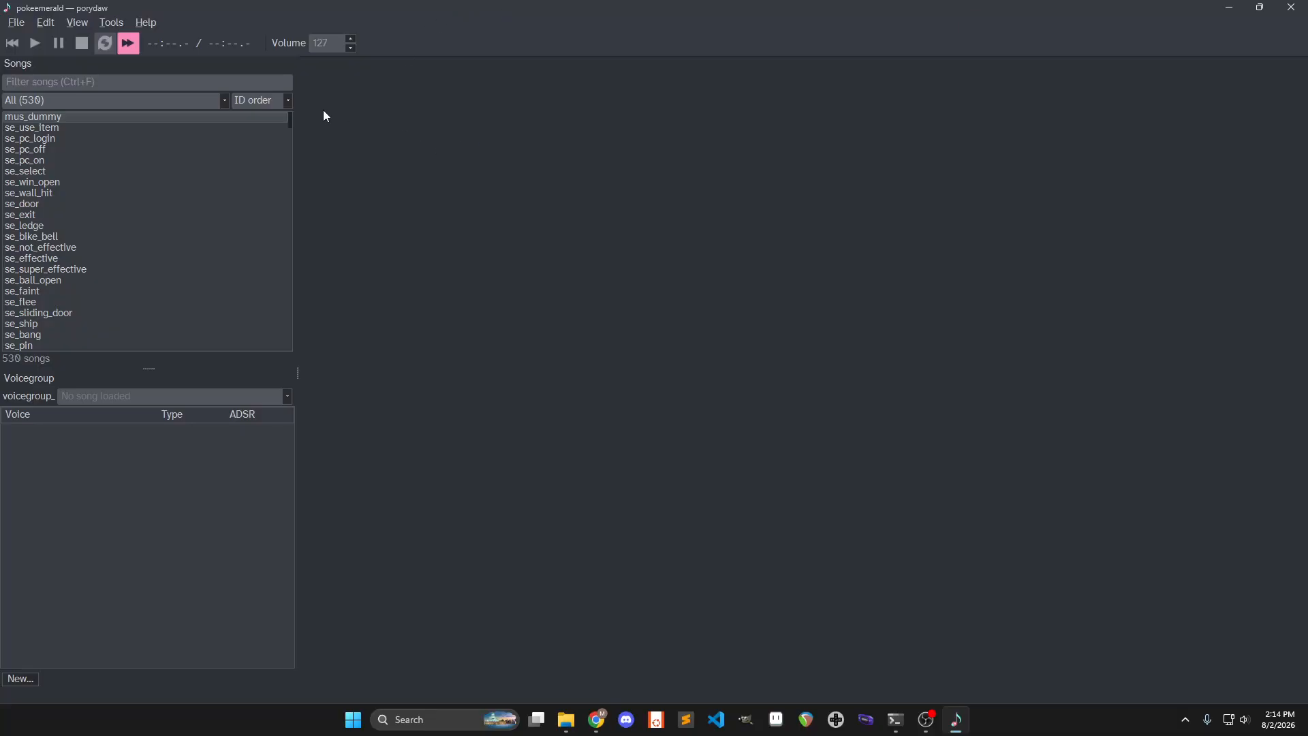
left_click(451, 12)
left_click(485, 119)
left_click(622, 164)
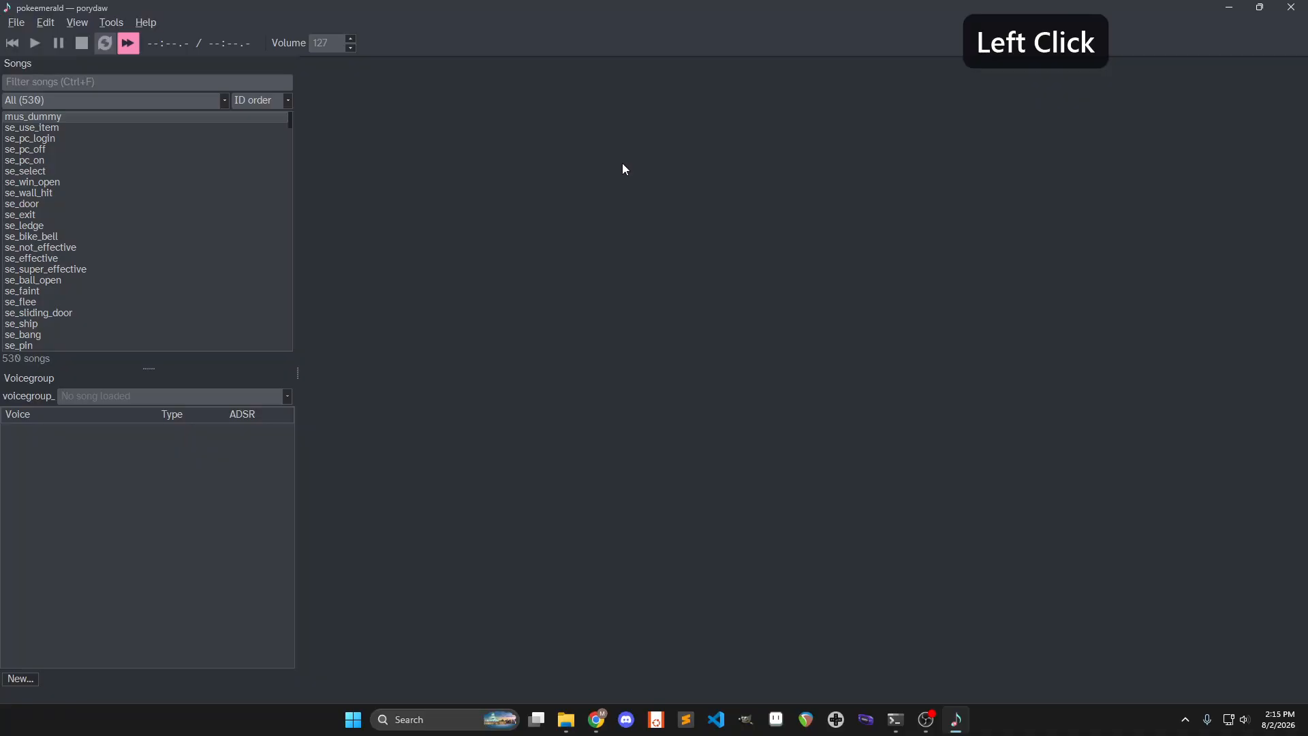
left_click(895, 719)
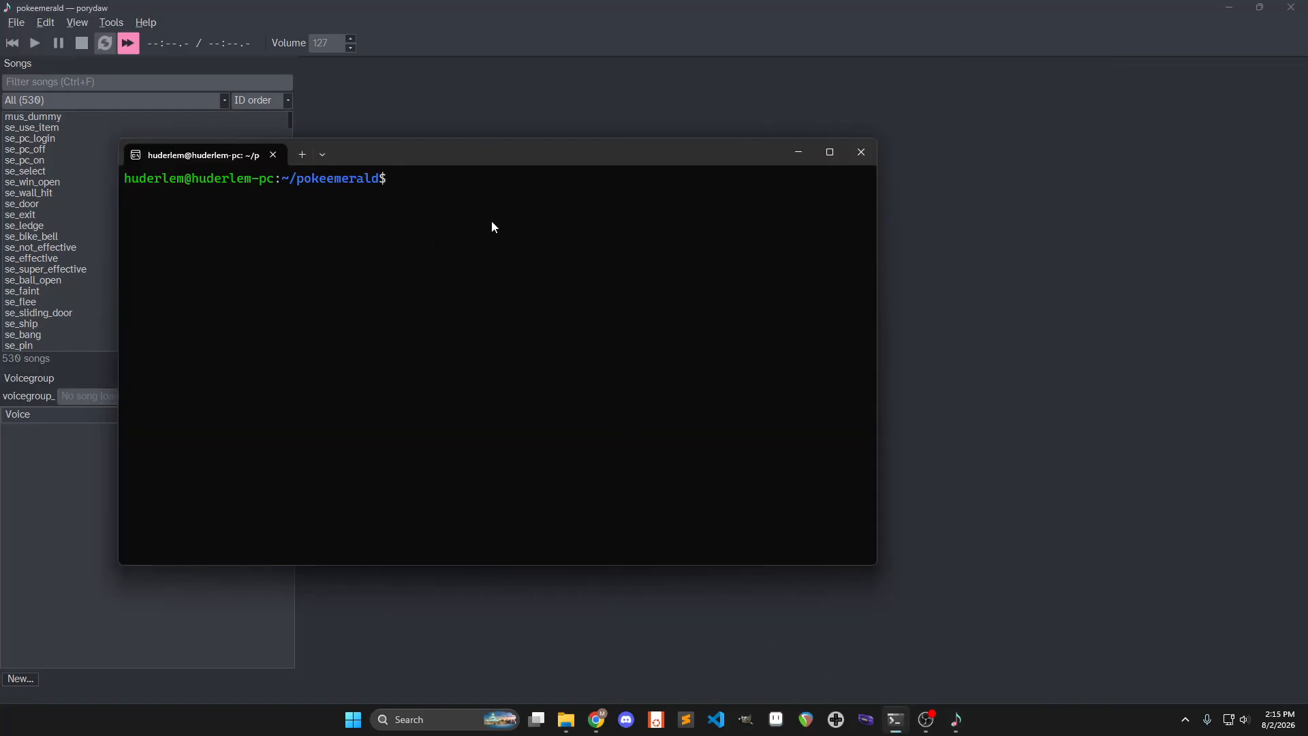
left_click(470, 138)
Open the pokeemerald folder as the decomp project
left_click(15, 22)
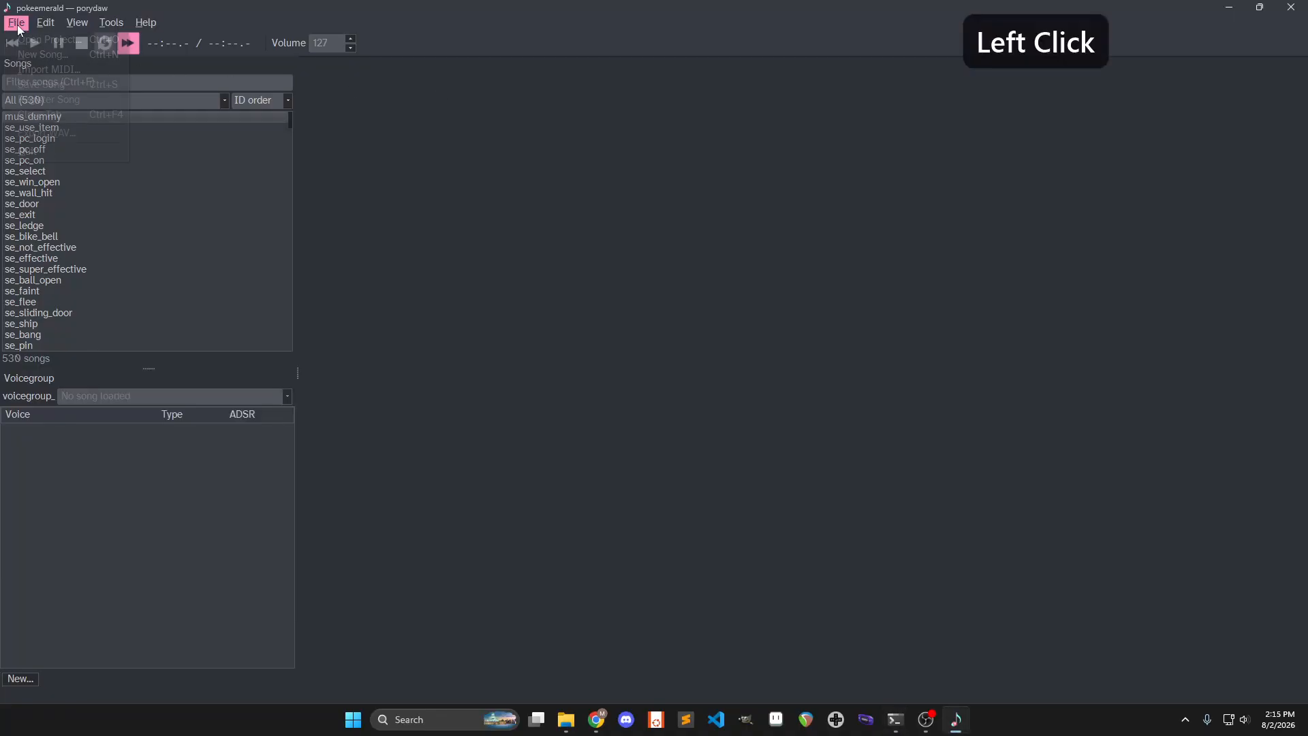
left_click(41, 41)
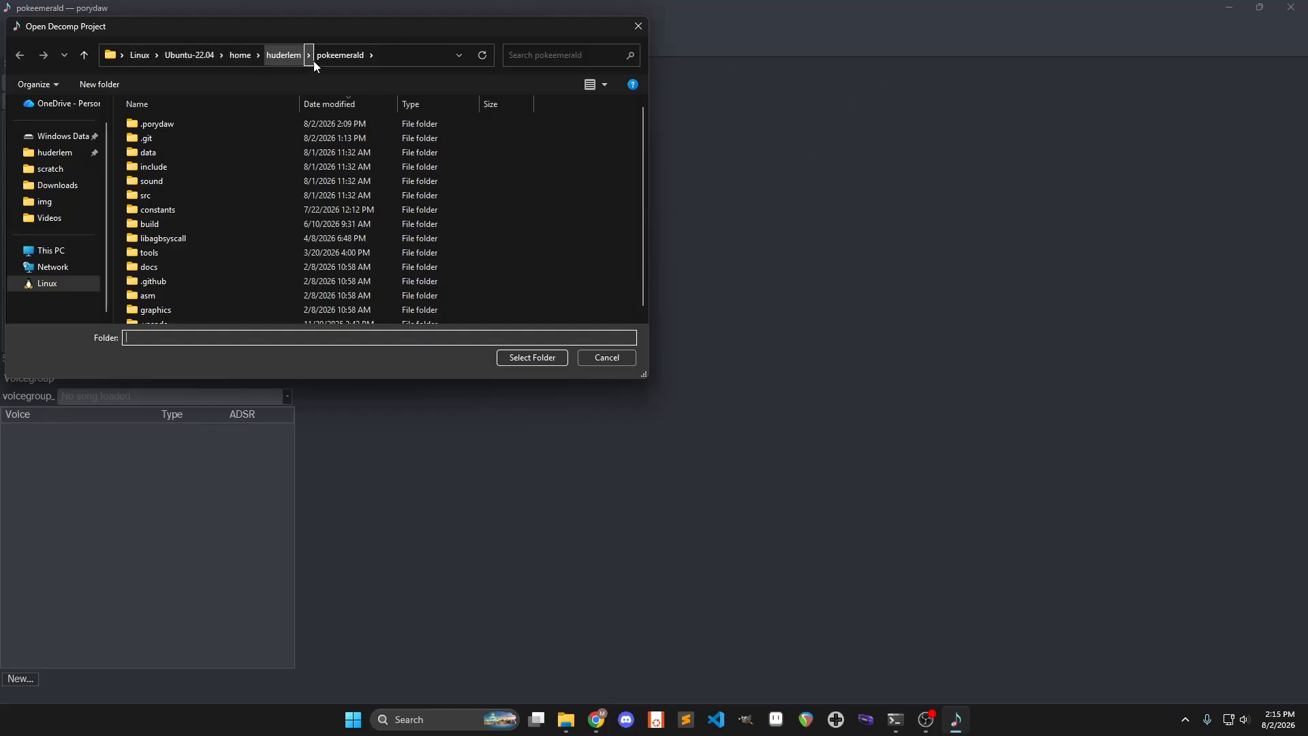
left_click(528, 358)
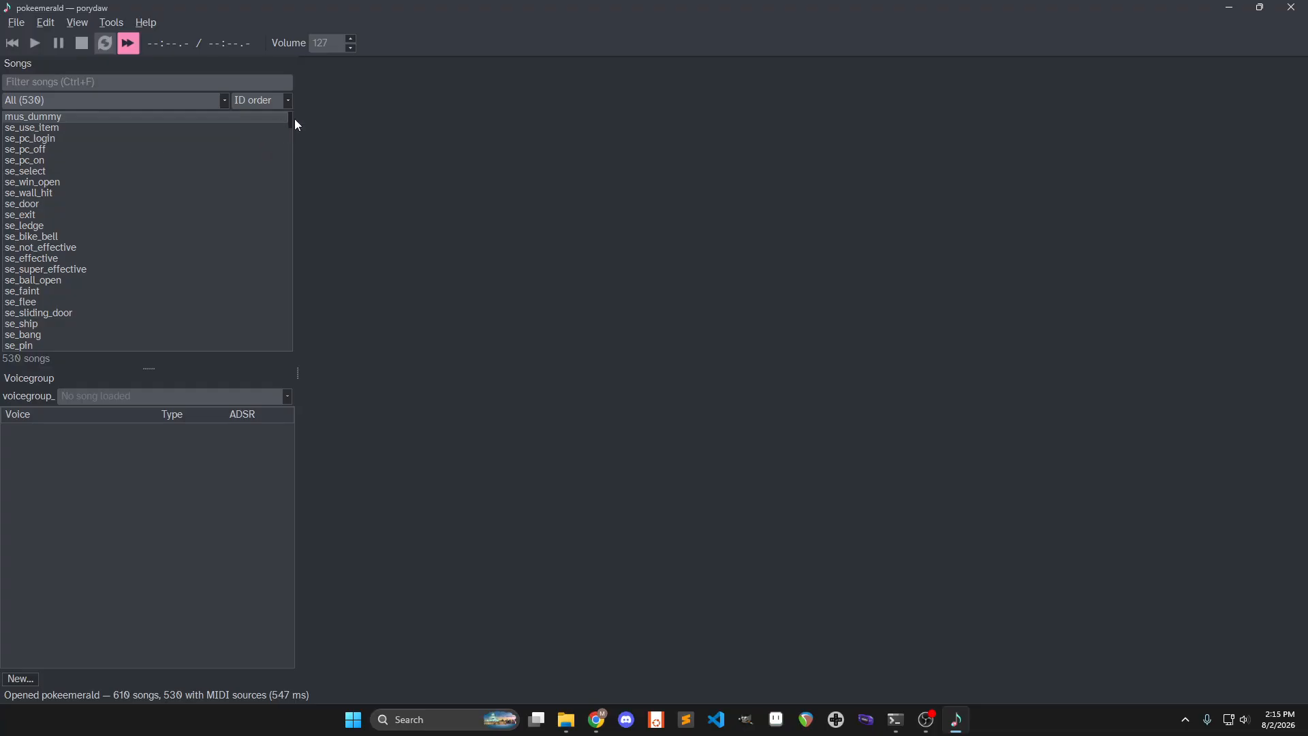
left_click(271, 101)
left_click(316, 88)
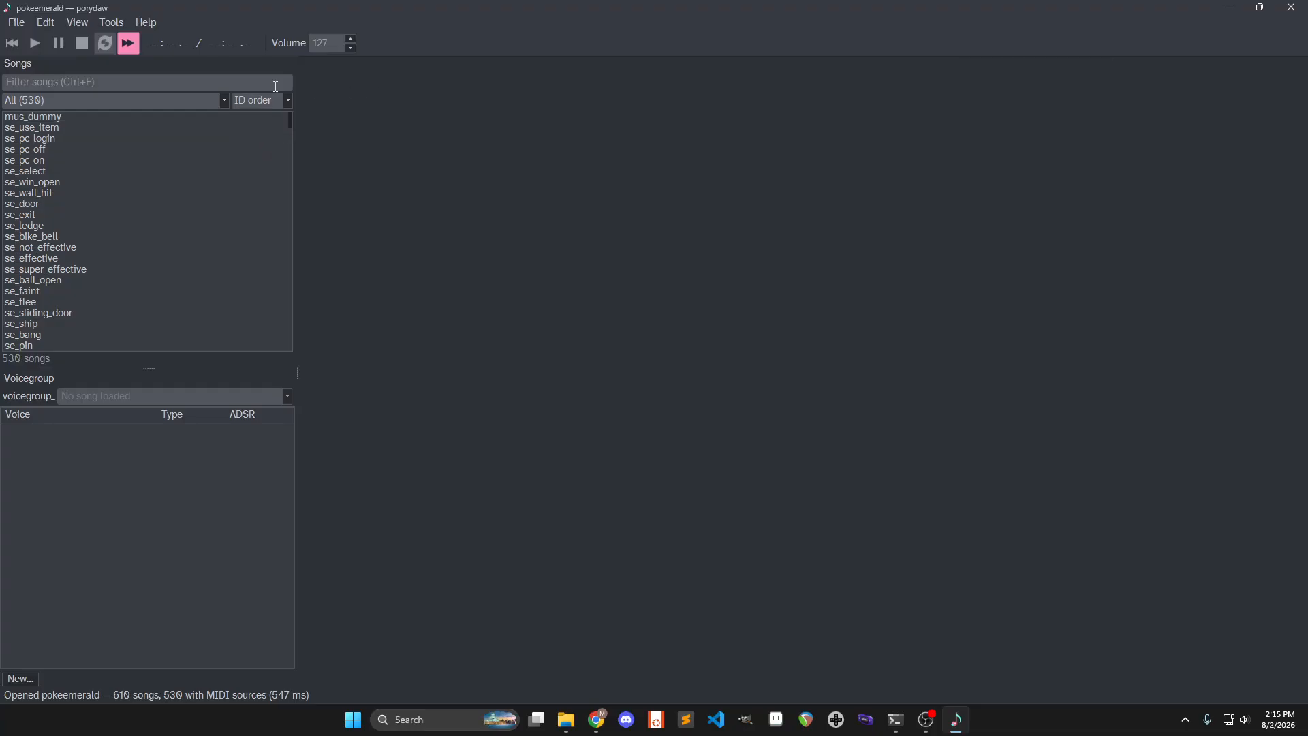
left_click(225, 103)
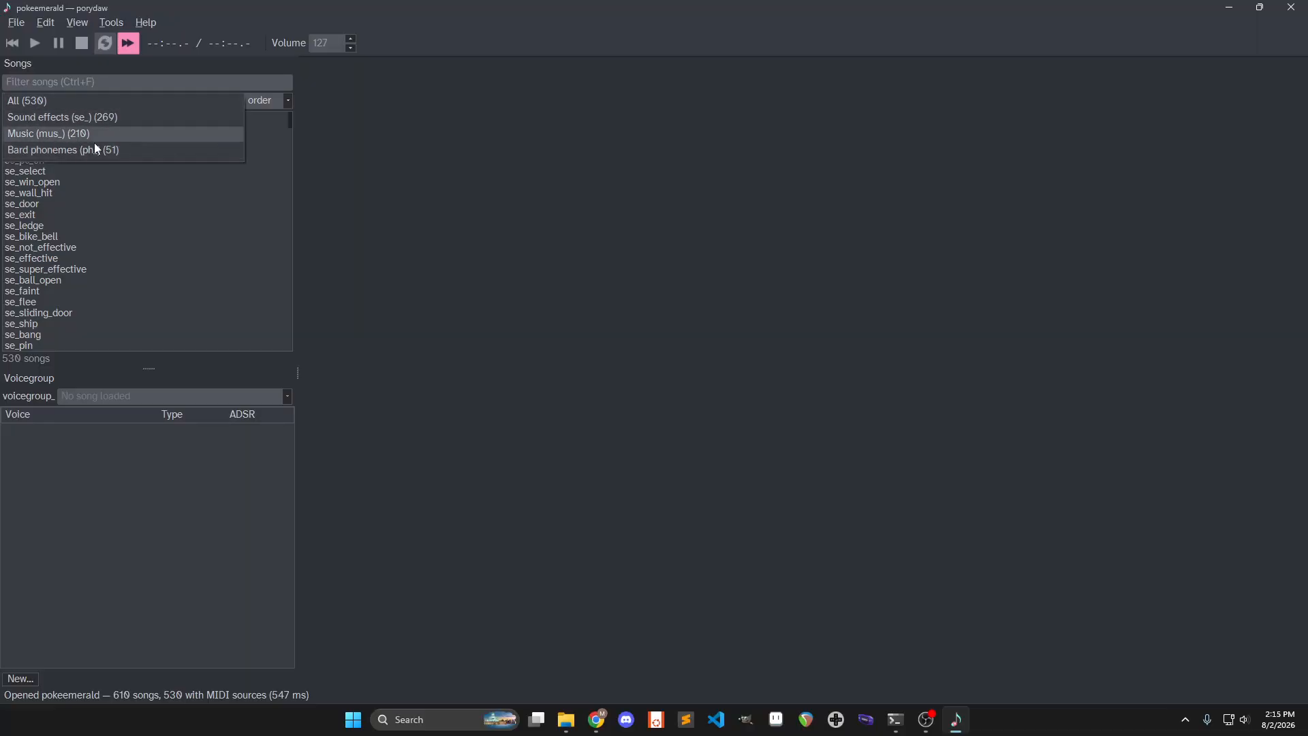
left_click(296, 141)
Filter the song list by "litt" and open the song mus_littleroot
key("ctrl+f")
type("litt")
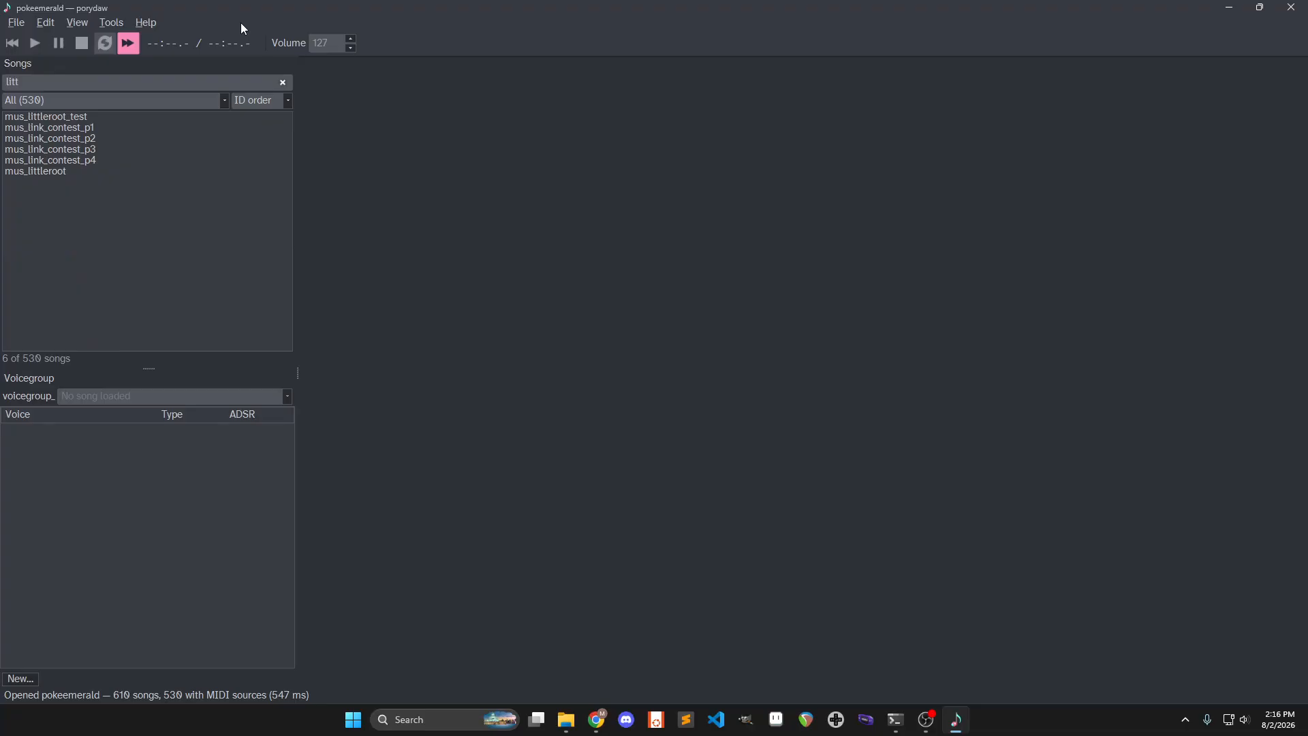
left_click(85, 172)
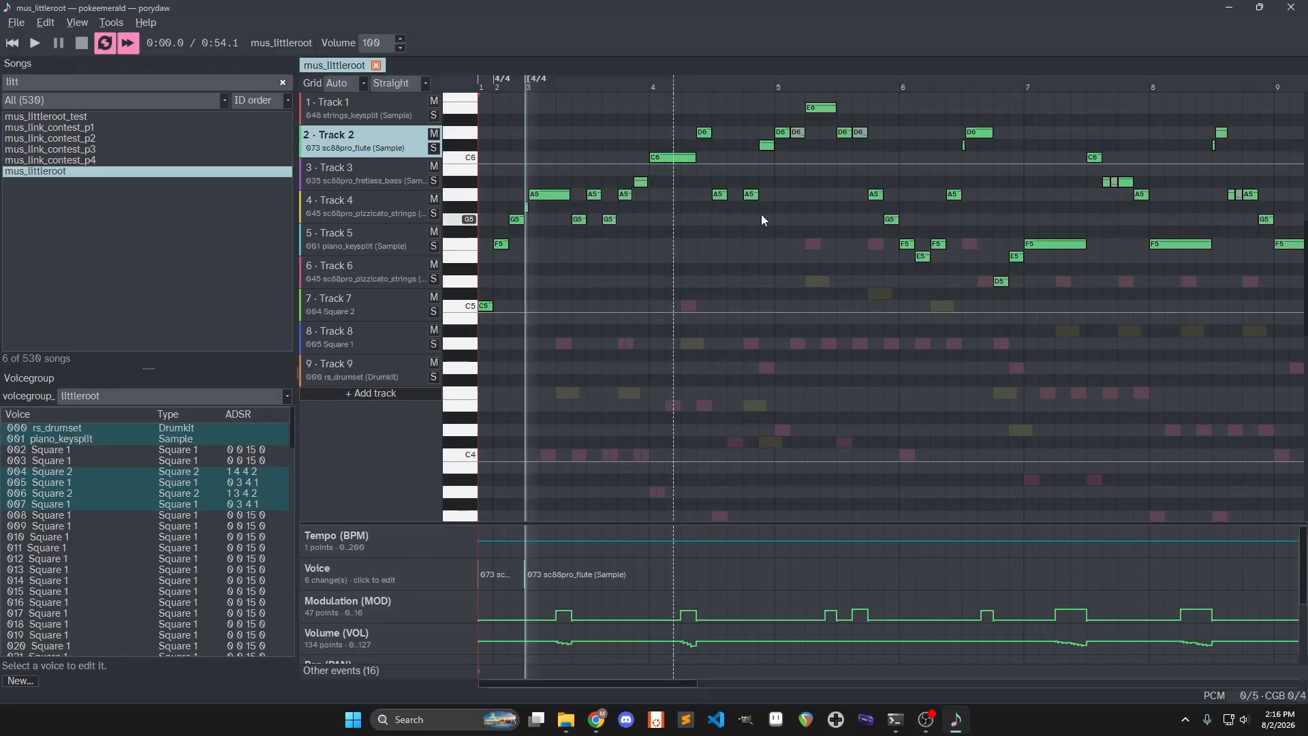
Enlarge the automation lane area beneath the piano roll so the lanes from Tempo to Pan are shown
scroll(727, 215, "down", 2, "ctrl")
scroll(715, 224, "down", 2)
left_click_drag(469, 523, 464, 429)
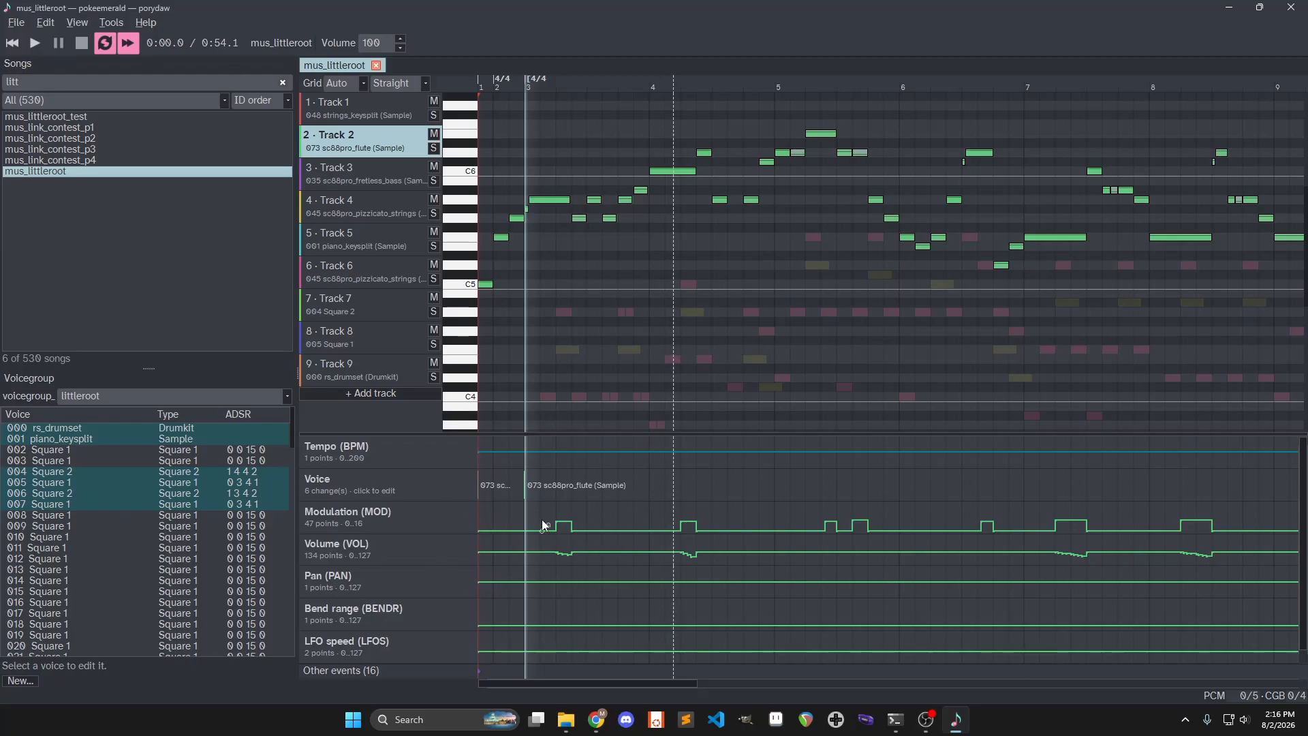
left_click(487, 433)
left_click_drag(486, 434, 487, 491)
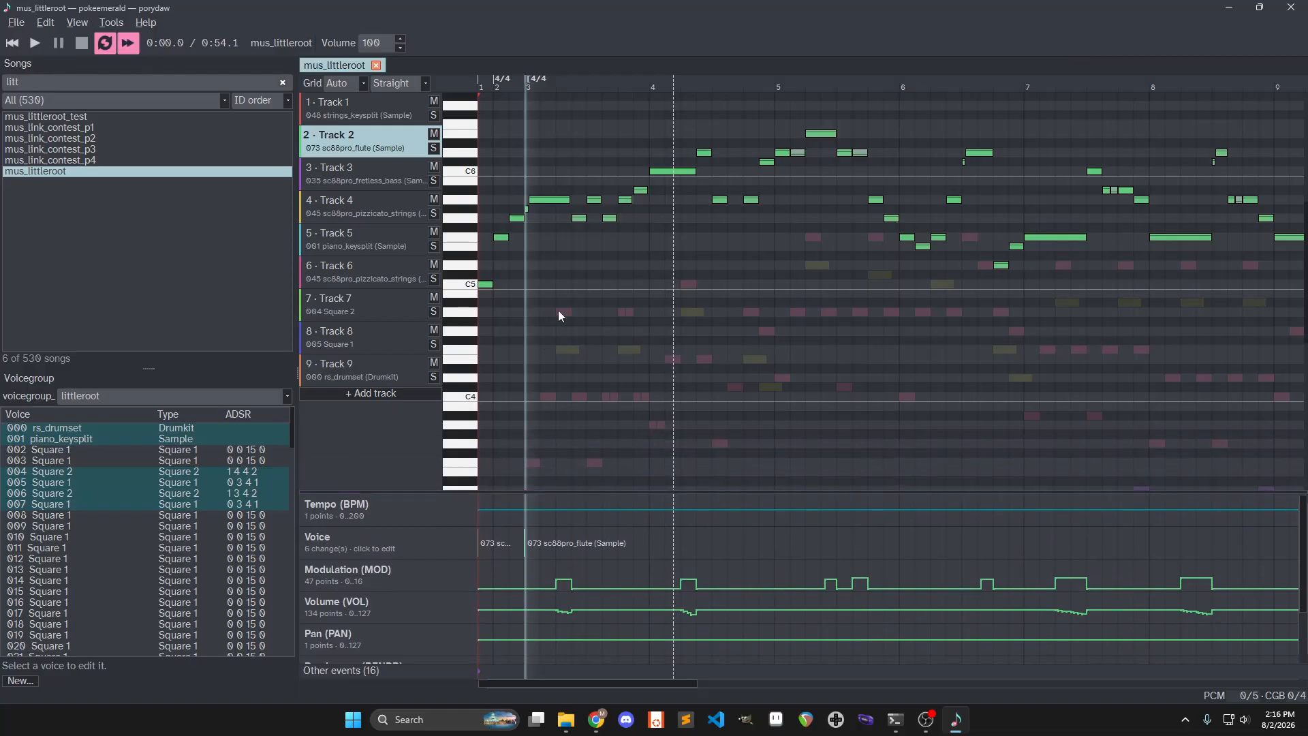
Examine the notes of Track 1, Track 9 and Track 6 in the piano roll, and show Track 7's voice in the voicegroup
scroll(541, 207, "down", 3)
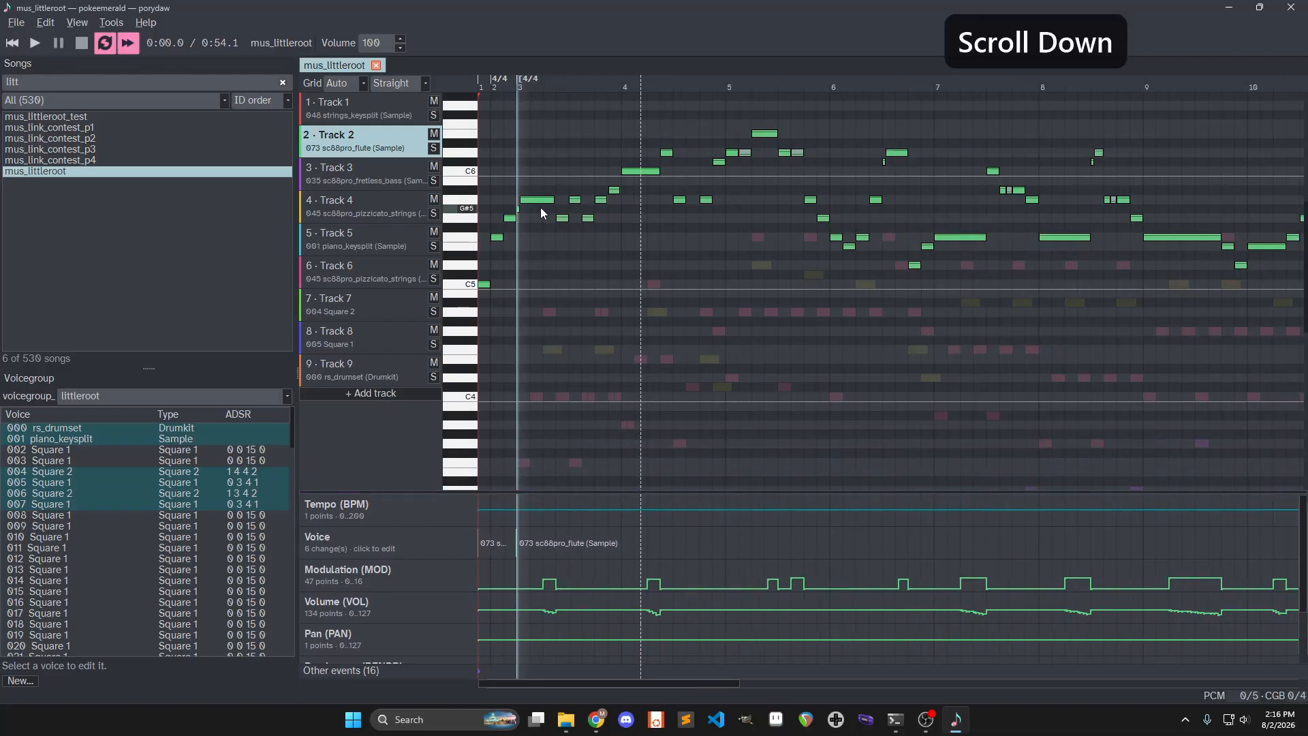
left_click(342, 105)
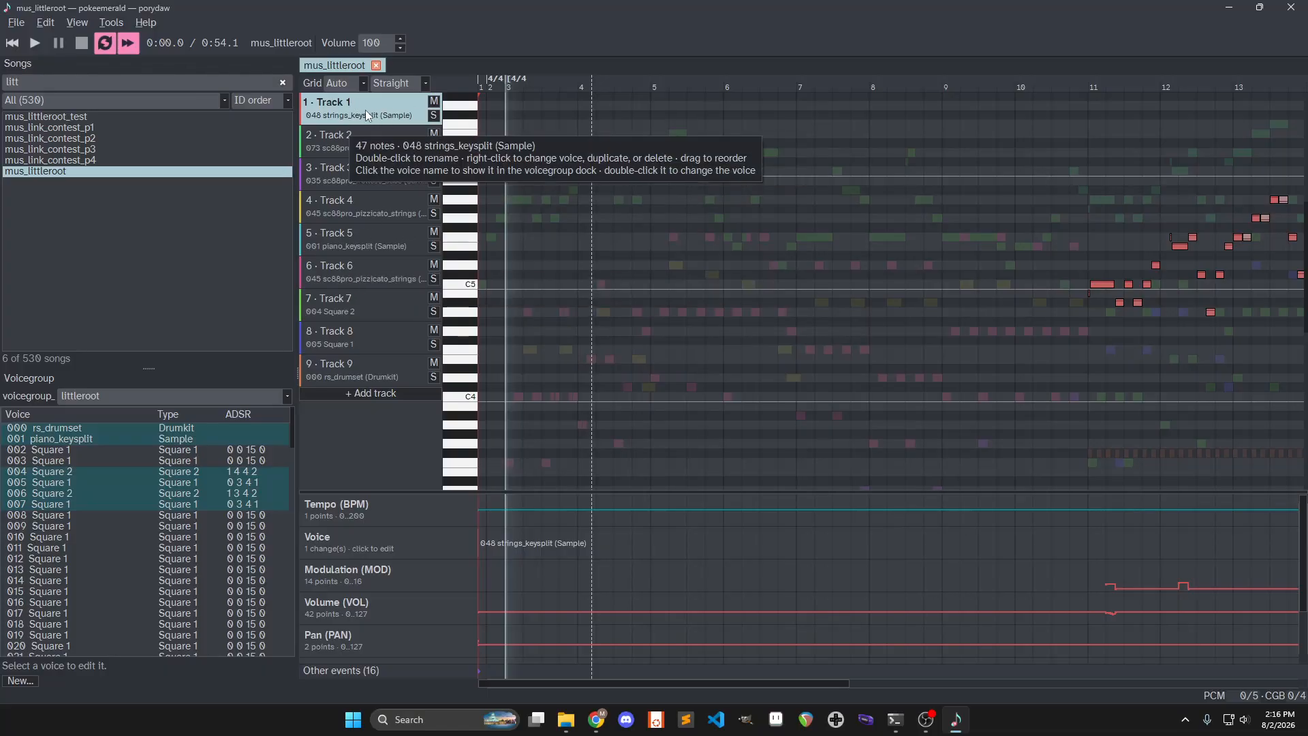
scroll(362, 296, "down", 1)
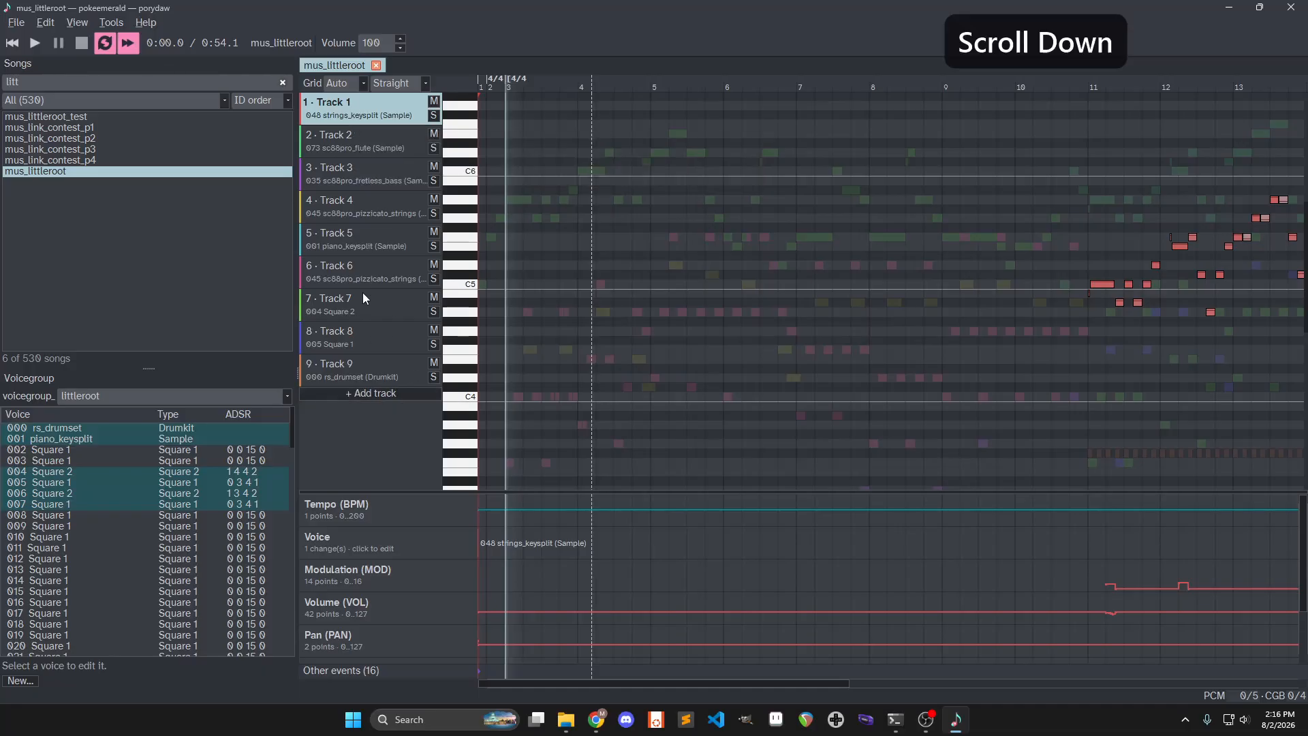
left_click(366, 358)
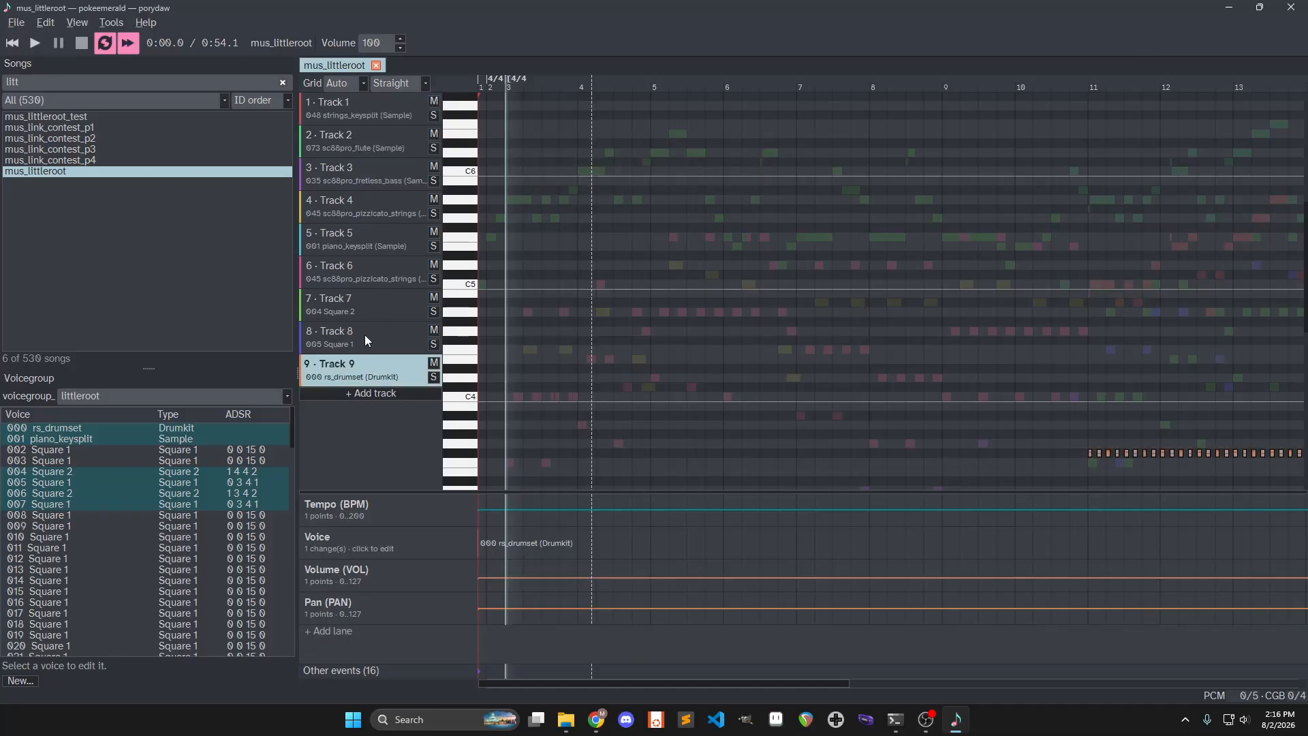
left_click(365, 308)
left_click(365, 270)
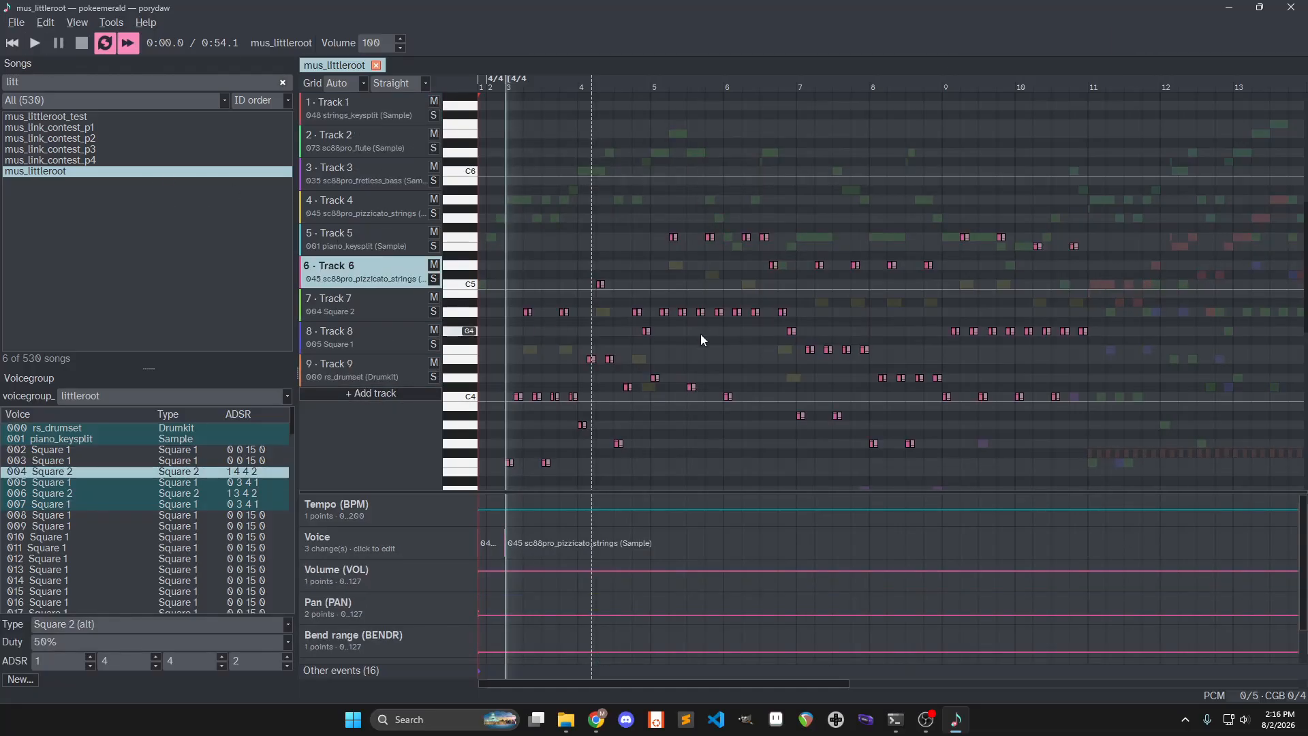
scroll(702, 330, "up", 2)
left_click_drag(668, 345, 733, 323)
scroll(736, 274, "down", 3)
scroll(730, 209, "down", 3)
left_click_drag(787, 221, 757, 232)
scroll(777, 233, "down", 3)
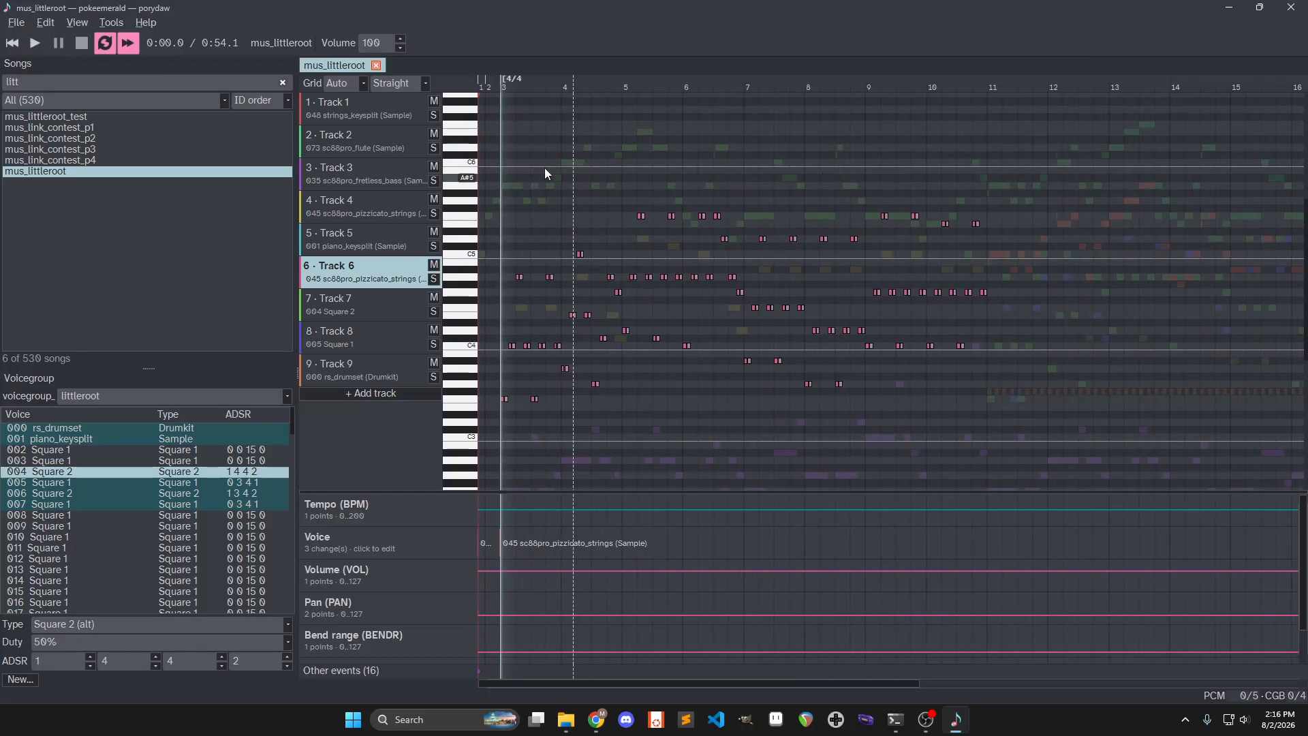
Select Track 2 and examine its notes in the piano roll at different horizontal and vertical scales
left_click(344, 134)
middle_click(604, 213)
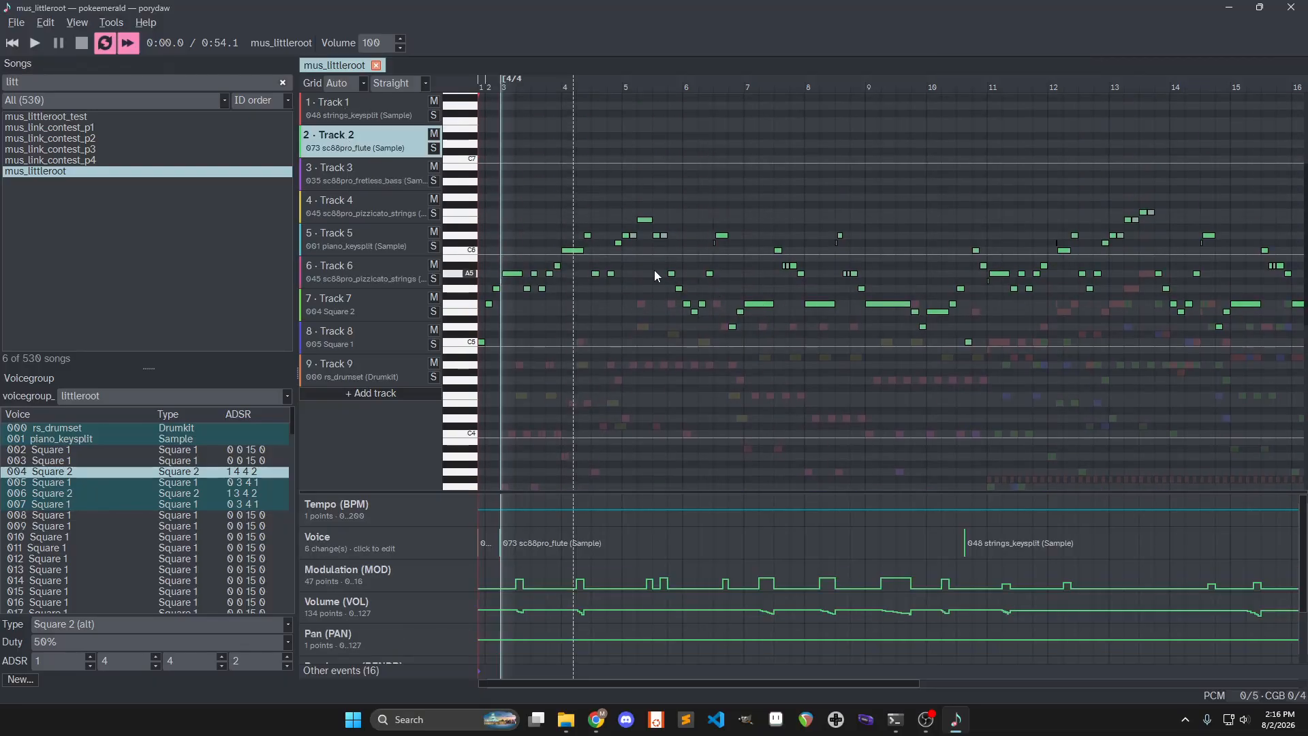
scroll(628, 264, "up", 6)
middle_click(553, 266)
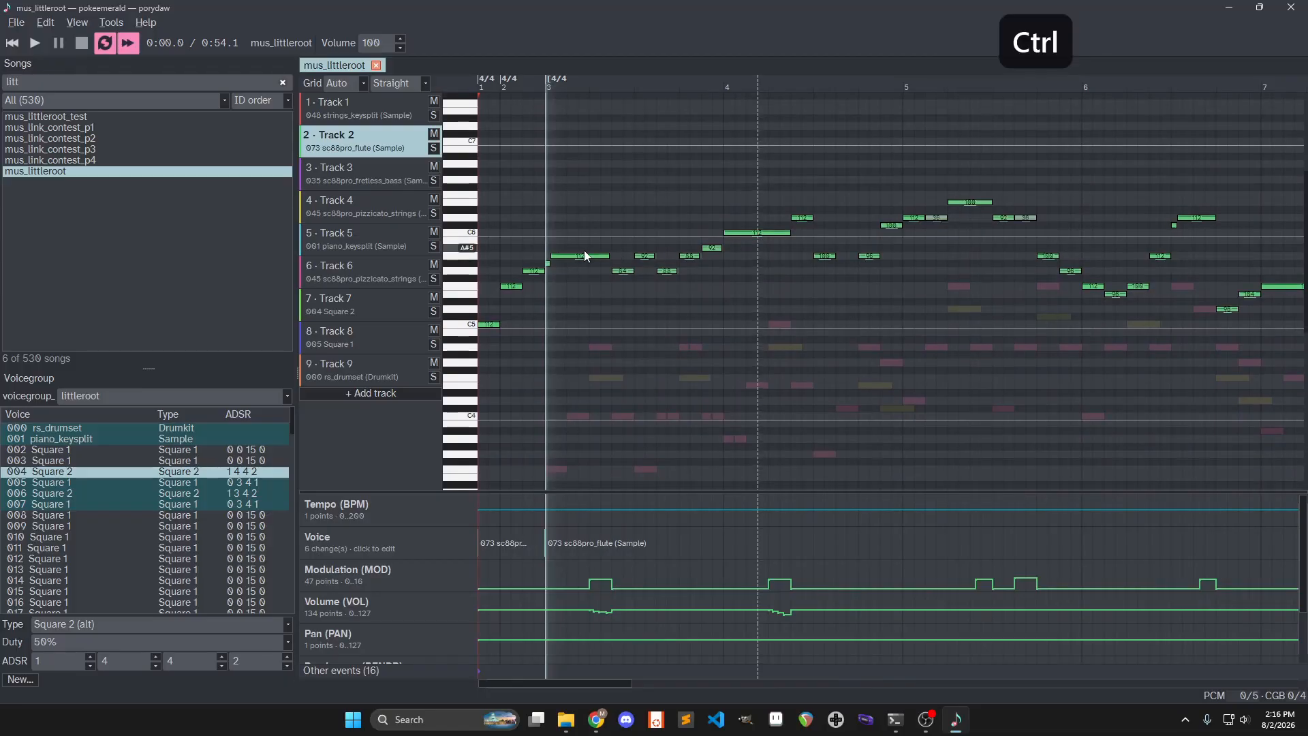
scroll(593, 257, "up", 4, "ctrl")
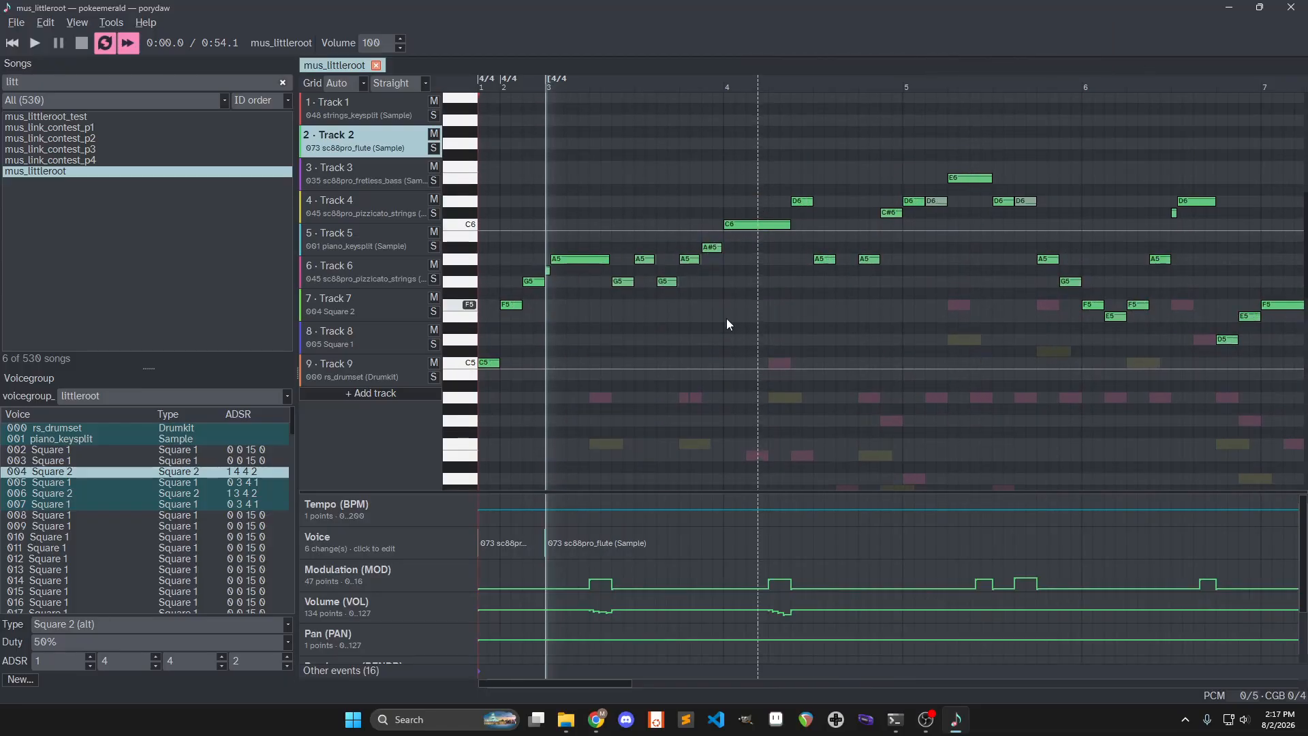
middle_click(955, 264)
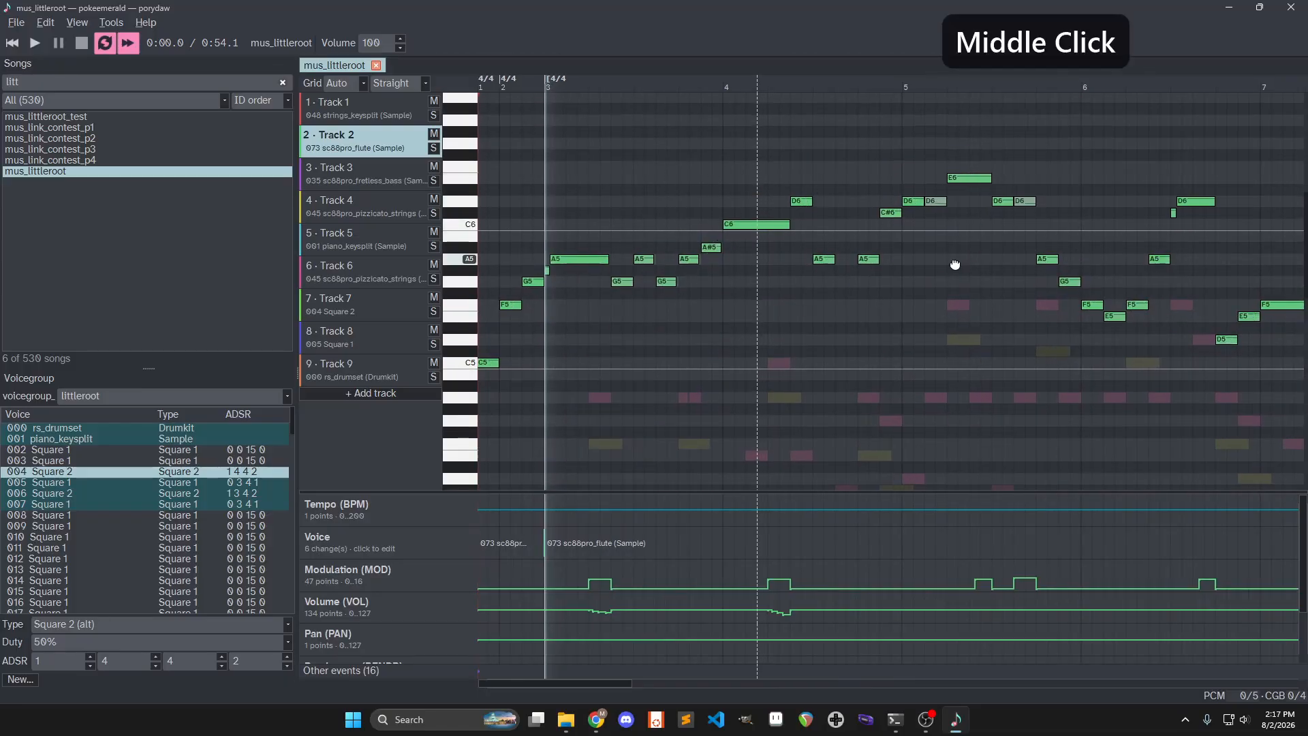
scroll(715, 264, "down", 6)
scroll(625, 276, "up", 1, "ctrl")
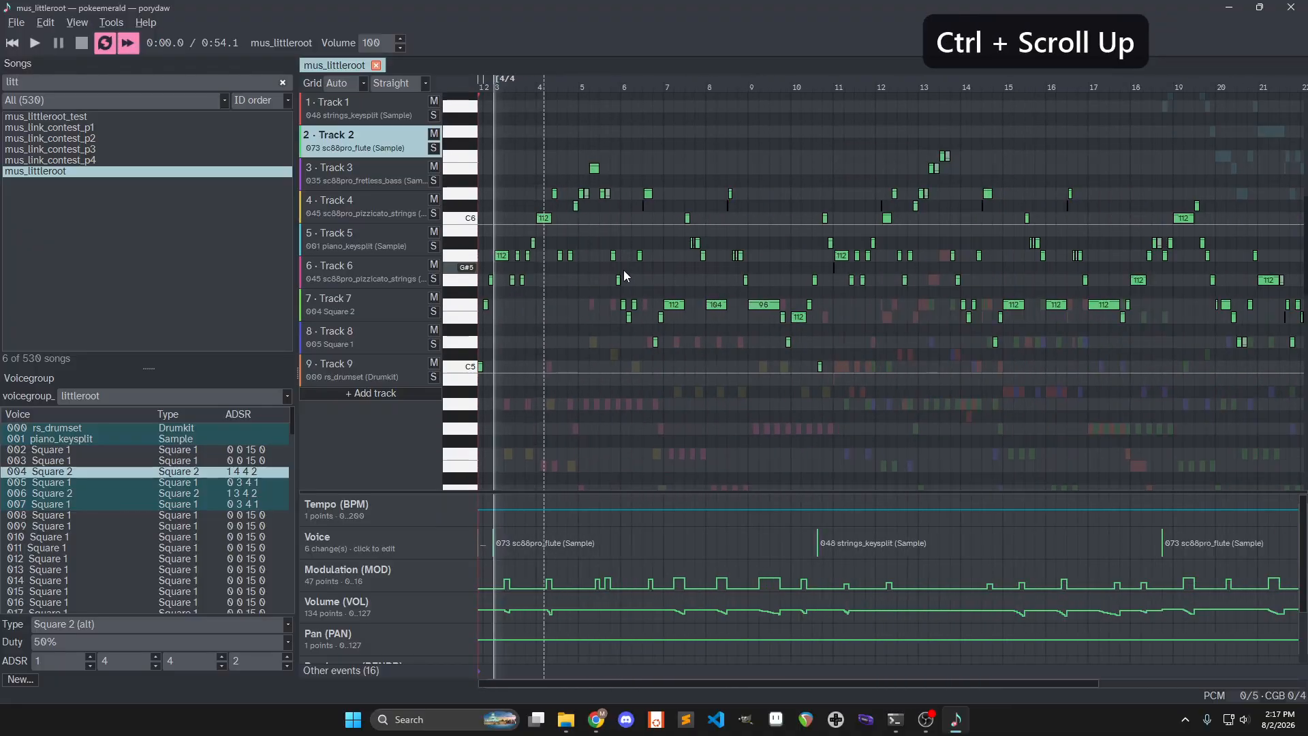
scroll(625, 276, "down", 2, "ctrl")
scroll(521, 258, "up", 3)
scroll(523, 259, "up", 3)
middle_click(580, 258)
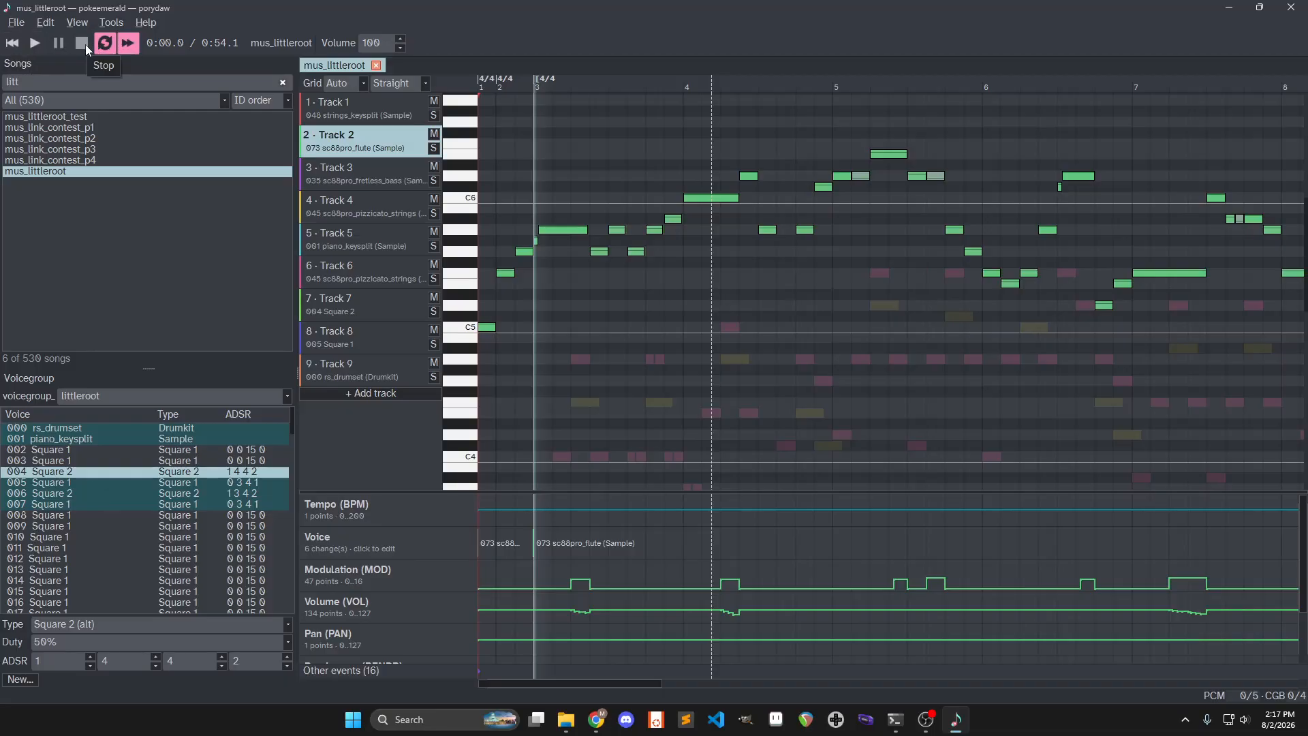
Play back mus_littleroot, return the playhead to the start and stop the playback
double_click(619, 9)
left_click(661, 112)
double_click(662, 117)
key("space")
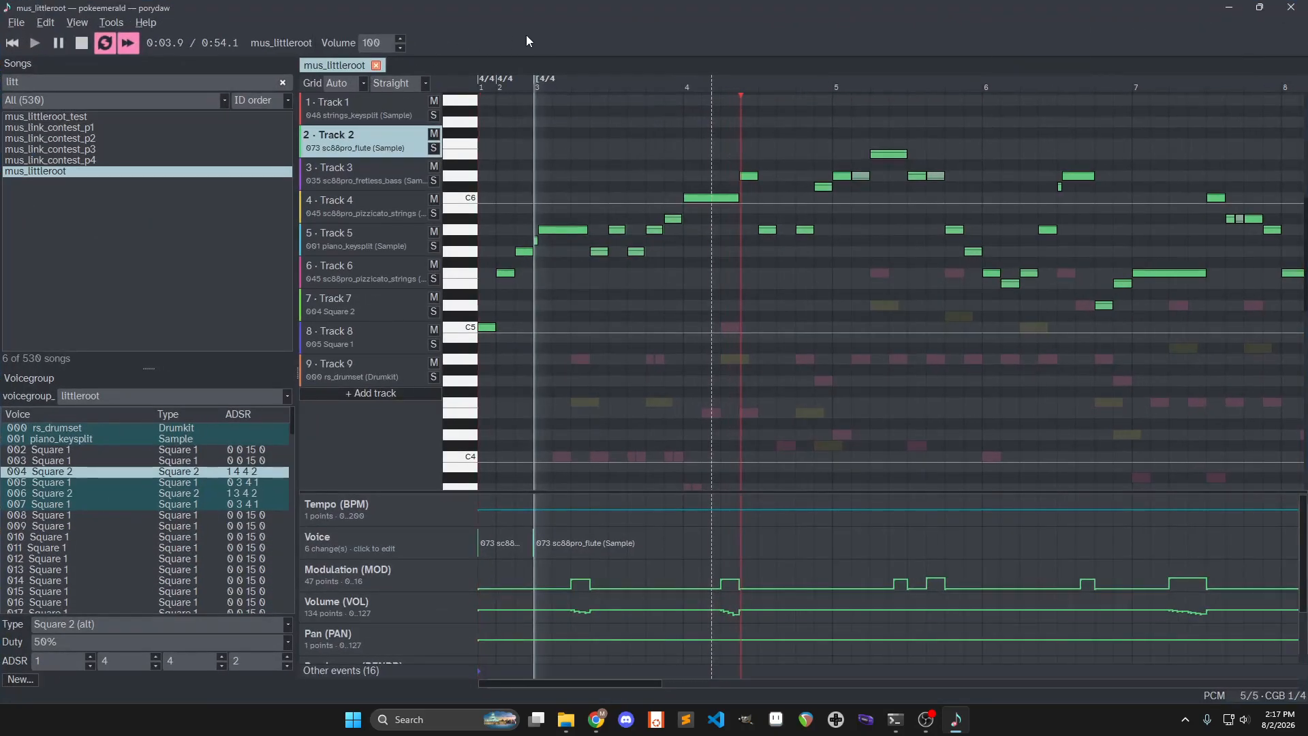
left_click(12, 43)
left_click(81, 45)
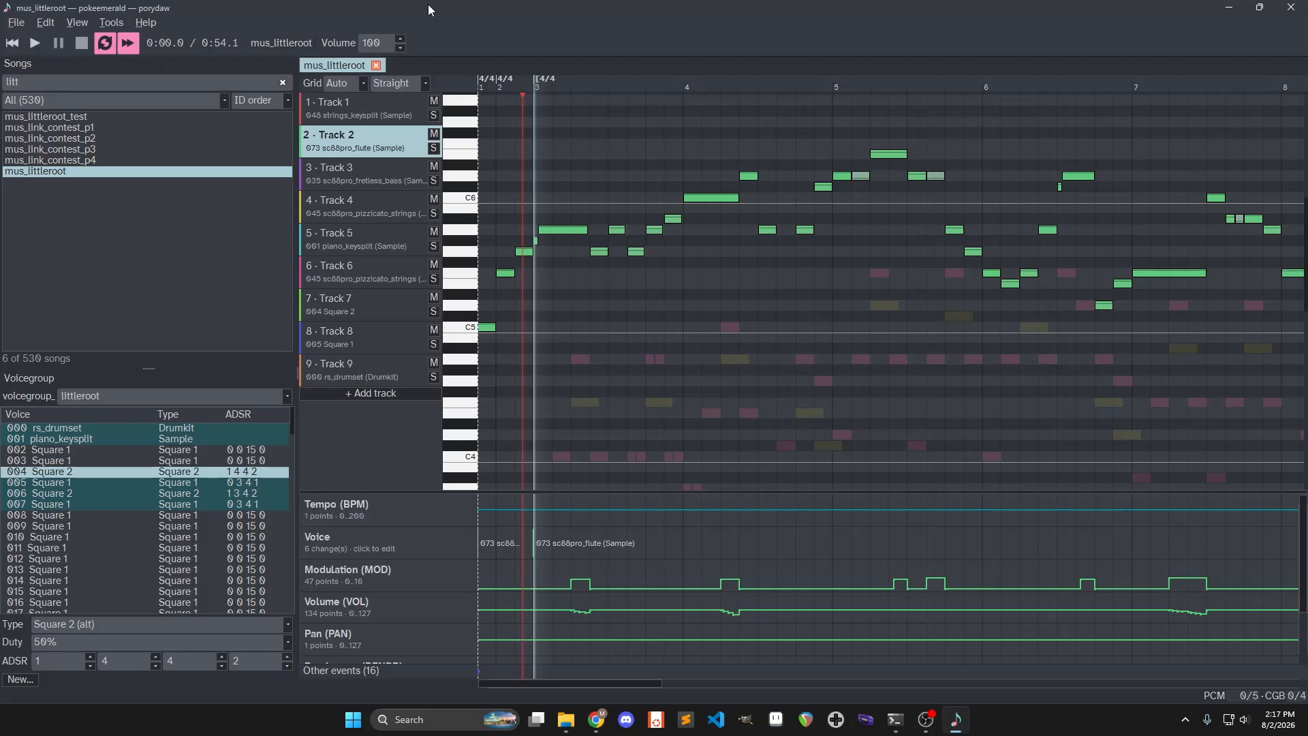
Play the song again from the beginning, adjusting the system volume while listening
left_click(34, 43)
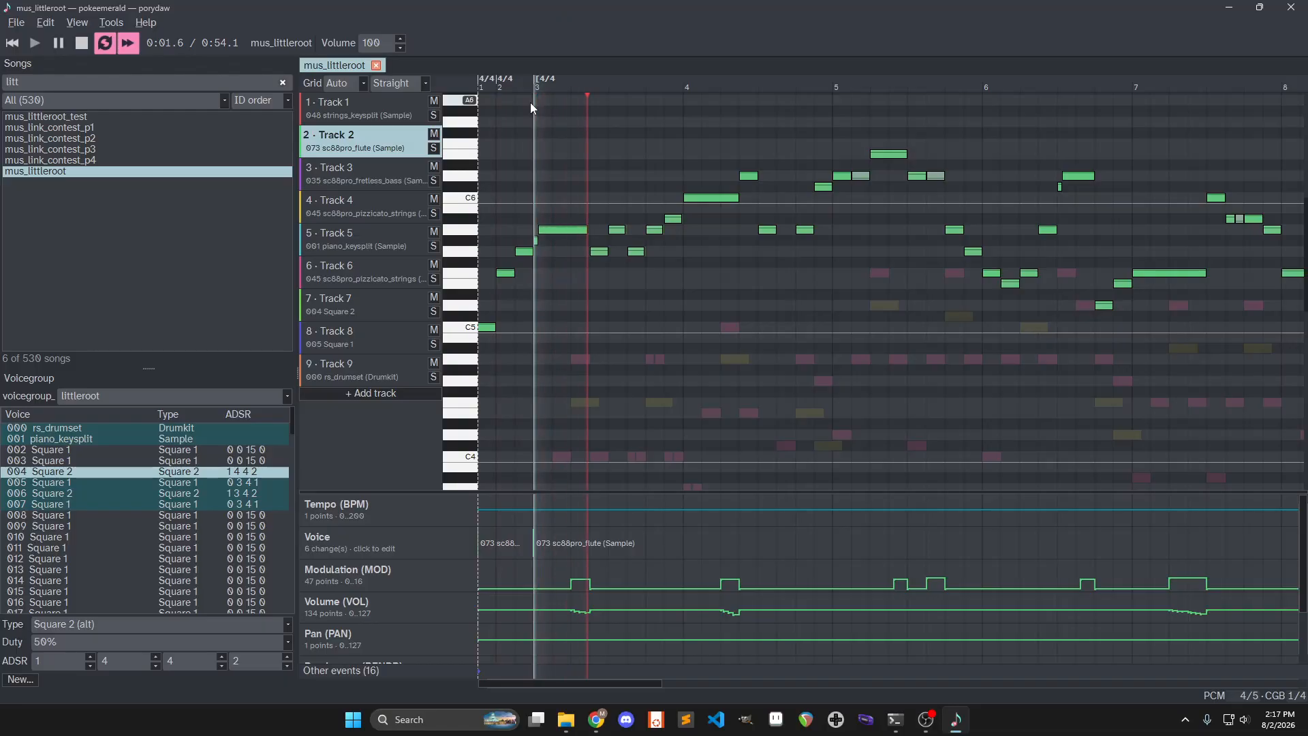
key("XF86AudioLowerVolume")
key("XF86AudioRaiseVolume")
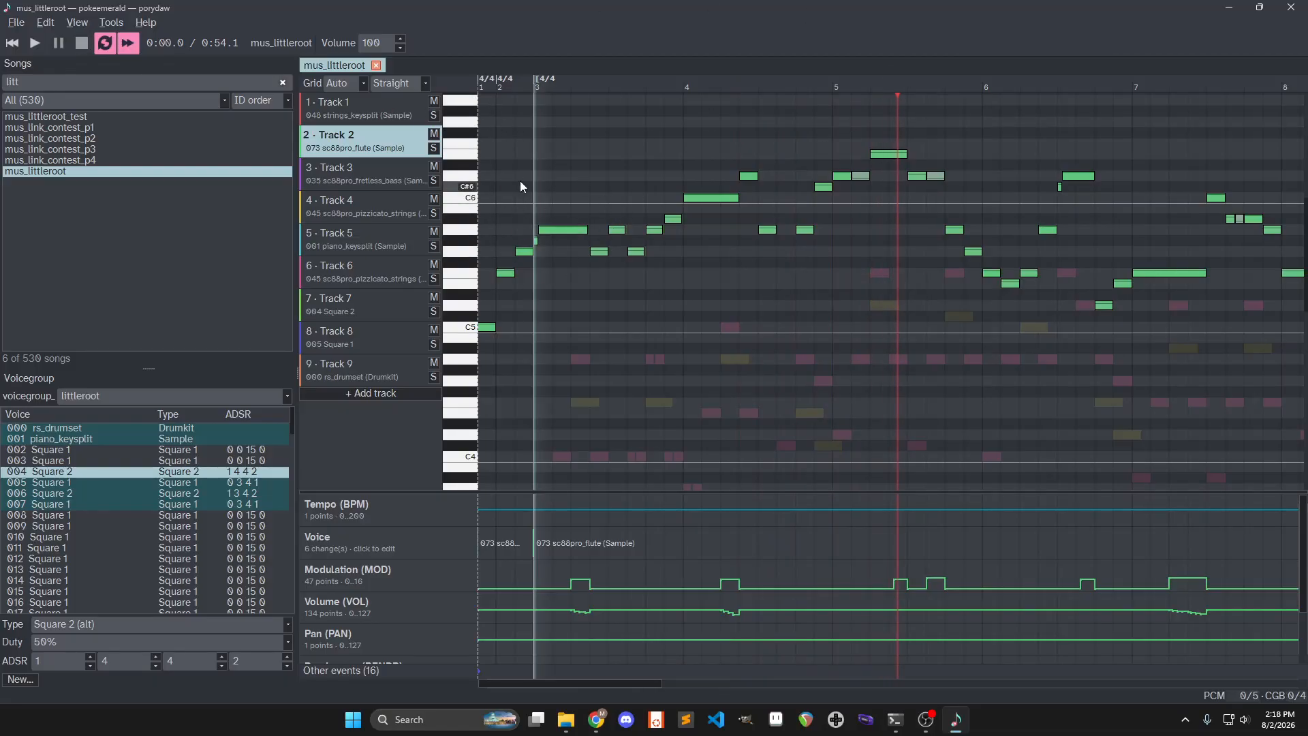
Audition the song with Track 2 soloed and with it muted, and pause playback
left_click(433, 147)
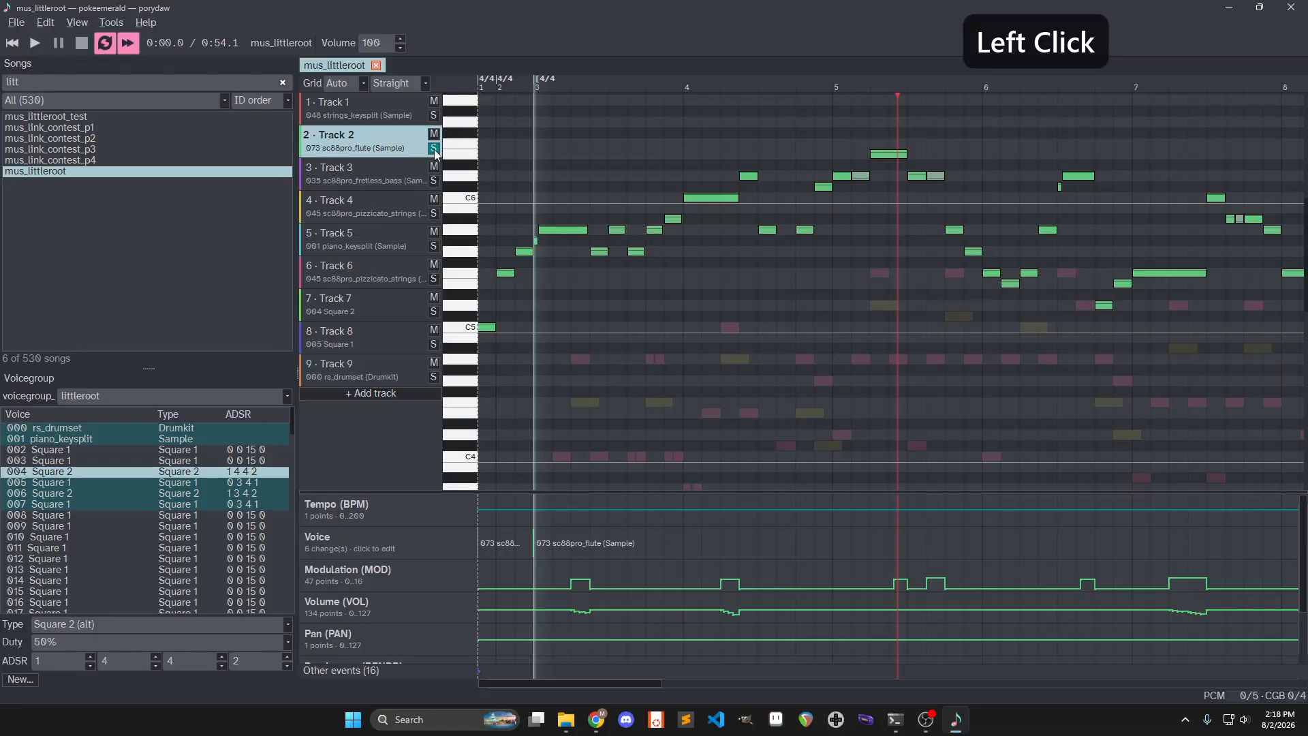
key("space")
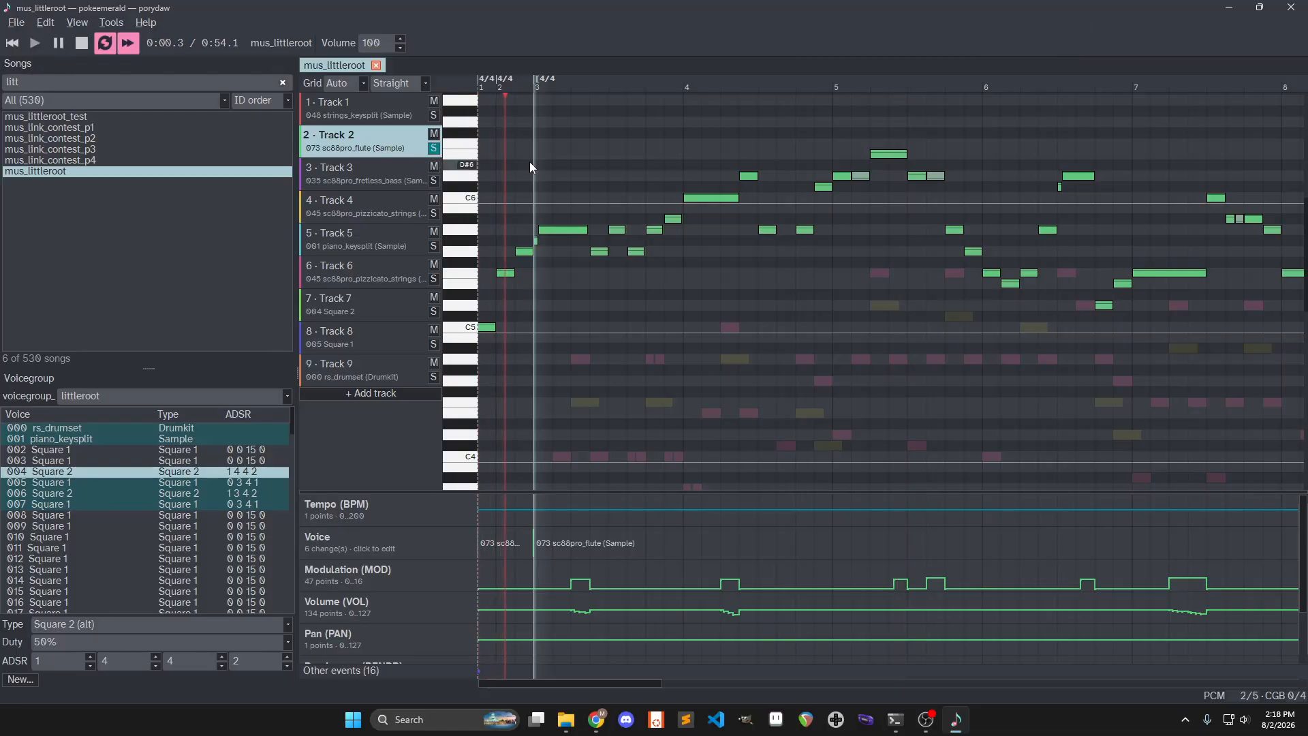
left_click(433, 148)
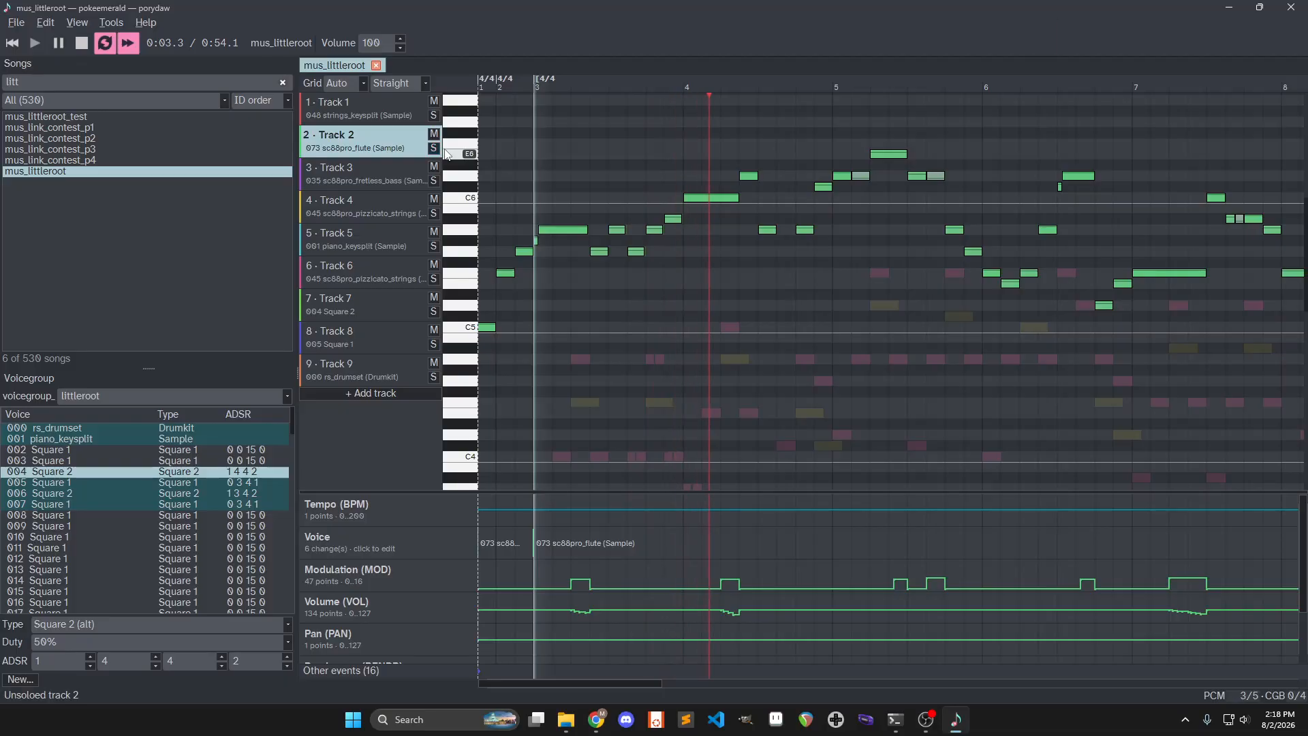
left_click(436, 137)
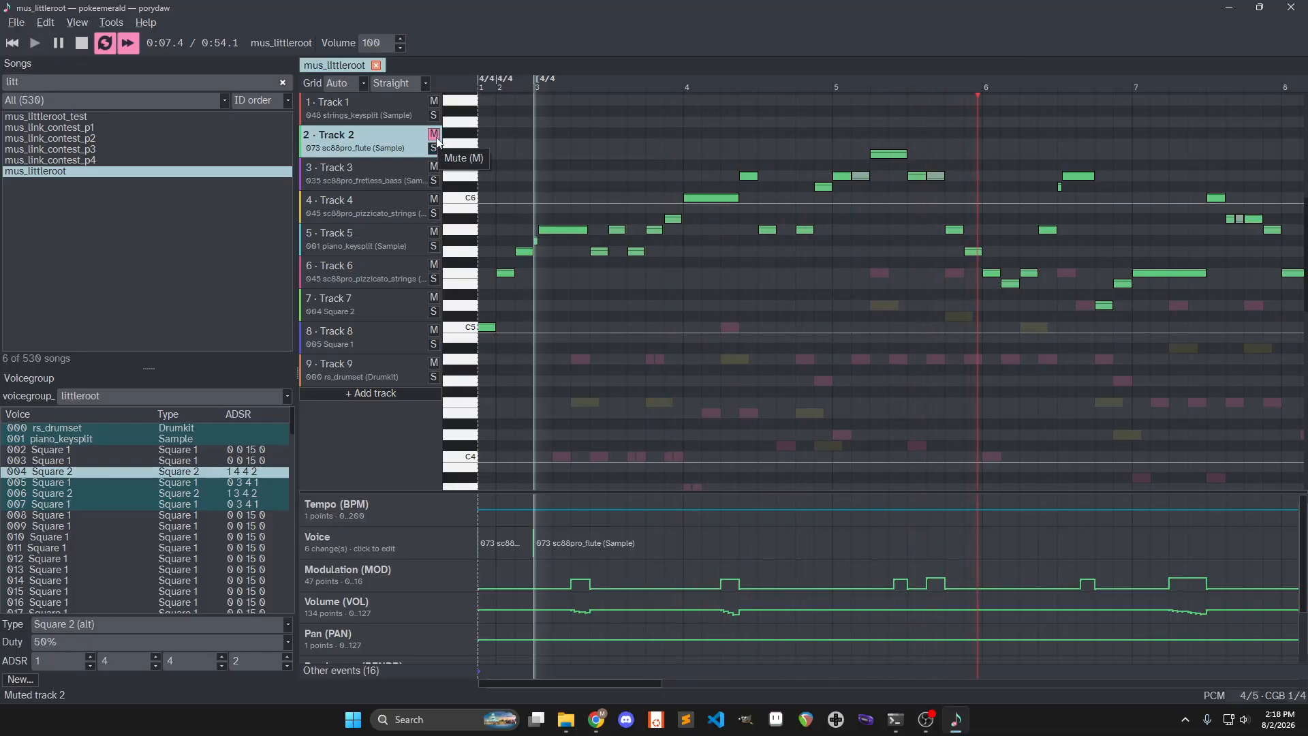
key("space")
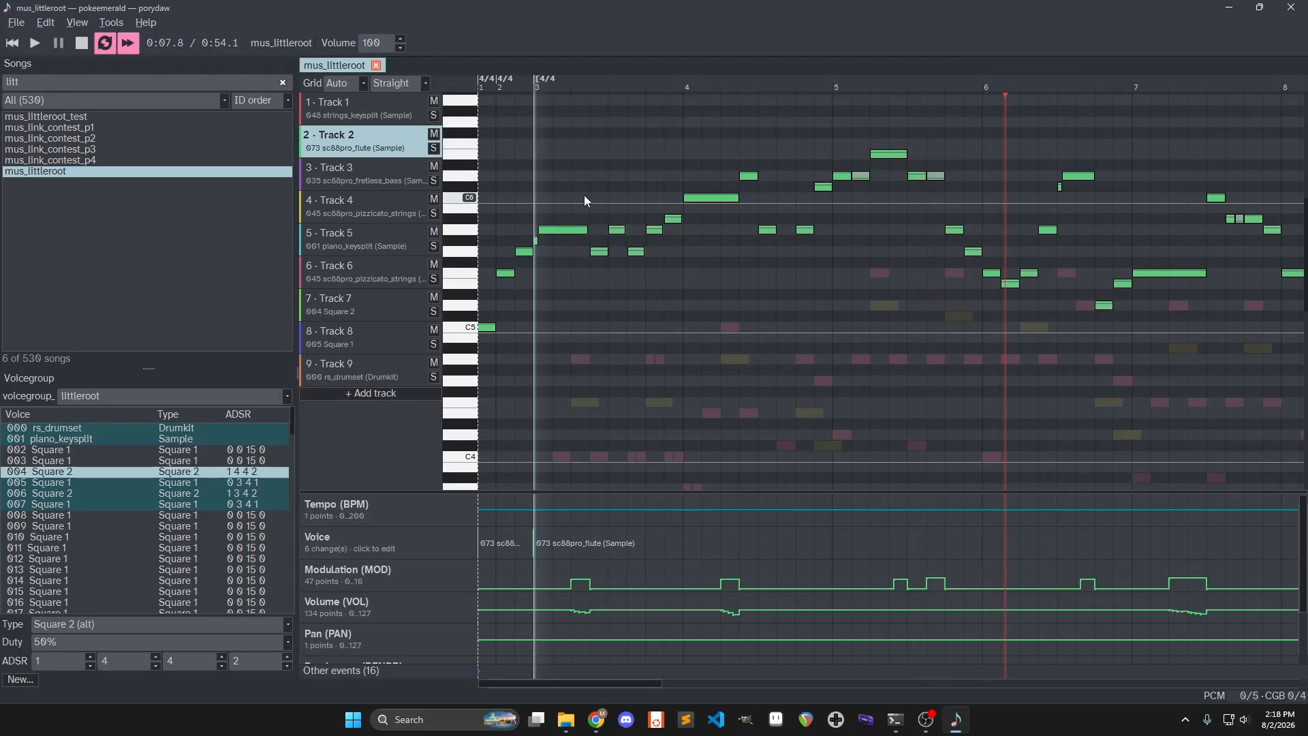
Raise the first three notes of Track 2 to C6, B5 and A#5, select the A5 note at bar 3, and rewind the song
scroll(574, 191, "down", 1)
scroll(542, 208, "down", 1)
left_click_drag(545, 210, 703, 225)
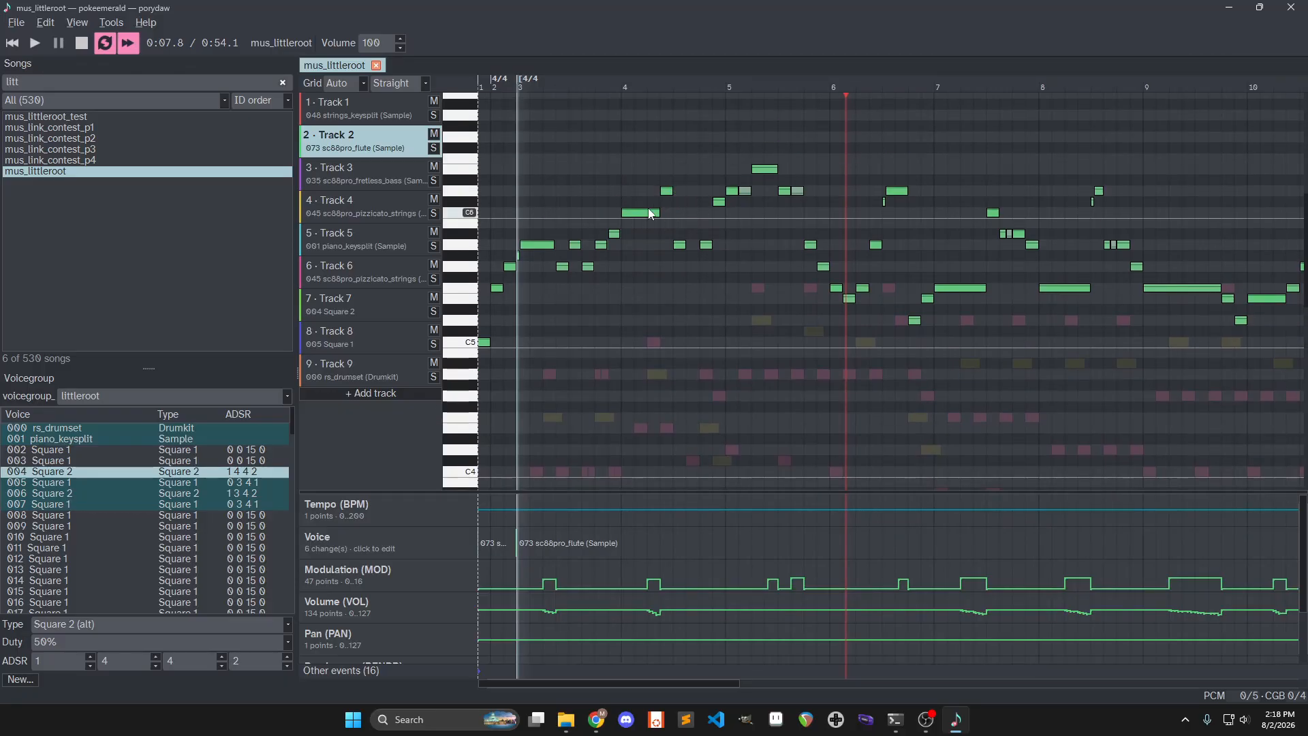
scroll(528, 265, "up", 2)
scroll(533, 248, "up", 3)
left_click_drag(546, 256, 788, 261)
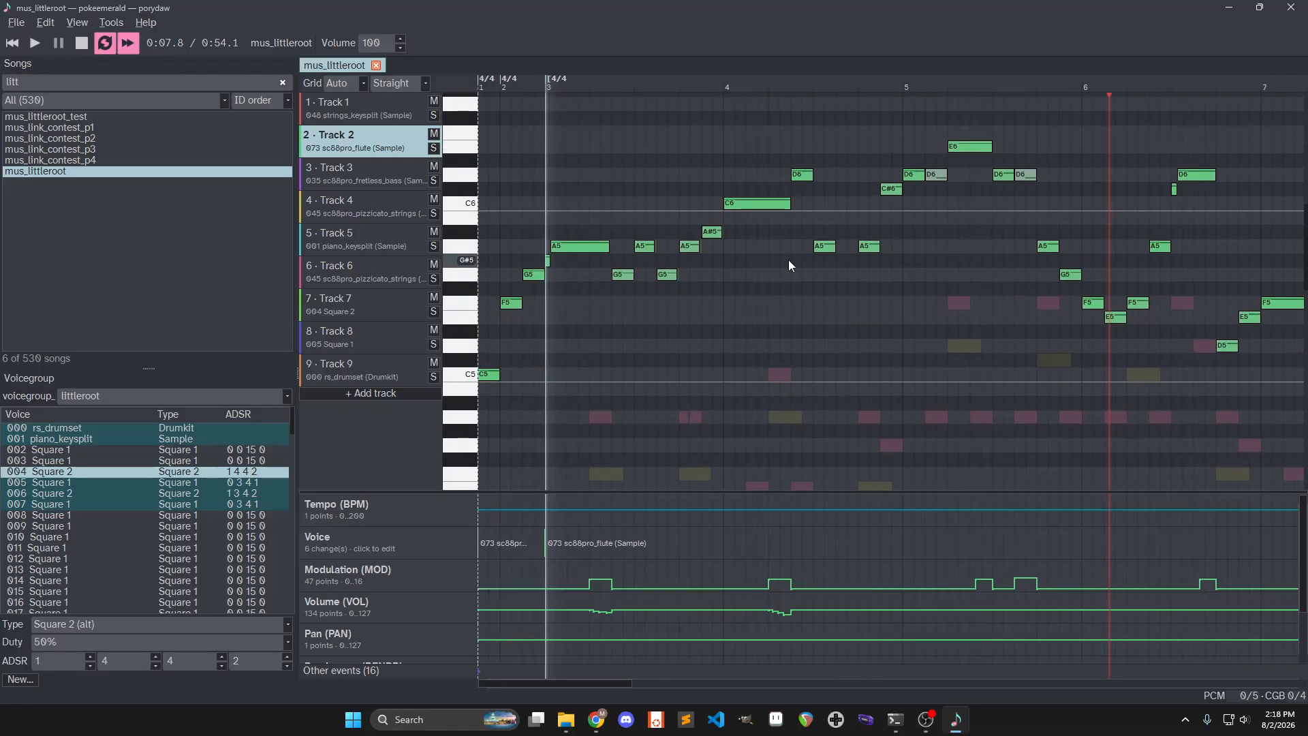
scroll(488, 378, "up", 1)
left_click_drag(488, 374, 491, 206)
left_click_drag(520, 303, 513, 222)
left_click_drag(542, 275, 562, 246)
left_click(562, 246)
left_click(13, 43)
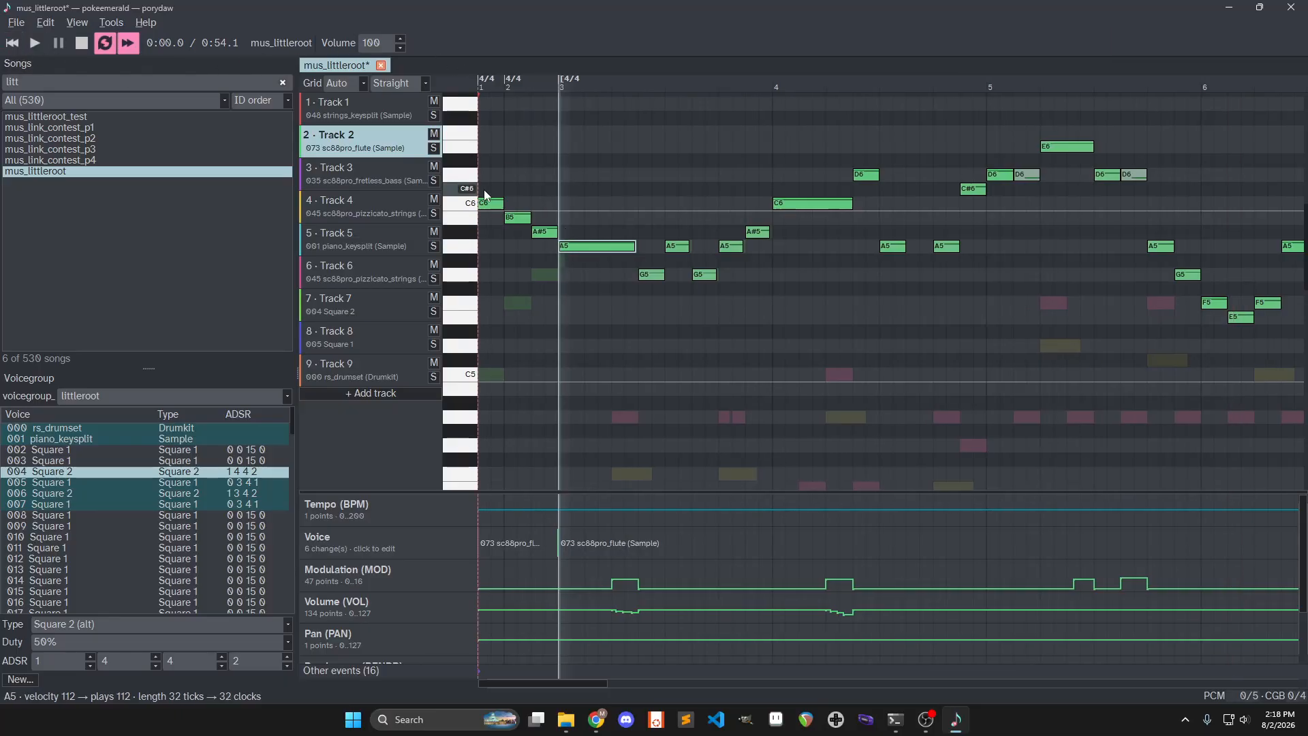
Listen to the opening of the song while toggling Track 2's solo, and pause playback
key("space")
key("space")
left_click(433, 148)
key("space")
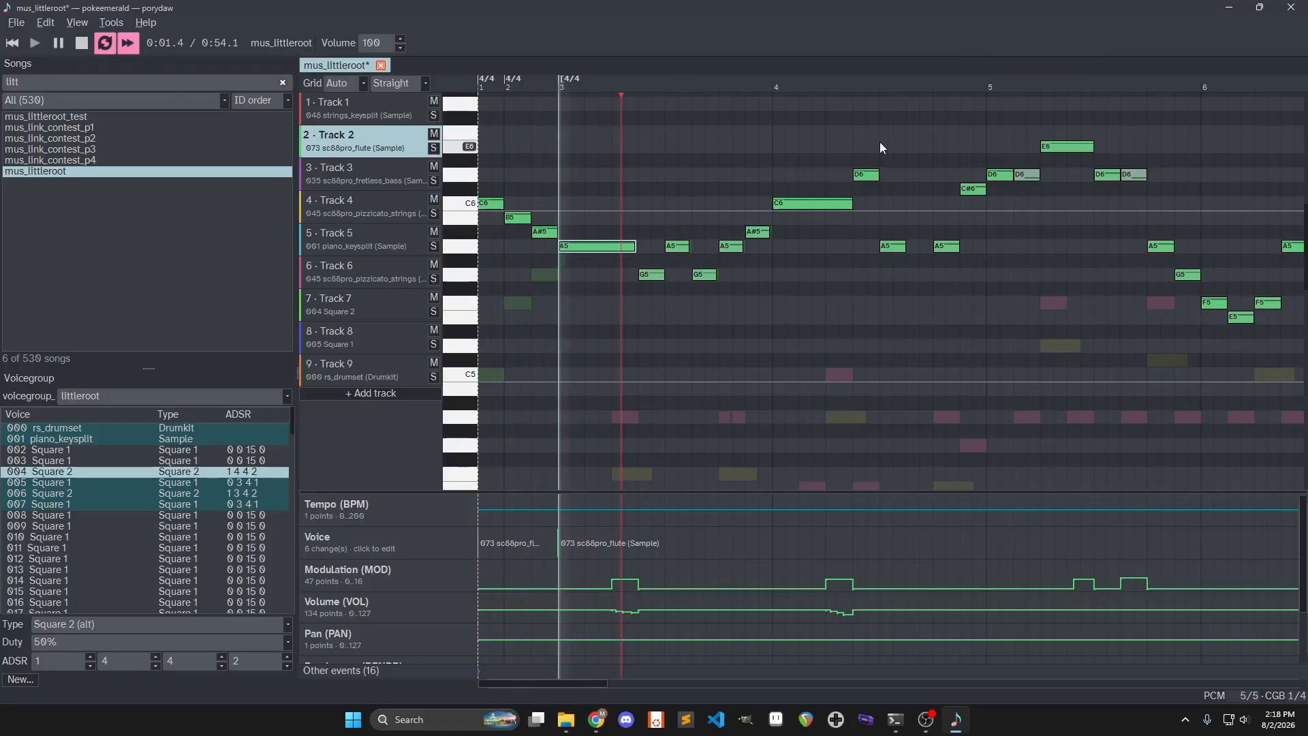
key("space")
Box-select the opening notes of Track 2, clear the selection, and select only the A#5 note before bar 3
left_click_drag(489, 180, 570, 240)
left_click(619, 214)
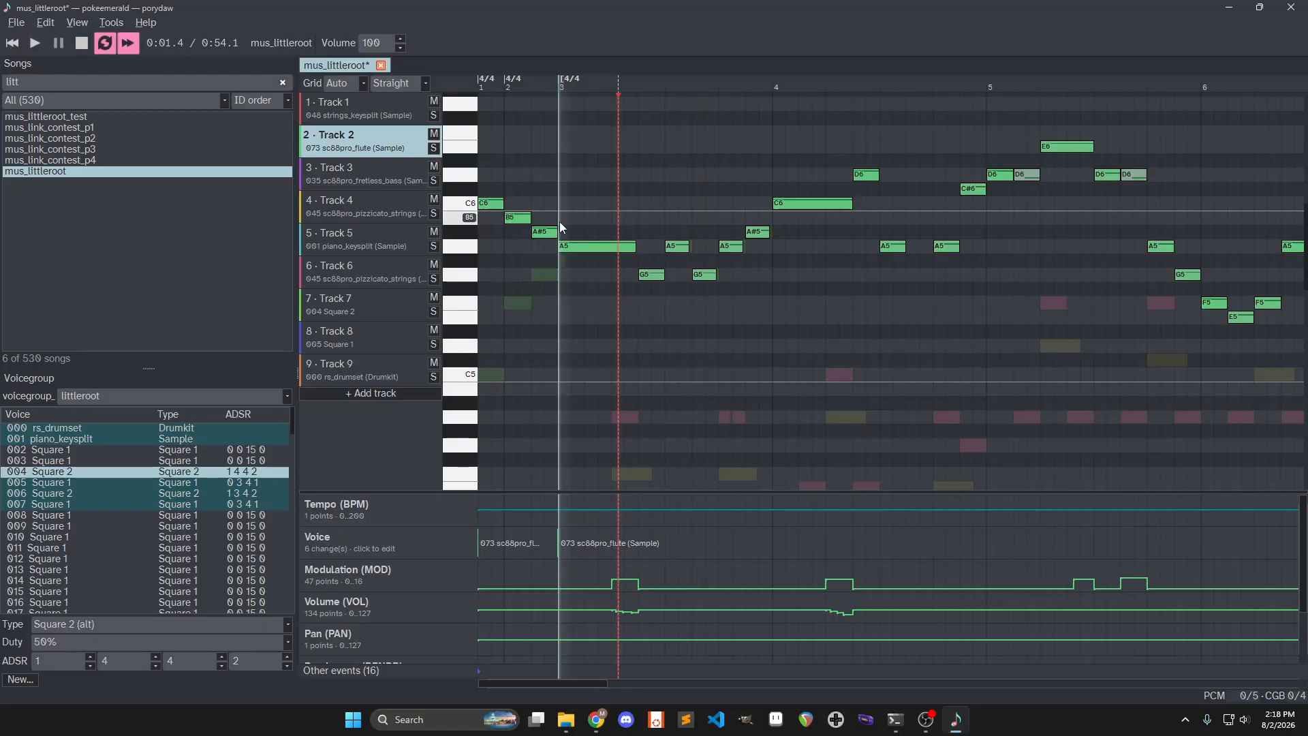
scroll(547, 235, "up", 2)
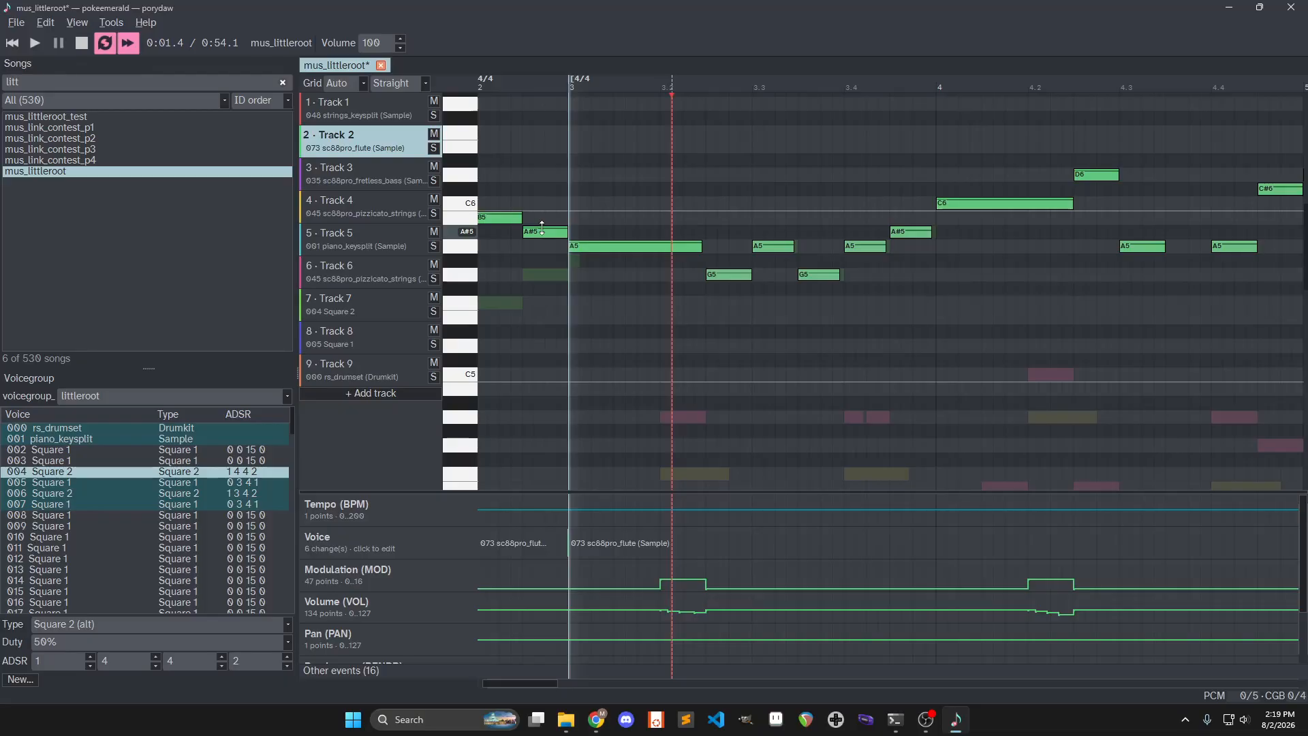
left_click(543, 228)
mouse_move(549, 230)
left_mouse_down()
mouse_move(558, 249)
mouse_move(565, 224)
left_mouse_up()
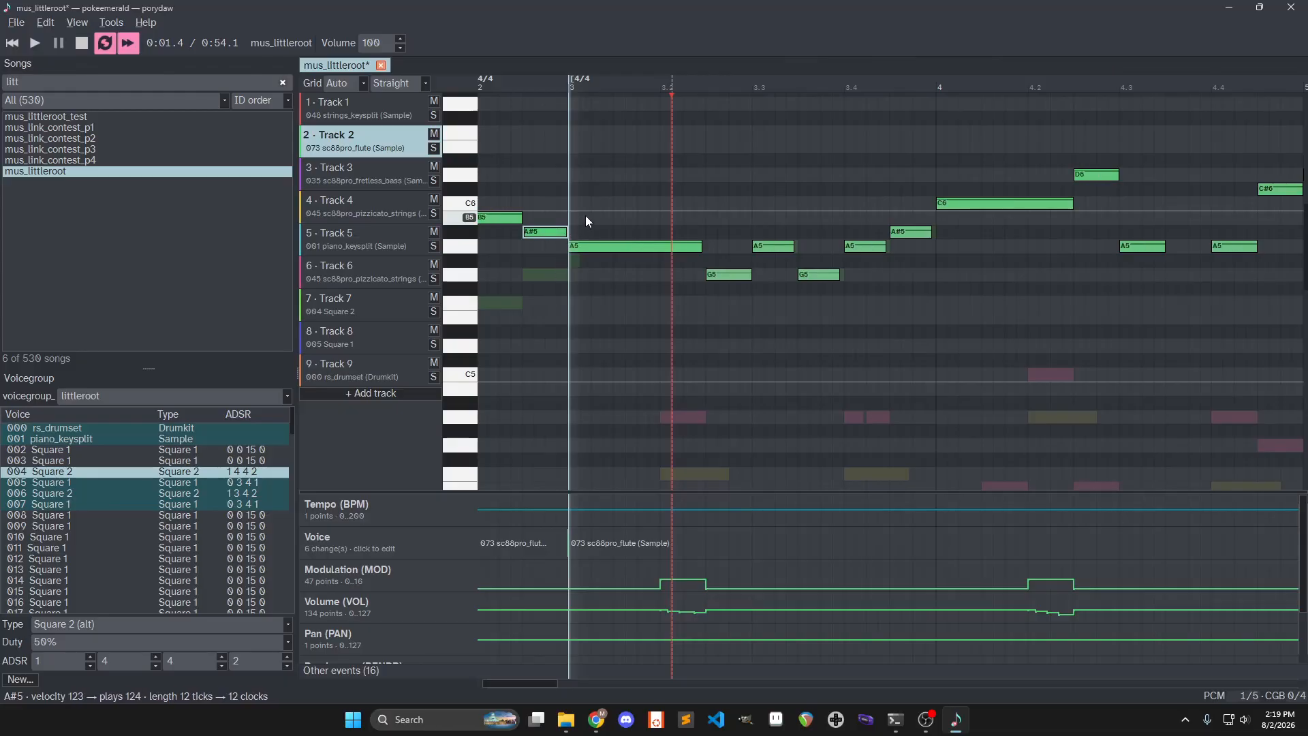
Try to shift the group of notes from the A#5 before bar 3 to bar 4's C6 down four semitones
left_click_drag(537, 162, 979, 365)
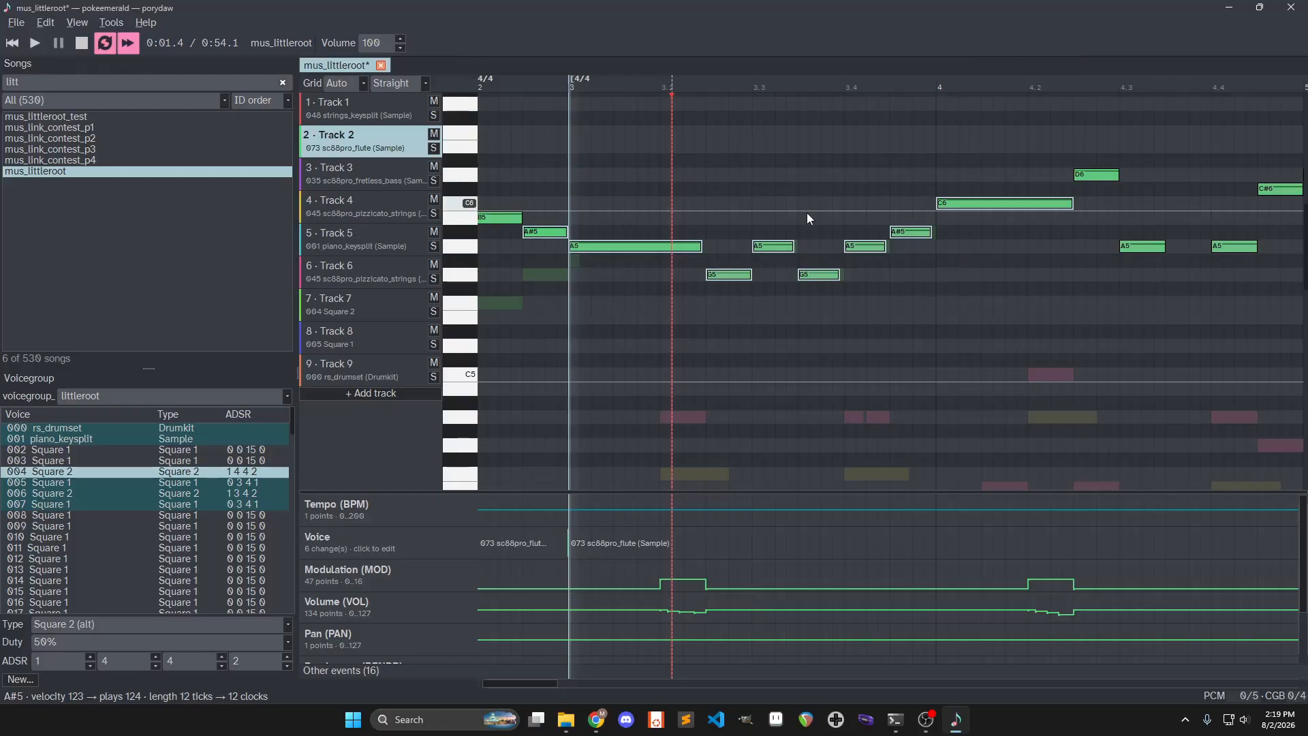
left_click_drag(776, 245, 809, 300)
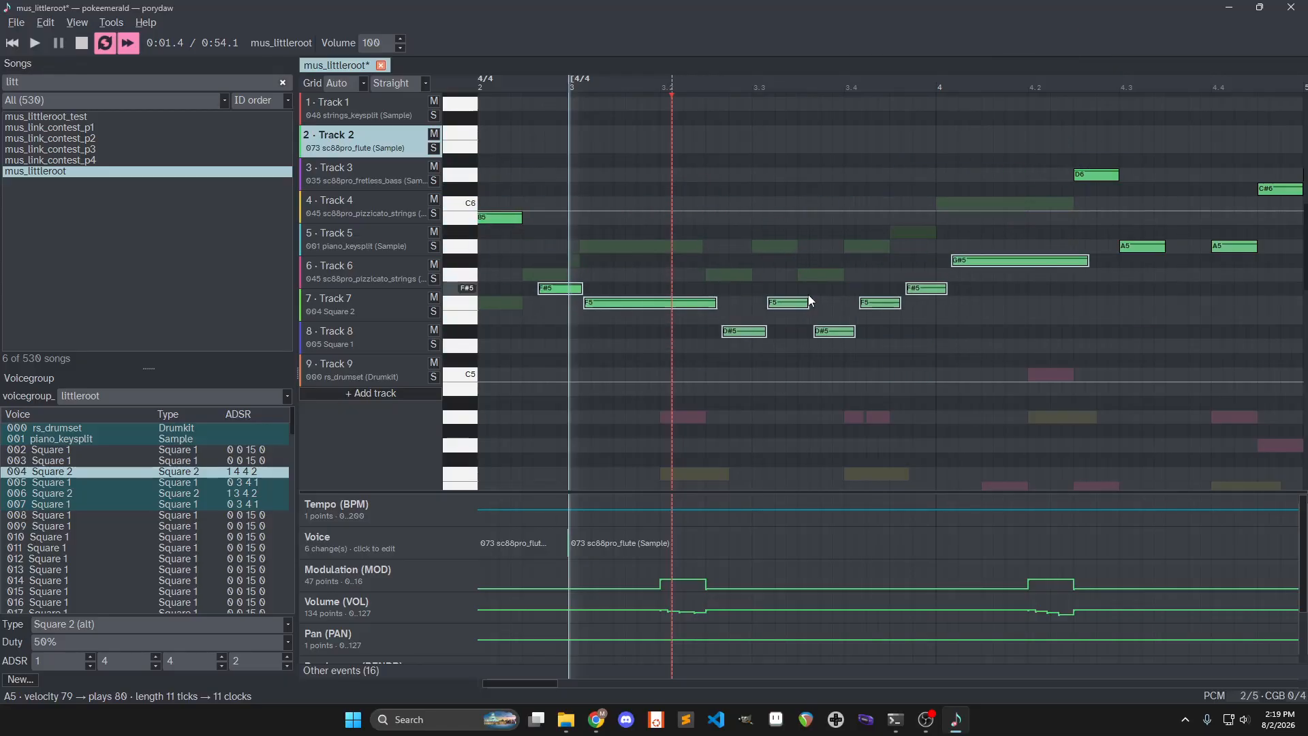
key("Escape")
Select the Track 2 notes from bar 3 to the D6 in bar 4 and transpose them down and back up
left_click_drag(584, 135, 1090, 344)
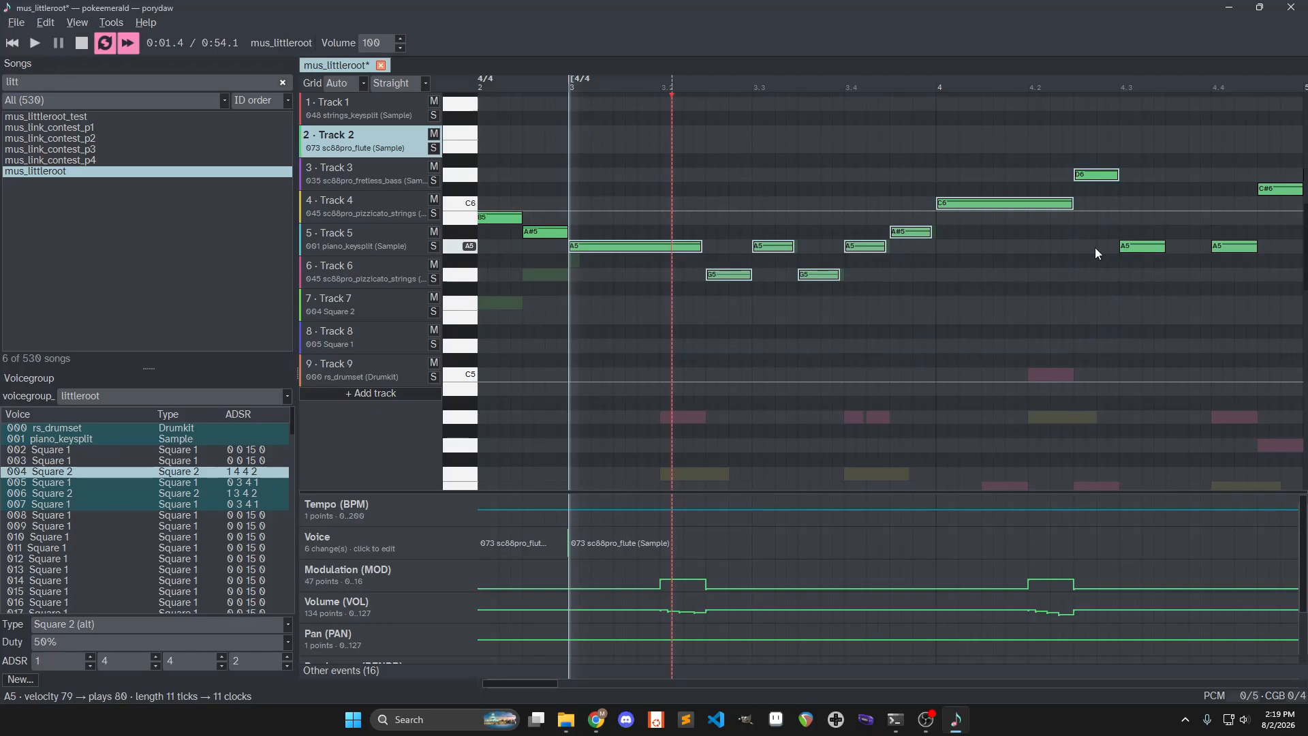
key("ctrl+Down")
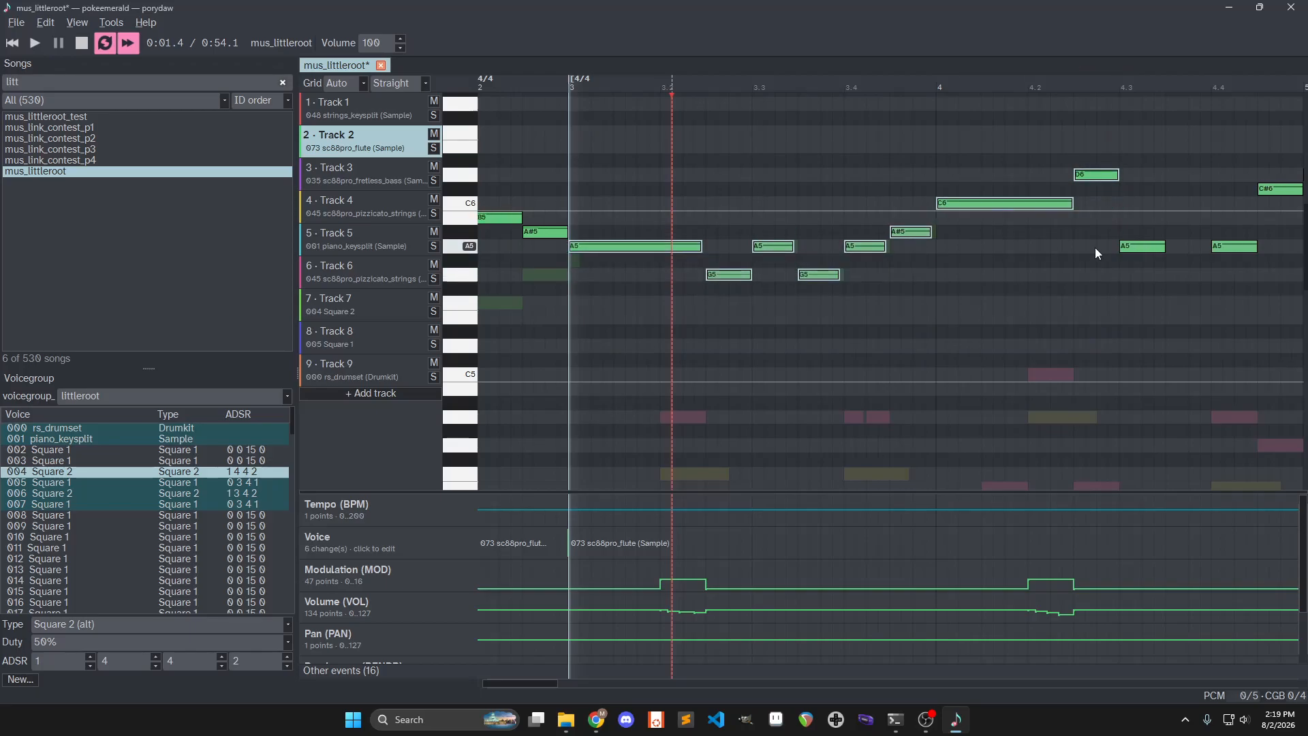
key("ctrl+shift+Down")
key("ctrl+shift+Up")
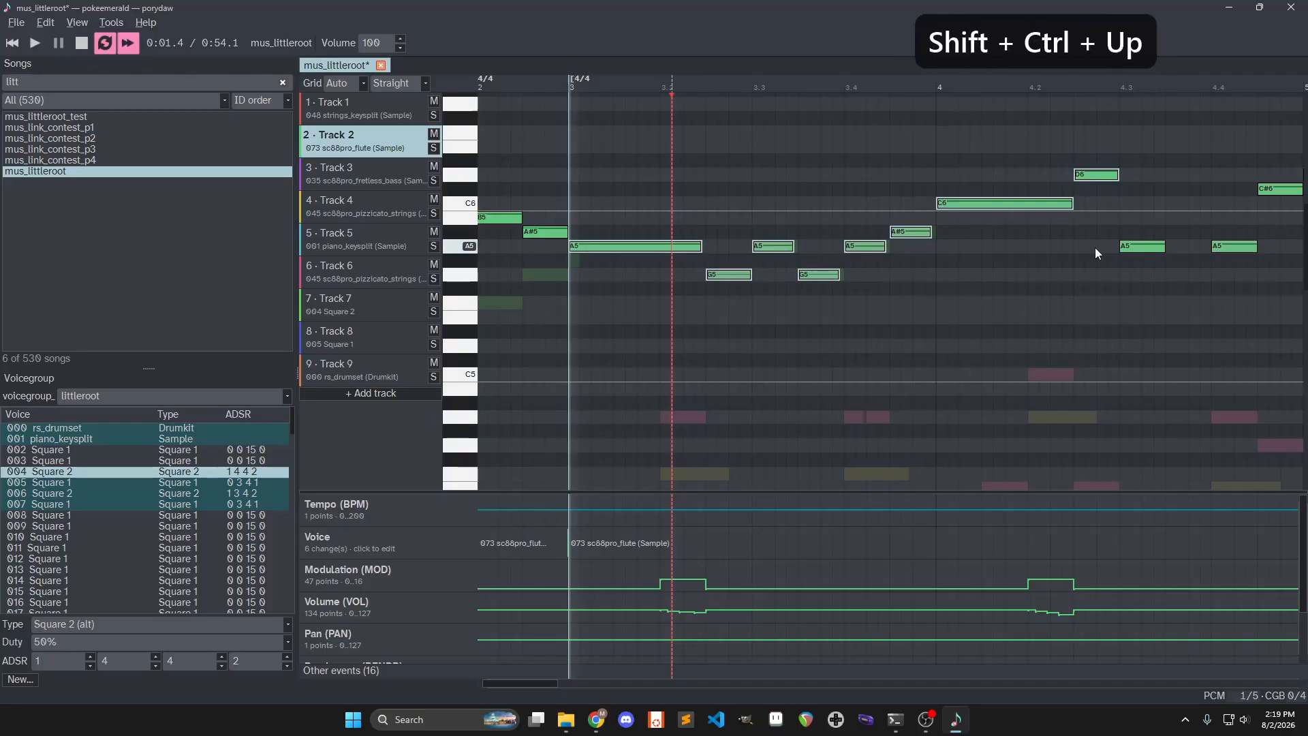
Add E6, F6, G6, G#6, F6 and F#6 notes to Track 2 above the melody in bars 3 and 4
scroll(709, 266, "down", 3)
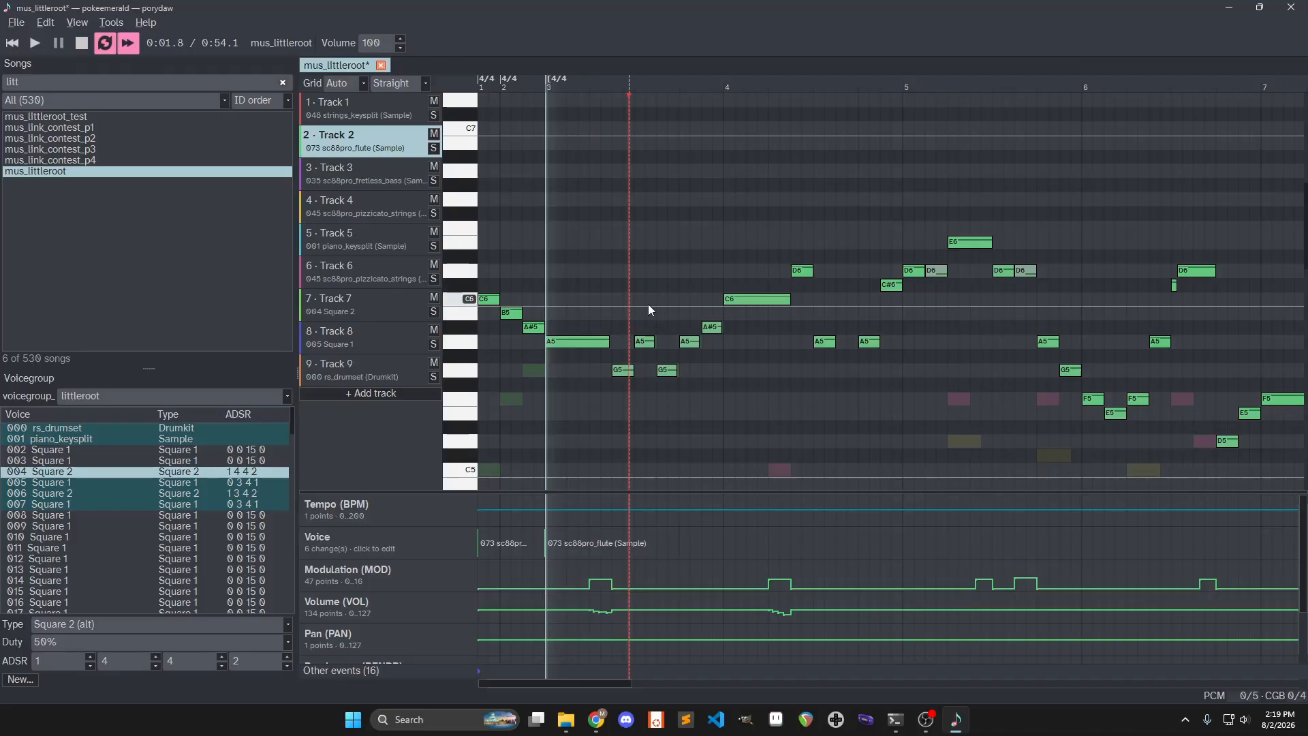
left_click(637, 242)
left_click(669, 228)
left_click(690, 199)
left_click(701, 185)
left_click(719, 227)
left_click(763, 213)
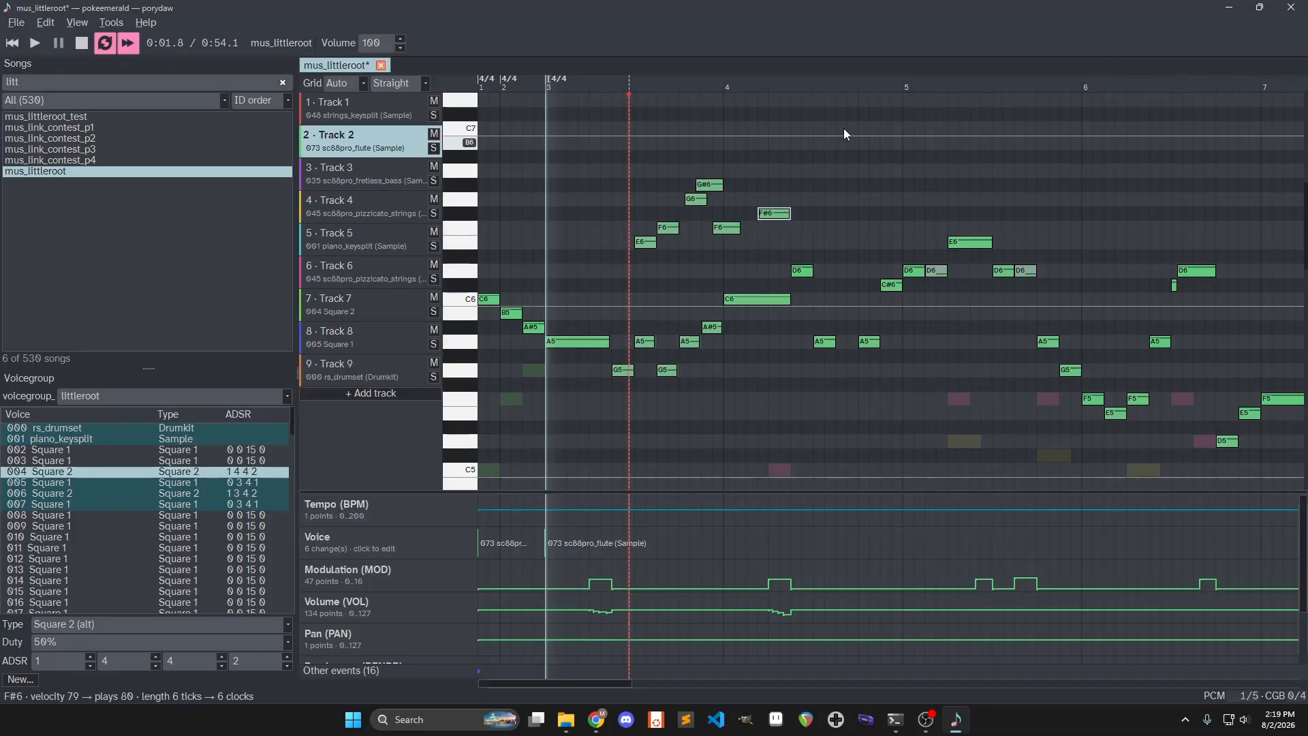
Set the grid to 1/4 and add G#6 at beat 4.3, A#6 at 4.4 and C#7 at the start of bar 5
scroll(783, 173, "up", 2)
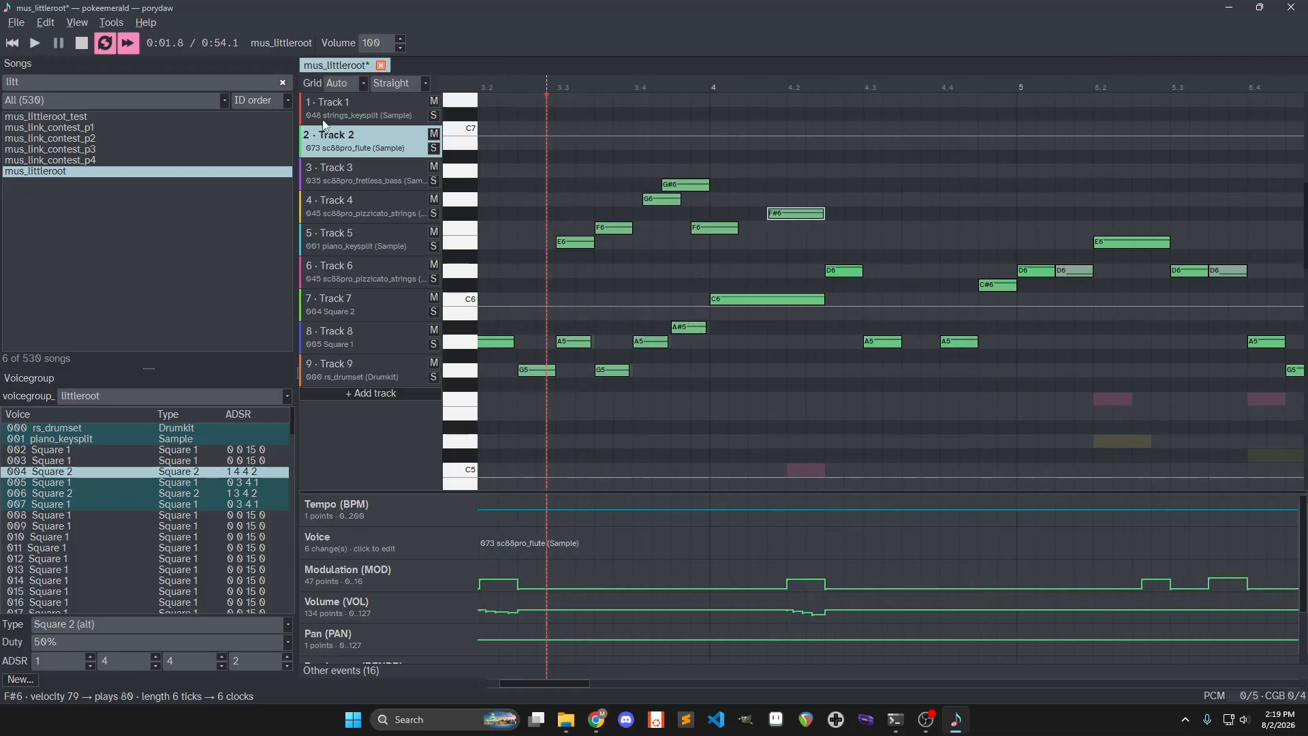
left_click(359, 84)
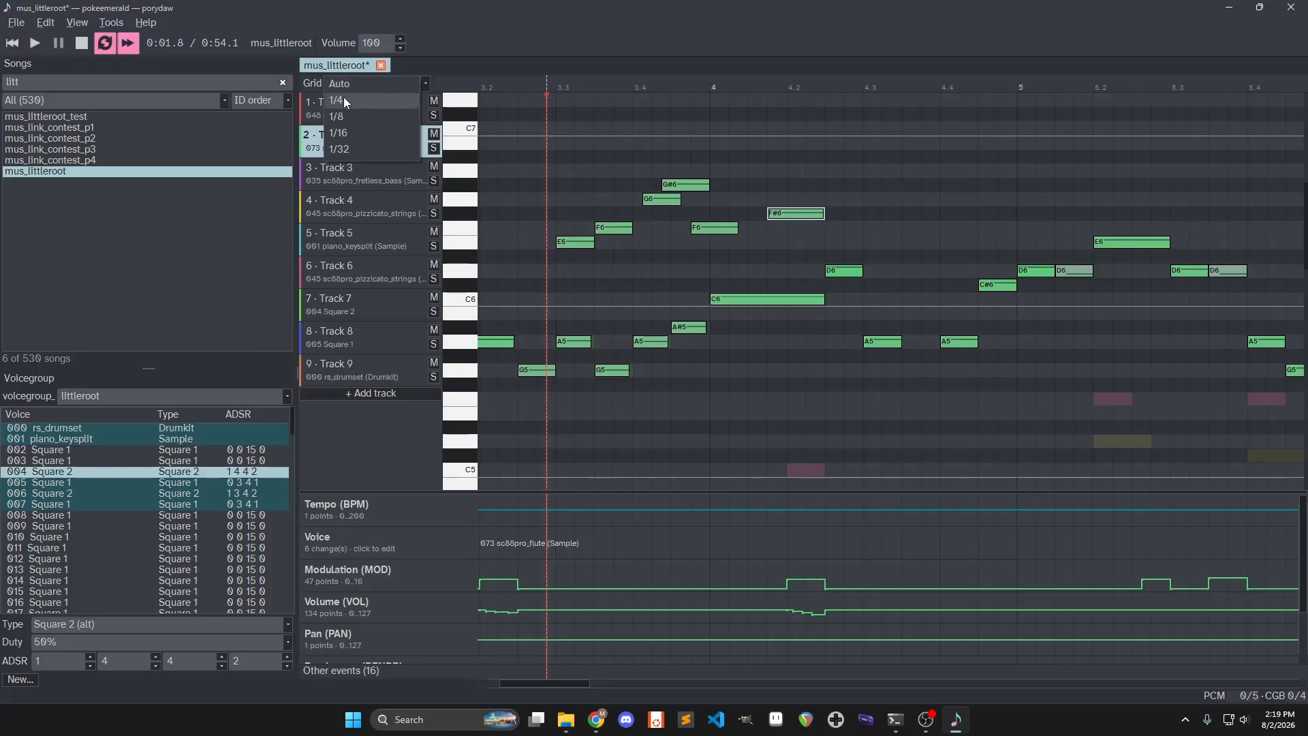
left_click(349, 100)
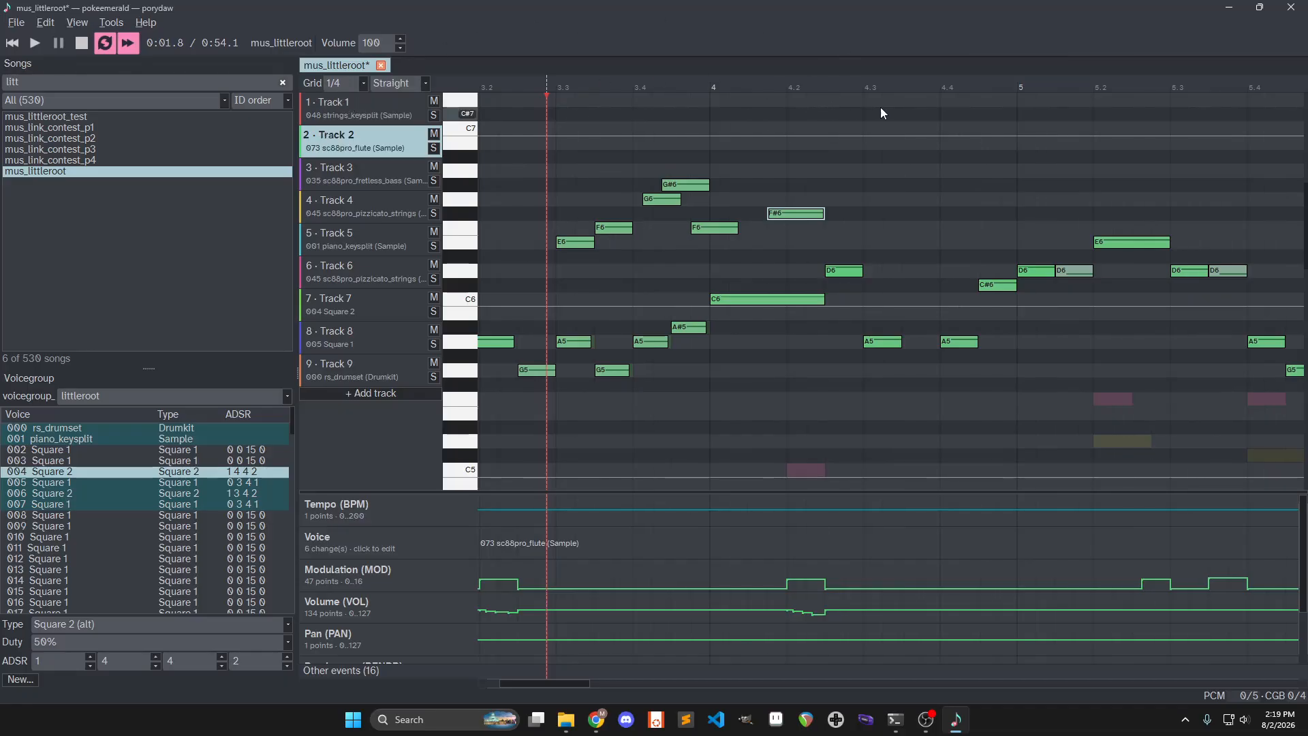
middle_click(921, 137)
scroll(714, 131, "up", 2)
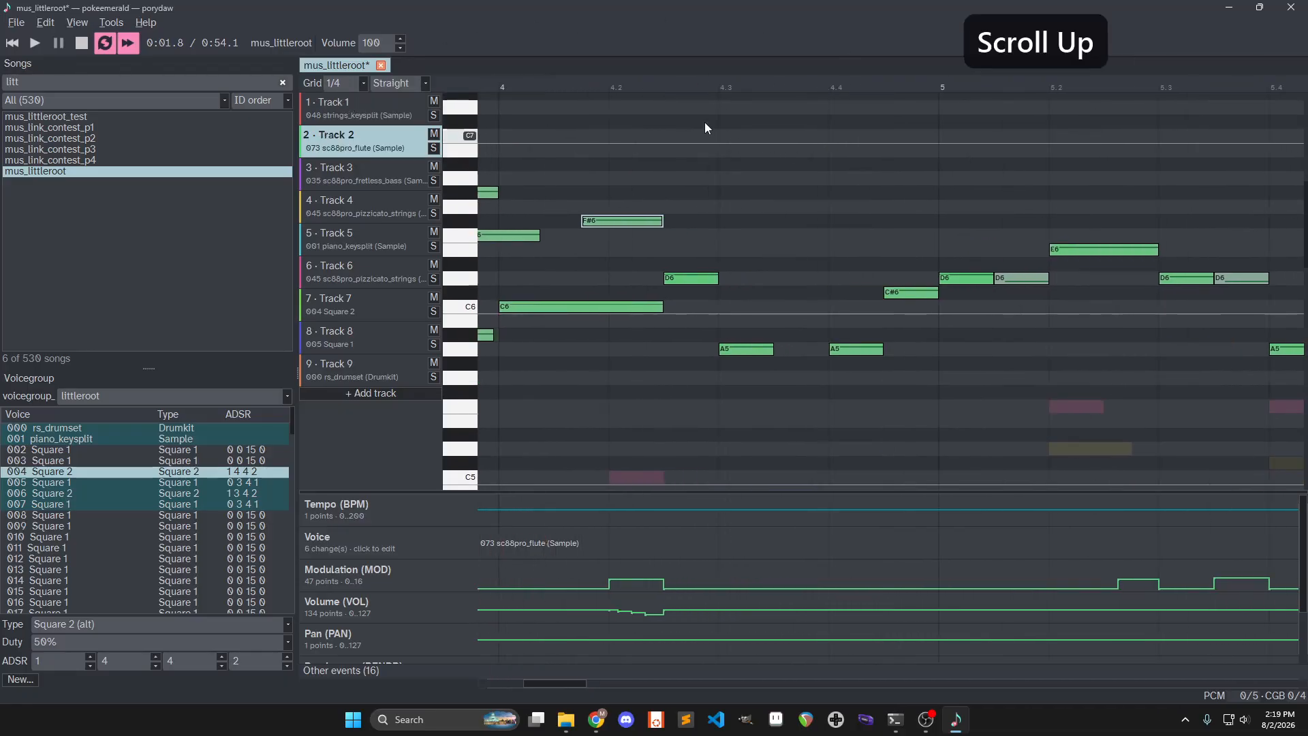
scroll(763, 194, "down", 3)
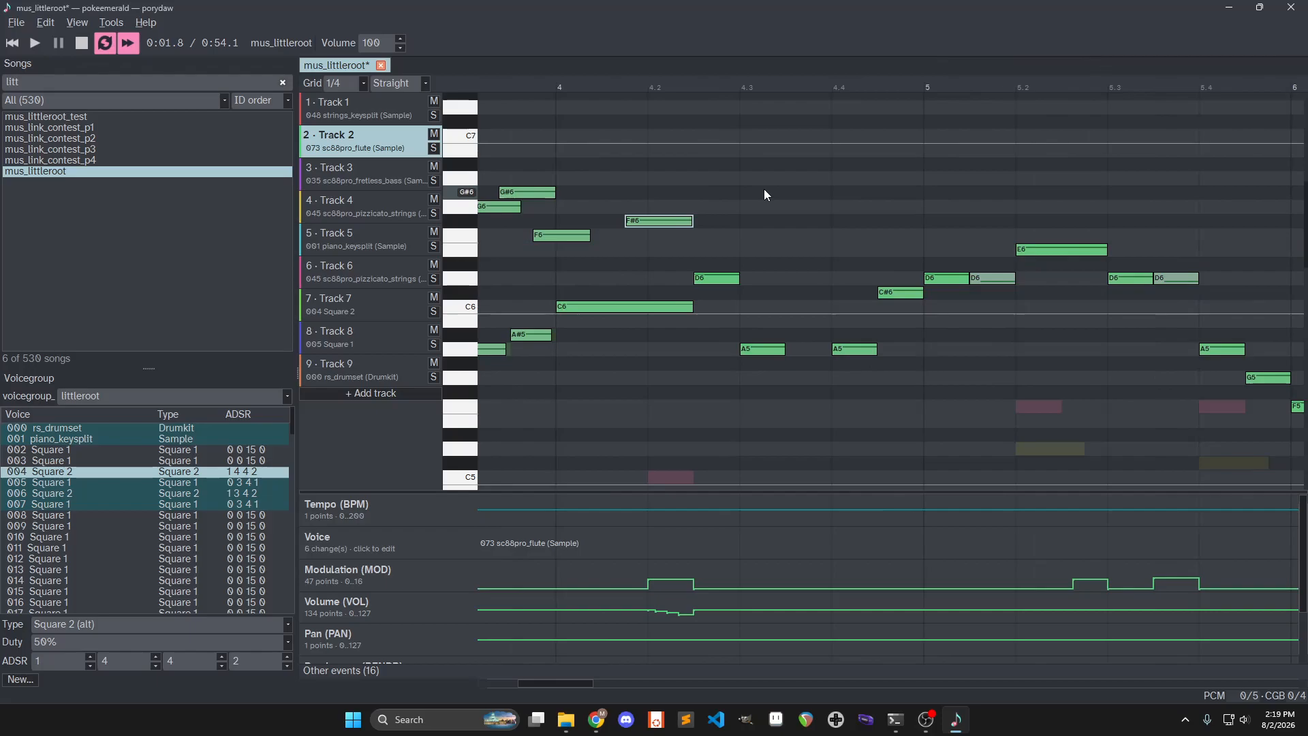
left_click(746, 193)
left_click(870, 165)
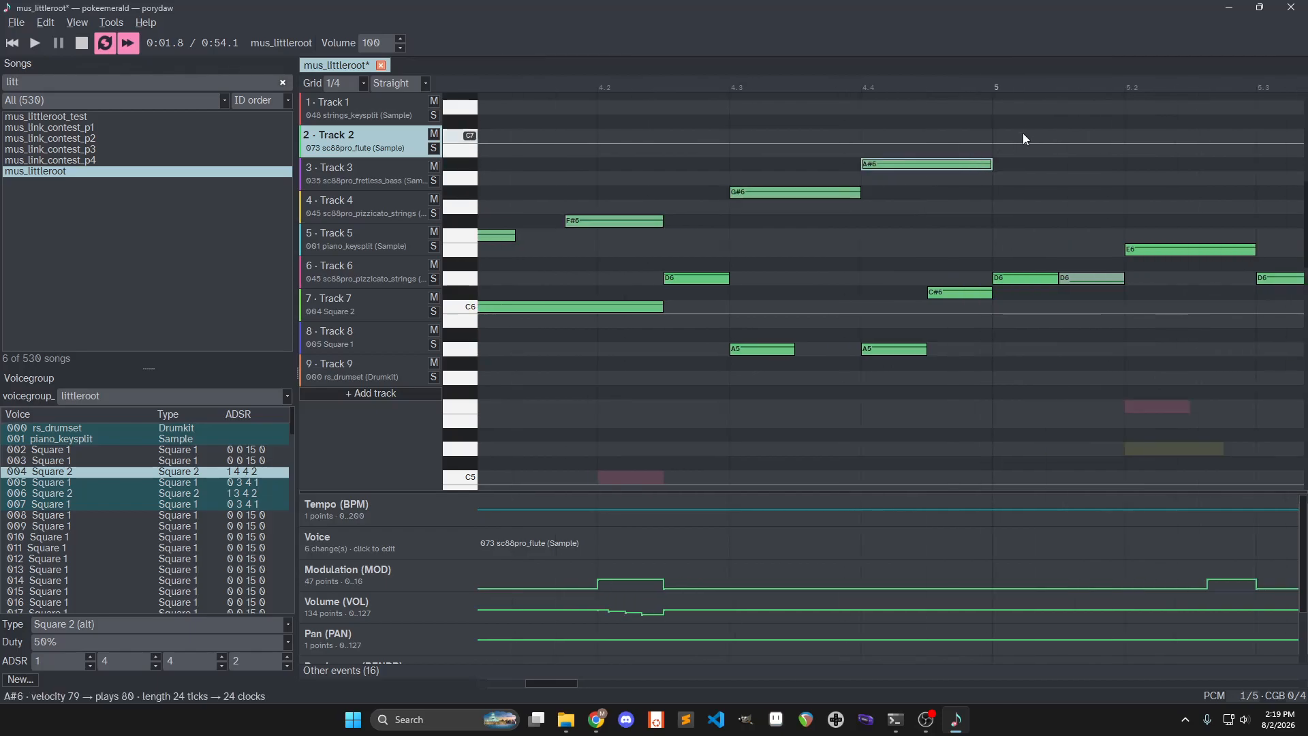
left_click(1098, 121)
Undo the G#6, A#6 and C#7 additions and return the grid to Auto
key("ctrl+z")
key("ctrl+z")
key("ctrl+z")
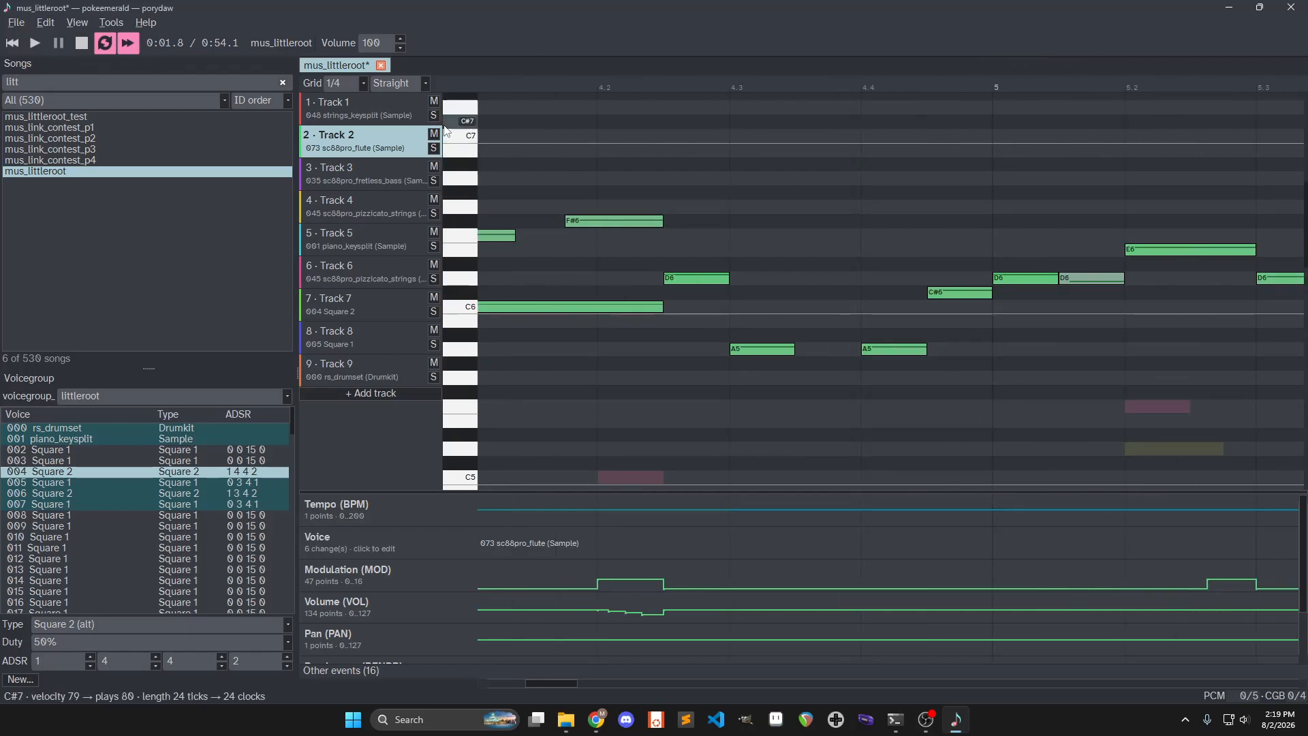
left_click(346, 85)
left_click(348, 67)
Place a short A6 note at beat 4.4 using the automatic grid at high zoom, and remove it
scroll(827, 182, "down", 3)
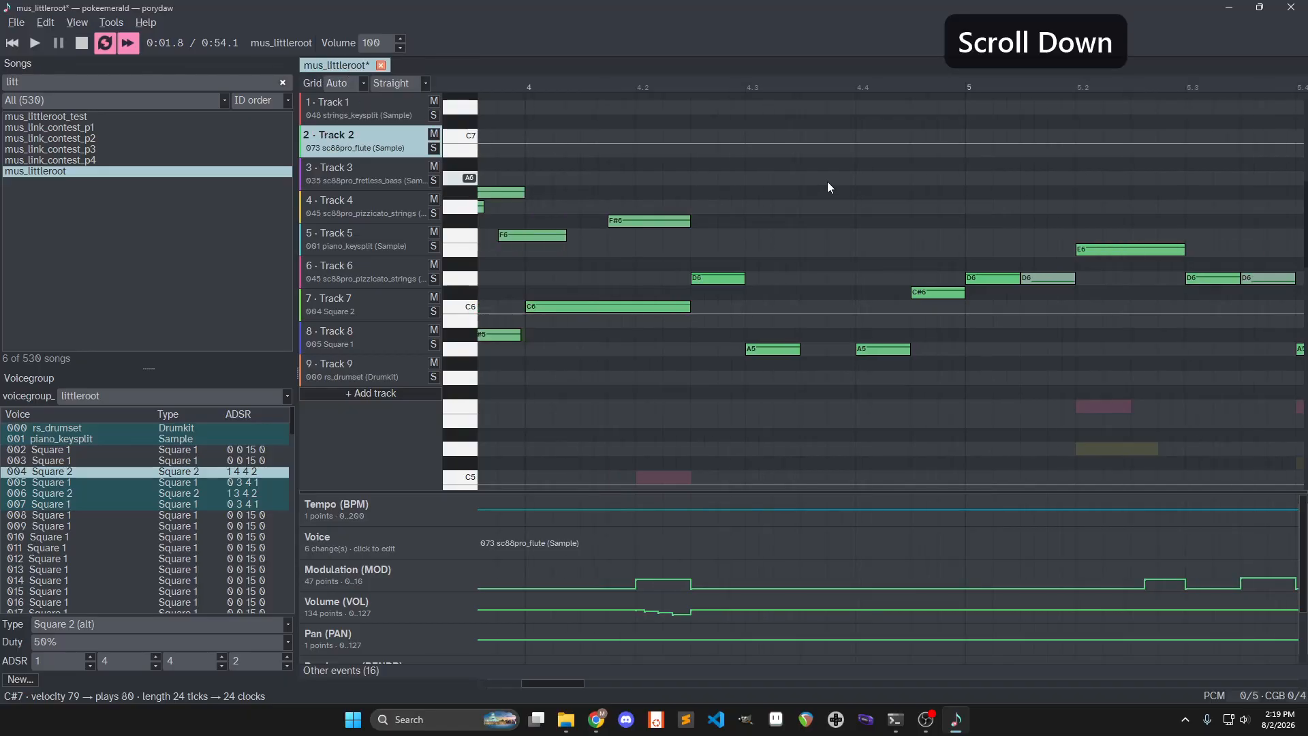
scroll(804, 166, "down", 2)
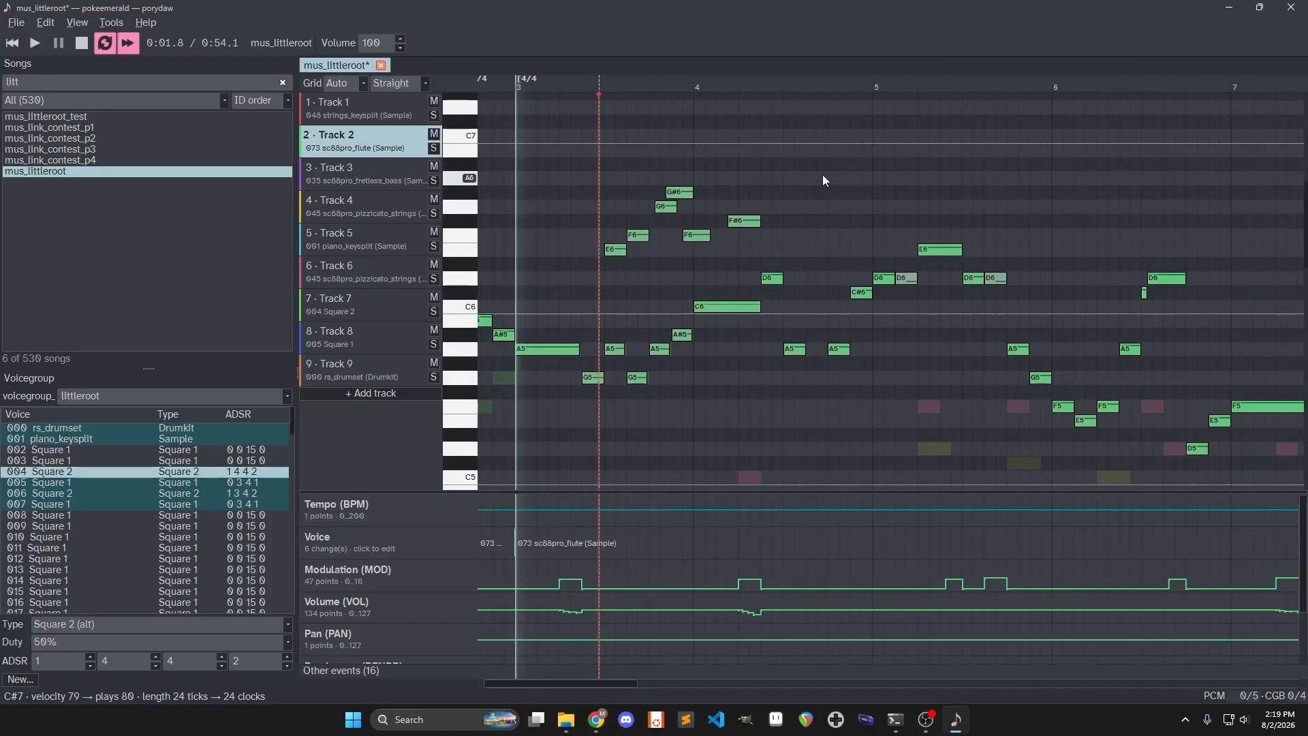
scroll(858, 178, "up", 5)
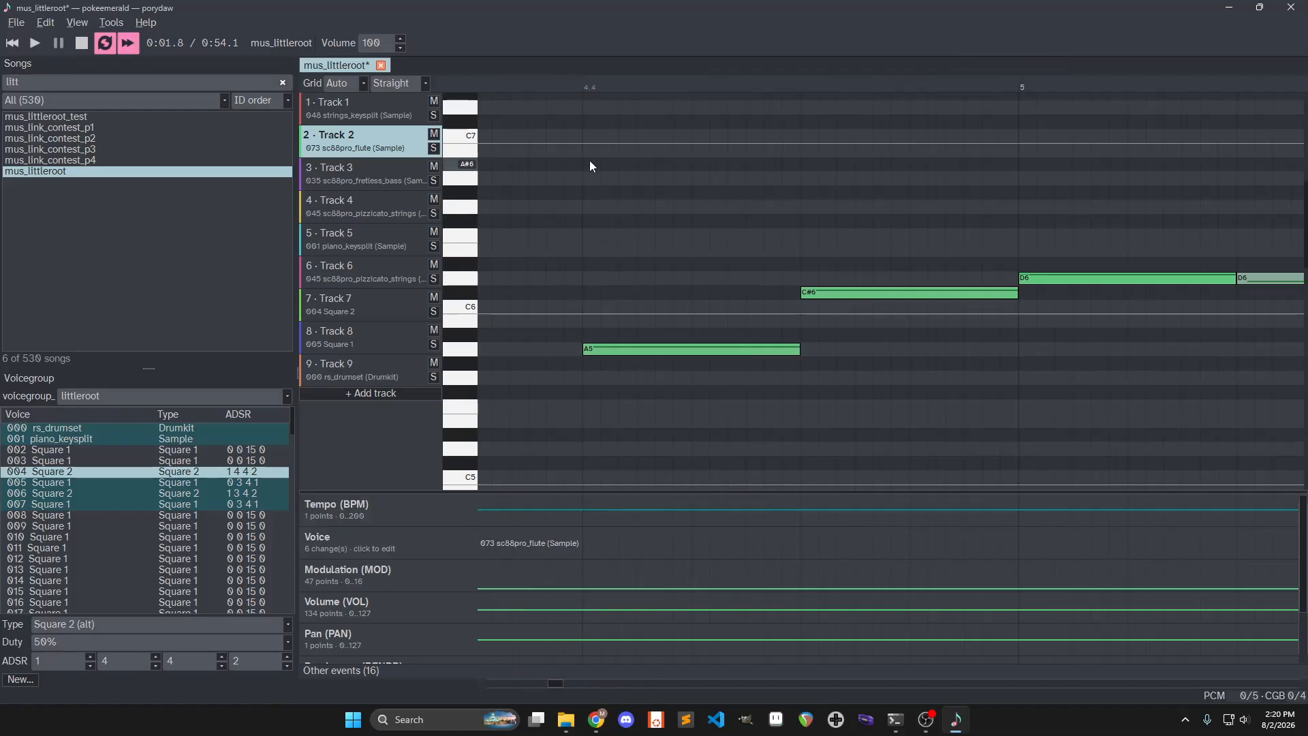
left_click(590, 178)
scroll(602, 174, "down", 5)
Set the grid to Triplet with 1/8 divisions
left_click(395, 82)
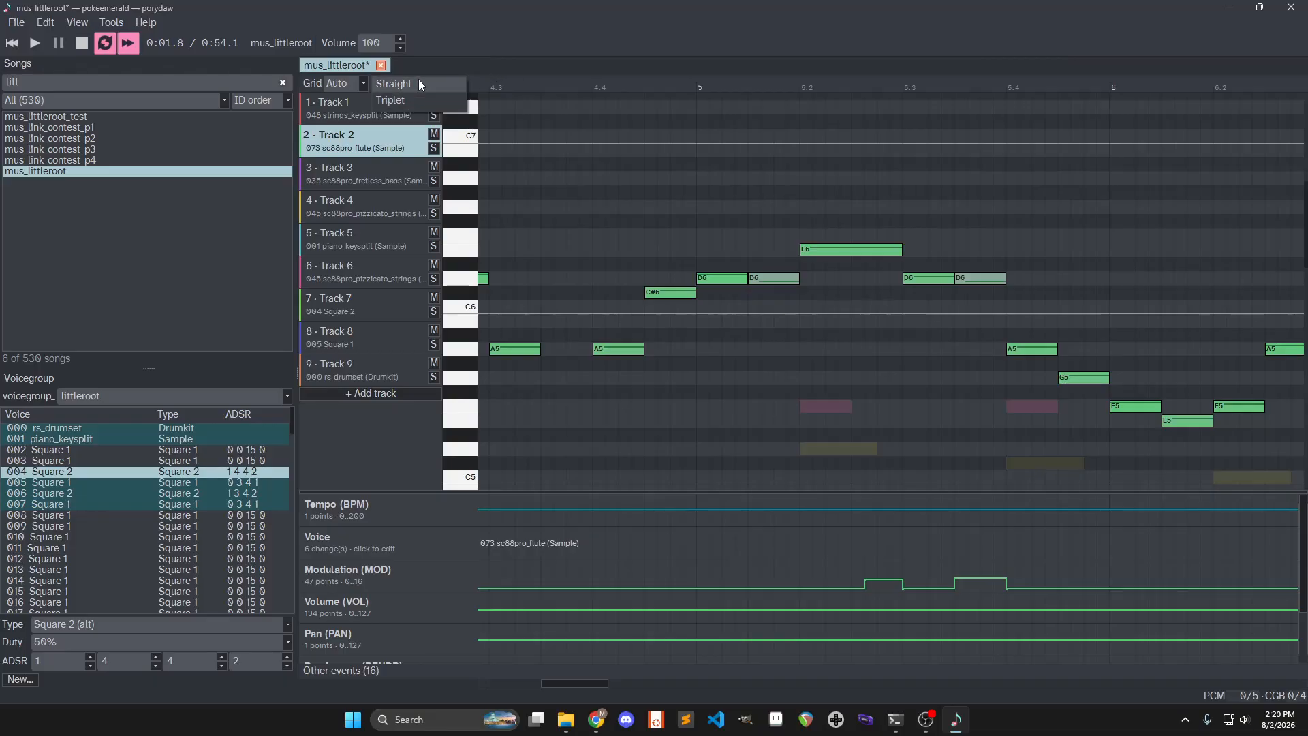
left_click(395, 100)
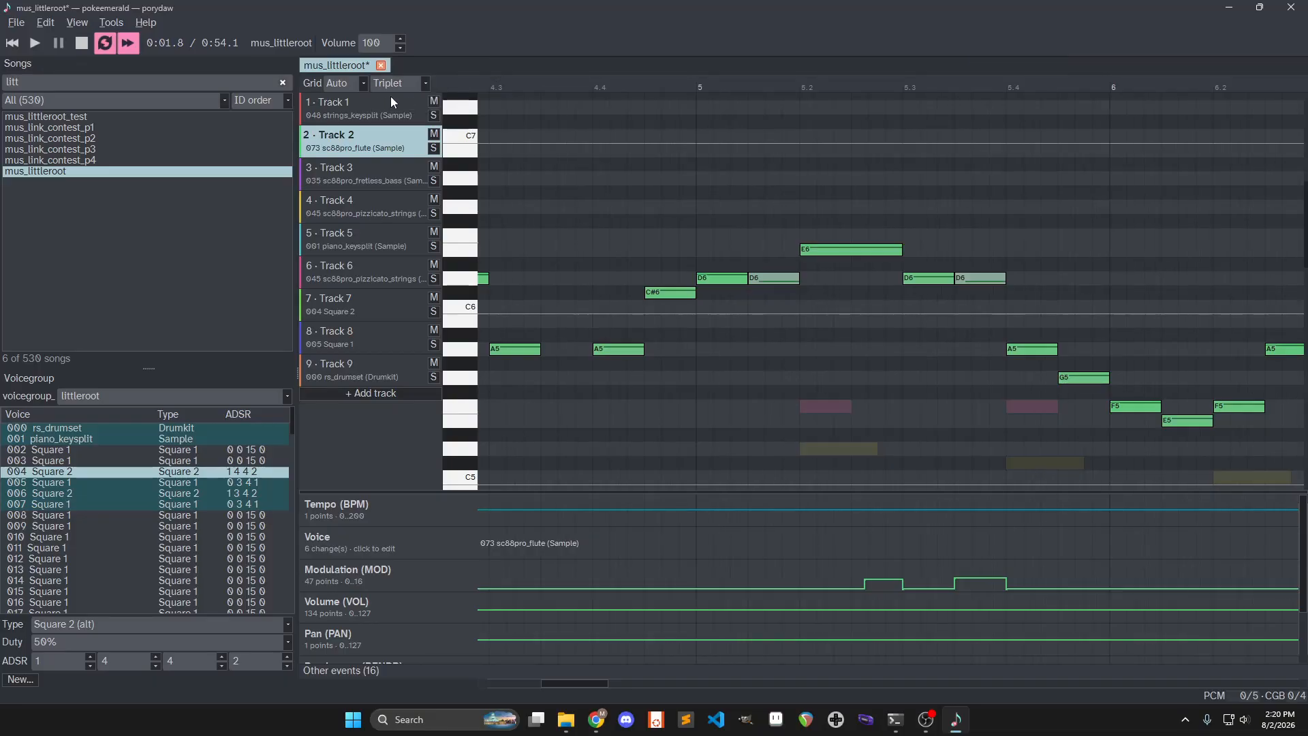
left_click(353, 83)
left_click(353, 117)
Add the triplet notes G6, G#6, A6, B6, A#6 and A6 to Track 2 from the start of bar 5
scroll(812, 269, "up", 1)
left_click(684, 207)
left_click(726, 192)
left_click(767, 178)
left_click(809, 150)
left_click(850, 164)
left_click(891, 177)
Delete the two D6 notes and the E6 below the new triplets, and play the song from bar 5
right_click(833, 308)
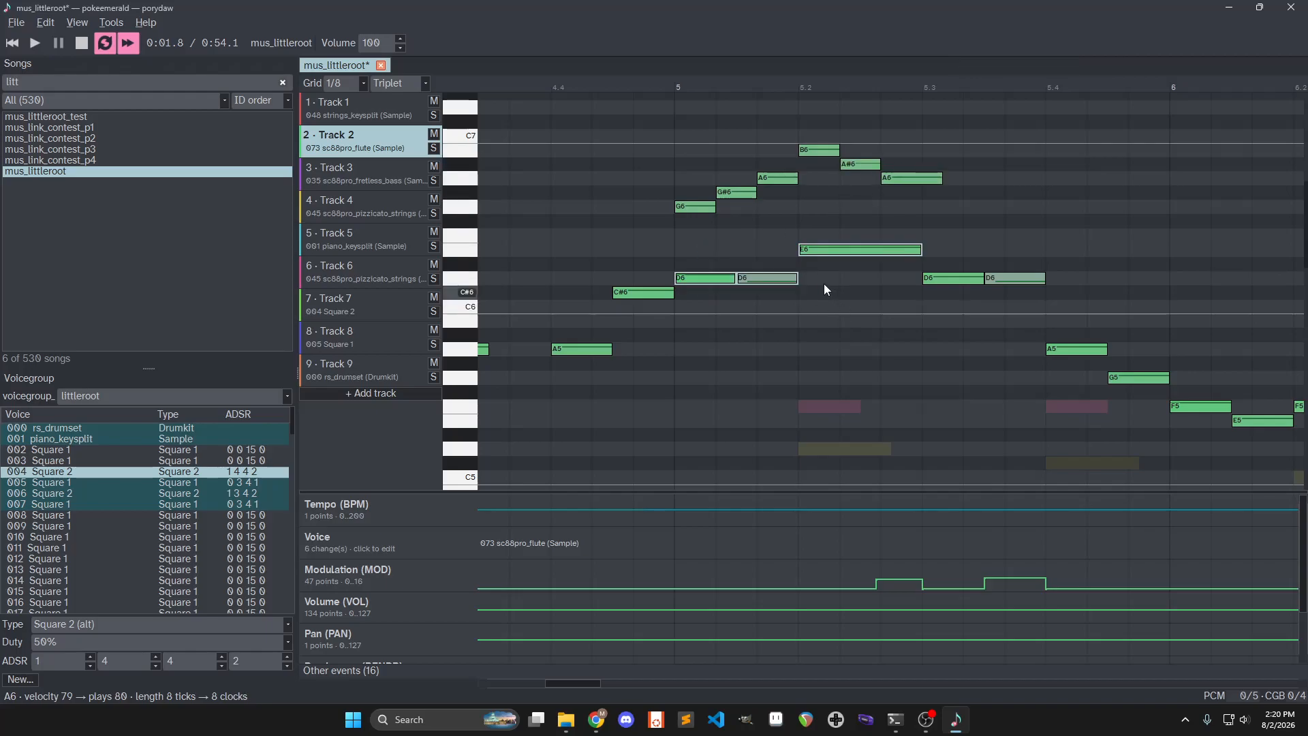
key("Delete")
left_click(679, 92)
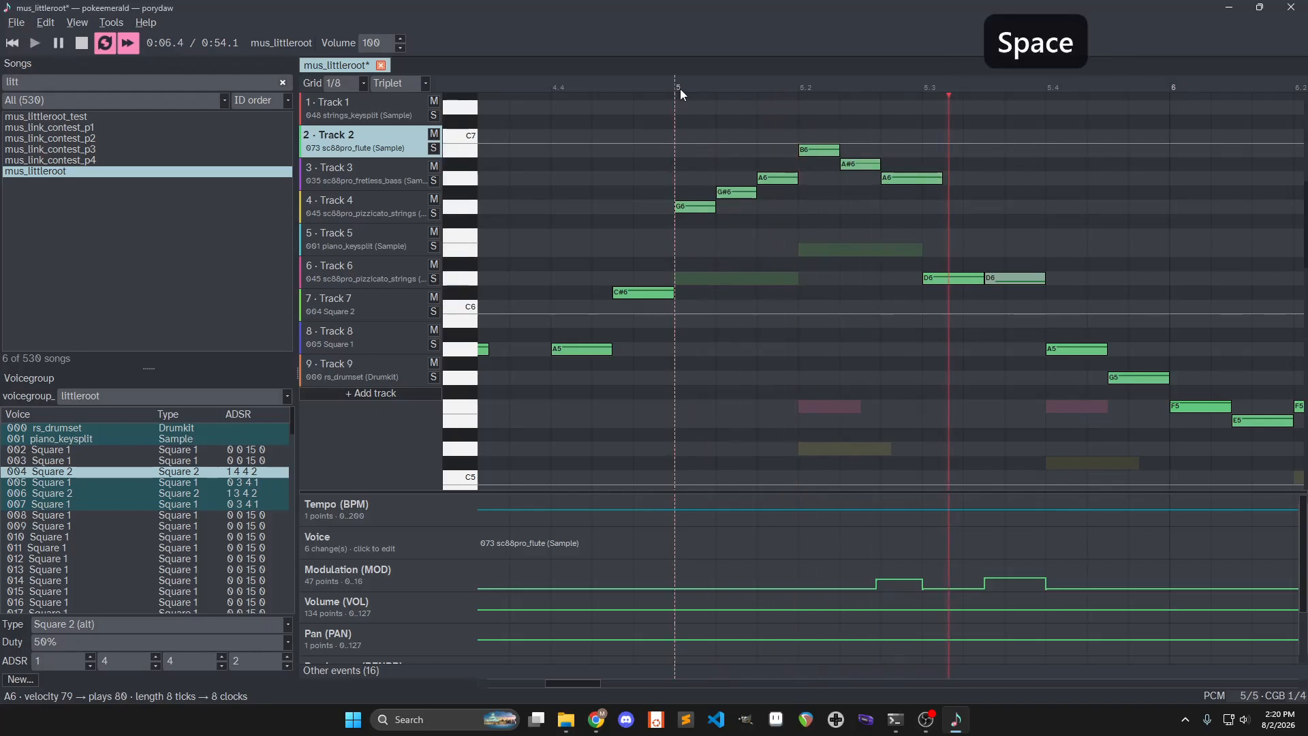
Undo the note deletion and the triplet notes added in bar 5
key("ctrl+z")
key("ctrl+z")
key("ctrl+z")
key("ctrl+z")
key("ctrl+z")
key("ctrl+z")
key("ctrl+z")
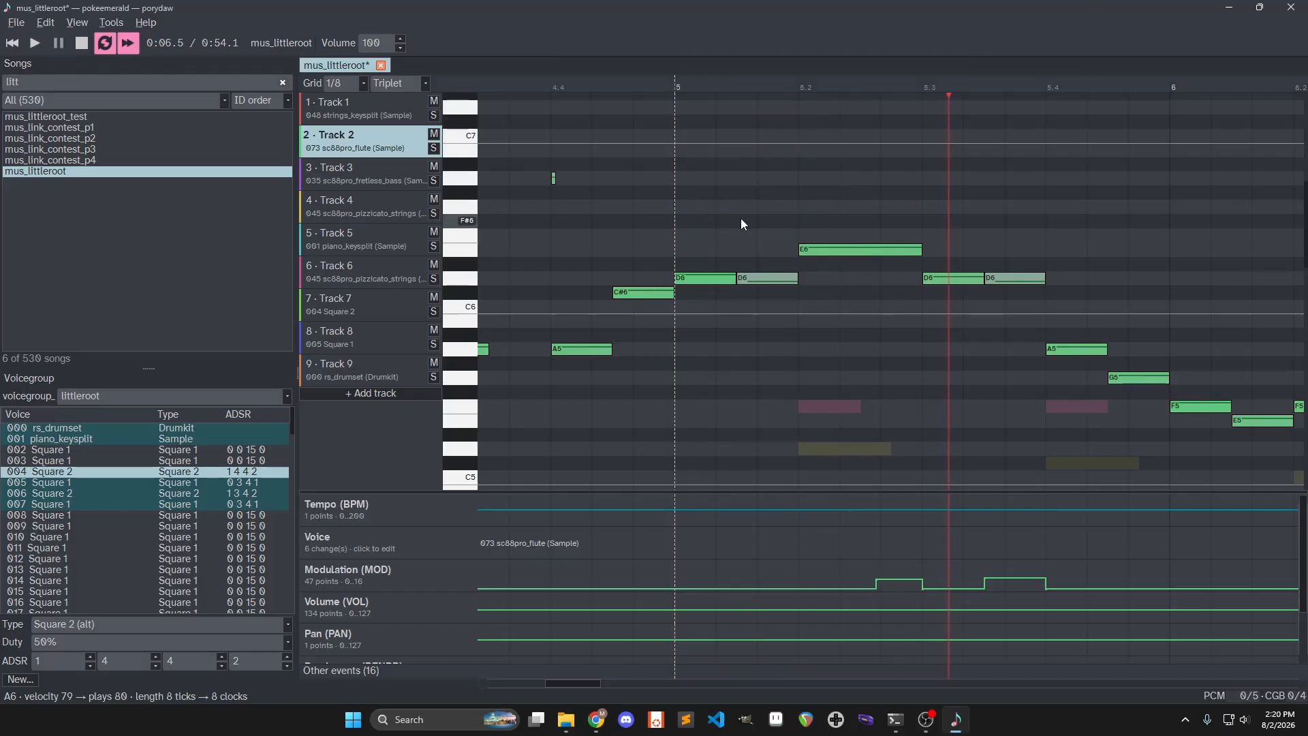
scroll(604, 198, "down", 3)
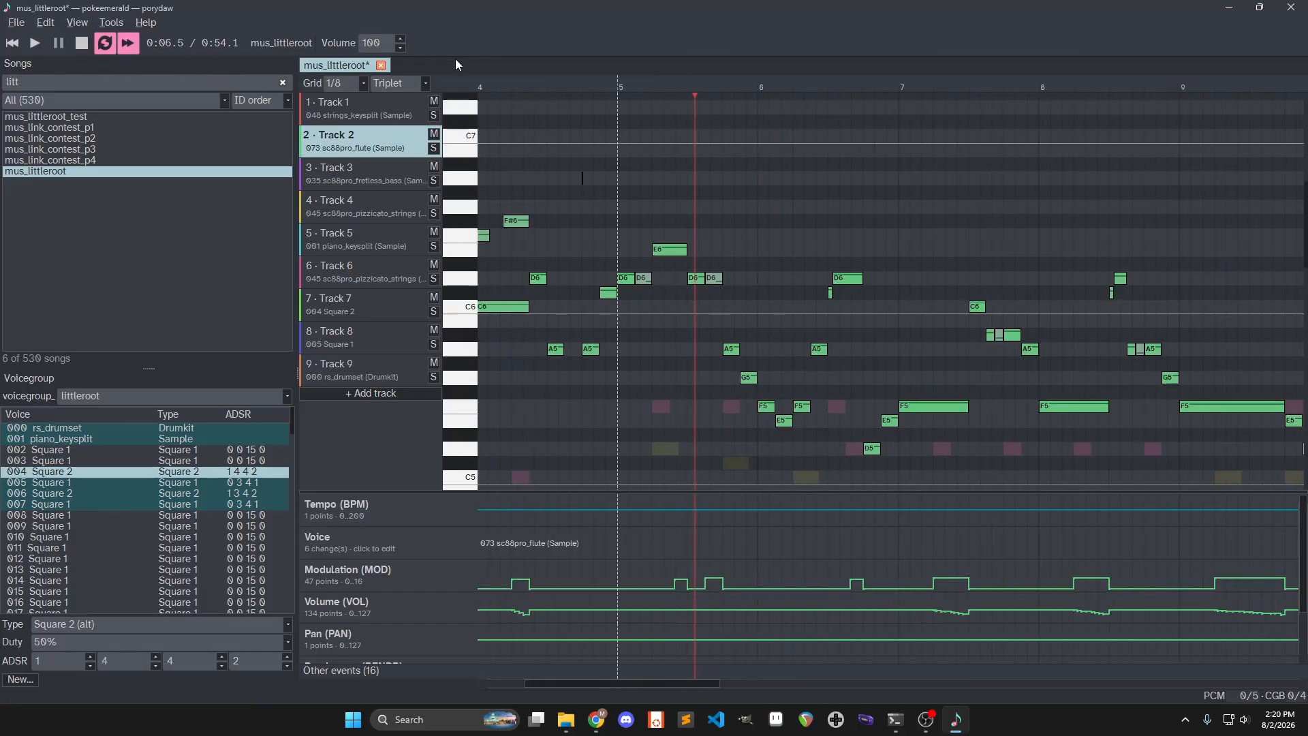
Check the available undo and redo commands, and undo all earlier note edits in Track 2
left_click(45, 24)
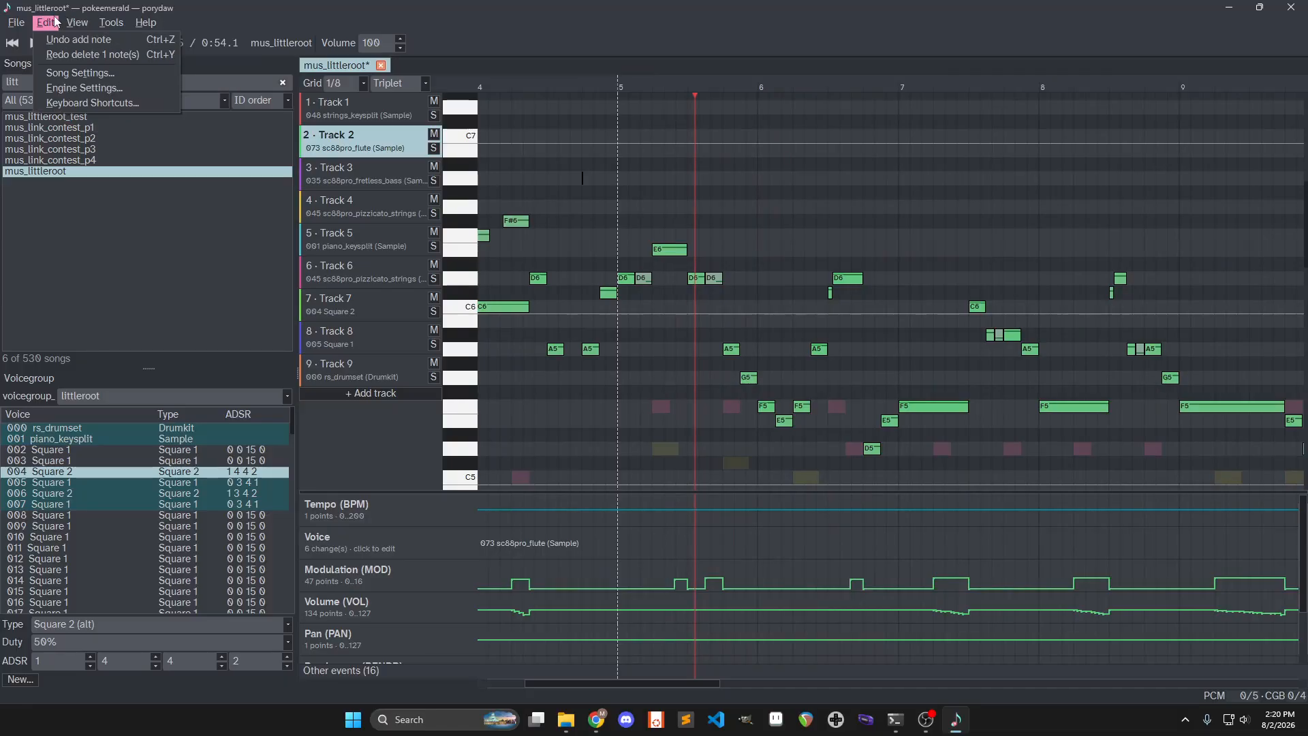
left_click(45, 23)
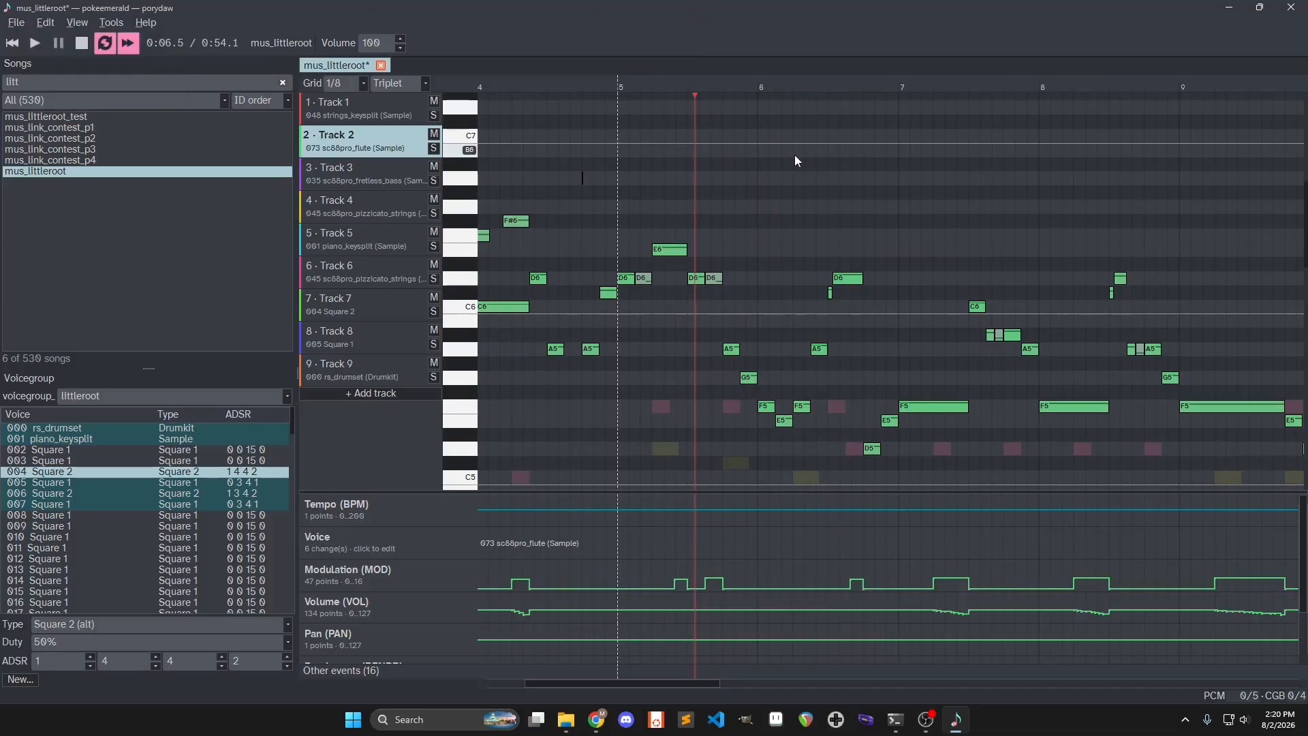
key("ctrl+z")
key("ctrl+y")
key("ctrl+z")
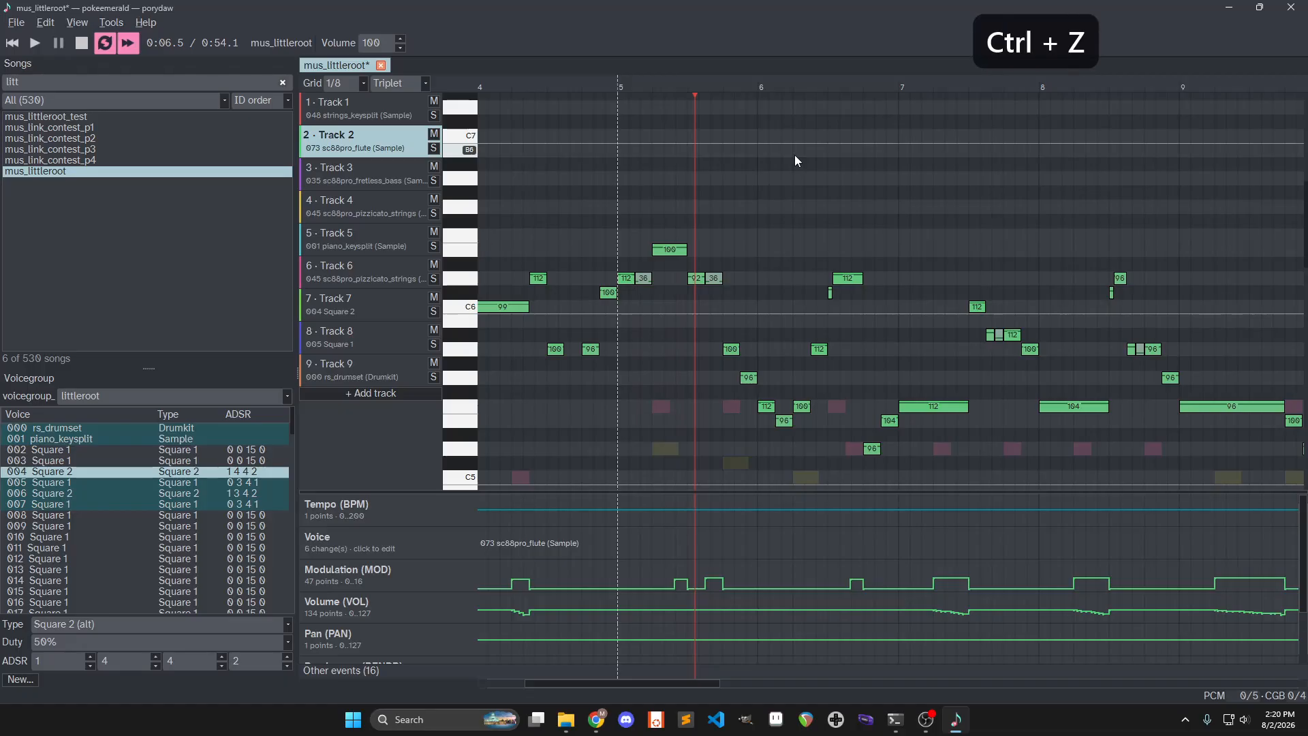
scroll(525, 256, "down", 3)
middle_click(555, 162)
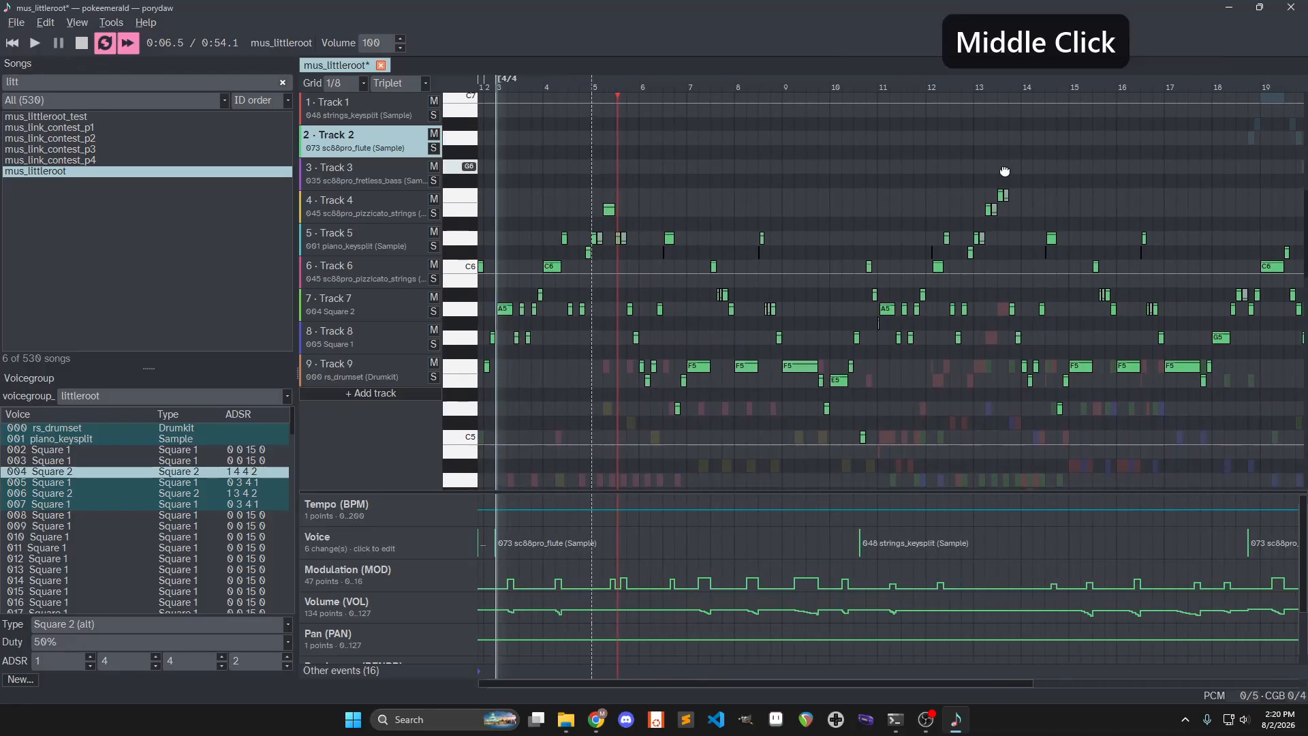
Redo the pitch changes to Track 2's first three notes and briefly play the song from bar 5
key("ctrl+y")
key("ctrl+y")
key("ctrl+shift+z")
key("space")
key("space")
Bring the whole song into view and play from bar 26 across the loop end at bar 27
middle_click(707, 267)
scroll(630, 227, "up", 3)
middle_click(654, 204)
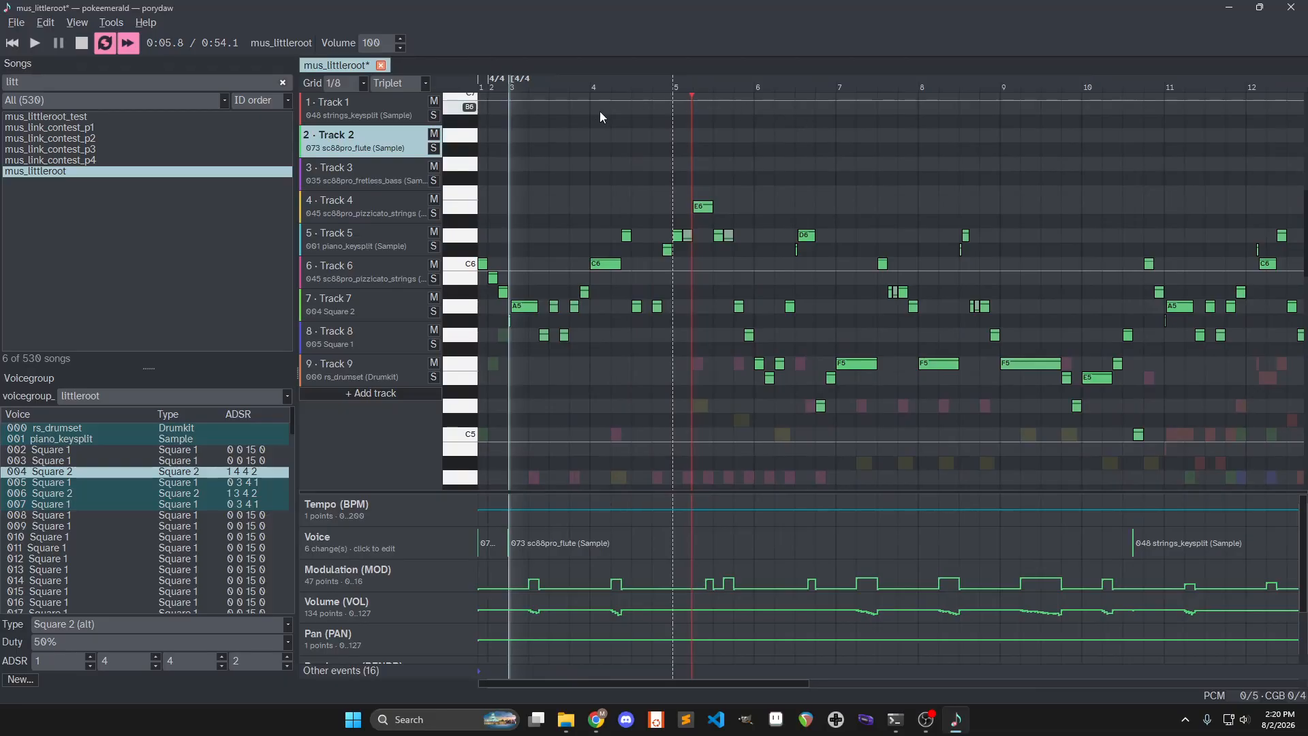
scroll(681, 171, "down", 3)
scroll(676, 166, "down", 5)
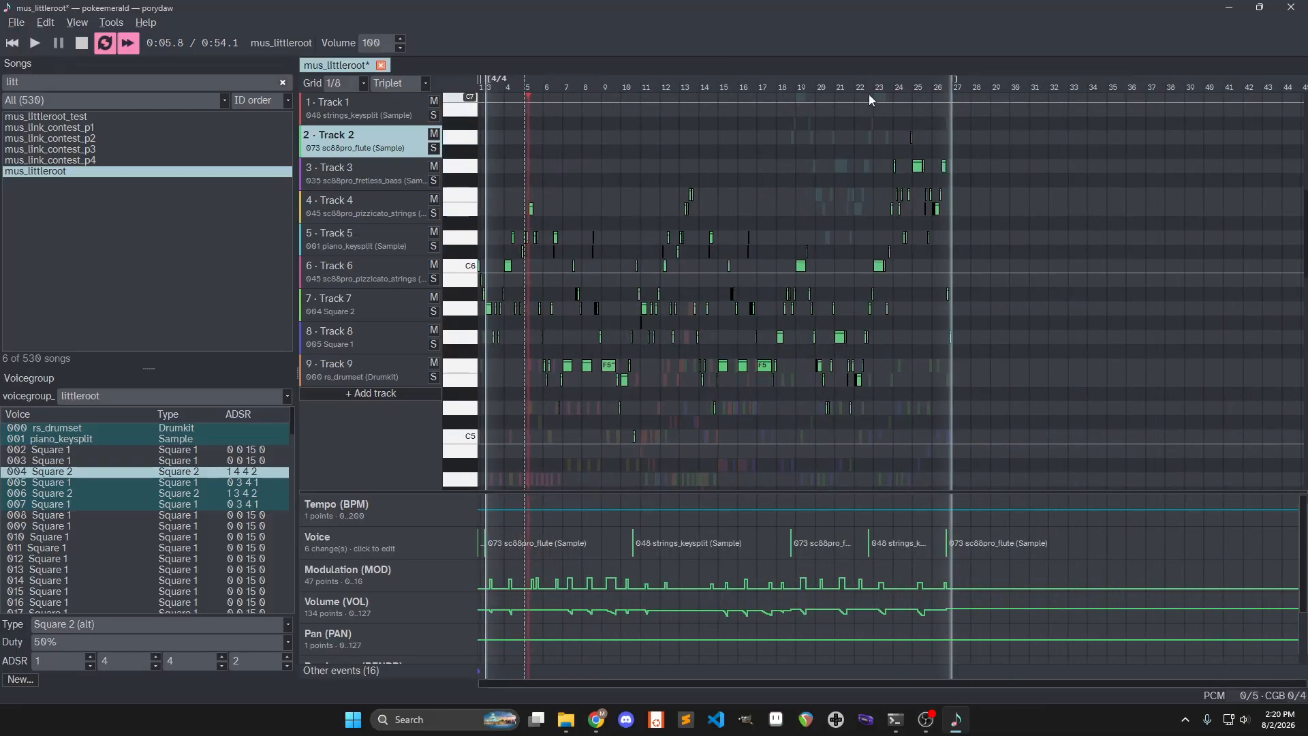
left_click(935, 91)
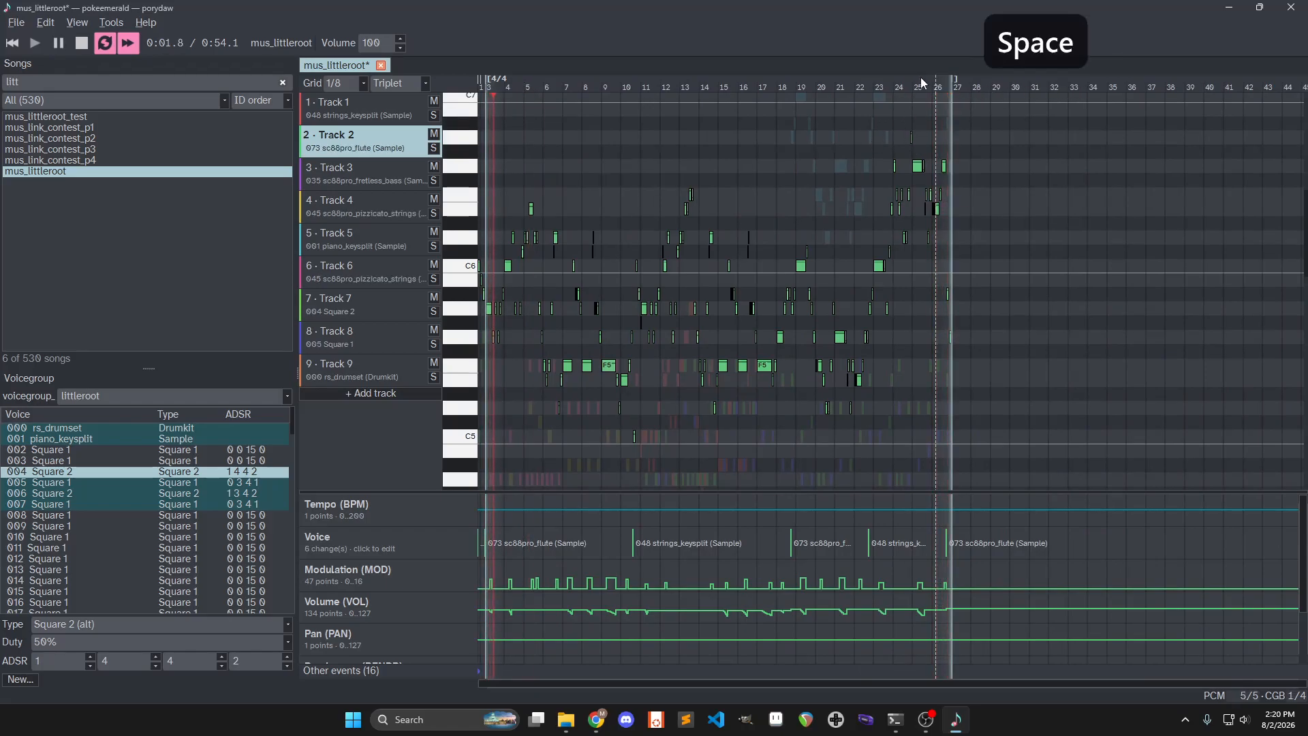
scroll(956, 79, "up", 3)
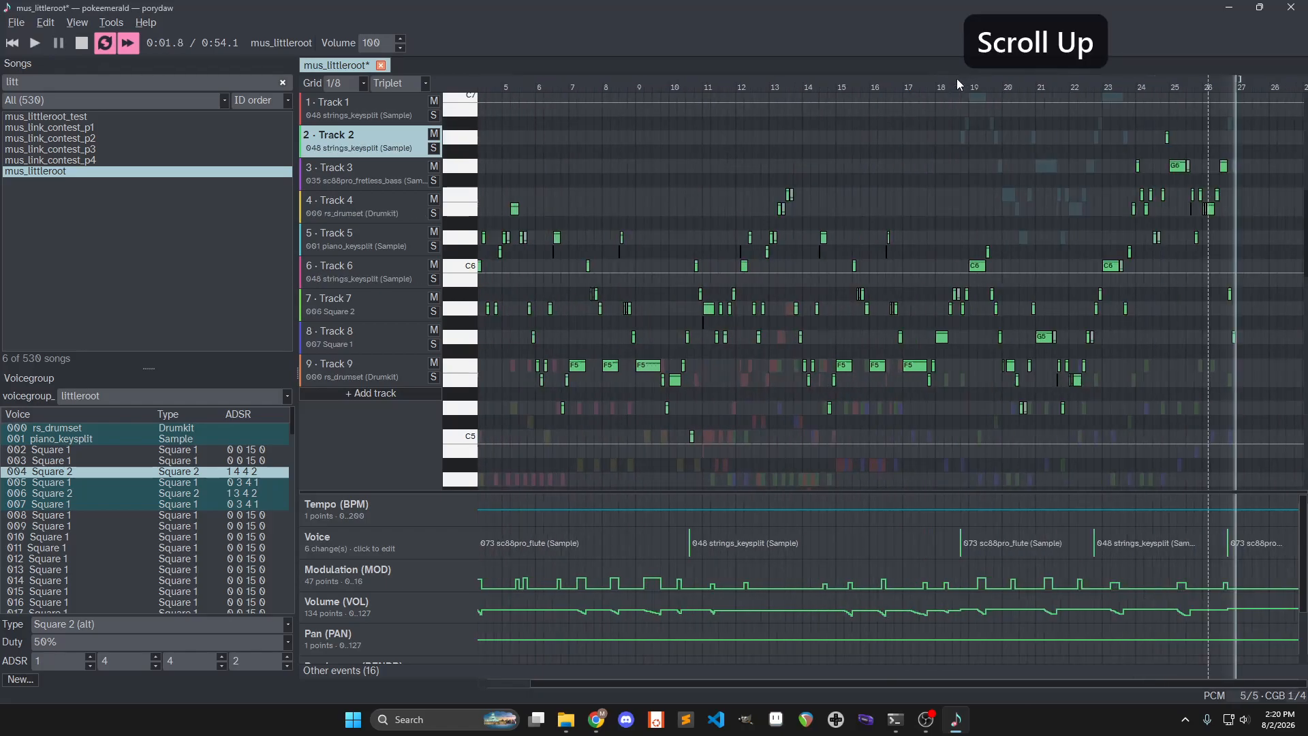
Check the loop marker and time signature options for bar 24 on the timeline
right_click(1148, 83)
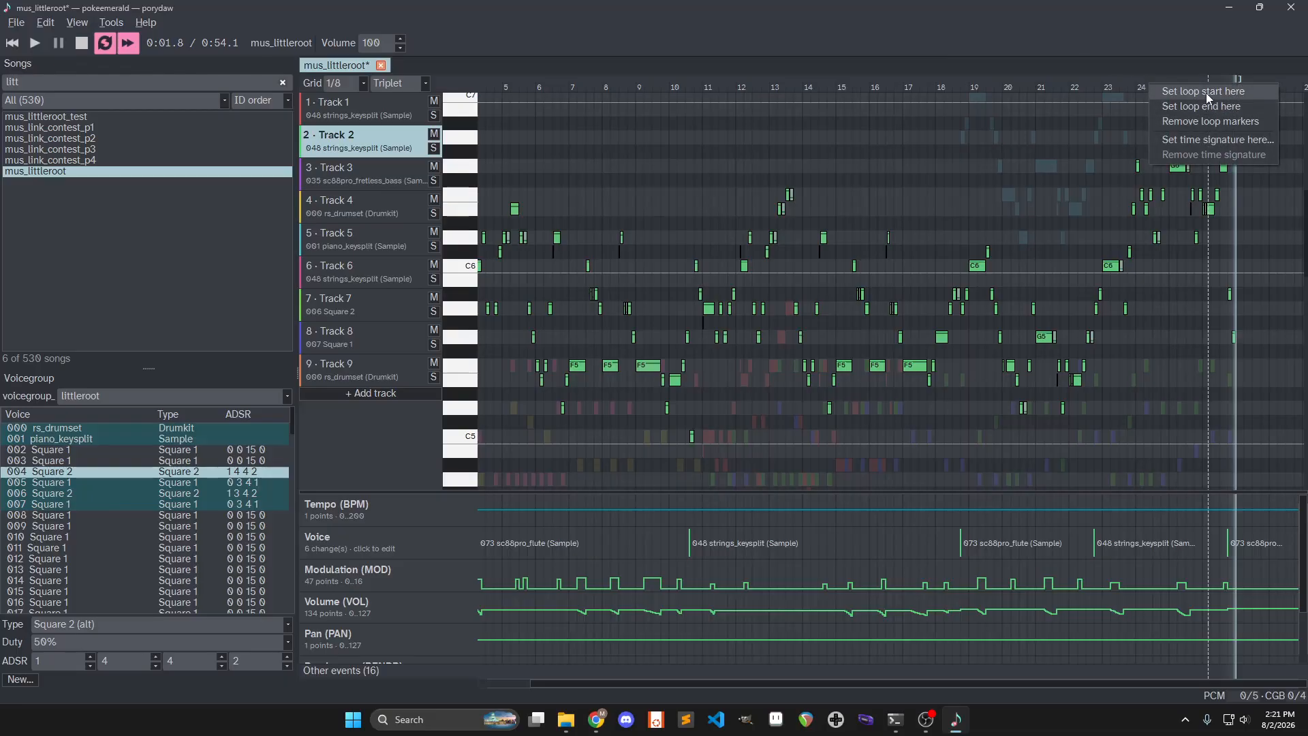
left_click(1085, 137)
scroll(1151, 118, "down", 2)
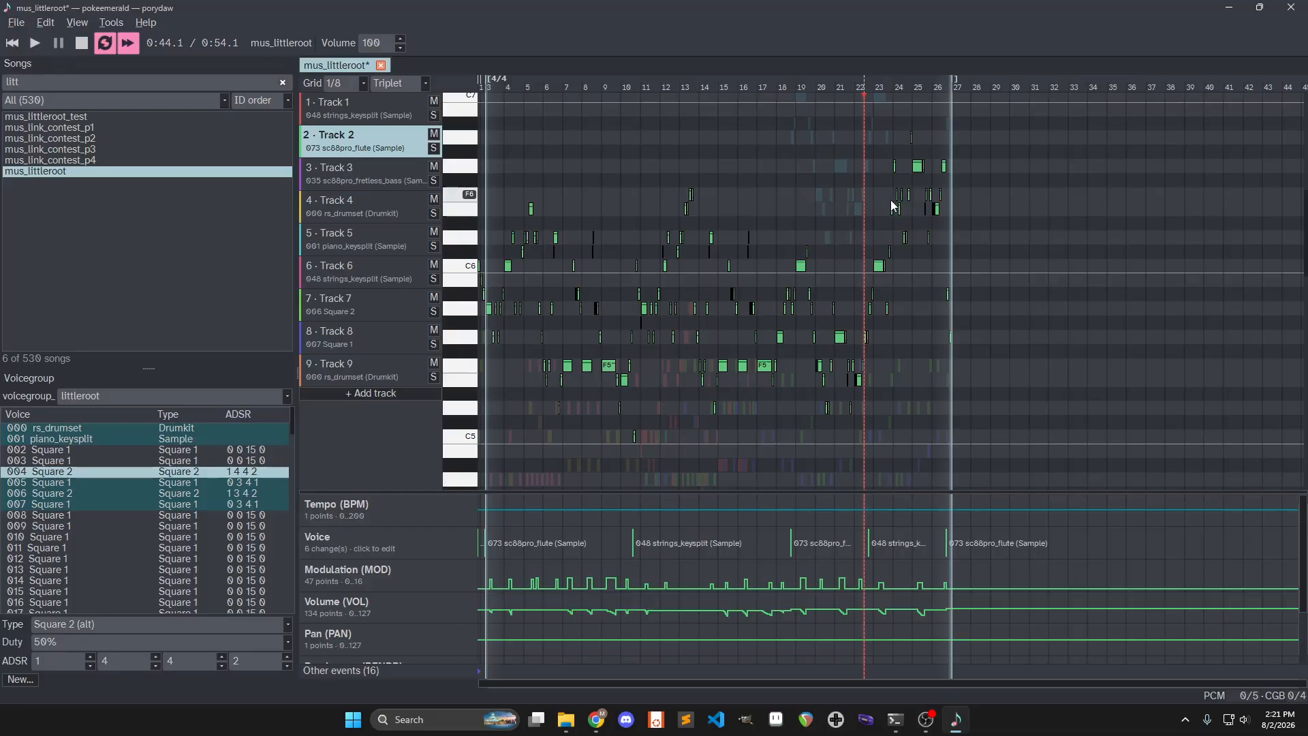
Select the time range of bar 4 across Tracks 1 to 4 and copy it
middle_click(775, 196)
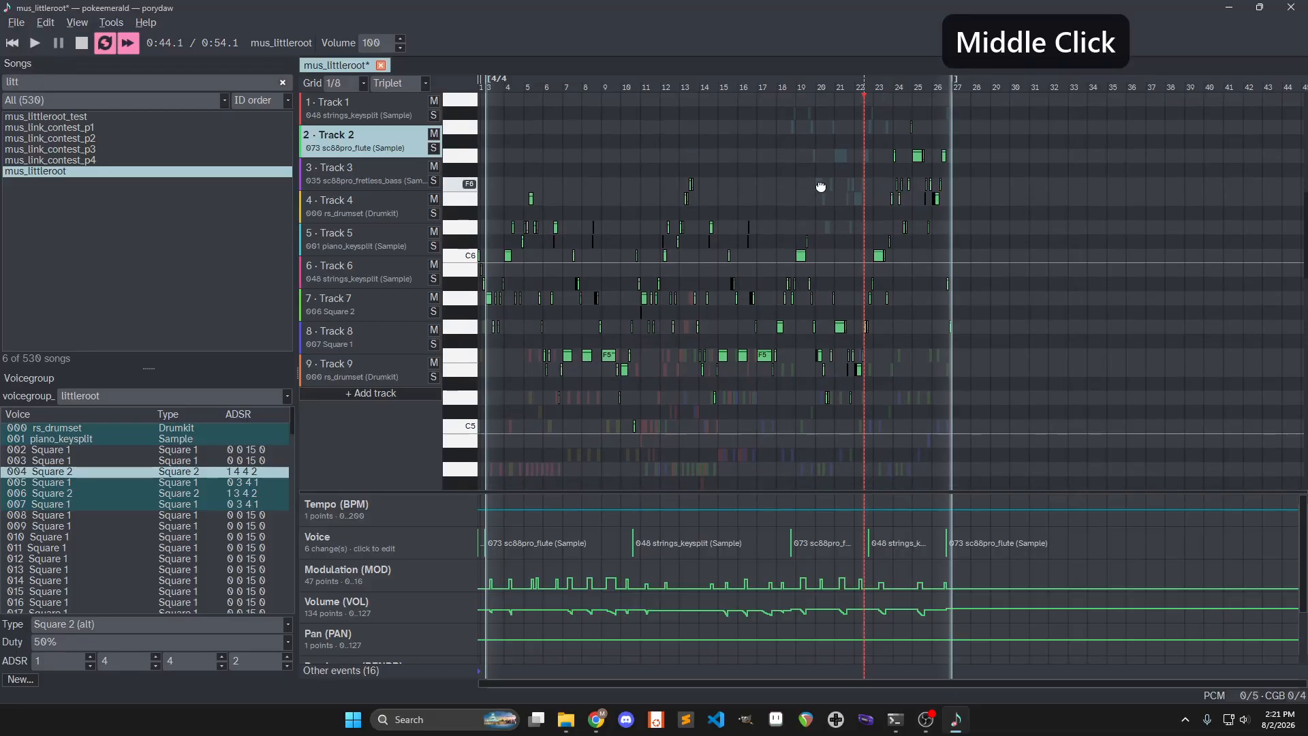
scroll(595, 185, "up", 2)
middle_click(596, 185)
scroll(564, 145, "up", 3)
middle_click(535, 173)
left_click_drag(535, 173, 831, 177)
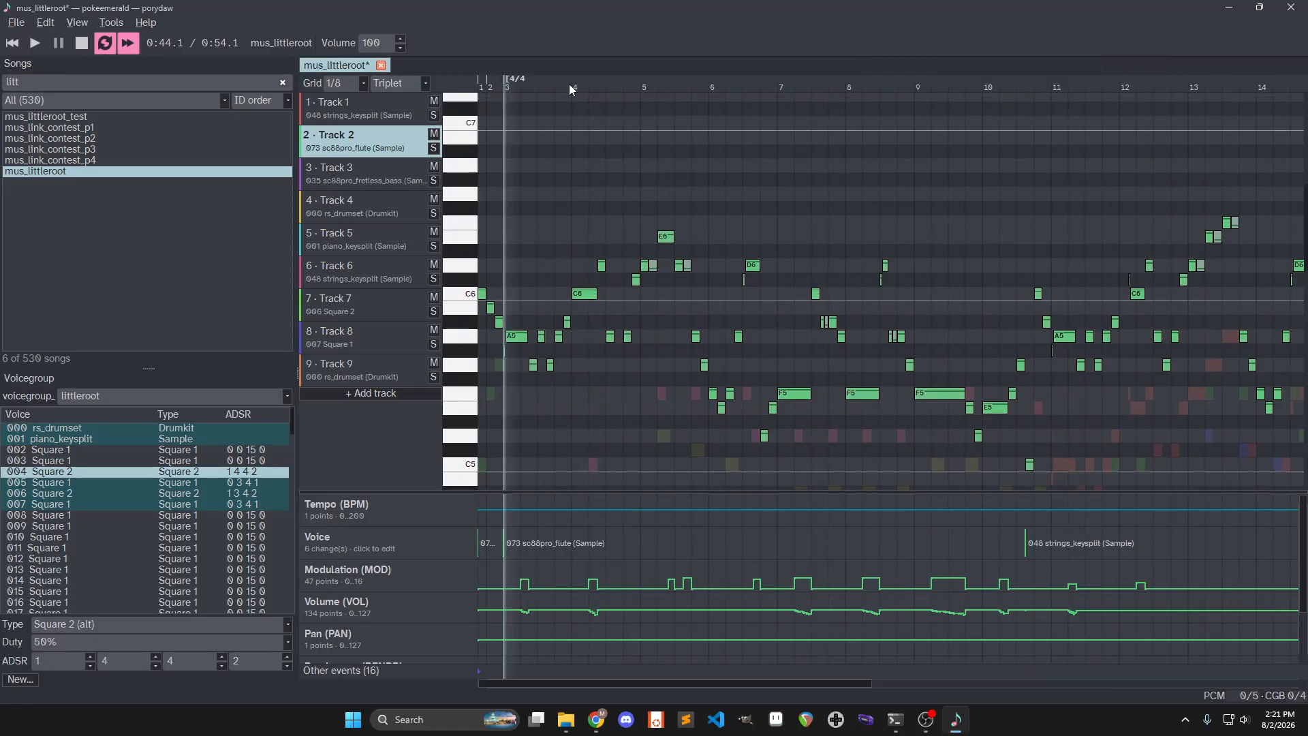
right_click(571, 141)
left_click_drag(572, 87, 639, 100)
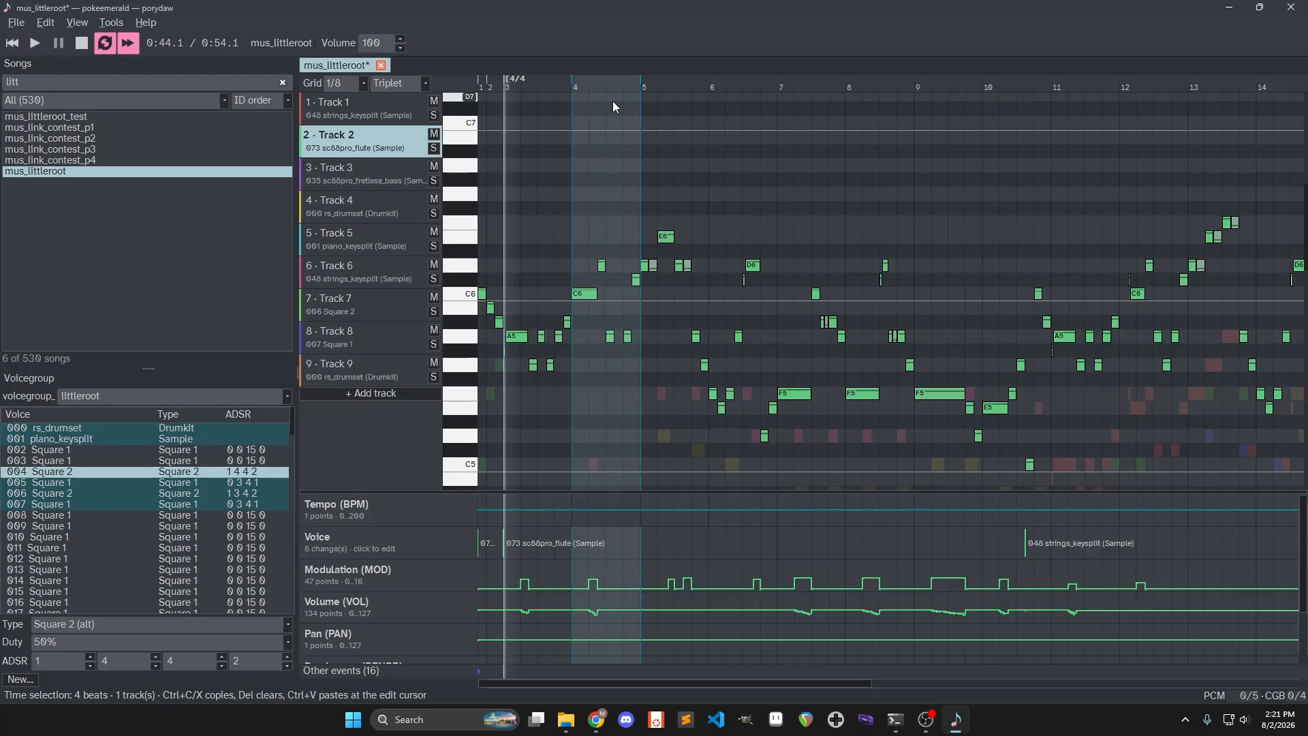
left_click(364, 109, "ctrl")
left_click(361, 175, "ctrl")
left_click(365, 203, "ctrl")
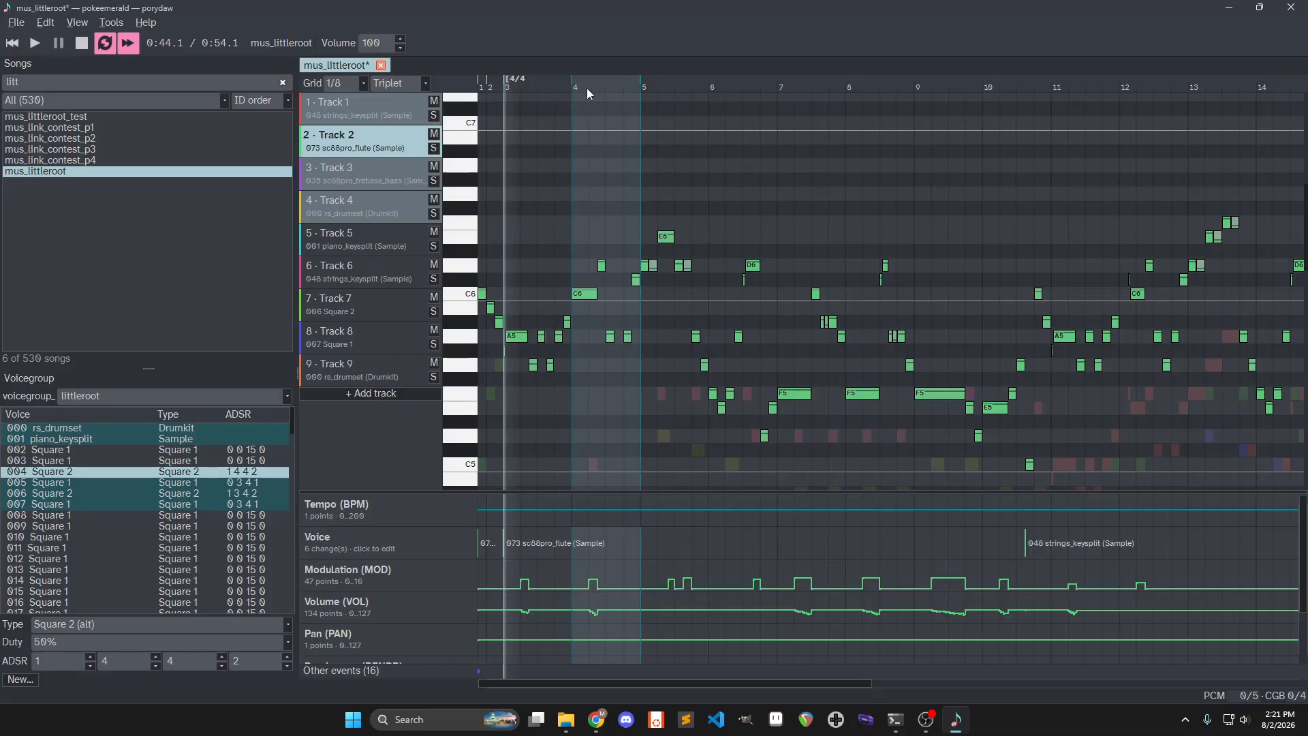
key("ctrl+c")
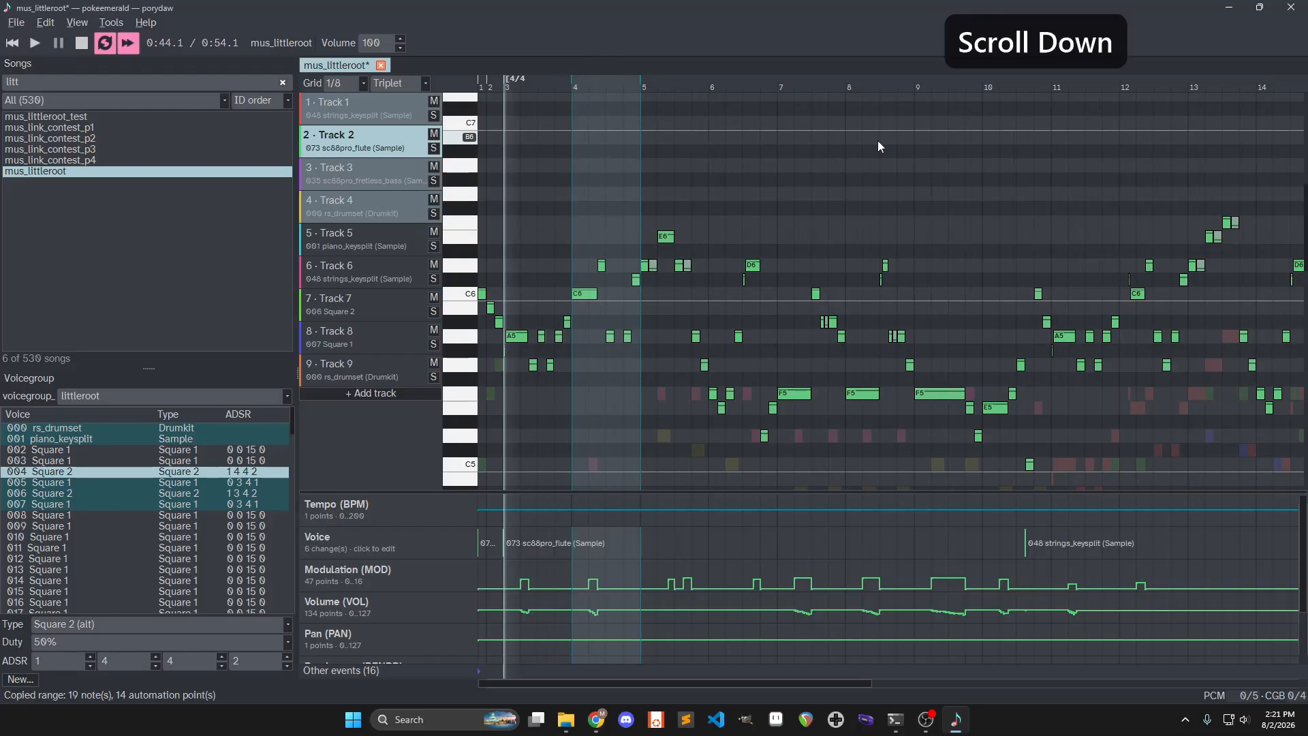
Paste the copied range at bar 29, past the loop end
scroll(885, 145, "down", 5)
scroll(1032, 126, "up", 2)
left_click(1214, 92)
key("ctrl+v")
middle_click(1236, 280)
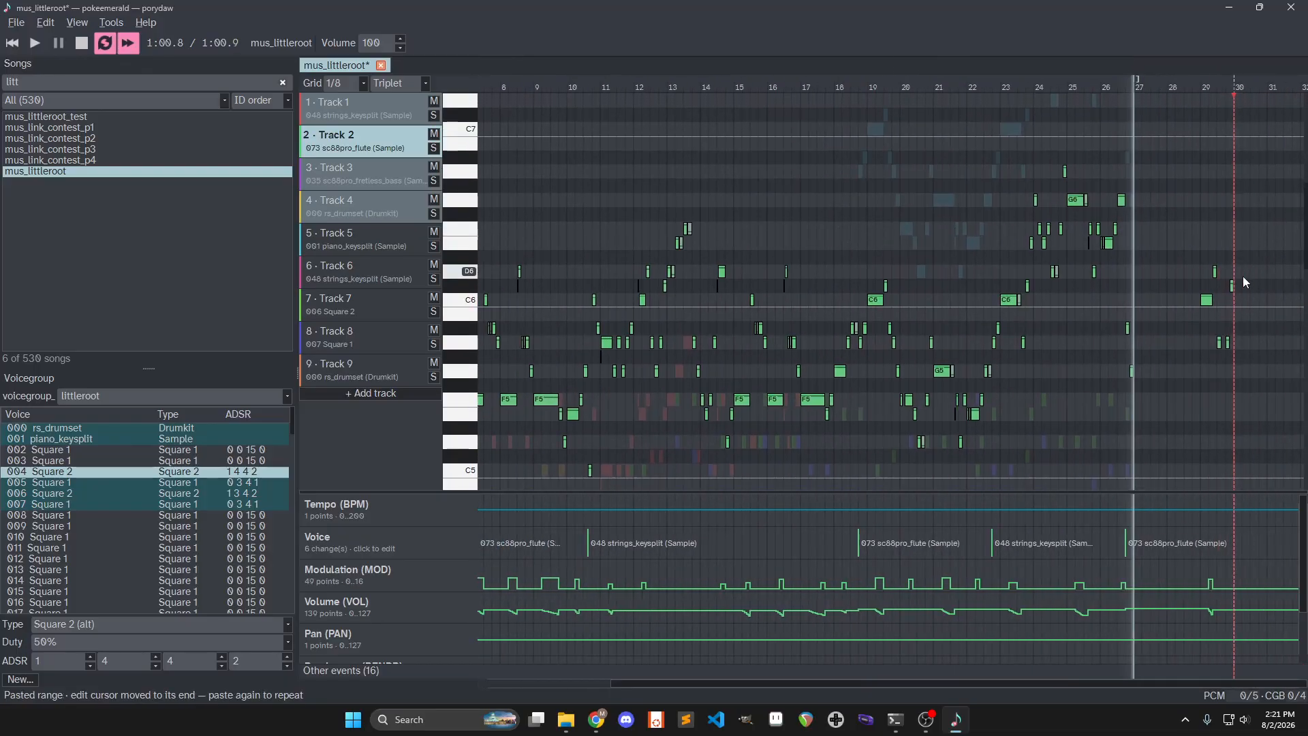
scroll(1178, 289, "up", 3)
scroll(943, 259, "down", 3)
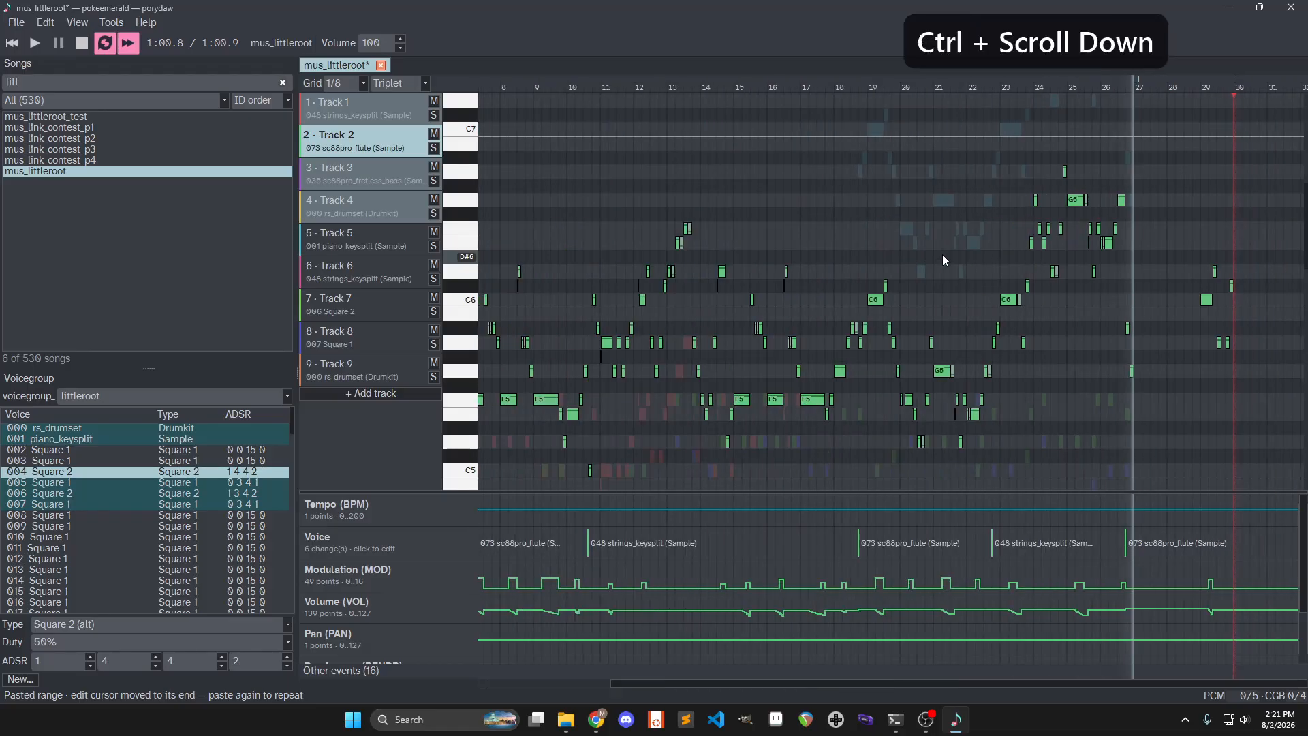
Undo the pasted range and make Track 2 the only selected track
key("ctrl+z")
key("ctrl+z")
left_click(355, 115)
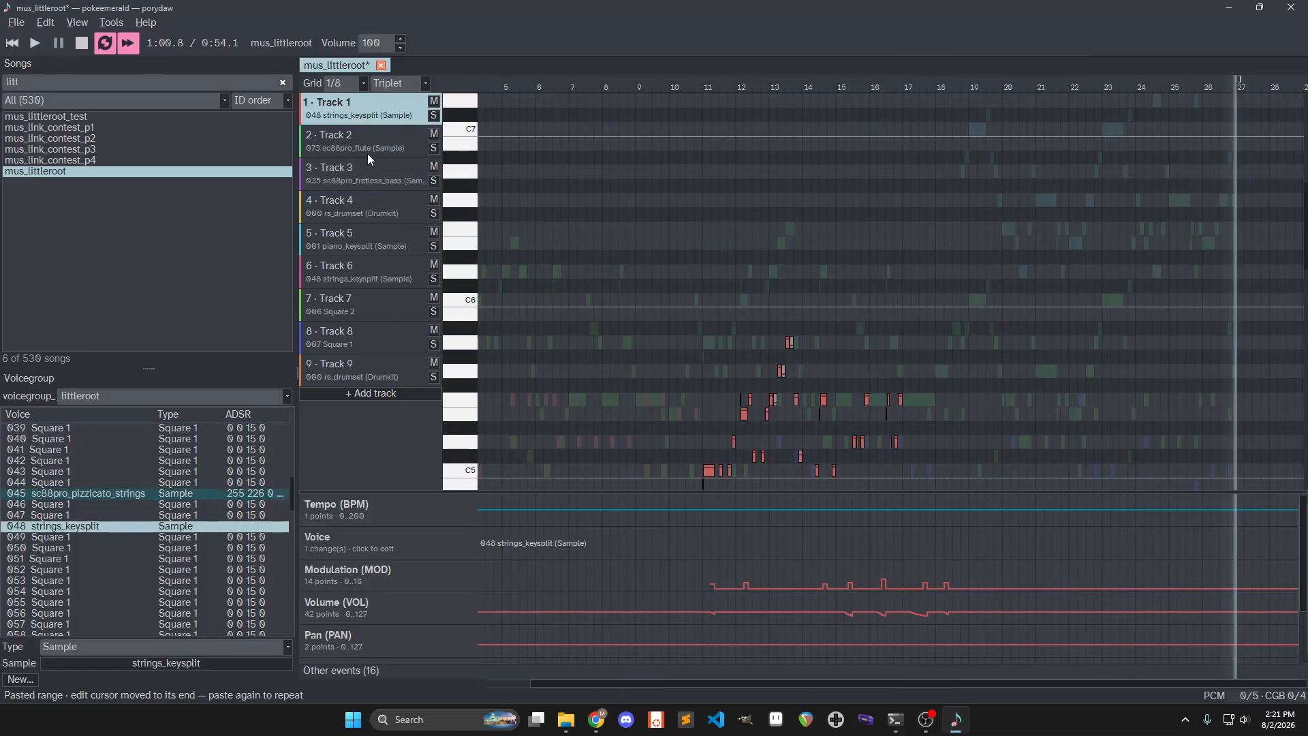
left_click(367, 158)
Color the notes in Track 2's opening bars by velocity
middle_click(741, 207)
scroll(607, 232, "up", 2)
scroll(604, 228, "up", 4)
left_click_drag(586, 220, 946, 238)
left_click(80, 27)
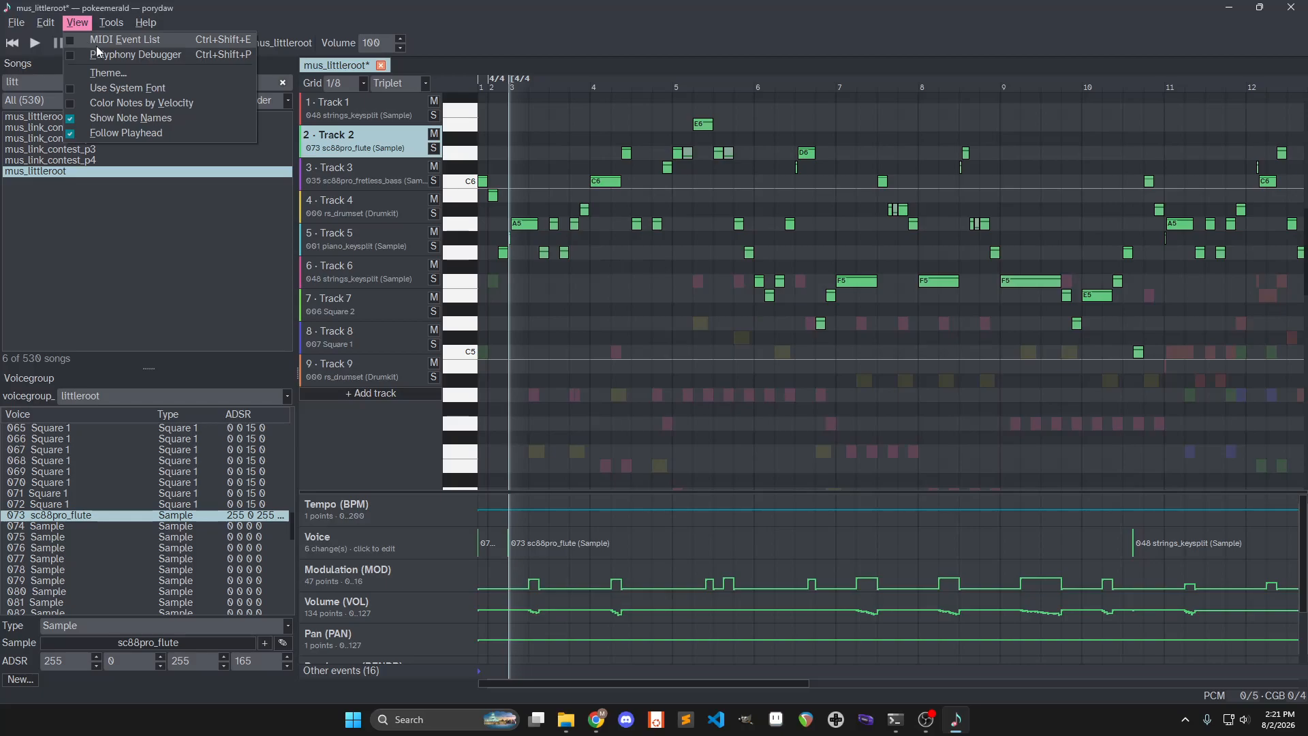
left_click(97, 102)
Raise the velocity of the two adjacent D6 notes after the E6 in bar 5 to 127
middle_click(933, 187)
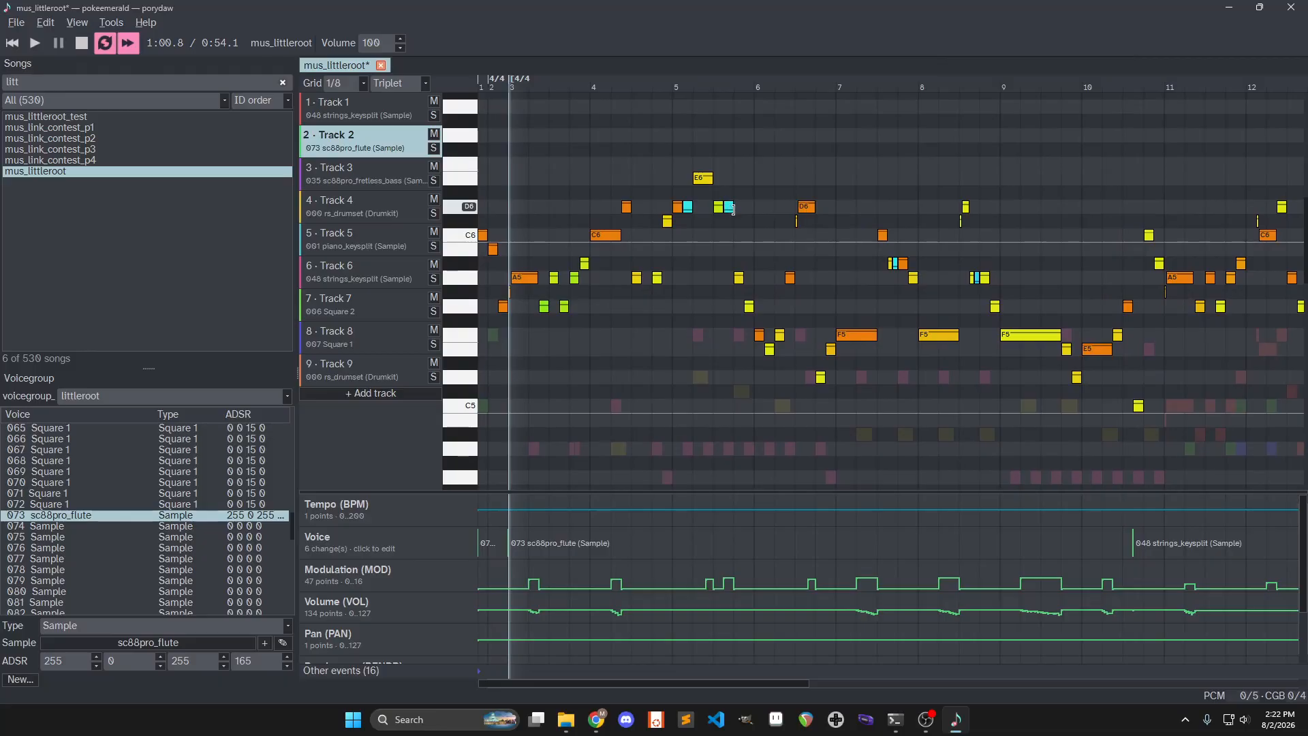
scroll(730, 209, "up", 4)
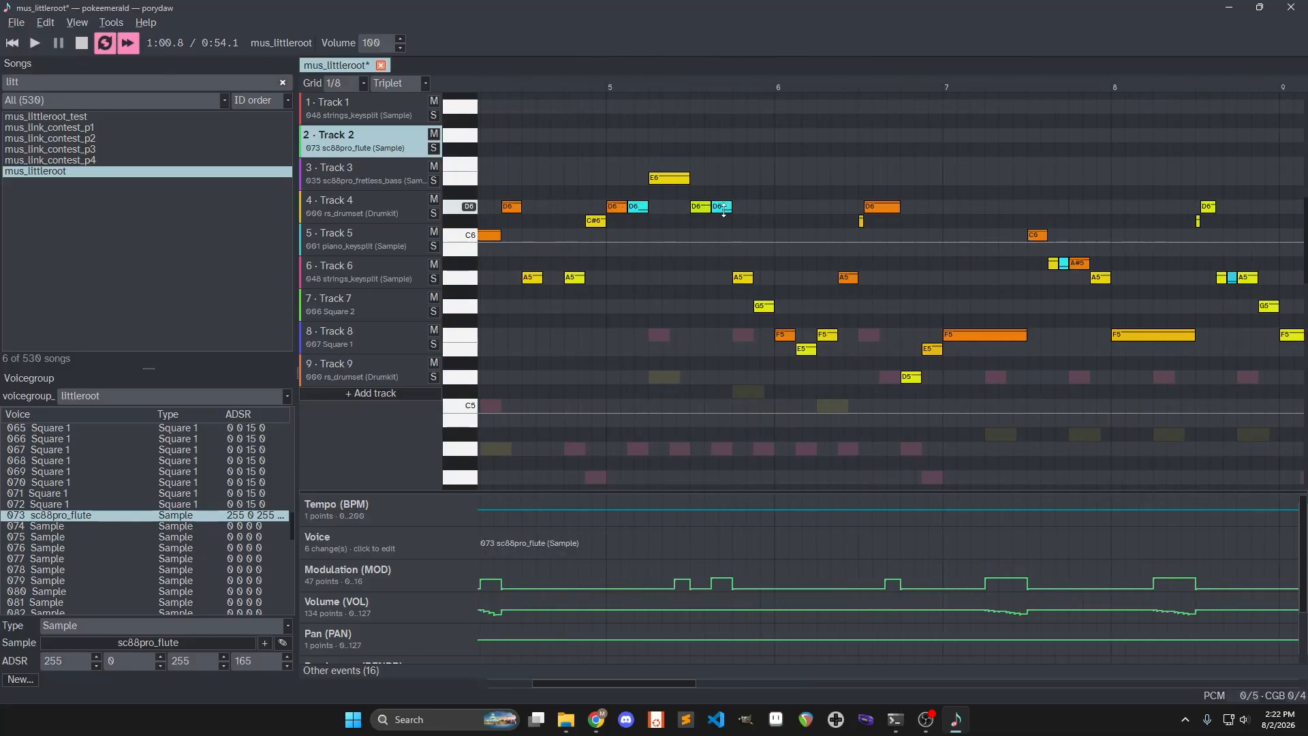
left_click_drag(724, 211, 747, 139)
left_click(701, 204)
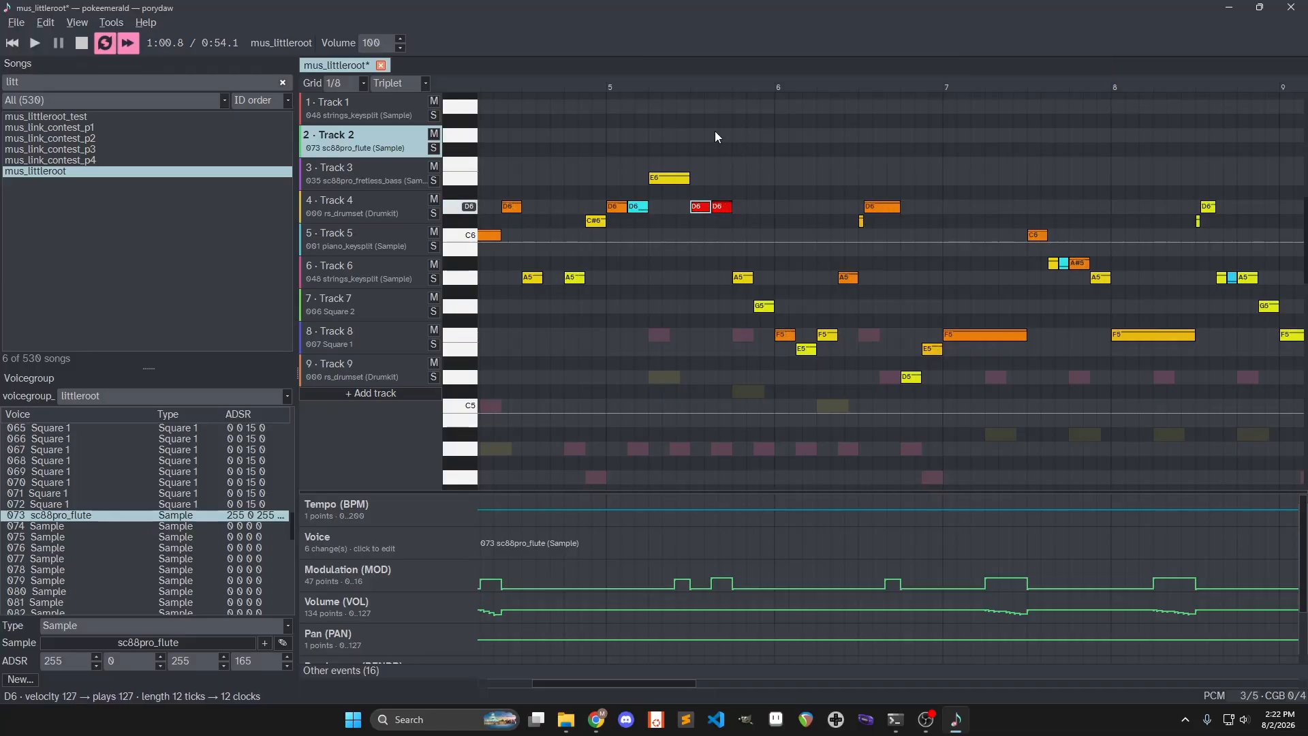
Undo the velocity changes and turn off coloring notes by velocity
key("ctrl+z")
left_click(77, 23)
left_click(113, 102)
Turn the note names off and on again, and audition notes on the piano keyboard
left_click(84, 21)
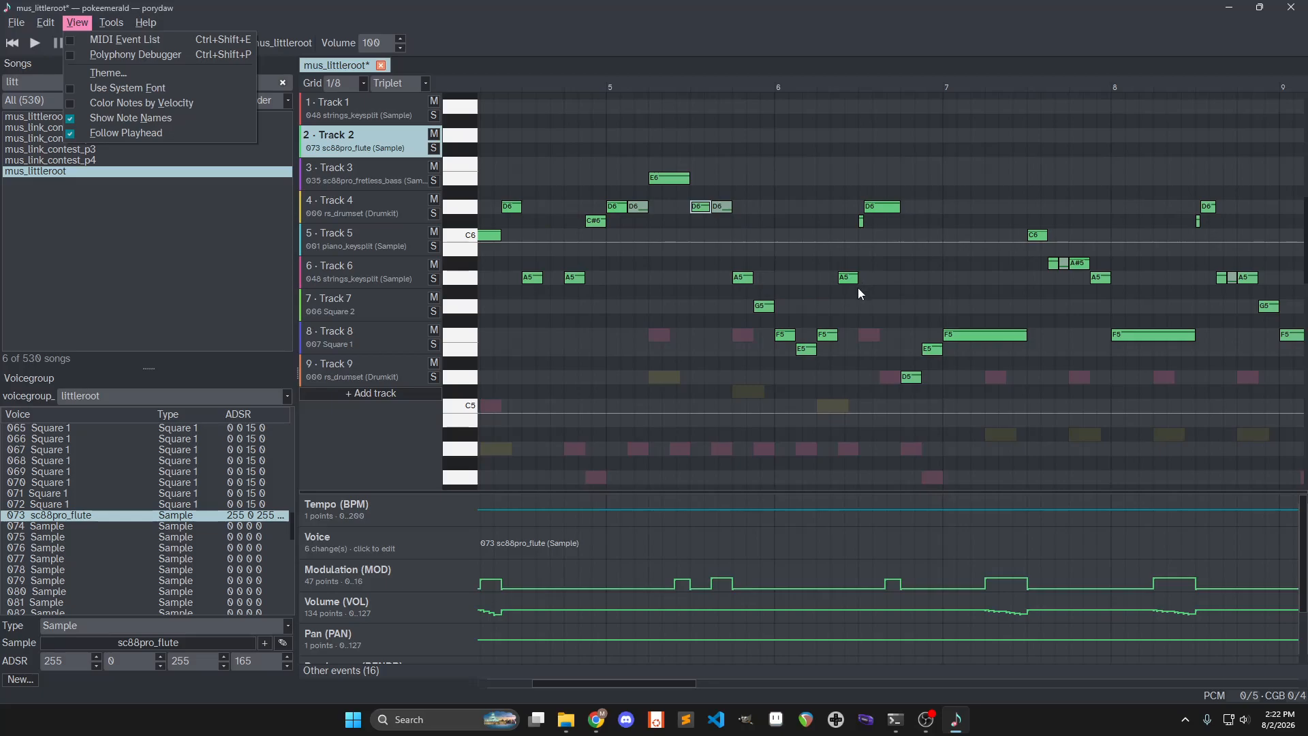
left_click(135, 116)
left_click(77, 23)
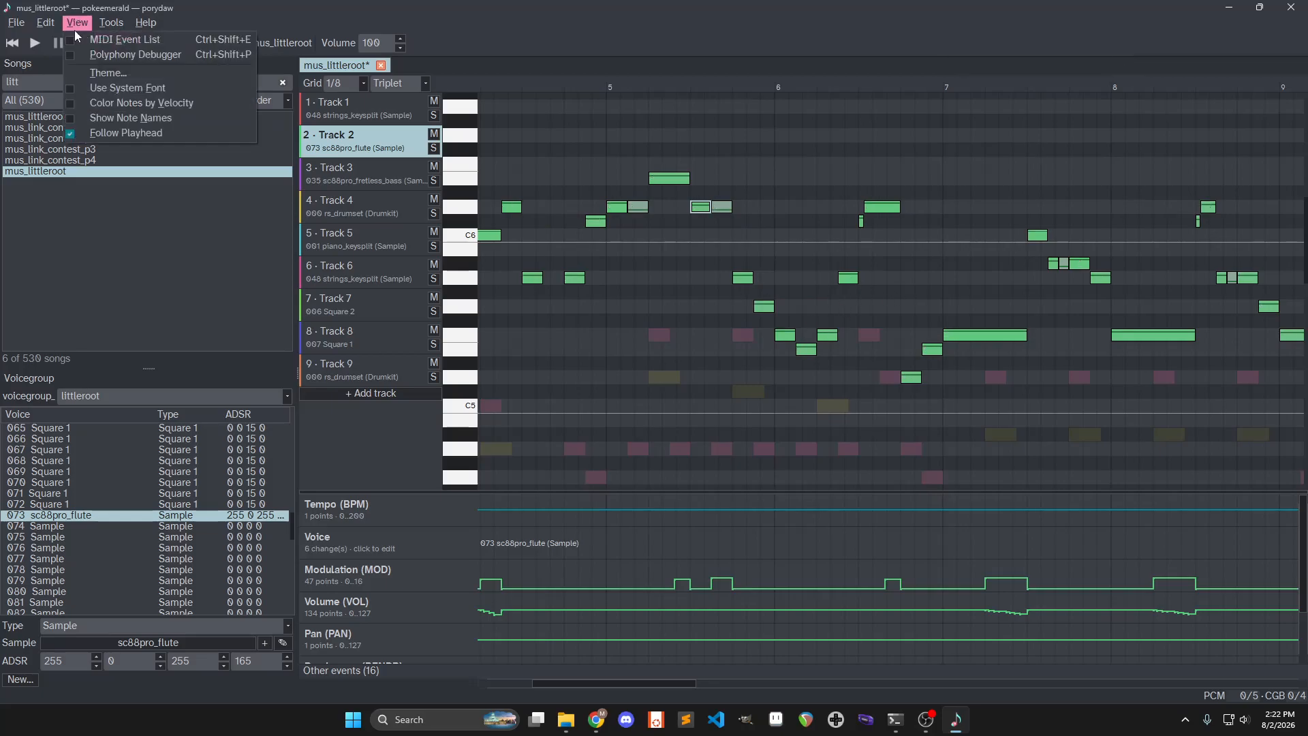
left_click(104, 115)
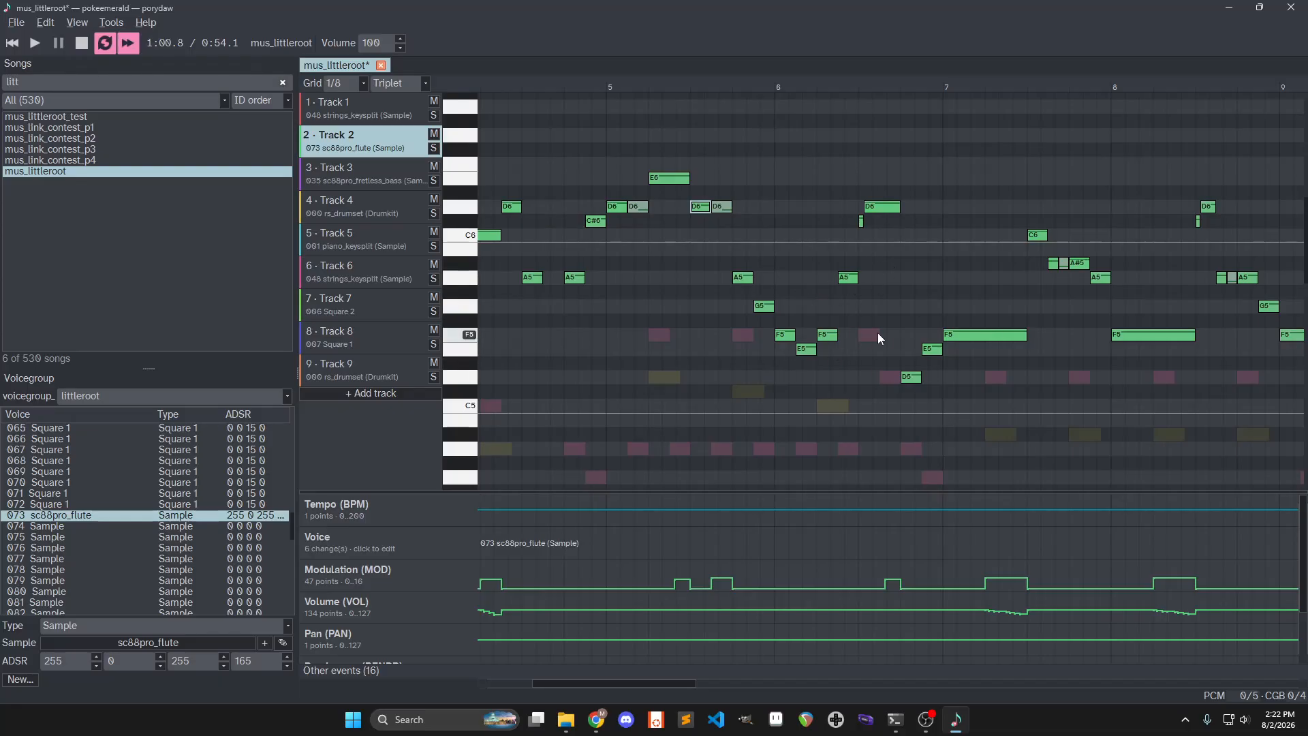
left_click(469, 250)
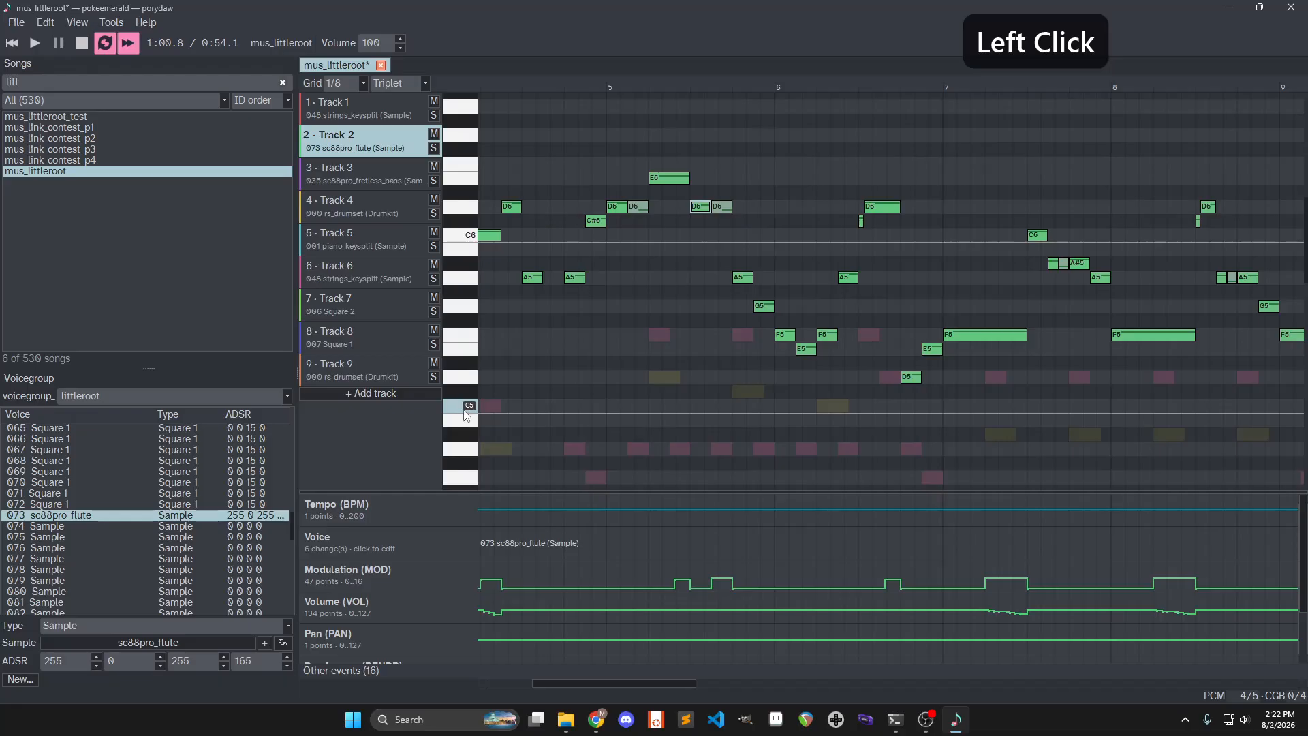
Turn off Follow Playhead, play from just before bar 5, and toggle the option again
left_click(71, 26)
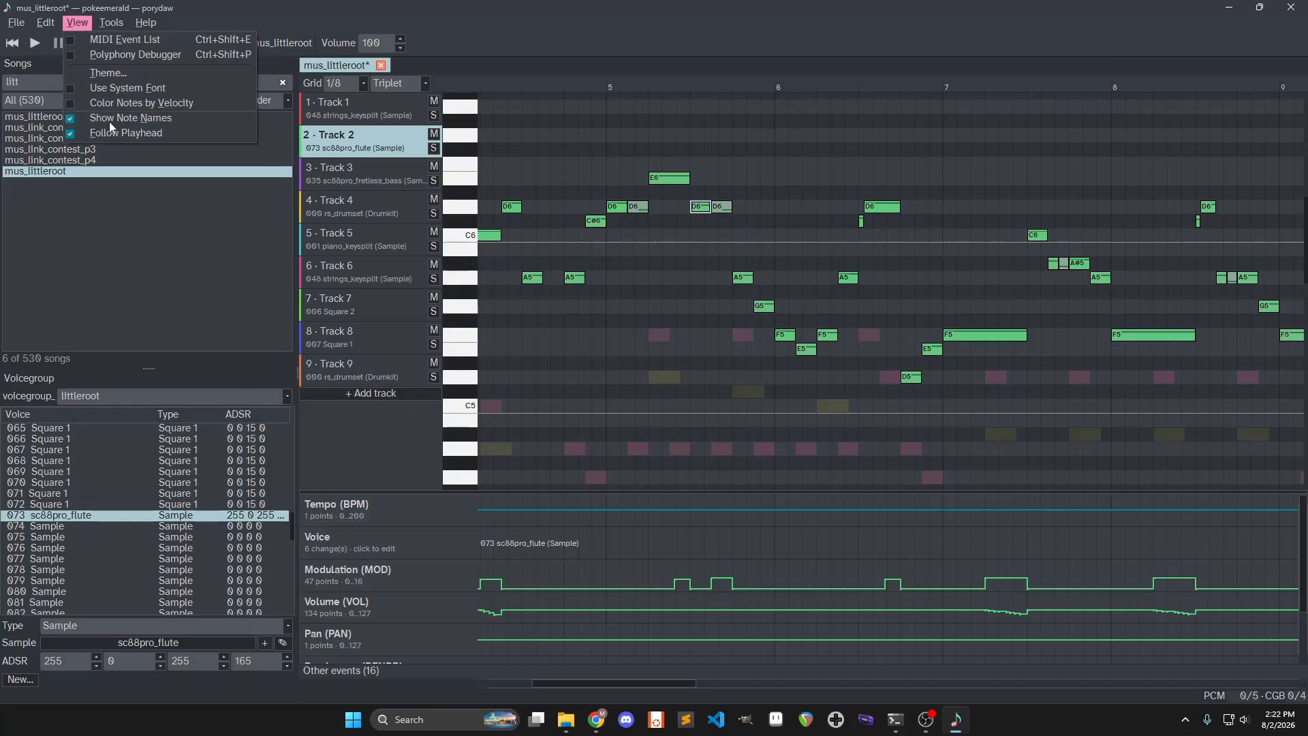
left_click(156, 133)
left_click(602, 83)
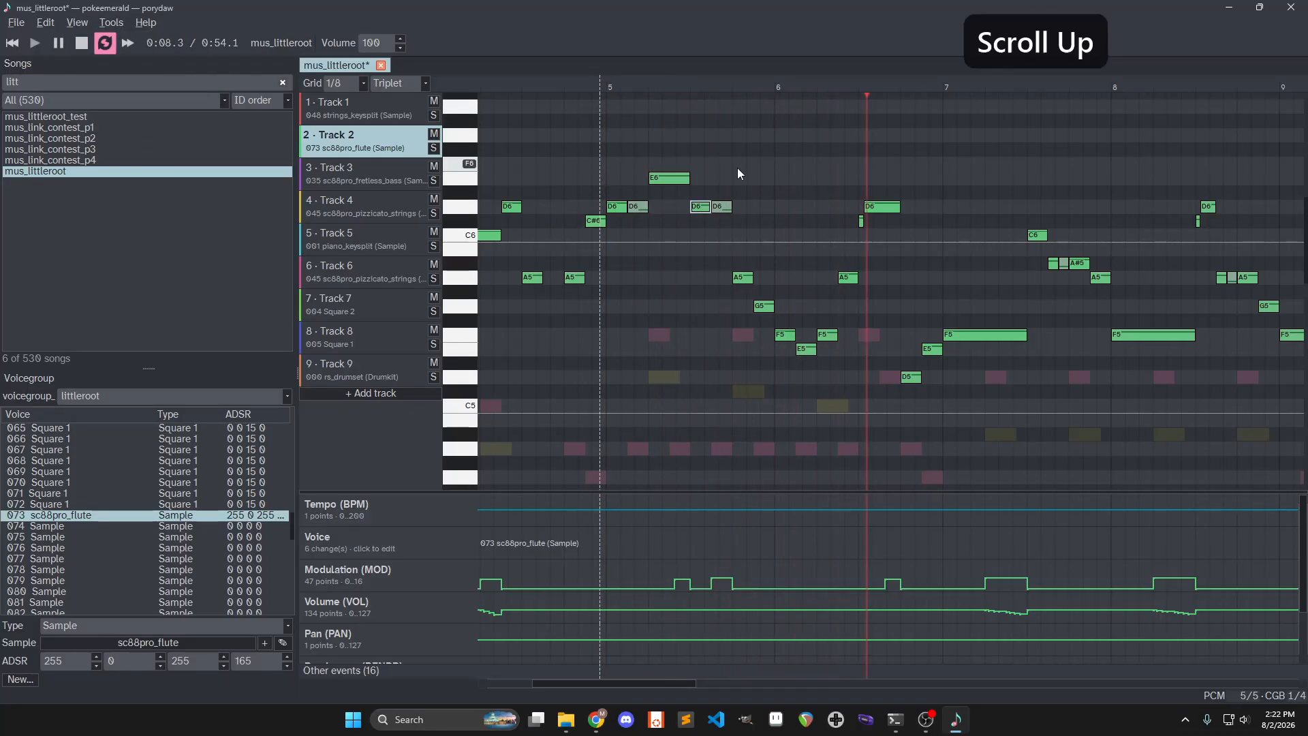
scroll(739, 168, "up", 1, "ctrl")
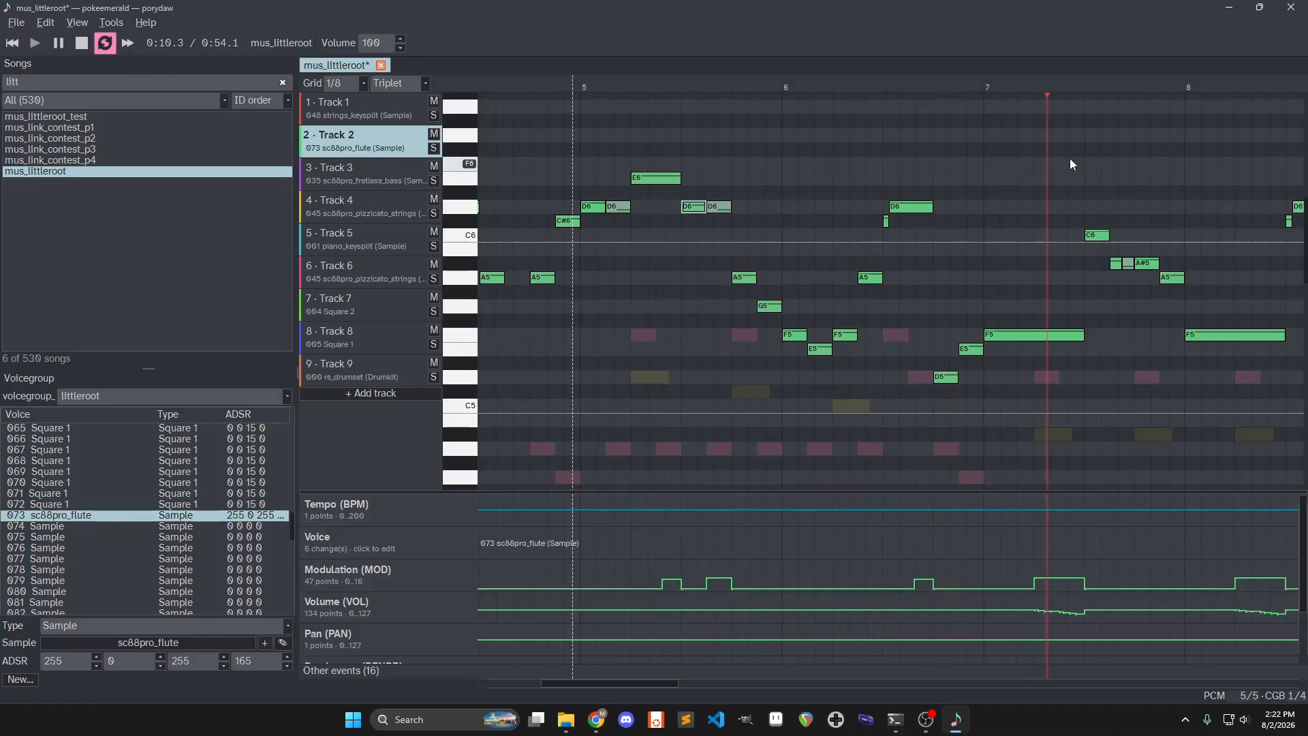
left_click(77, 22)
left_click(121, 132)
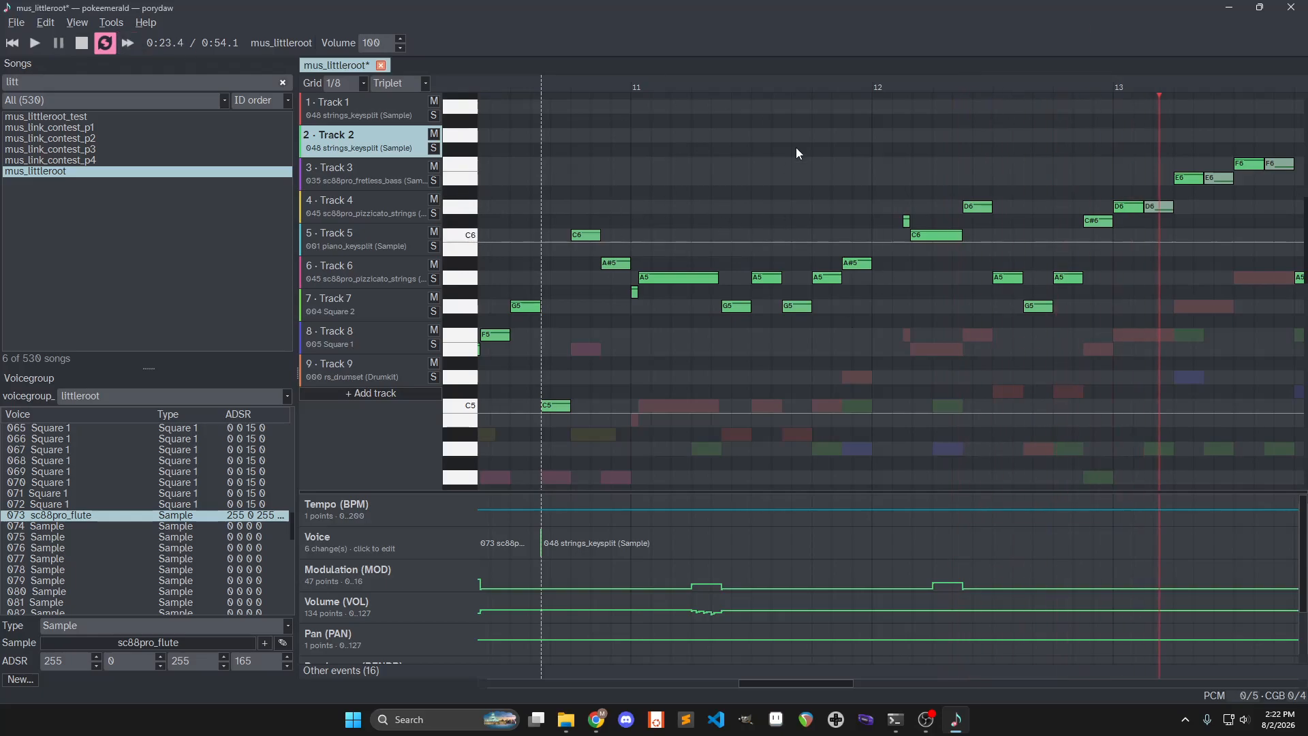
Add C6, E6, C#6, D#6 and F#6 notes to Track 2 in the first half of bar 11
scroll(647, 229, "up", 3)
left_click(628, 235)
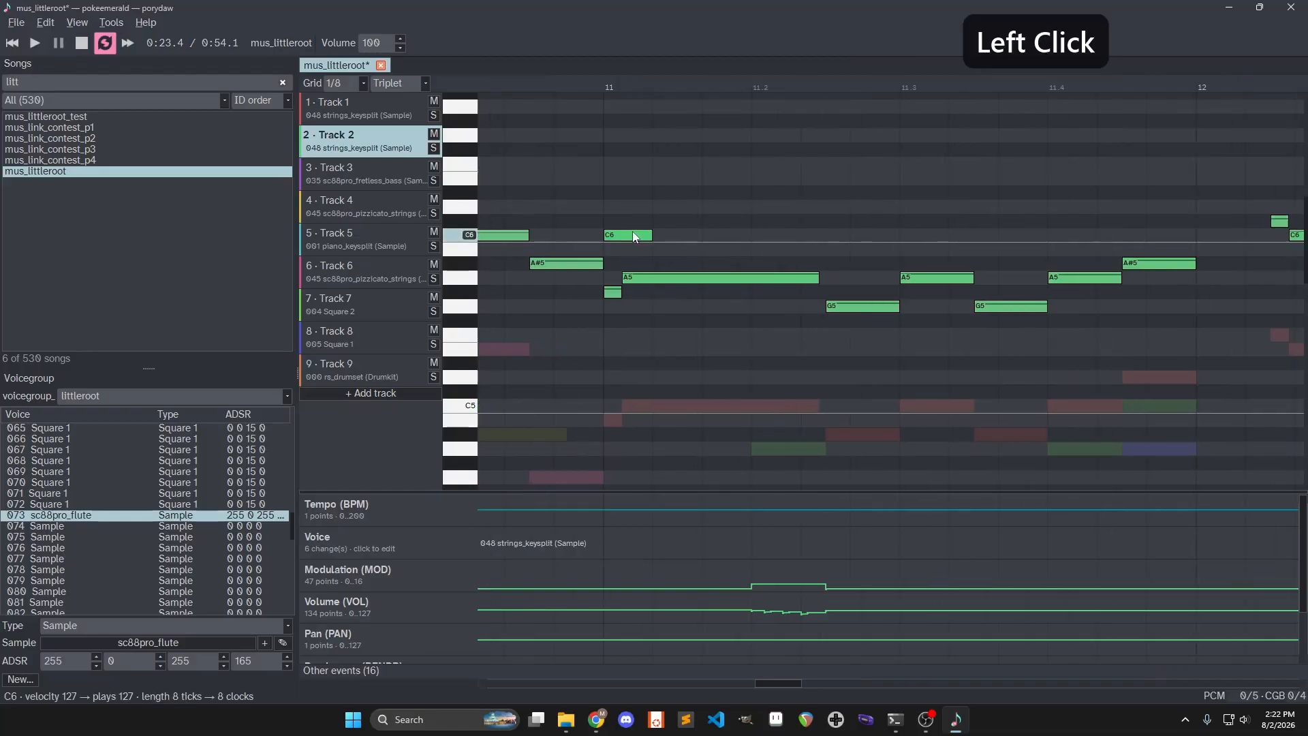
left_click(676, 178)
left_click(714, 220)
left_click(773, 192)
left_click(810, 149)
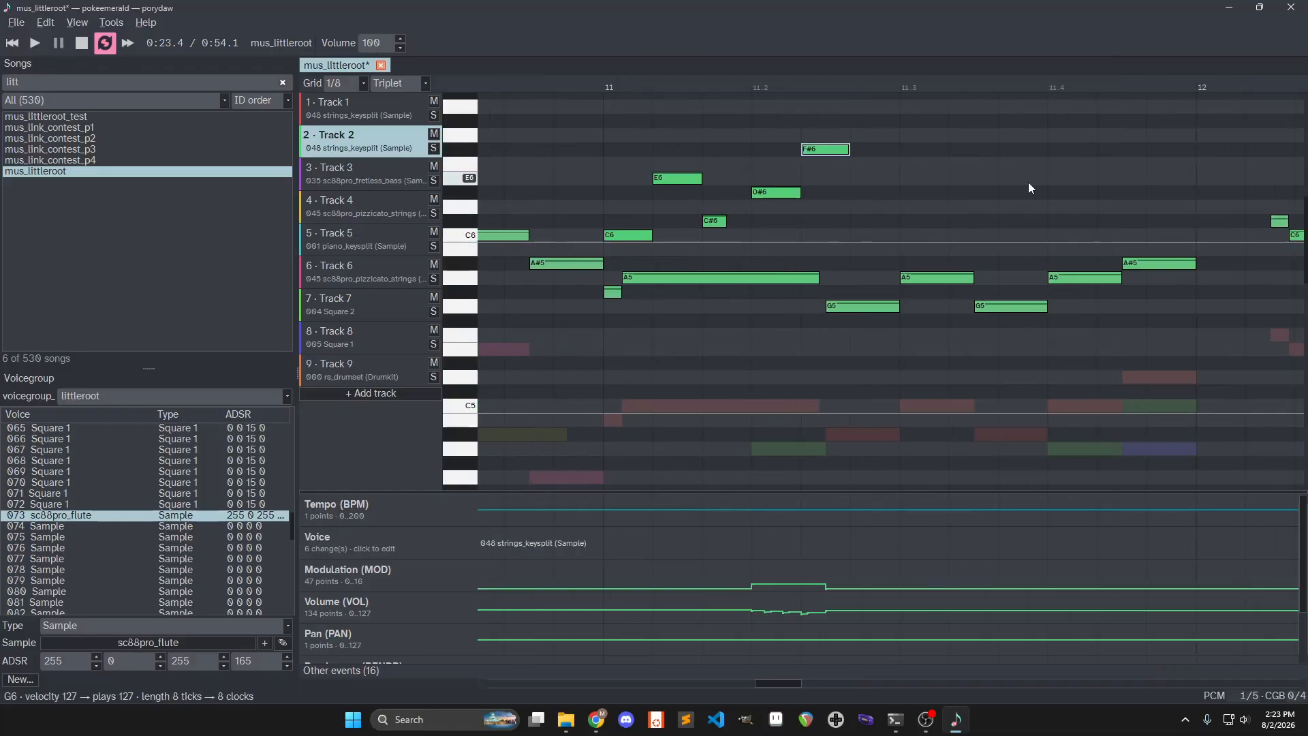
Play the added notes from the start of bar 11 and stop playback
left_click(601, 75)
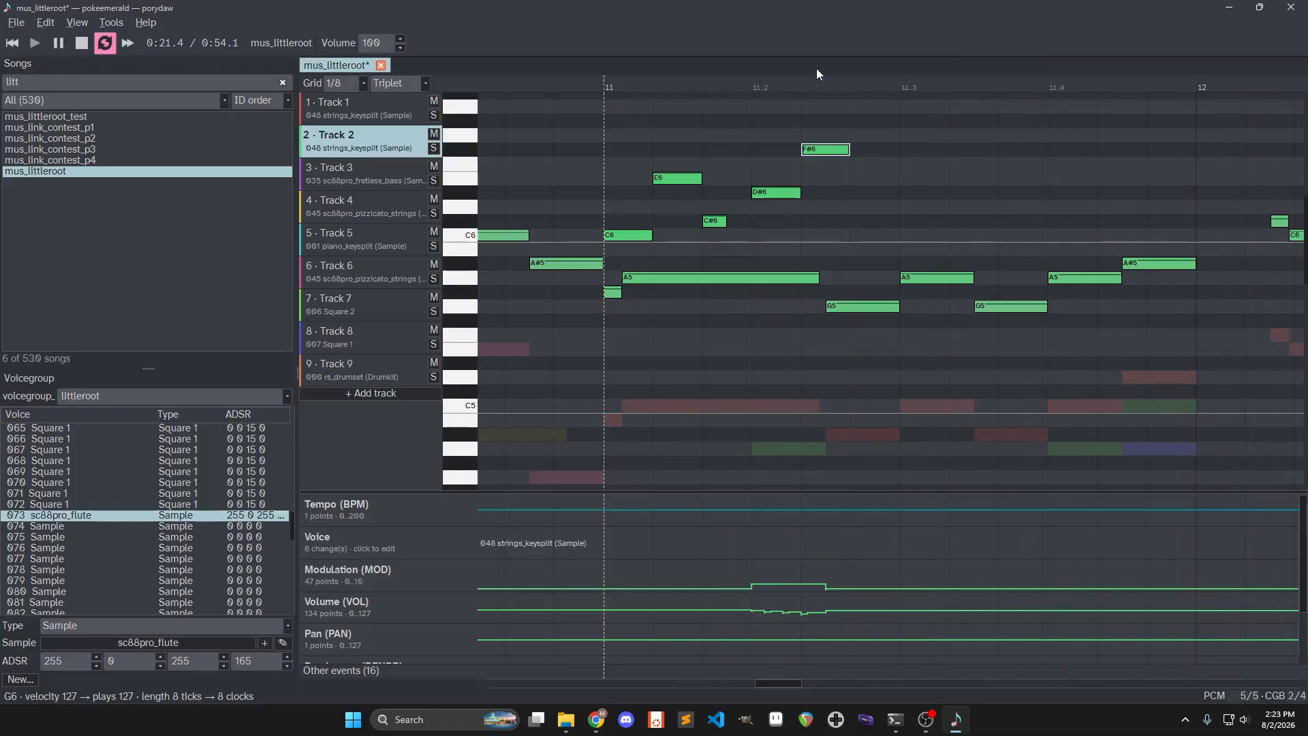
key("space")
key("space")
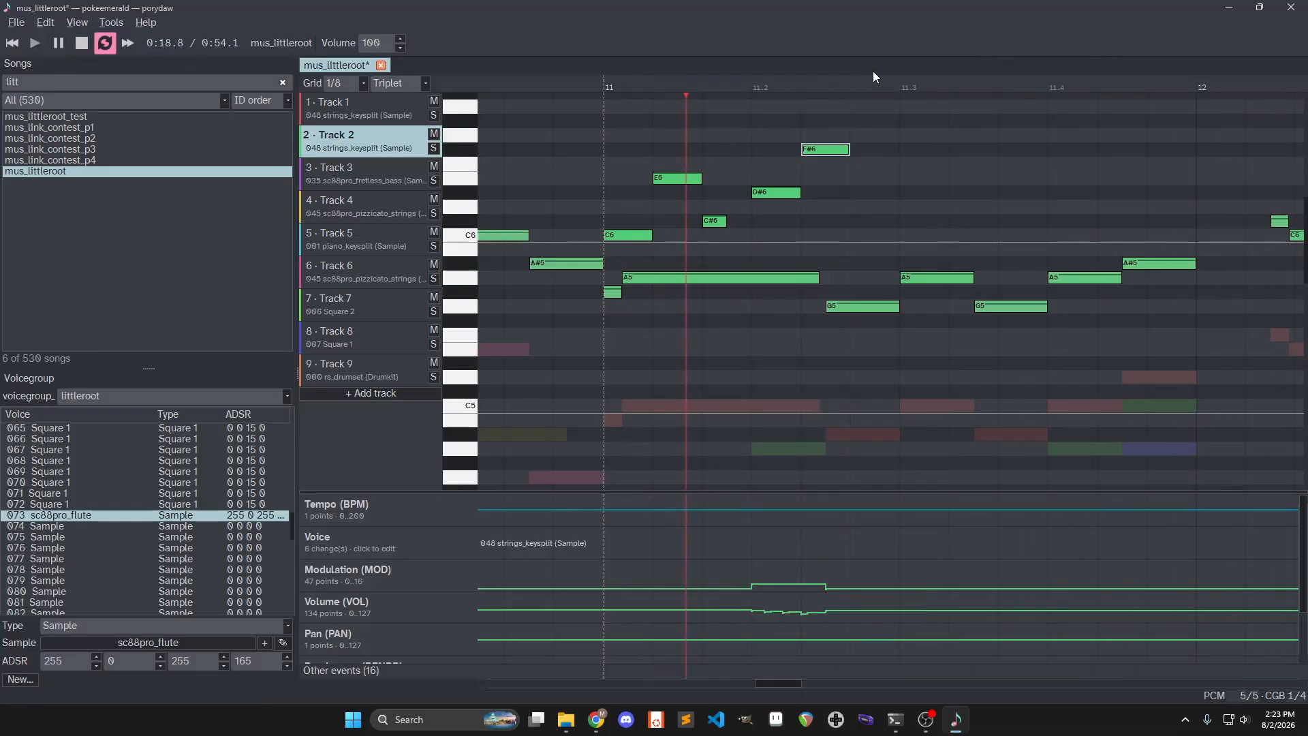
key("space")
Undo all the notes added in bar 11 and save the song
key("ctrl+z")
key("ctrl+z")
key("ctrl+z")
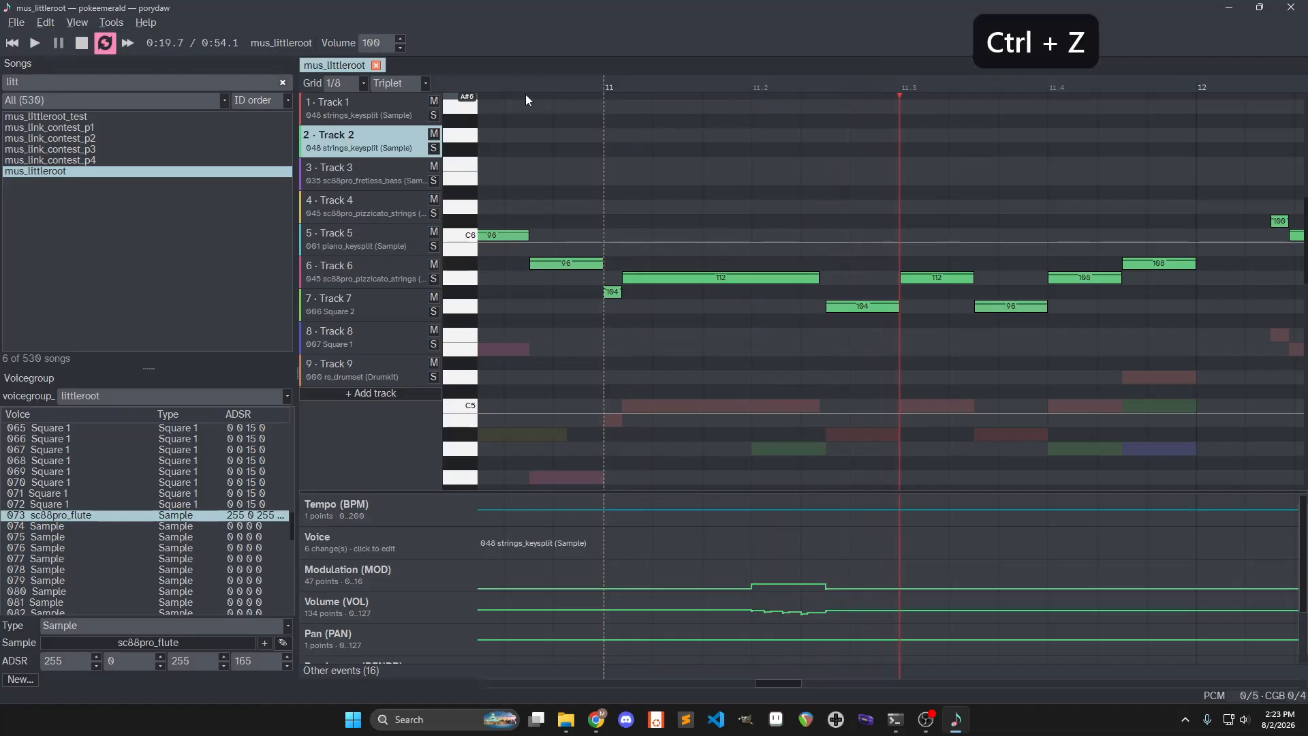
key("ctrl+shift+z")
scroll(559, 207, "down", 5)
key("ctrl+s")
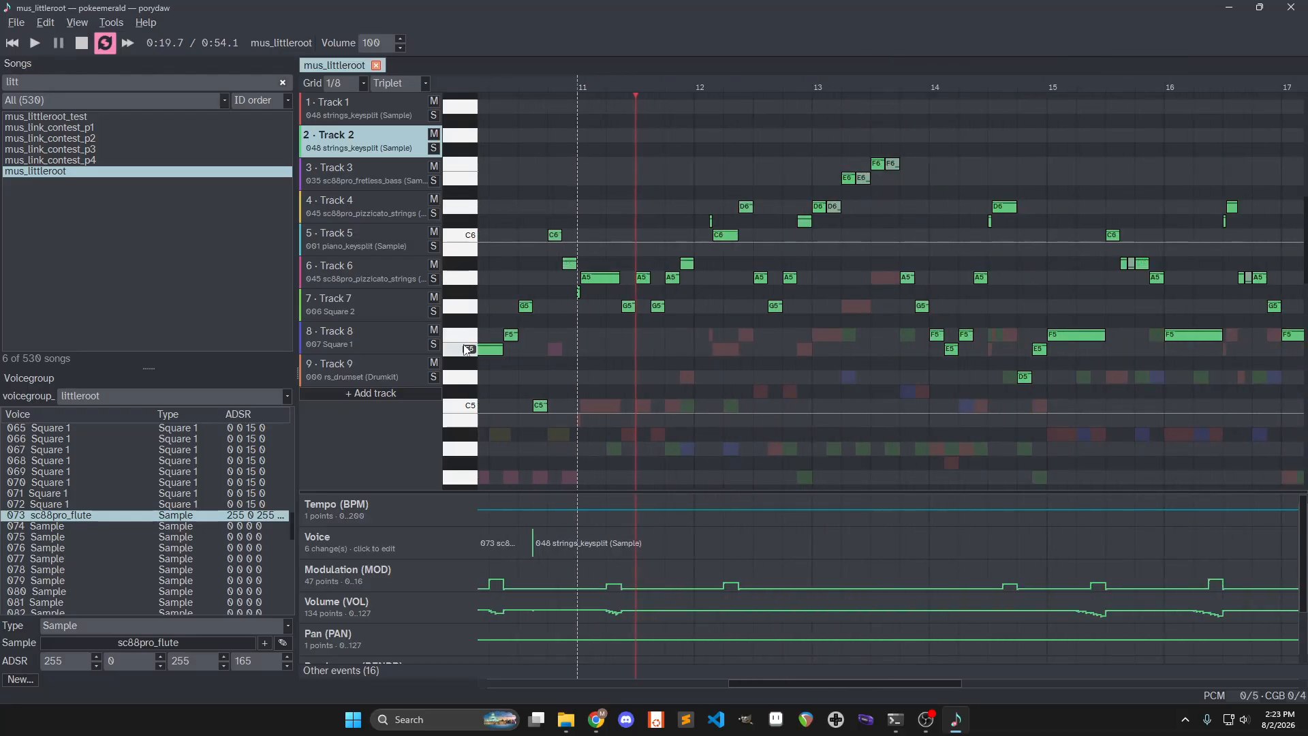
Rename Track 1 as "My cool track"
left_click(335, 109)
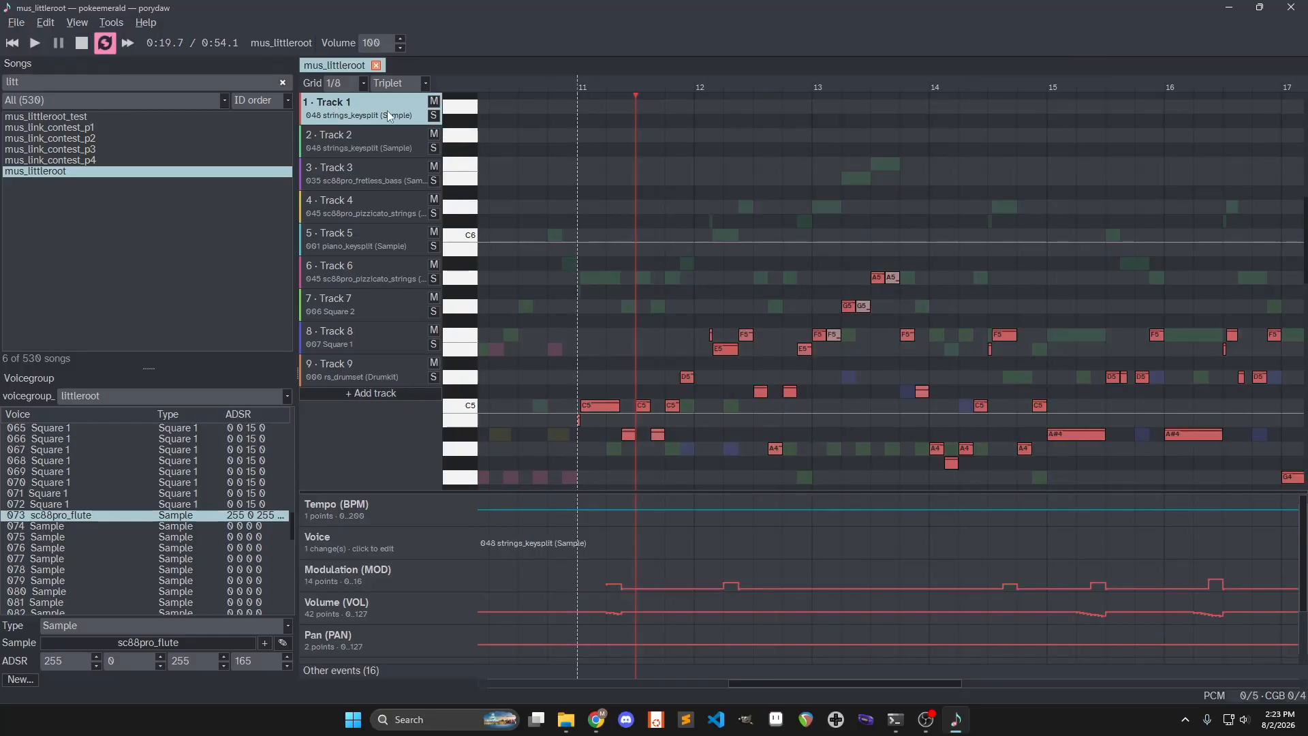
double_click(341, 103)
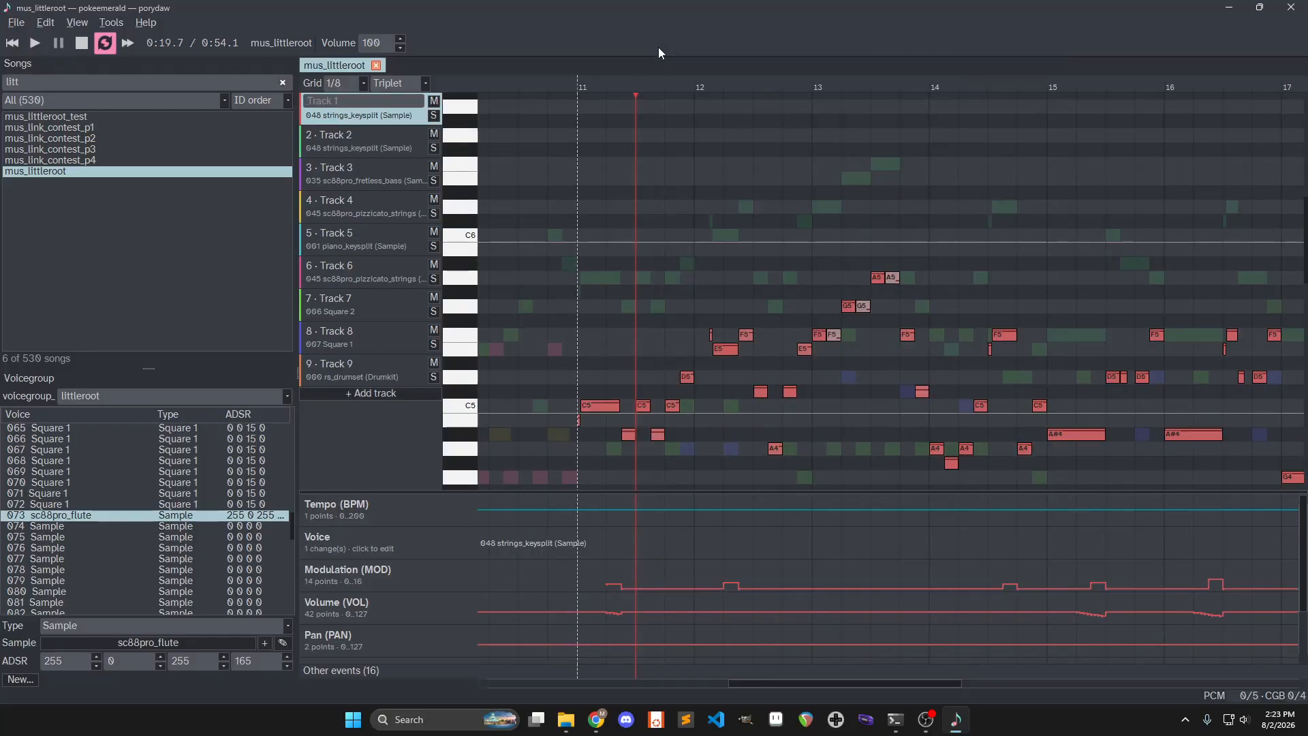
left_click(341, 136)
right_click(338, 104)
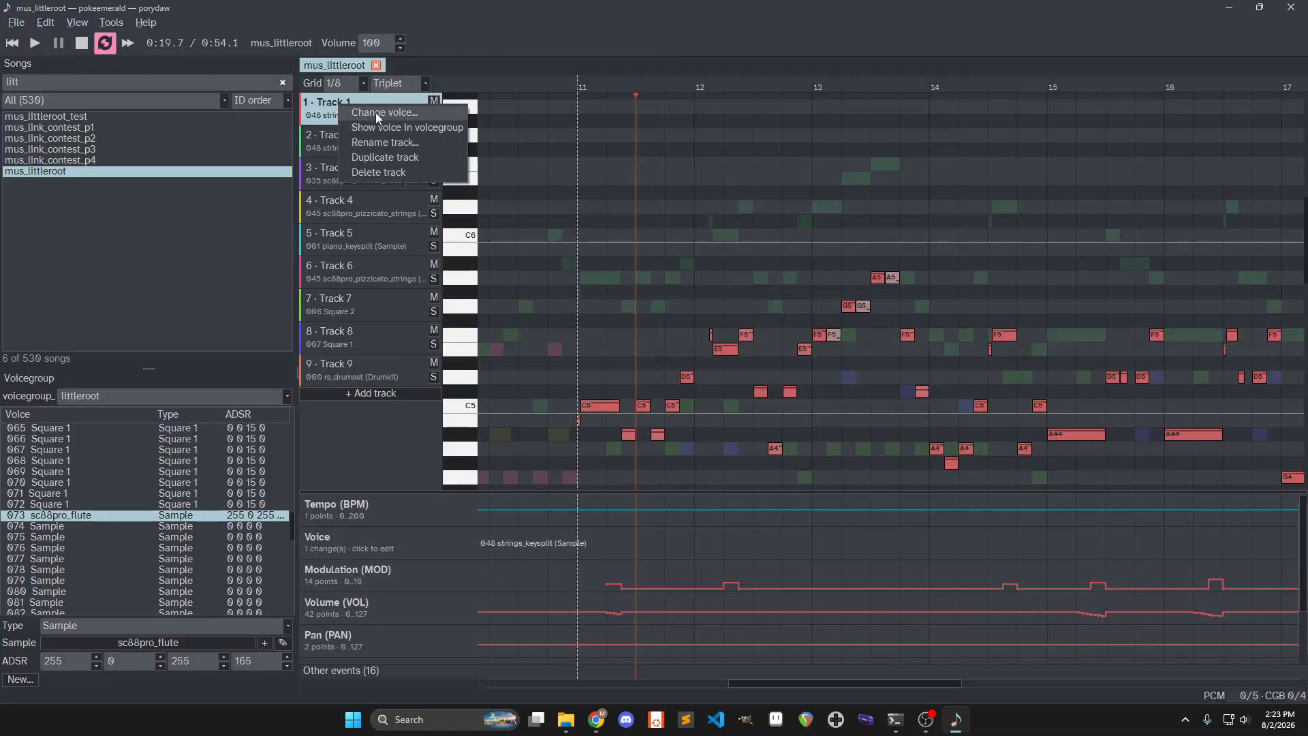
left_click(362, 143)
type("My cool track")
key("Return")
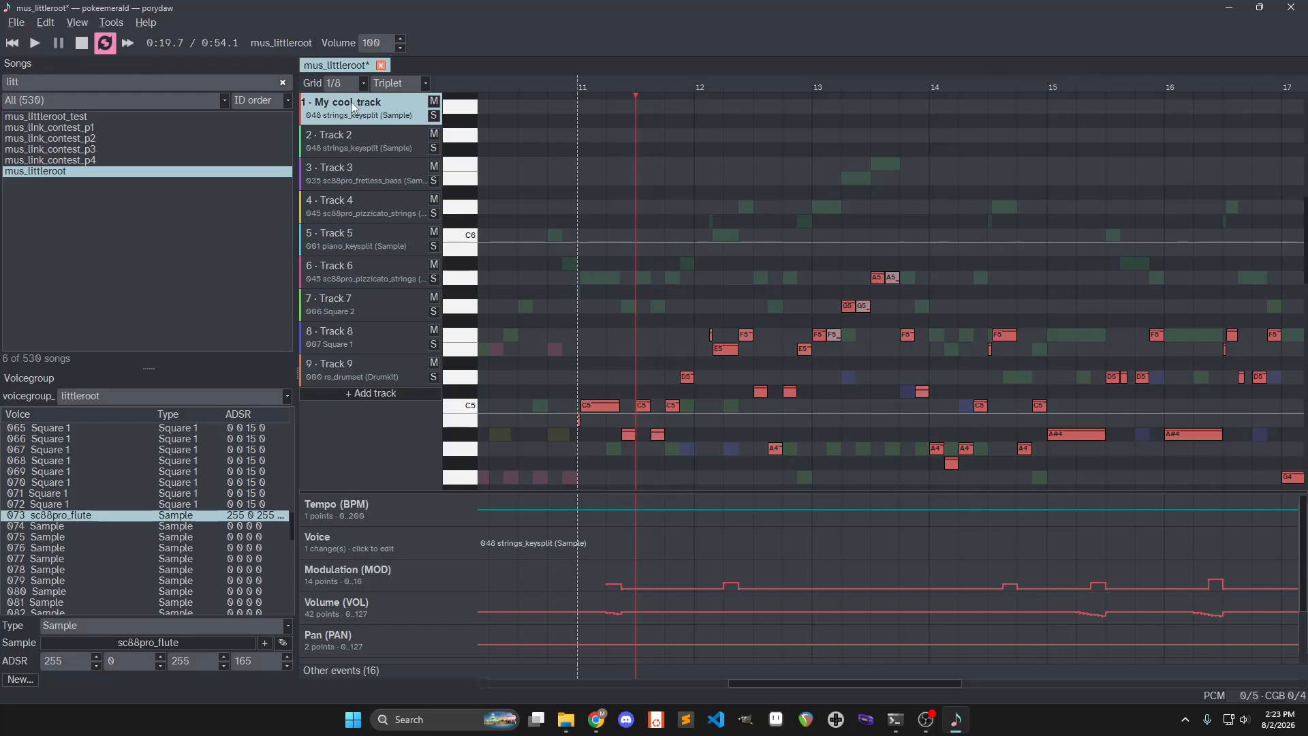
Move My cool track further down the track list and return it to the first slot
left_click_drag(344, 101, 371, 194)
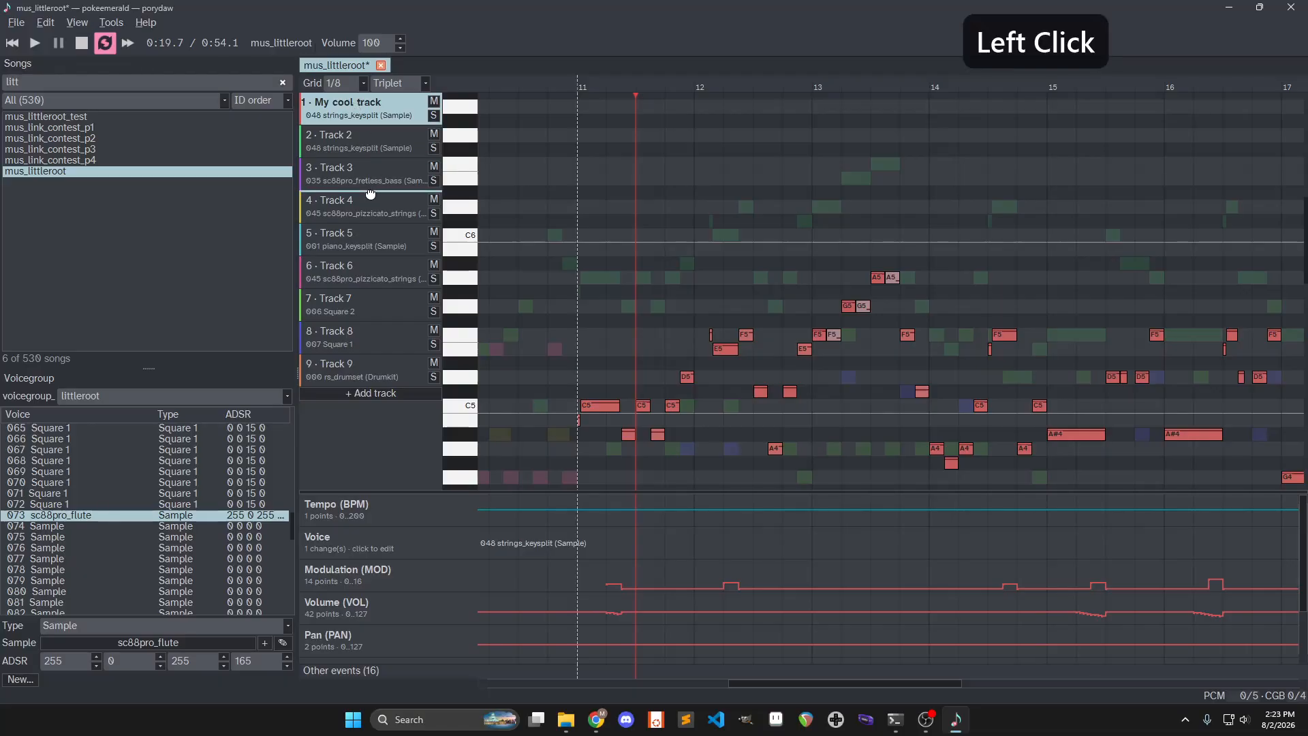
left_click_drag(369, 194, 382, 102)
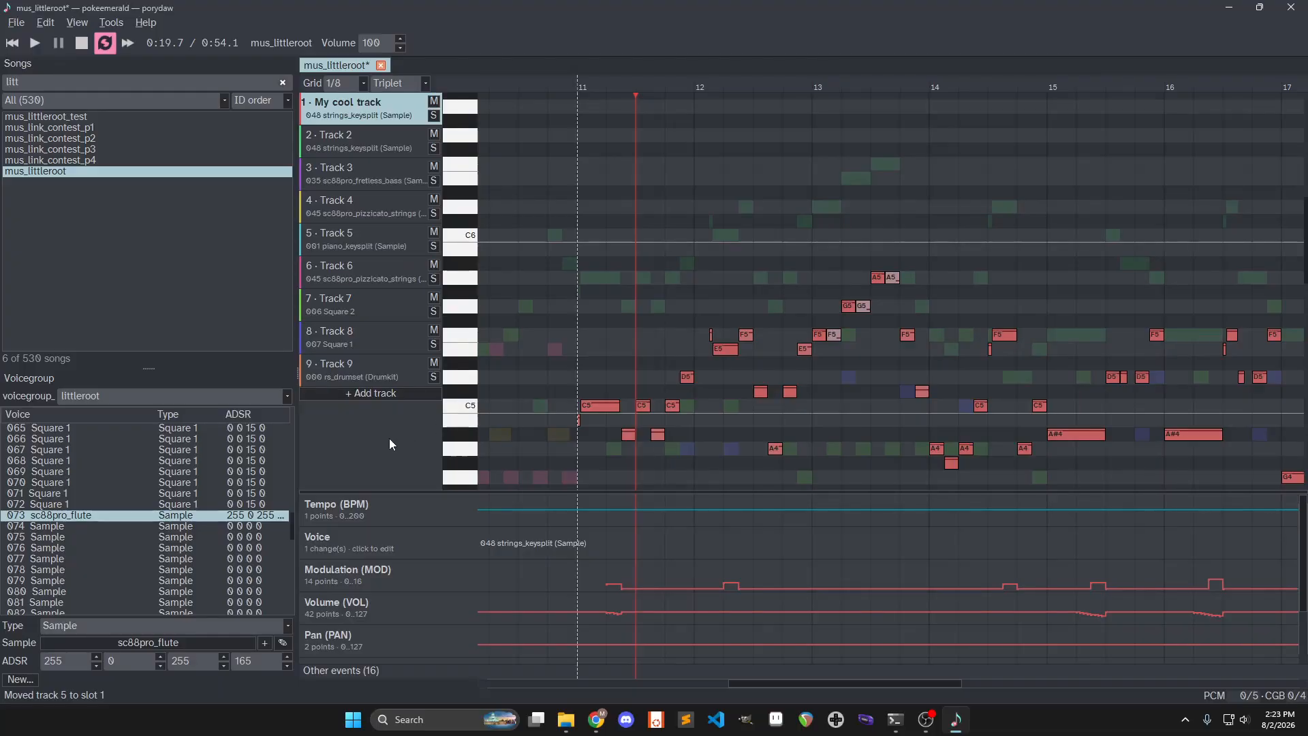
Select Track 8 and check its available track options
left_click(357, 329)
right_click(357, 328)
left_click(339, 435)
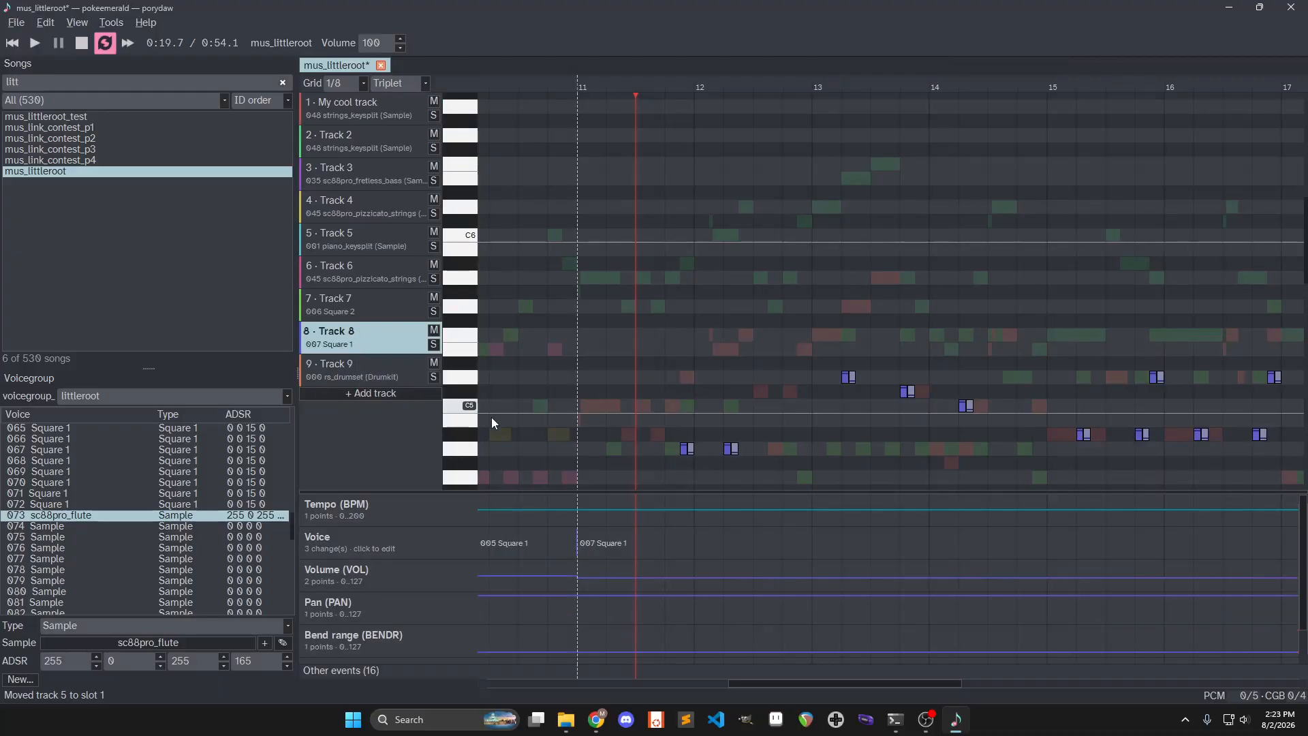
Select My cool track and enlarge the automation lane area beneath the piano roll to show all its lanes
left_click_drag(486, 491, 535, 361)
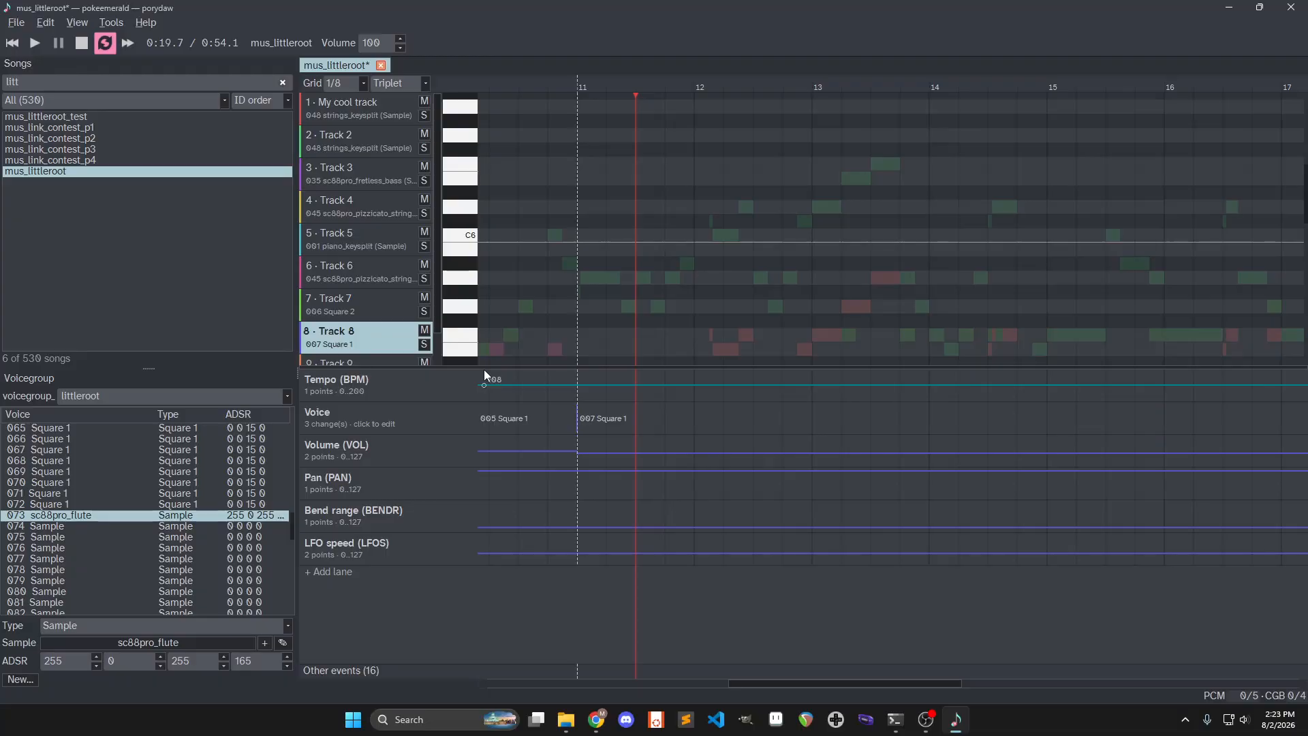
left_click_drag(474, 366, 470, 411)
left_click(376, 112)
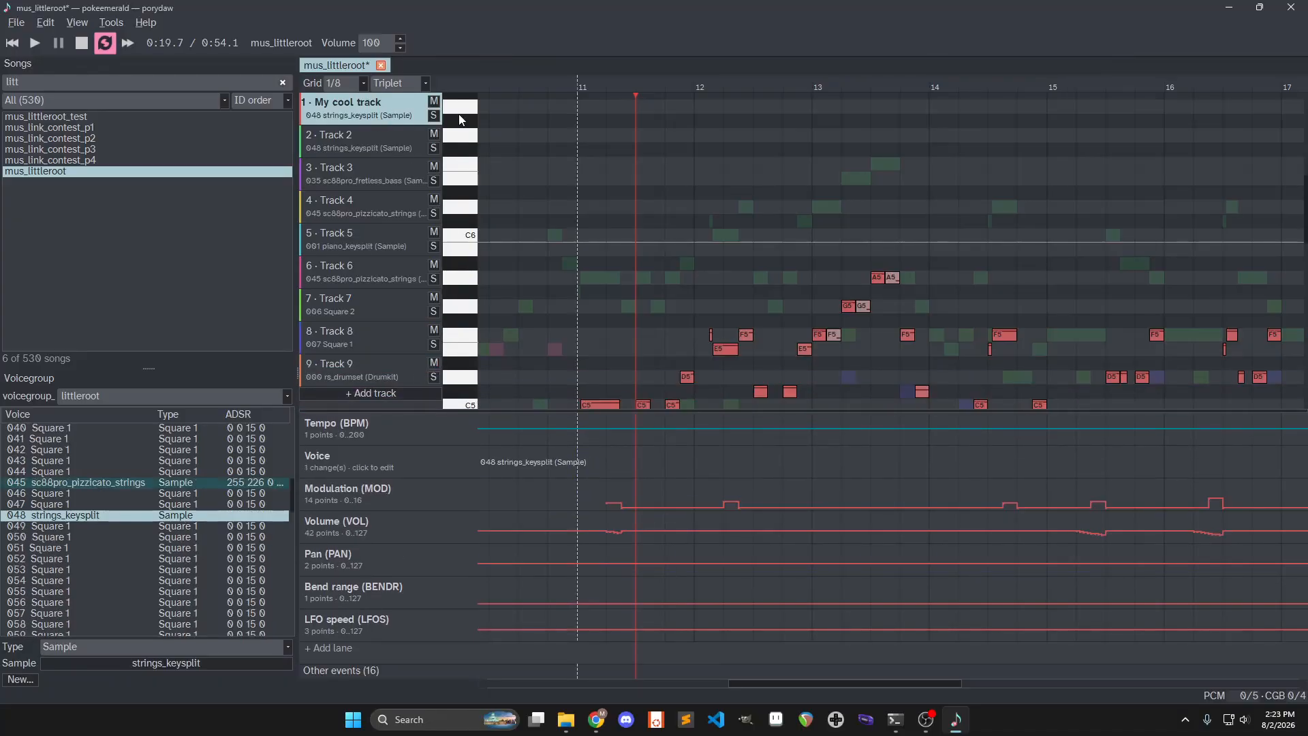
left_click_drag(566, 412, 560, 348)
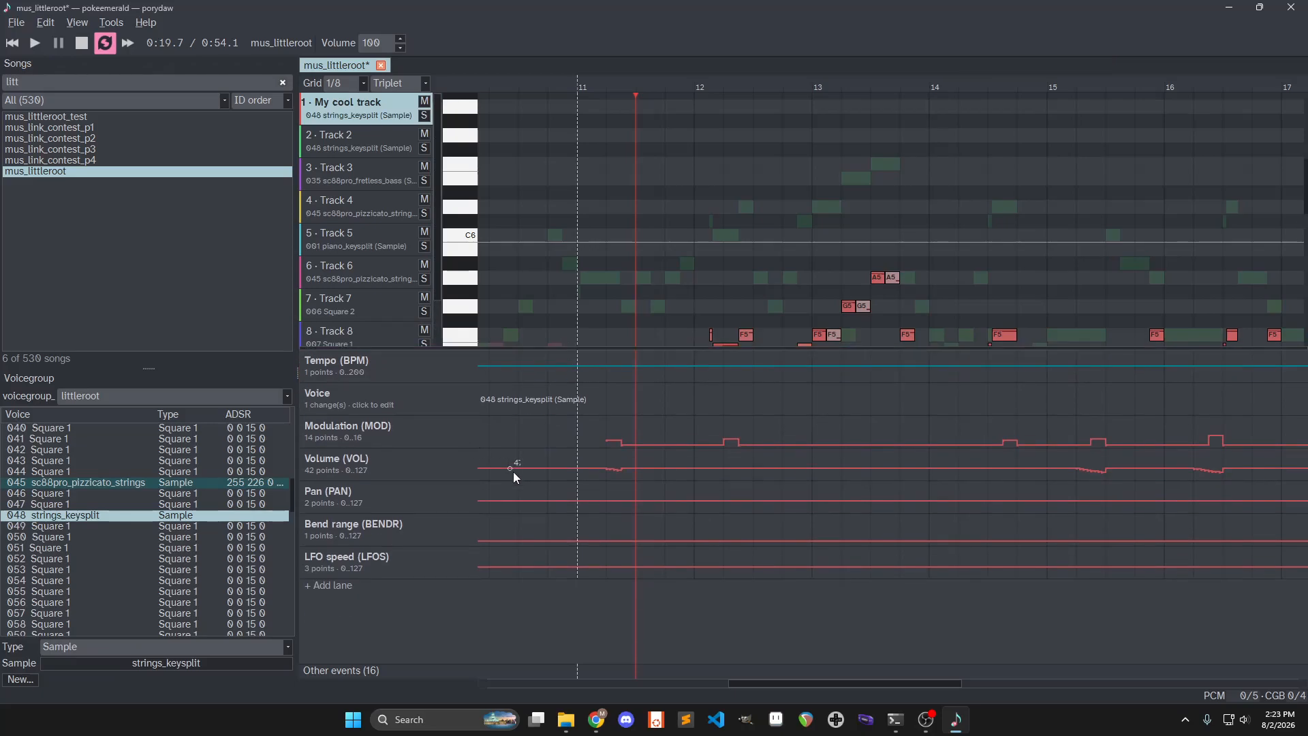
Draw a freehand tempo change across about bars 3 and 4 and undo it
scroll(680, 268, "down", 1)
left_click_drag(679, 269, 704, 104)
left_click_drag(599, 197, 551, 241)
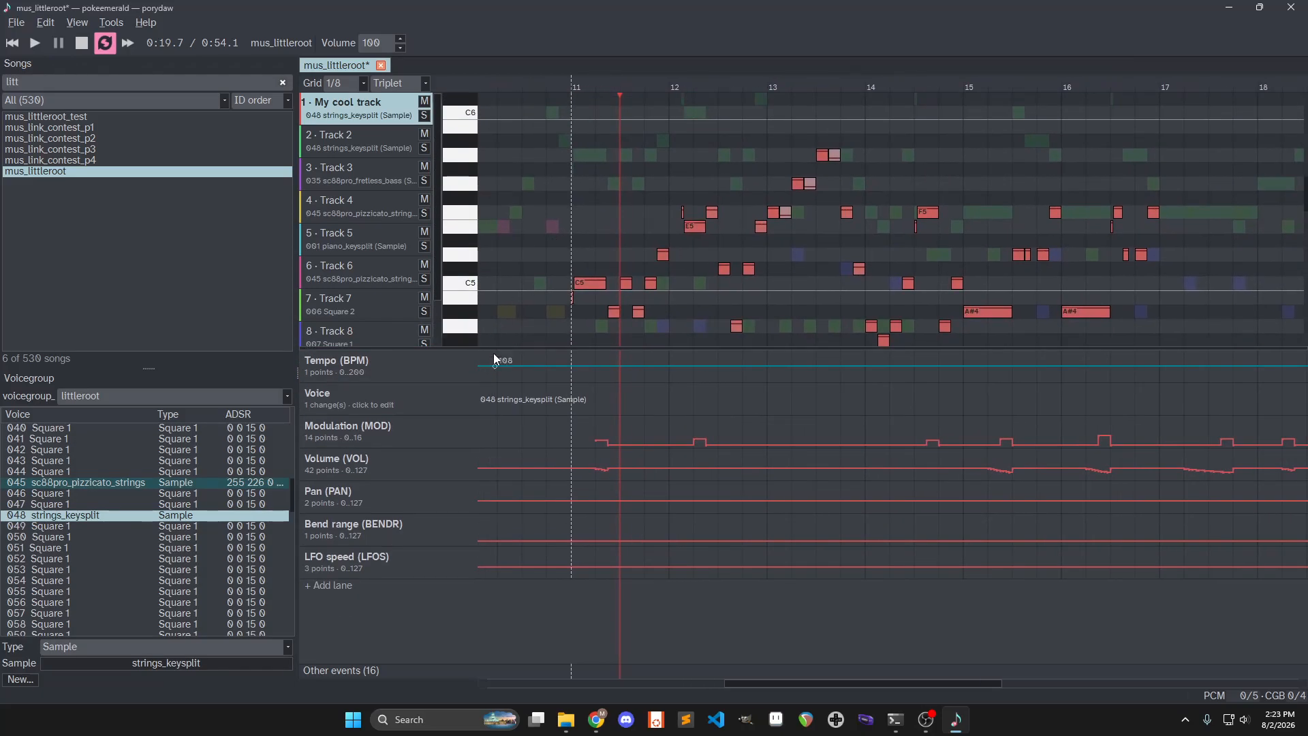
scroll(546, 231, "down", 5)
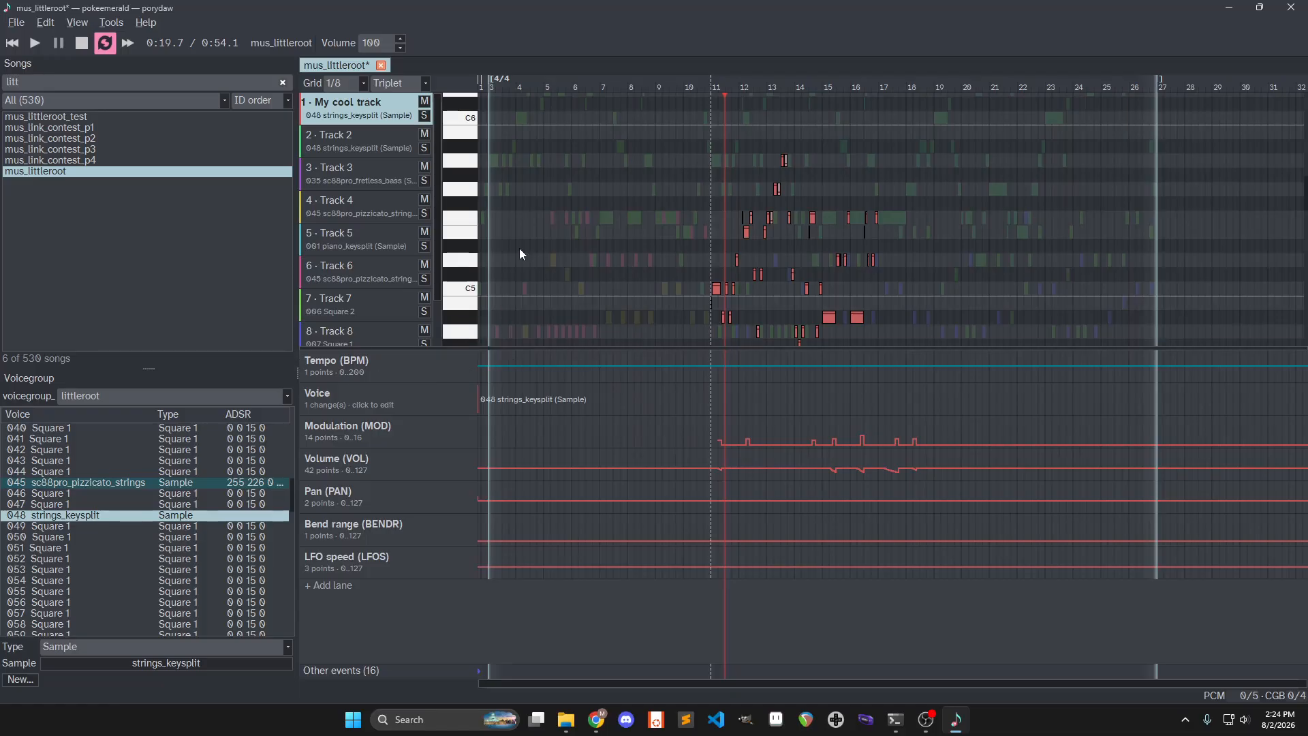
scroll(504, 132, "up", 3)
left_click_drag(497, 170, 494, 189)
scroll(495, 204, "up", 1)
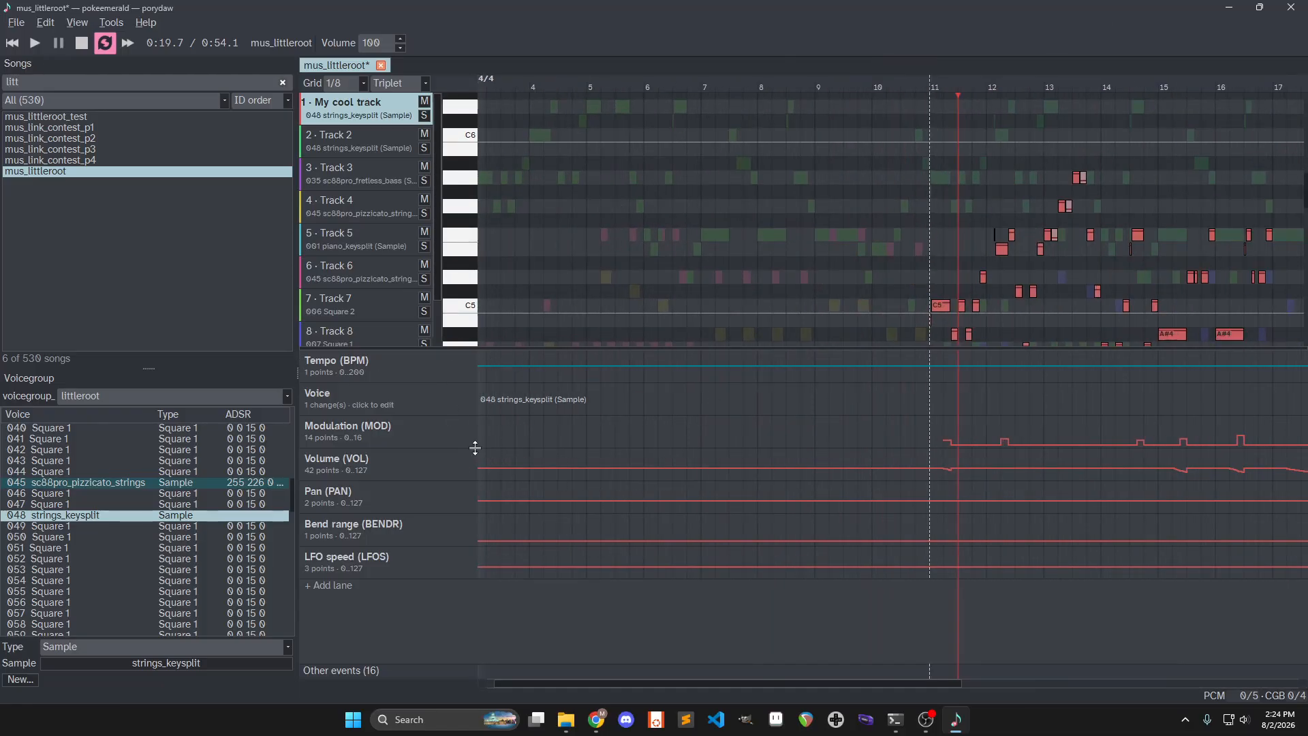
mouse_move(482, 358)
left_mouse_down()
mouse_move(518, 374)
mouse_move(576, 367)
left_mouse_up()
key("ctrl+z")
Add three tempo points around bar 5, with the last at 200 BPM, and delete all three
left_click(585, 358)
left_click(611, 369)
left_click(630, 356)
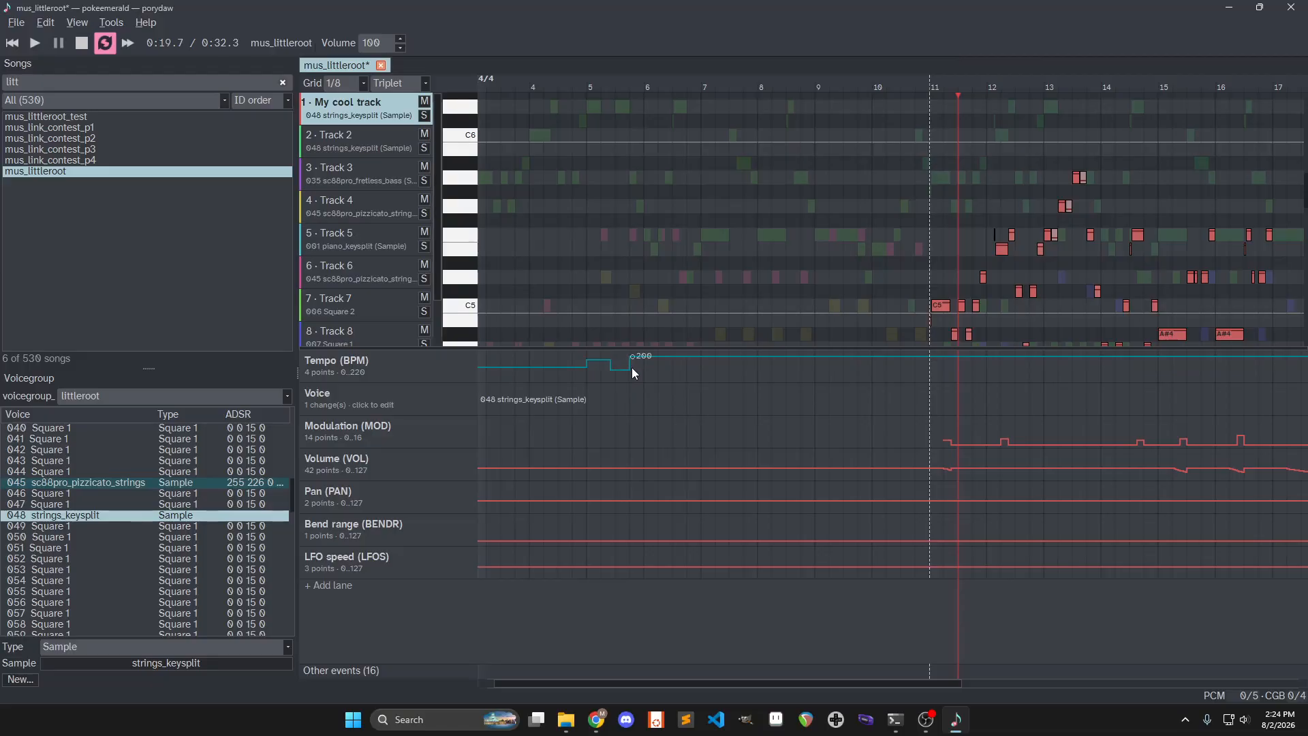
right_click(629, 356)
right_click(612, 368)
right_click(587, 360)
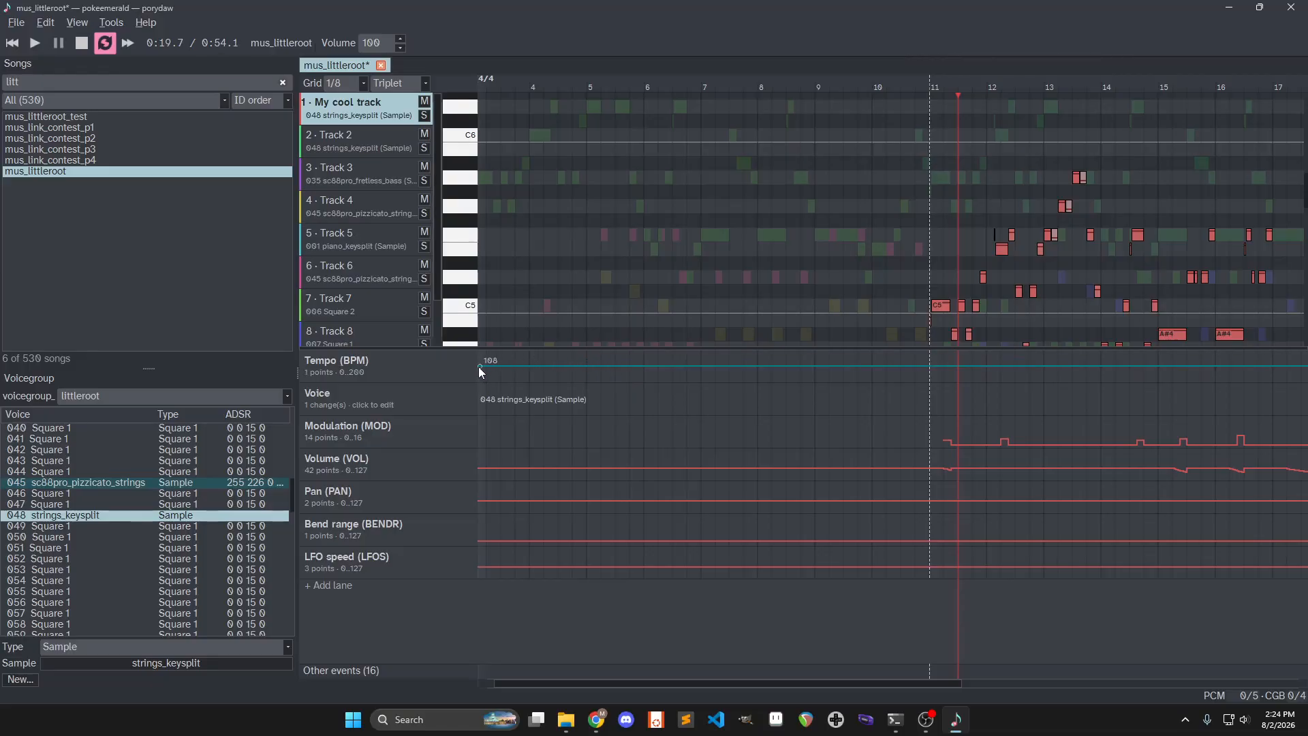
Draw a shallow tempo dip across bar 11 in an enlarged Tempo lane and play the passage
left_click(929, 86)
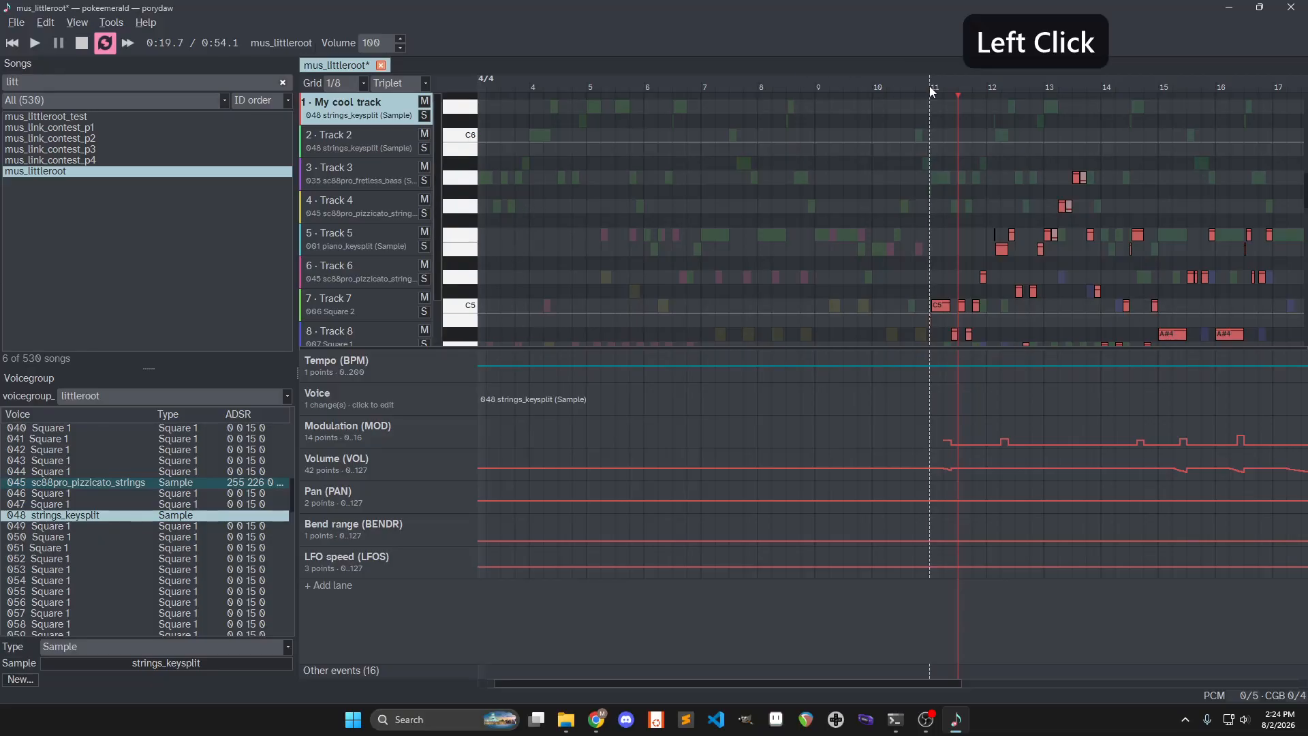
left_click_drag(1035, 191, 701, 149)
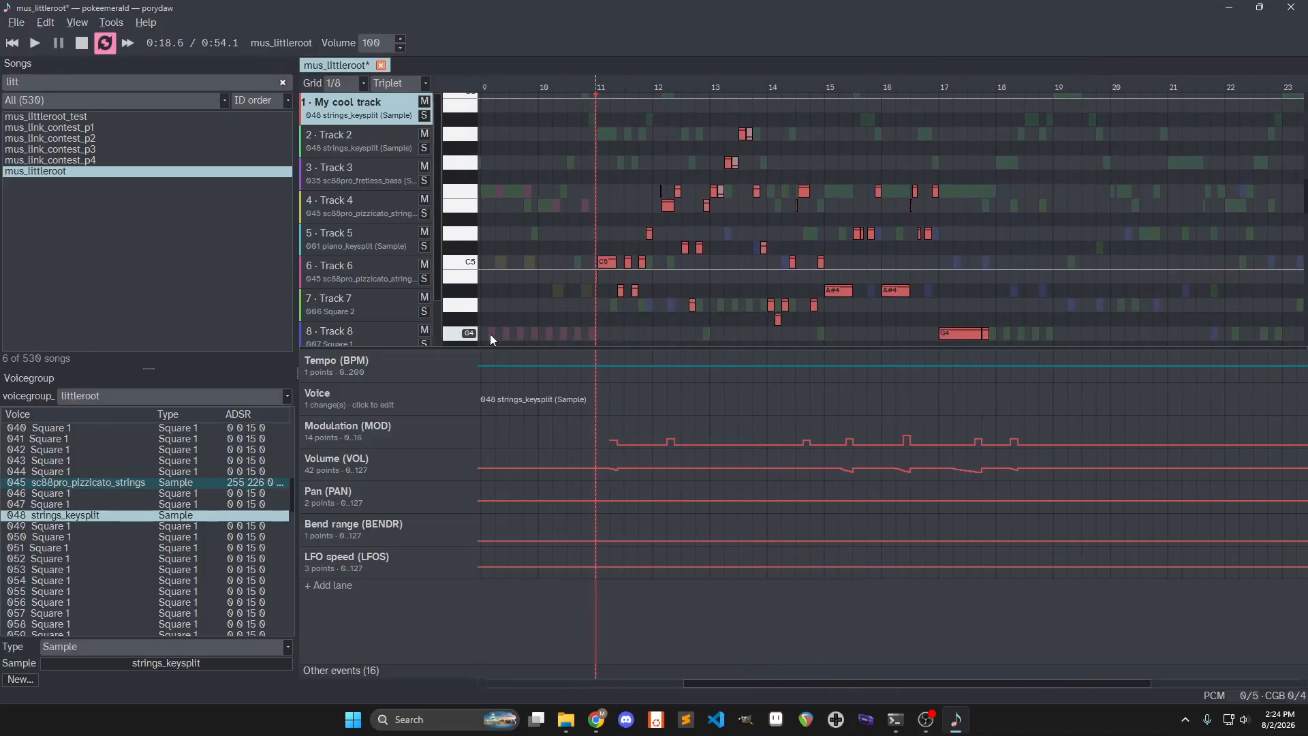
left_click_drag(503, 384, 524, 483)
left_click(596, 392)
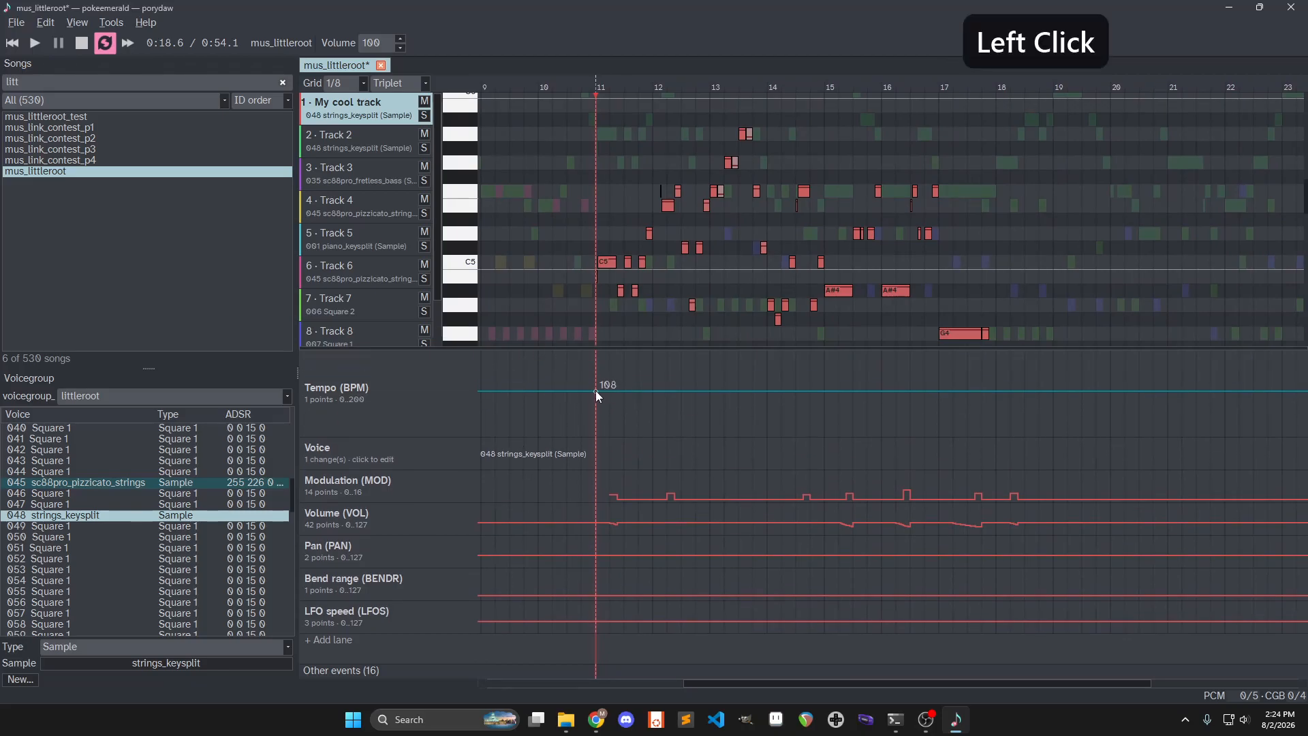
left_click_drag(658, 387, 662, 389)
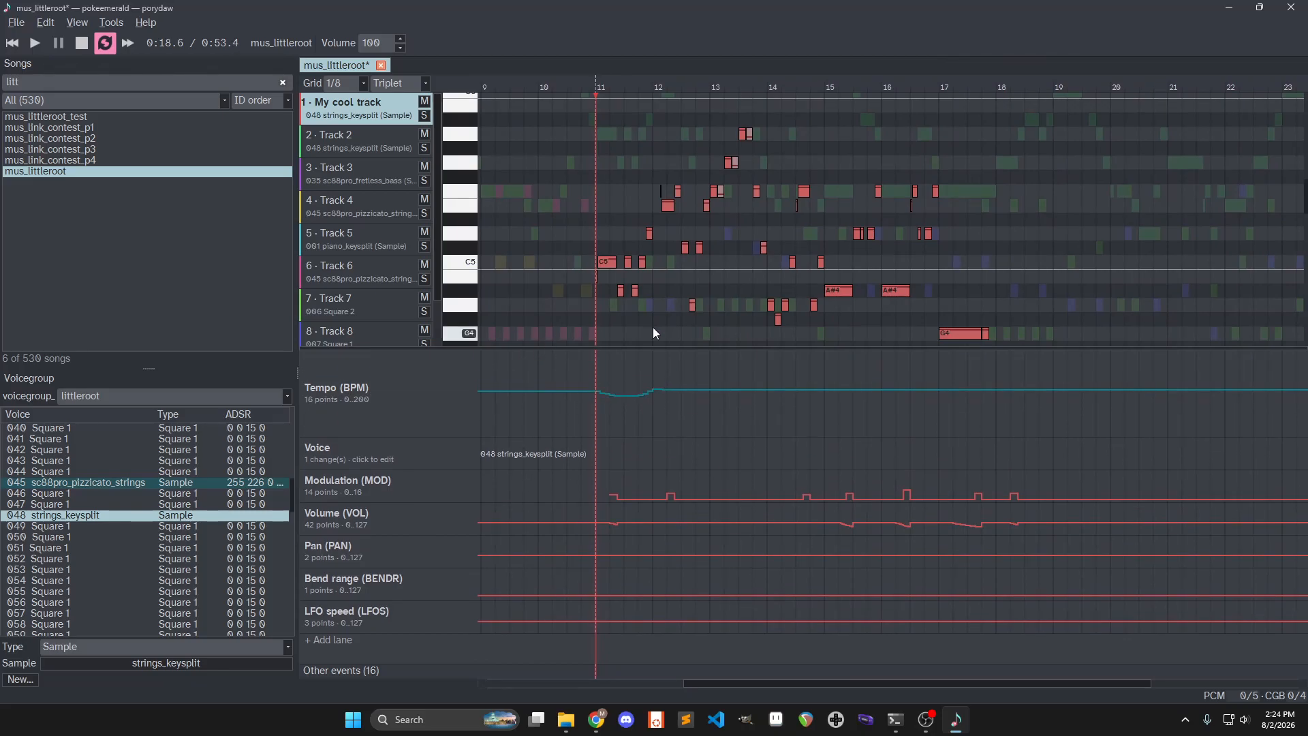
left_click(581, 86)
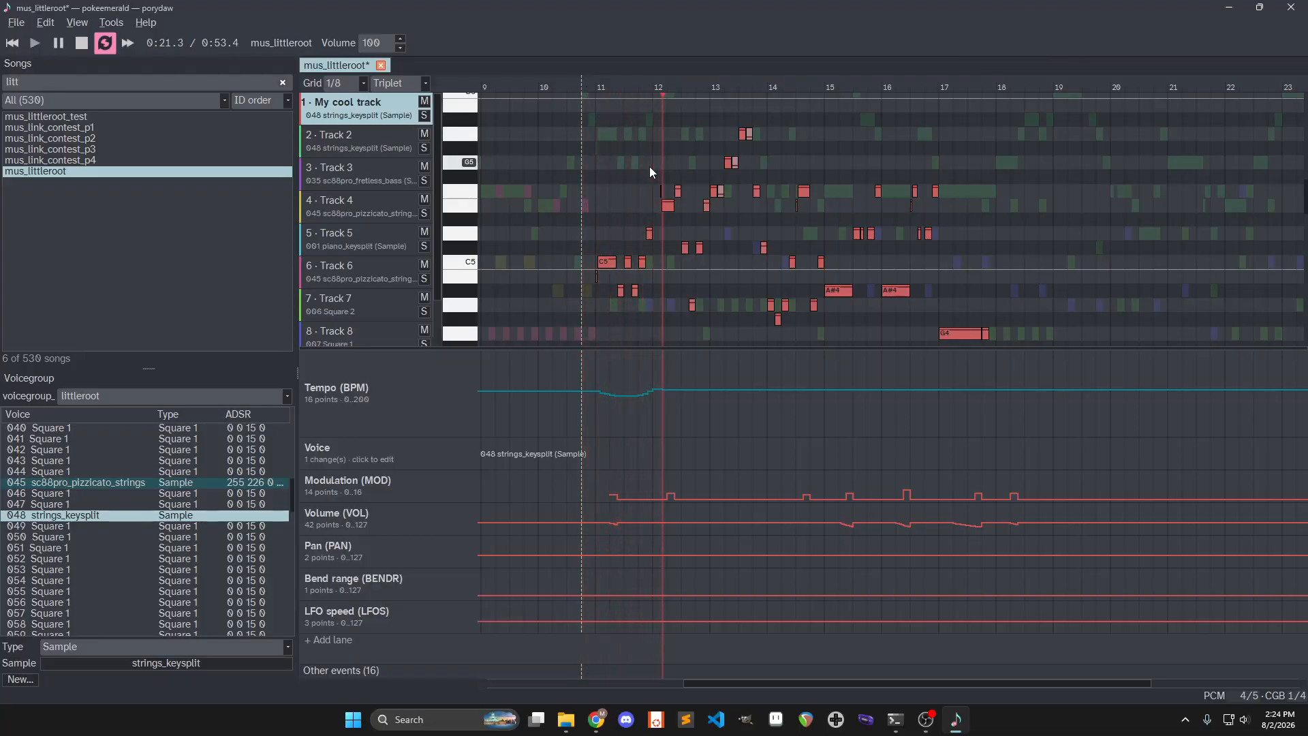
key("space")
Redraw the tempo dip across bar 11 lower, at about 83 BPM, and play the passage
left_click(597, 395)
mouse_move(648, 398)
left_mouse_down()
mouse_move(663, 393)
mouse_move(617, 402)
mouse_move(668, 387)
mouse_move(605, 400)
left_mouse_up()
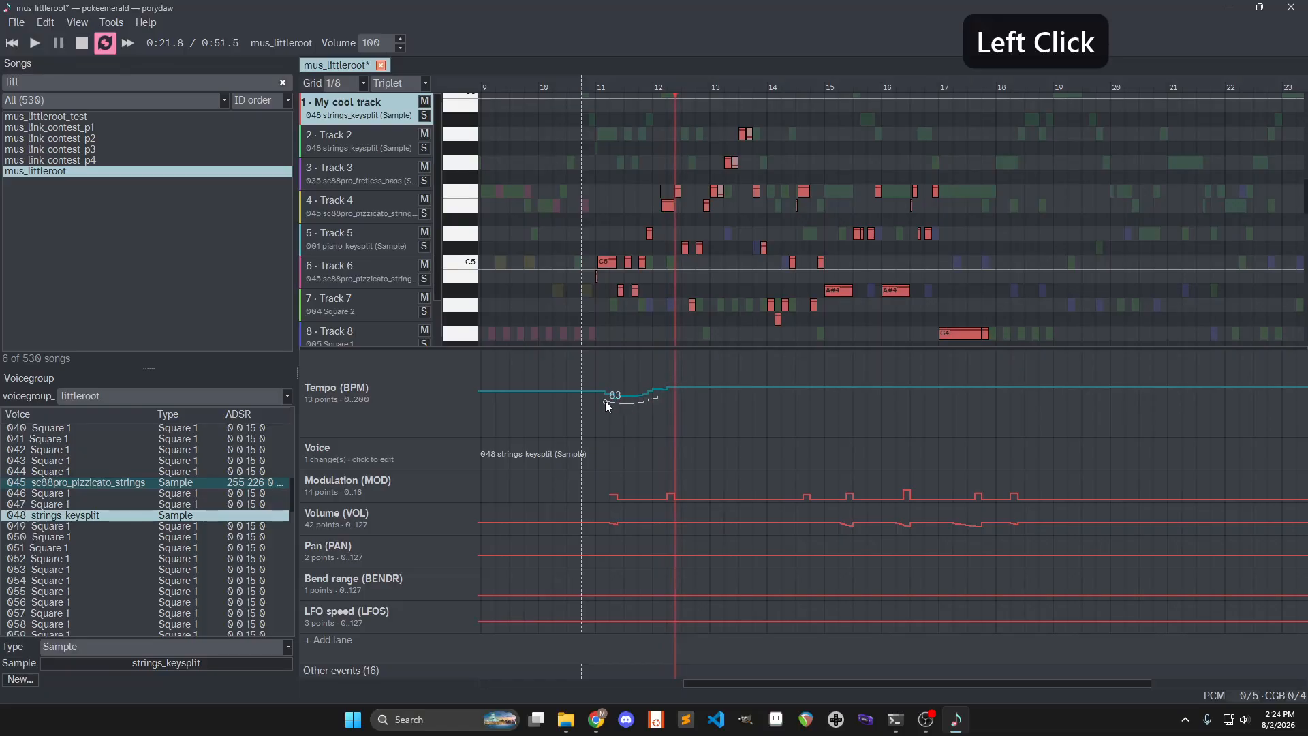
key("space")
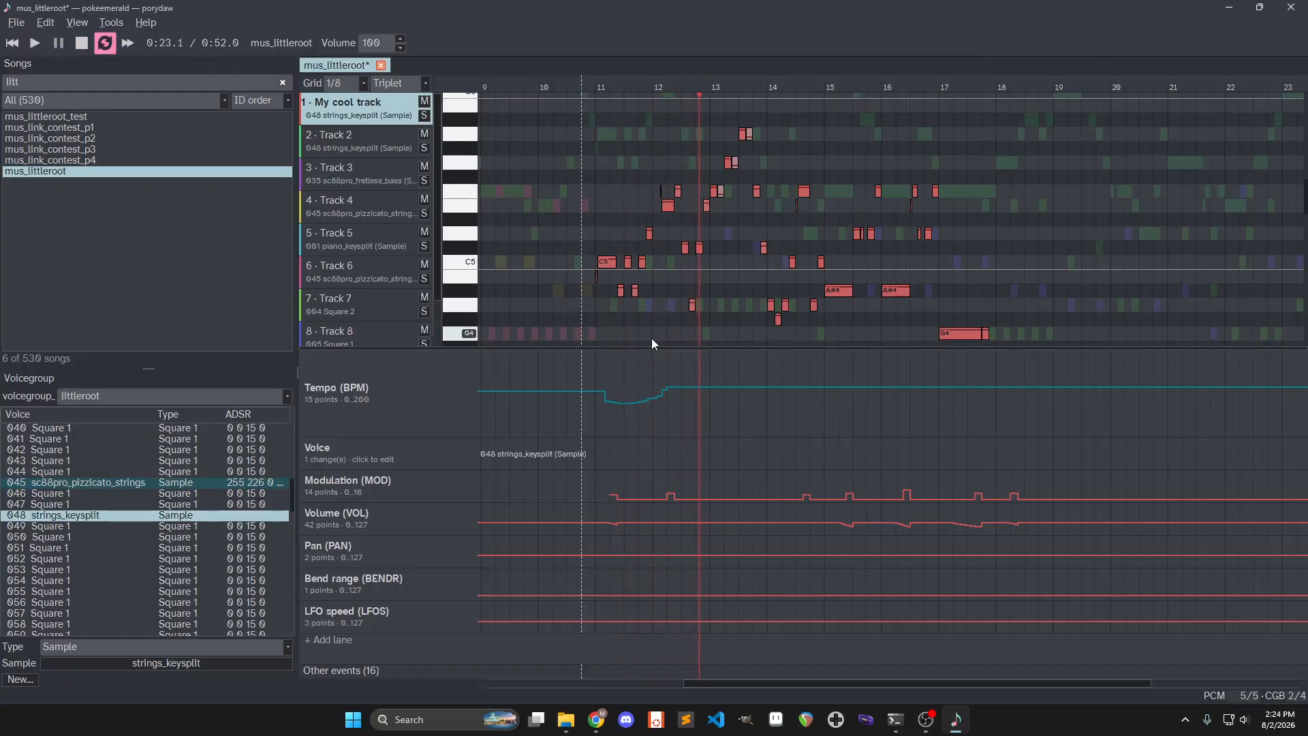
Undo all the tempo curves drawn in bar 11
key("ctrl+z")
key("ctrl+z")
key("ctrl+z")
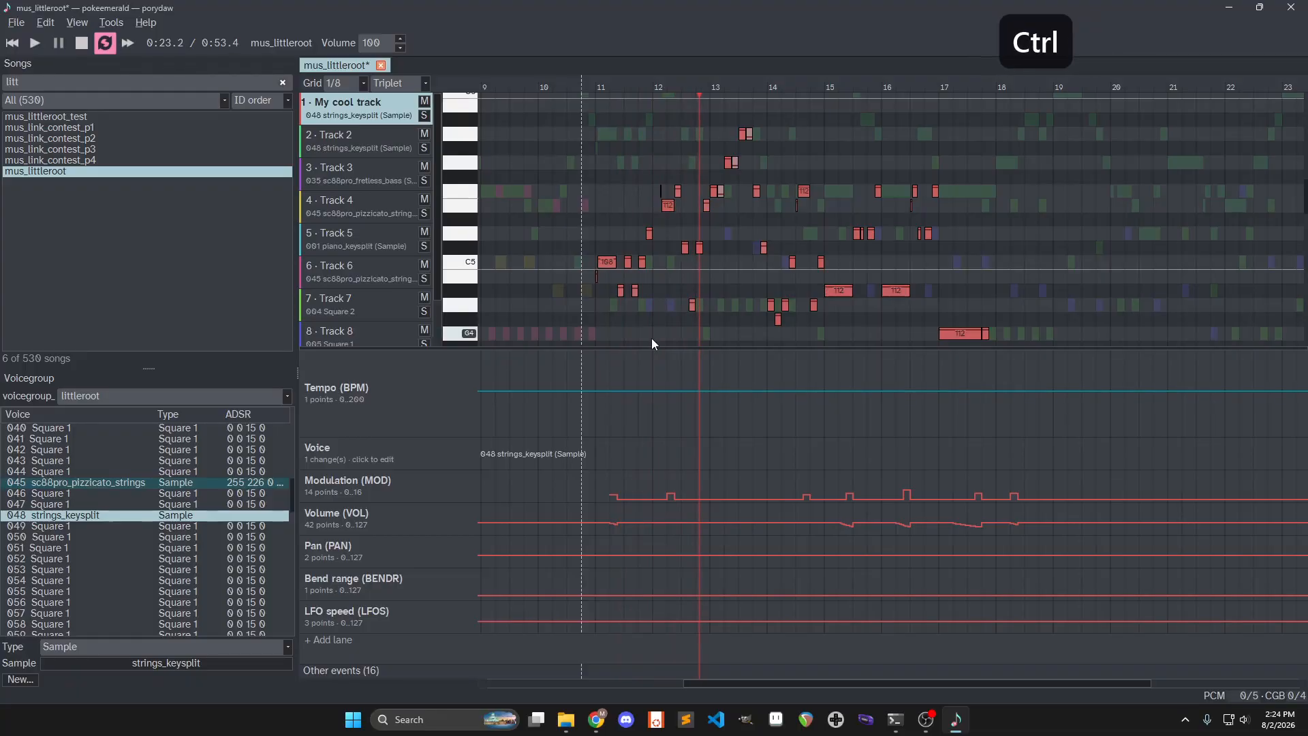
Shrink the Tempo lane, enlarge the Voice lane, and examine My cool track's voice entry at the song's start
left_click_drag(507, 436, 508, 386)
left_click(467, 417)
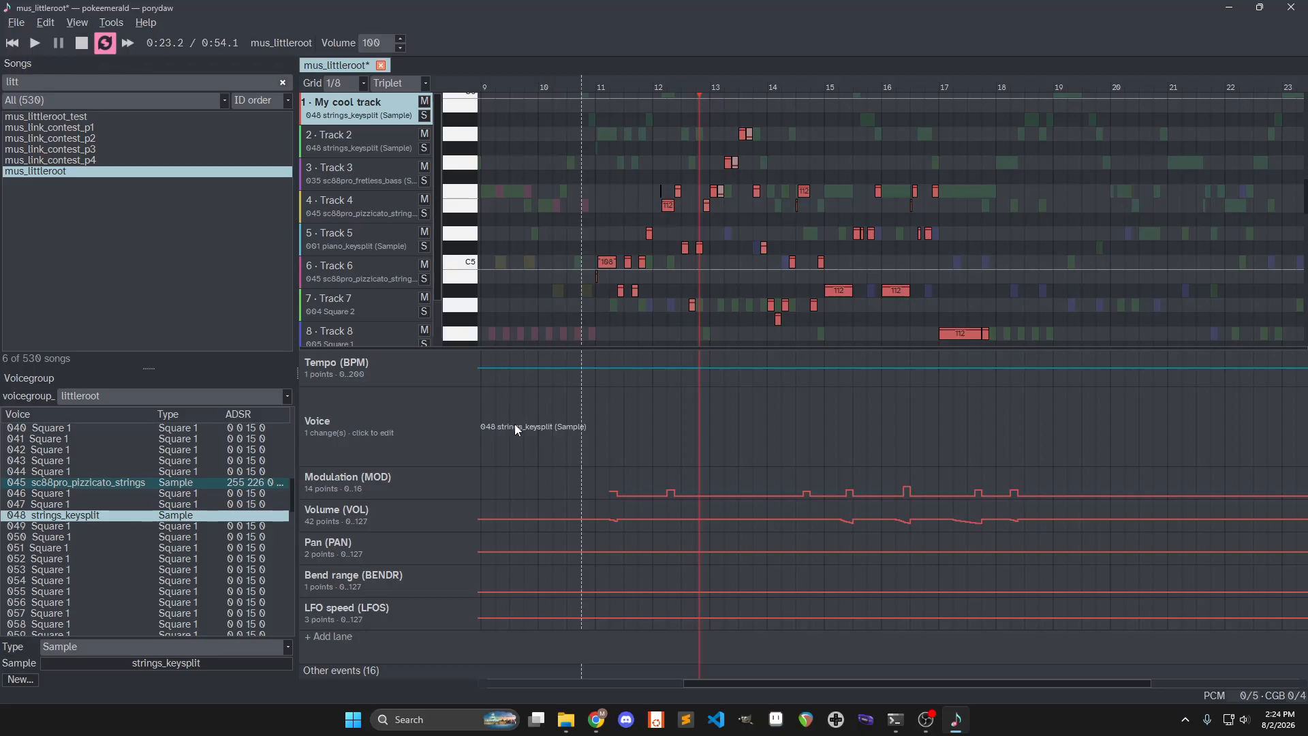
left_click(356, 108)
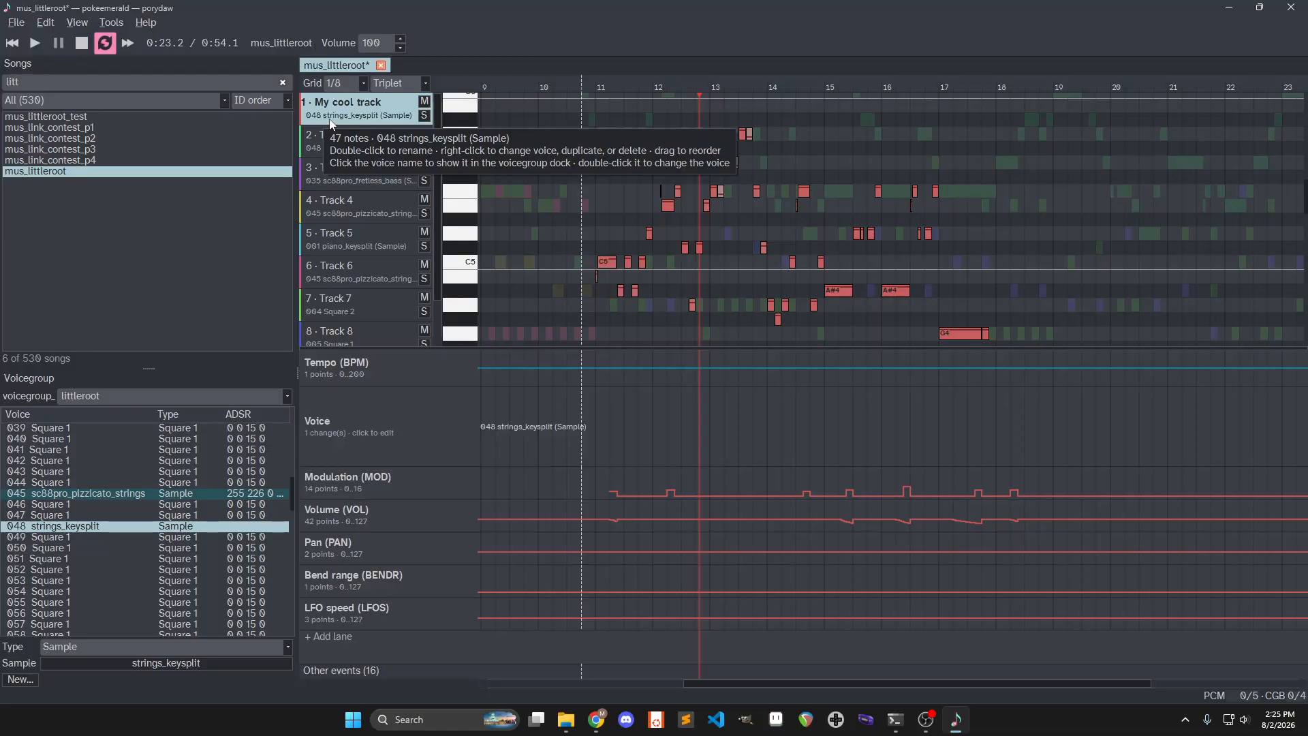
left_click_drag(508, 415, 1063, 414)
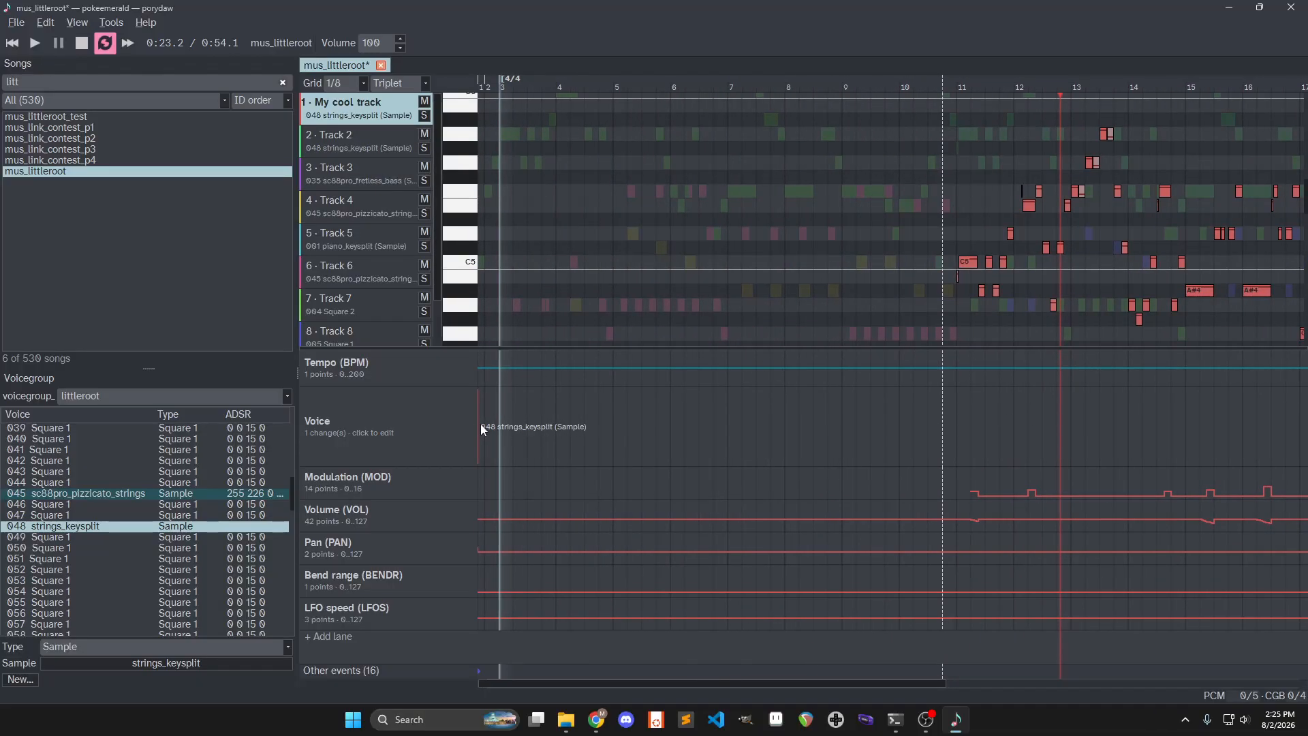
left_click_drag(949, 272, 579, 235)
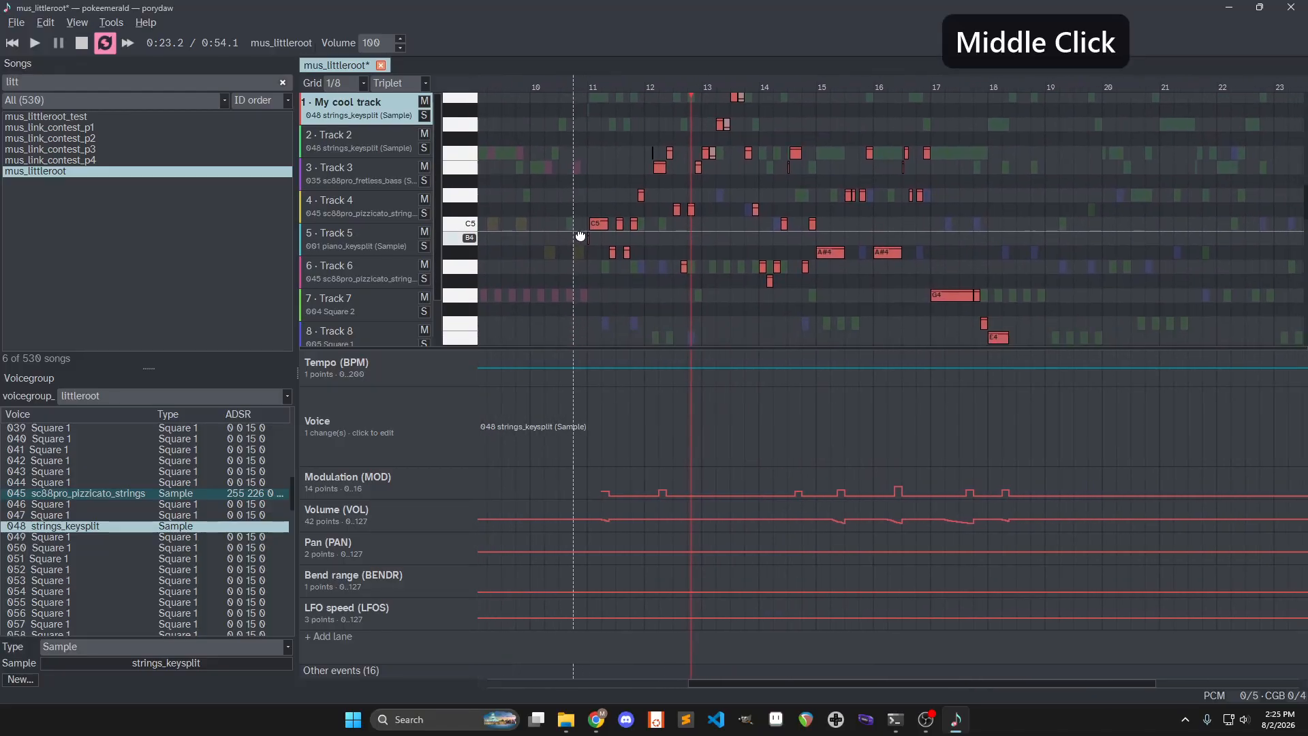
Insert a voice change to 045 sc88pro_pizzicato_strings at the start of bar 11 on My cool track
left_click(587, 427)
left_click(757, 349)
mouse_move(756, 374)
left_mouse_down()
mouse_move(762, 390)
mouse_move(759, 379)
left_mouse_up()
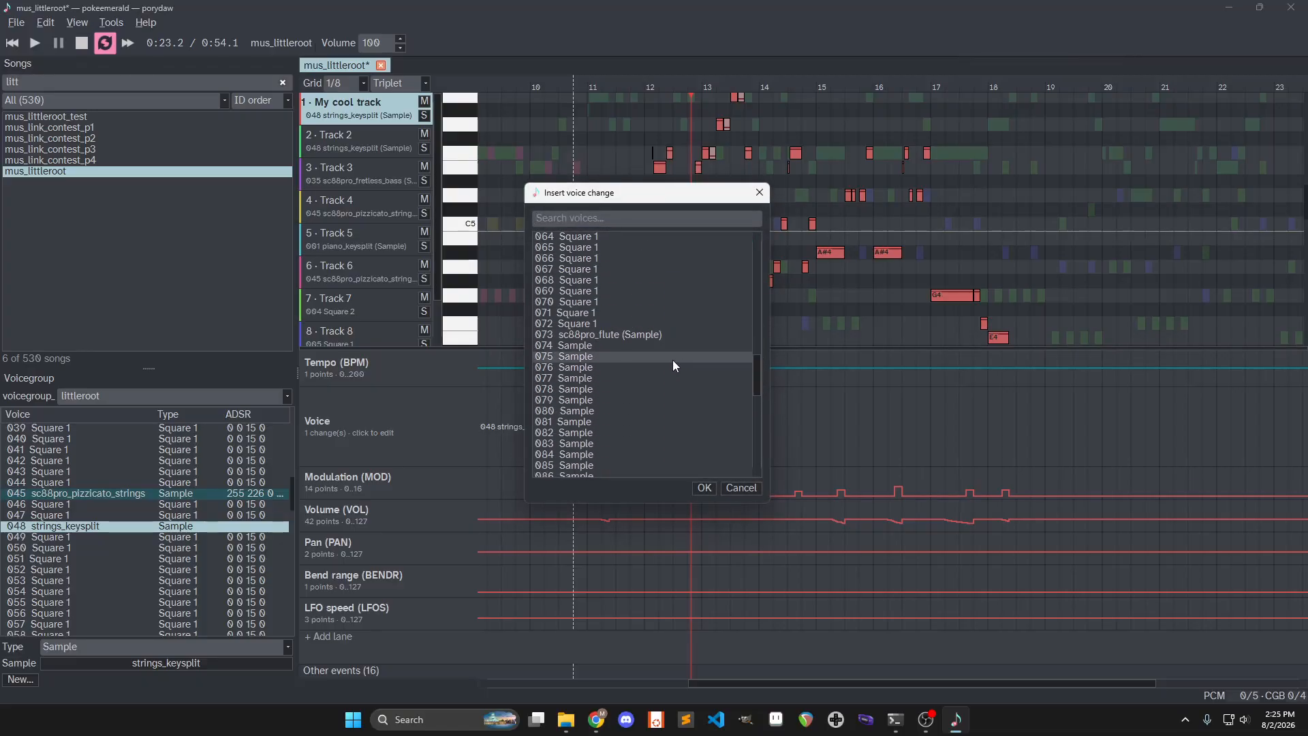
scroll(691, 354, "down", 5)
scroll(683, 357, "up", 8)
scroll(686, 357, "up", 9)
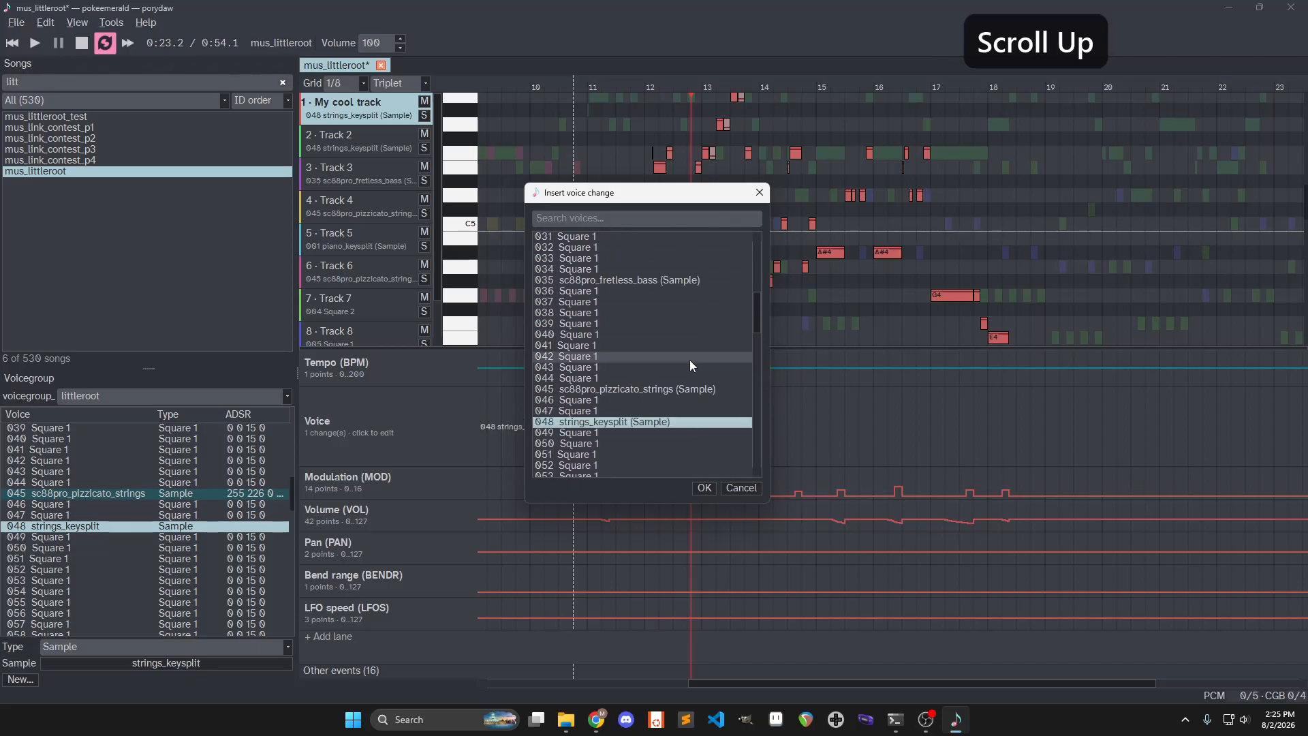
double_click(641, 389)
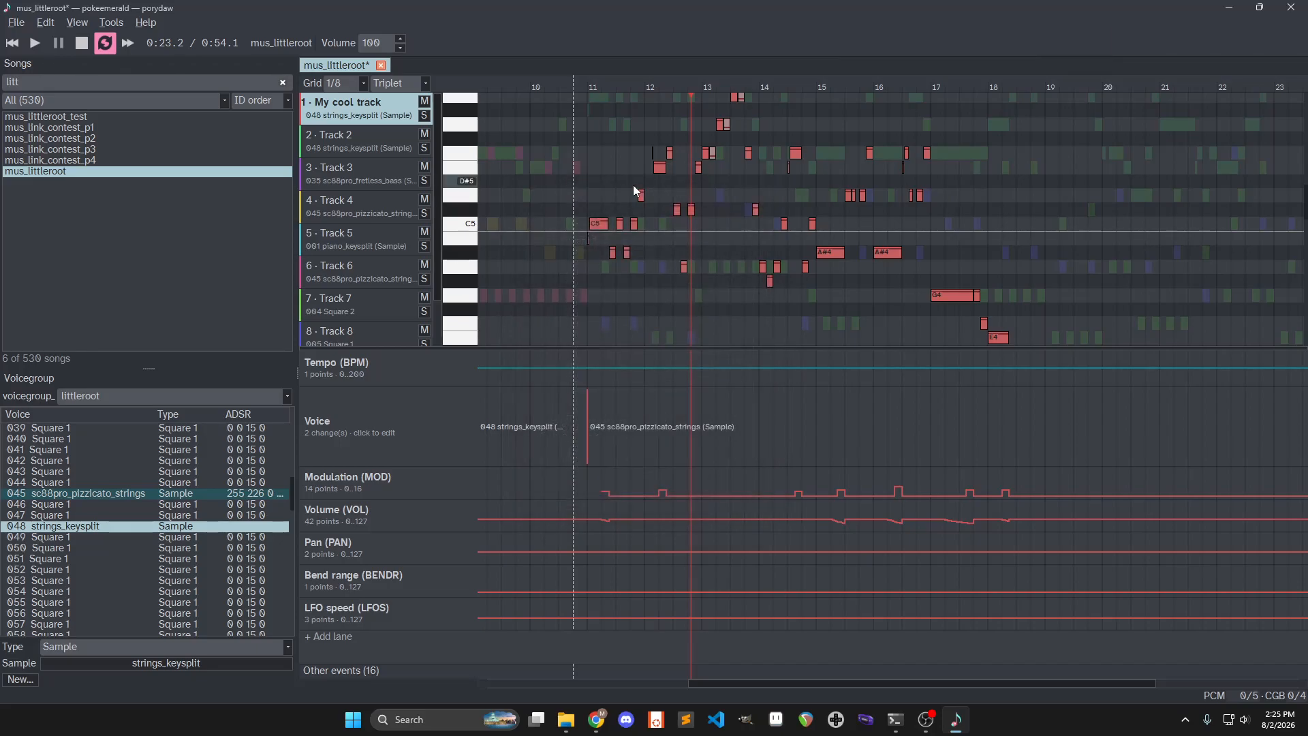
Play from just before bar 11 with My cool track briefly soloed, and undo the voice change
left_click(578, 86)
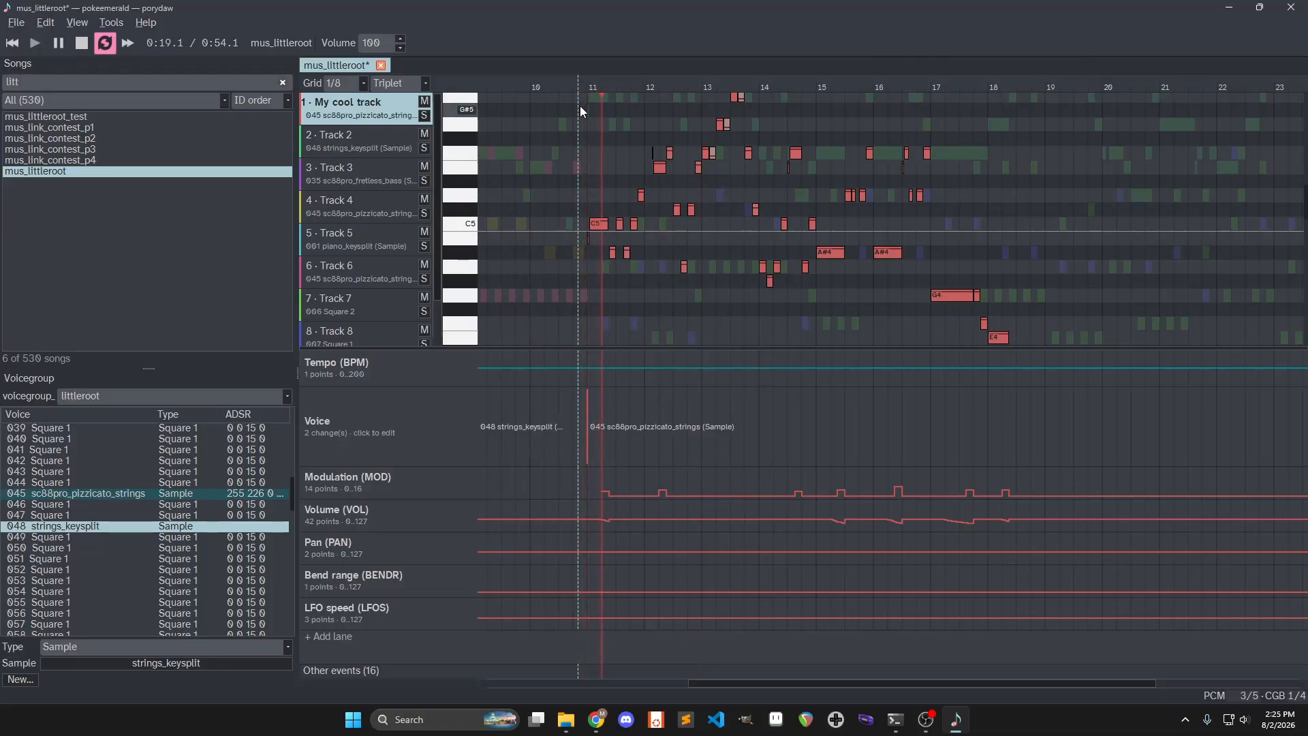
left_click(422, 116)
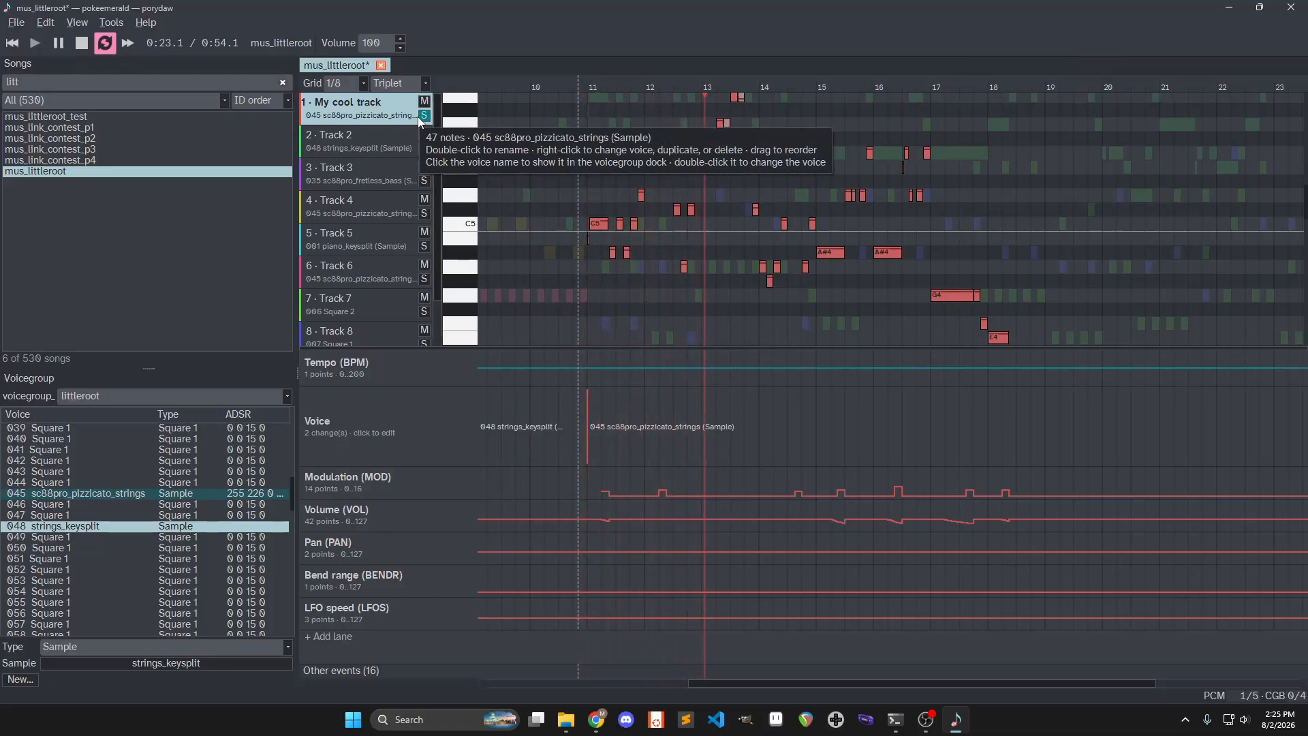
left_click(424, 116)
key("space")
key("ctrl+z")
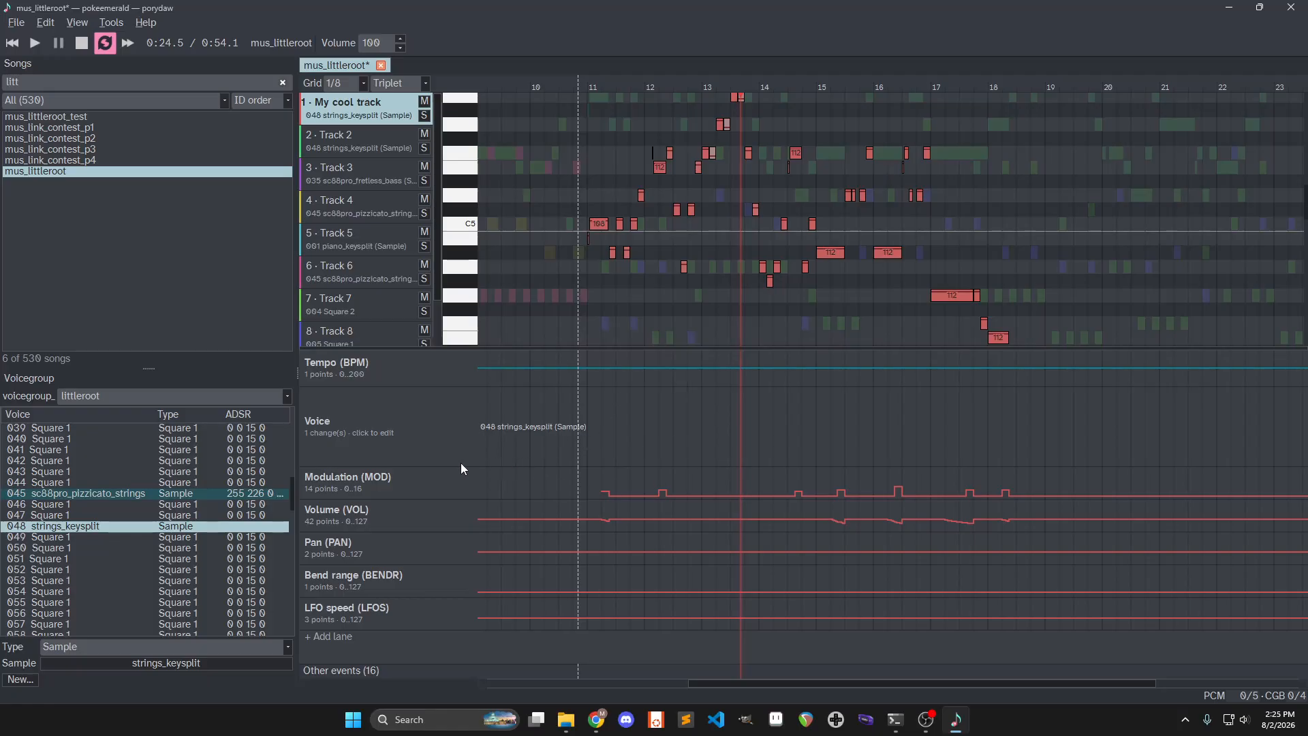
Shrink the Voice lane and draw a raised modulation curve from bar 11 into bar 12, starting at 12
left_click_drag(453, 467, 461, 387)
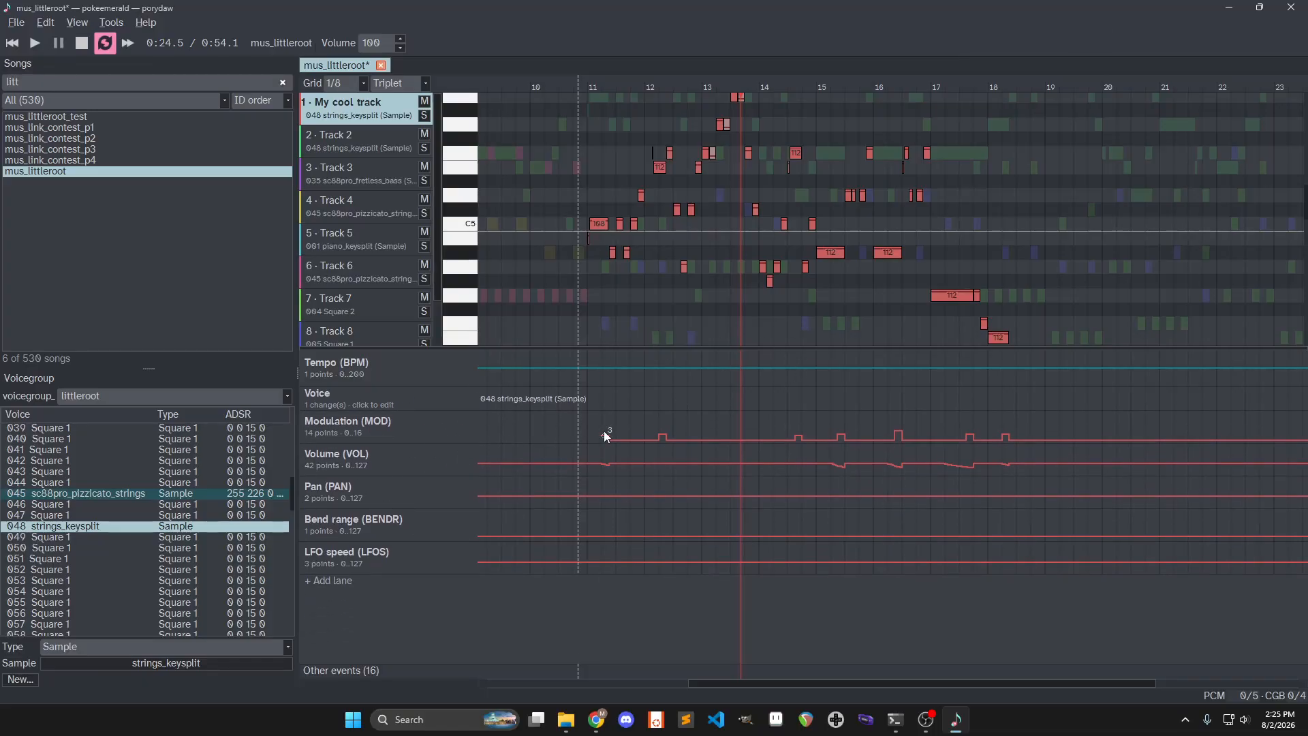
left_click(588, 421)
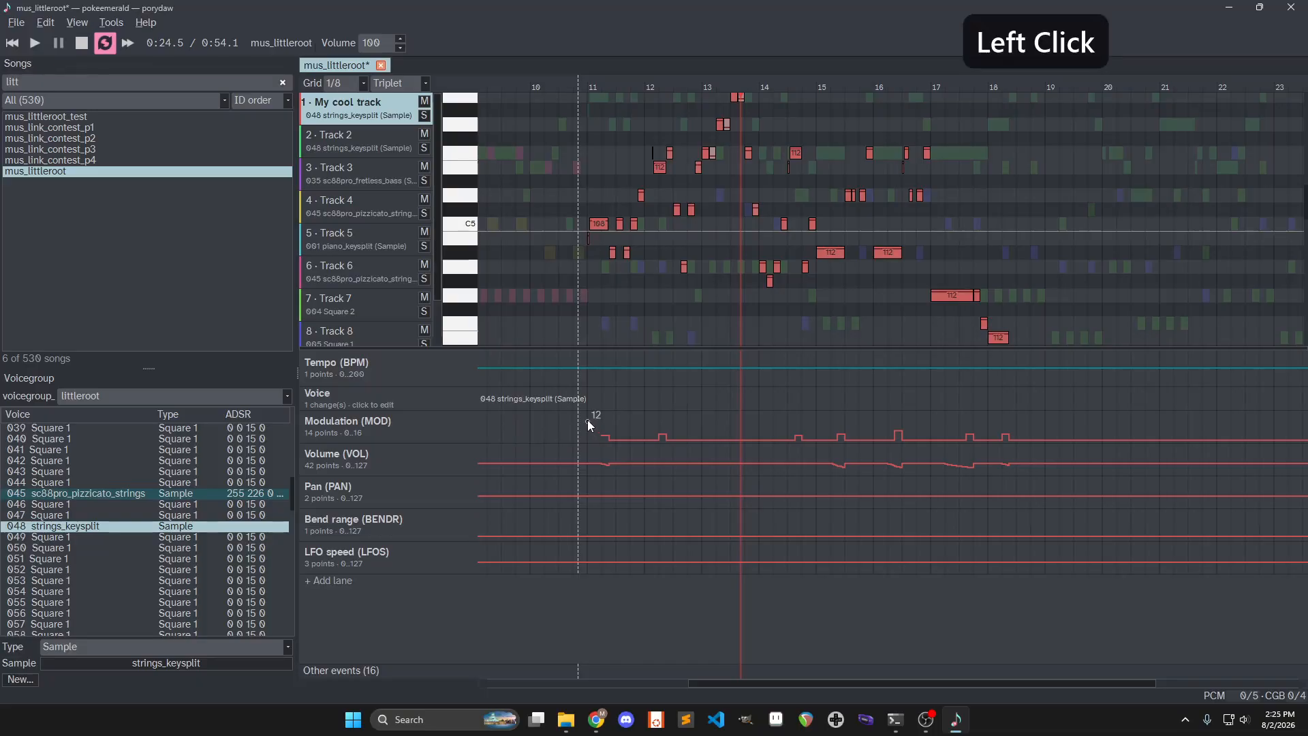
left_click_drag(643, 418, 678, 414)
Play from just before bar 11 with My cool track soloed, and undo the modulation curve
left_click(582, 80)
key("space")
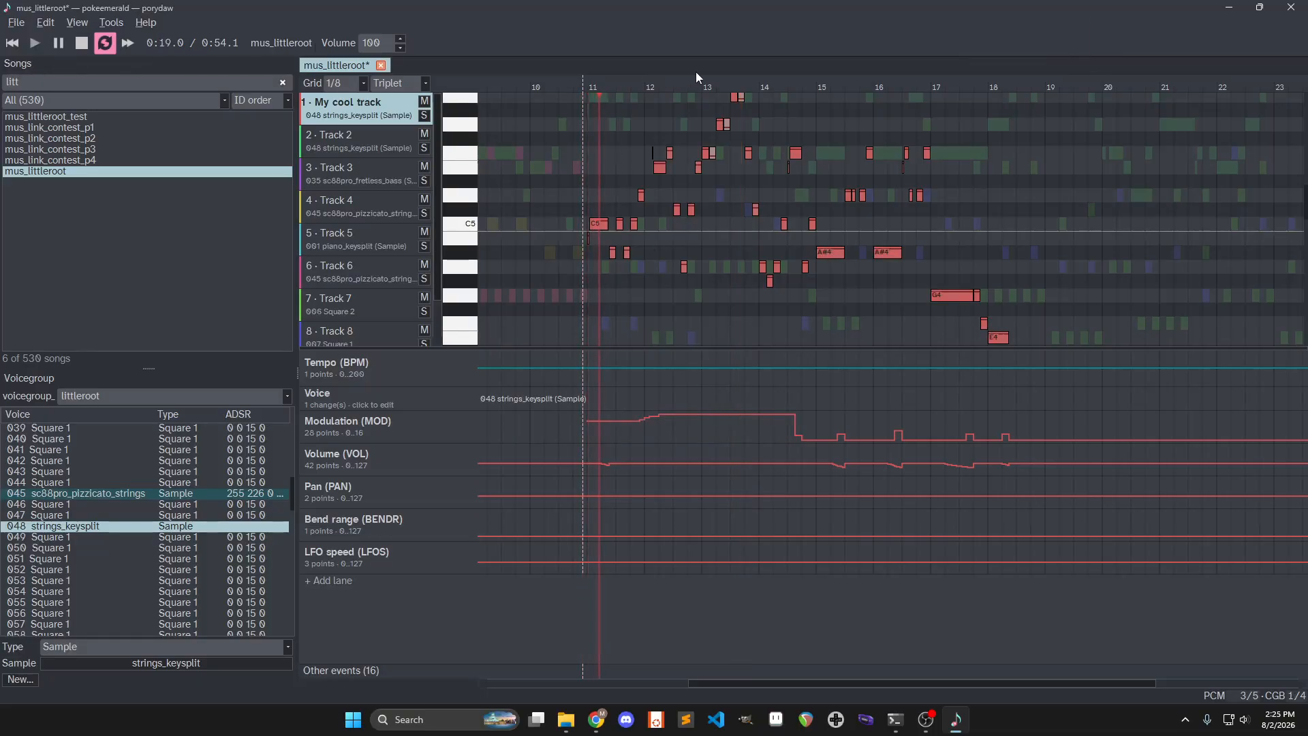
left_click(424, 116)
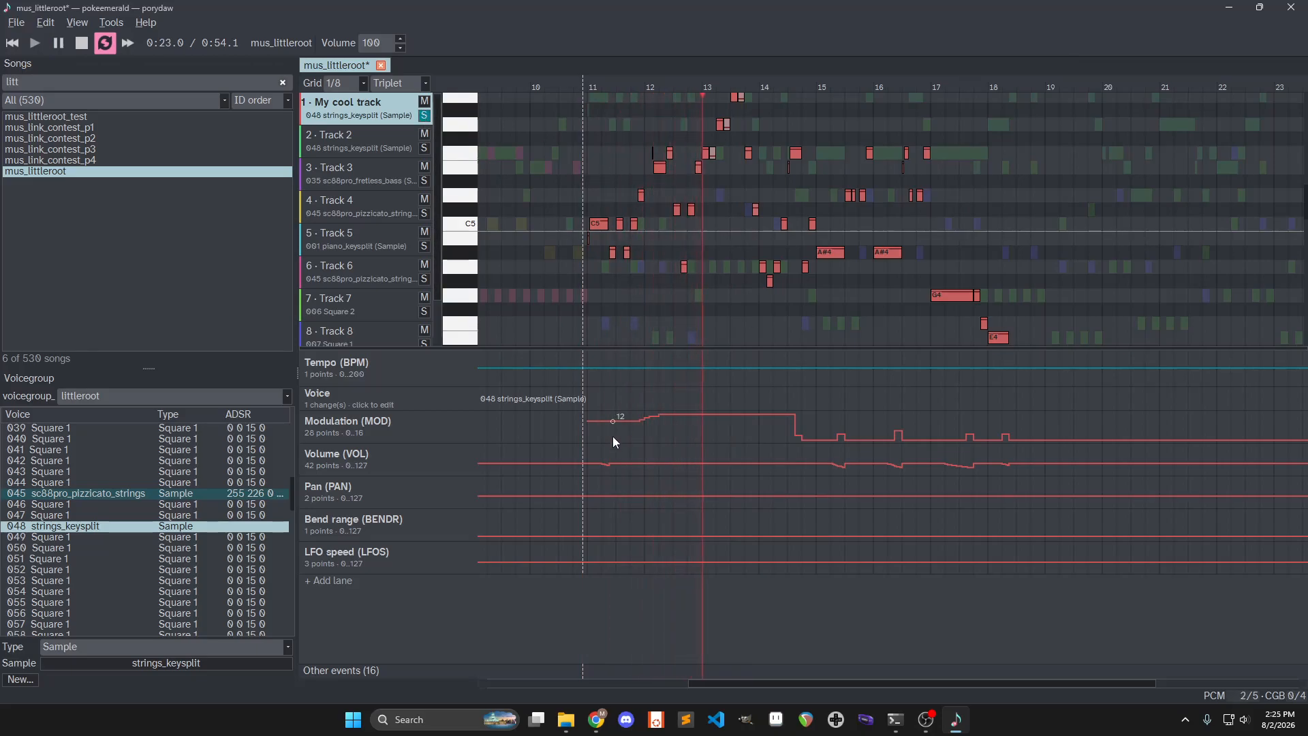
key("ctrl+z")
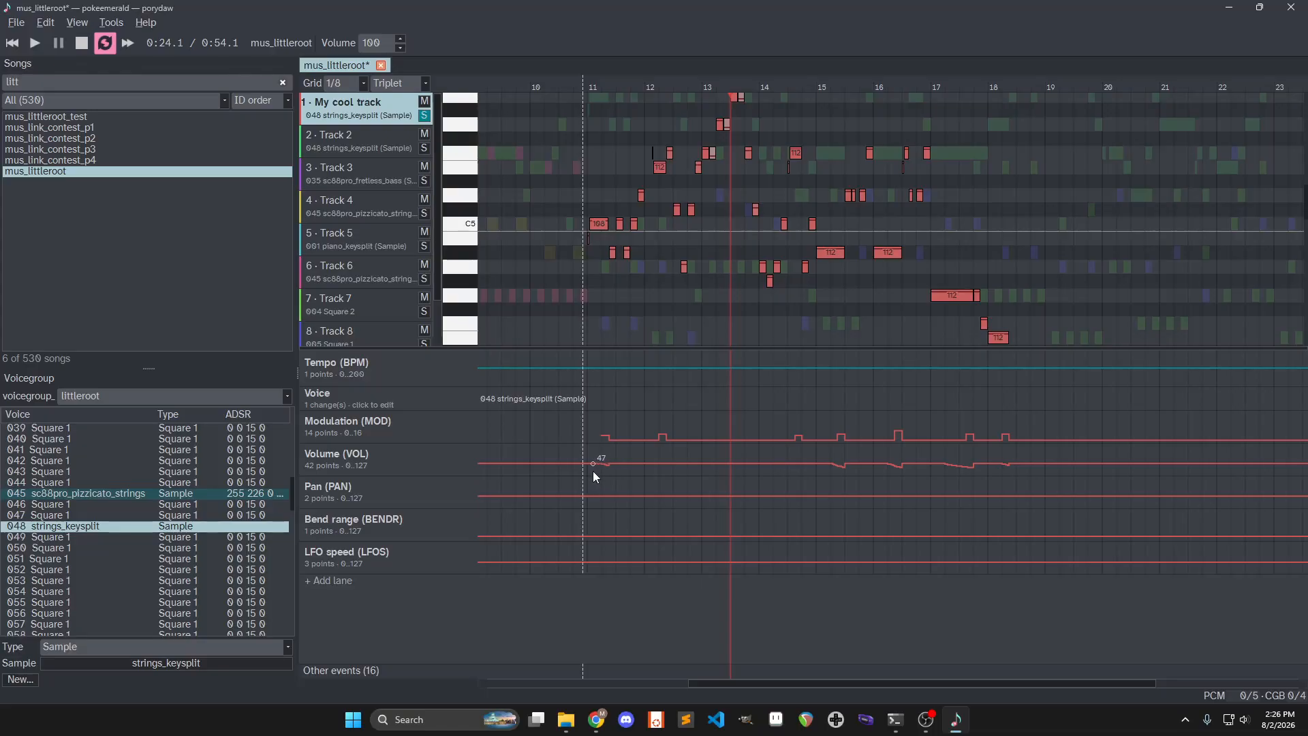
In an enlarged Volume lane, draw a straight rising ramp from bar 11 to late bar 12 and place the playhead just before it
scroll(593, 471, "up", 1)
left_click_drag(589, 473, 591, 521)
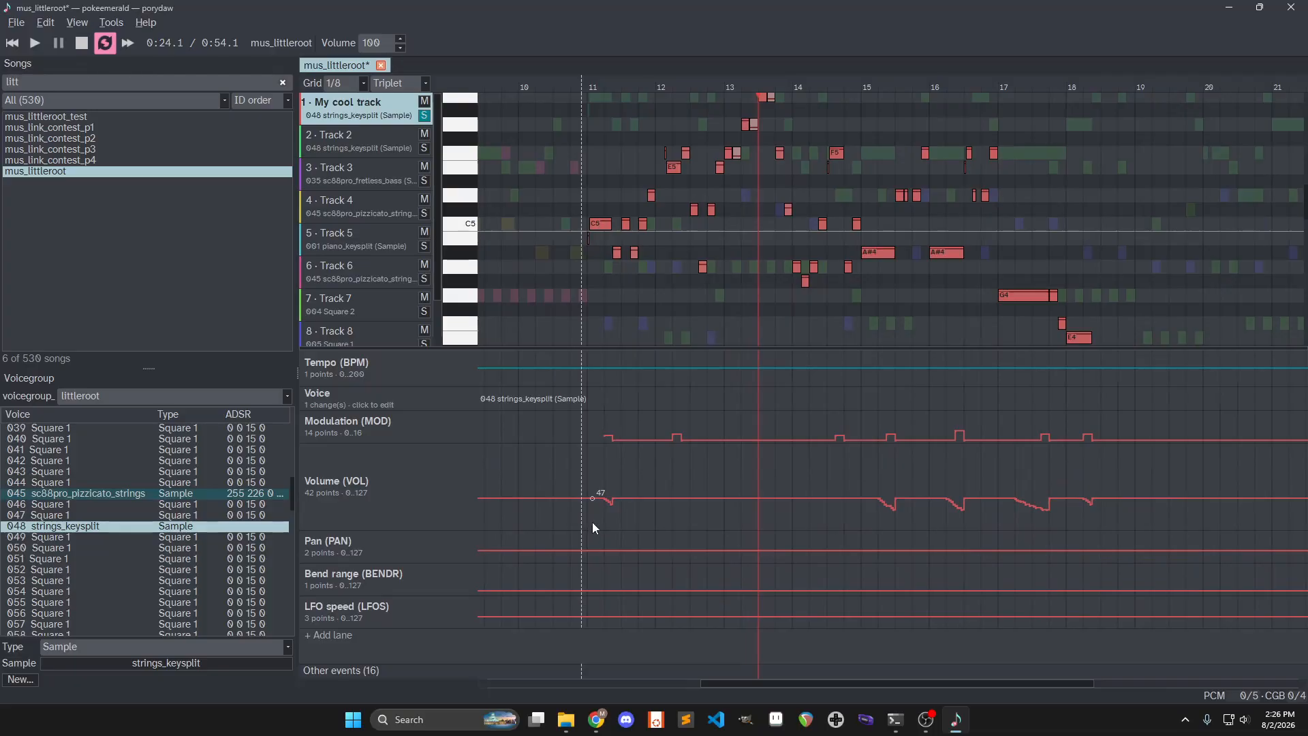
key("shift")
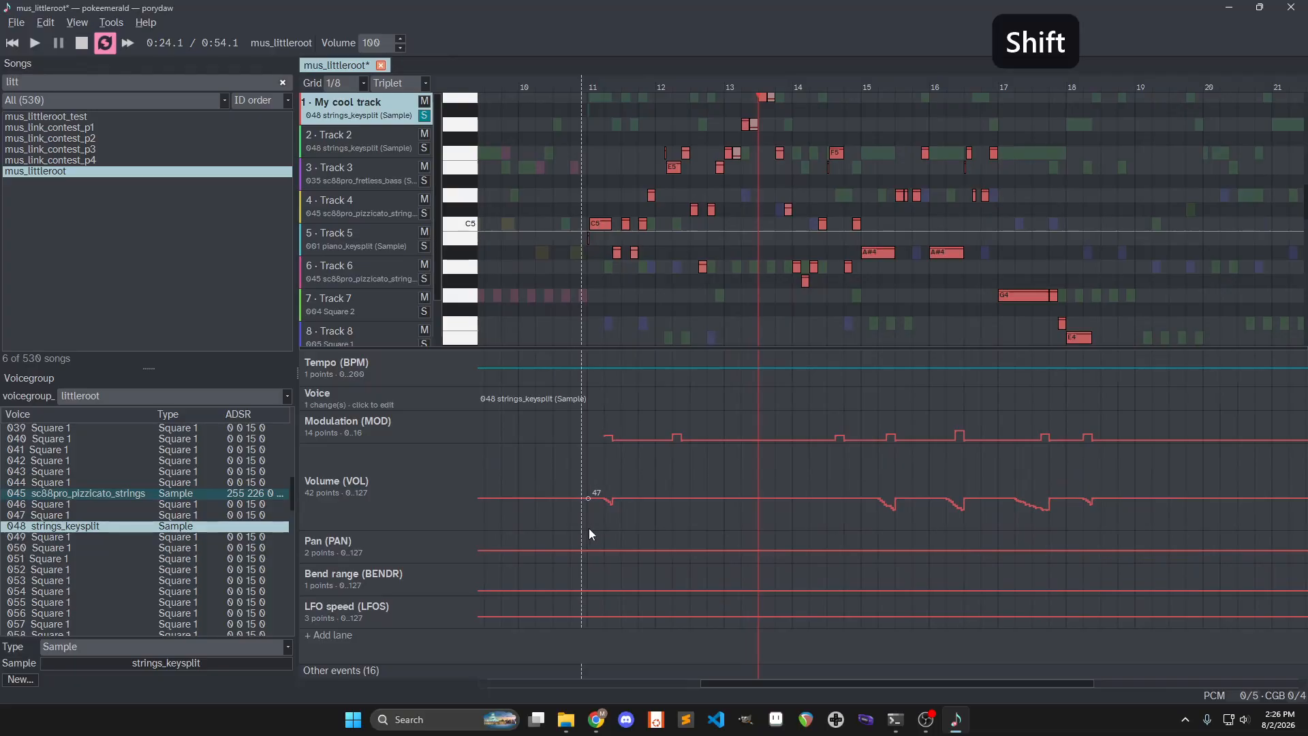
left_click(588, 529, "shift")
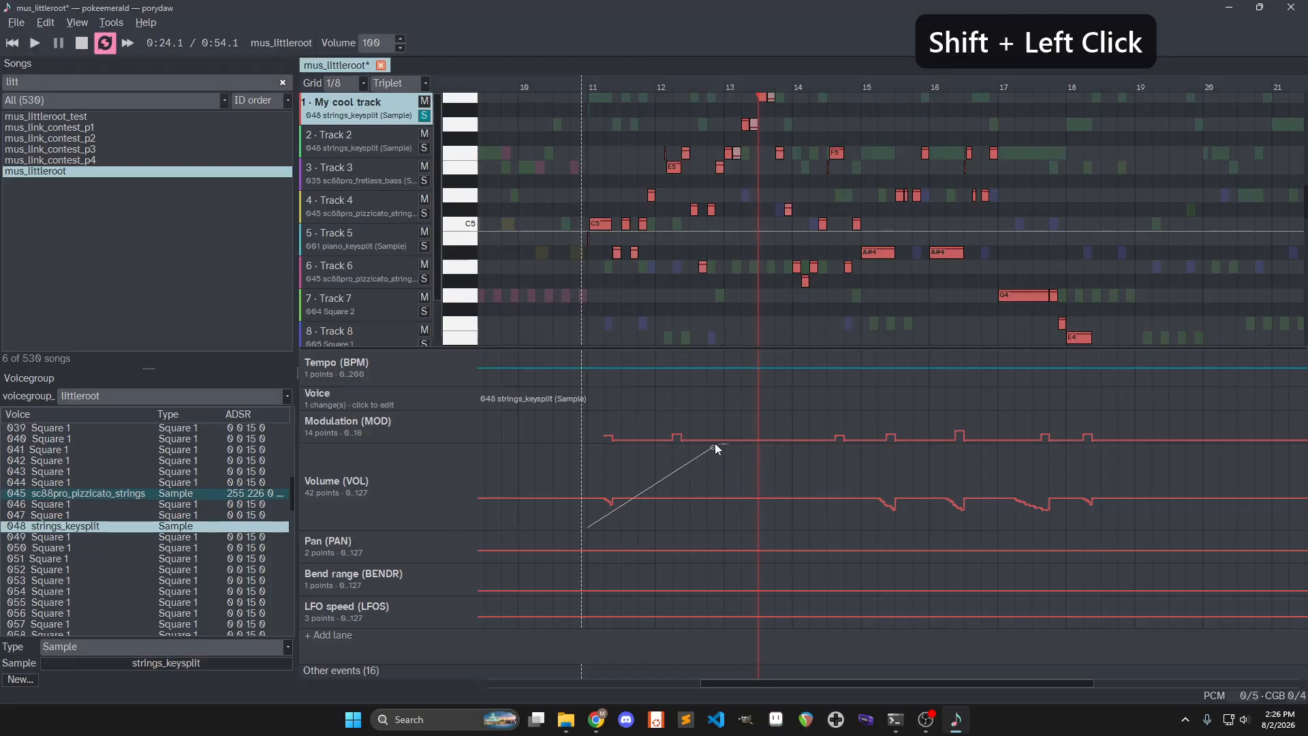
left_click(714, 443)
left_click(574, 89)
scroll(632, 521, "up", 2)
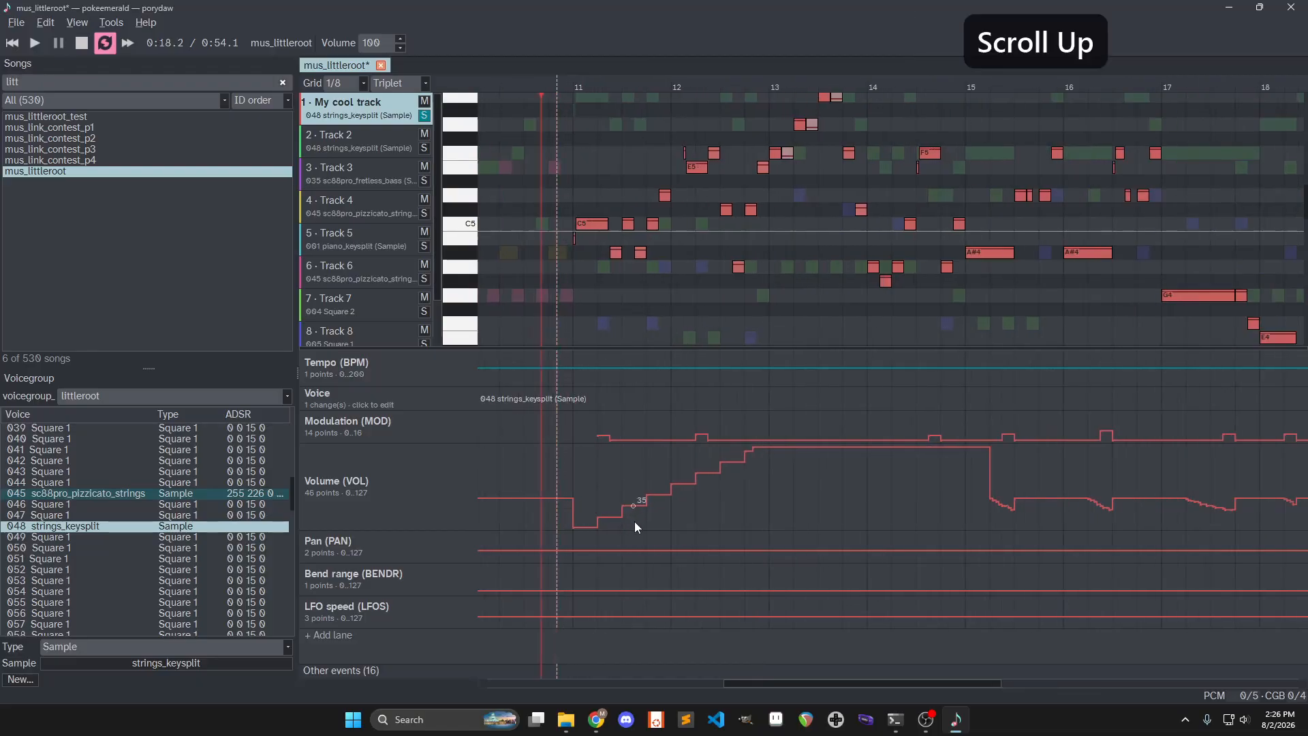
Redraw the rising Volume ramp as a straight line with finer steps from bar 11 to late bar 12, and play it
scroll(613, 526, "up", 2)
left_click(517, 526, "shift")
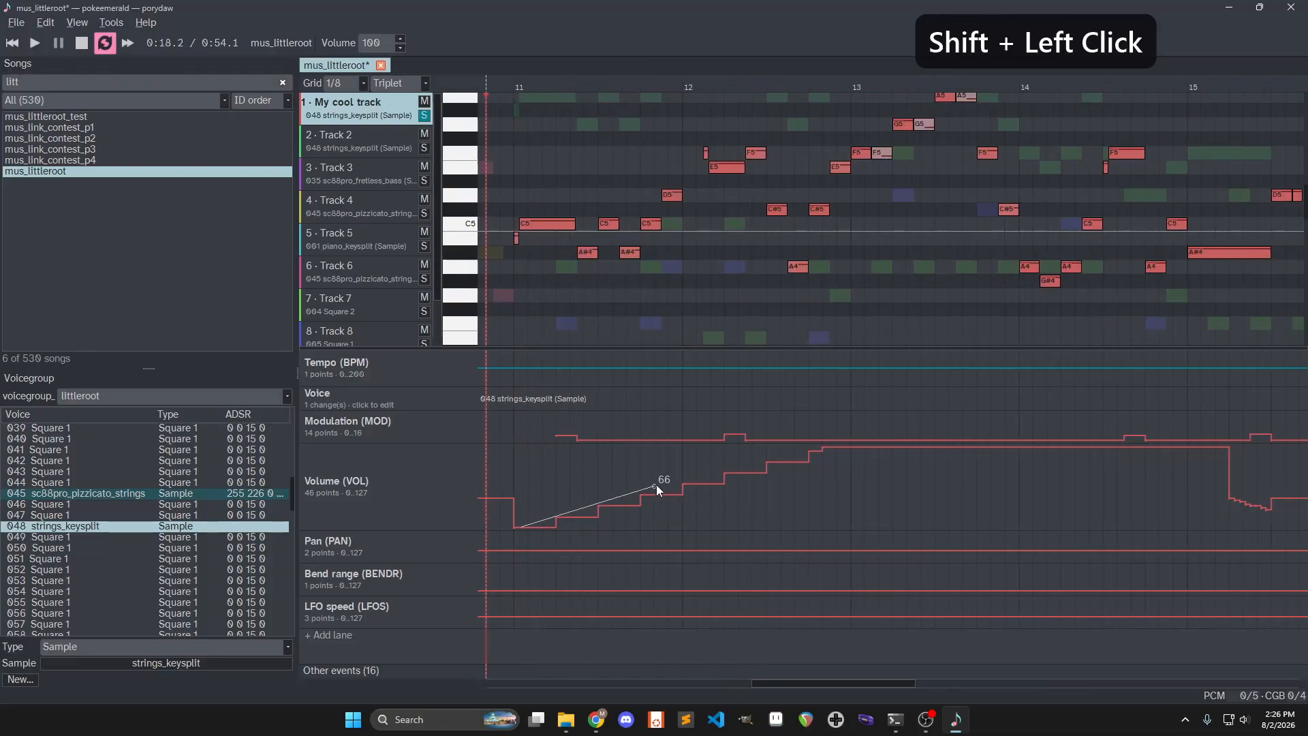
left_click(816, 447)
key("space")
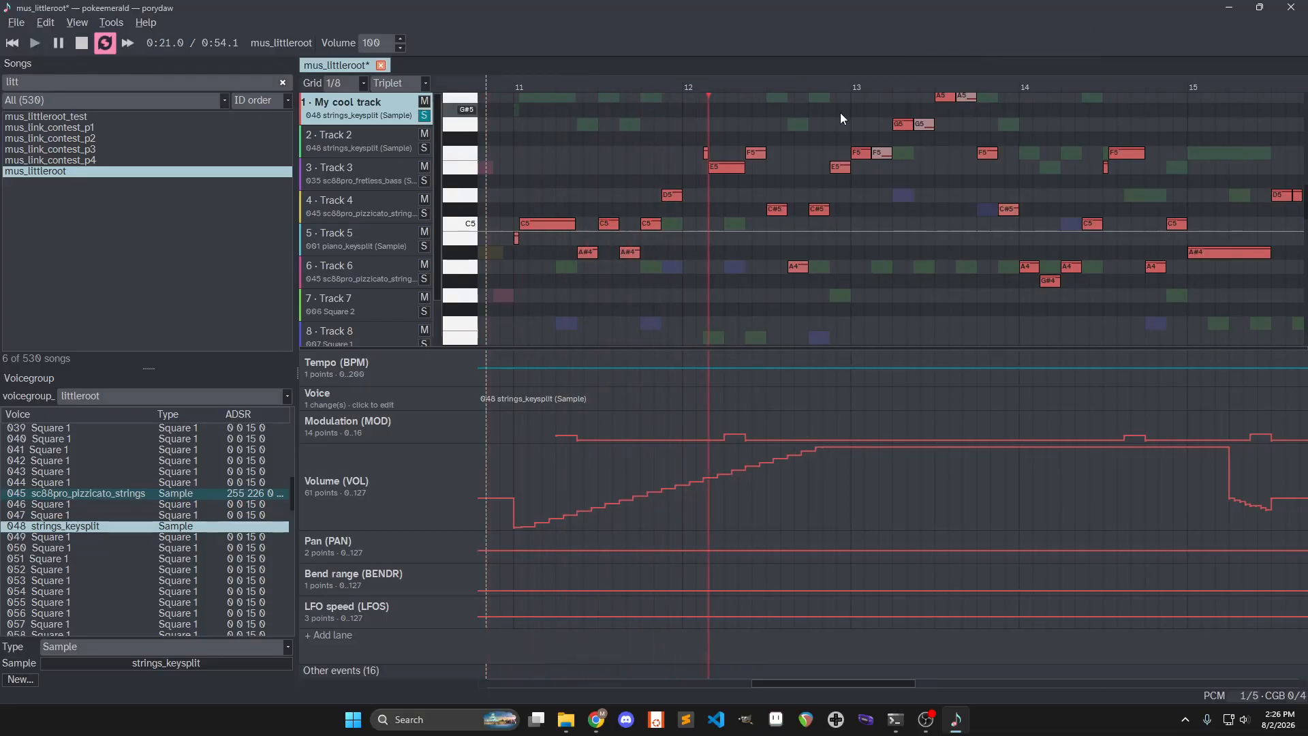
Stop playback and undo both volume ramps
key("space")
key("ctrl+z")
key("ctrl+z")
scroll(613, 409, "down", 2)
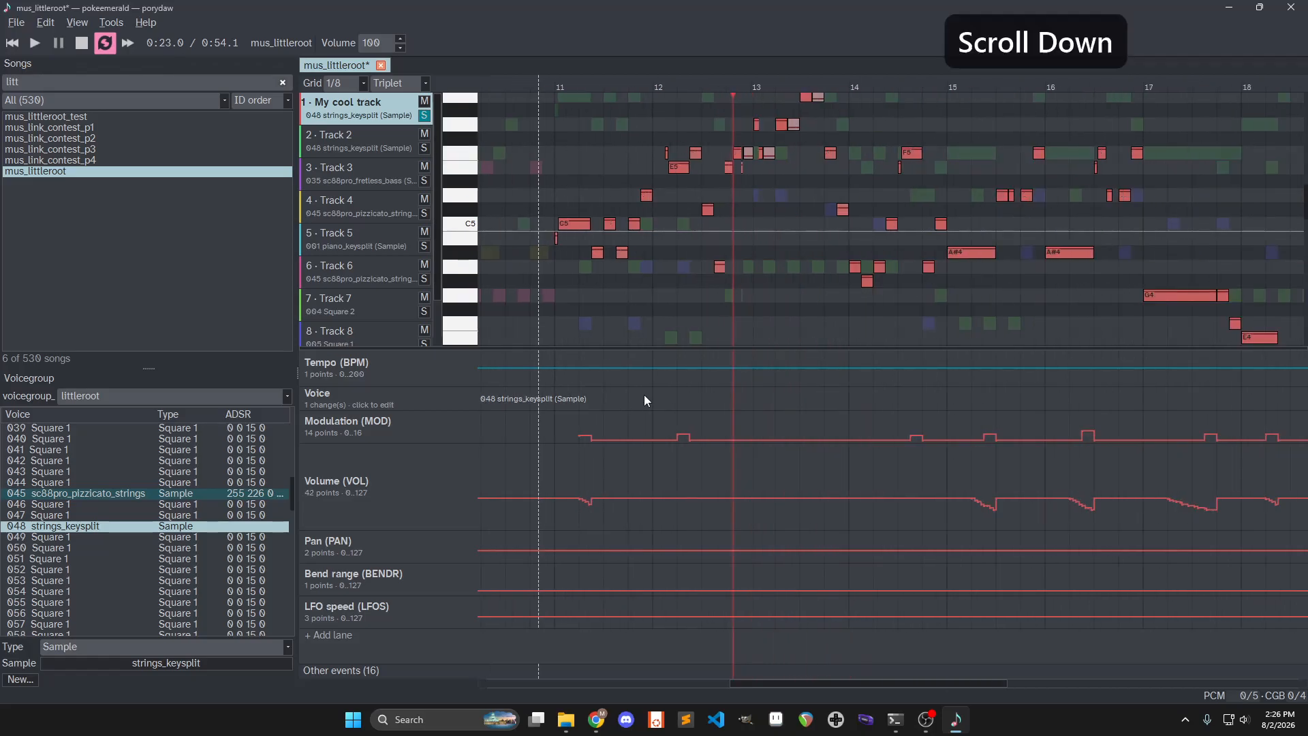
scroll(645, 395, "down", 1)
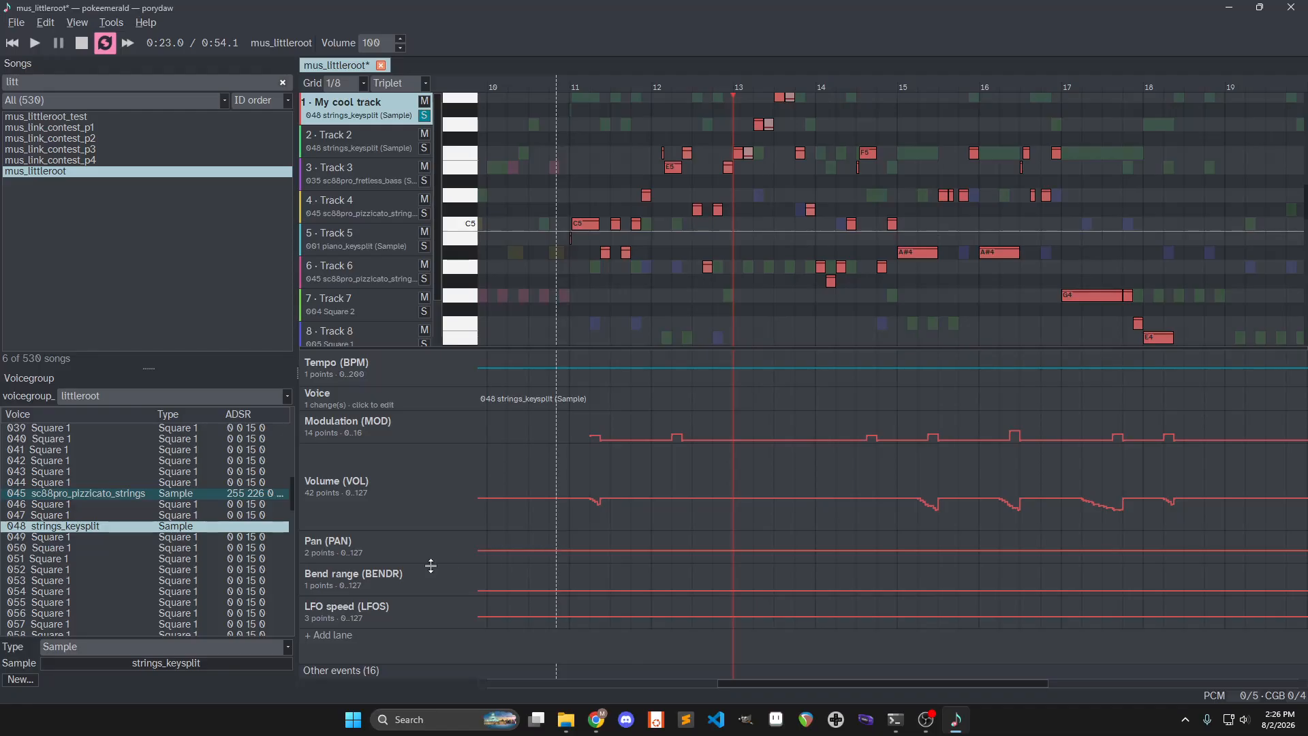
Add a Pitch bend (BEND) automation lane to My cool track
left_click(339, 638)
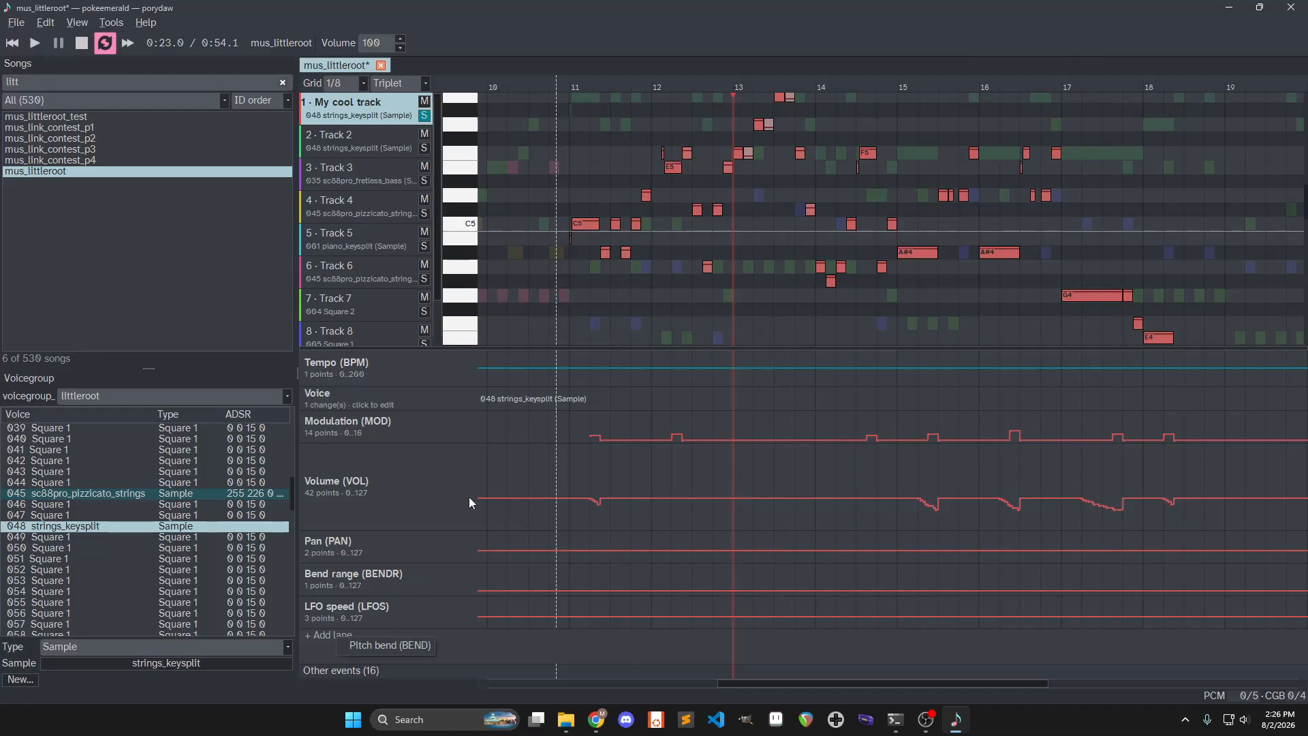
left_click(352, 647)
scroll(452, 594, "down", 1)
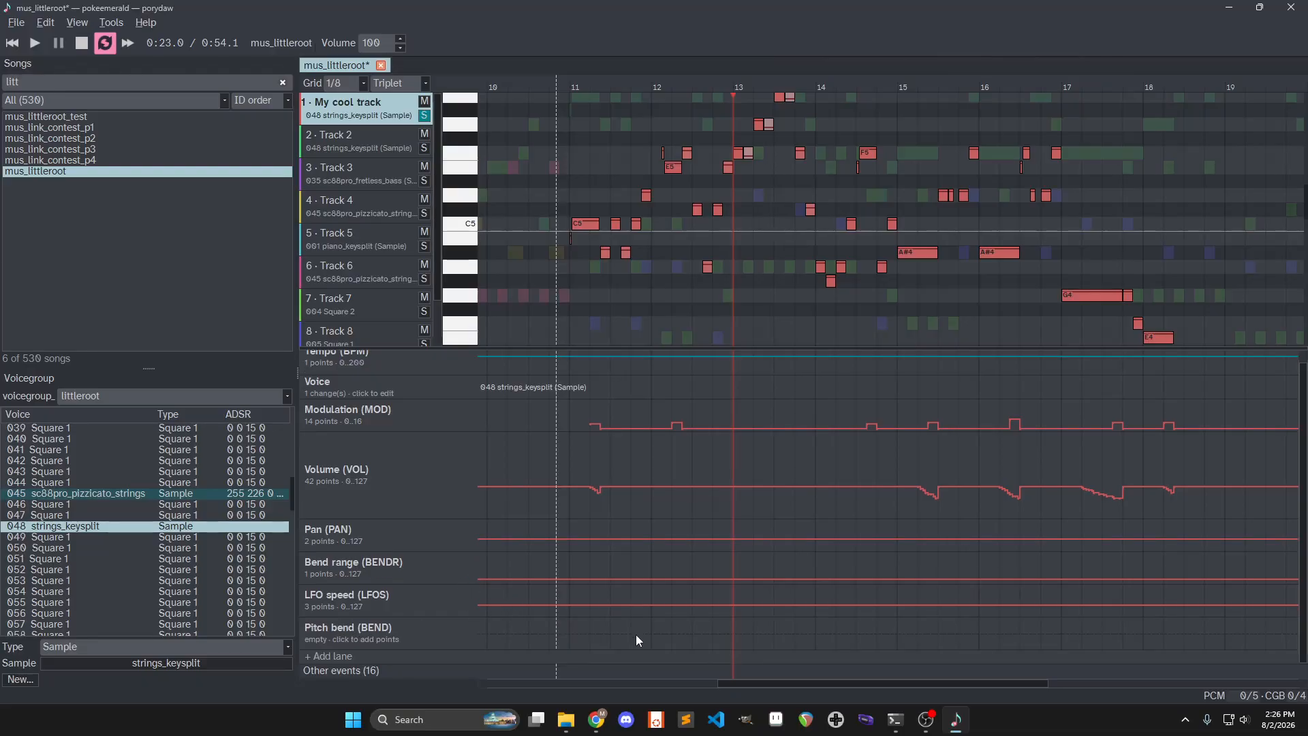
Try a short freehand pitch bend curve from late bar 11 into bar 12, playing from mid bar 11 before undoing it
left_click_drag(638, 634, 685, 628)
left_click(623, 85)
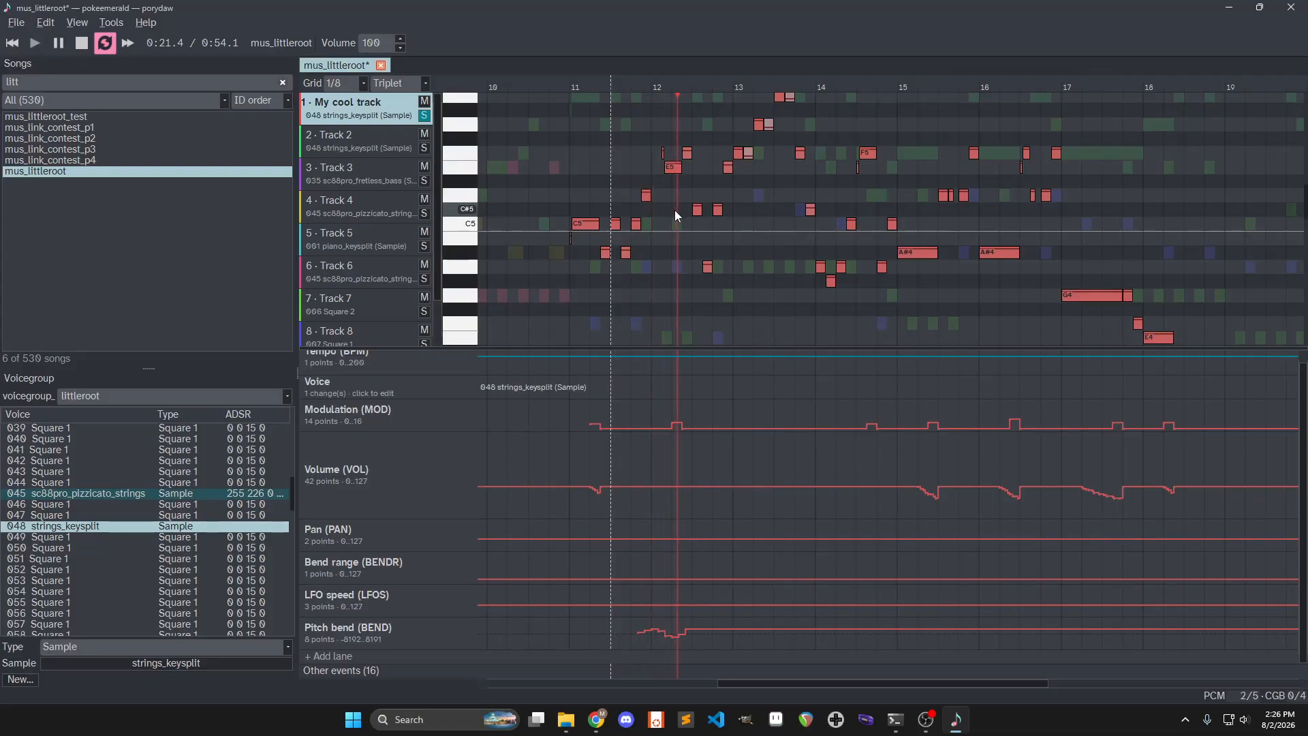
key("space")
key("ctrl+z")
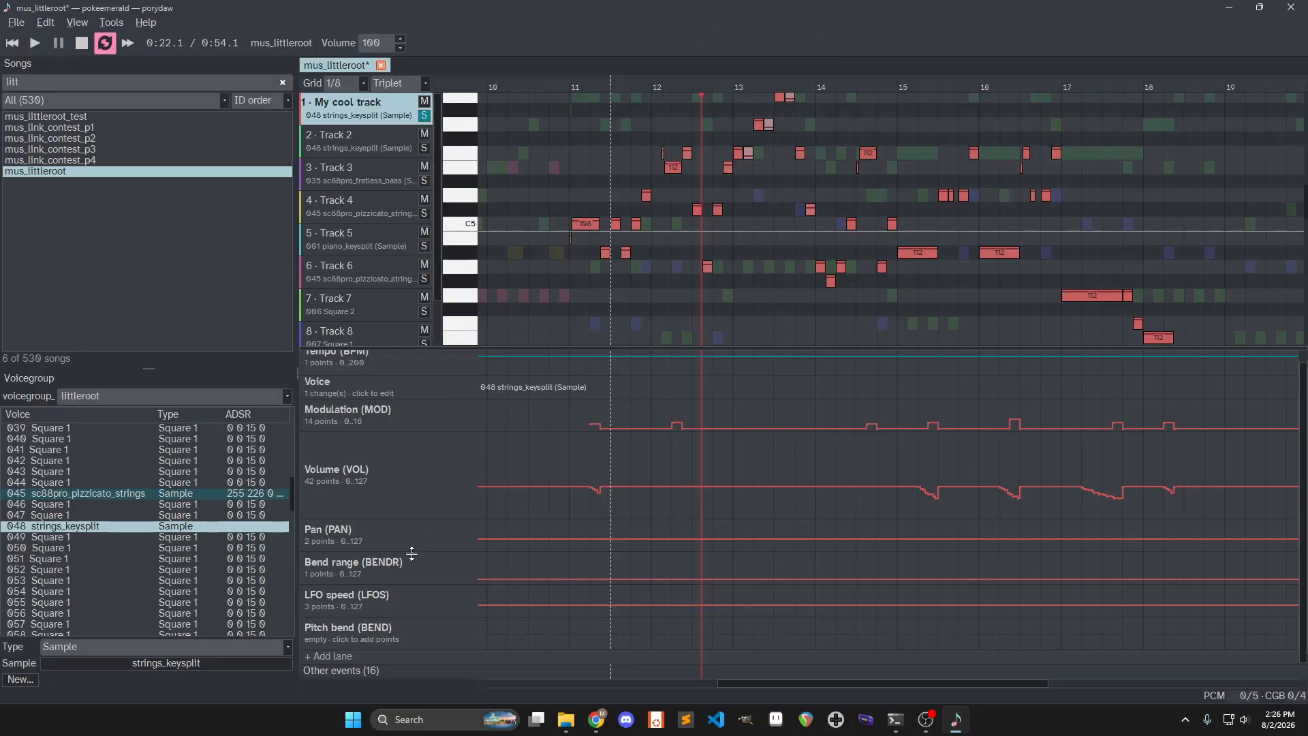
Copy the volume dip in bar 11 and paste it in late bar 11, late bar 12 and early bar 13
right_click(405, 528)
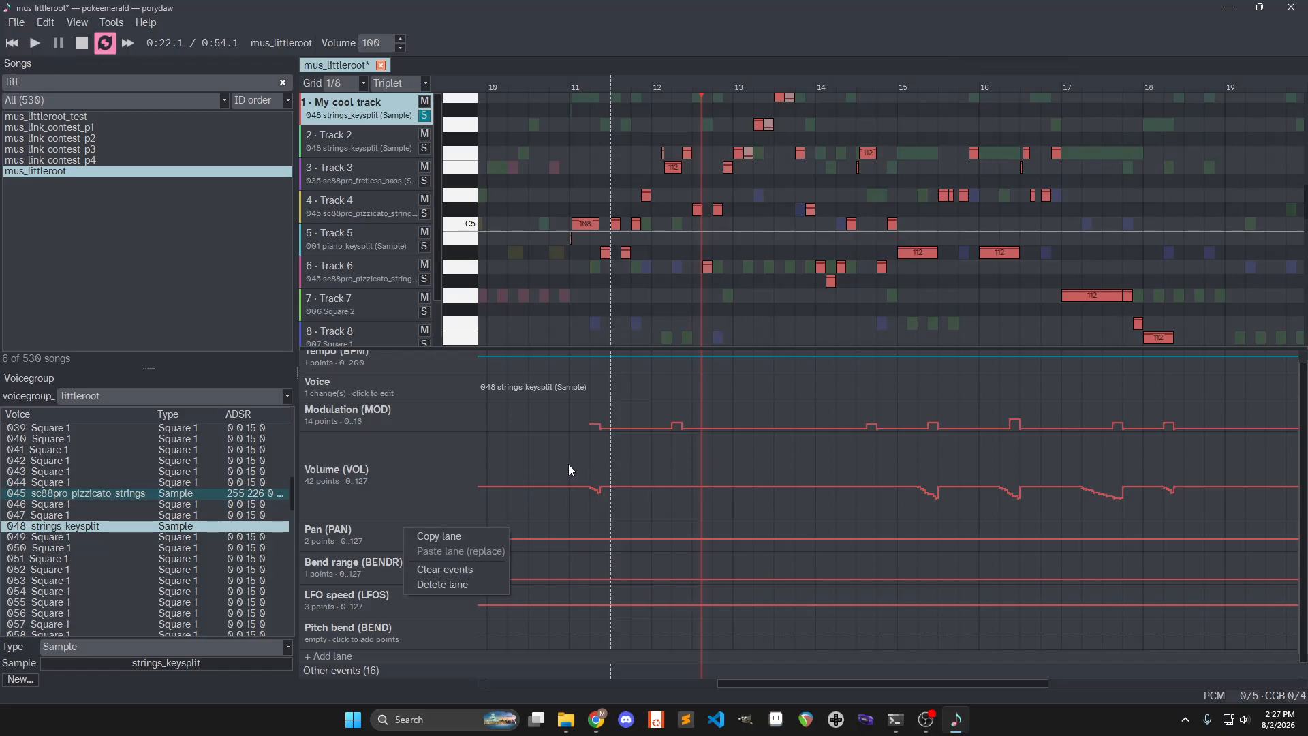
left_click_drag(580, 472, 601, 501)
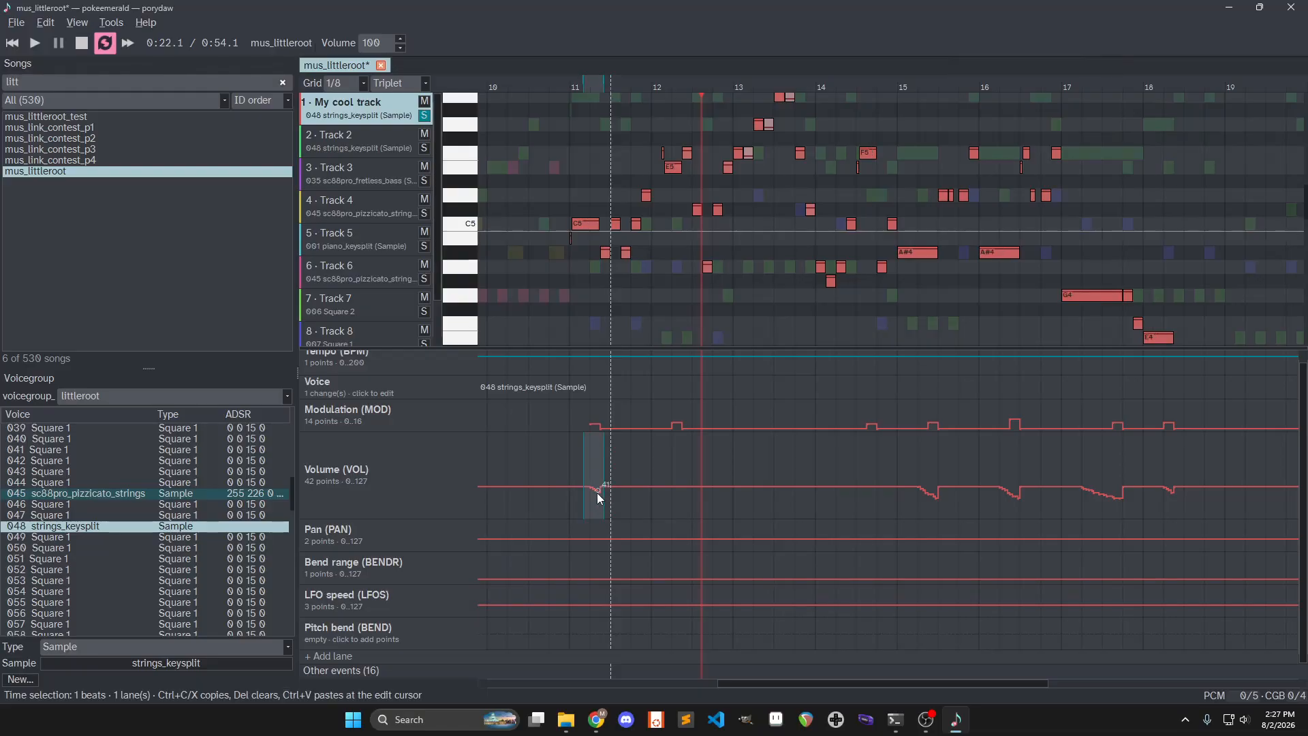
key("ctrl+c")
left_click(631, 85)
key("ctrl+v")
left_click(710, 90)
key("ctrl+v")
left_click(747, 85)
key("ctrl+v")
Undo the pasted volume dips
key("ctrl+z")
key("ctrl+z")
key("ctrl+z")
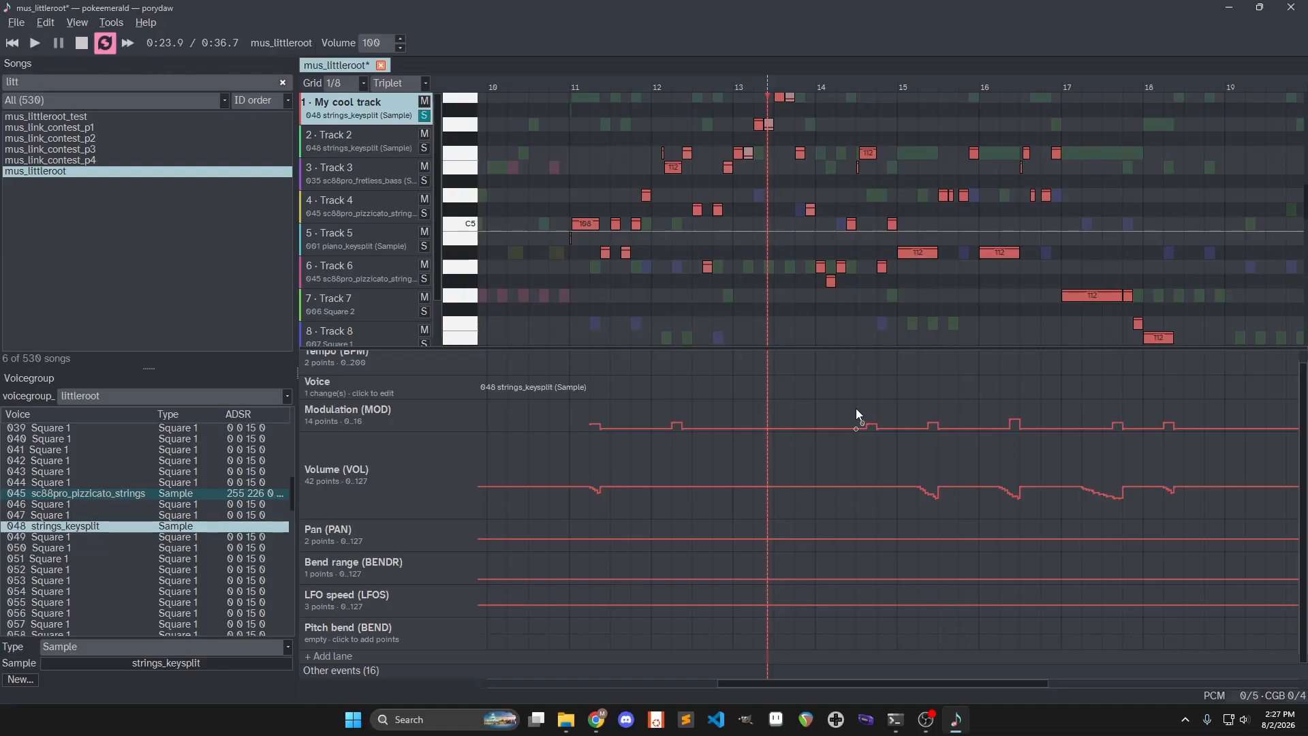
Copy the Modulation and Volume automation from mid bar 14 to mid bar 15 and paste it four times in a row from bar 17
left_click_drag(855, 407, 940, 493)
key("ctrl+c")
left_click(1061, 84)
key("ctrl+v")
key("ctrl+v")
key("ctrl+v")
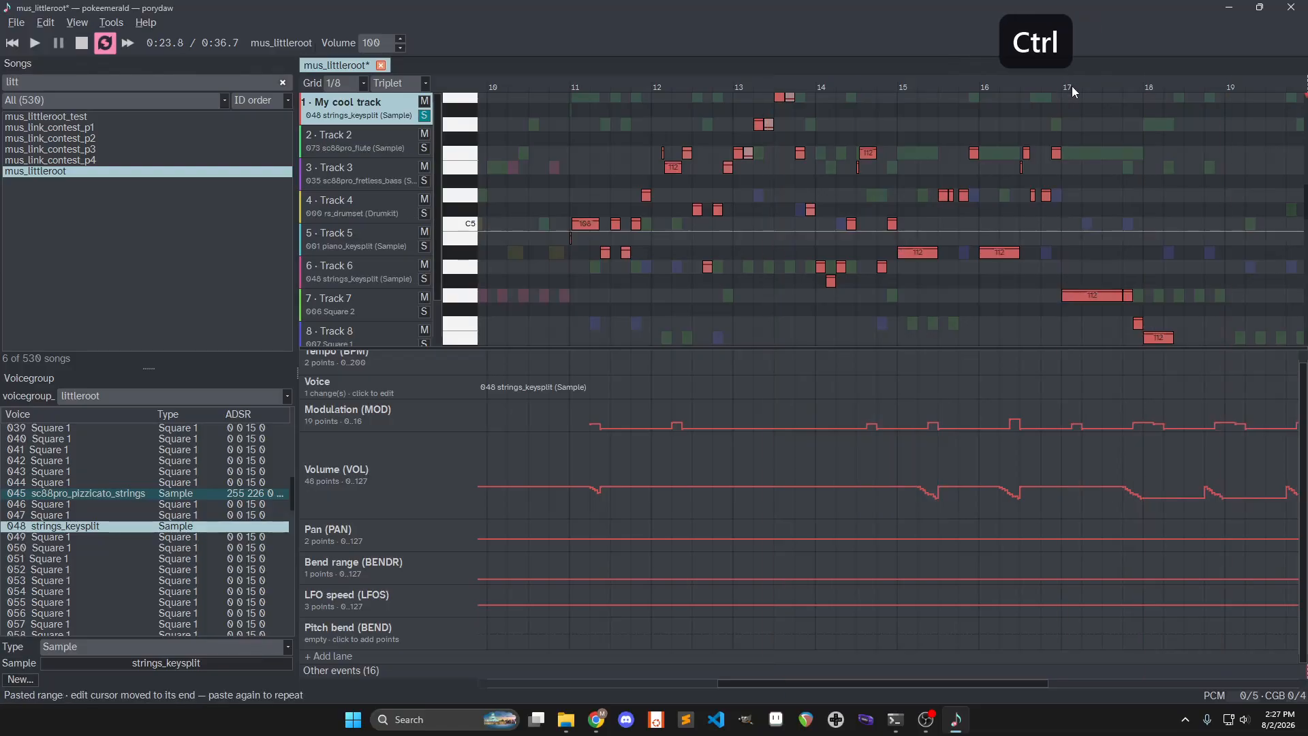
key("ctrl+v")
Undo the repeated pastes of the Modulation and Volume range
key("ctrl+z")
key("ctrl+z")
key("ctrl+z")
key("ctrl+z")
key("ctrl+z")
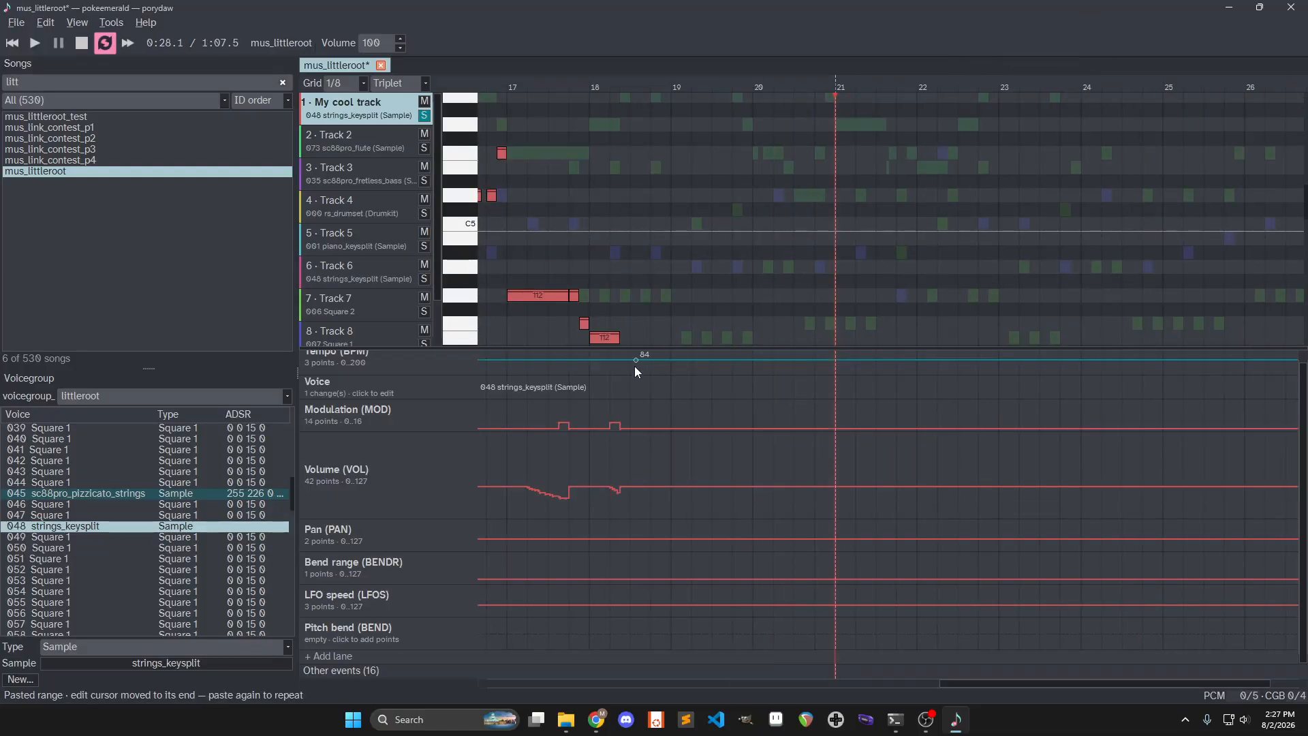
Enlarge the note editor and the voicegroup list, and bring the first voices of the littleroot voicegroup into view
left_click_drag(470, 350, 491, 483)
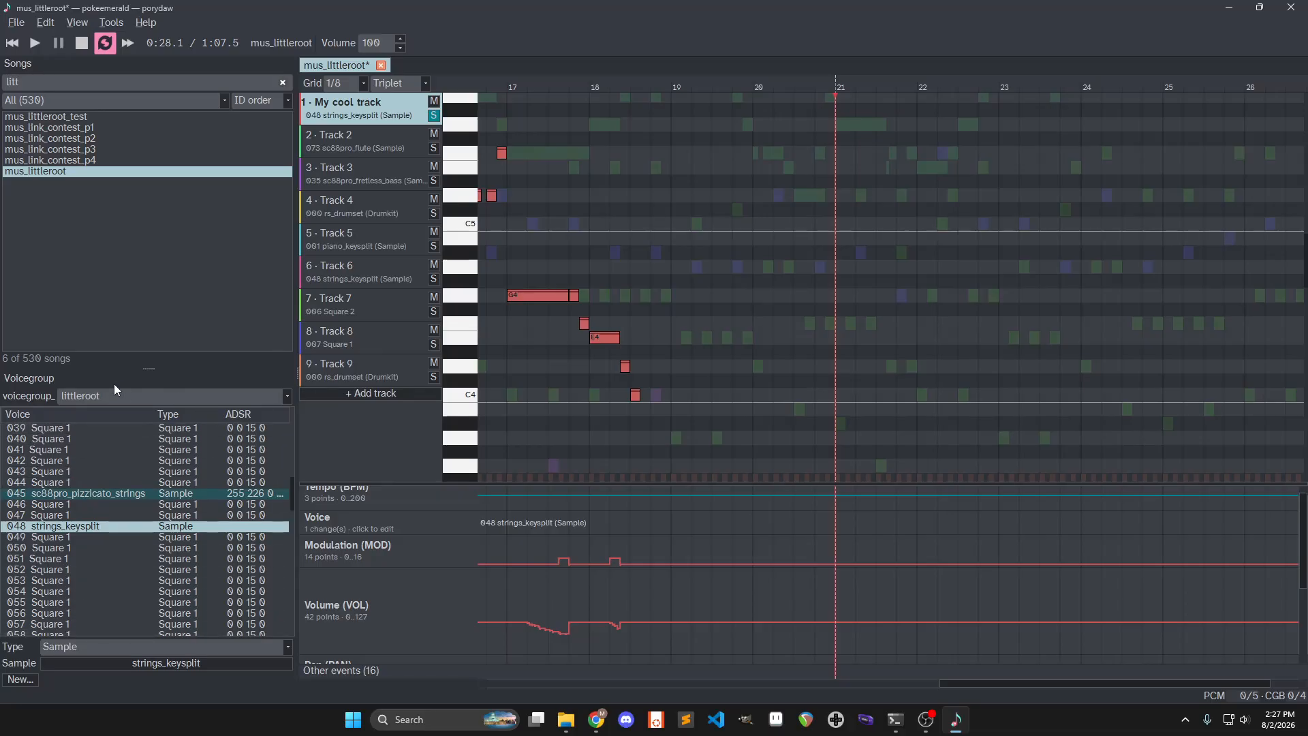
left_click_drag(146, 368, 155, 330)
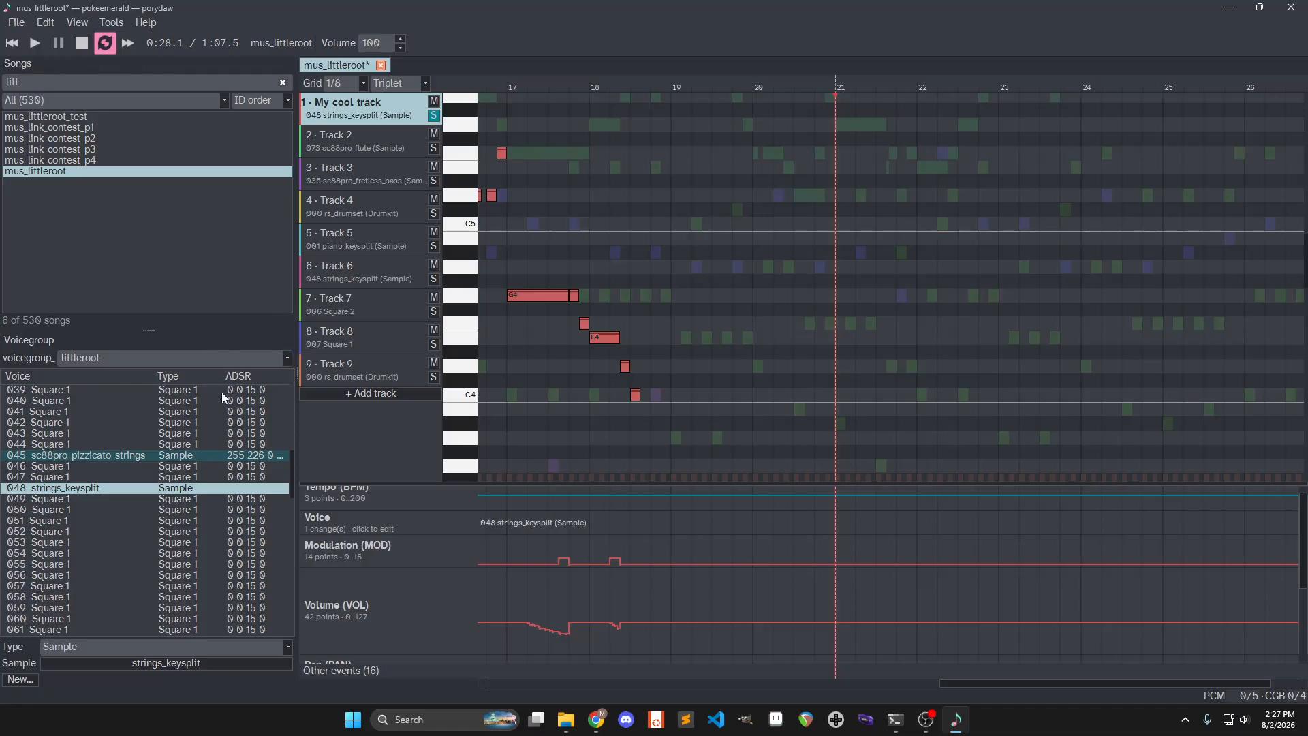
scroll(198, 440, "up", 13)
mouse_move(292, 391)
left_mouse_down()
mouse_move(301, 643)
mouse_move(290, 382)
left_mouse_up()
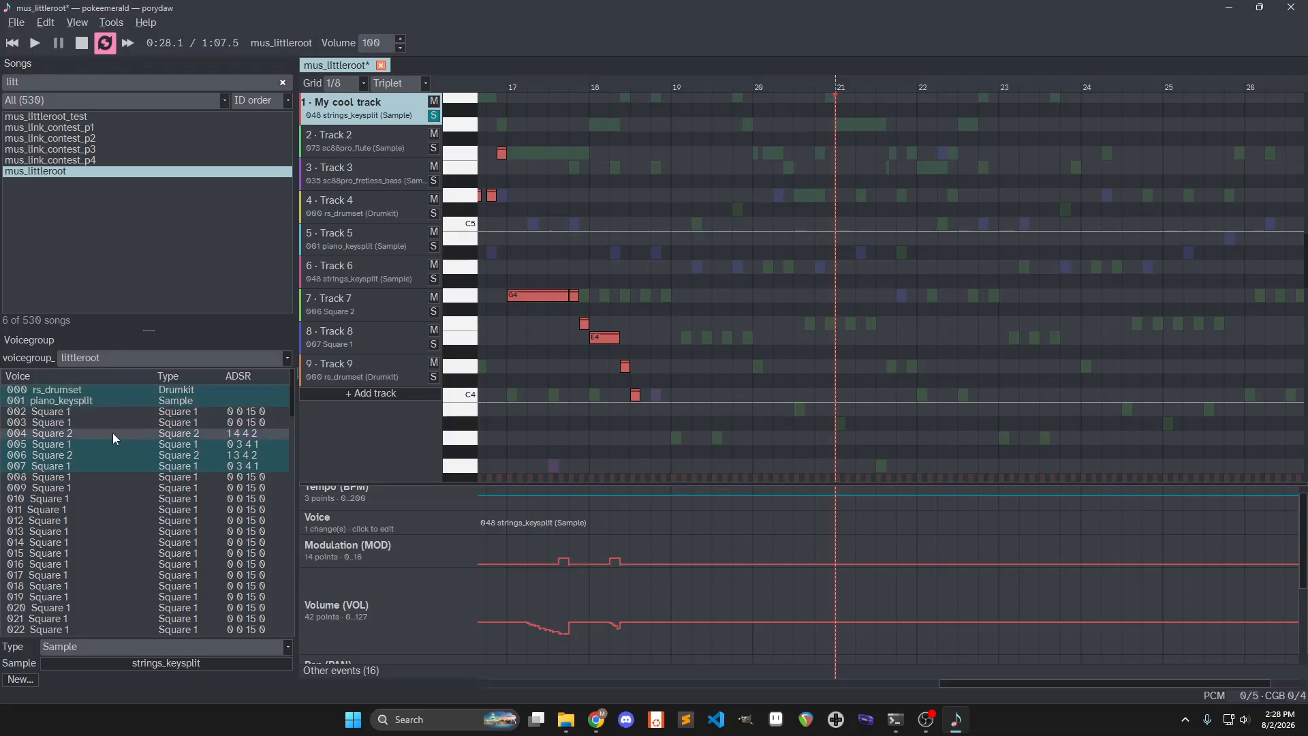
Look through the littleroot voice list and examine the settings of voice 052 Square 1
scroll(135, 449, "down", 10)
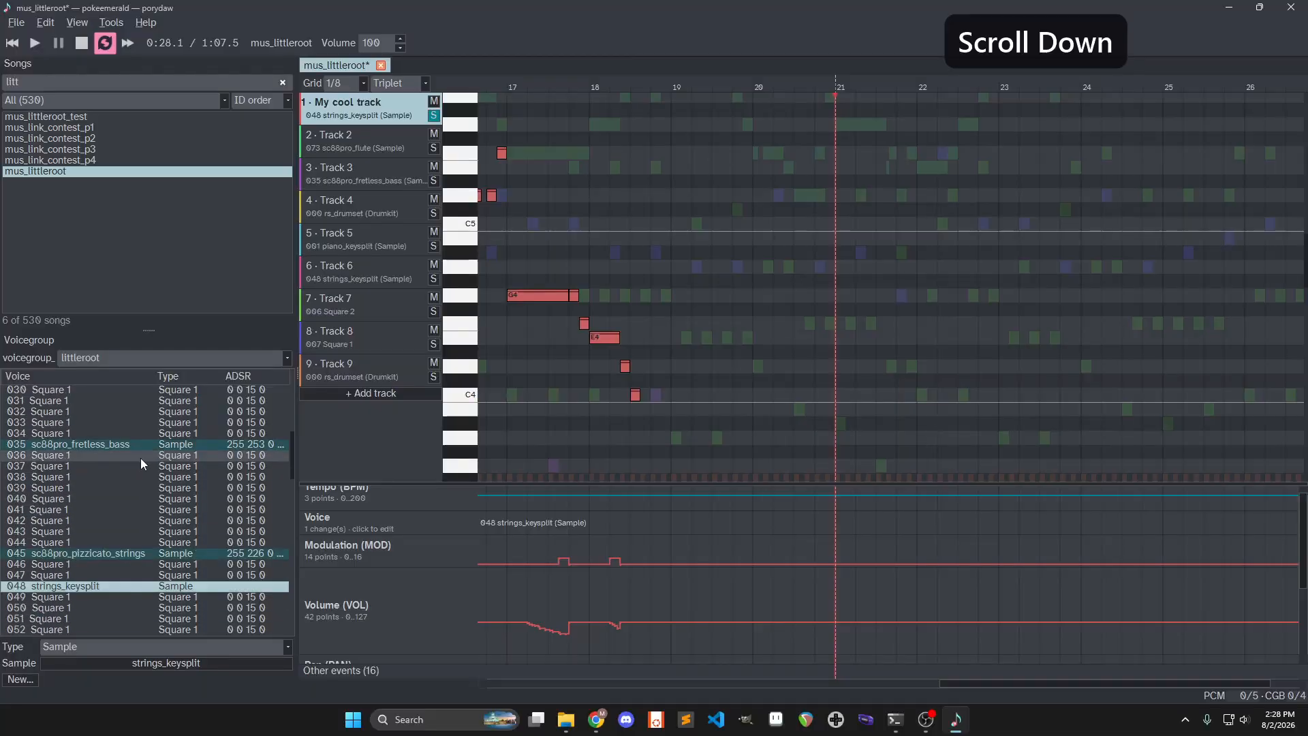
scroll(143, 446, "down", 5)
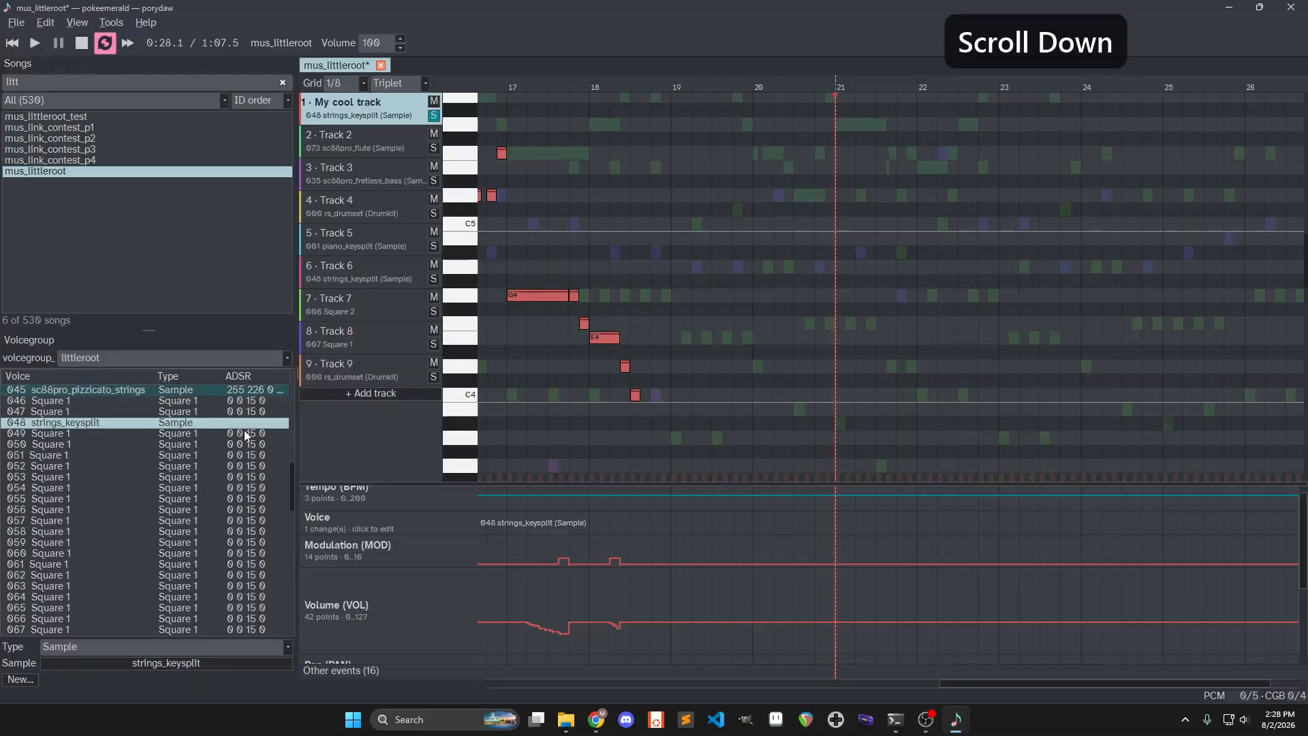
left_click(192, 469)
scroll(195, 417, "down", 3)
scroll(202, 439, "up", 10)
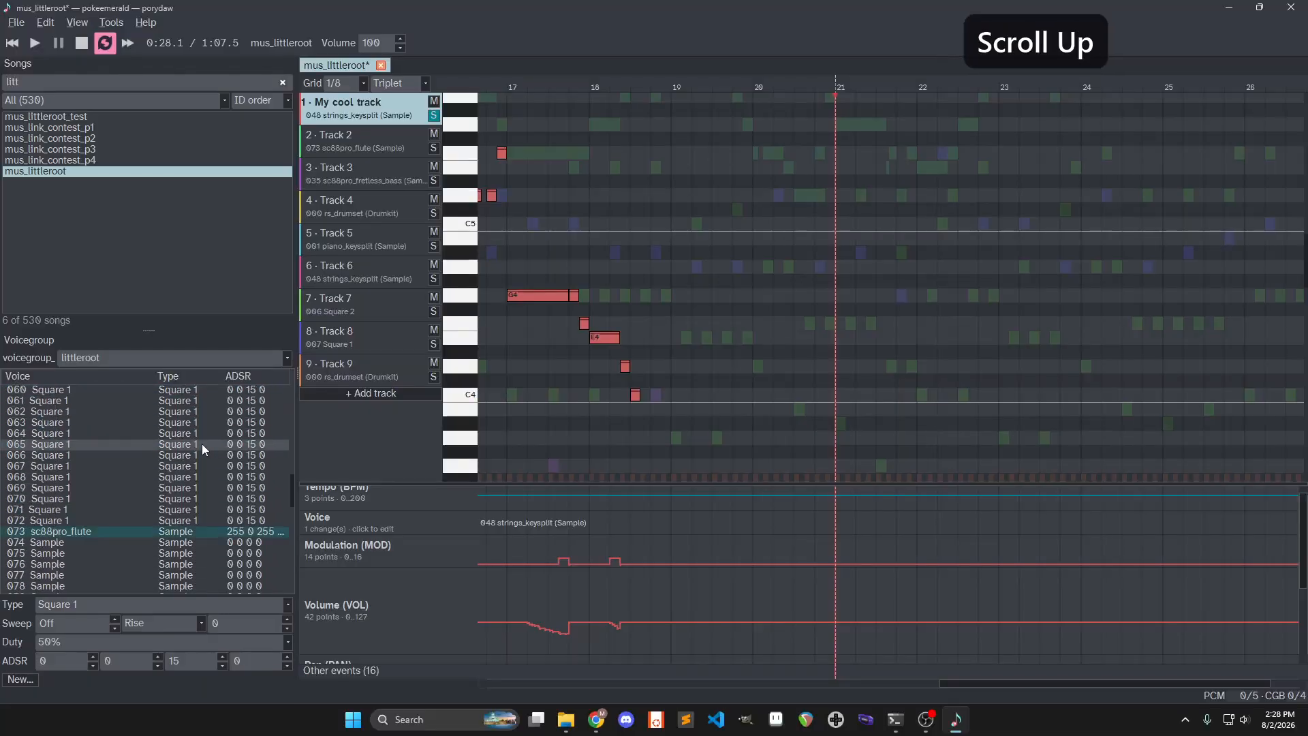
scroll(149, 449, "up", 9)
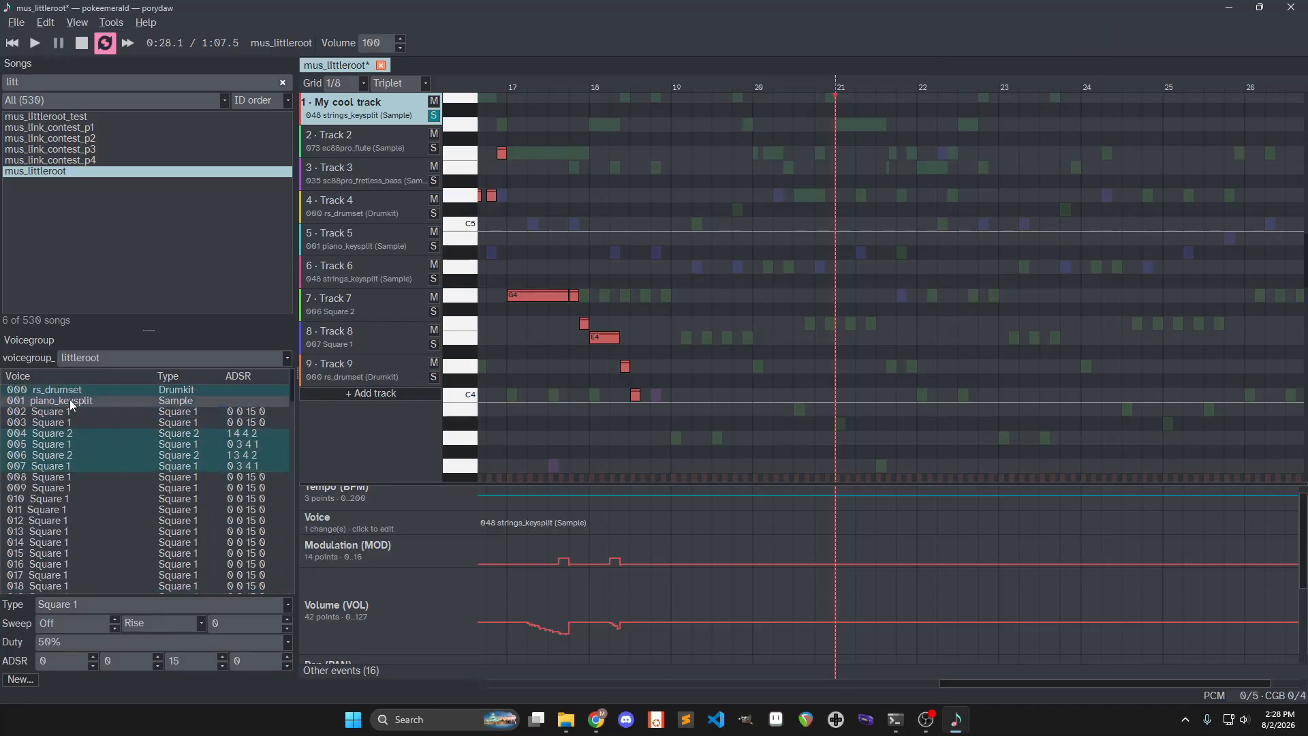
Examine the settings of voices 001 to 007 and of 035 sc88pro_fretless_bass
left_click(70, 399)
left_click(70, 411)
left_click(79, 422)
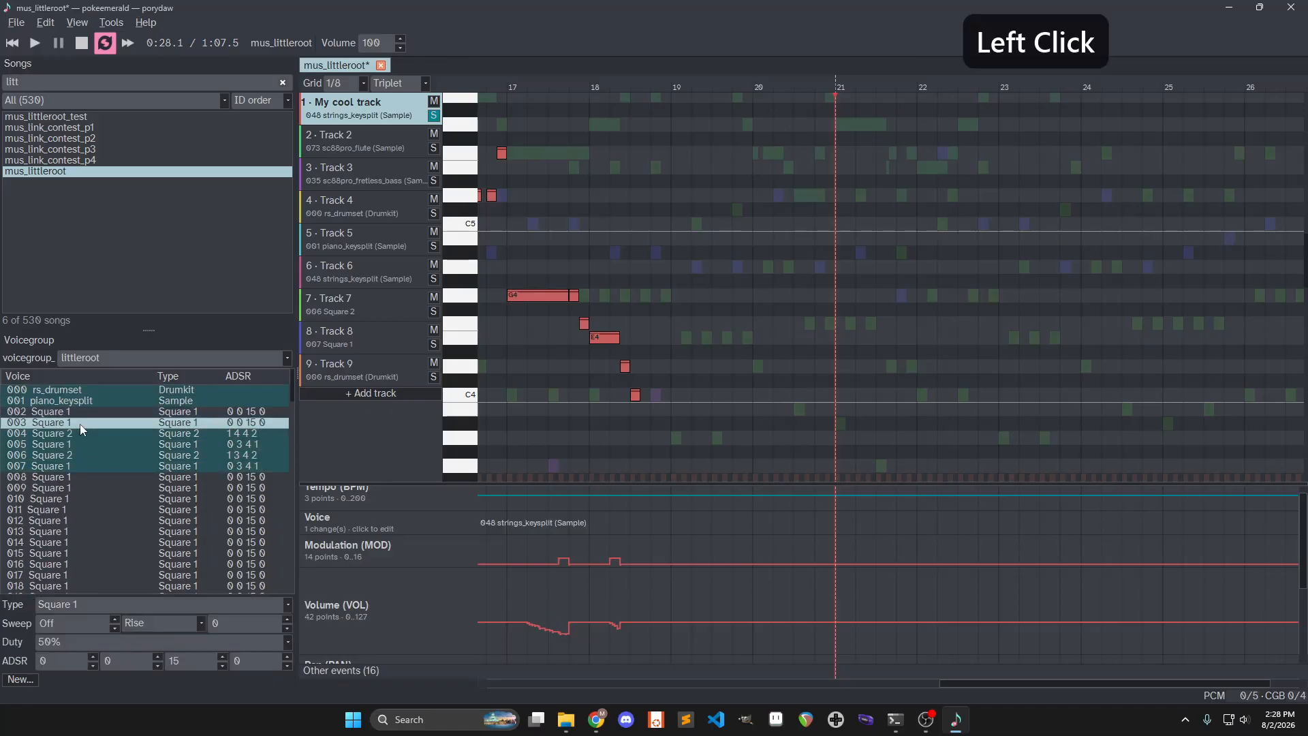
left_click(81, 433)
left_click(83, 447)
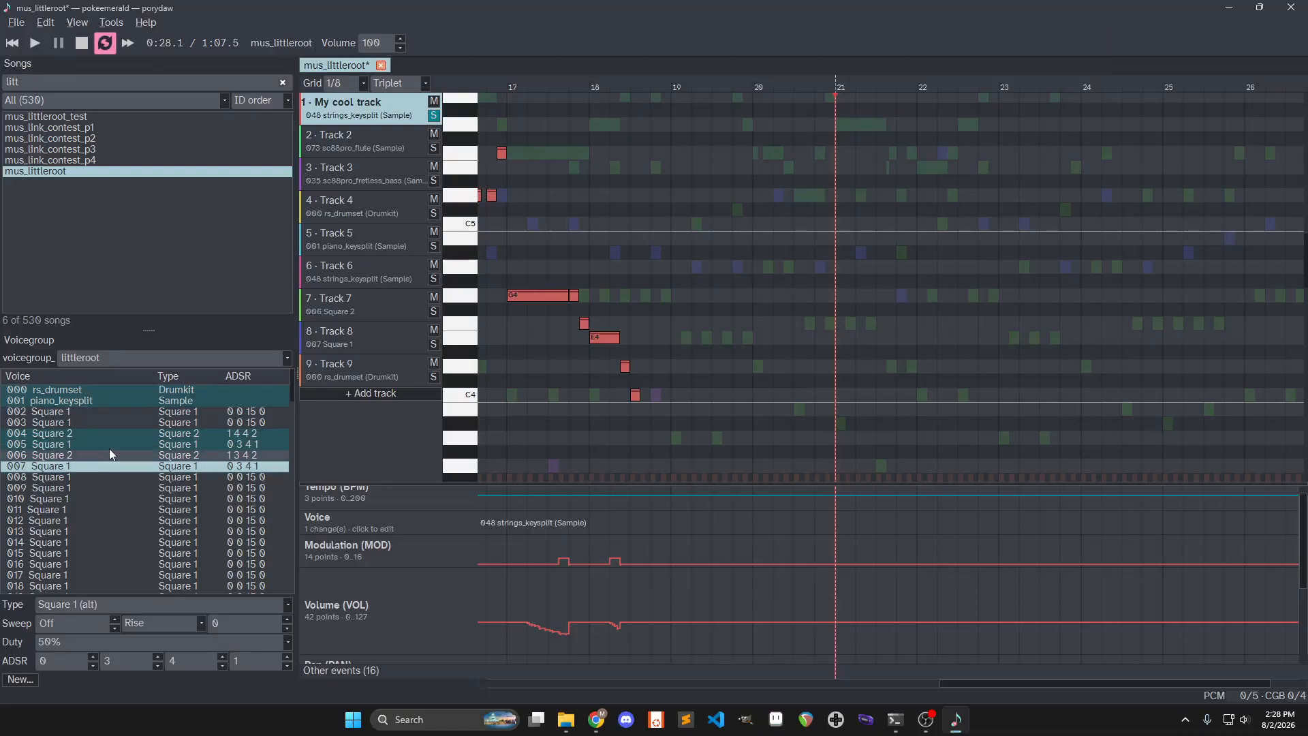
scroll(128, 473, "down", 10)
left_click(116, 444)
scroll(156, 444, "up", 10)
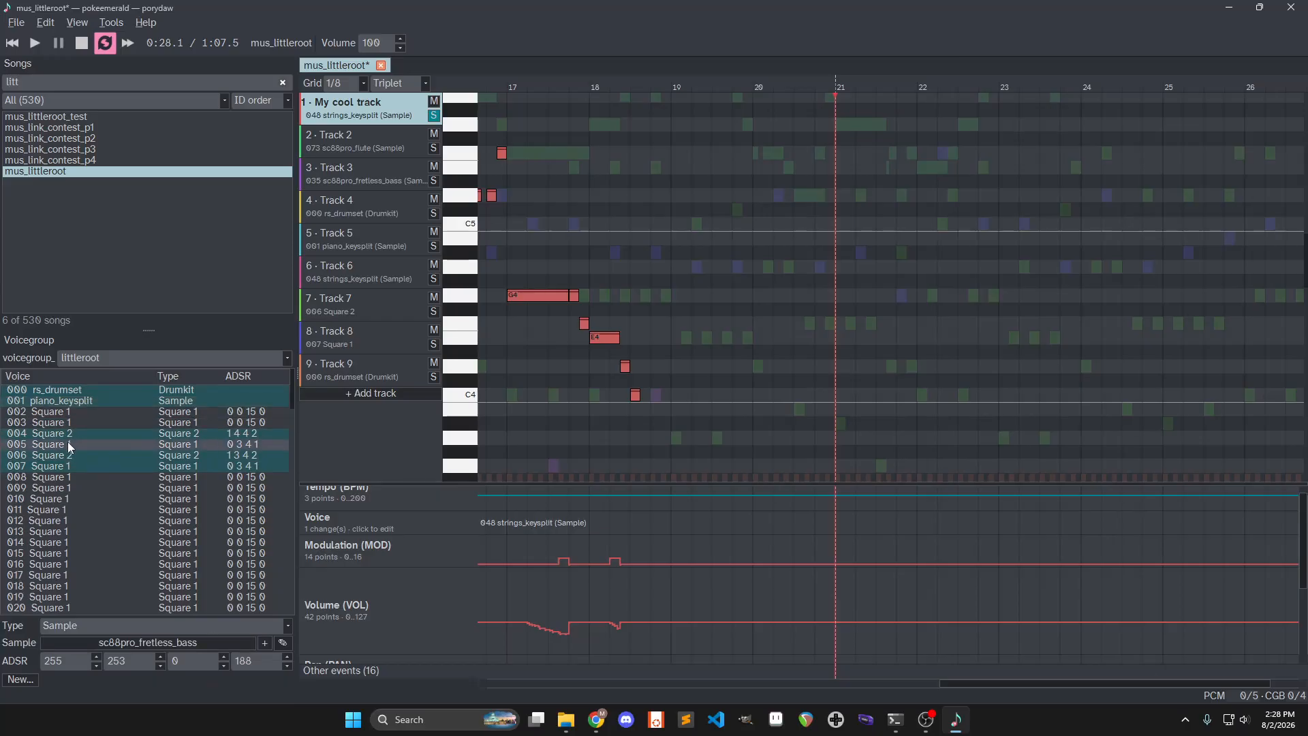
scroll(99, 435, "down", 9)
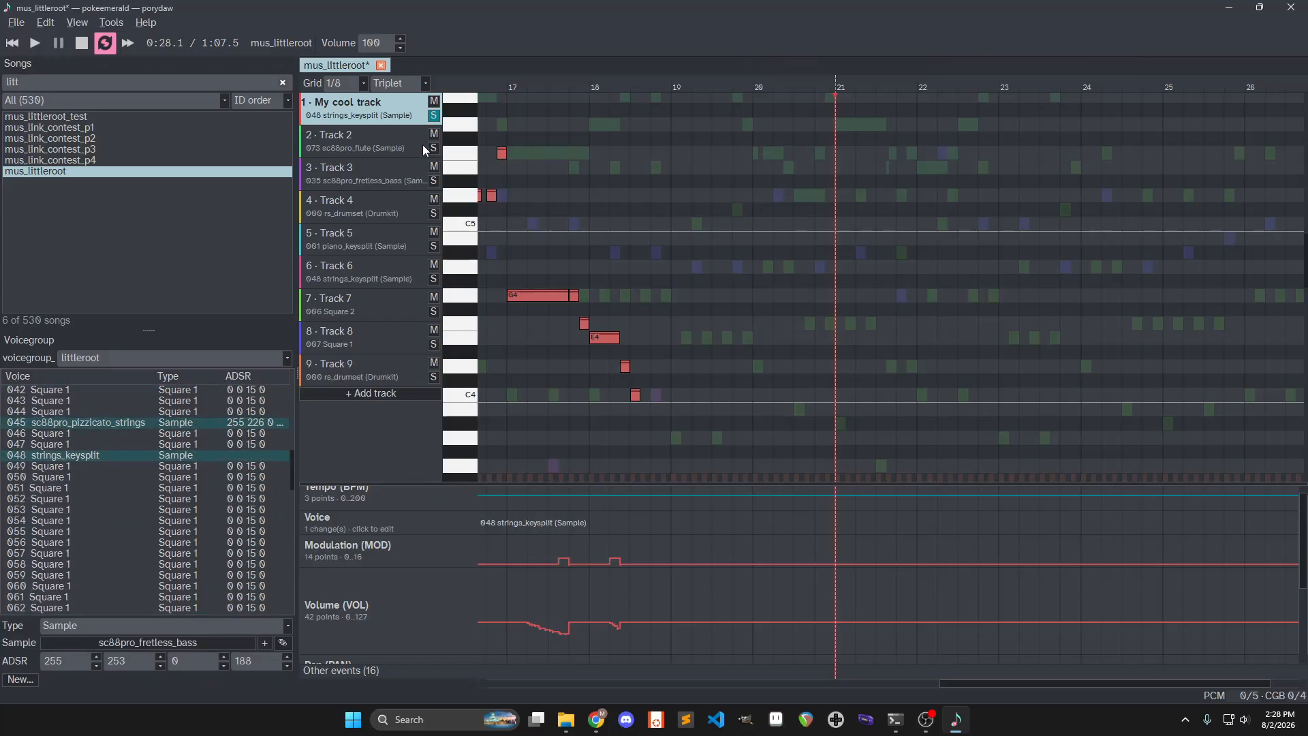
Select and solo Track 2, and play the opening of the song
left_click(394, 151)
left_click_drag(498, 136, 1281, 354)
left_click_drag(586, 324, 968, 252)
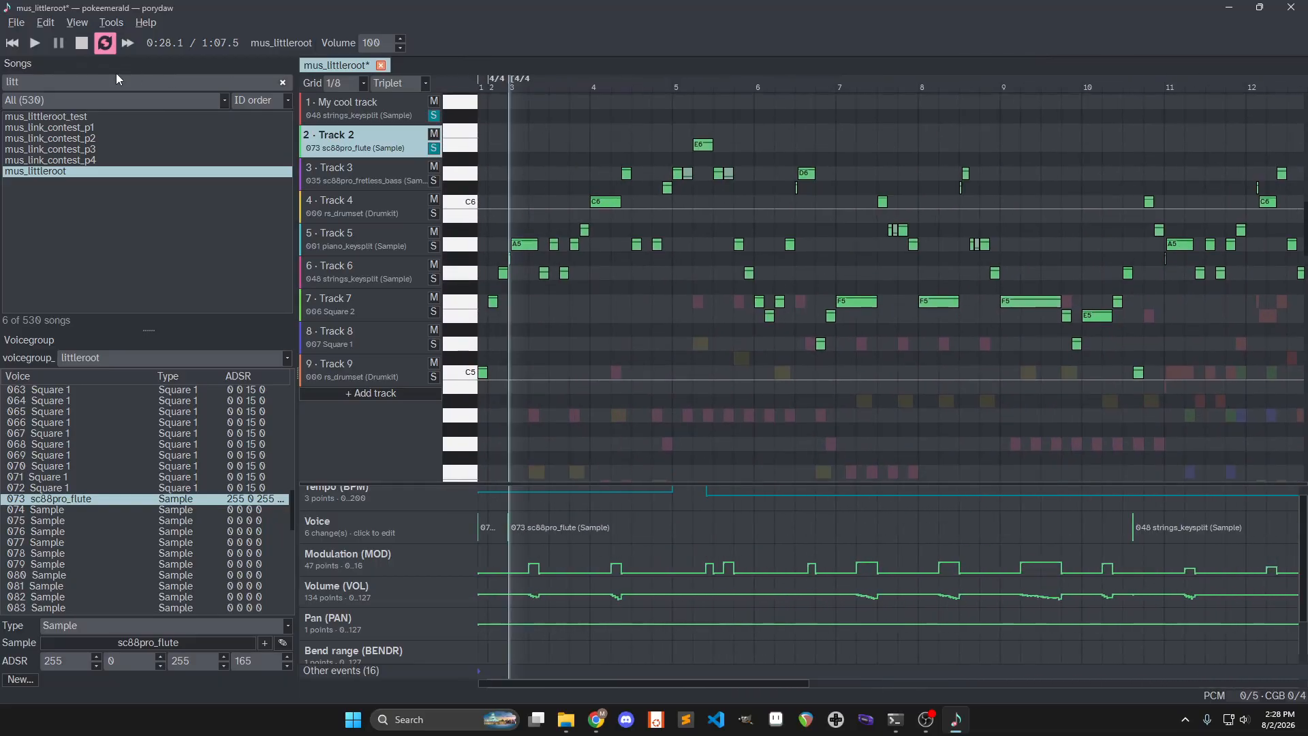
key("space")
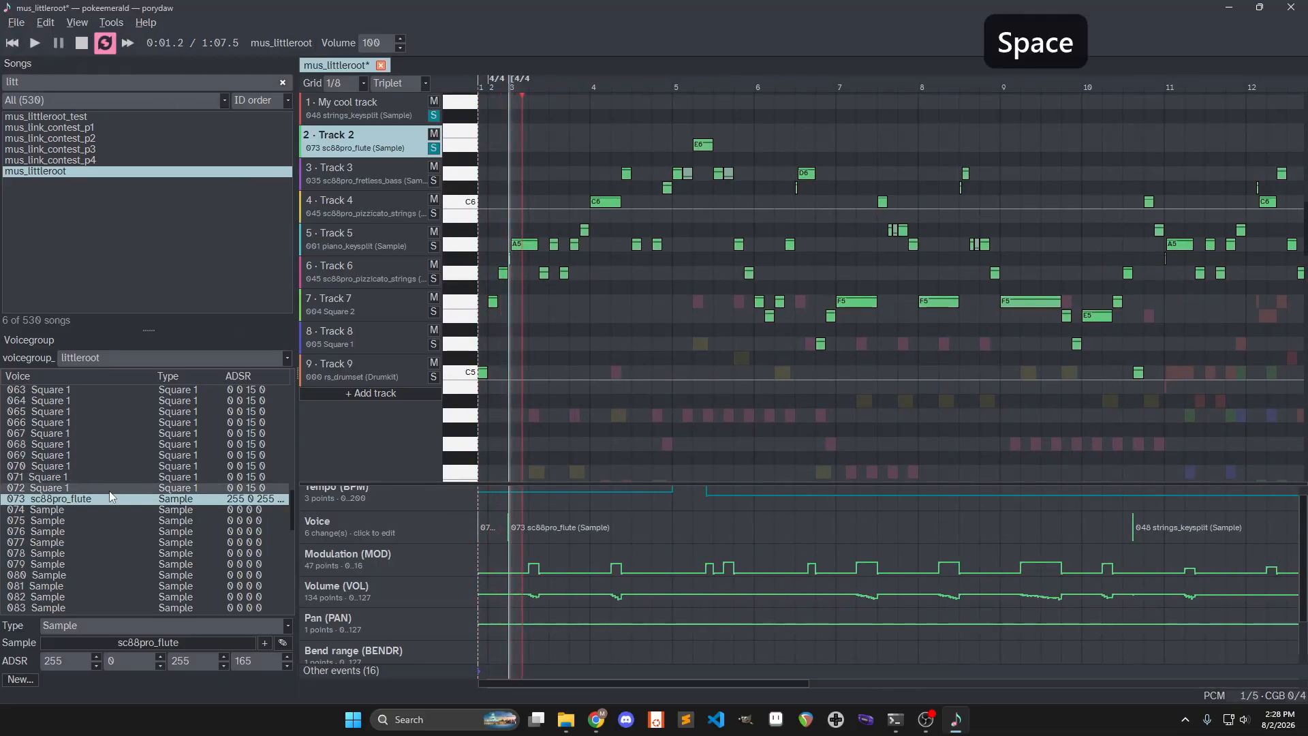
Change the sample of voice 073 to trumpet_keysplit
left_click(162, 639)
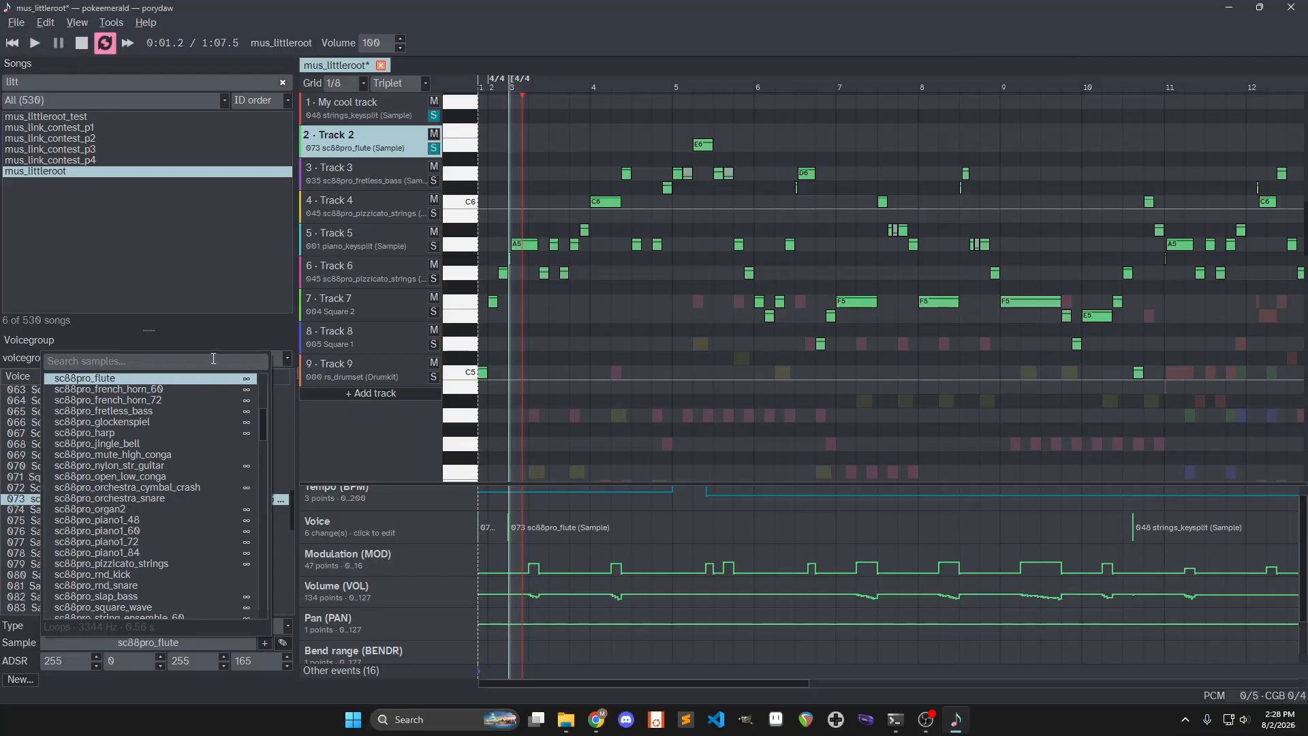
scroll(141, 484, "up", 10)
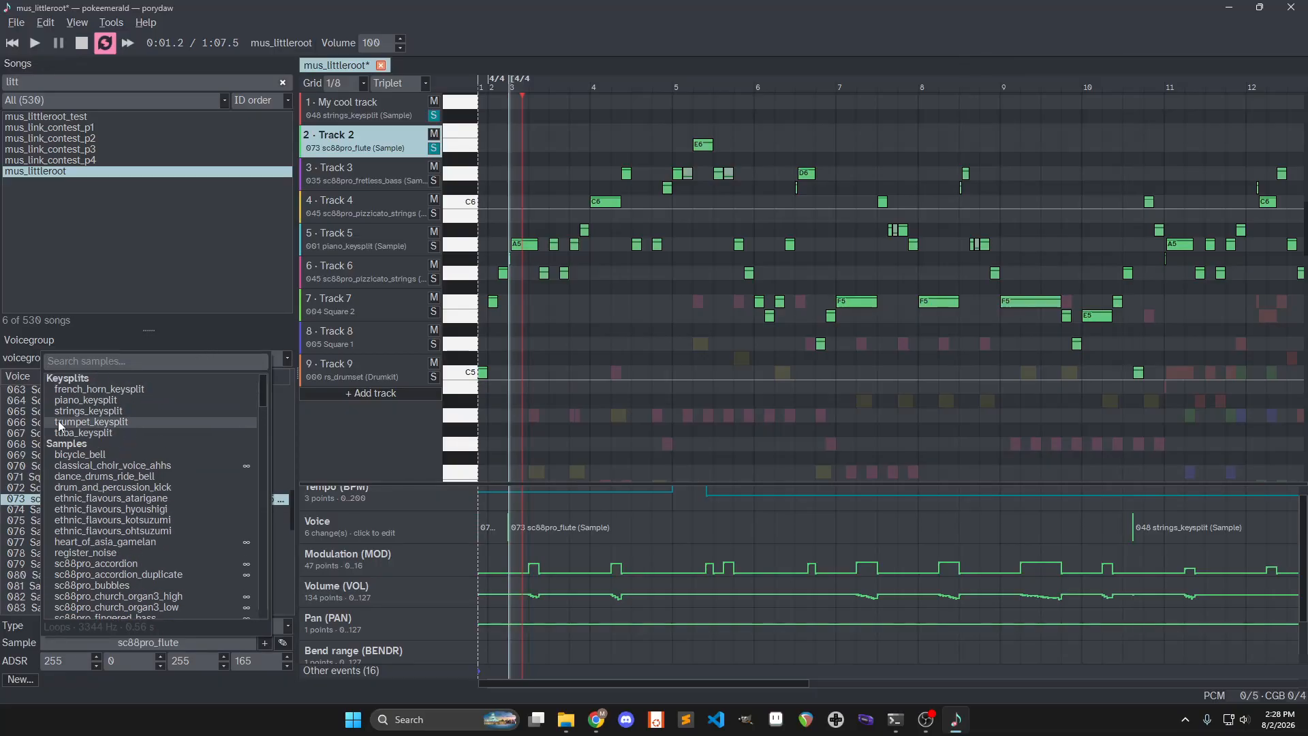
left_click(106, 422)
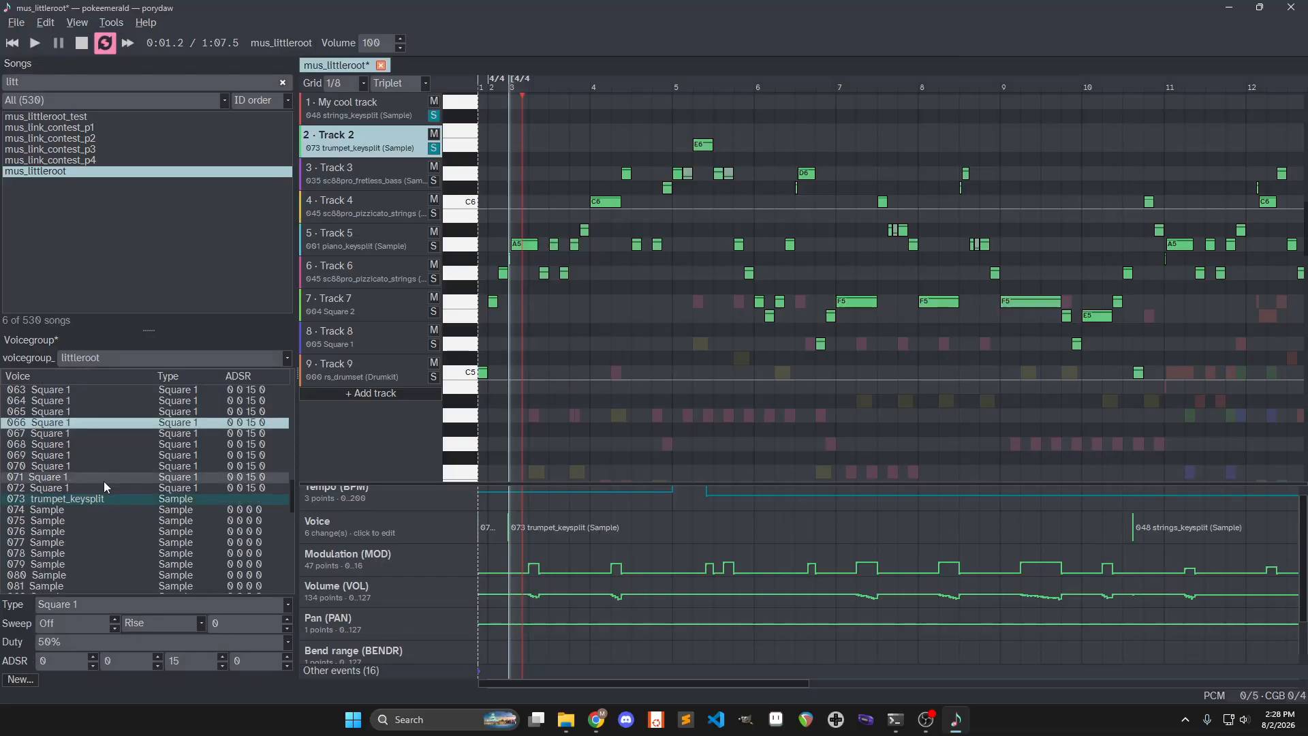
left_click(107, 500)
Play the song from the start and turn off solo on Track 2 and My cool track
left_click(13, 43)
key("space")
left_click(435, 148)
left_click(435, 115)
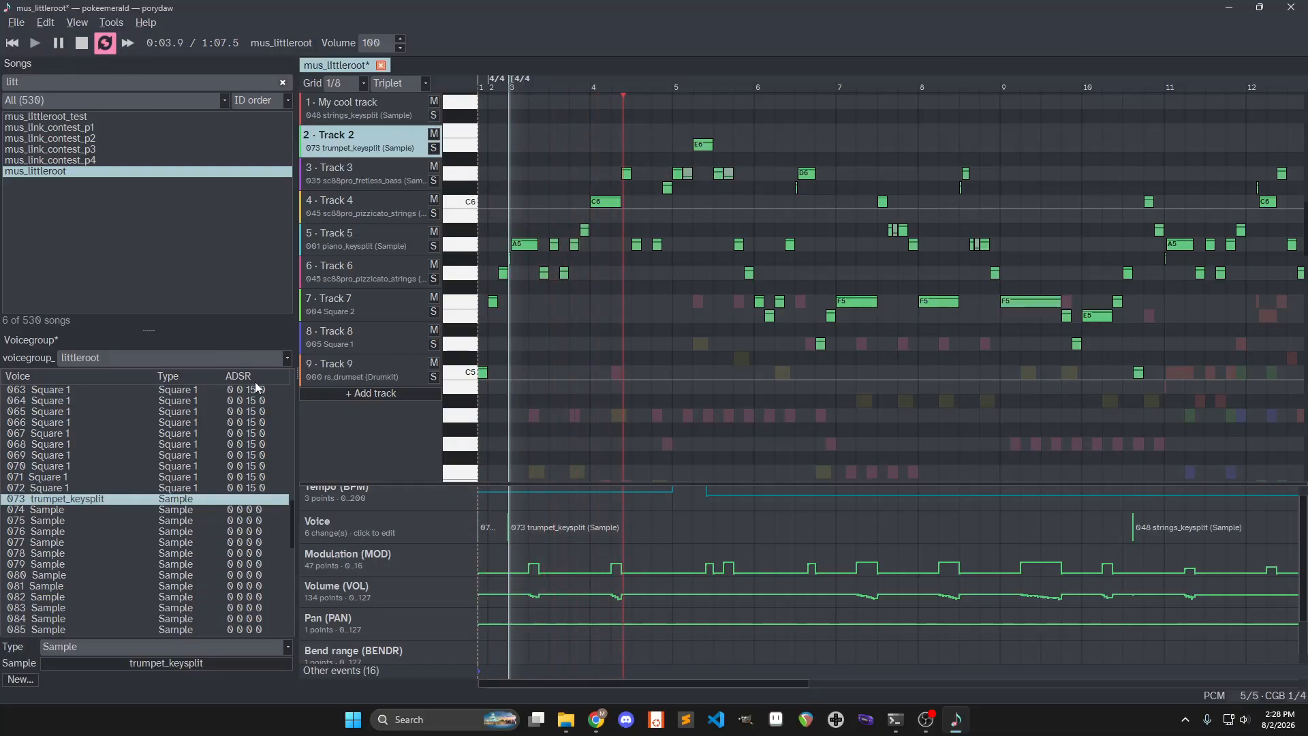
Change the sample of voice 073 to sc88pro_accordion and play the song from the start
left_click(191, 660)
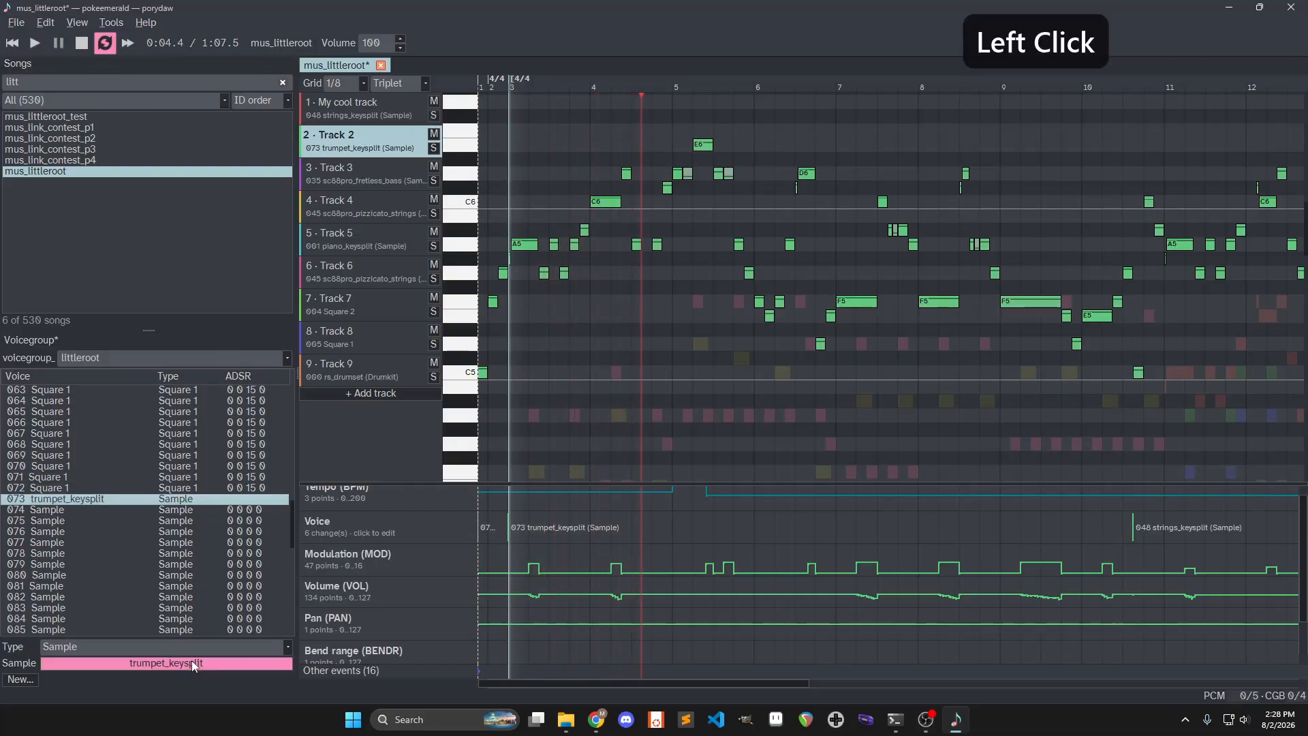
scroll(175, 485, "down", 2)
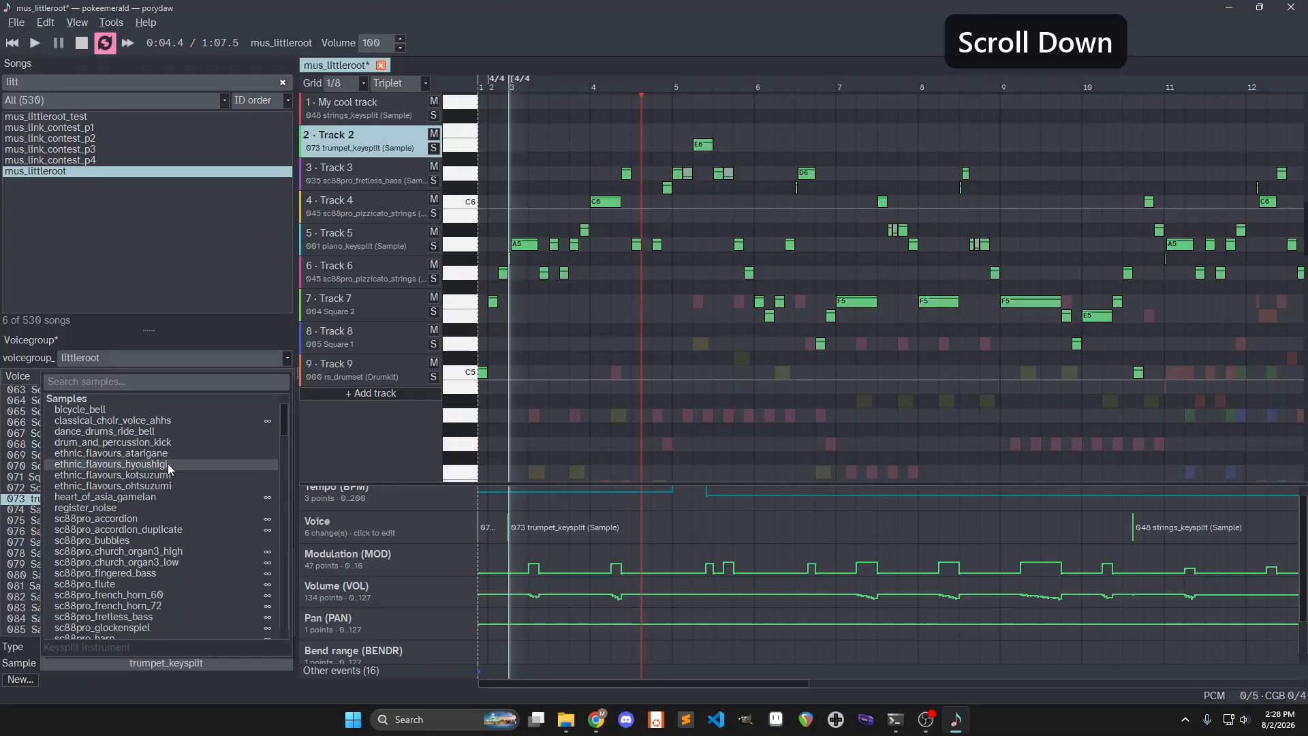
left_click(133, 517)
left_click(97, 500)
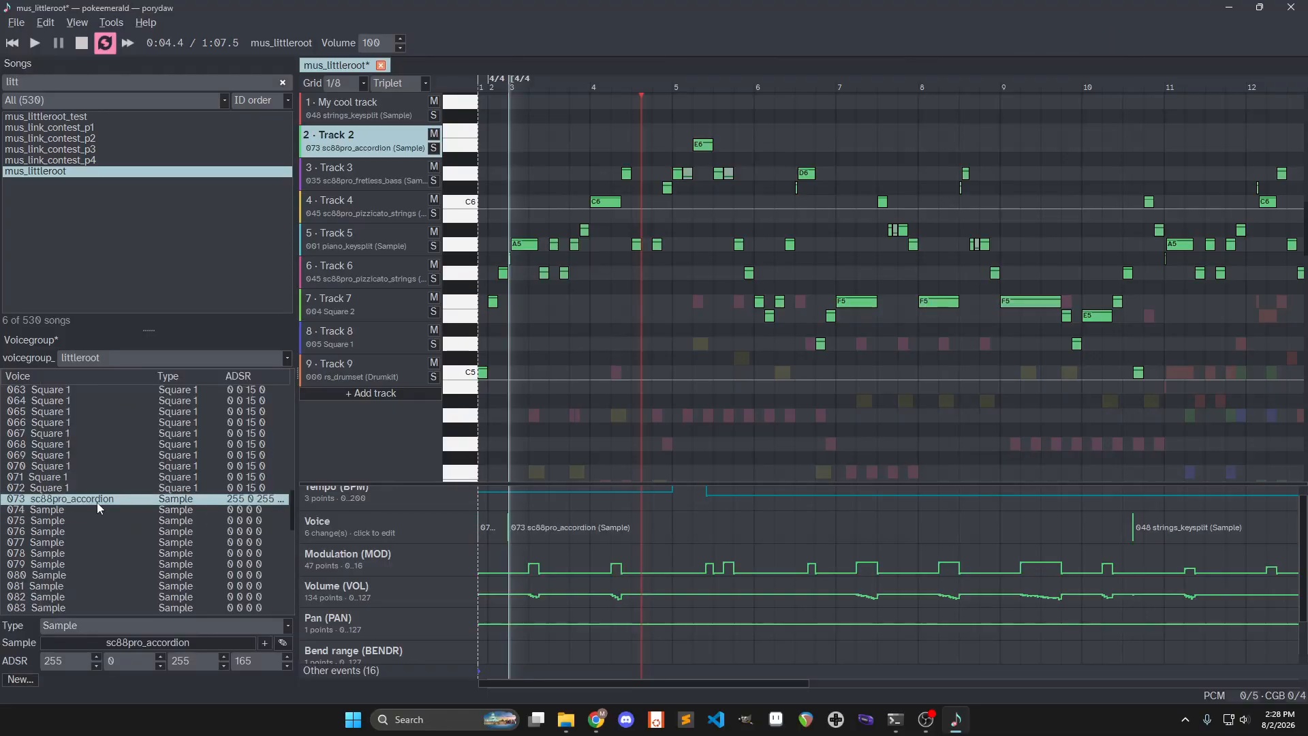
key("Home")
key("space")
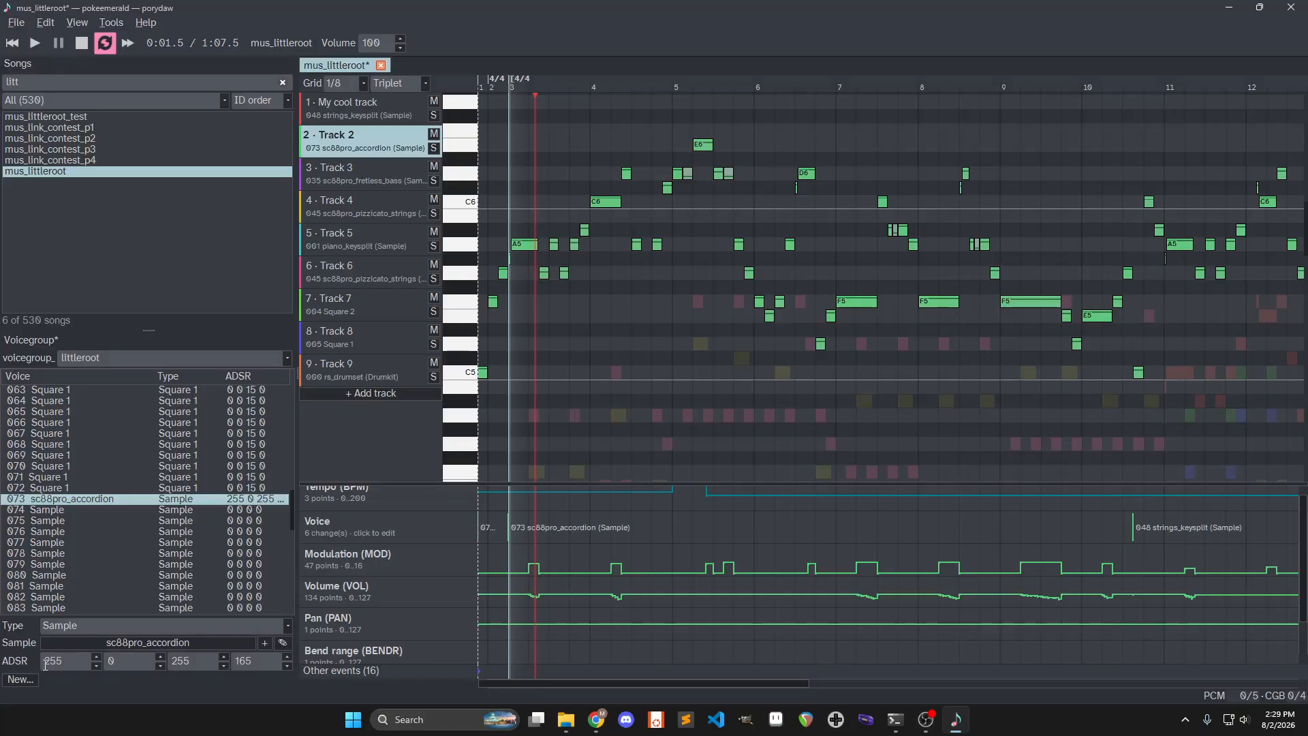
Set the attack value of voice 073 to 40
double_click(72, 660)
type("40")
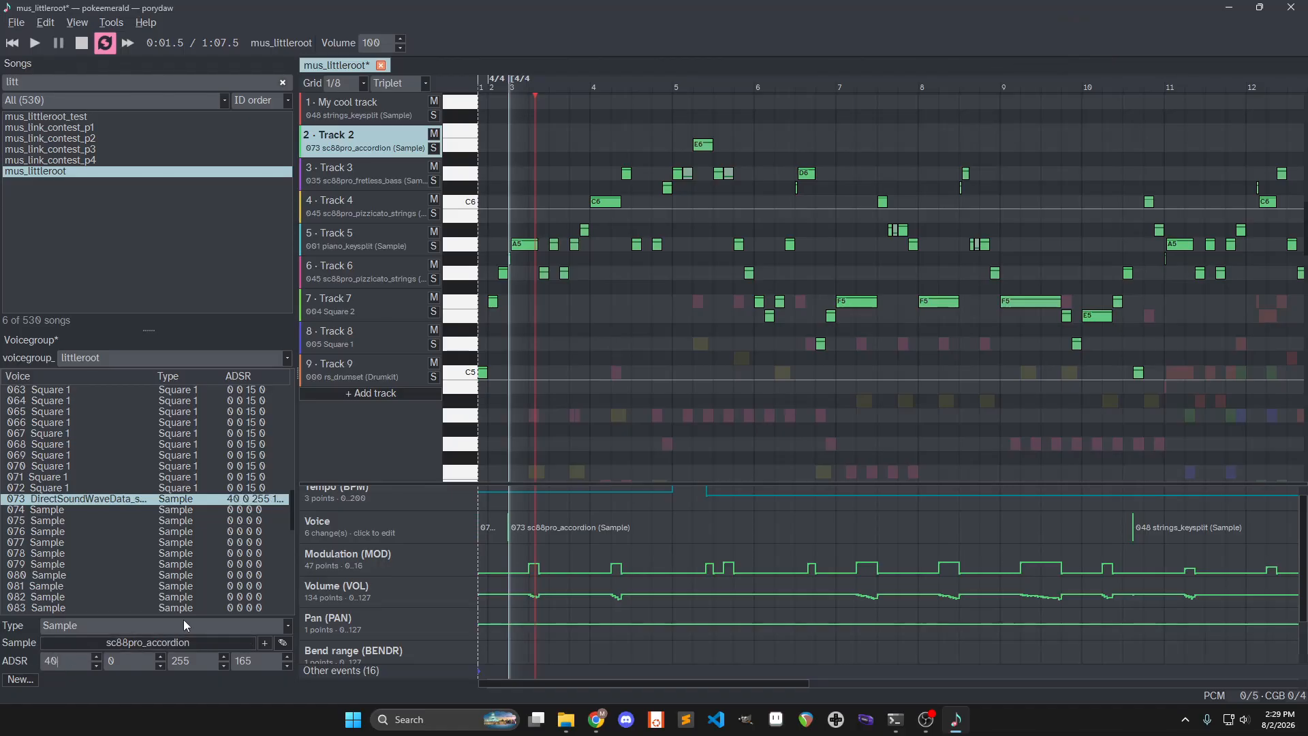
Set the attack of voice 073 to 20, audition the voice and play the song
left_click(130, 502)
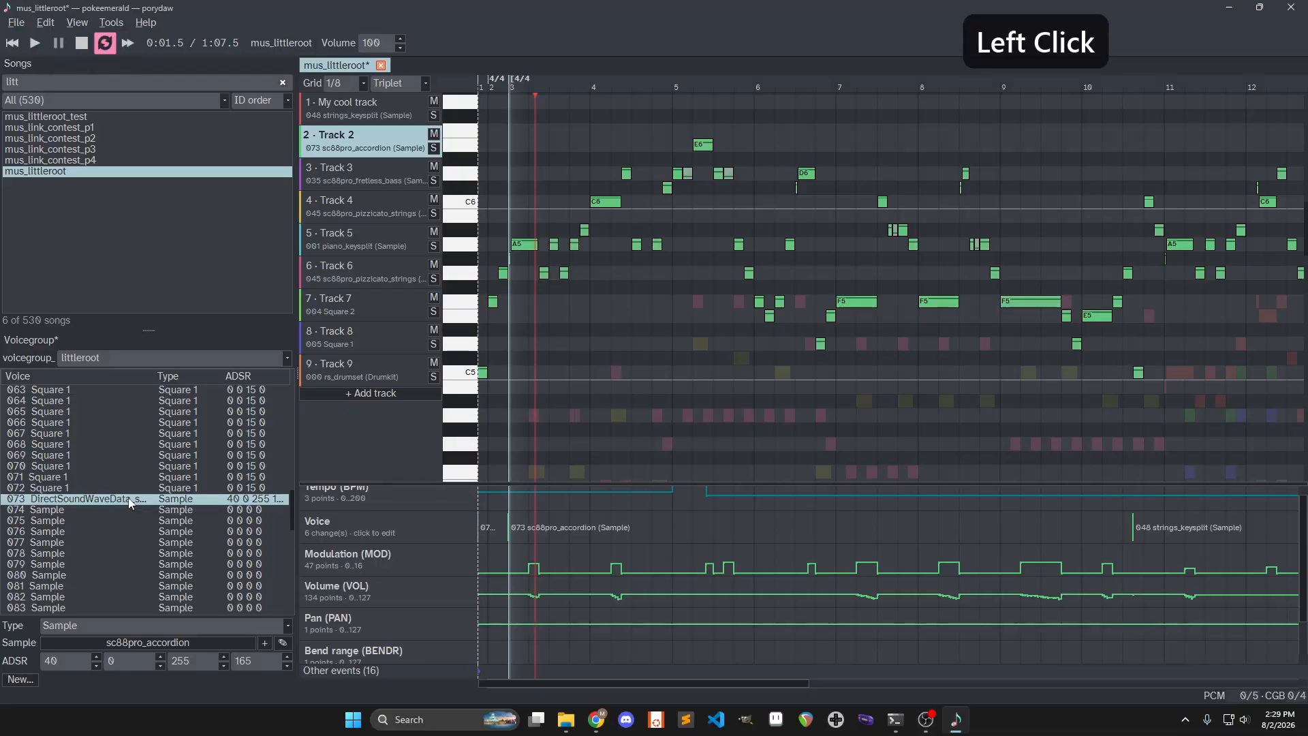
left_click(52, 659)
type("20")
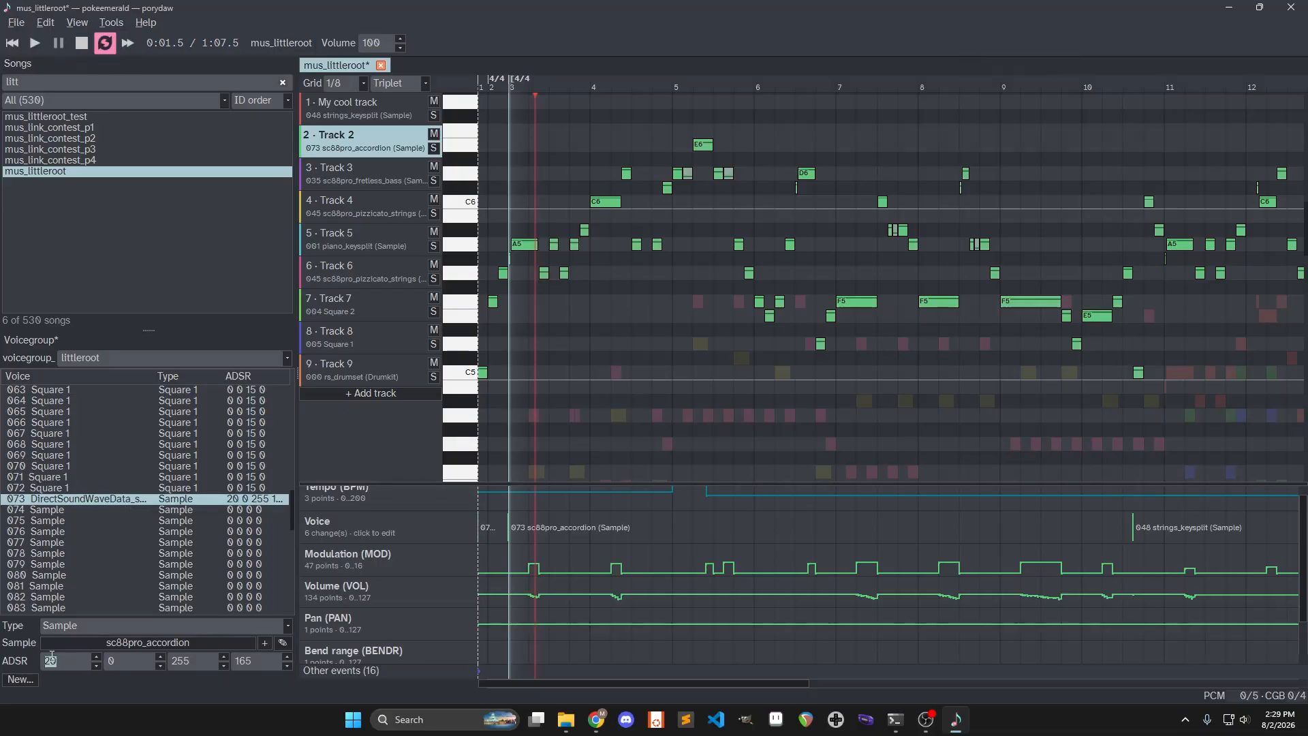
left_click(111, 499)
key("space")
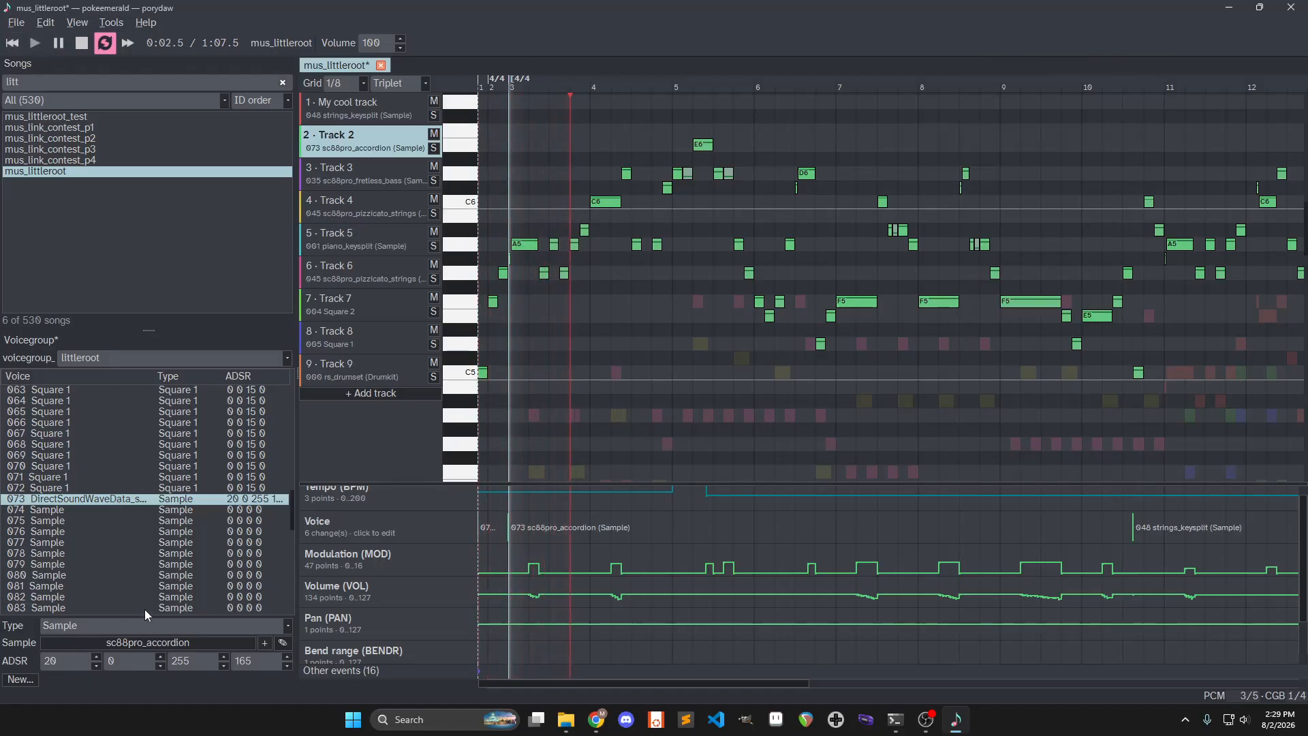
Try attack values of 10 and 4 on voice 073 during playback, and solo Track 2
left_click_drag(67, 662, 38, 663)
type("10")
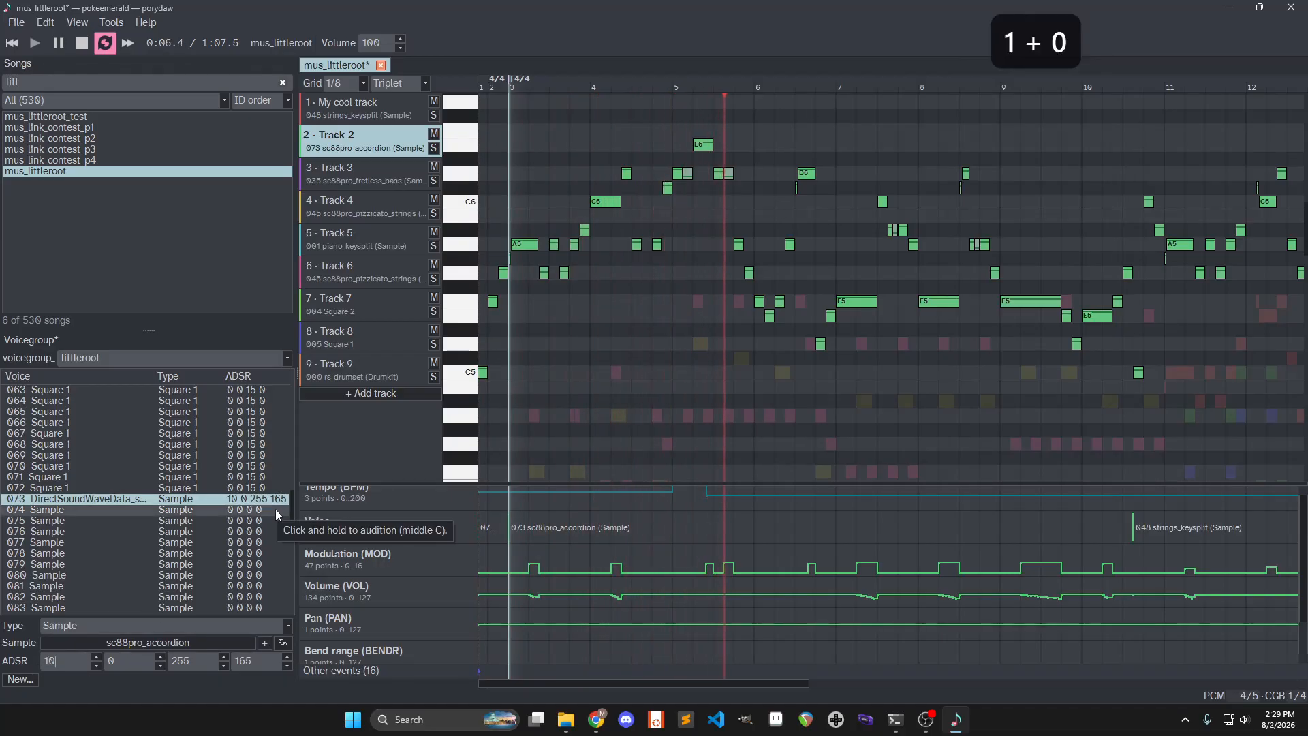
key("Return")
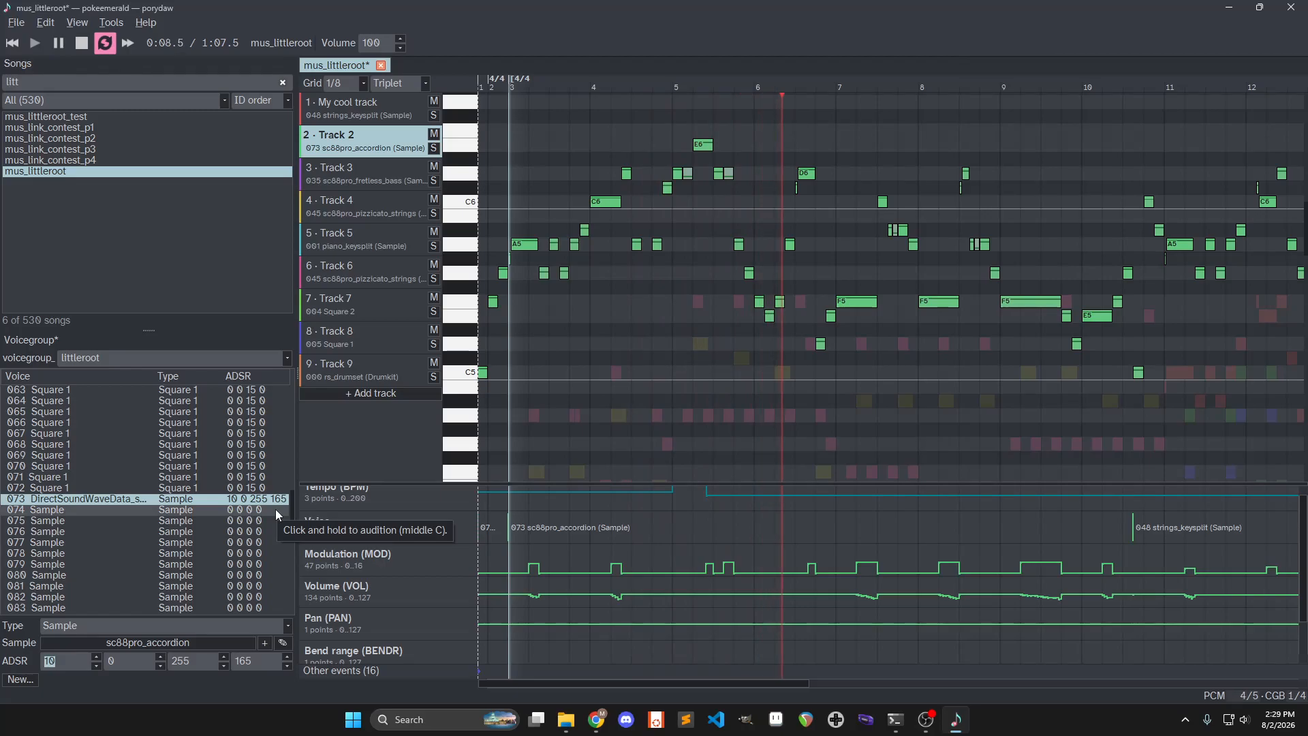
type("4")
key("Return")
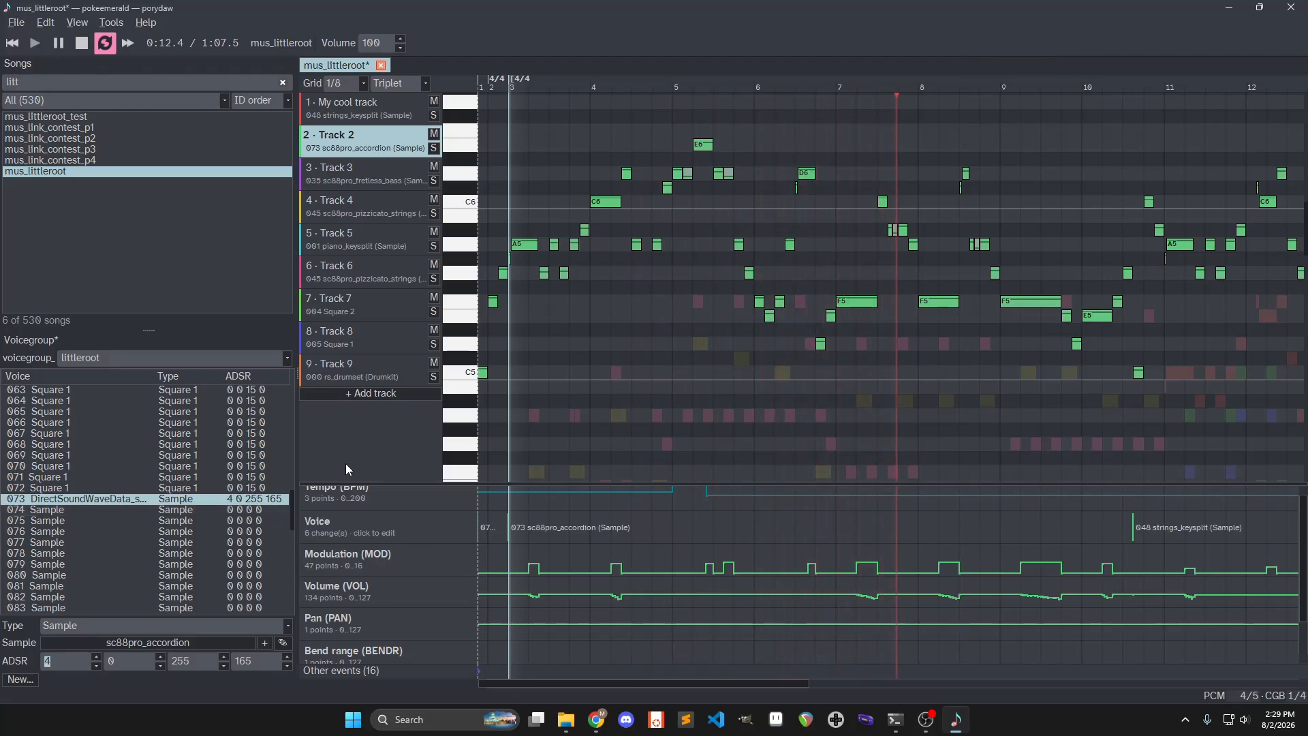
left_click(433, 148)
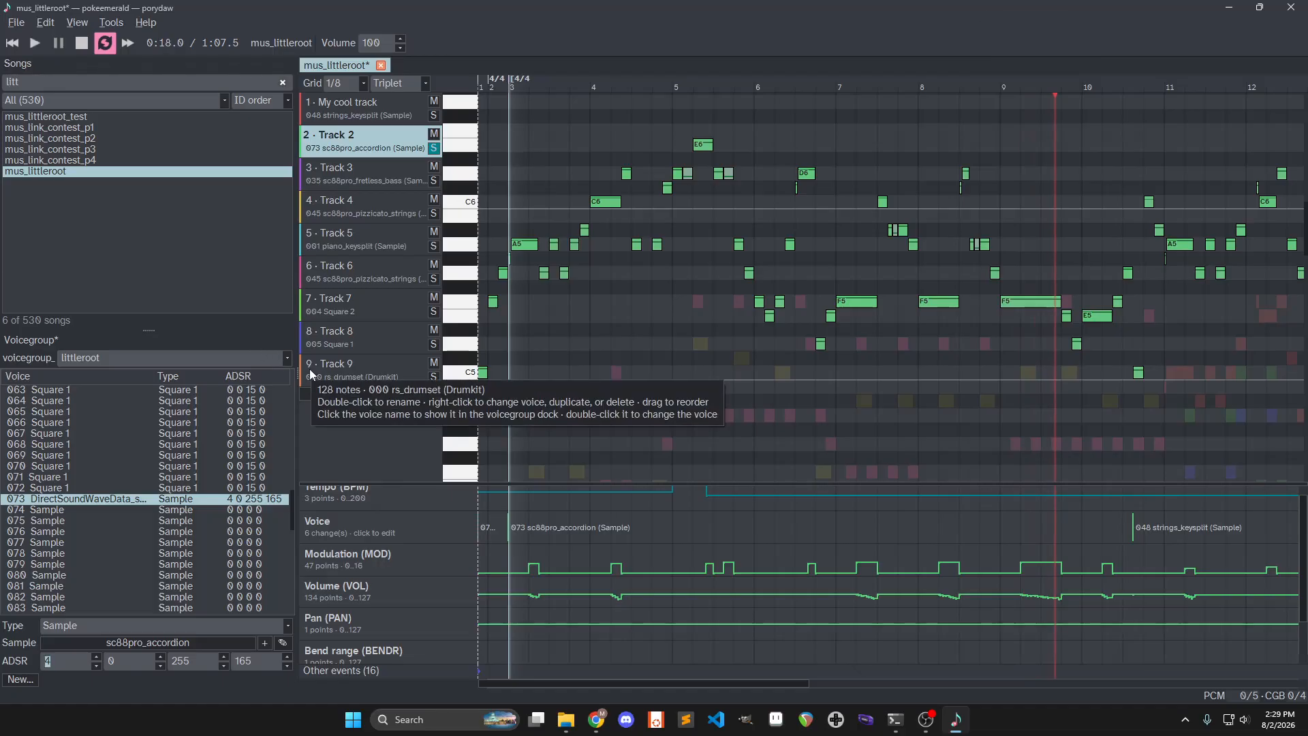
Undo the attack and sample changes of voice 073 back to sc88pro_flute and play the song
key("ctrl+z")
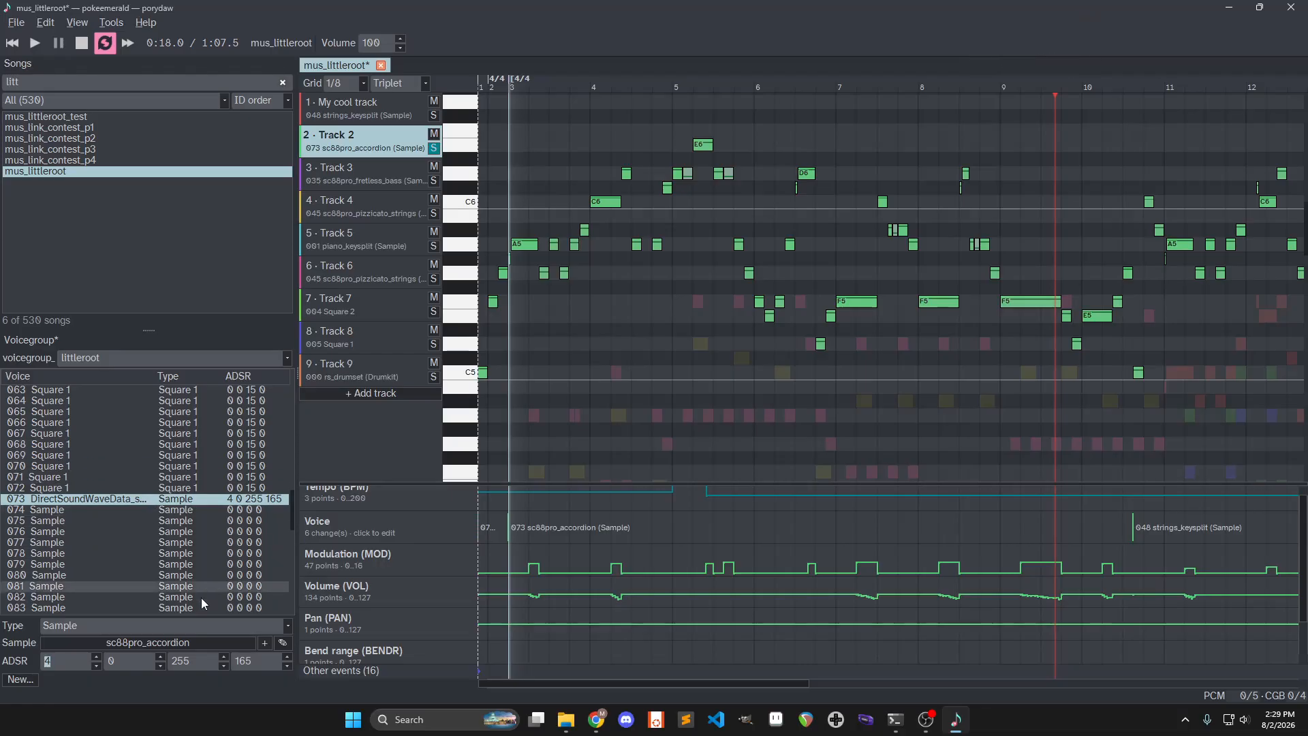
left_click(218, 487)
key("ctrl+z")
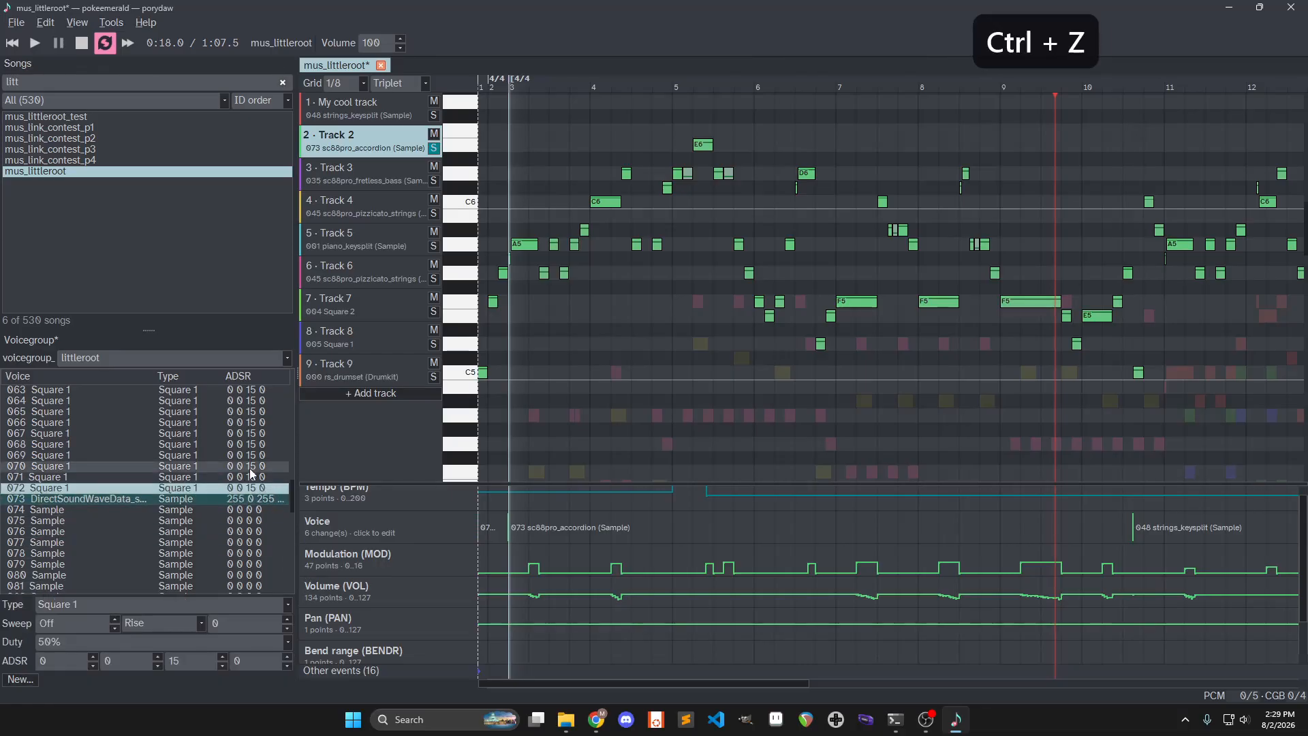
key("ctrl+z")
key("ctrl+z")
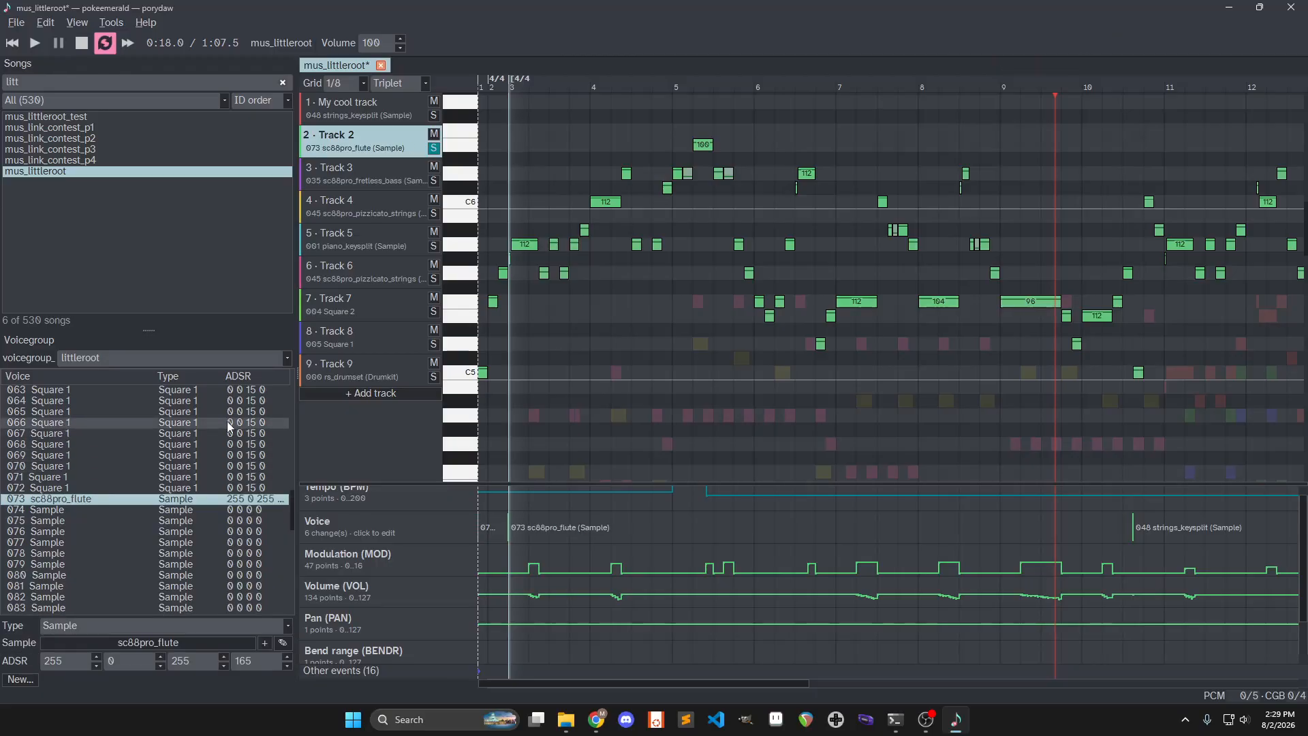
key("space")
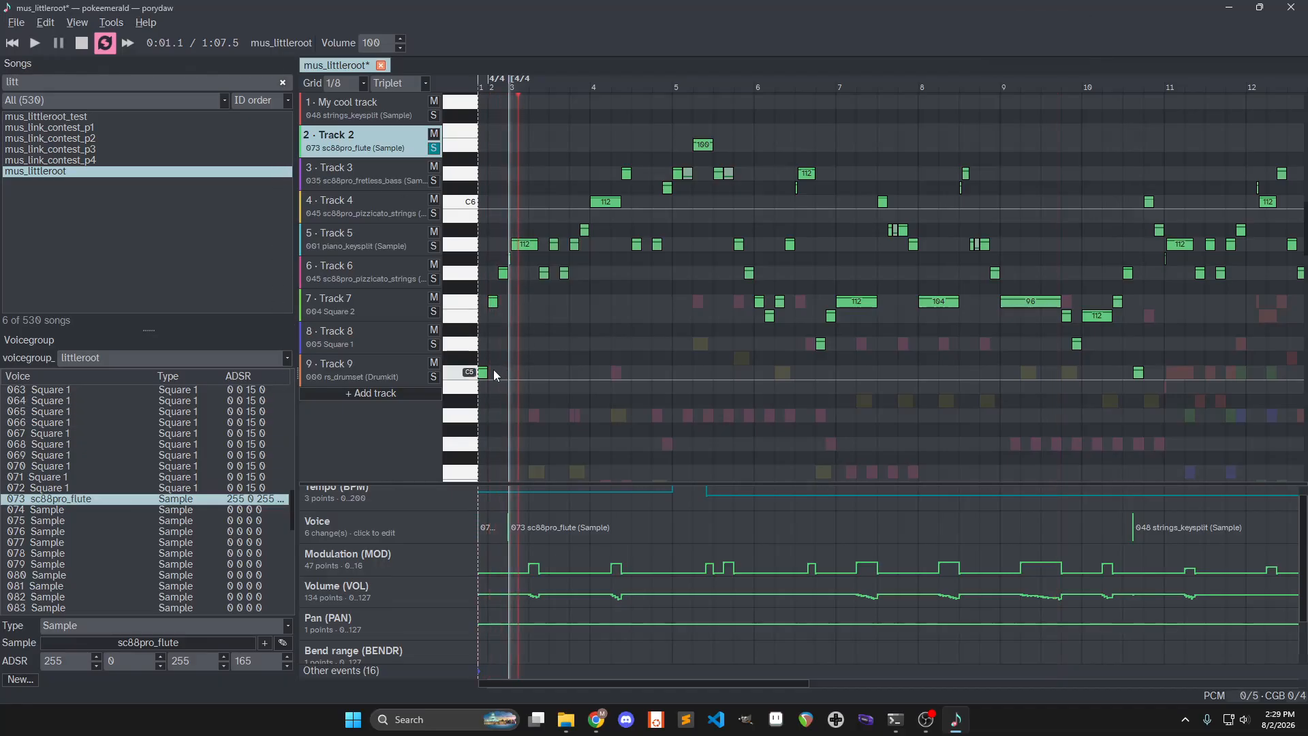
Undo all remaining edits to the song, including the track reordering and the My cool track rename
key("ctrl+y")
key("ctrl+z")
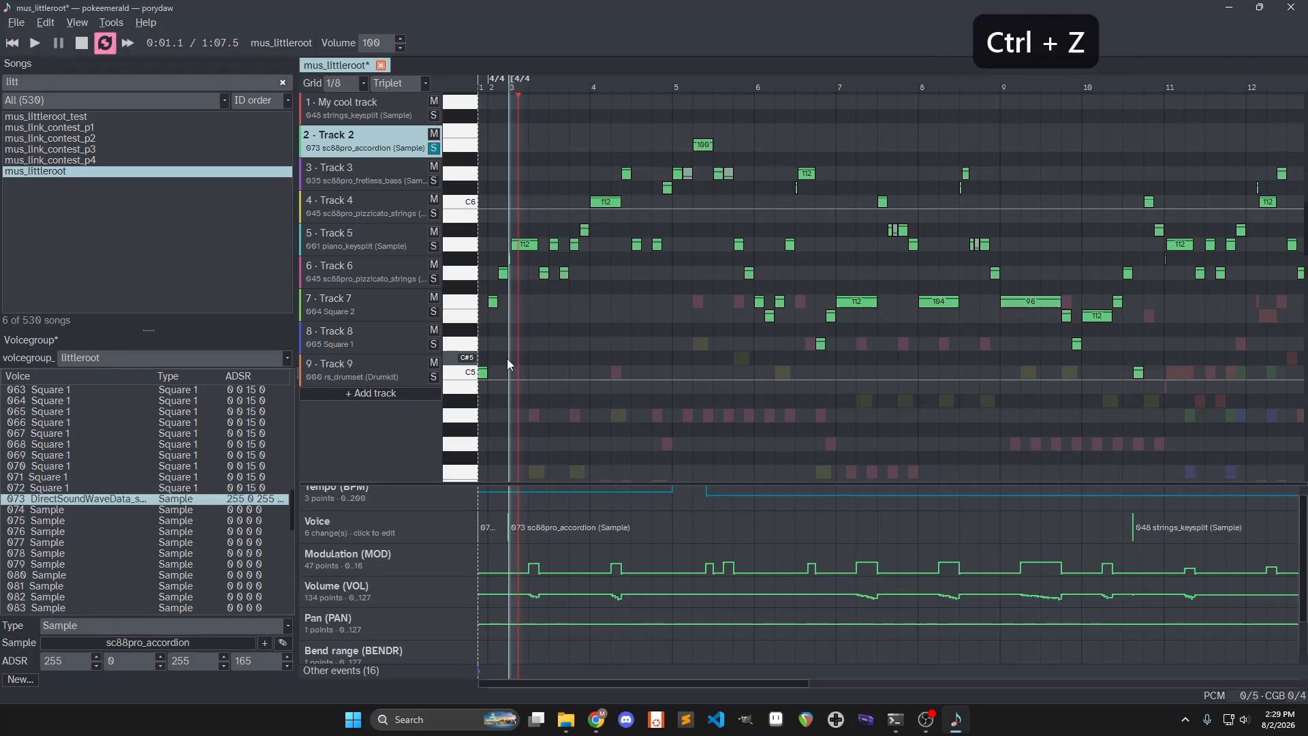
key("ctrl+z")
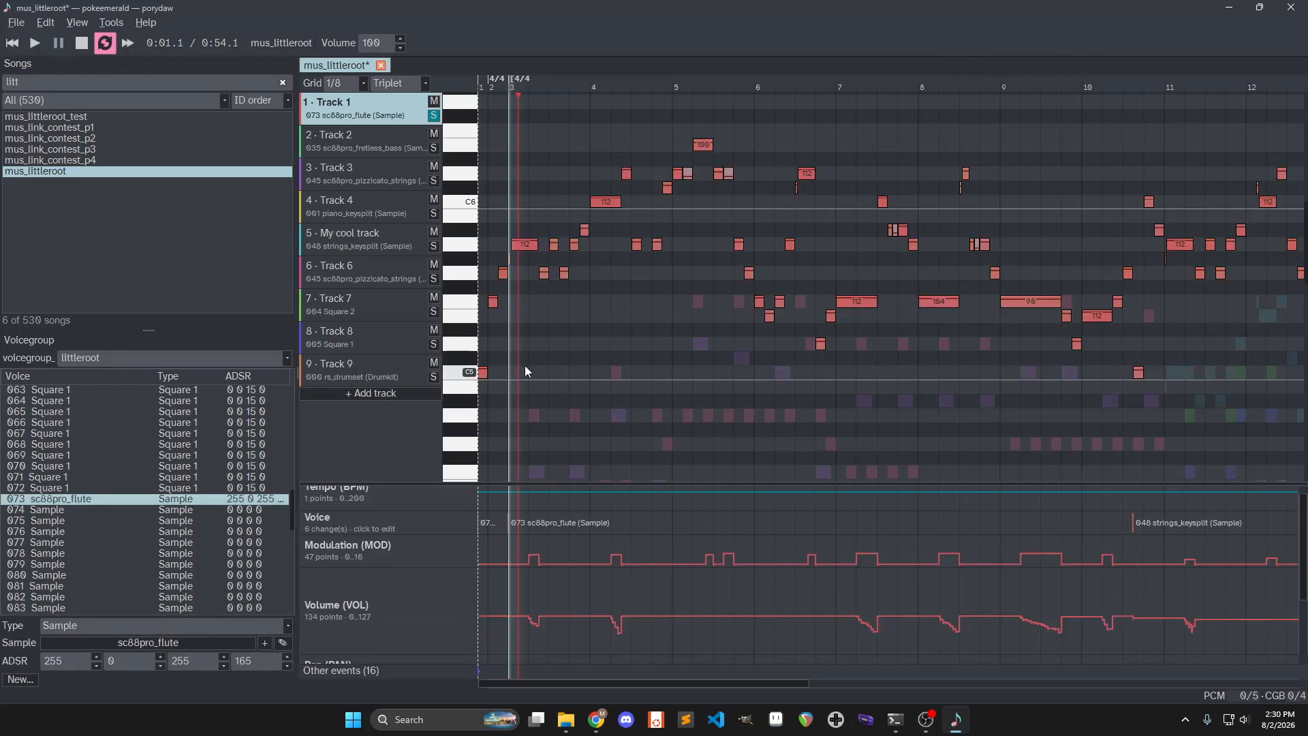
left_click(392, 137)
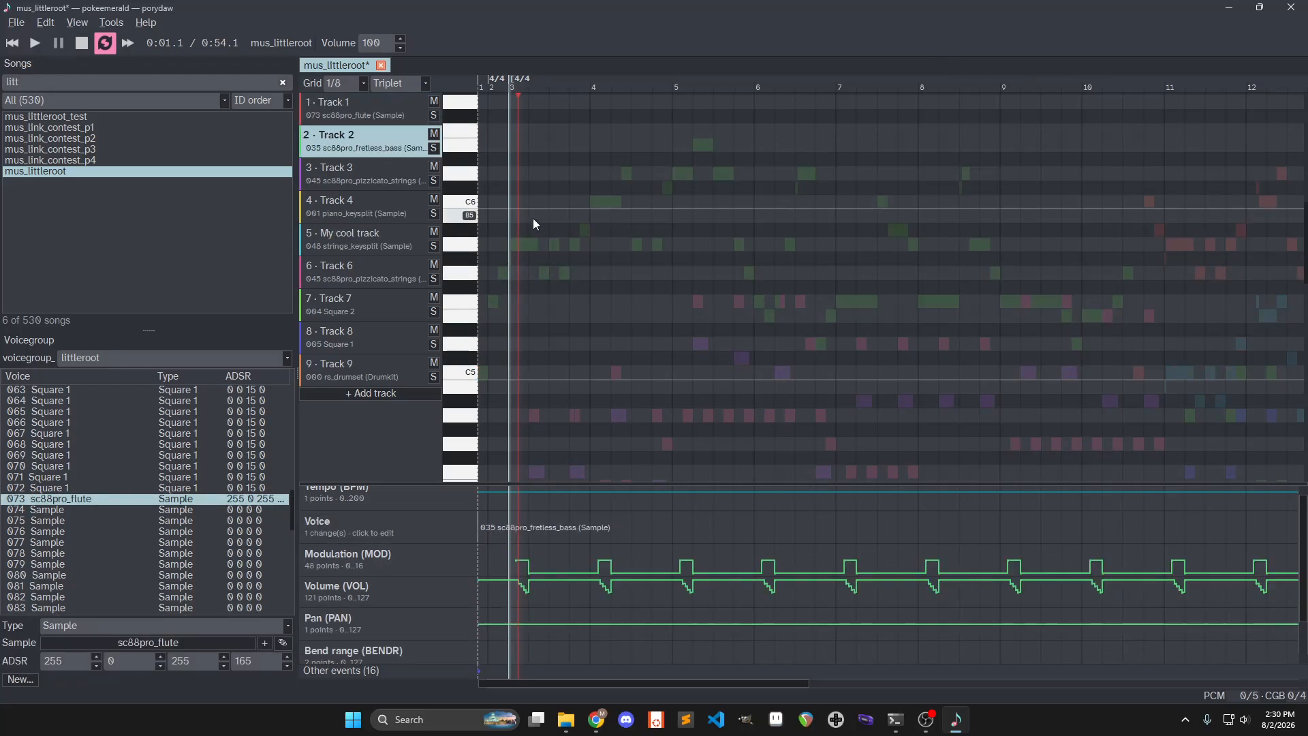
middle_click(698, 385)
scroll(664, 259, "down", 8)
middle_click(546, 256)
middle_click(640, 303)
scroll(504, 310, "up", 7)
middle_click(541, 269)
key("ctrl+z")
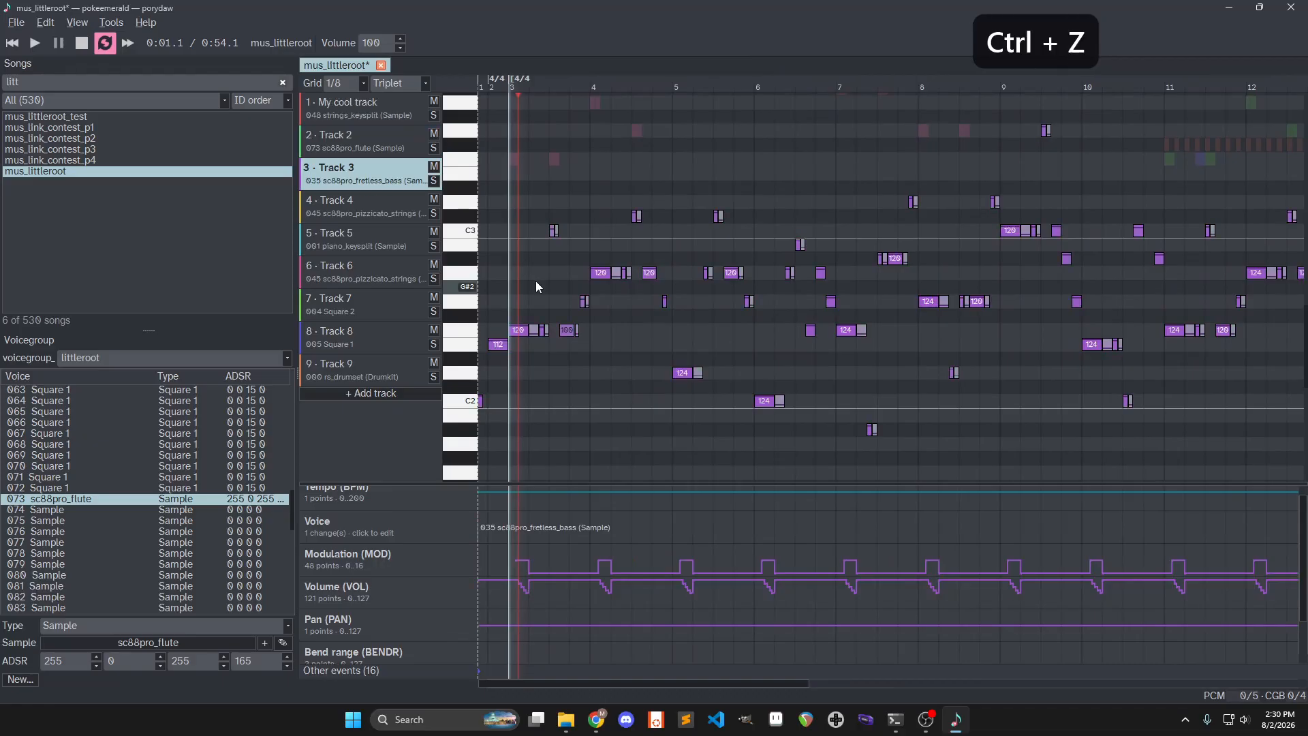
Move the first three notes of Track 2 up to C6, B5 and A#5
left_click(333, 141)
scroll(558, 190, "up", 7)
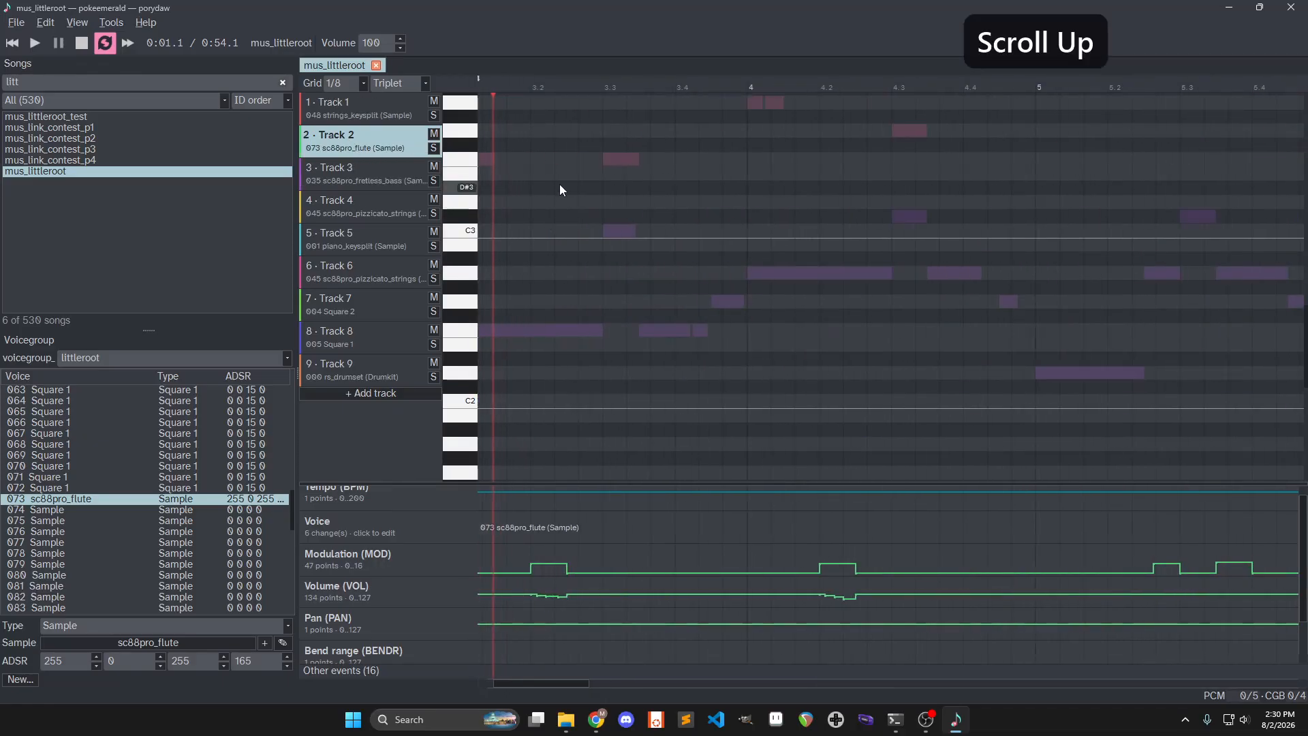
scroll(535, 162, "down", 10)
middle_click(534, 159)
scroll(492, 275, "up", 5)
middle_click(504, 307)
left_click(494, 409)
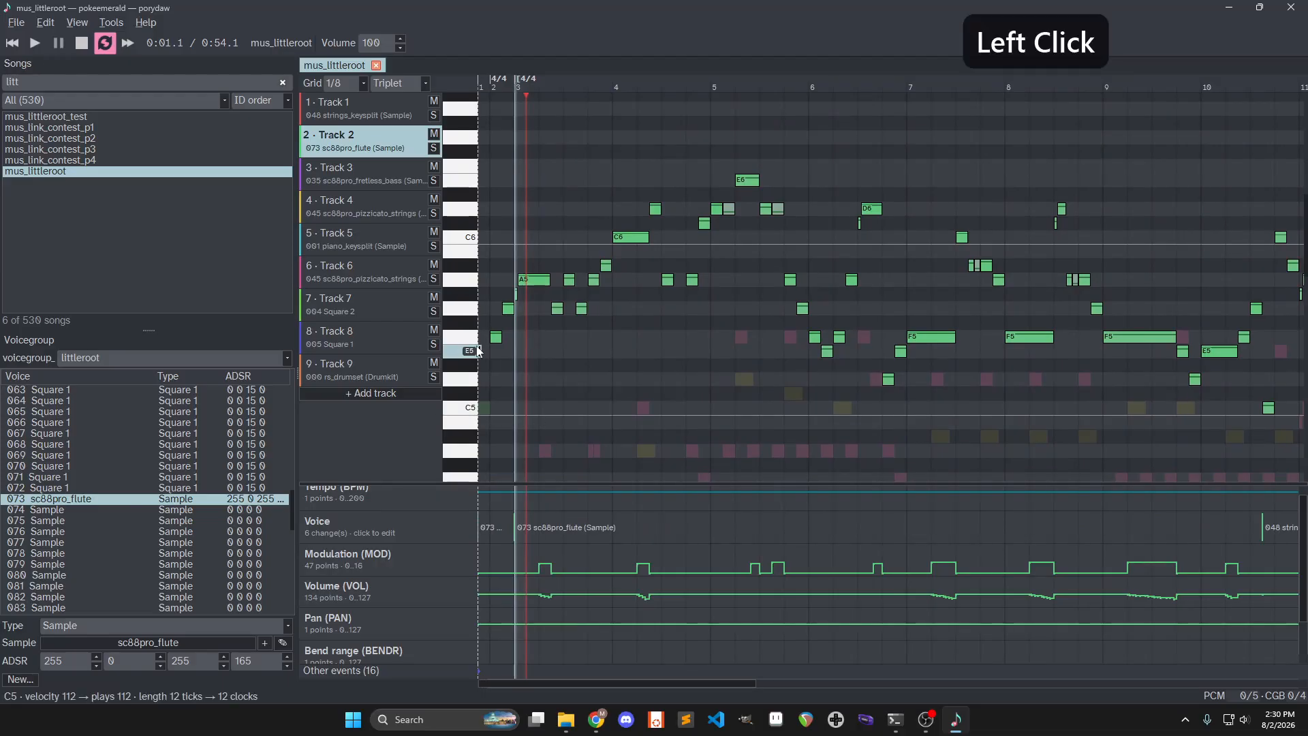
scroll(490, 270, "up", 5)
left_click_drag(507, 338, 504, 254)
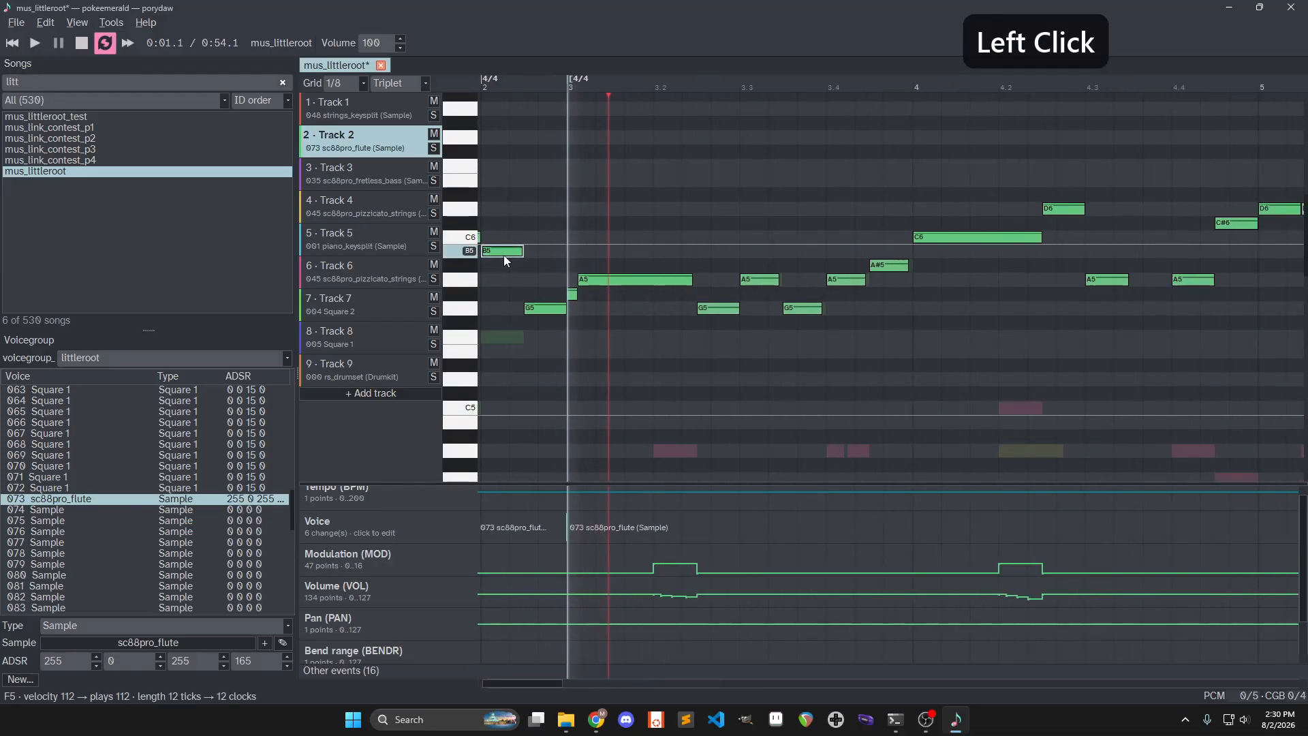
left_click(540, 306)
left_click_drag(539, 296, 544, 268)
Set the piano roll grid to Auto with Straight timing
left_click(405, 83)
key("Escape")
left_click(353, 81)
left_click(346, 55)
scroll(513, 257, "down", 5)
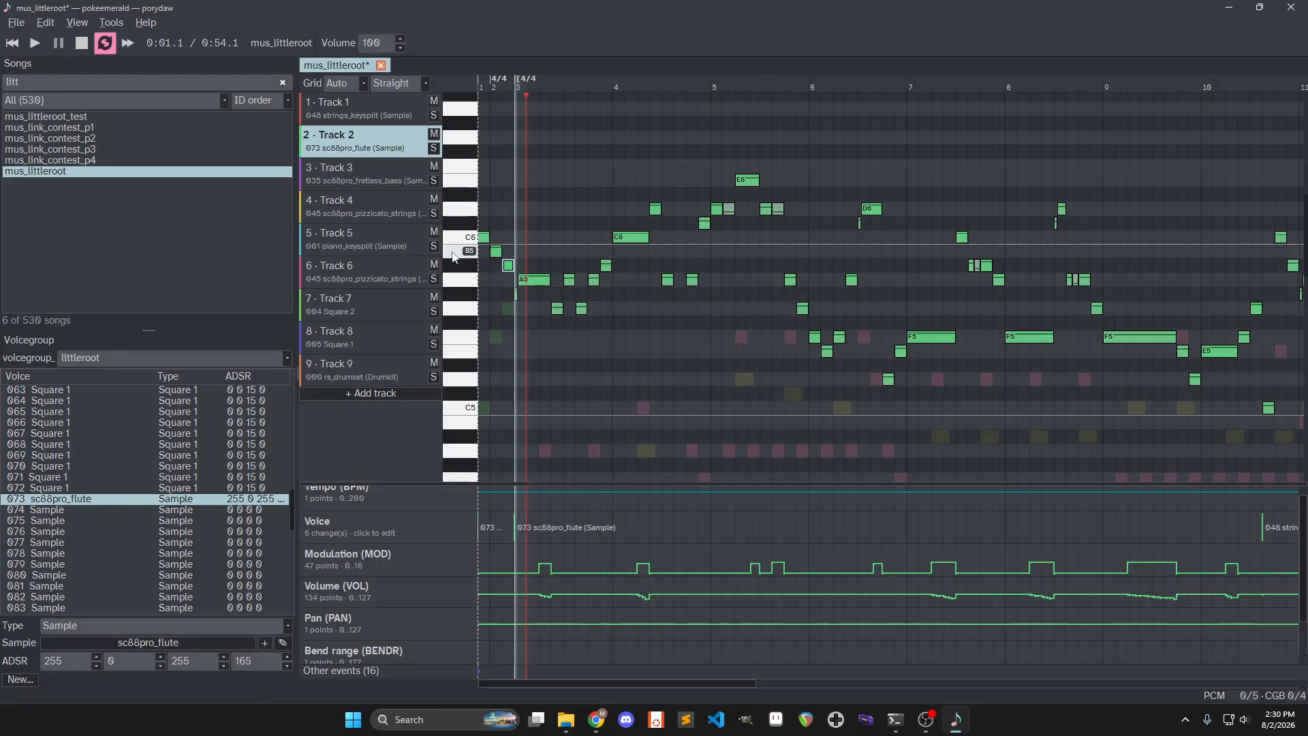
scroll(496, 244, "up", 3)
middle_click(496, 235)
left_click_drag(496, 236, 518, 246)
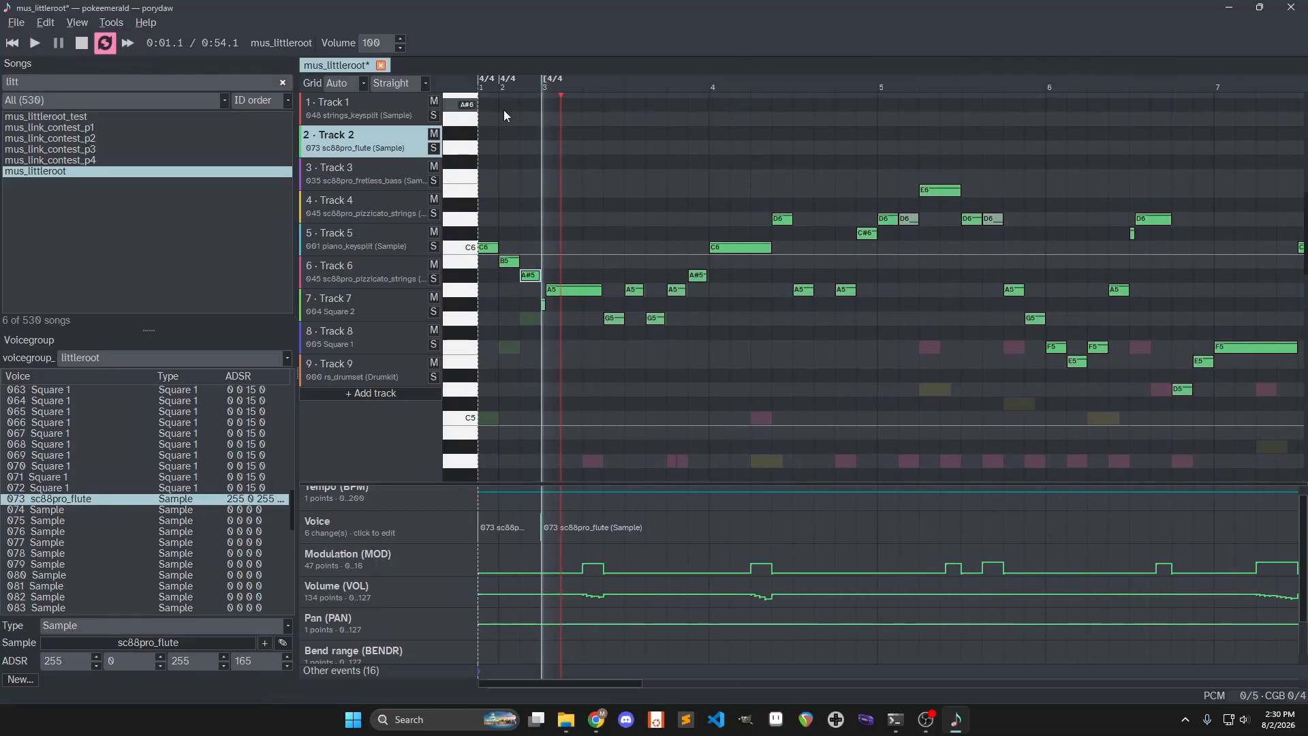
Play the edited opening of the song from the start and save the song
key("space")
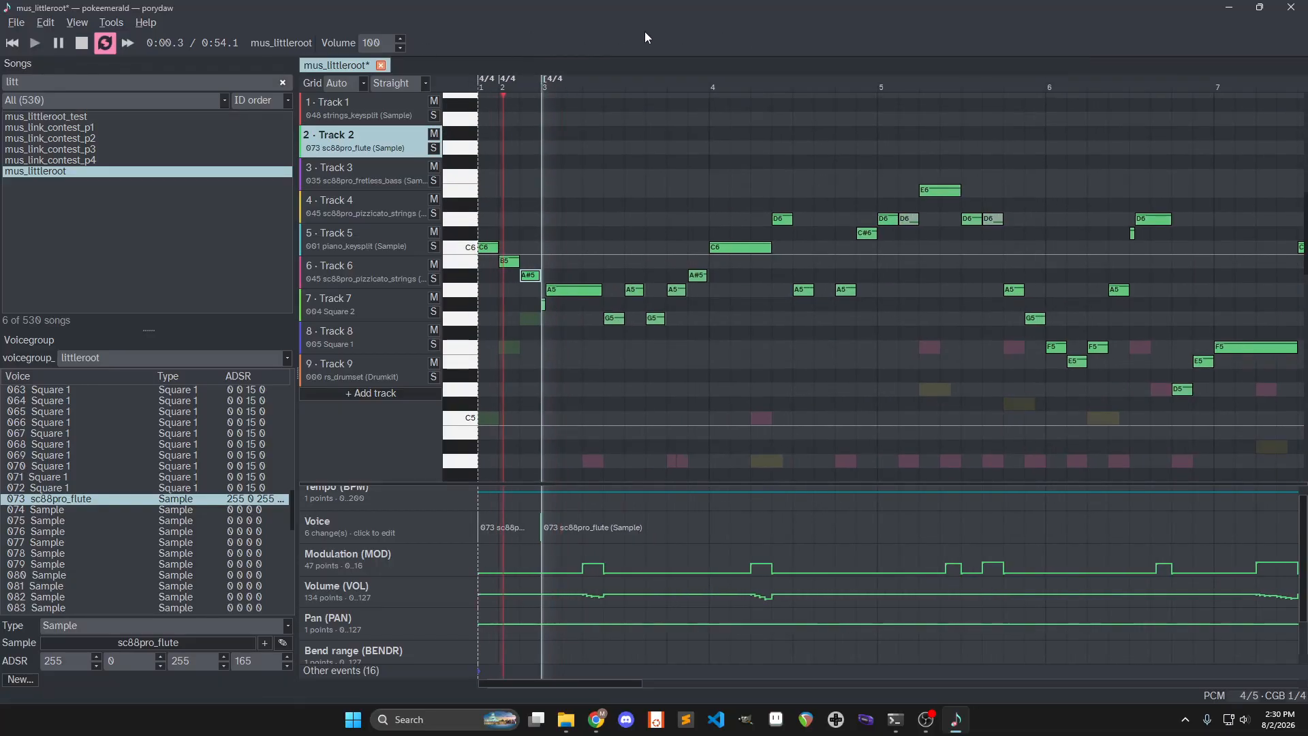
left_click(20, 30)
left_click(367, 5)
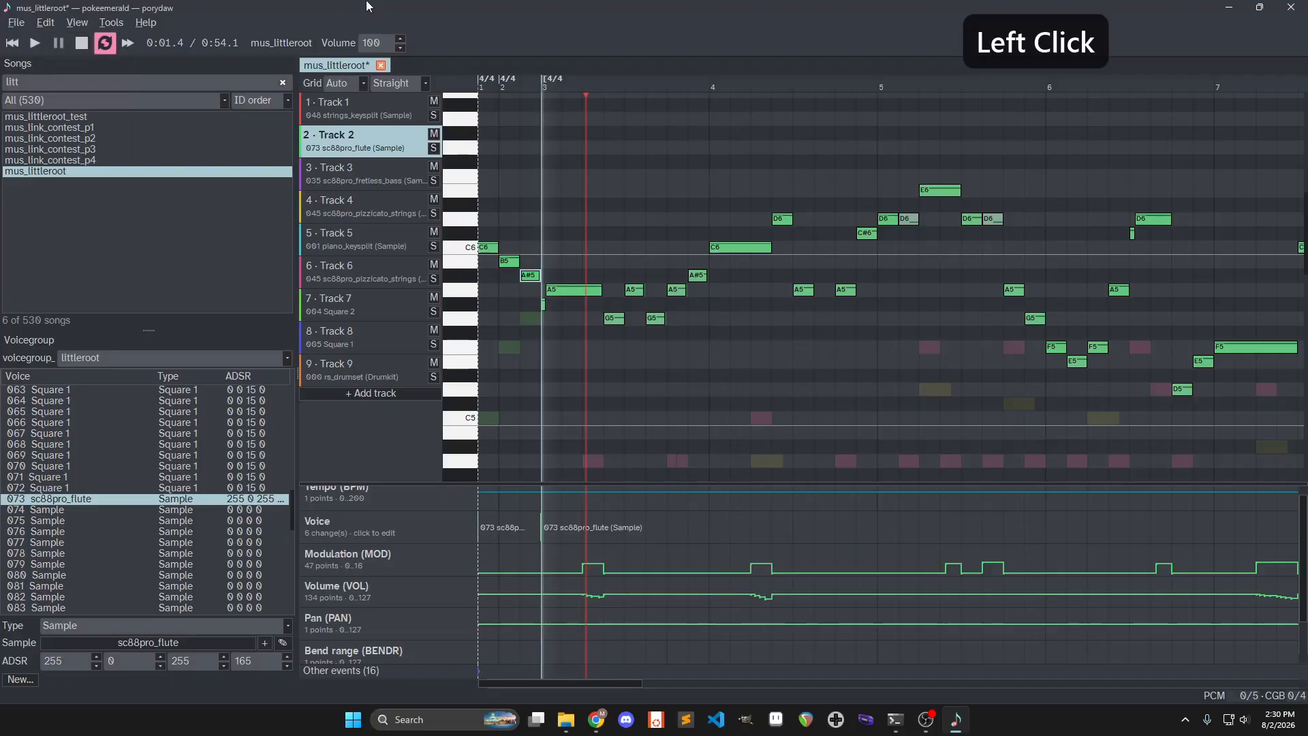
key("ctrl+s")
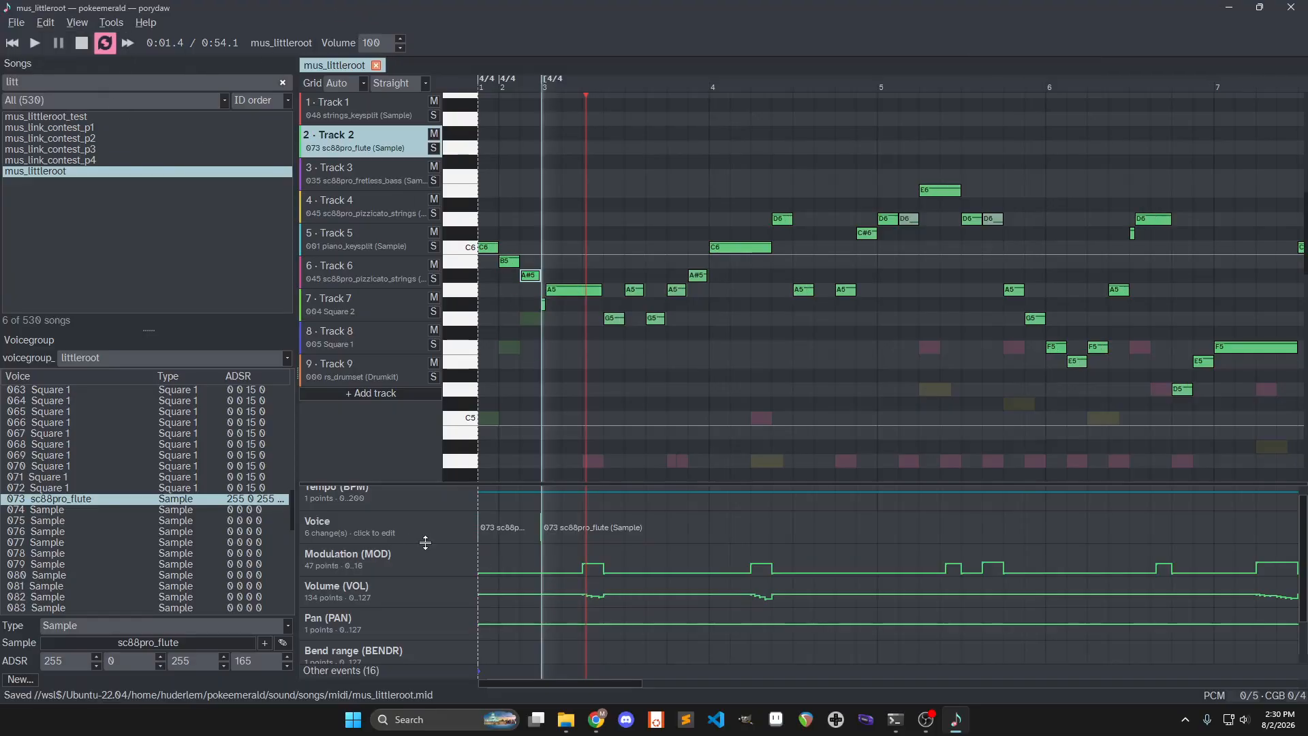
Switch to the terminal, run git diff and git status in pokeemerald, and highlight the modified mus_littleroot.mid path
mouse_move(897, 730)
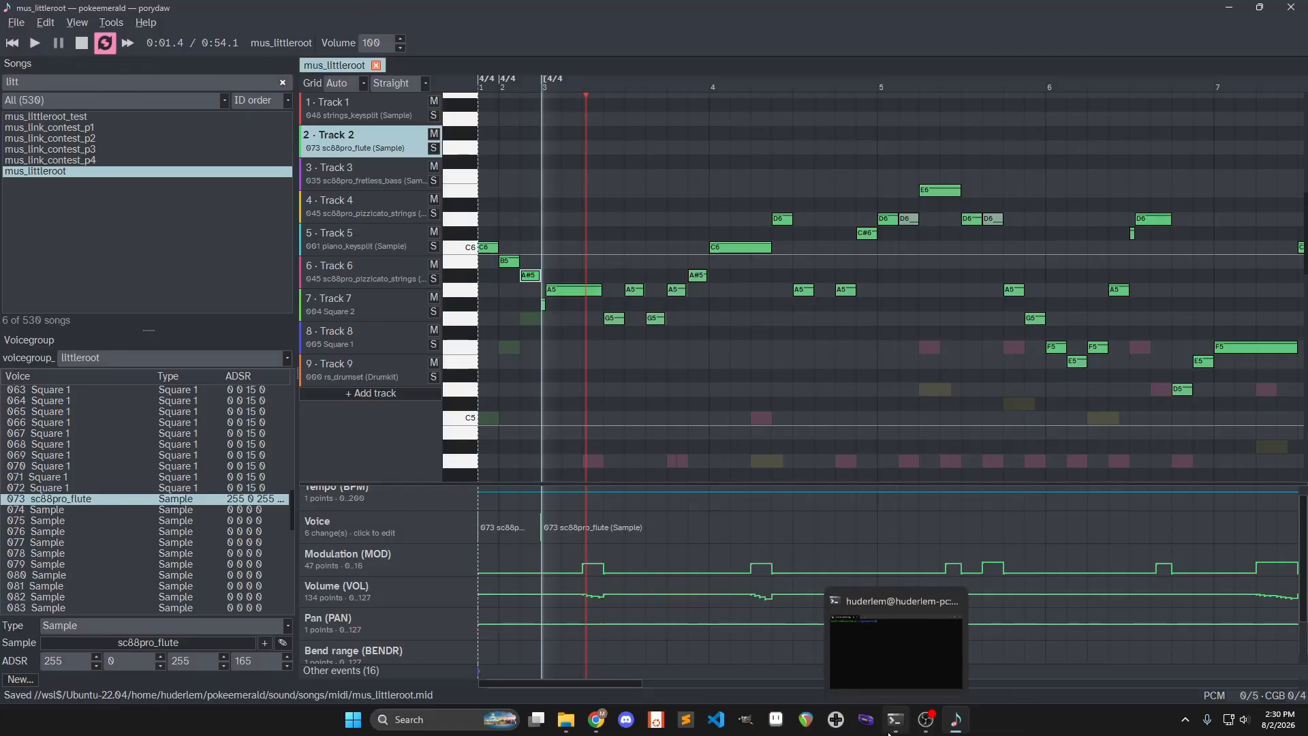
left_click(907, 673)
type("git diff")
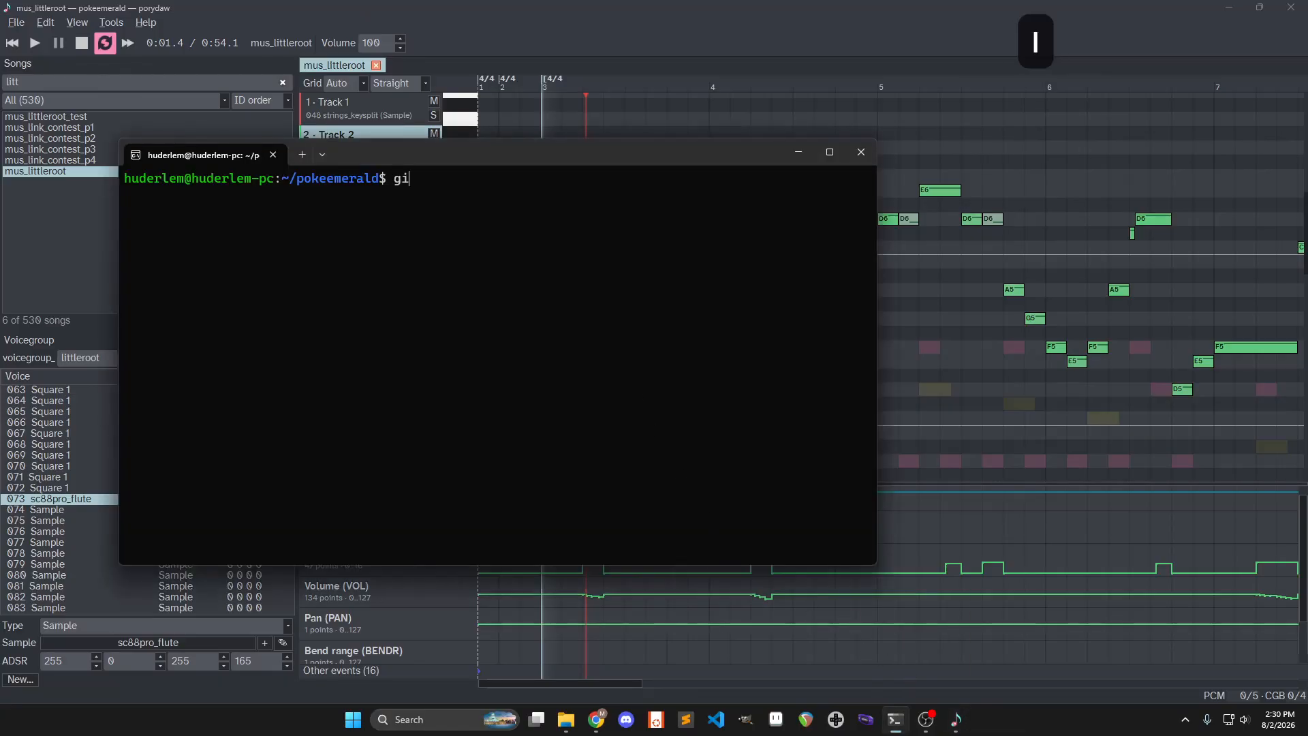
key("Return")
type("git status")
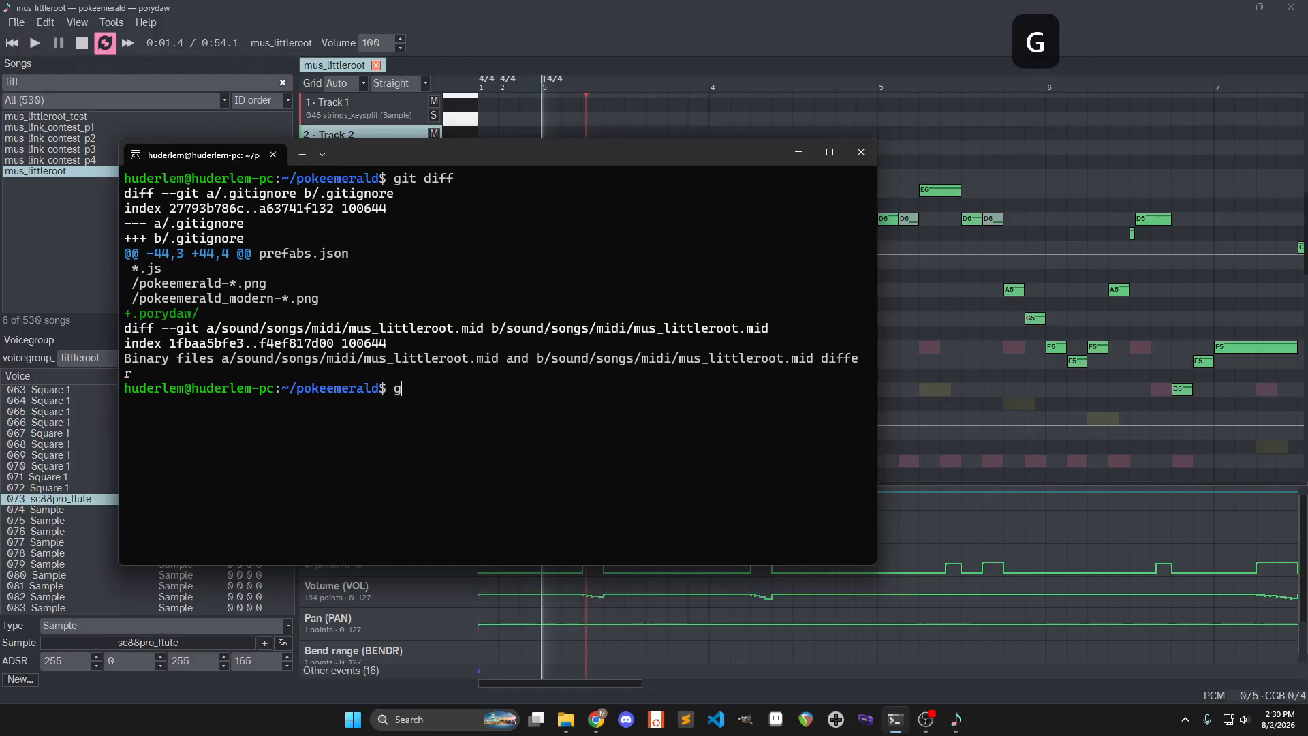
key("Return")
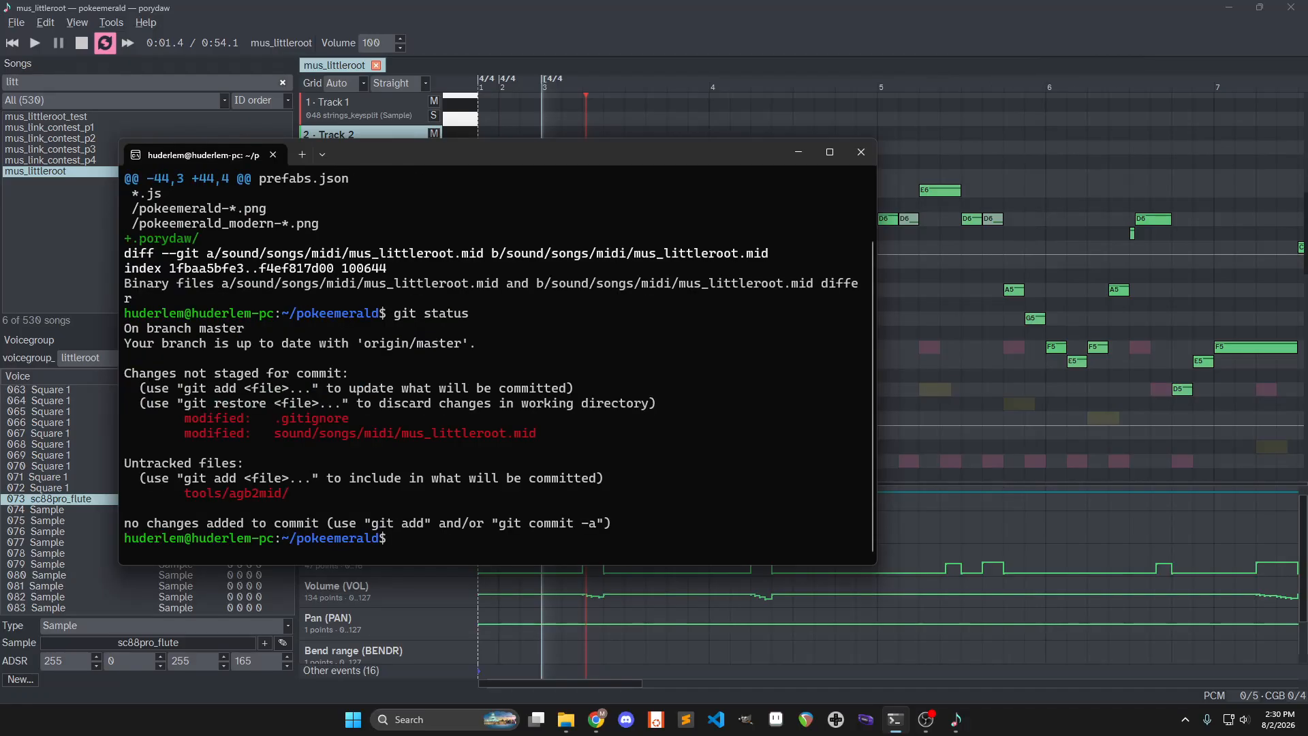
left_click_drag(274, 434, 537, 433)
left_click(566, 431)
left_click(549, 385)
Switch back to porydaw, change the sample of voice 073 to sc88pro_fingered_bass and play the song
left_click(591, 9)
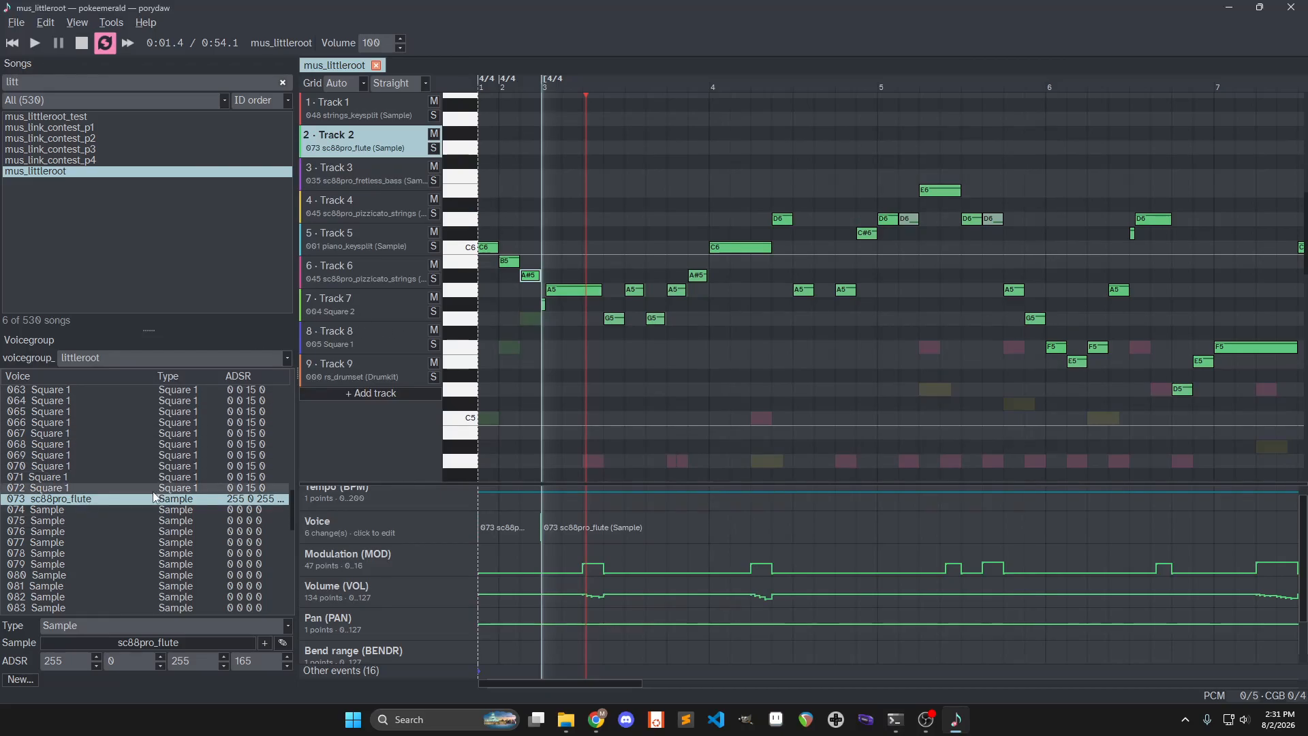
left_click(150, 642)
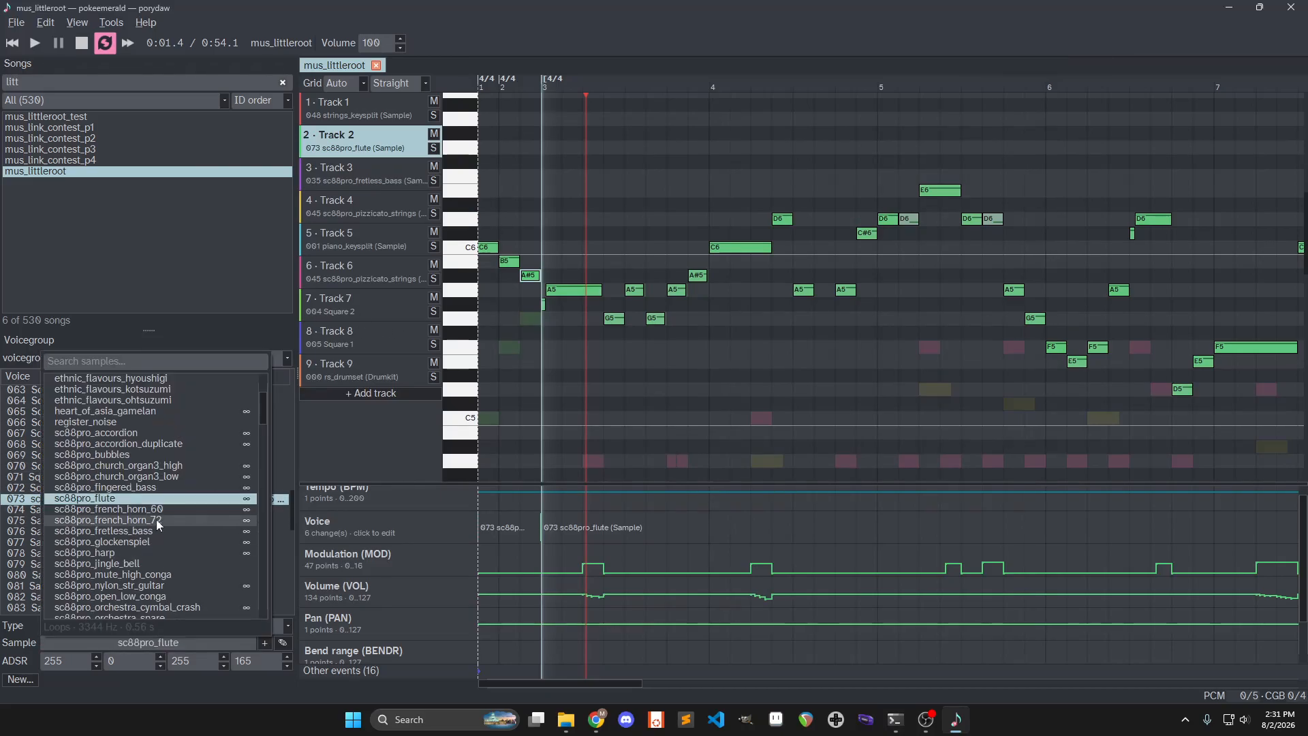
left_click(133, 488)
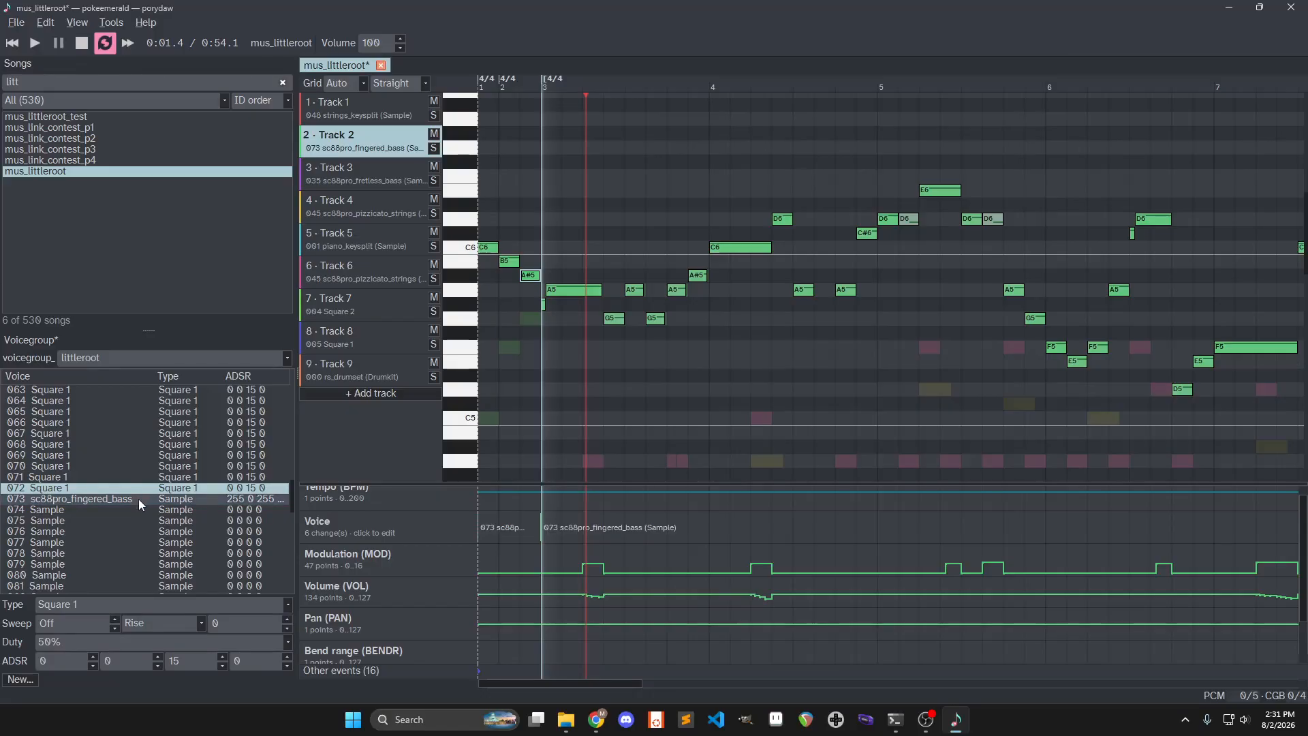
key("space")
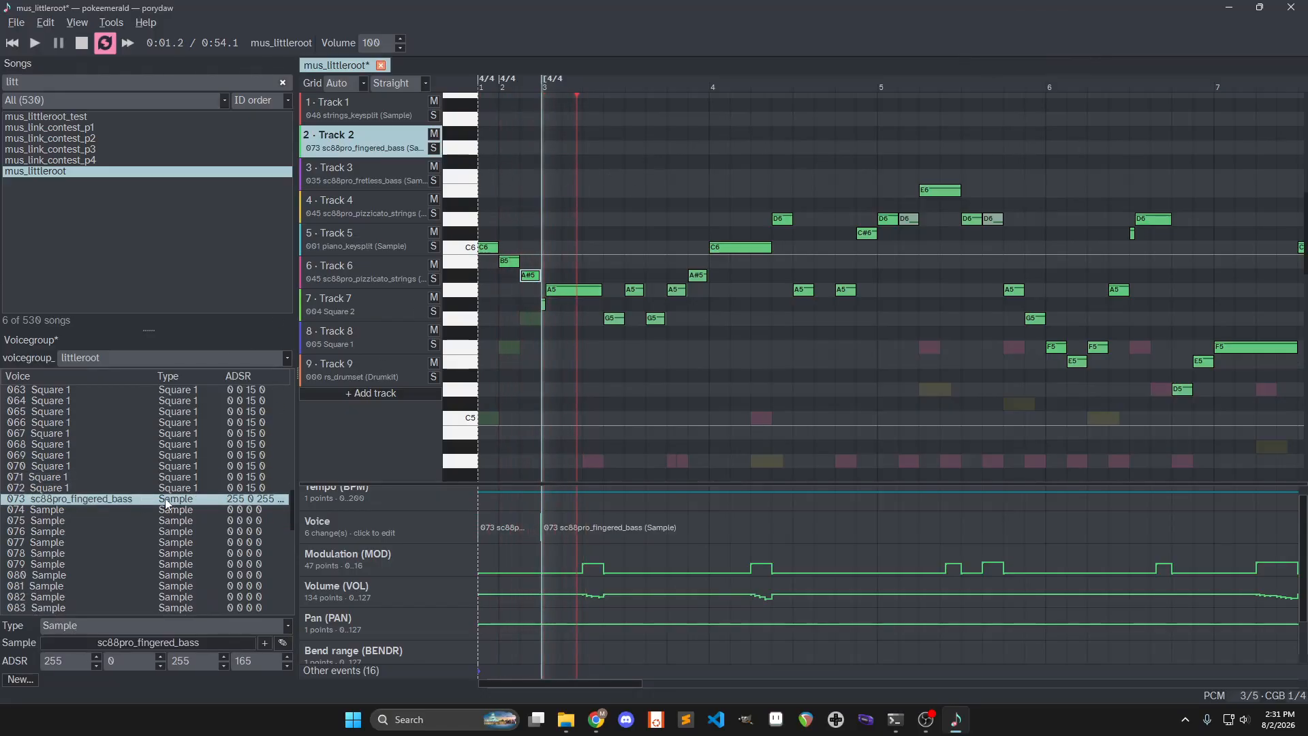
Change the sample of voice 073 to trinity_big_boned and play the song
left_click(178, 646)
scroll(175, 464, "down", 10)
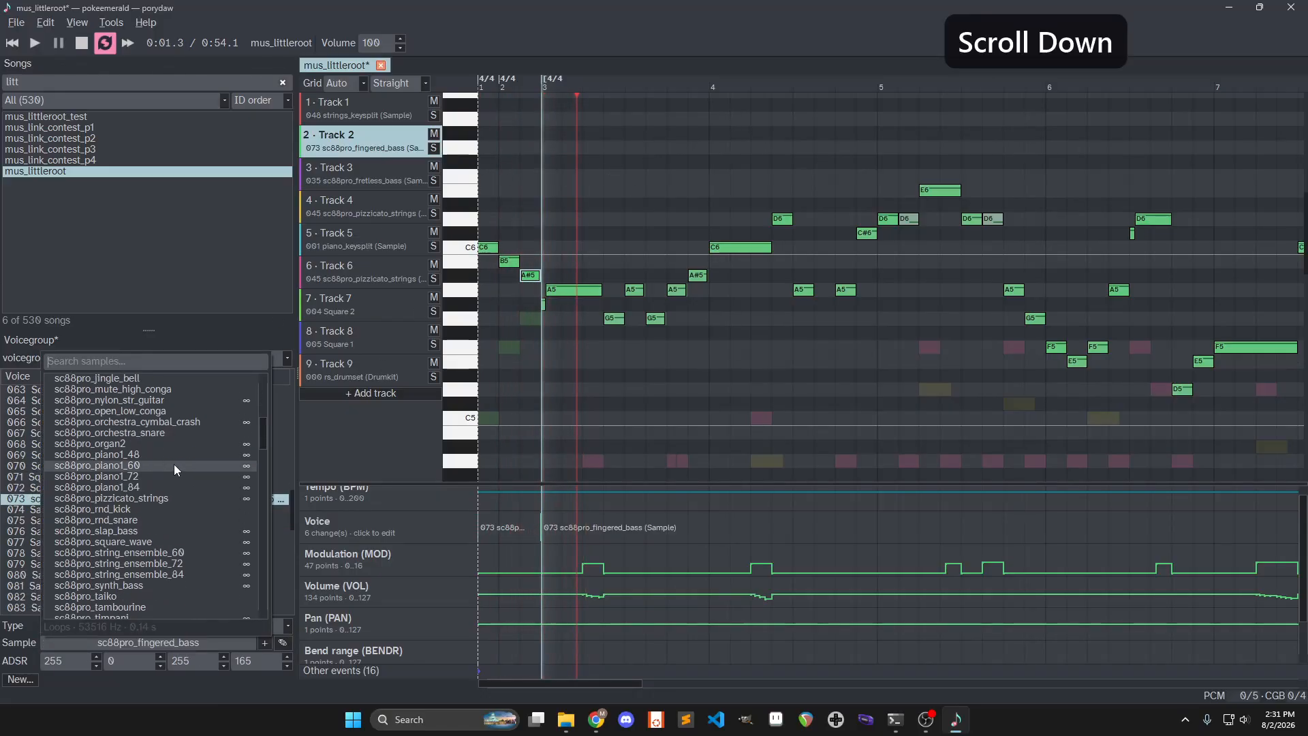
scroll(159, 488, "down", 10)
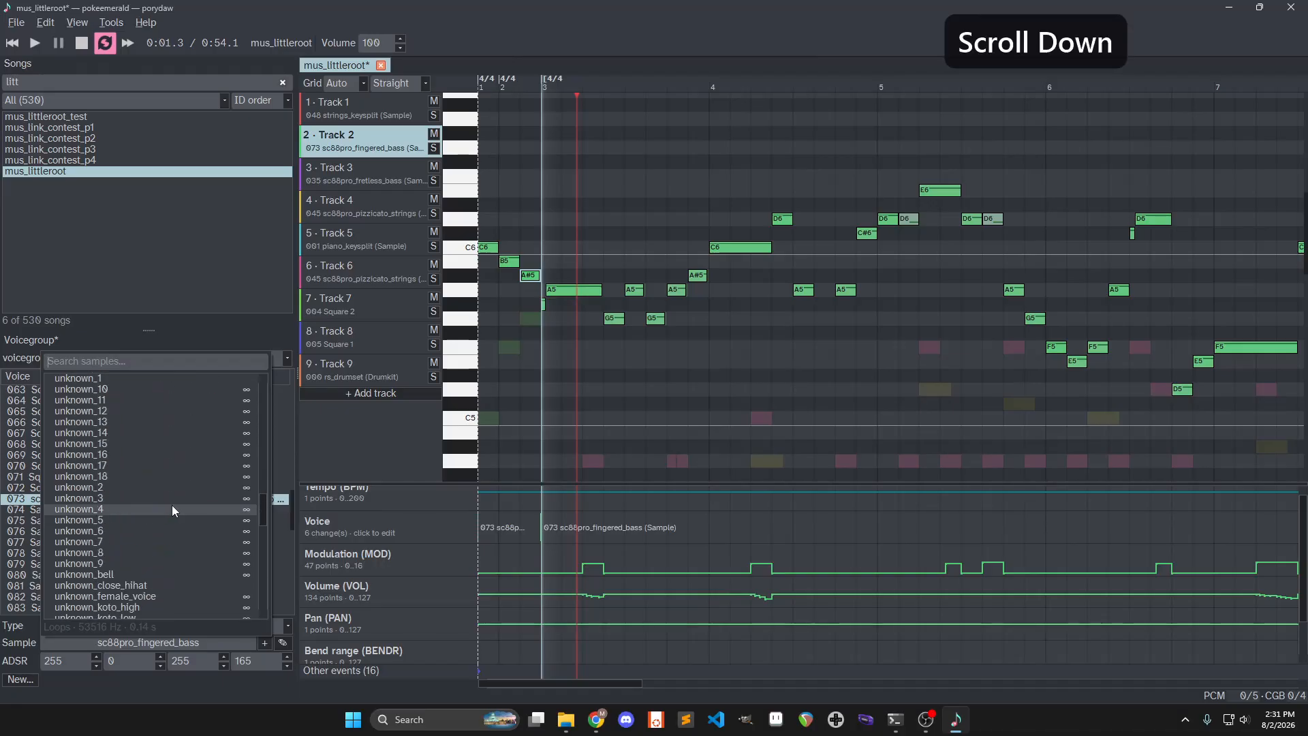
scroll(166, 489, "up", 10)
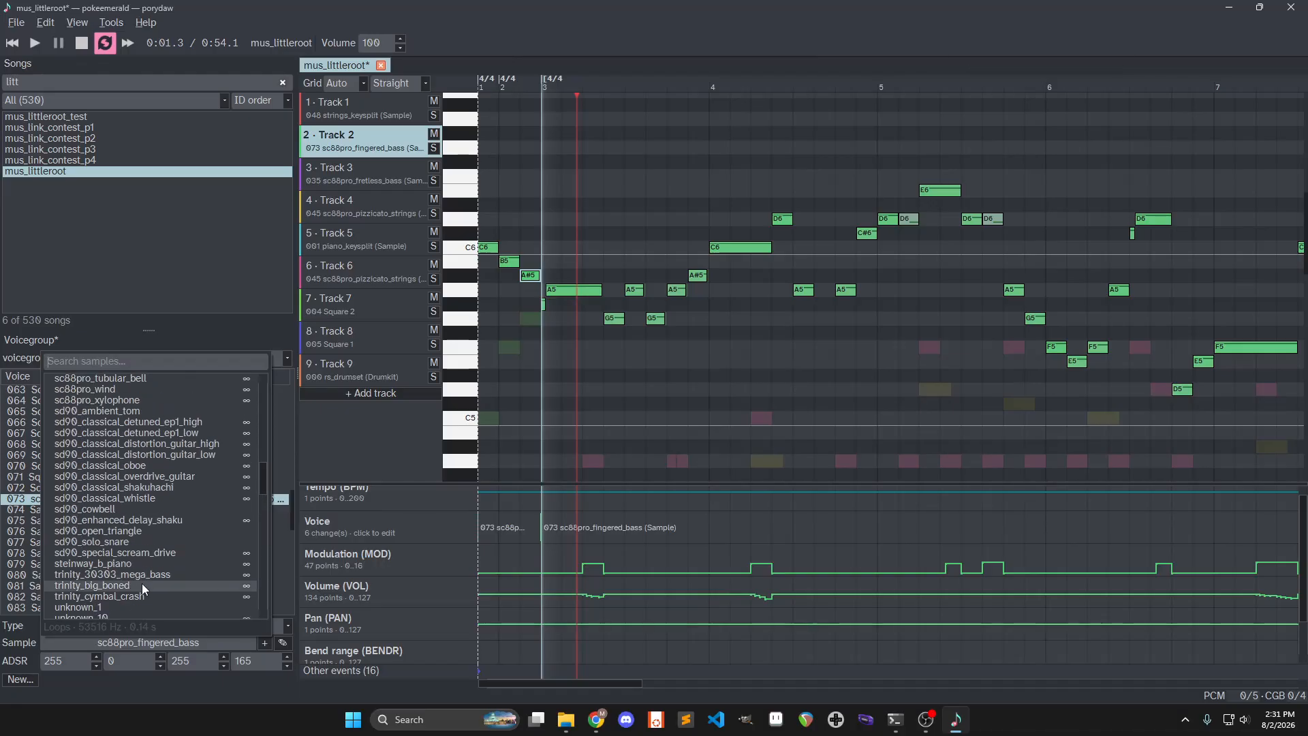
left_click(108, 586)
key("space")
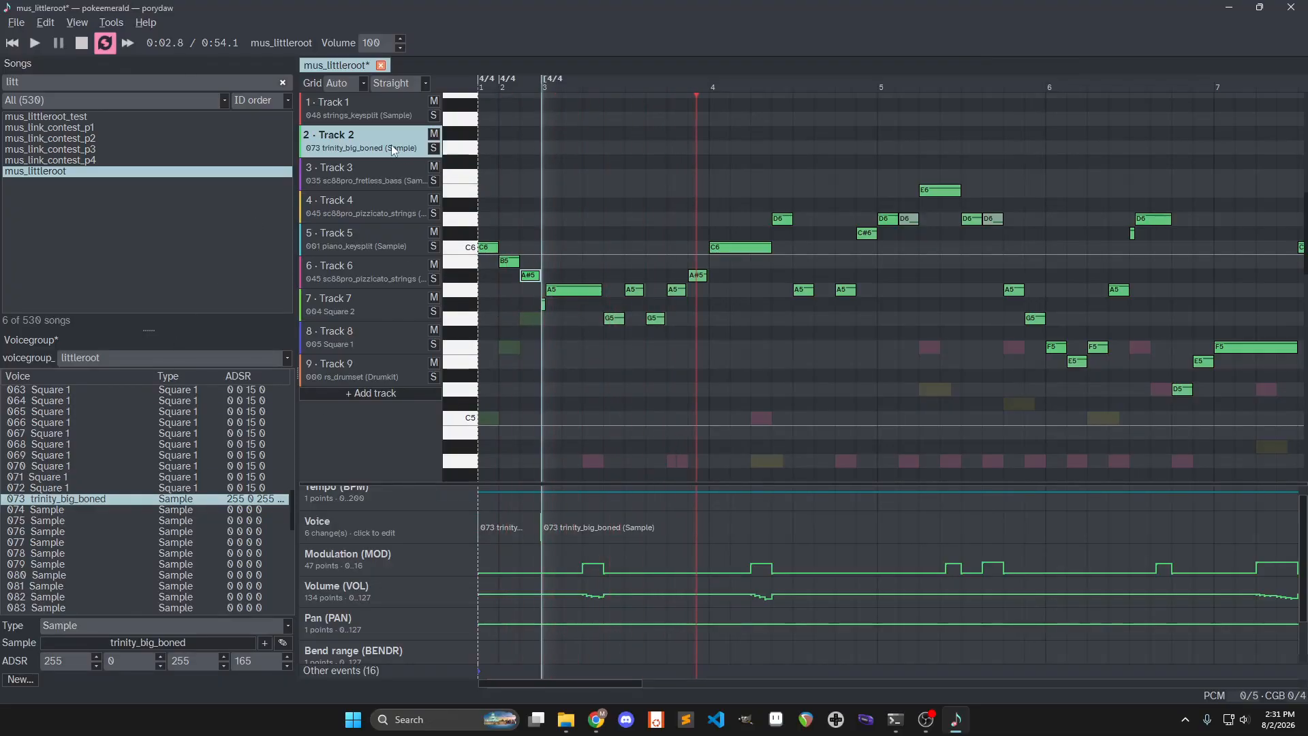
Draw a freehand modulation curve on Track 2 from the song's start into bar 5, and select Track 9
mouse_move(498, 561)
left_mouse_down()
mouse_move(859, 555)
mouse_move(958, 568)
left_mouse_up()
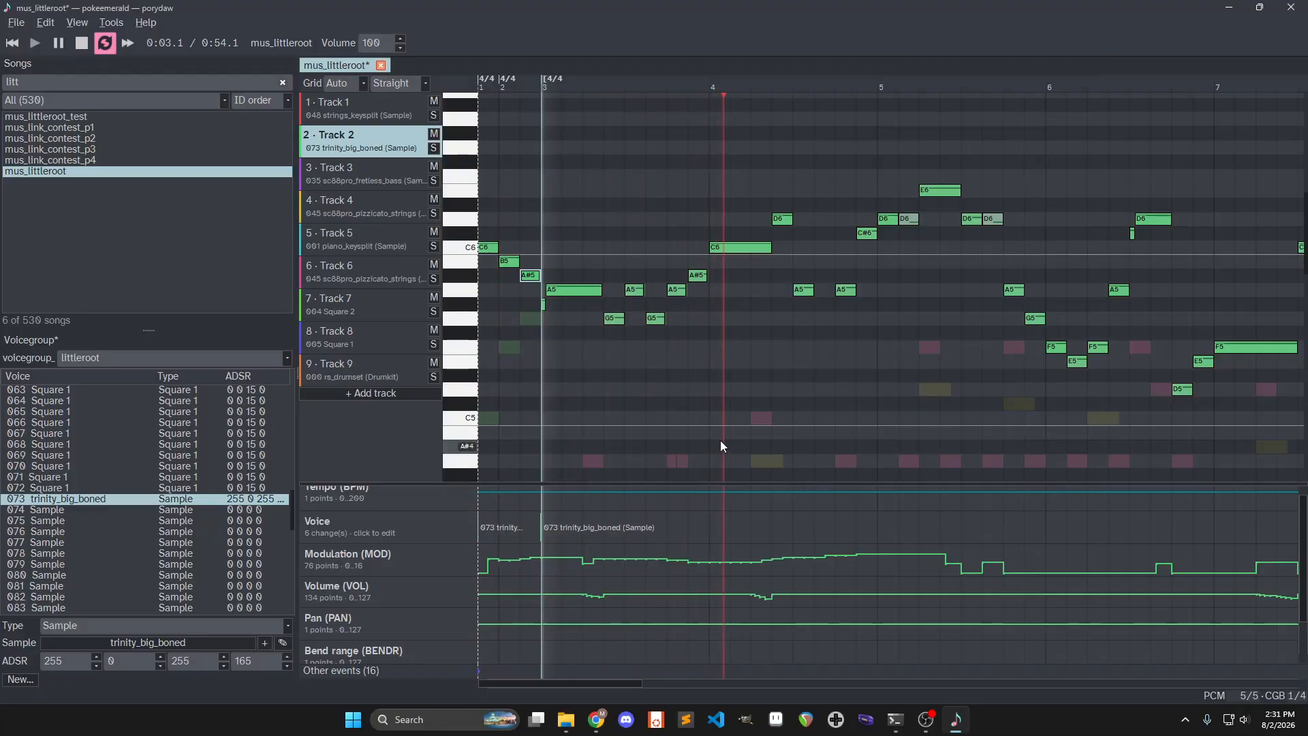
key("space")
left_click(355, 366)
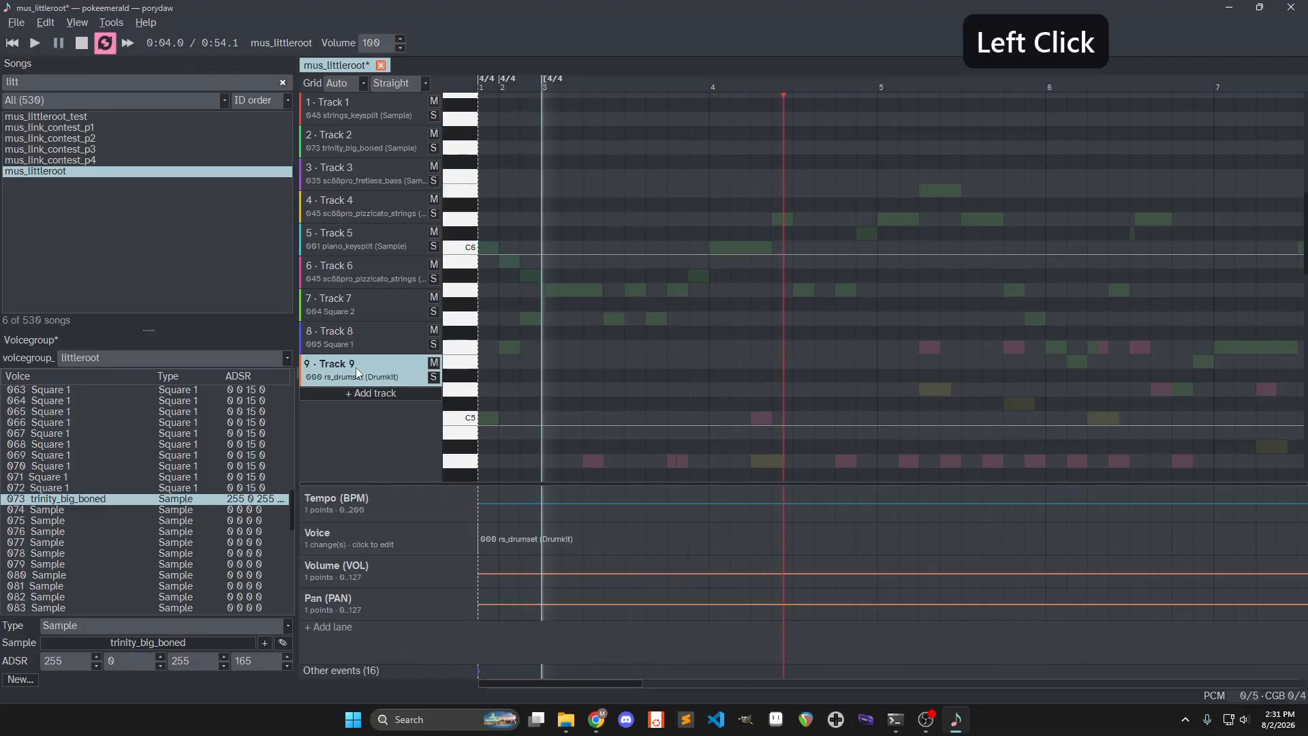
Add short C3 drum notes to Track 9 at bar 2, twice before bar 3 and at bar 3, and play them back
middle_click(530, 325)
scroll(634, 284, "down", 6)
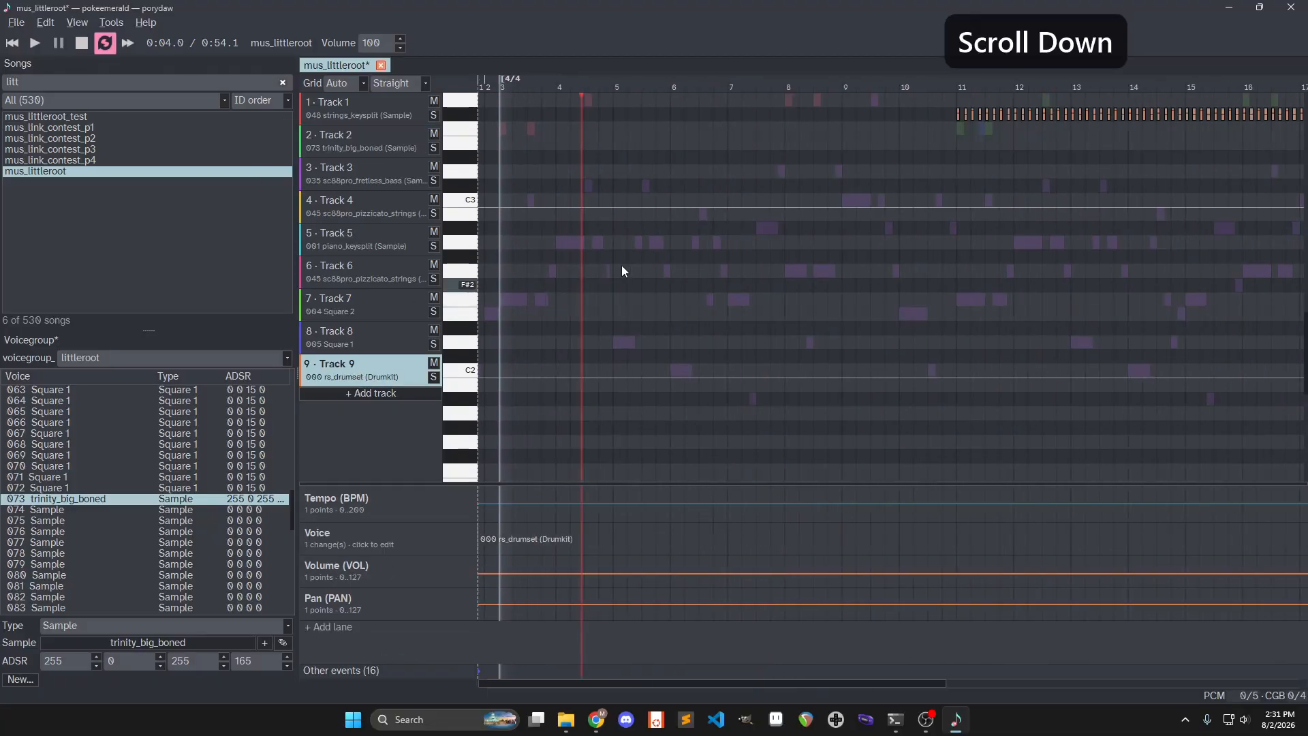
middle_click(671, 173)
middle_click(954, 354)
scroll(500, 365, "up", 3)
middle_click(730, 343)
scroll(530, 328, "up", 2)
scroll(529, 327, "up", 3)
middle_click(527, 231)
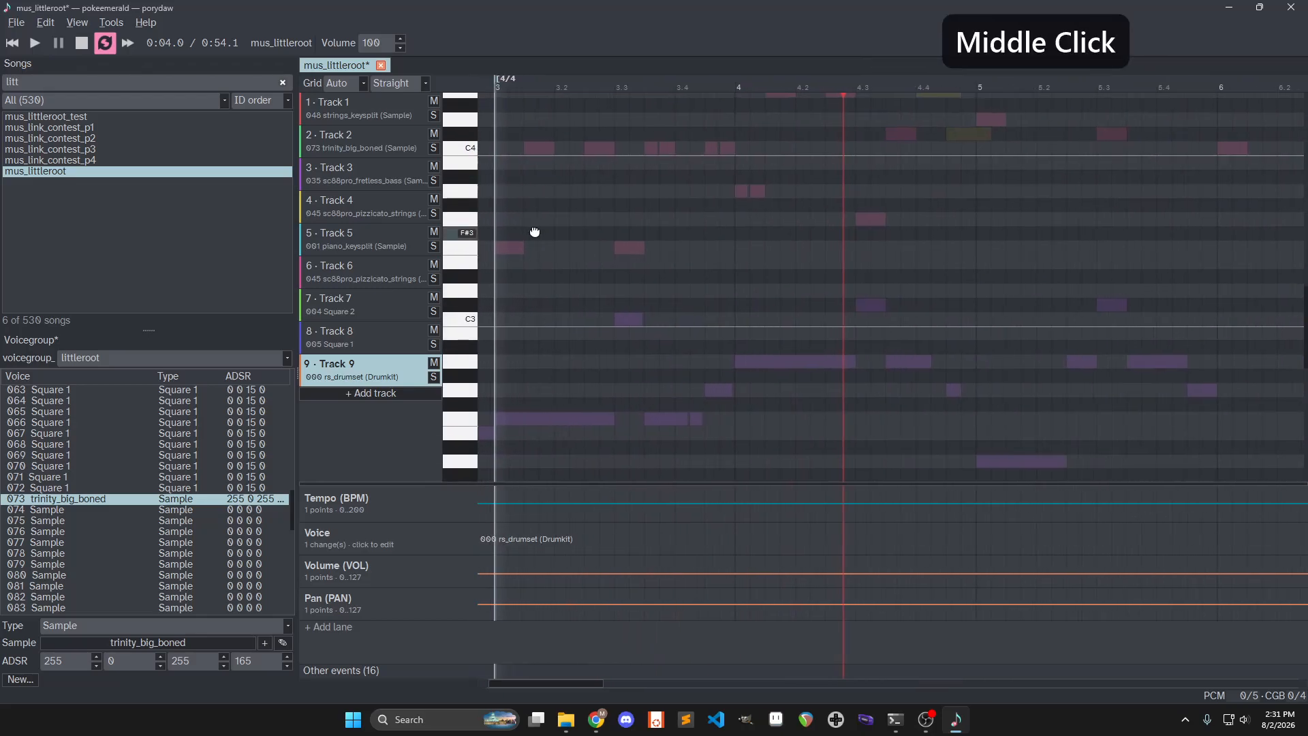
left_click(508, 86)
left_click(504, 323)
left_click_drag(510, 324, 558, 325)
scroll(524, 325, "up", 4)
left_click(587, 325)
left_click(639, 325)
key("space")
key("space")
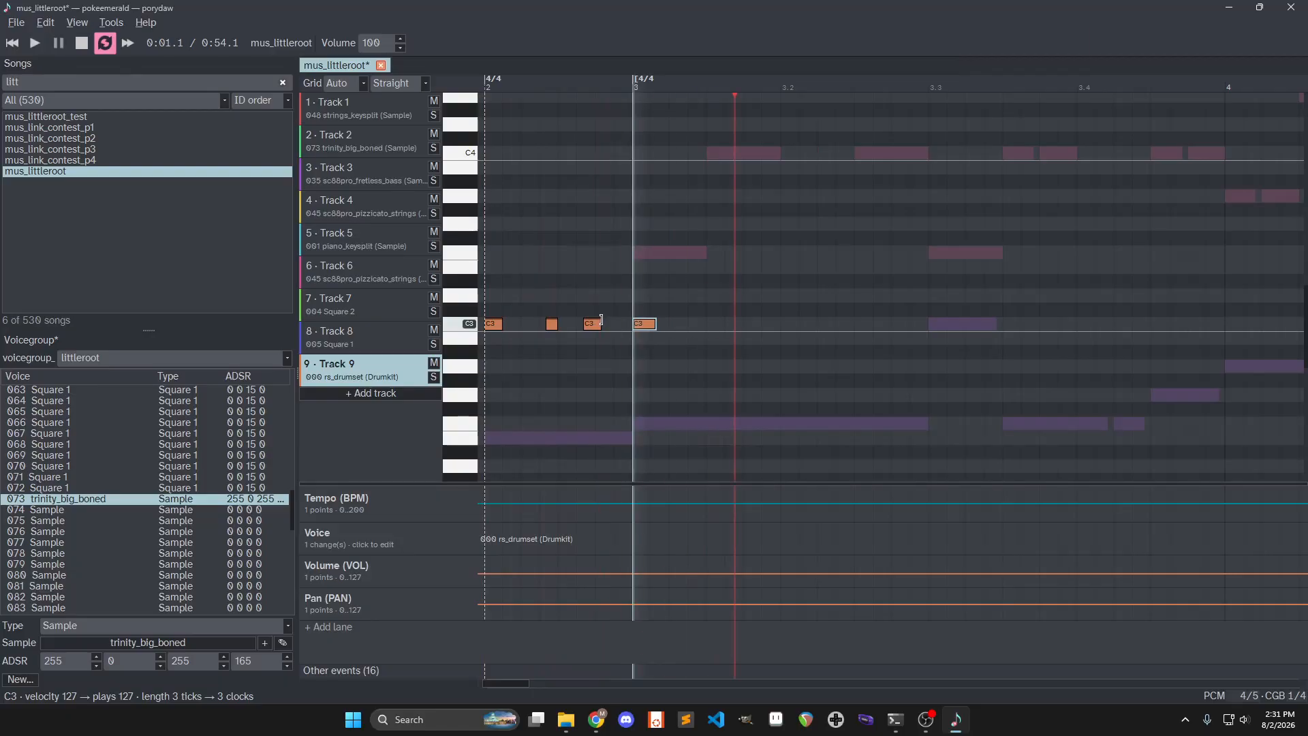
Delete the two C3 notes between bars 2 and 3 on Track 9 and add a C3 note at 3.2
left_click_drag(549, 328, 596, 345)
key("Delete")
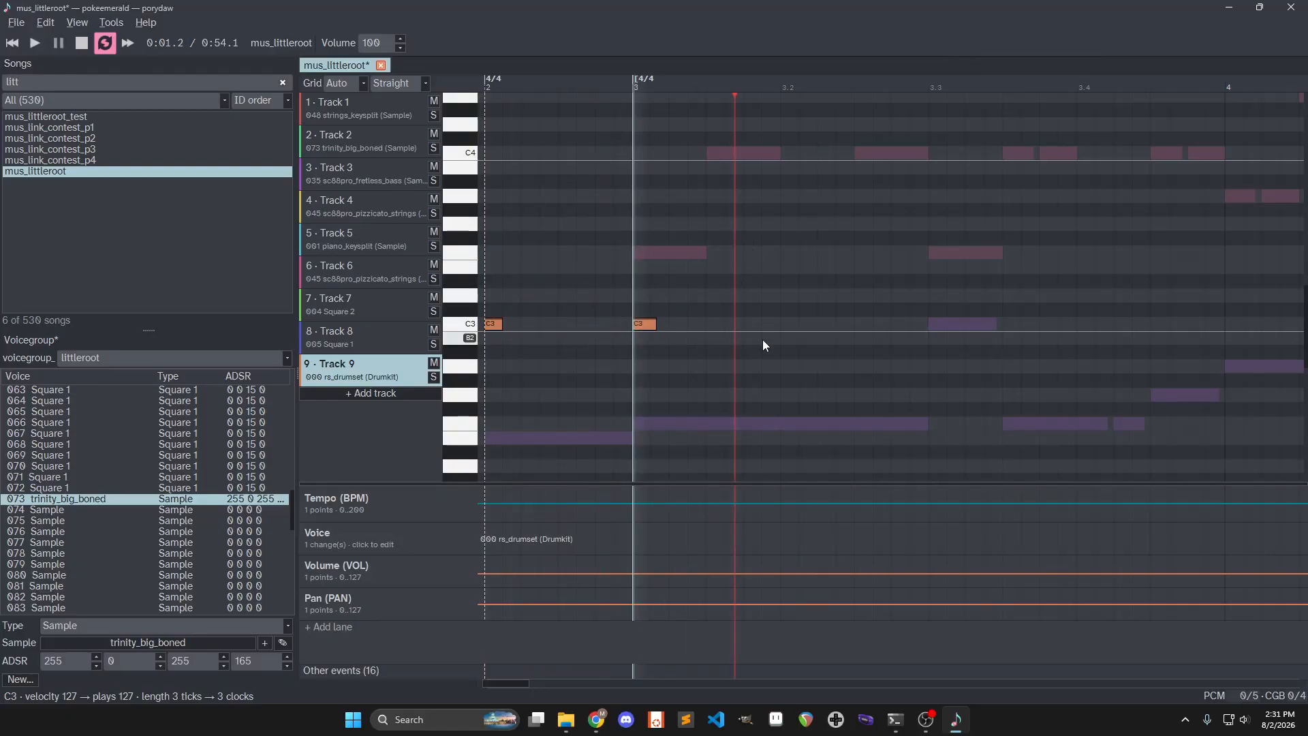
left_click(789, 324)
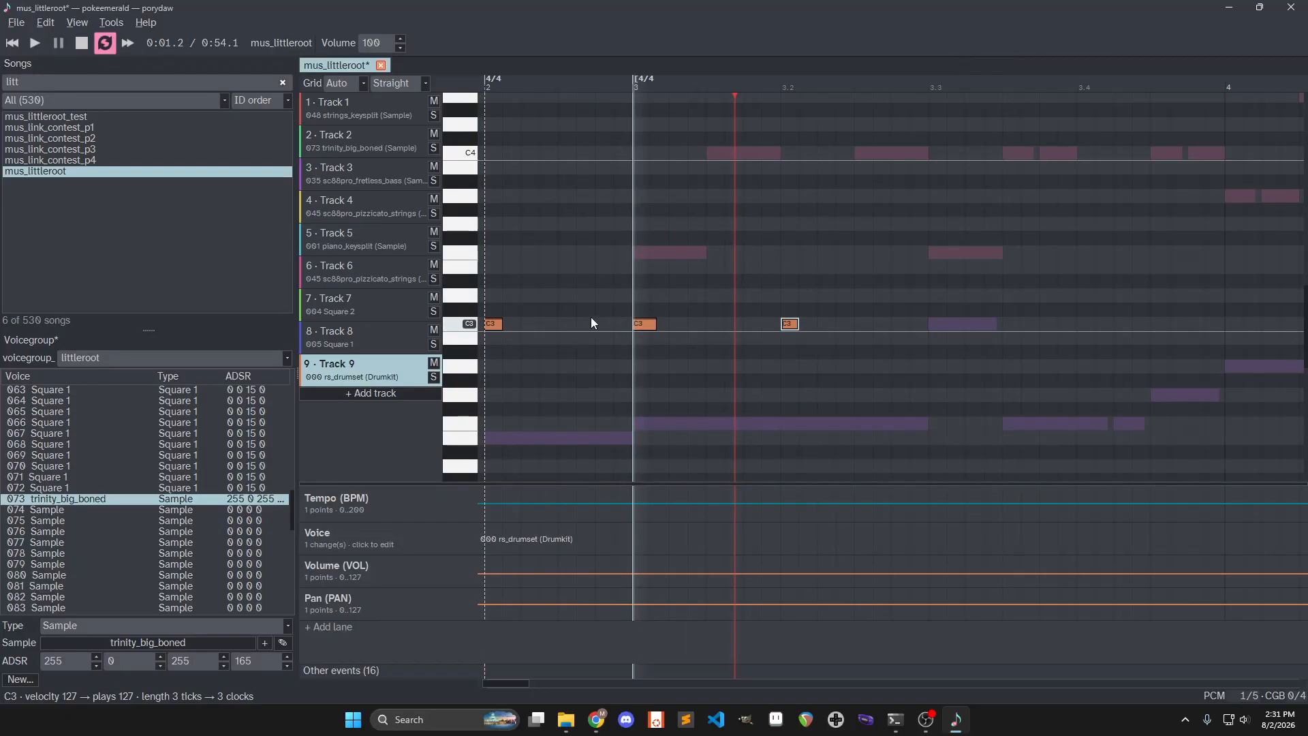
Add one D3 drum note between bars 2 and 3 and another between bar 3 and 3.2, and play the pattern
left_click(540, 295)
left_click_drag(538, 300, 550, 300)
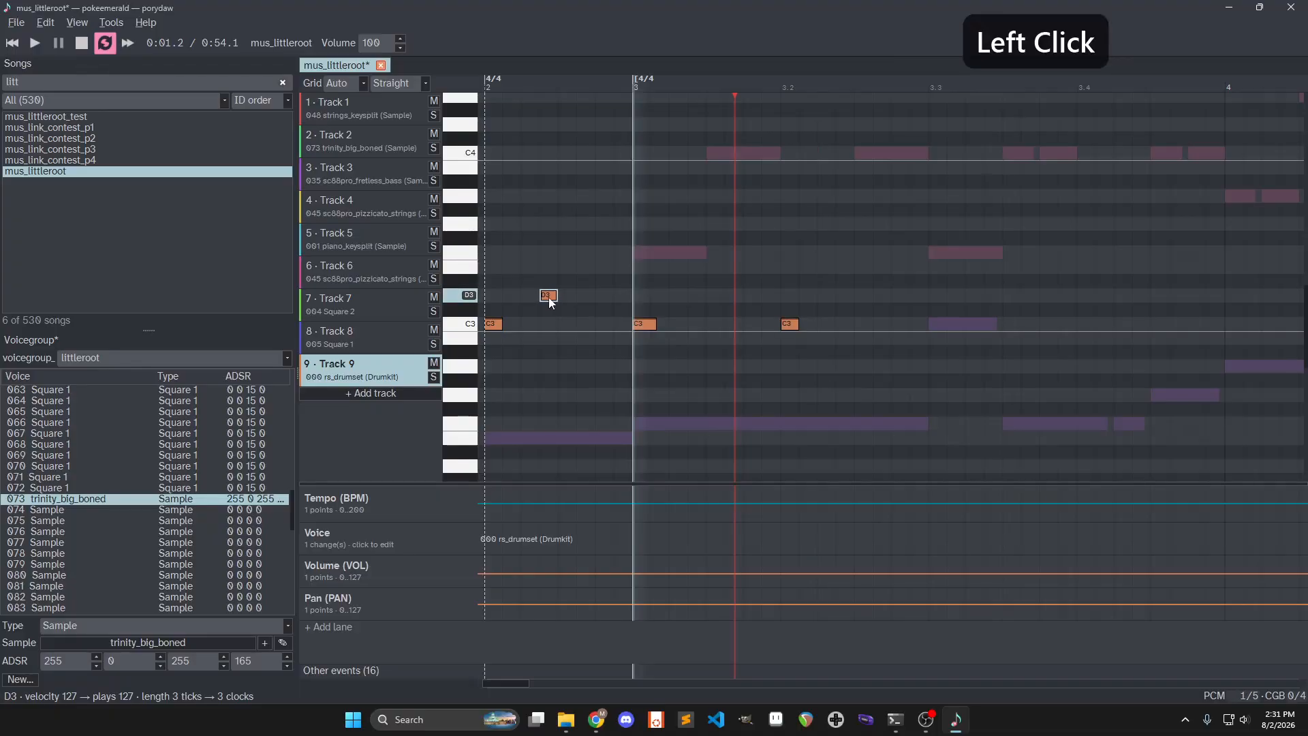
left_click(711, 295)
key("space")
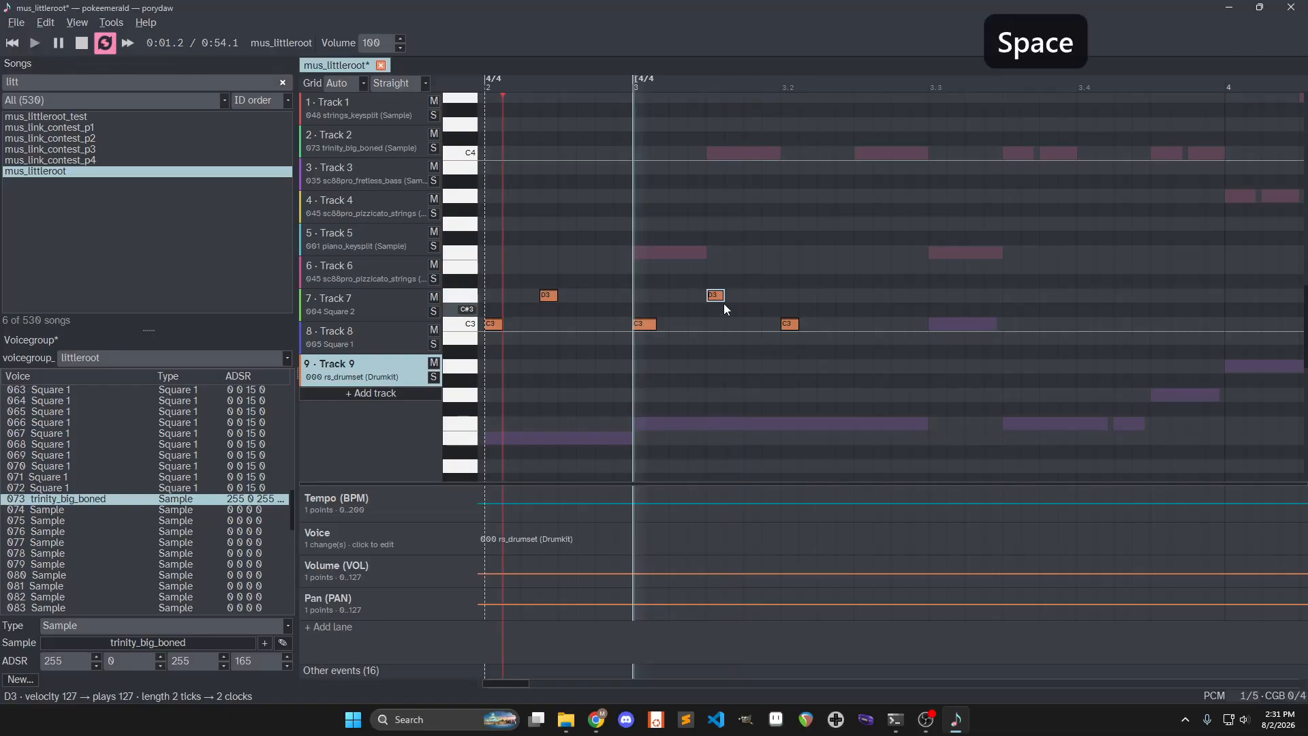
key("space")
Delete all the C3 and D3 drum notes from Track 9 and save the song
scroll(553, 325, "down", 3)
left_click_drag(516, 266, 737, 391)
key("Delete")
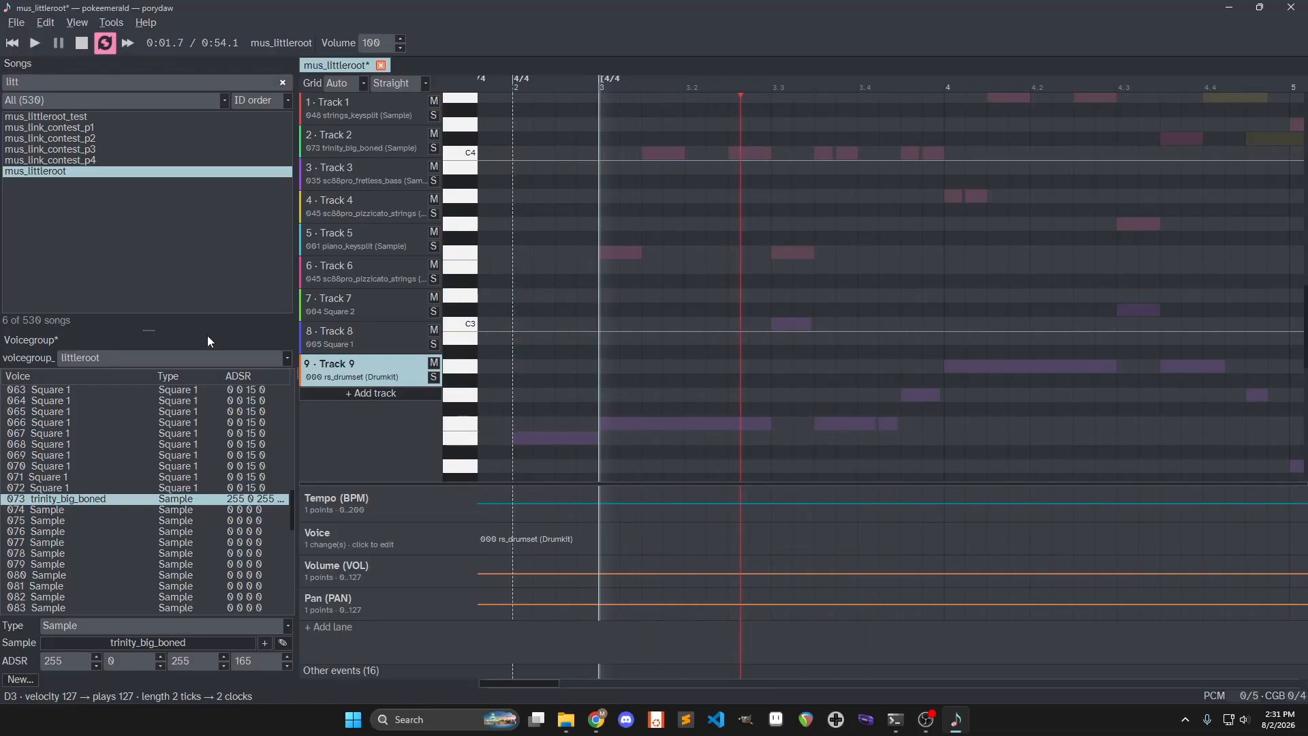
key("ctrl+s")
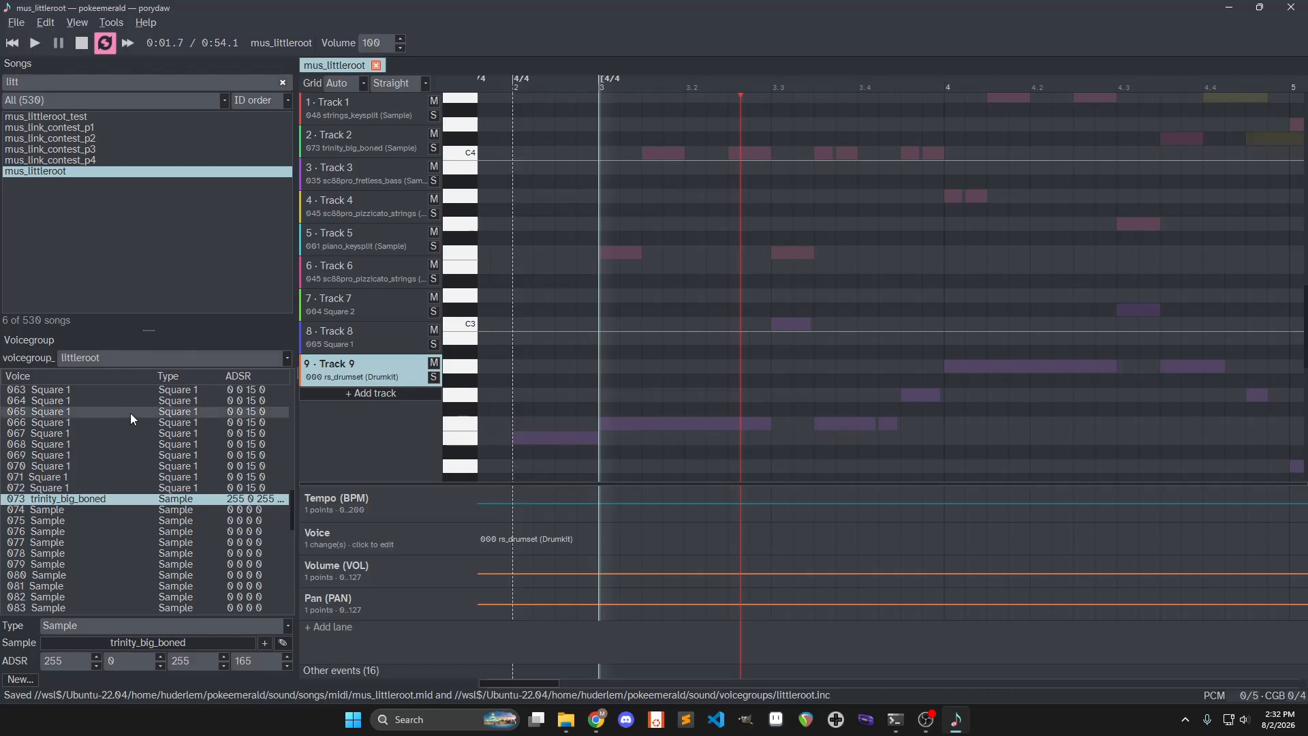
Switch to the terminal and show the repository's uncommitted changes with git diff
left_click(895, 719)
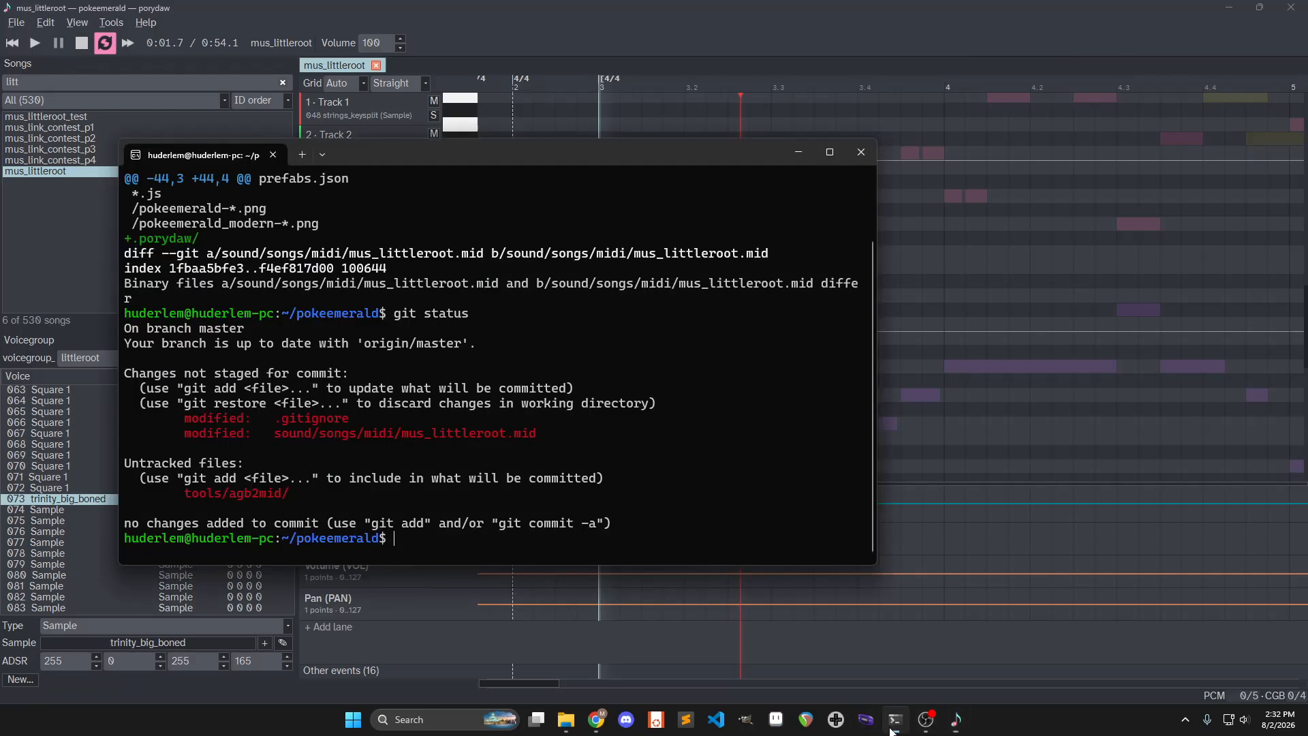
type("git diff")
key("Return")
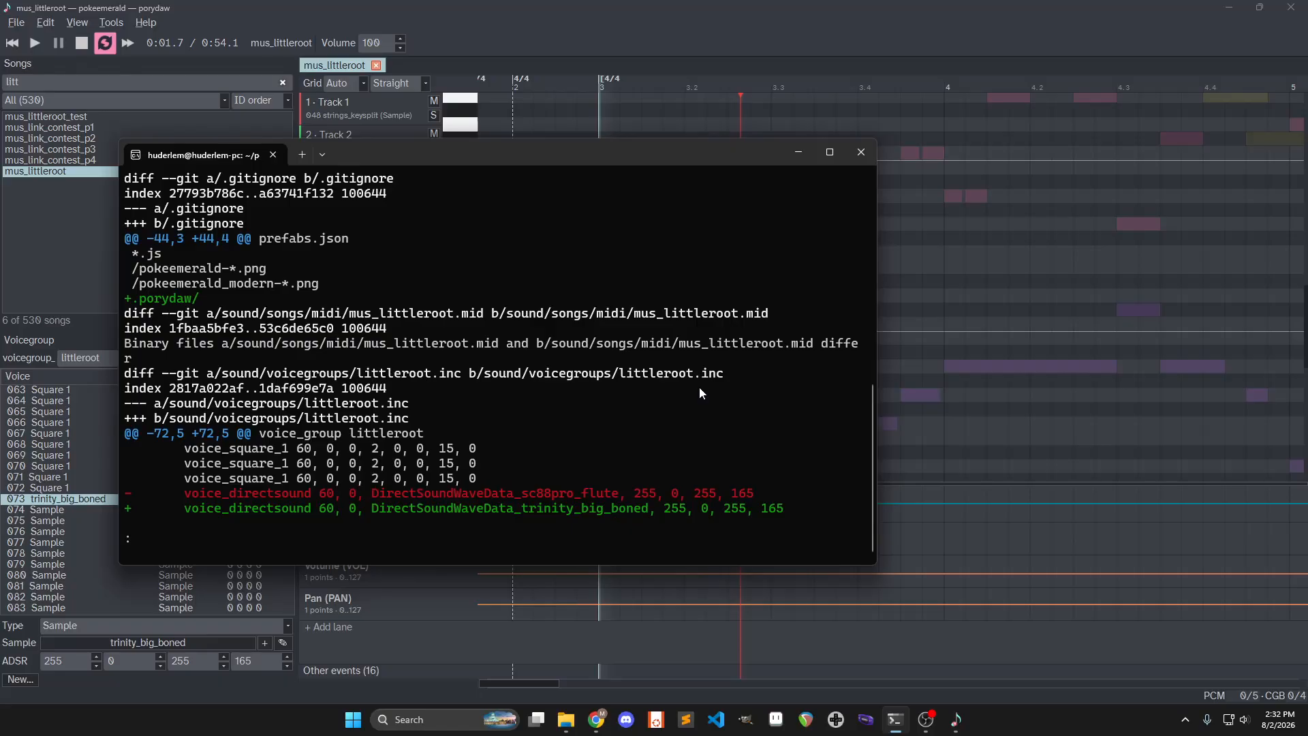
Leave the diff view and build the project with make -j8
key("space")
type("qmake -j8")
key("Return")
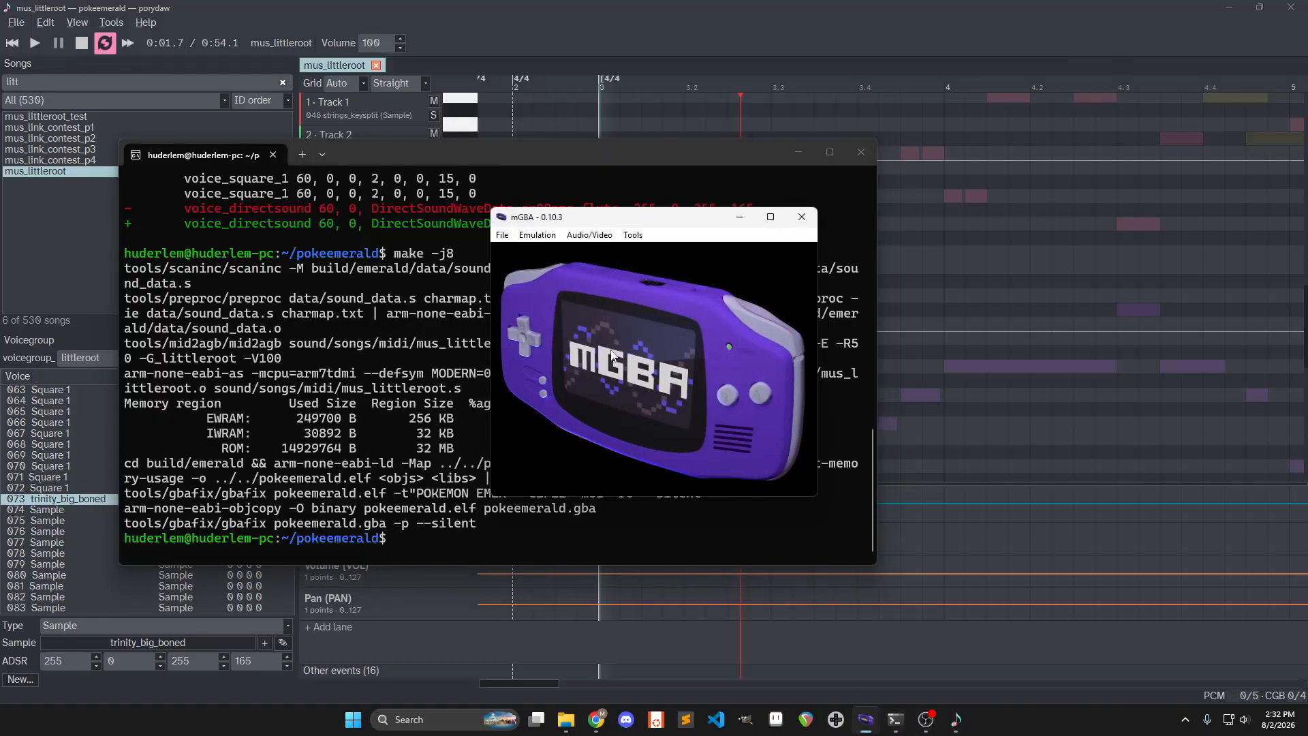
Fast-forward the built game in mGBA to the town to hear its music, close the emulator and return to porydaw
key("Tab")
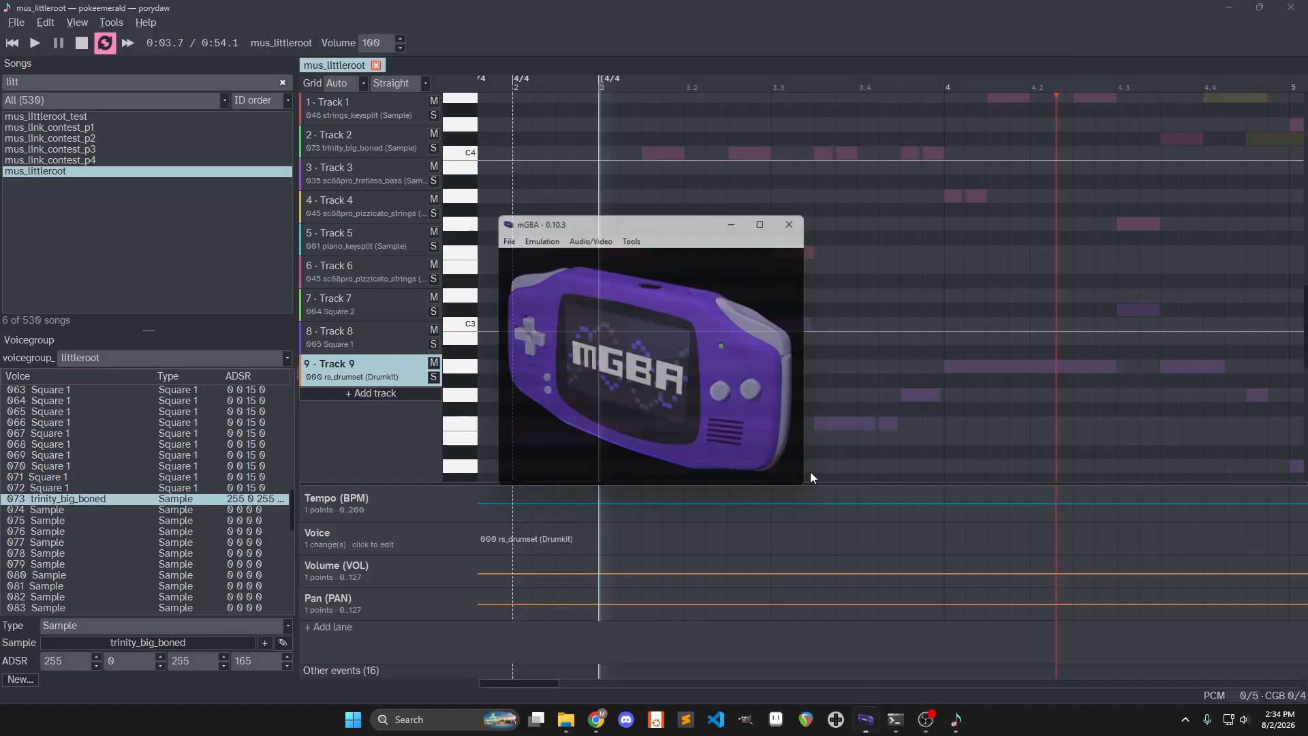
key("Tab")
key("Tab+s")
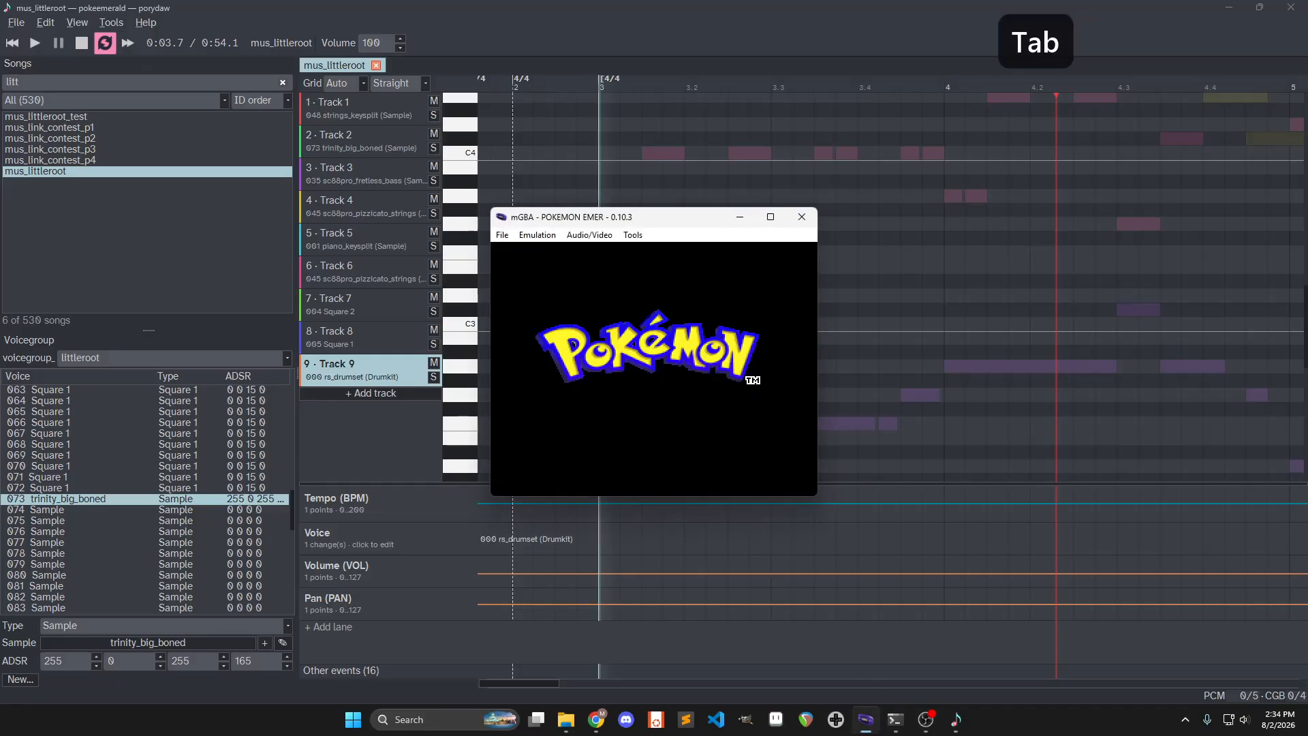
key("s")
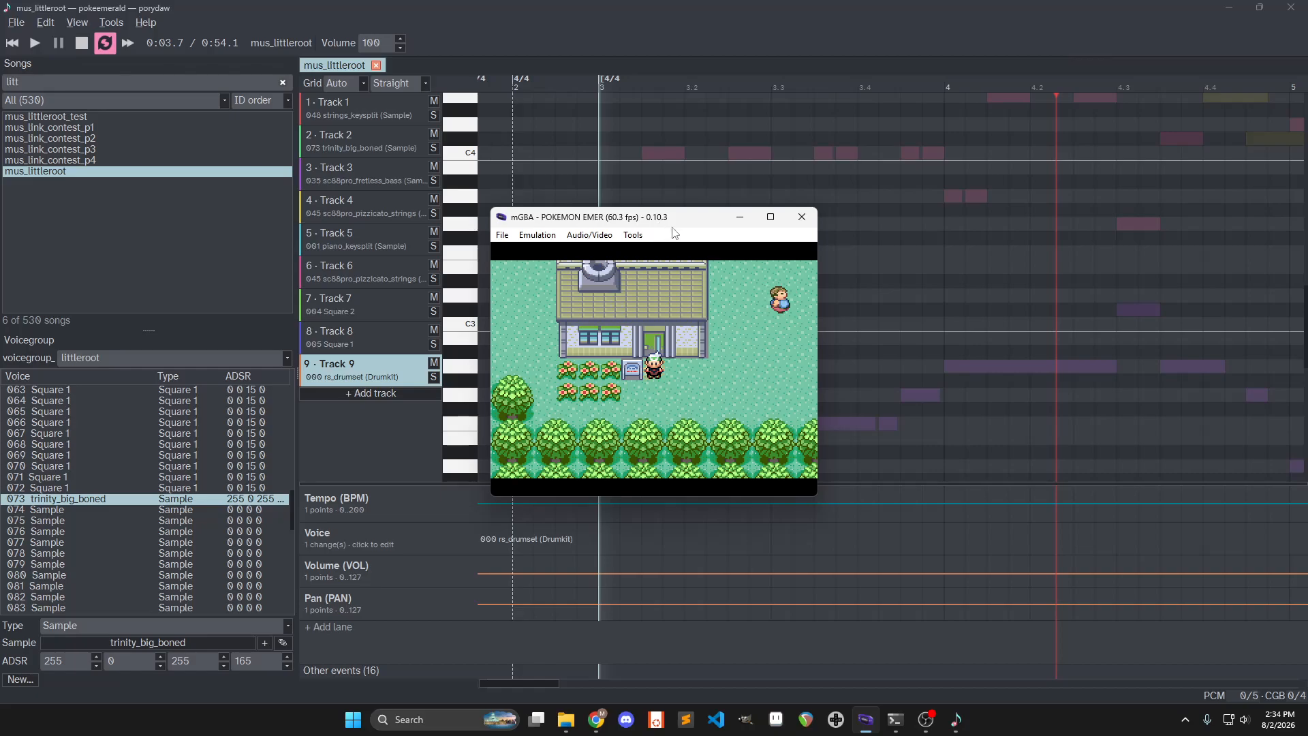
left_click(802, 217)
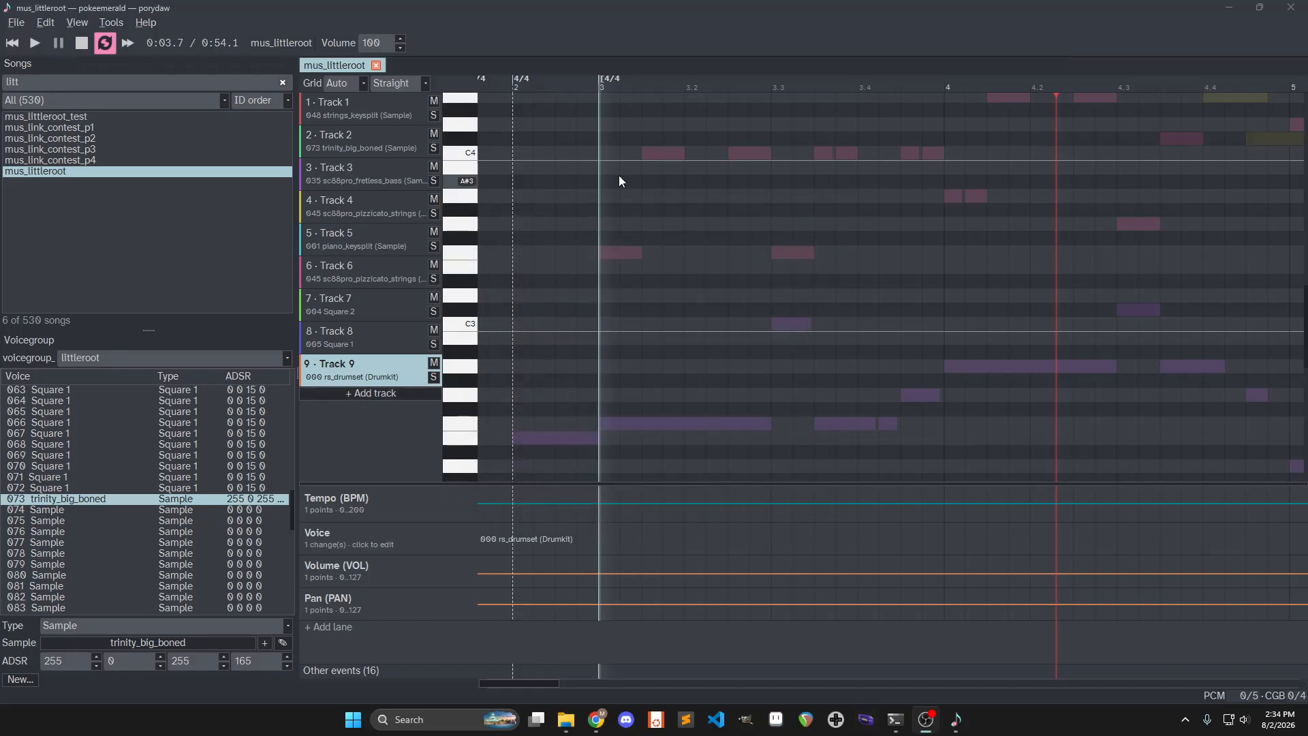
left_click(591, 19)
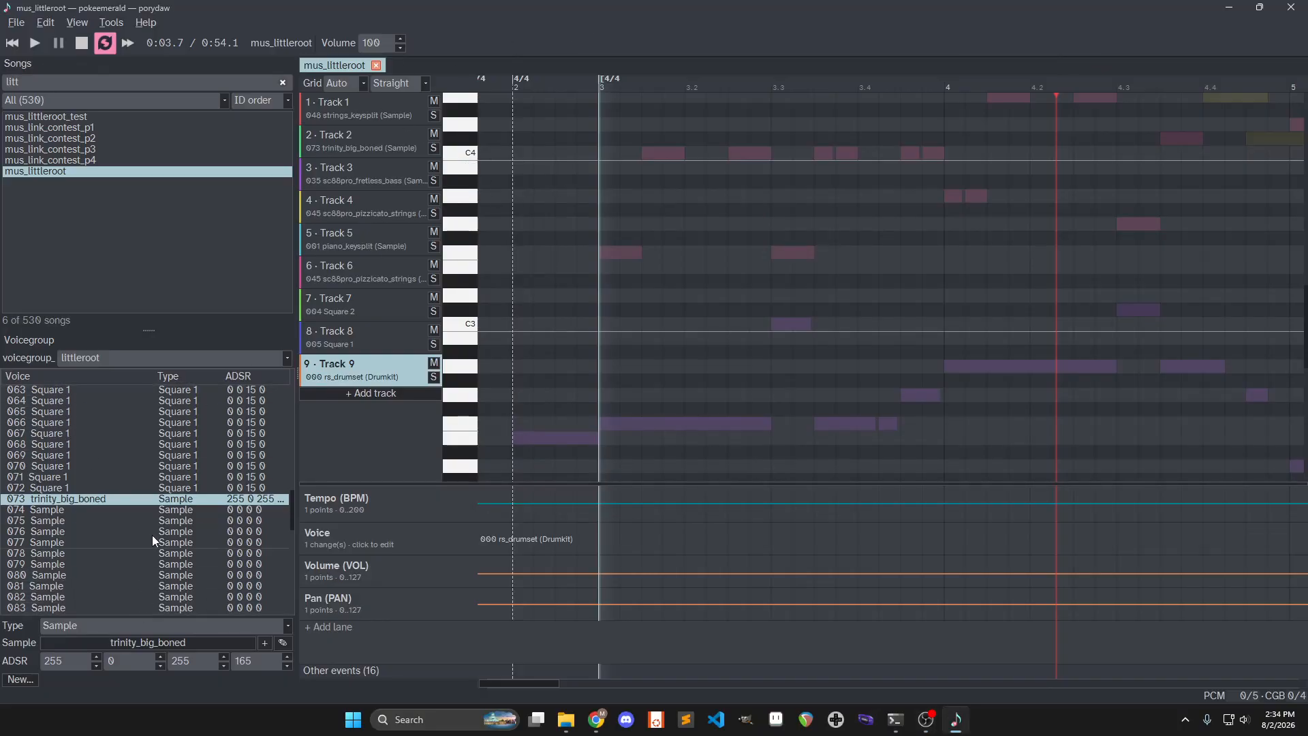
Browse the available voicegroups for the song and keep the littleroot selection
left_click(288, 357)
scroll(223, 406, "down", 2)
scroll(224, 416, "down", 2)
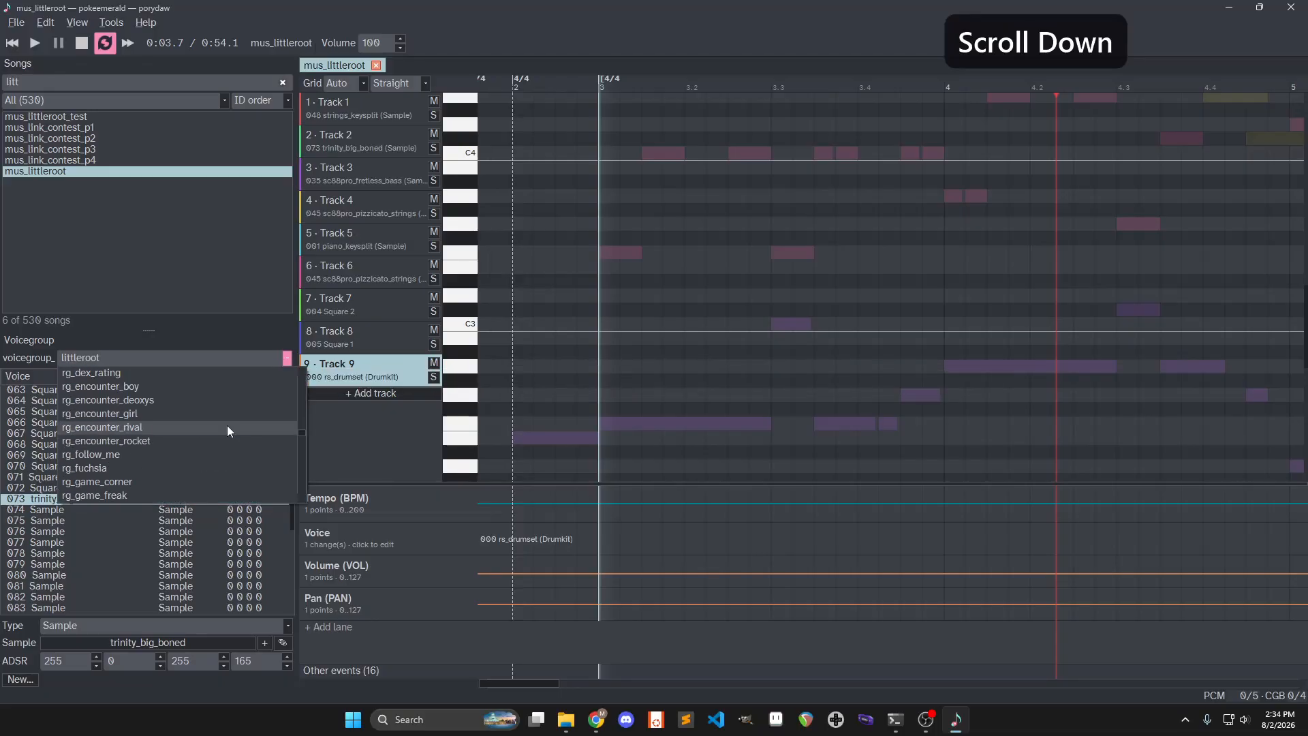
scroll(227, 425, "up", 3)
left_click(285, 355)
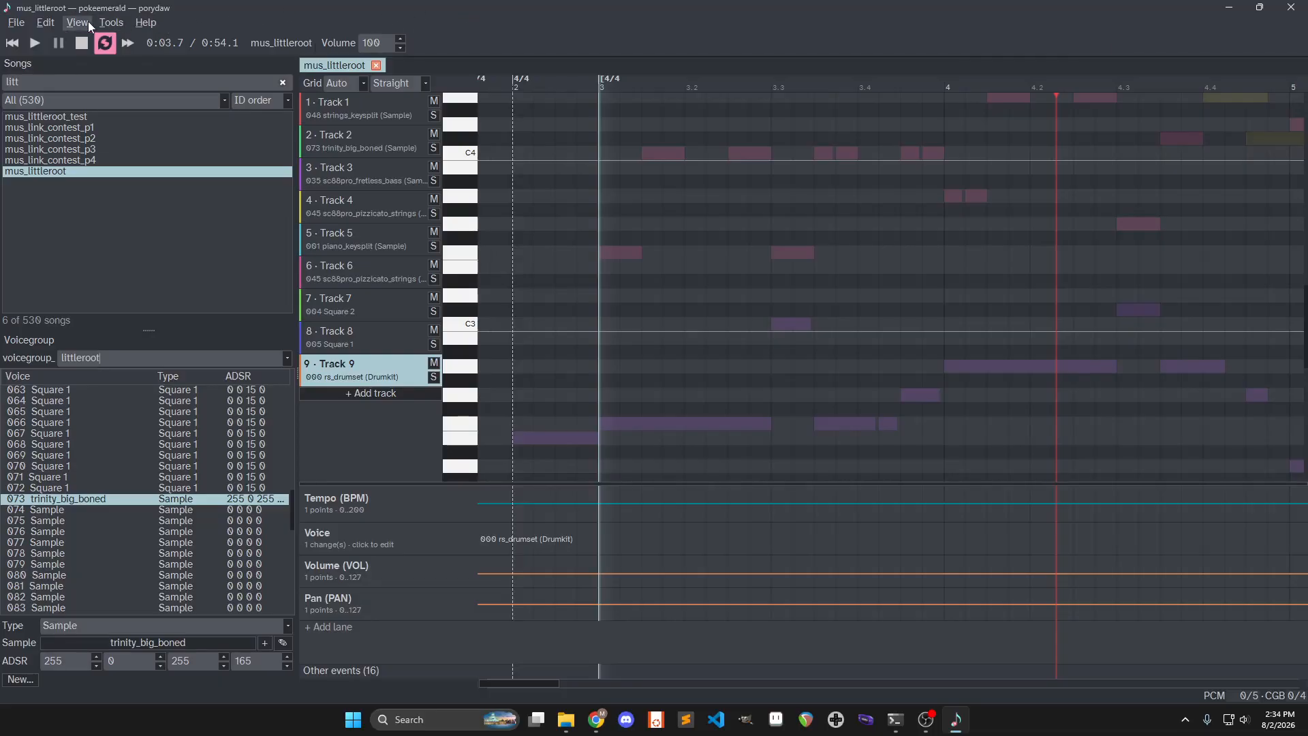
Examine the PCM polyphony and PCM mix rate options in the Engine Settings and cancel the dialog
left_click(54, 24)
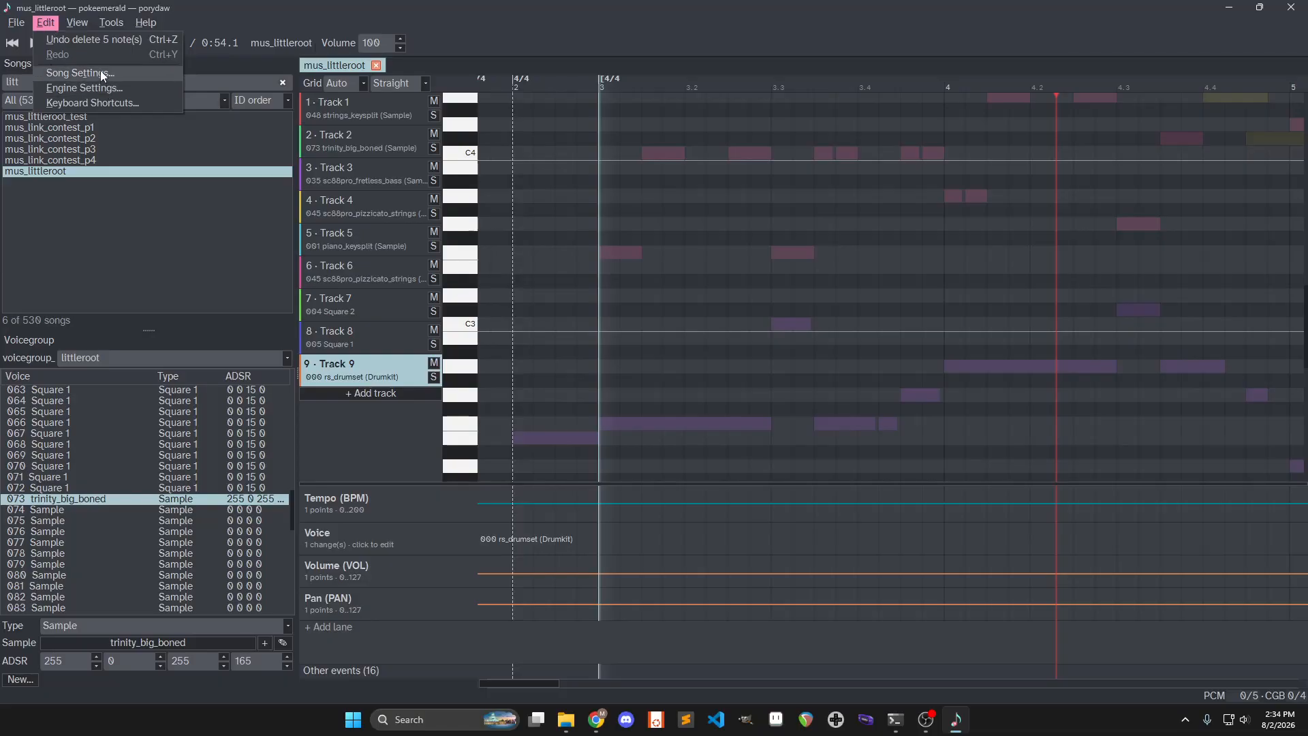
left_click(112, 88)
left_click_drag(675, 311, 661, 228)
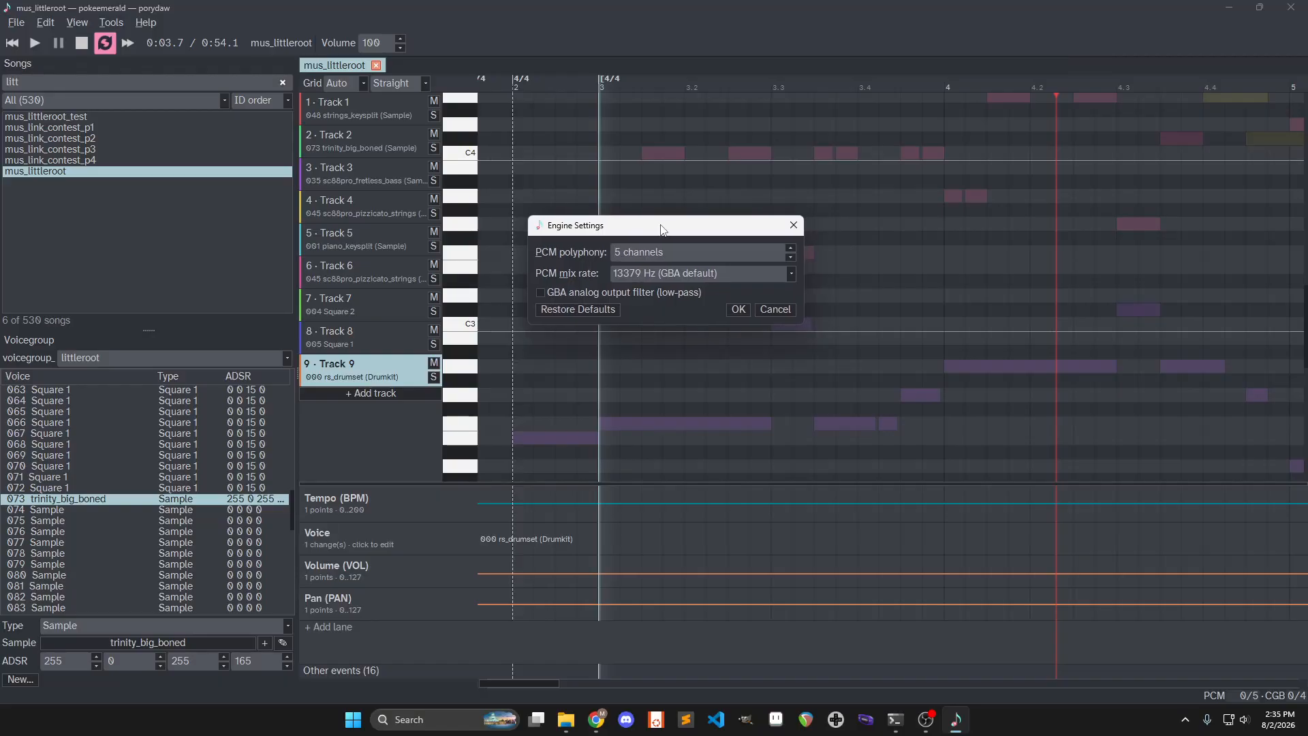
mouse_move(626, 255)
left_click_drag(710, 233, 666, 242)
left_click(790, 261)
left_click(790, 271)
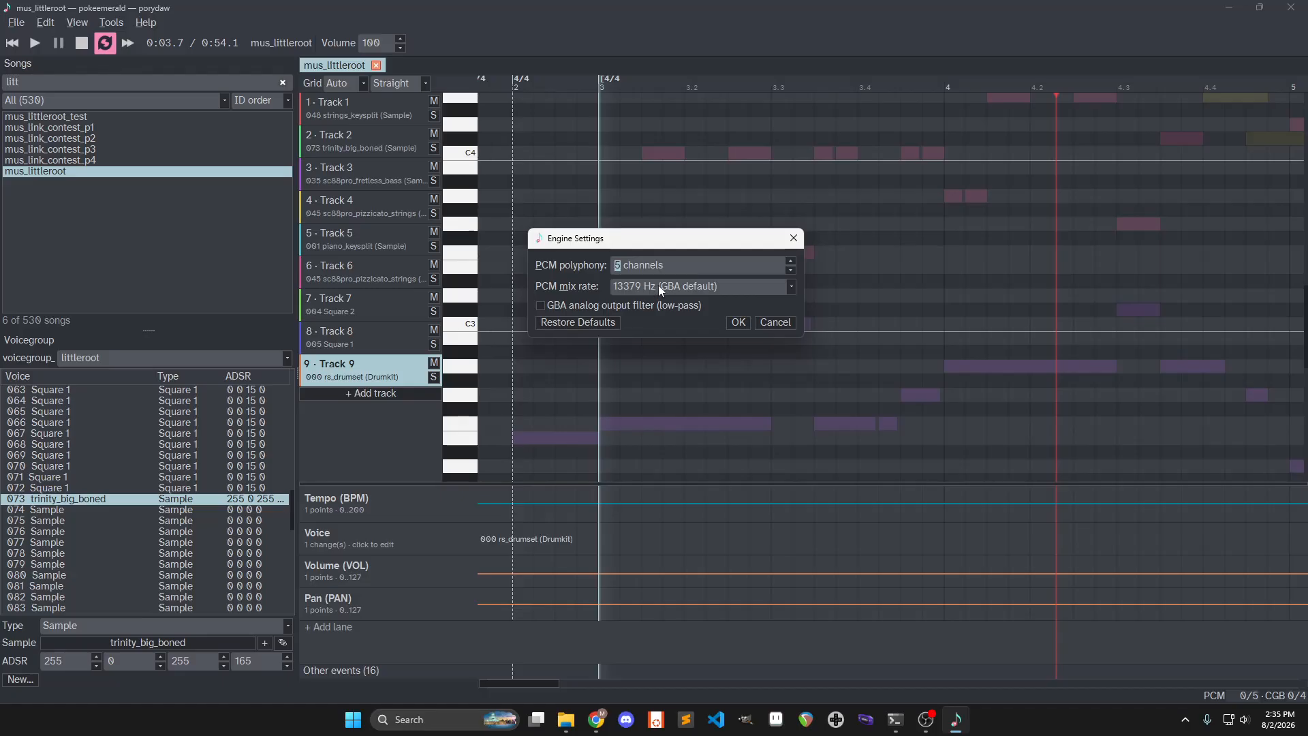
mouse_move(658, 285)
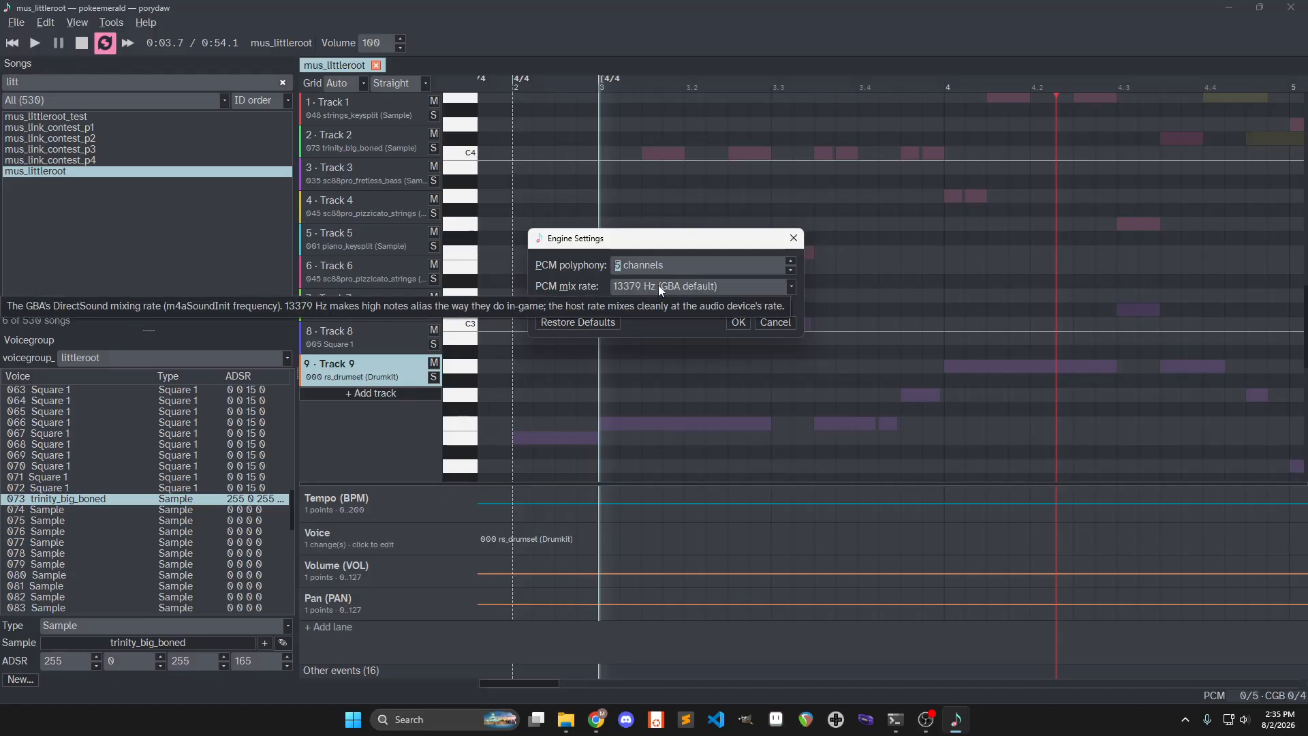
left_click(791, 287)
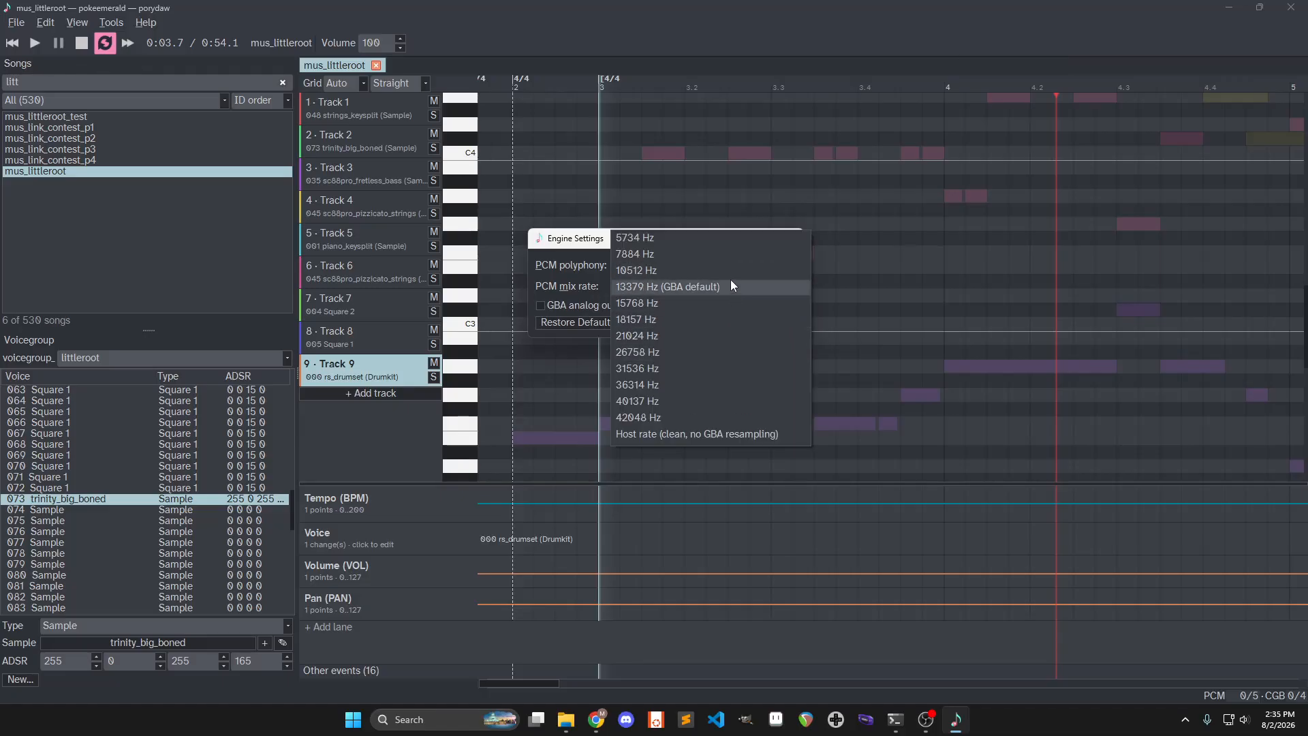
left_click(580, 241)
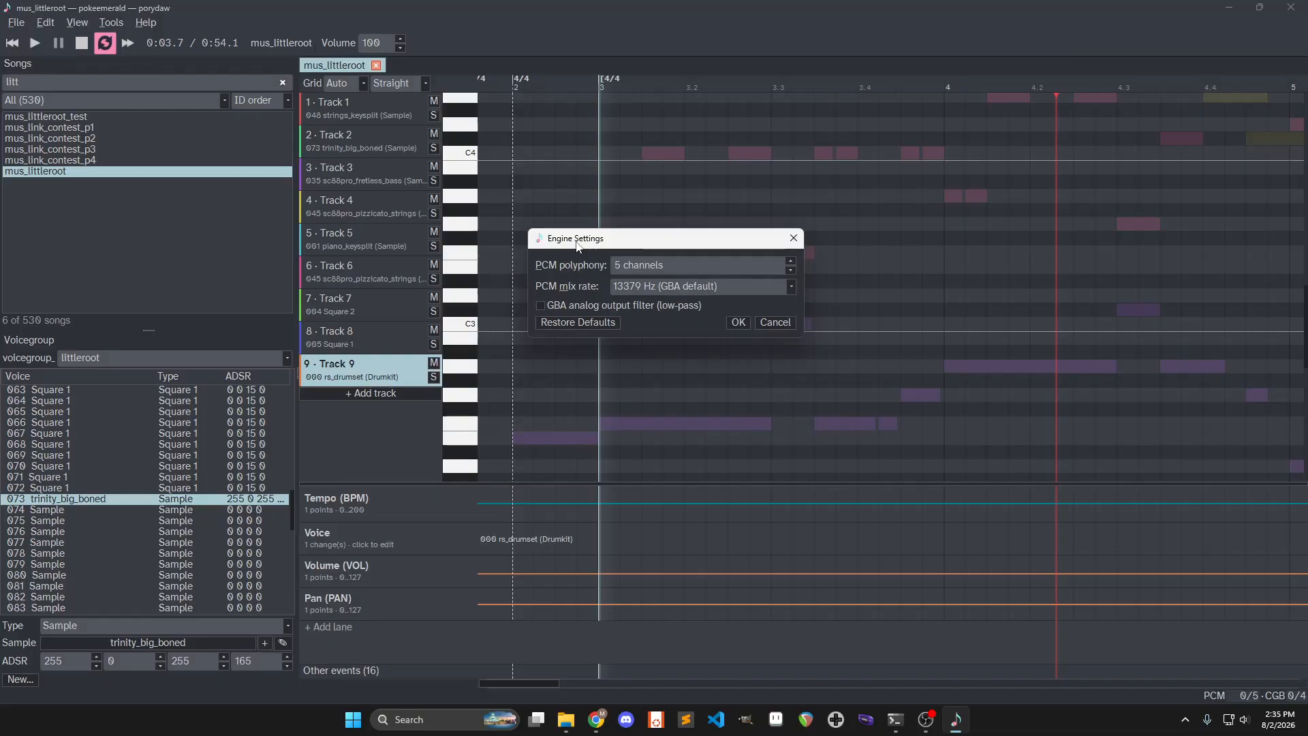
left_click(774, 323)
Examine the voicegroup, volume, reverb and flag options in the Song Settings of mus_littleroot and cancel the dialog
left_click(46, 23)
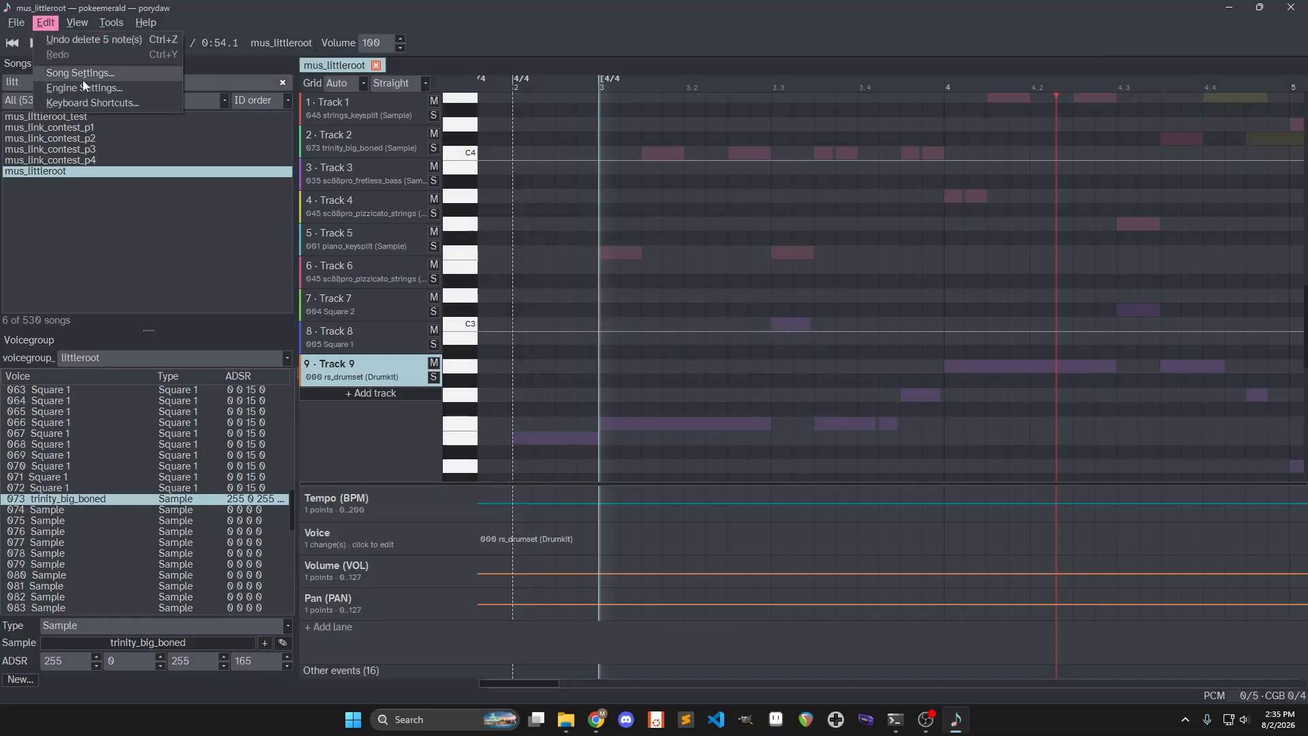
left_click(80, 77)
left_click_drag(668, 258, 690, 205)
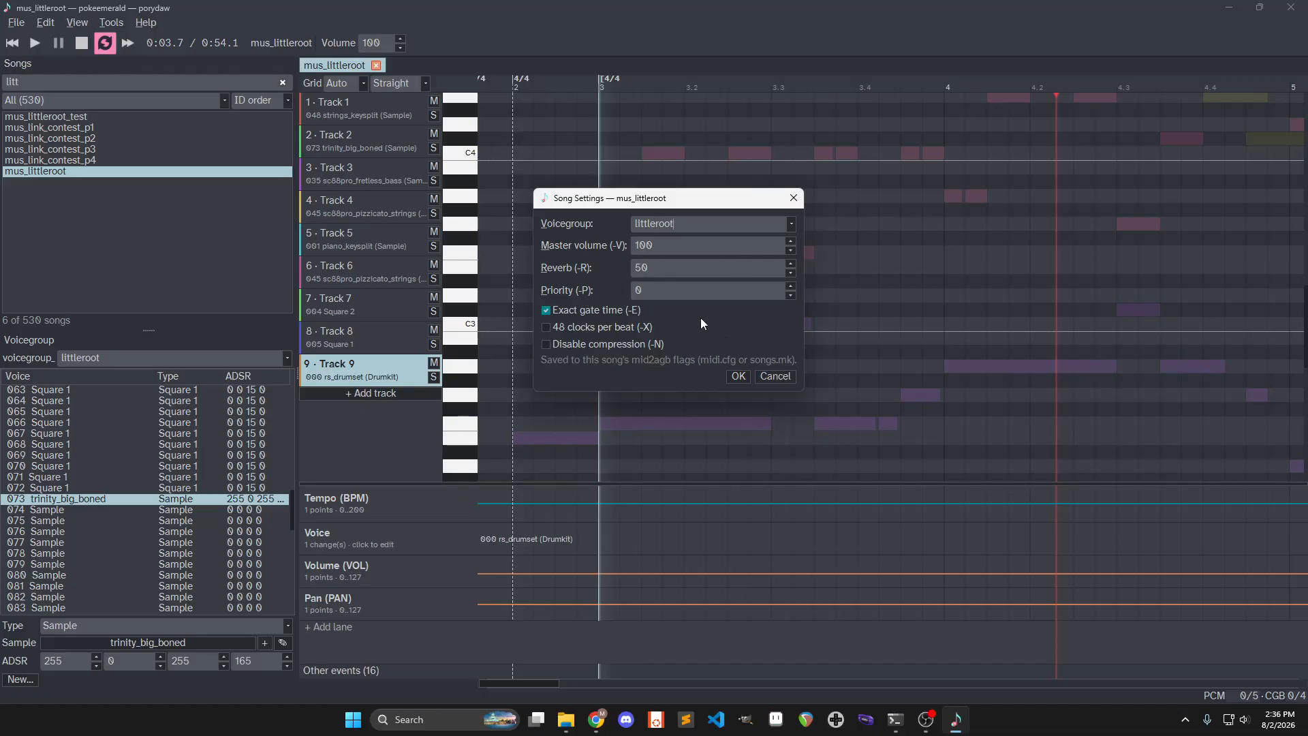
left_click(658, 266)
left_click(779, 376)
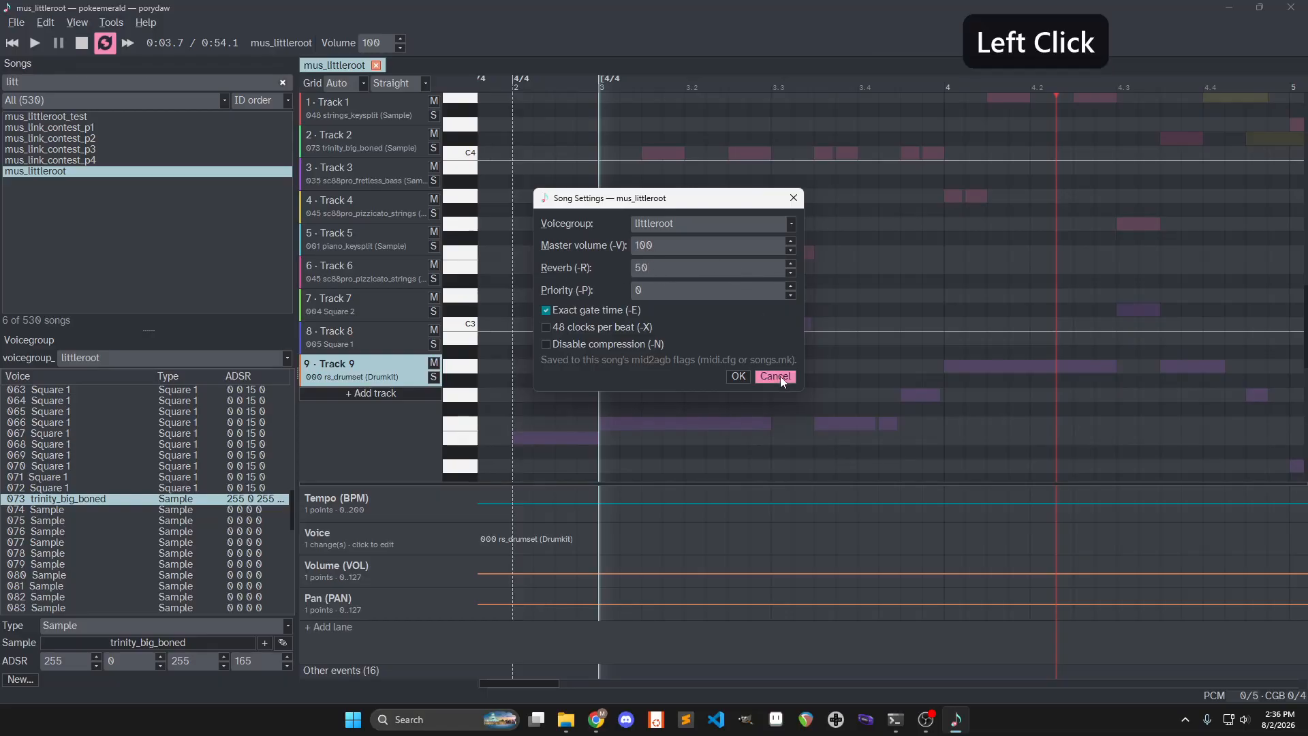
left_click(264, 18)
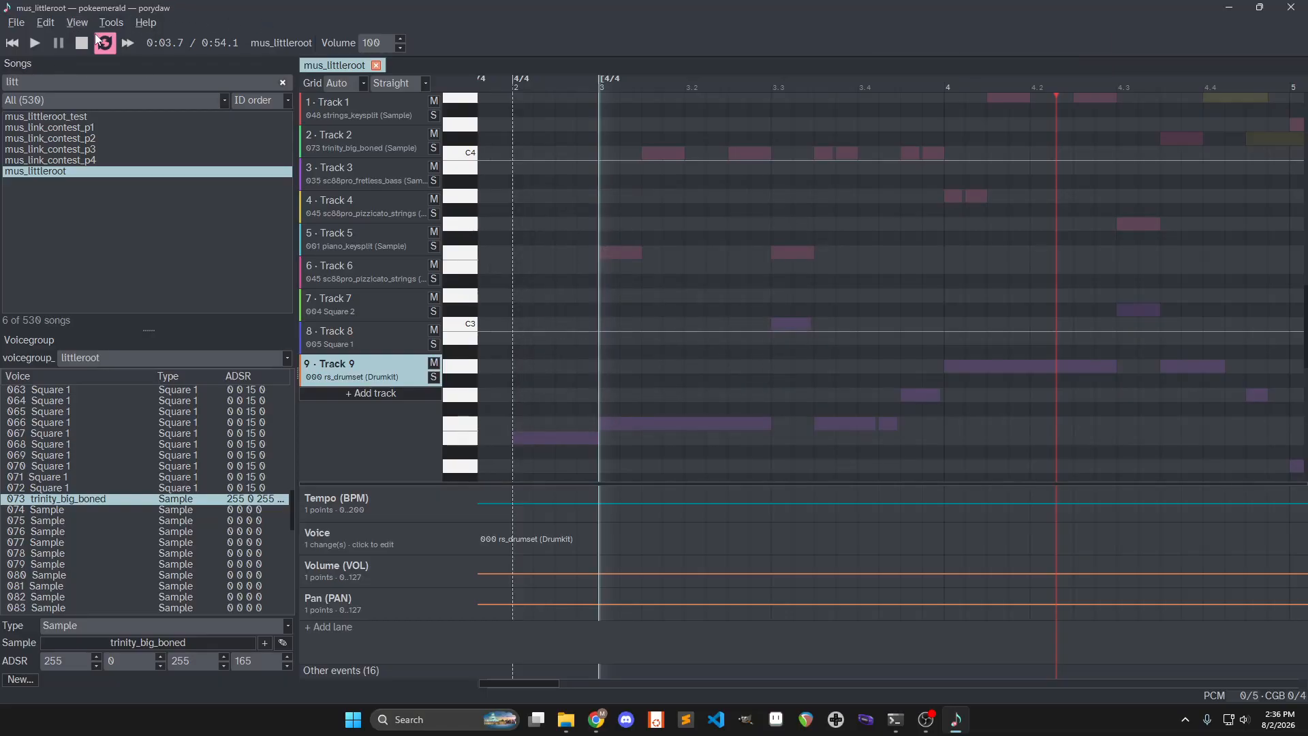
Start a sample import and open the SoundFont Wild_World.sf2 from the scratch folder
left_click(78, 23)
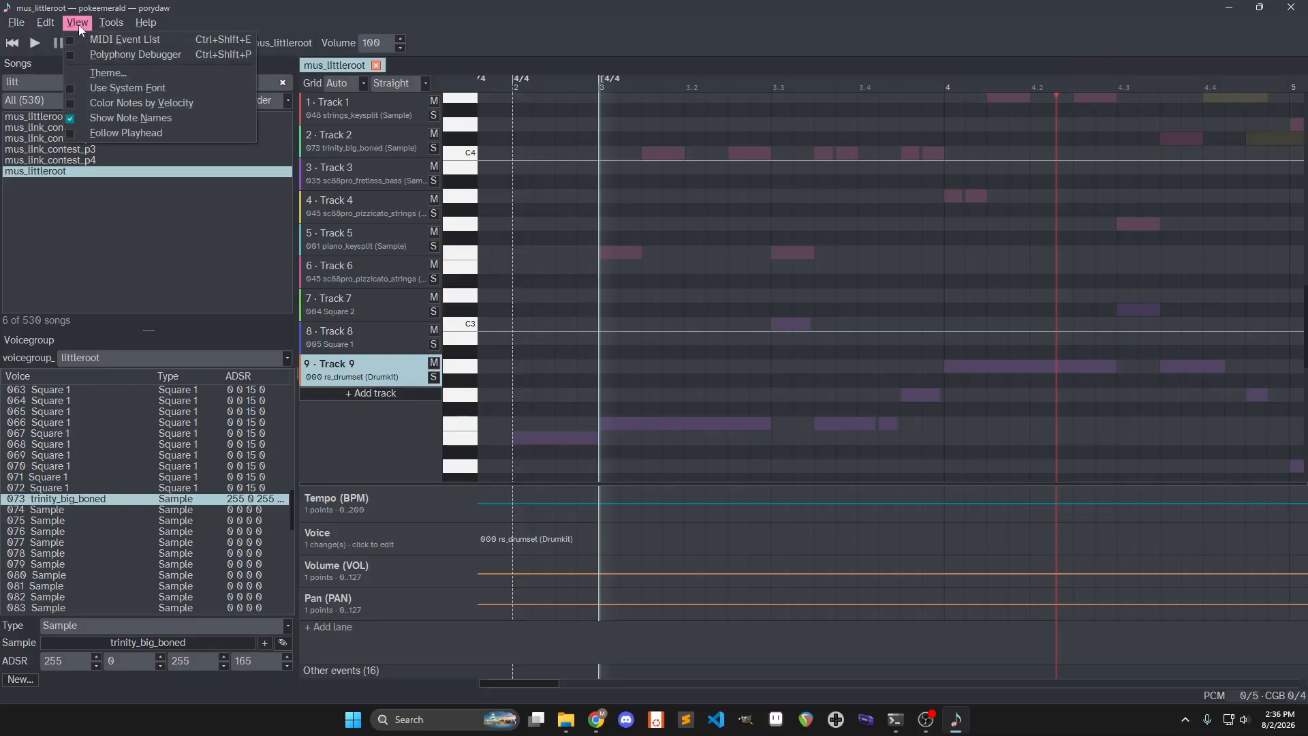
mouse_move(105, 24)
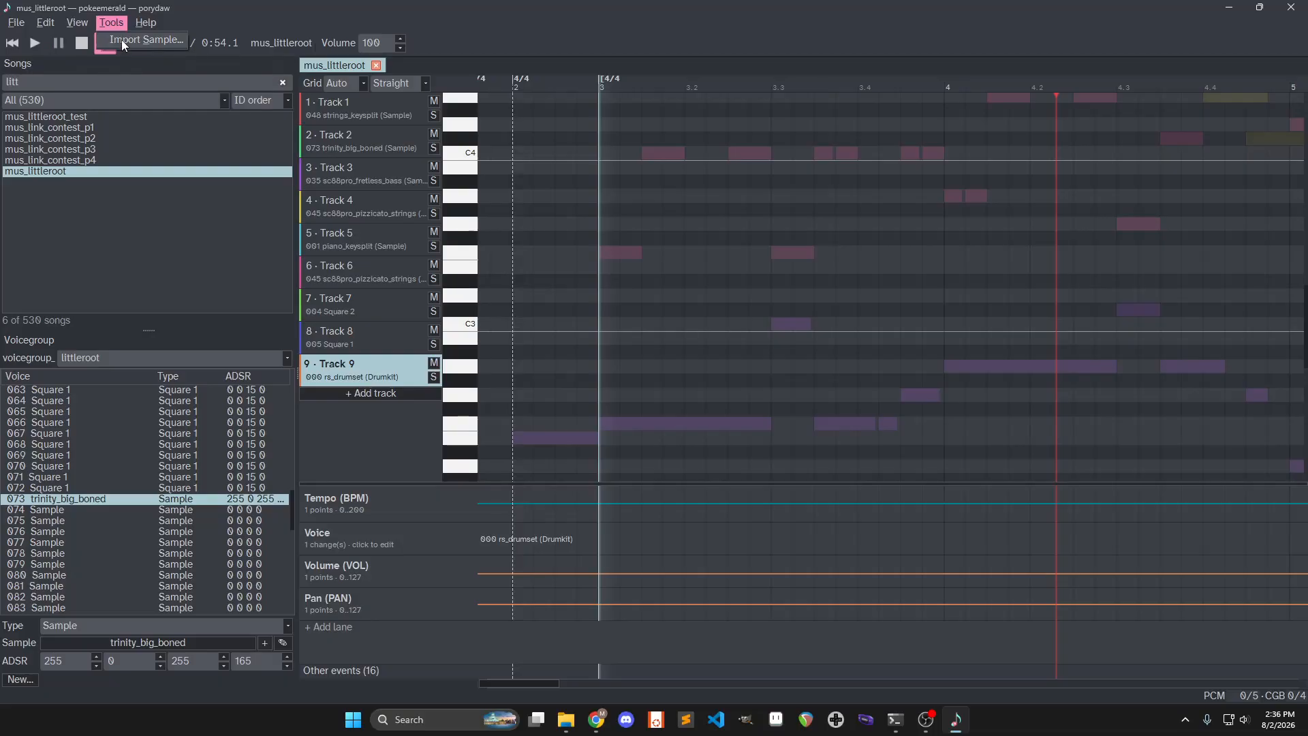
left_click(121, 40)
left_click_drag(308, 15, 559, 132)
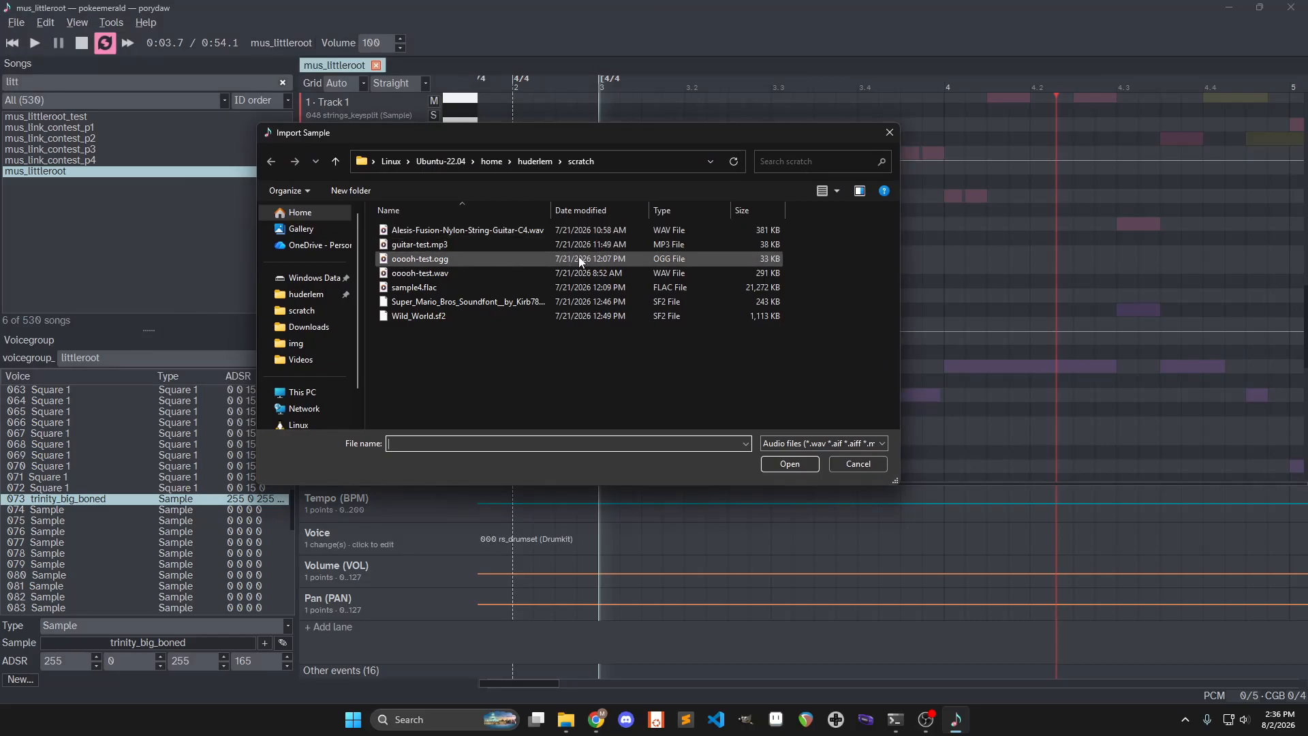
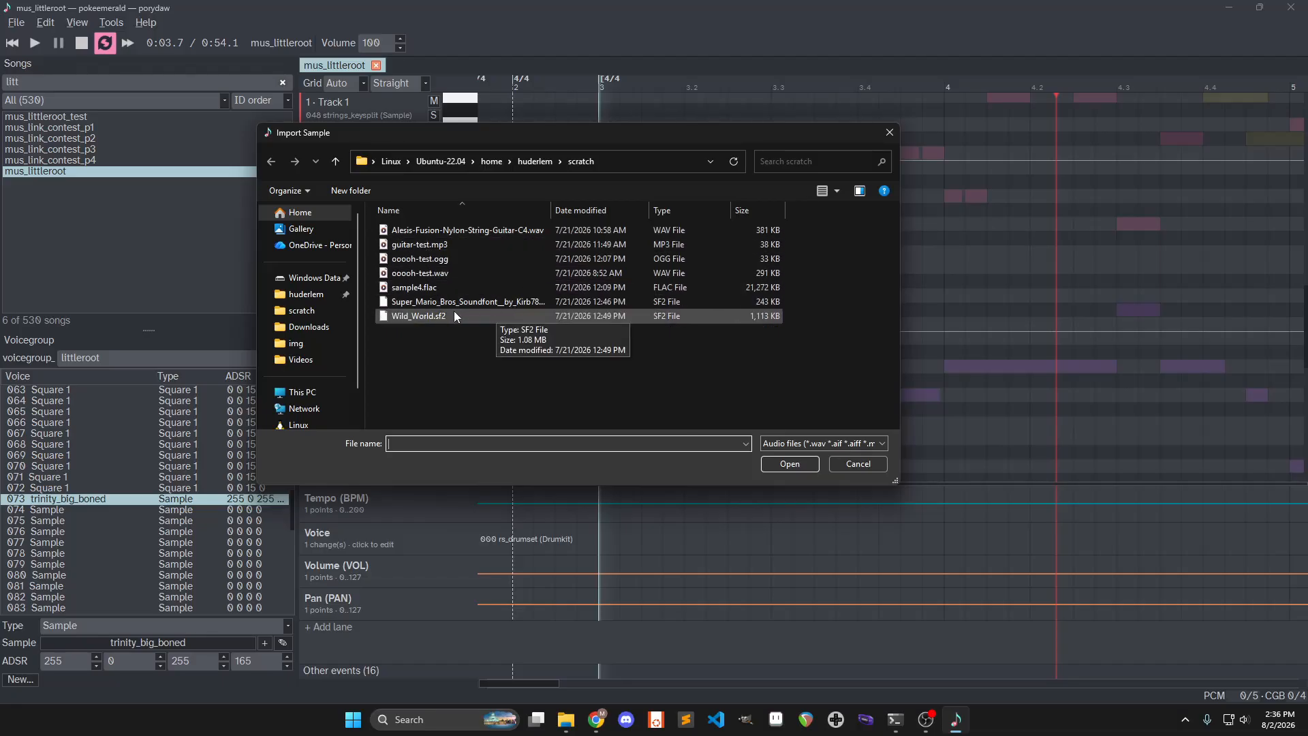
double_click(412, 316)
left_click_drag(545, 184, 509, 130)
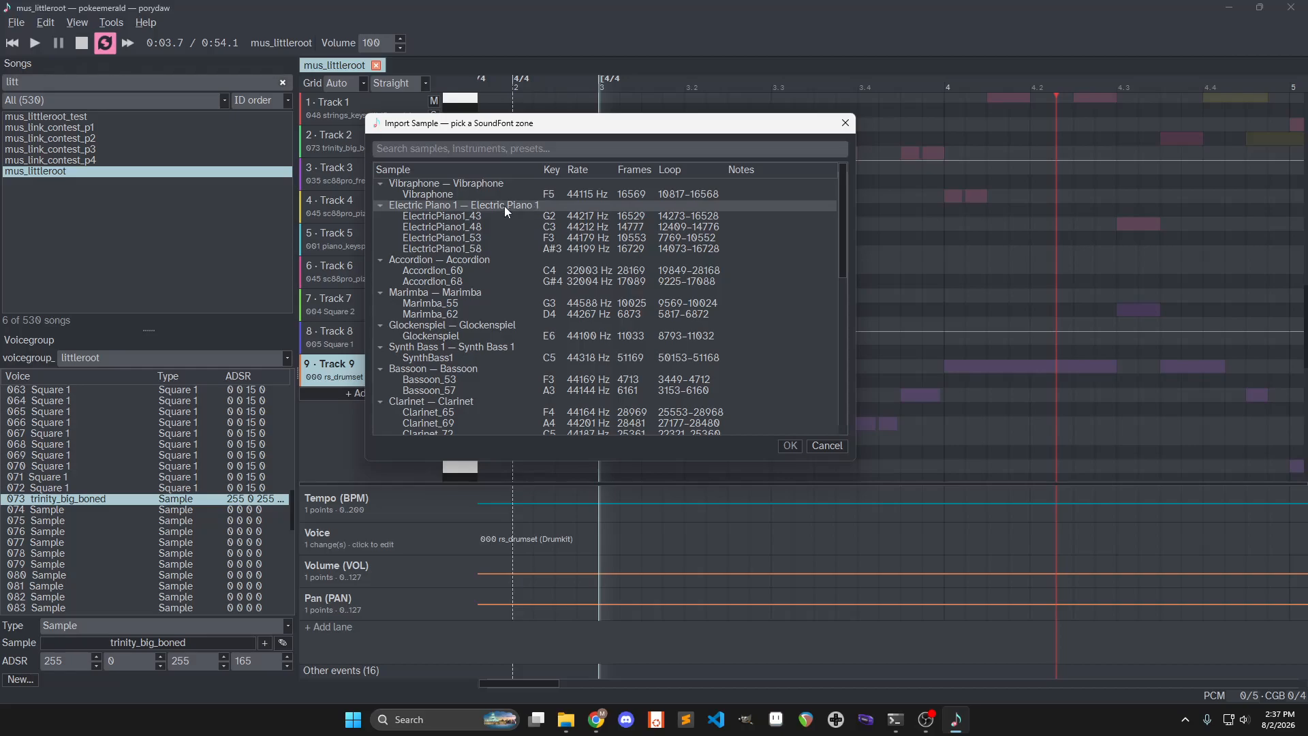
Pick the Clarinet_72 zone of the SoundFont for import and enlarge the Sample Editor window
scroll(506, 206, "down", 2)
scroll(507, 206, "up", 2)
scroll(499, 205, "down", 4)
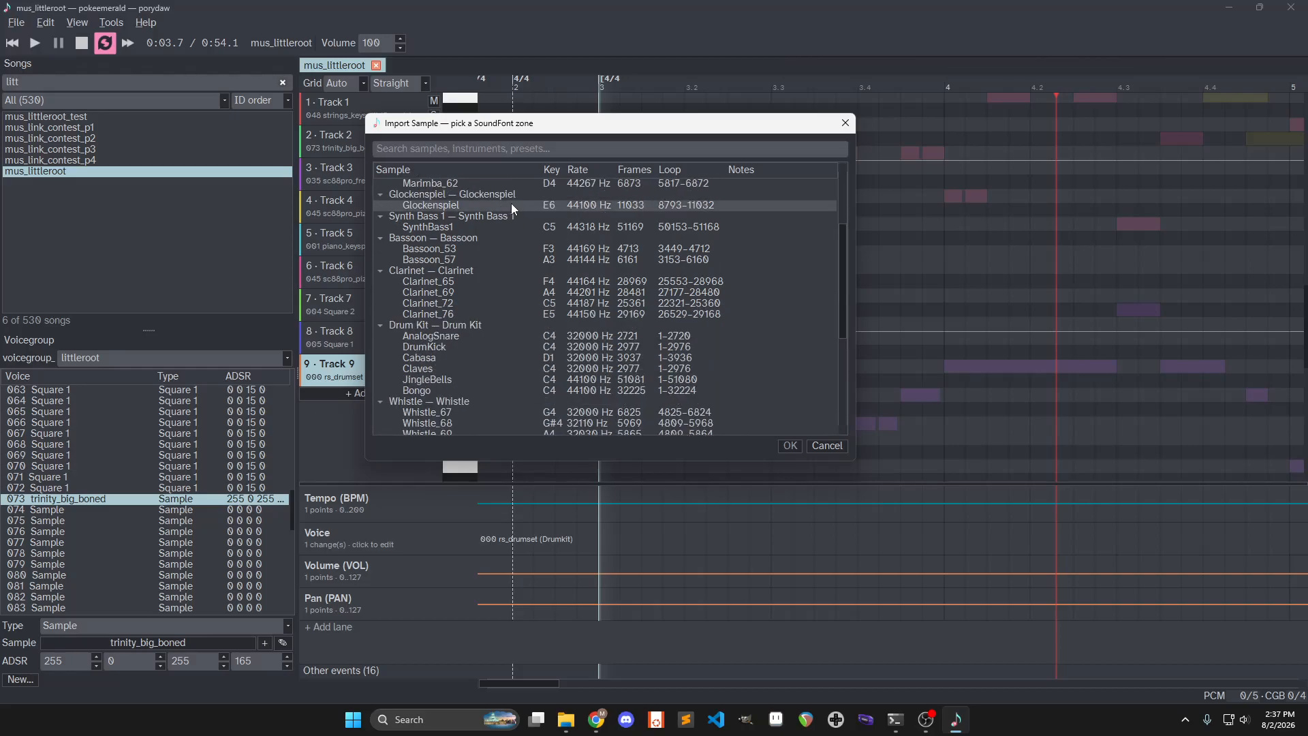
scroll(518, 208, "up", 2)
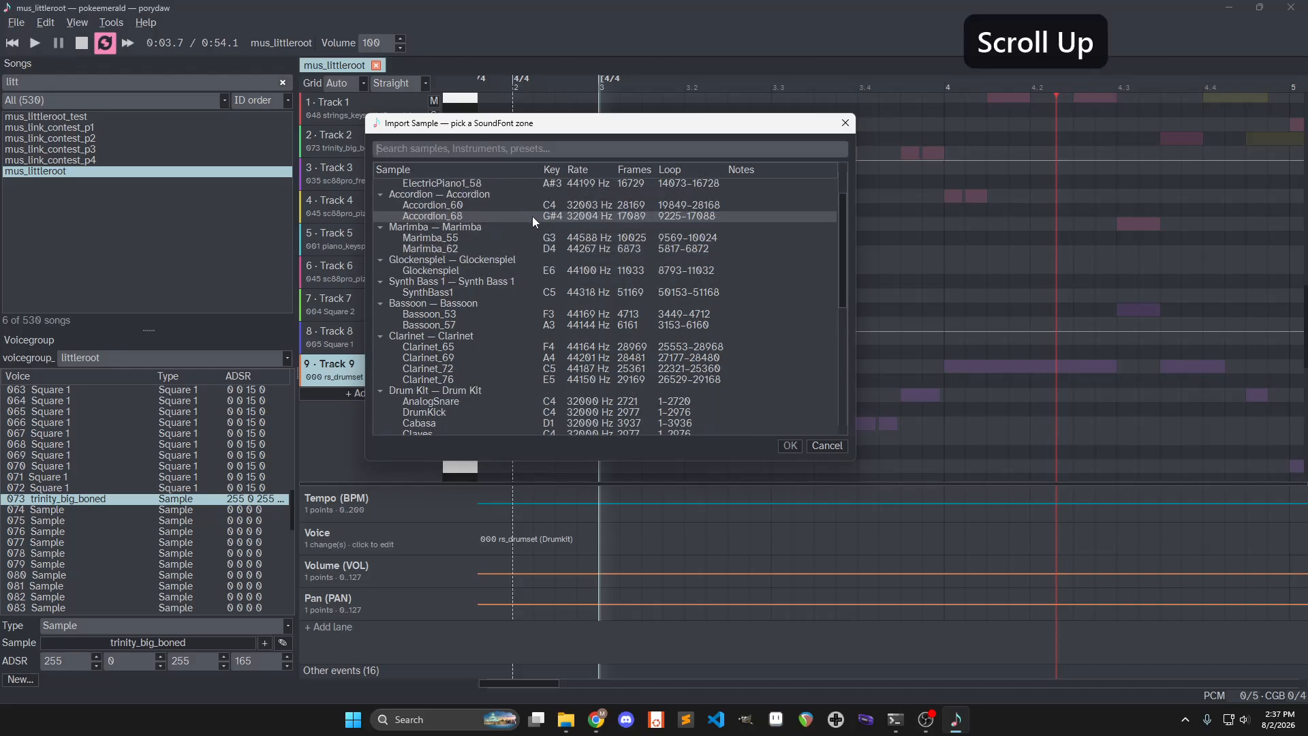
double_click(458, 369)
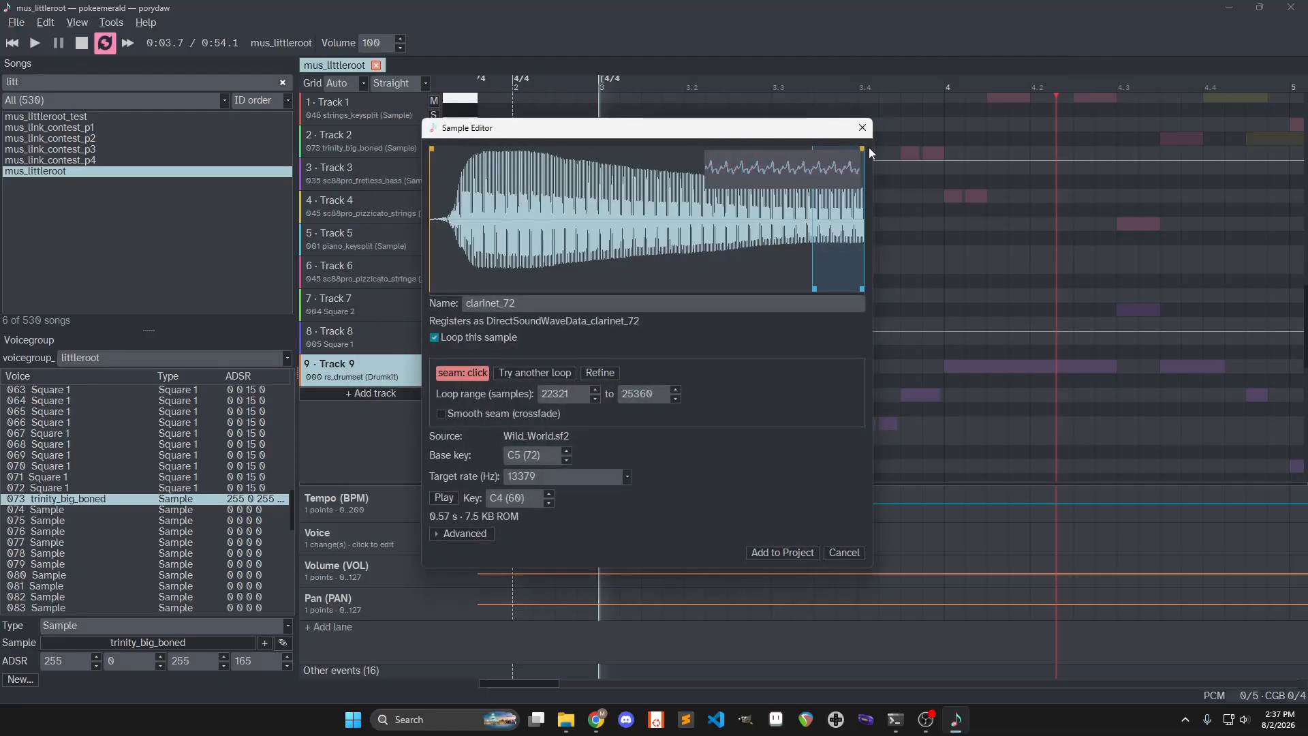
left_click_drag(754, 130, 709, 79)
left_click_drag(824, 517, 995, 586)
left_click_drag(664, 316, 654, 246)
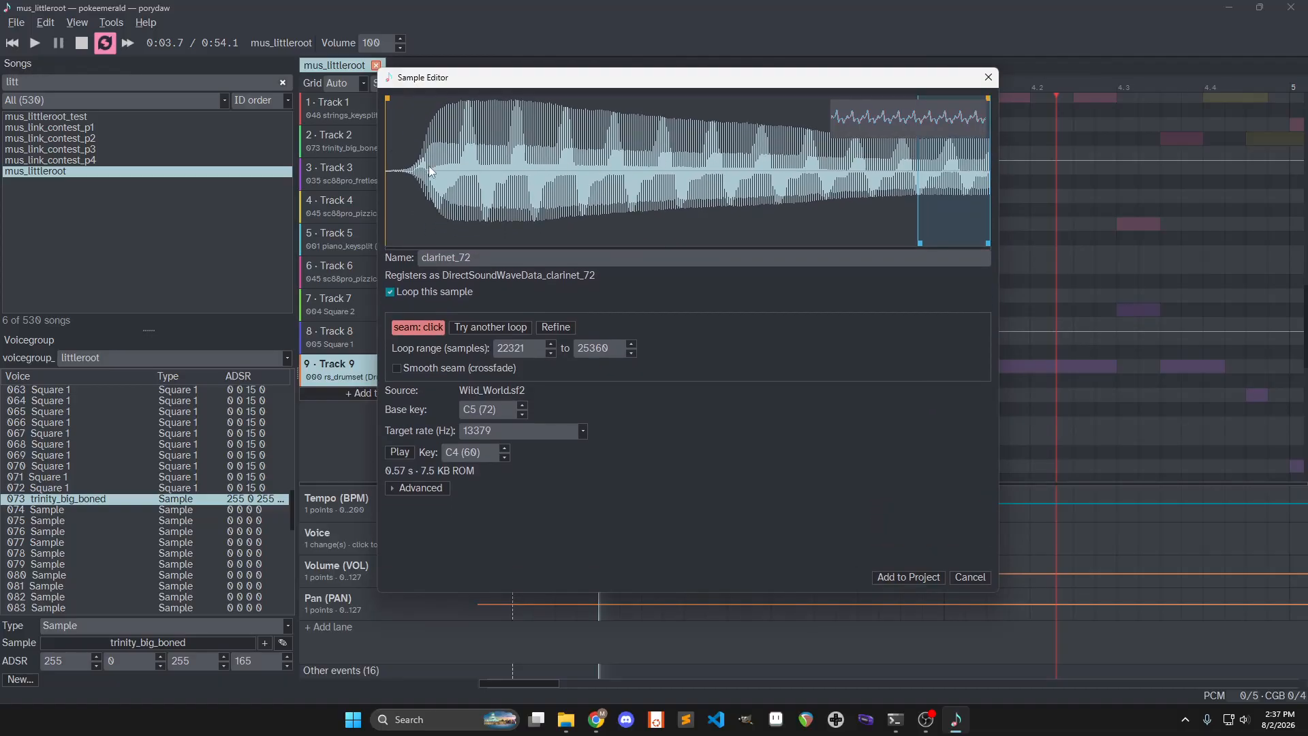
Preview the clarinet_72 sample, toggling its looping off and back on
left_click(400, 453)
left_click(418, 291)
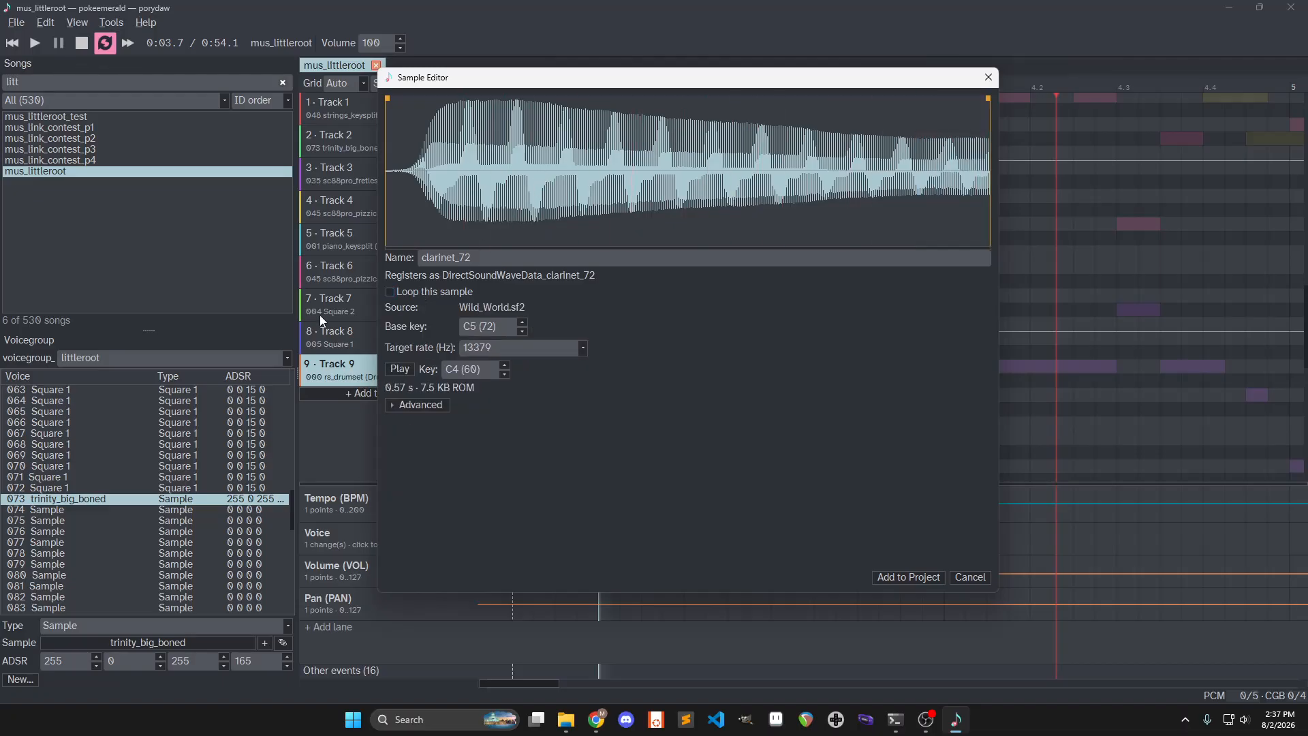
left_click(427, 290)
key("space")
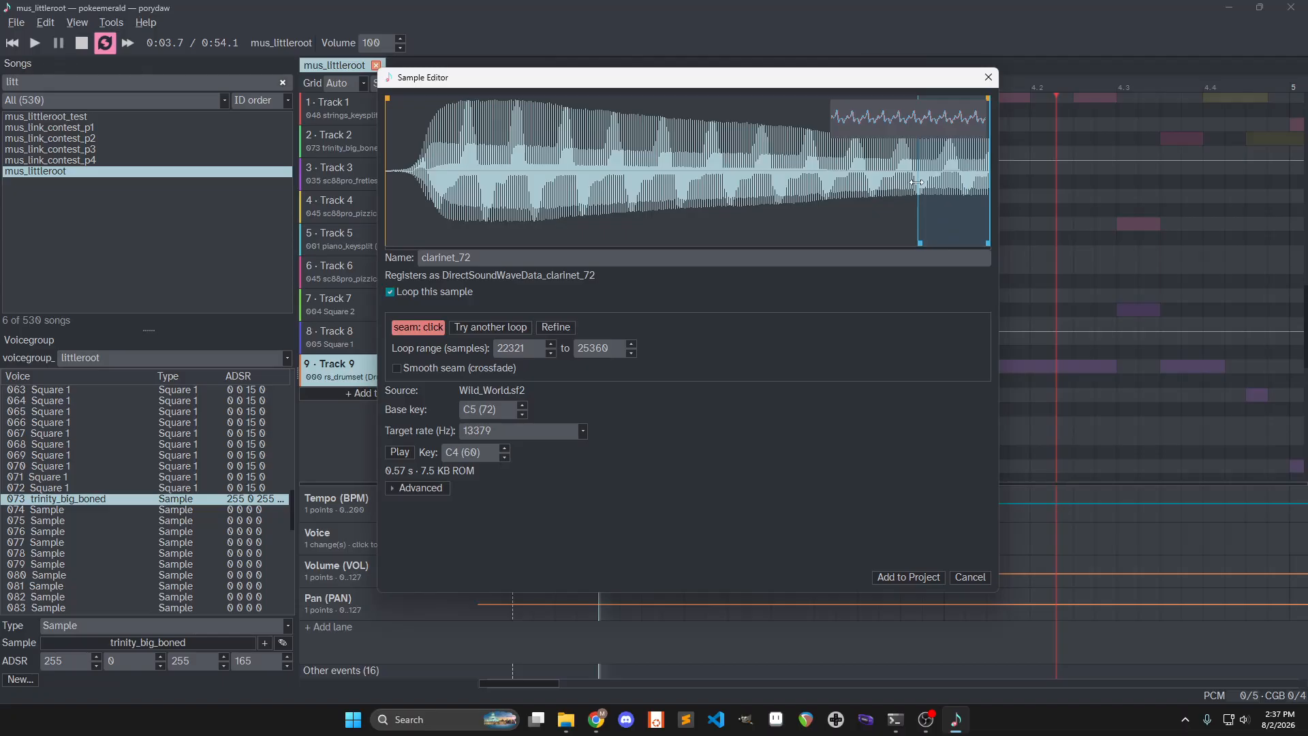
Move the clarinet loop region earlier and shorten it to about 13937 to 14708 samples while previewing it
left_click_drag(917, 183, 697, 184)
left_click_drag(988, 183, 734, 183)
key("space")
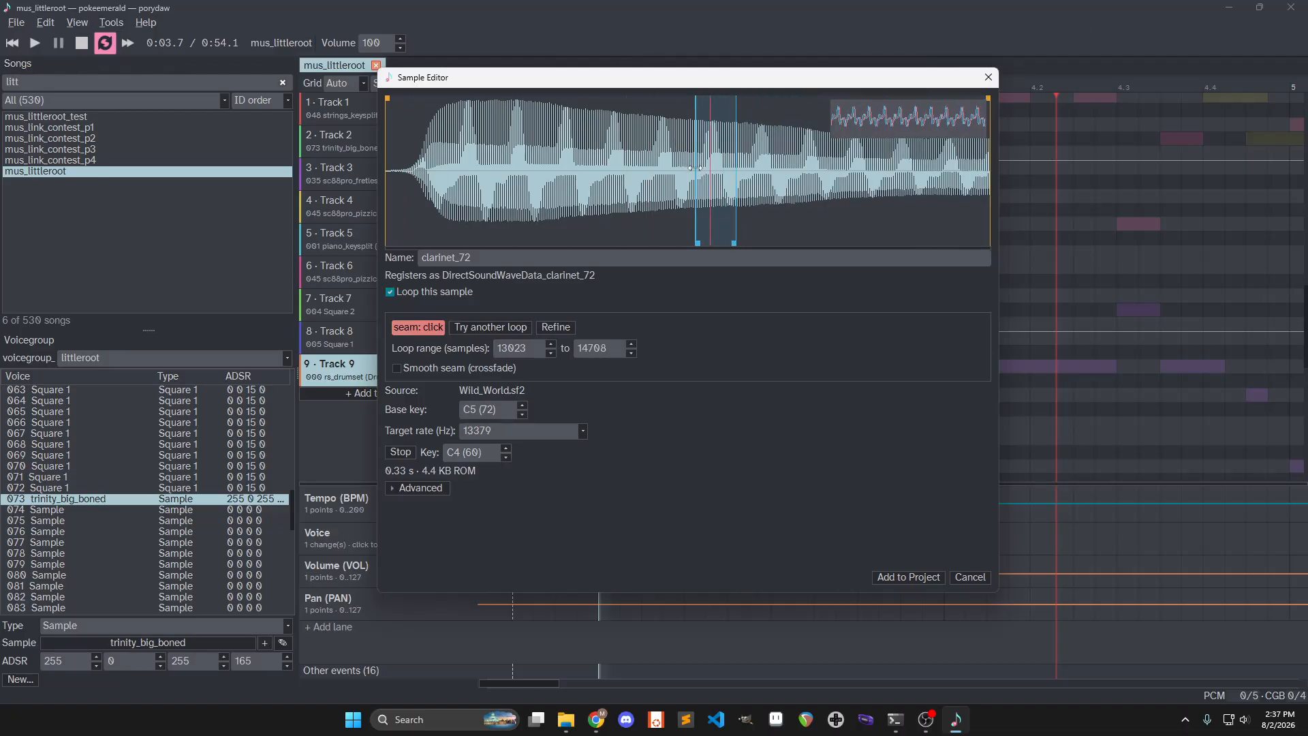
left_click_drag(697, 167, 719, 166)
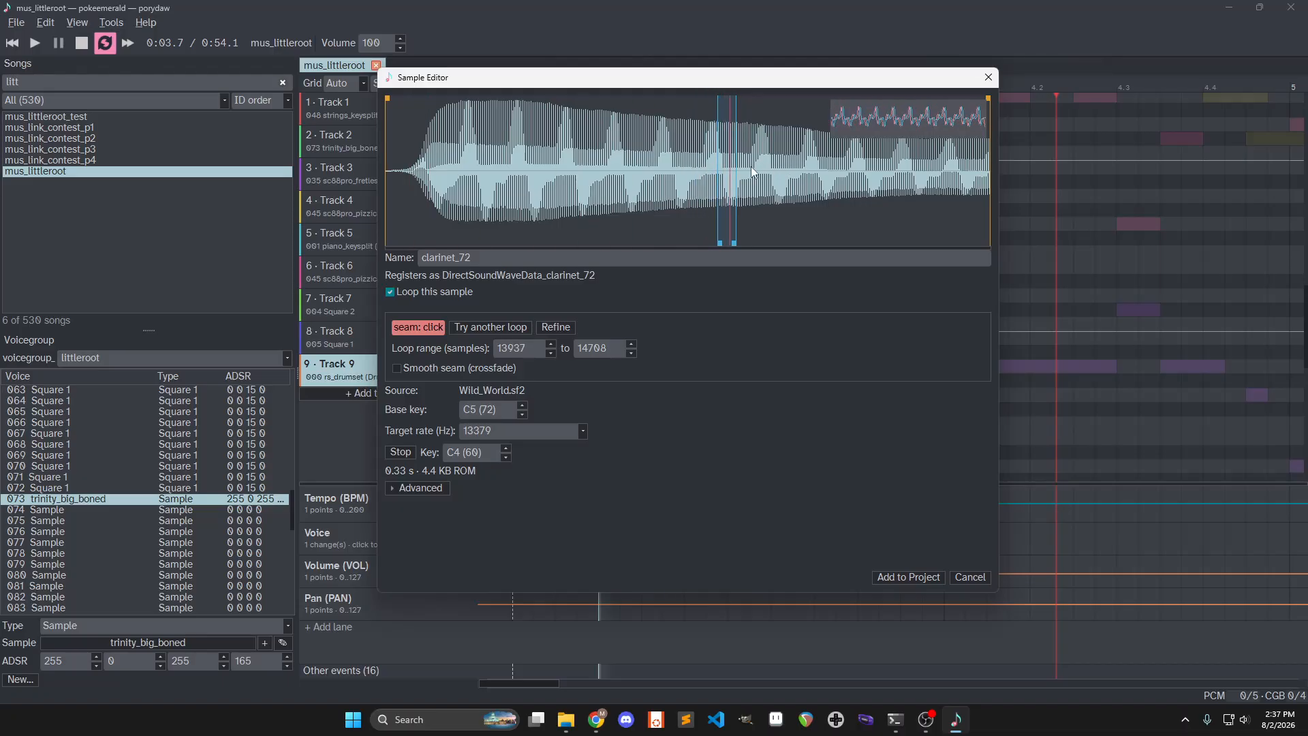
key("space")
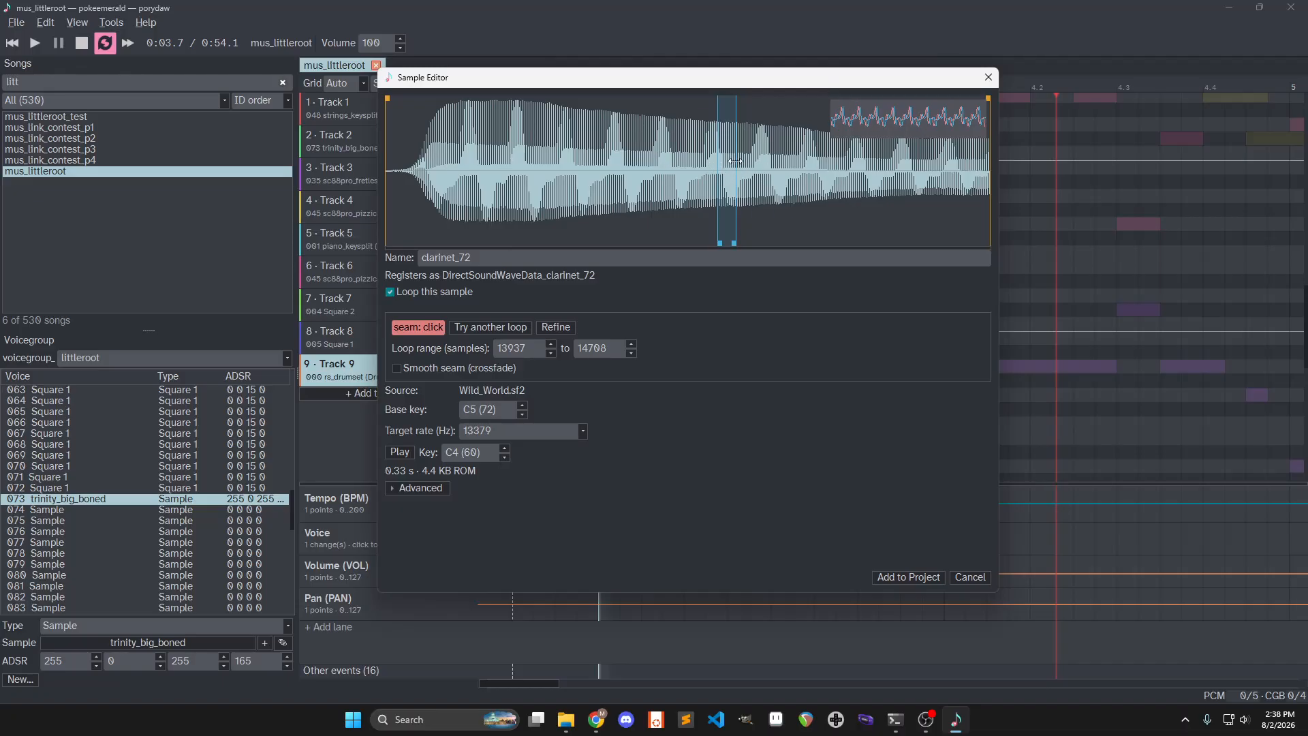
Undo the loop boundary changes on clarinet_72
mouse_move(648, 83)
left_mouse_down()
mouse_move(773, 94)
mouse_move(651, 80)
mouse_move(671, 83)
left_mouse_up()
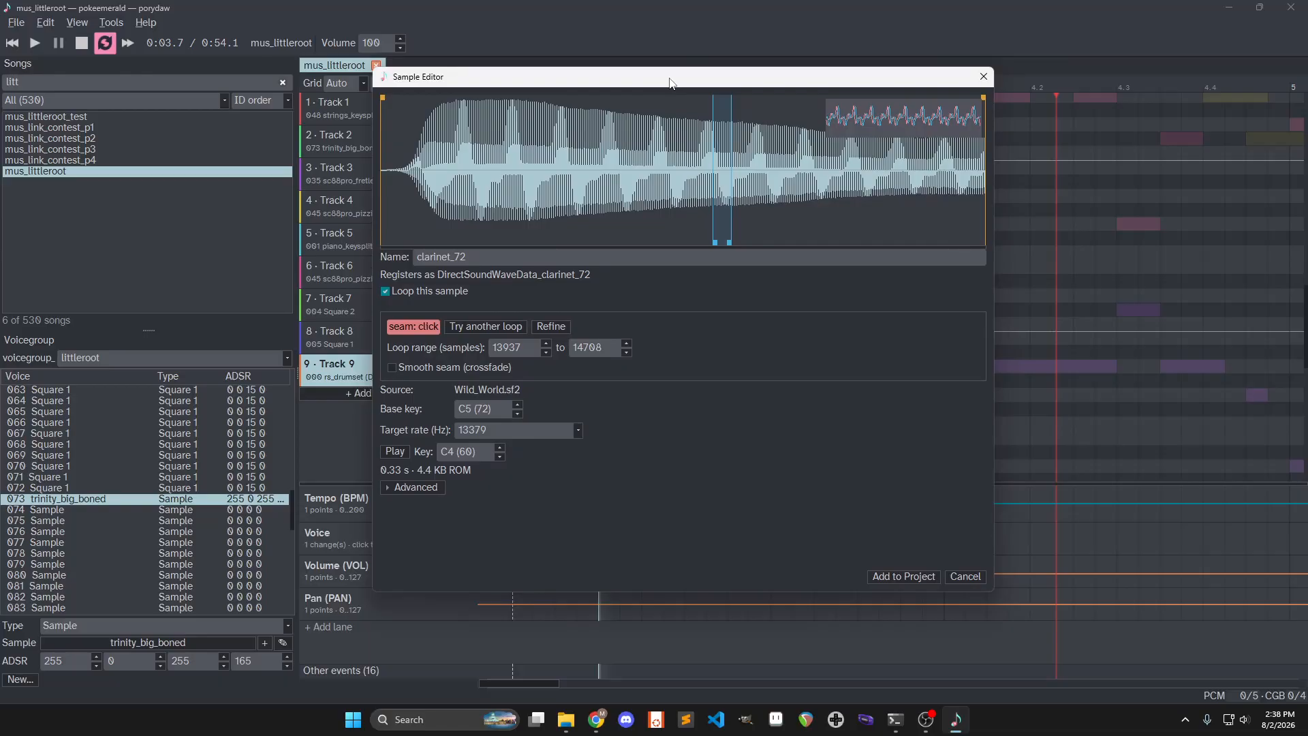
key("ctrl+z")
key("ctrl+z")
key("ctrl+z")
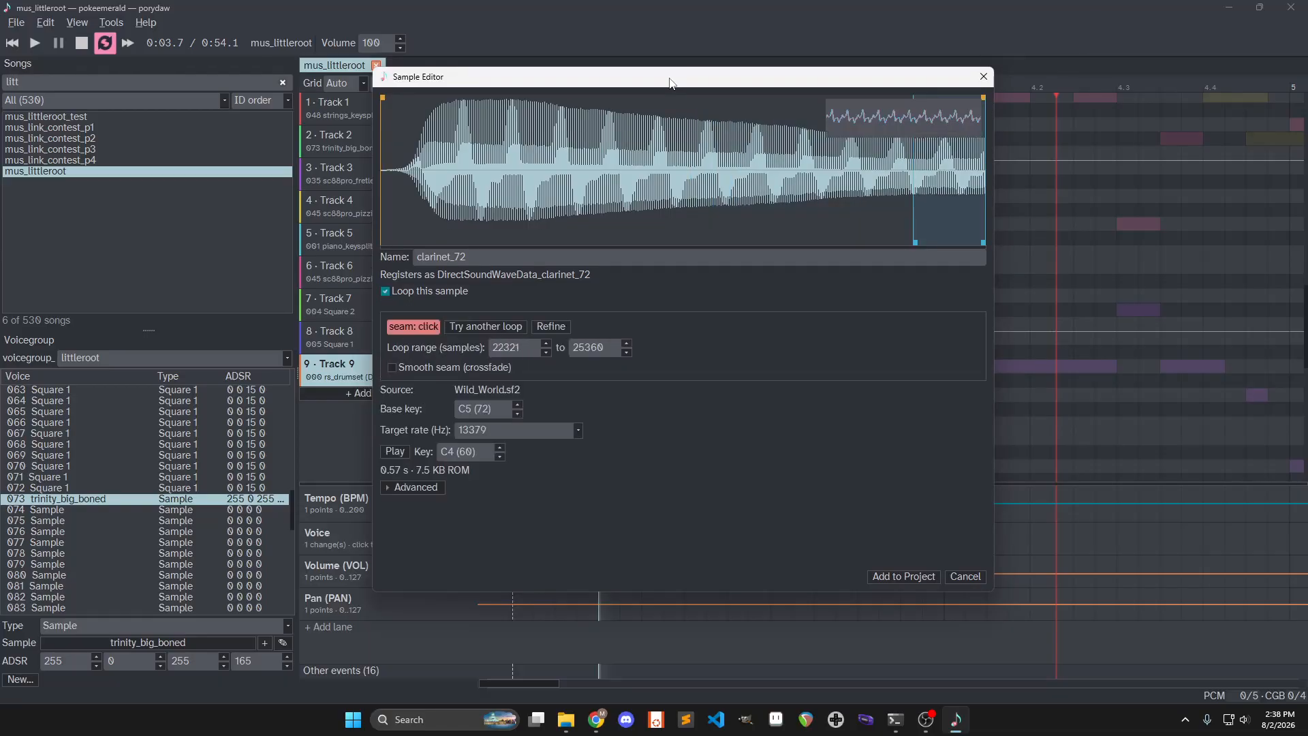
Move the loop to about 9825 to 10910 samples, switch to the first suggested loop and preview it
left_click_drag(914, 168, 617, 171)
left_click_drag(978, 182, 640, 198)
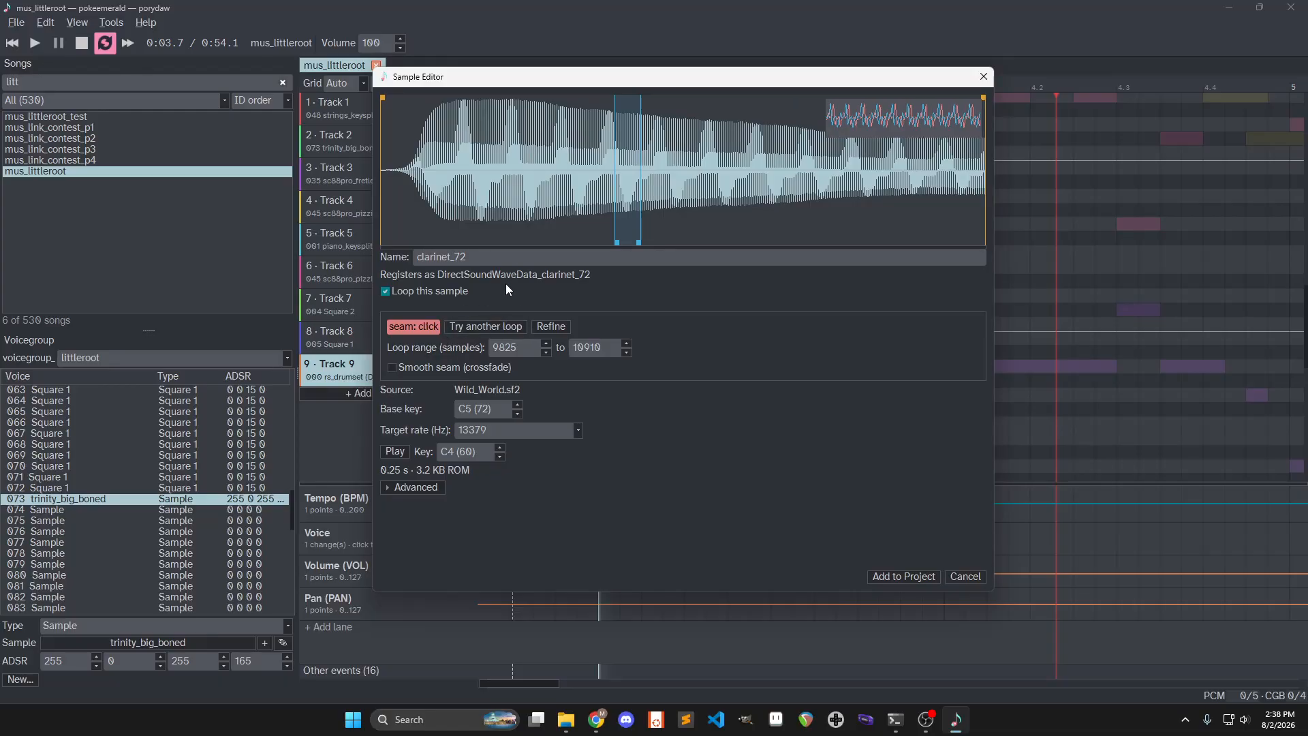
left_click(476, 329)
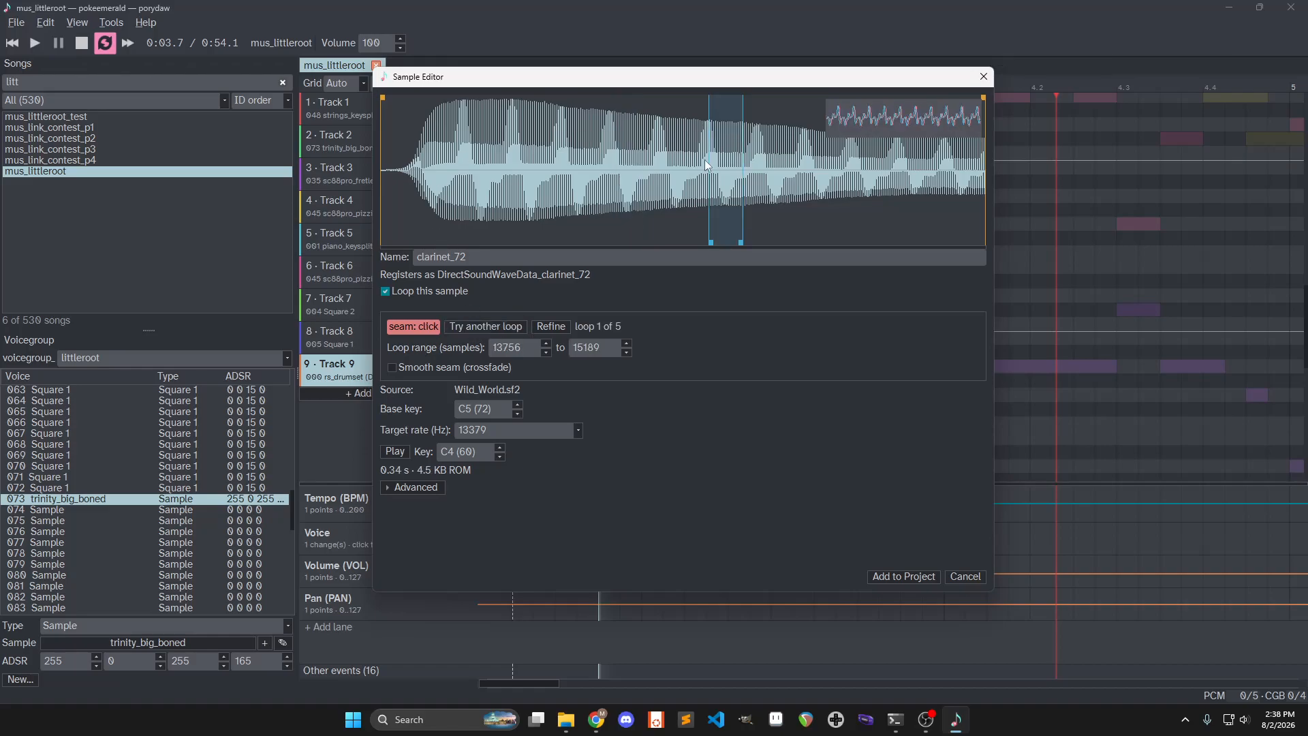
key("space")
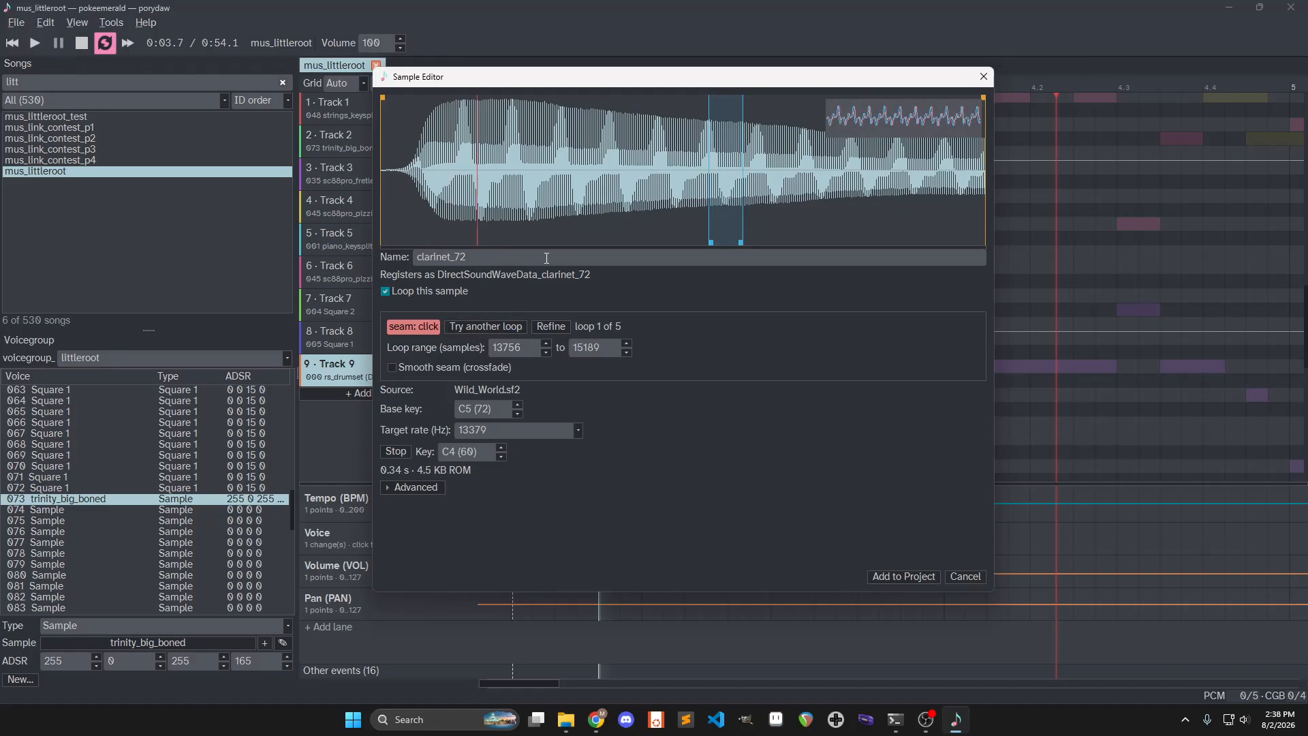
key("space")
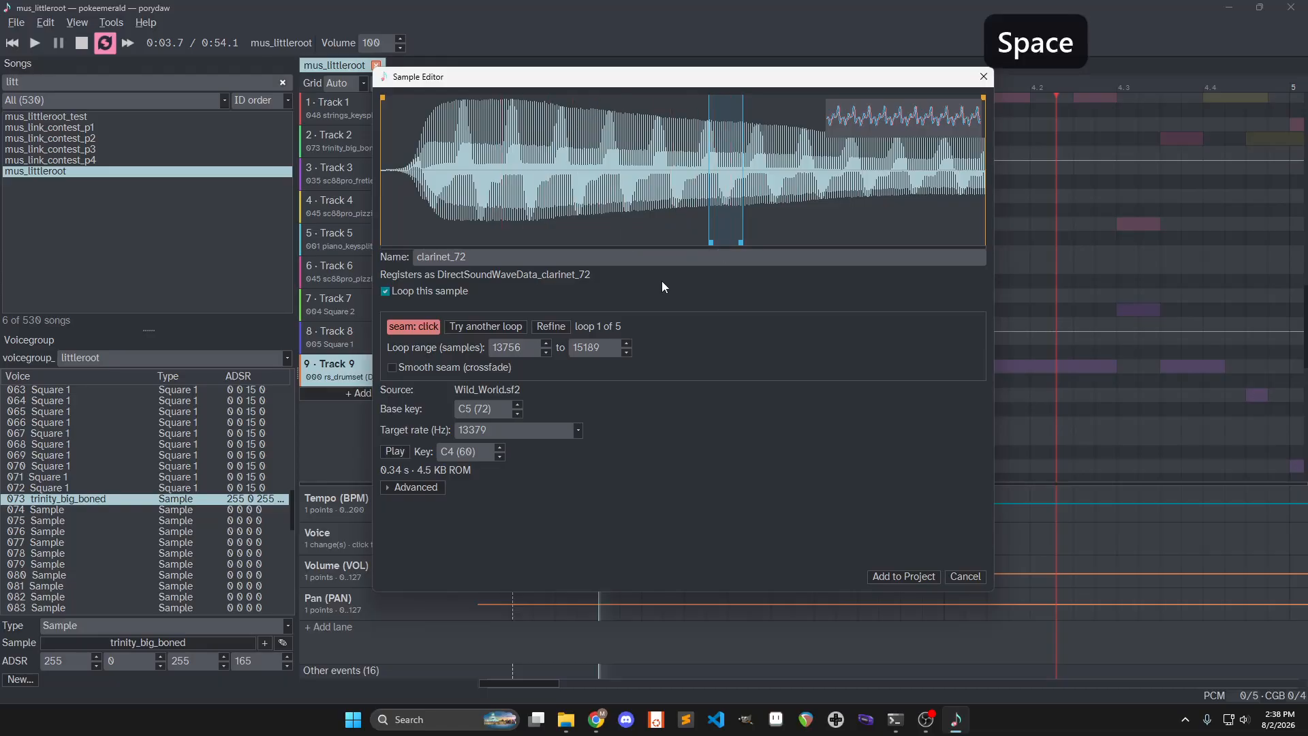
Refine the suggested clarinet loop, preview it and enable the smooth seam crossfade
left_click(555, 327)
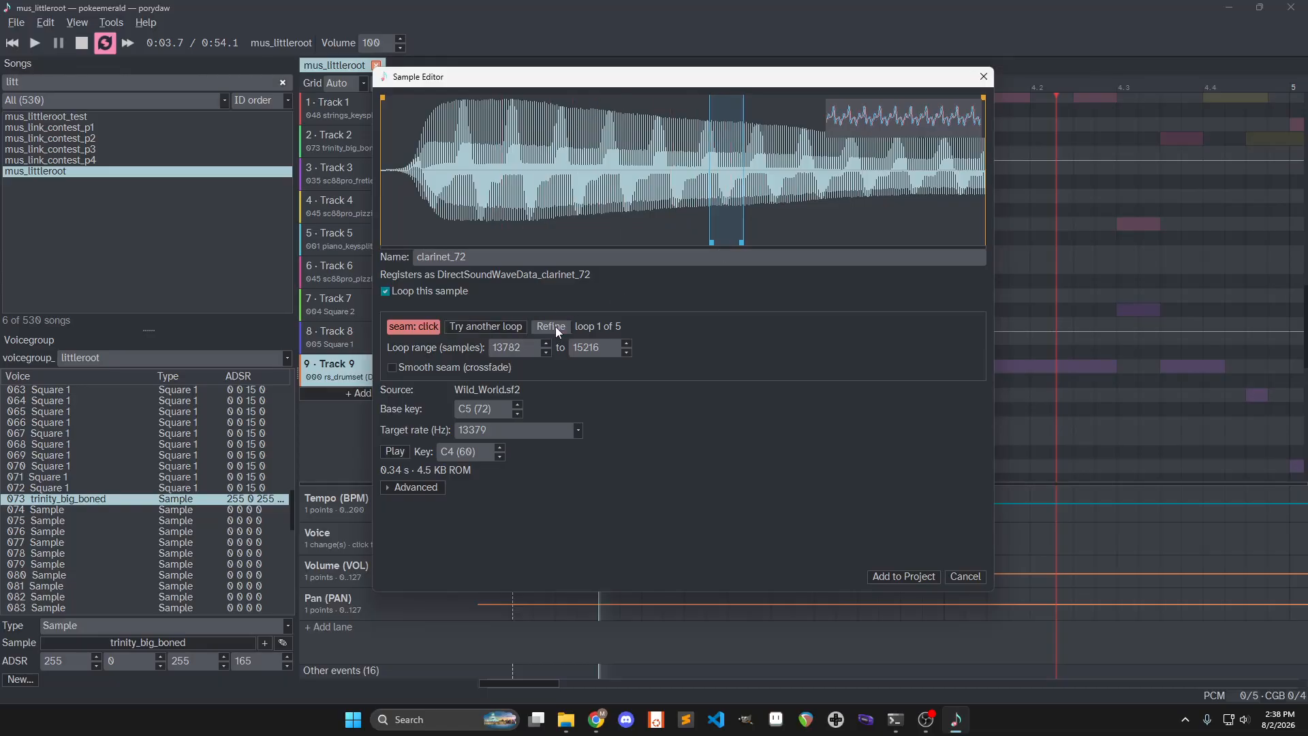
key("space")
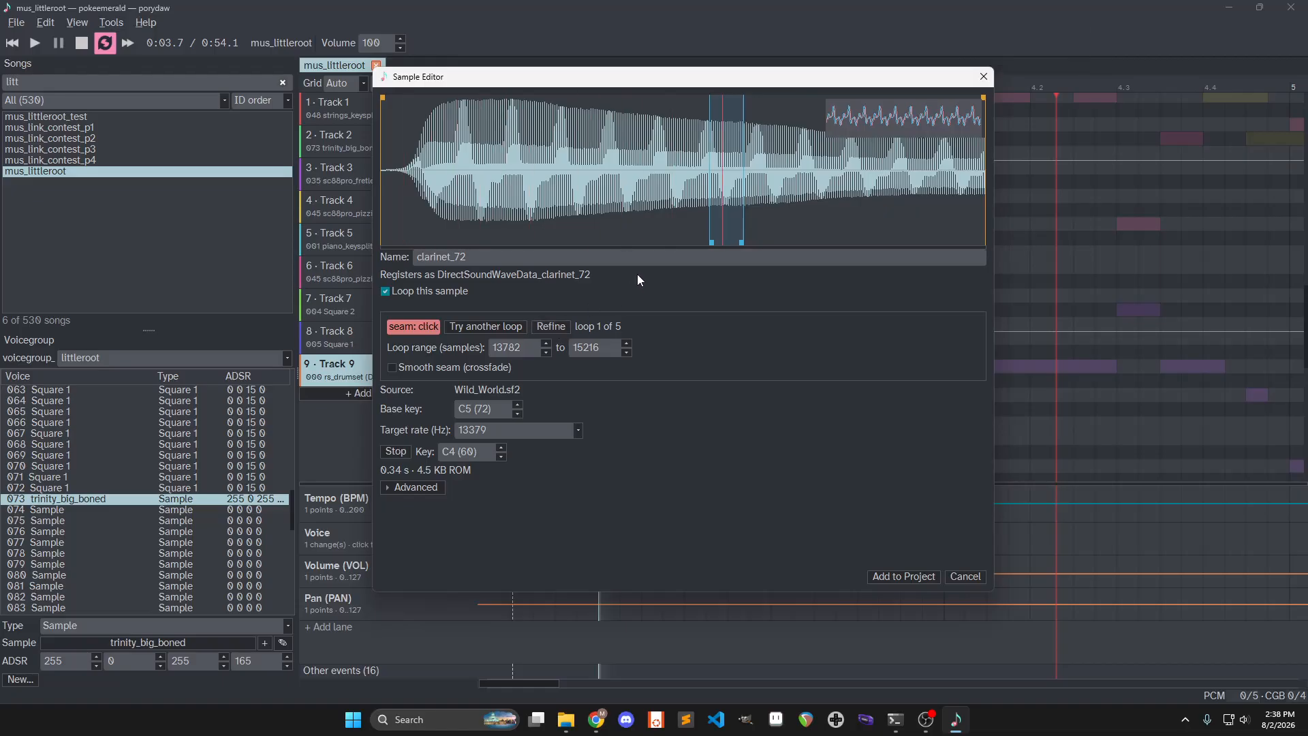
key("space")
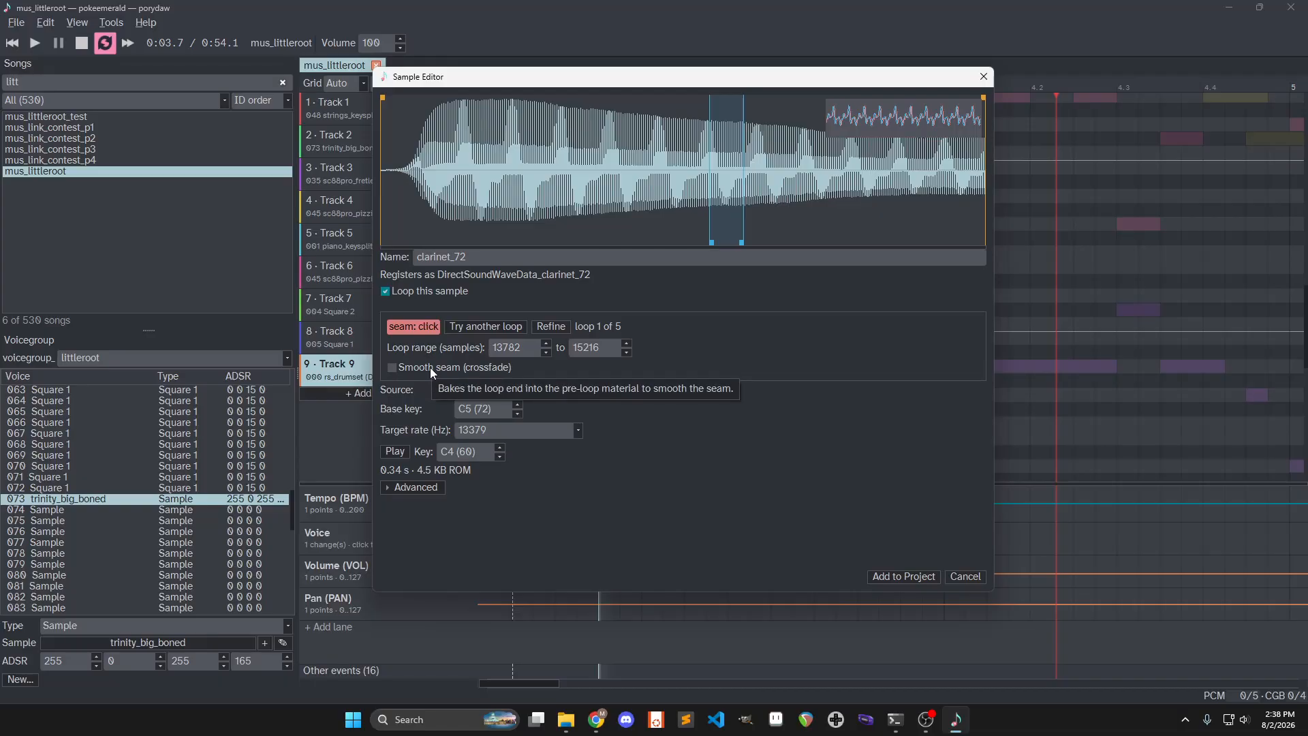
left_click(430, 366)
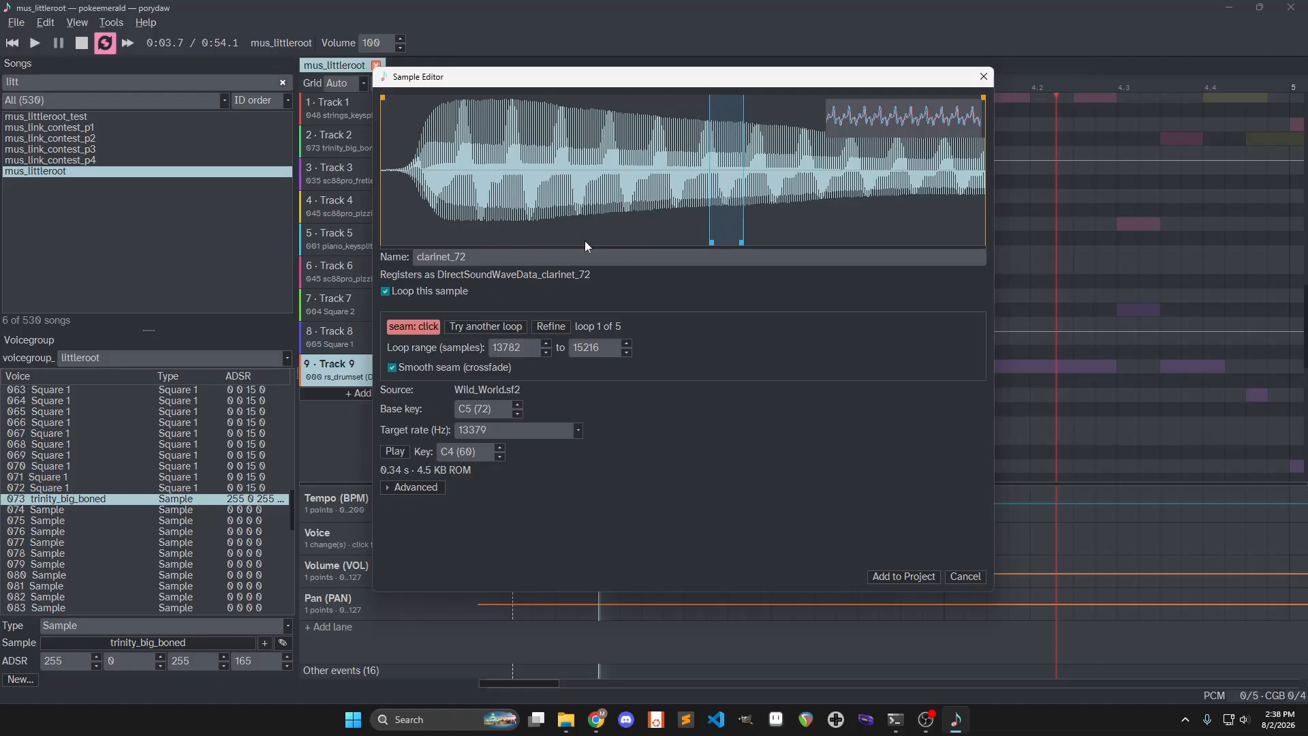
Cycle through suggested loops 2 to 4 for the clarinet, refining and previewing them
scroll(743, 176, "up", 2)
scroll(658, 174, "down", 1)
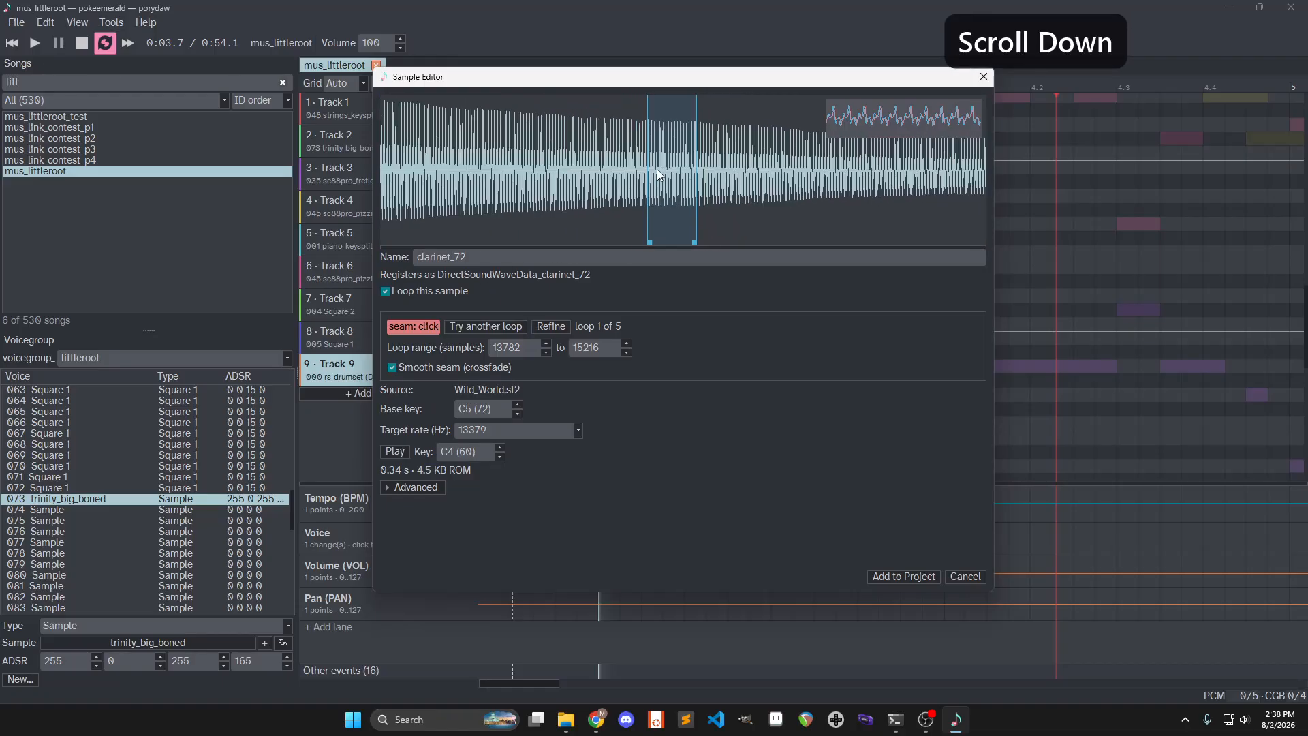
scroll(658, 175, "down", 2)
left_click(481, 329)
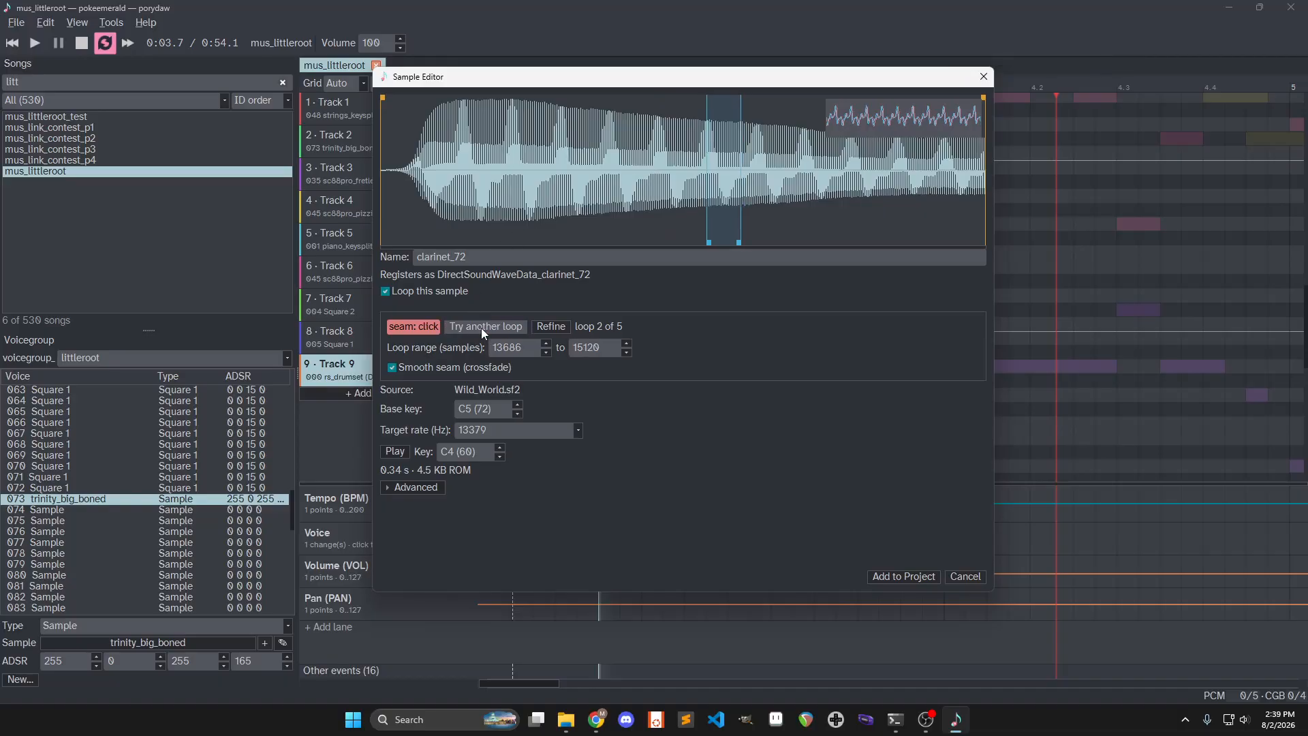
left_click(563, 321)
left_click(492, 328)
key("space")
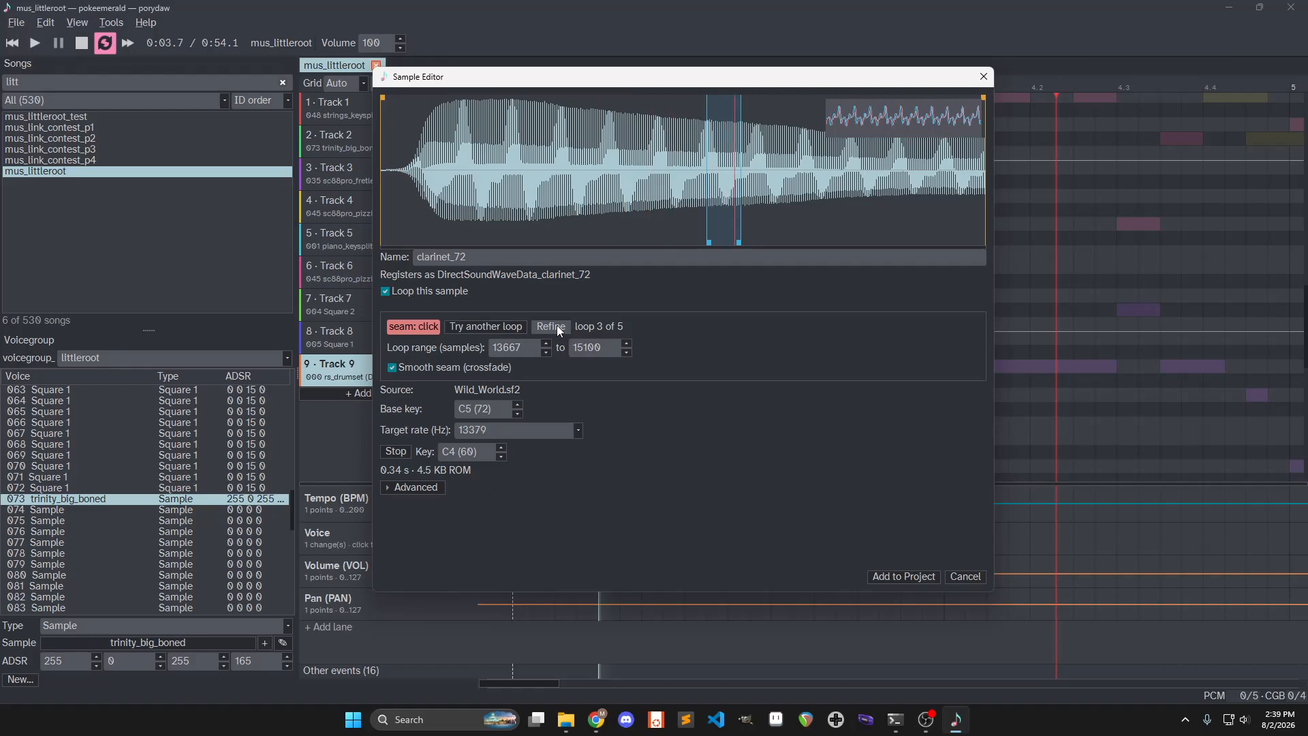
key("space")
left_click(518, 328)
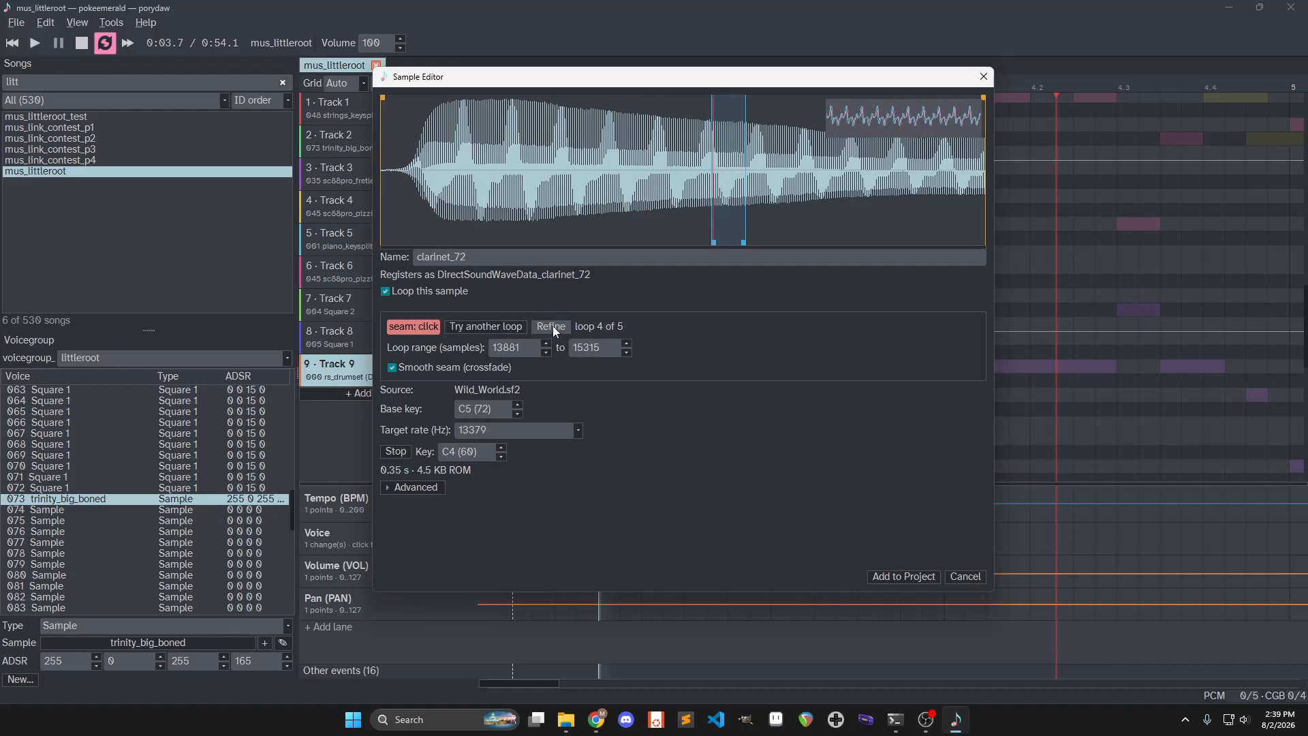
key("space")
Turn off looping for clarinet_72 and close the Sample Editor without adding the sample
scroll(741, 178, "up", 3)
scroll(742, 178, "up", 2)
scroll(750, 173, "down", 5)
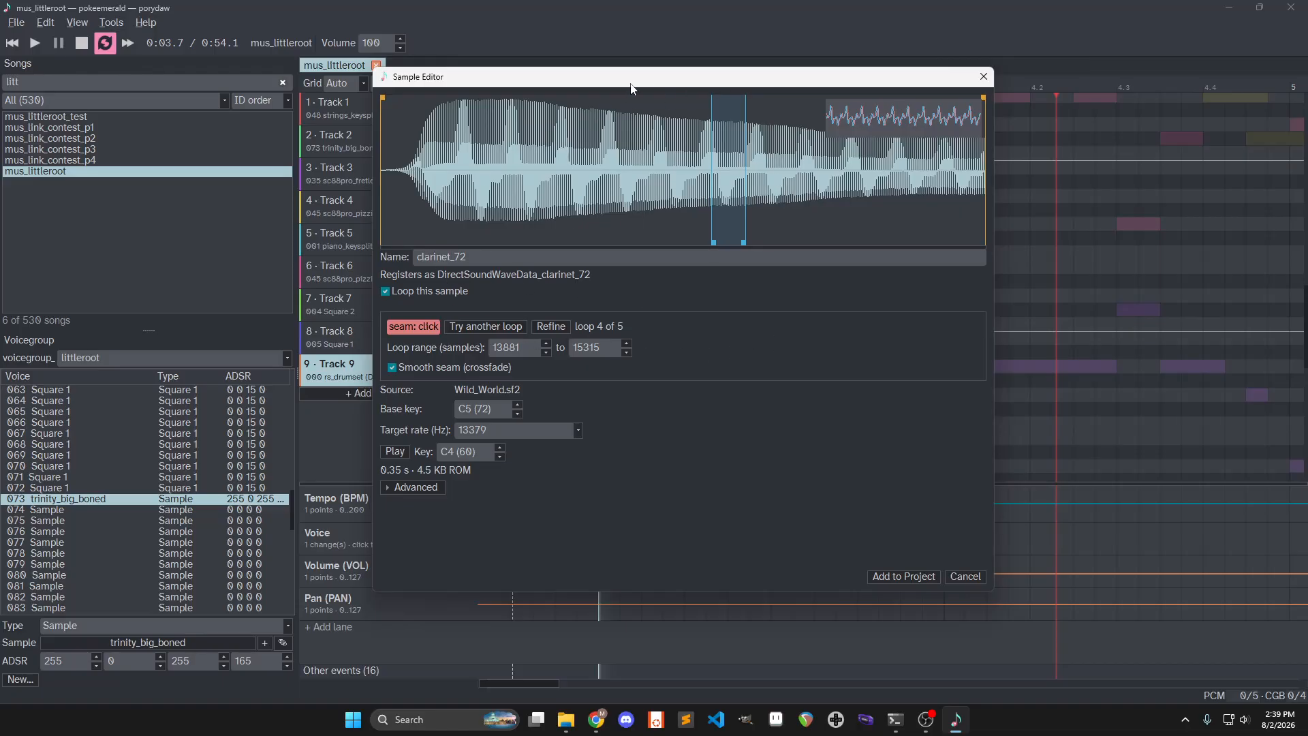
left_click(419, 293)
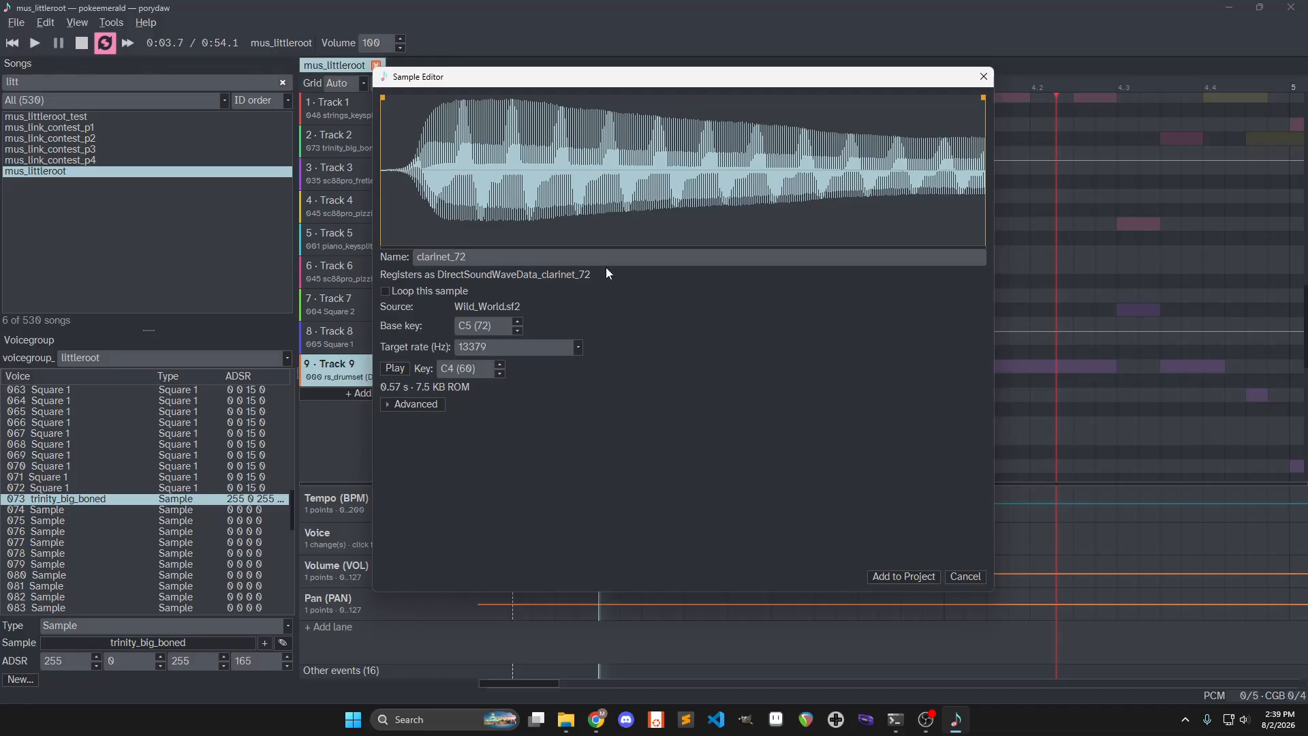
left_click(983, 76)
Start a new sample import and open ooooh-test.wav from the scratch folder
left_click(109, 23)
left_click(116, 39)
left_click_drag(599, 135, 607, 134)
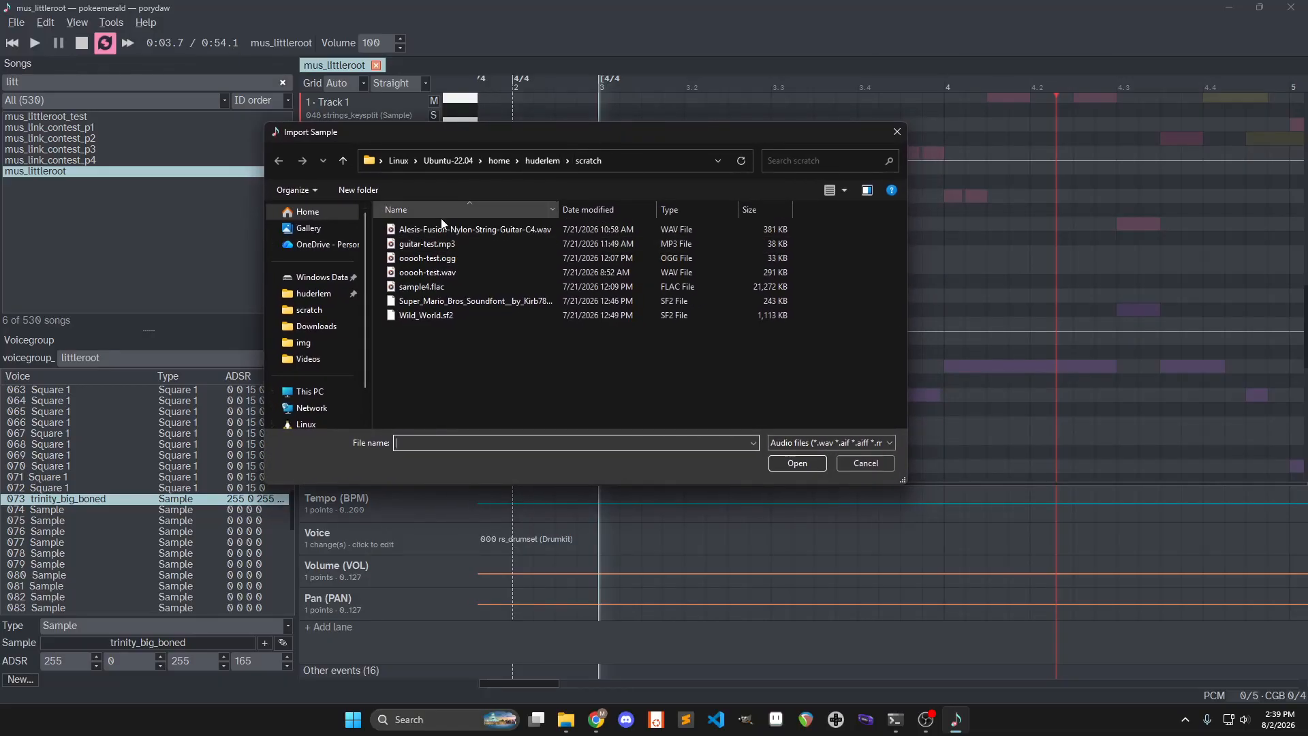
double_click(456, 272)
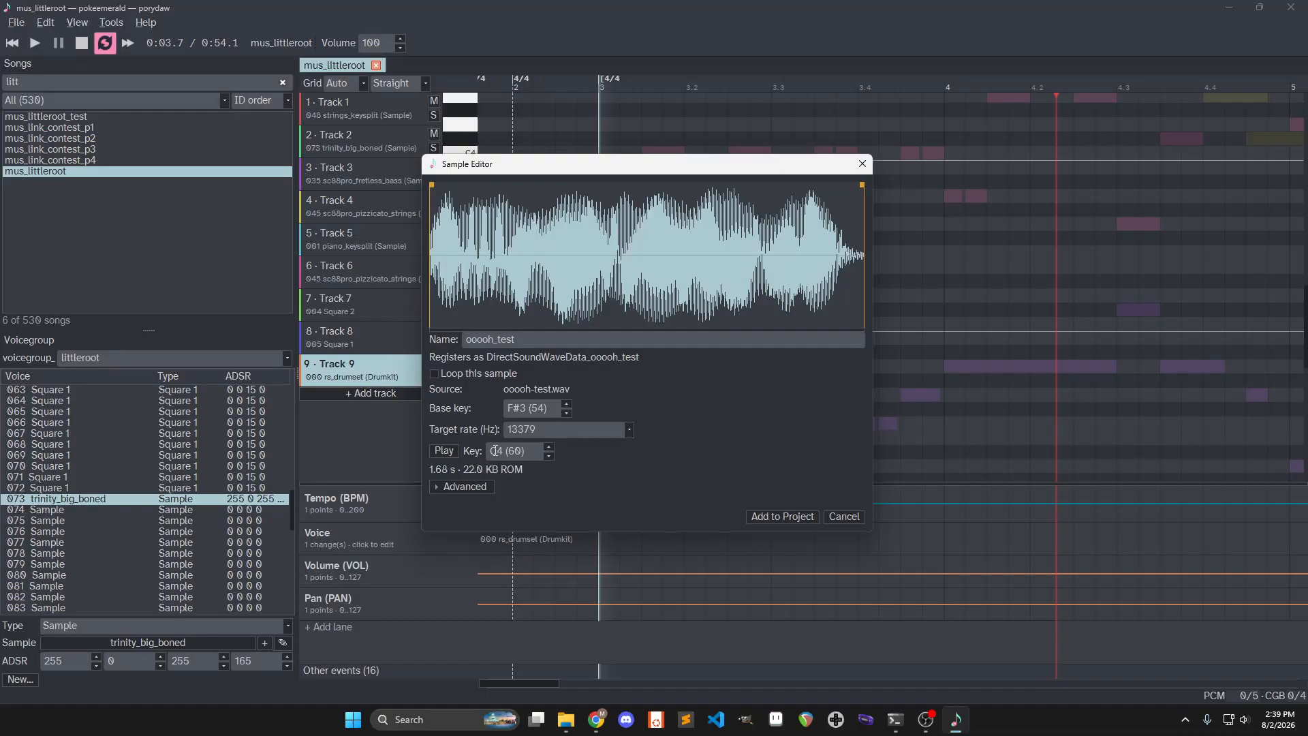
Preview the ooooh_test sample at its default key and at F#3 (54), enlarging the Sample Editor window
left_click(443, 450)
key("space")
left_click(550, 457)
left_click(550, 457)
left_click_drag(622, 158, 615, 99)
left_click_drag(864, 474, 911, 513)
key("space")
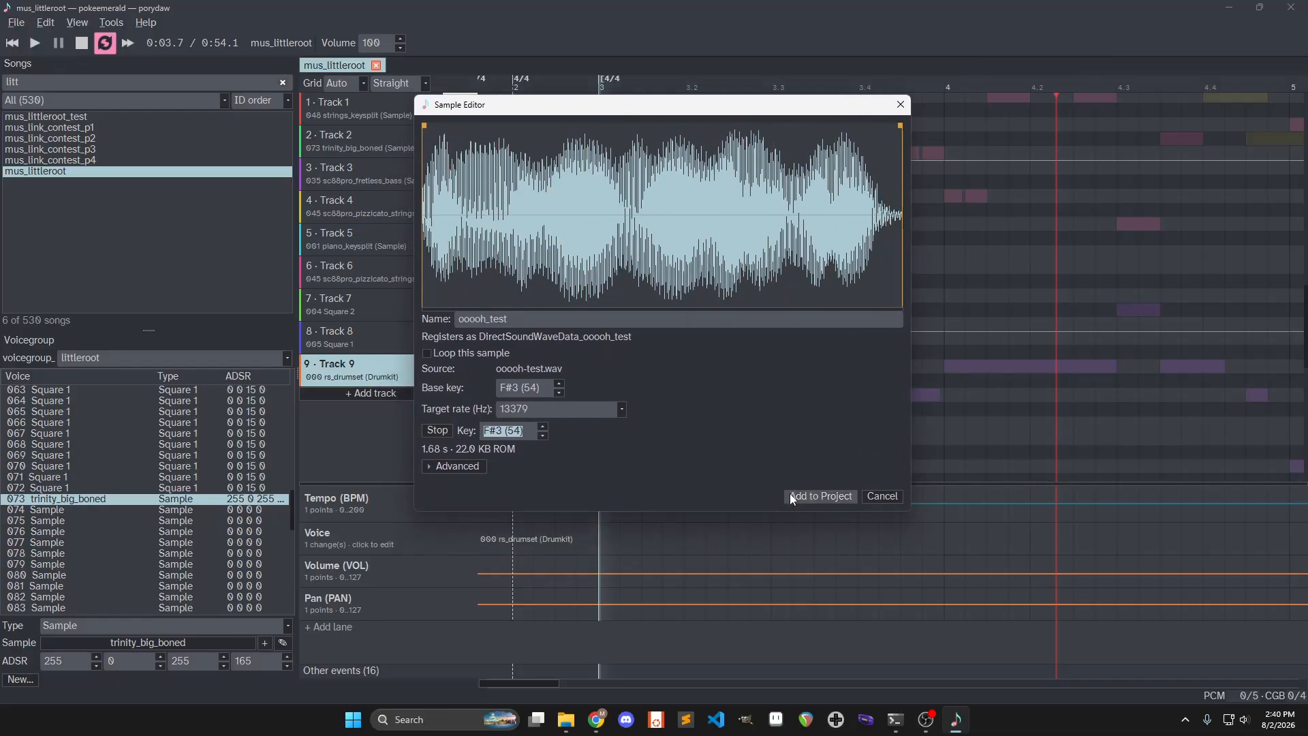
Set the preview key of ooooh_test back to C4 (60)
left_click(541, 425)
left_click(540, 425)
left_click(540, 425)
left_click(541, 425)
left_click(540, 425)
left_click(540, 425)
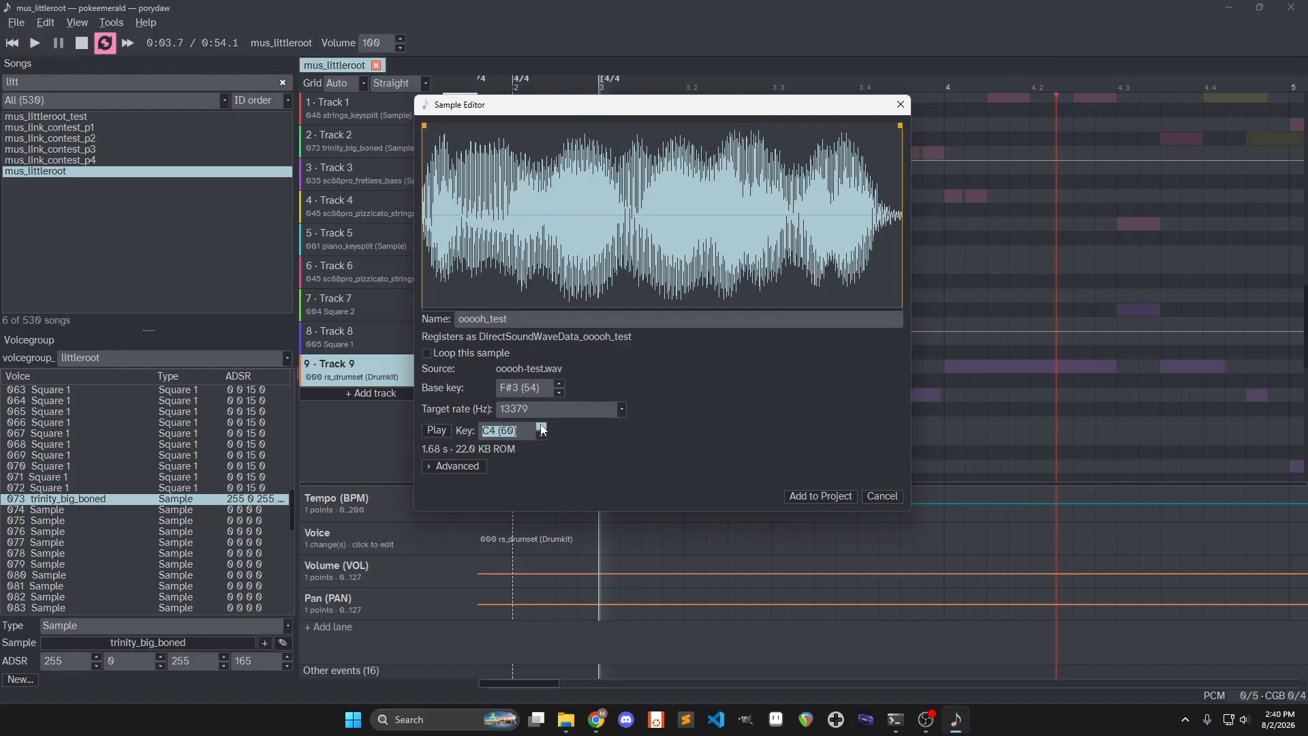
Enable looping for the ooooh_test sample and preview the loop
left_click(448, 351)
key("space")
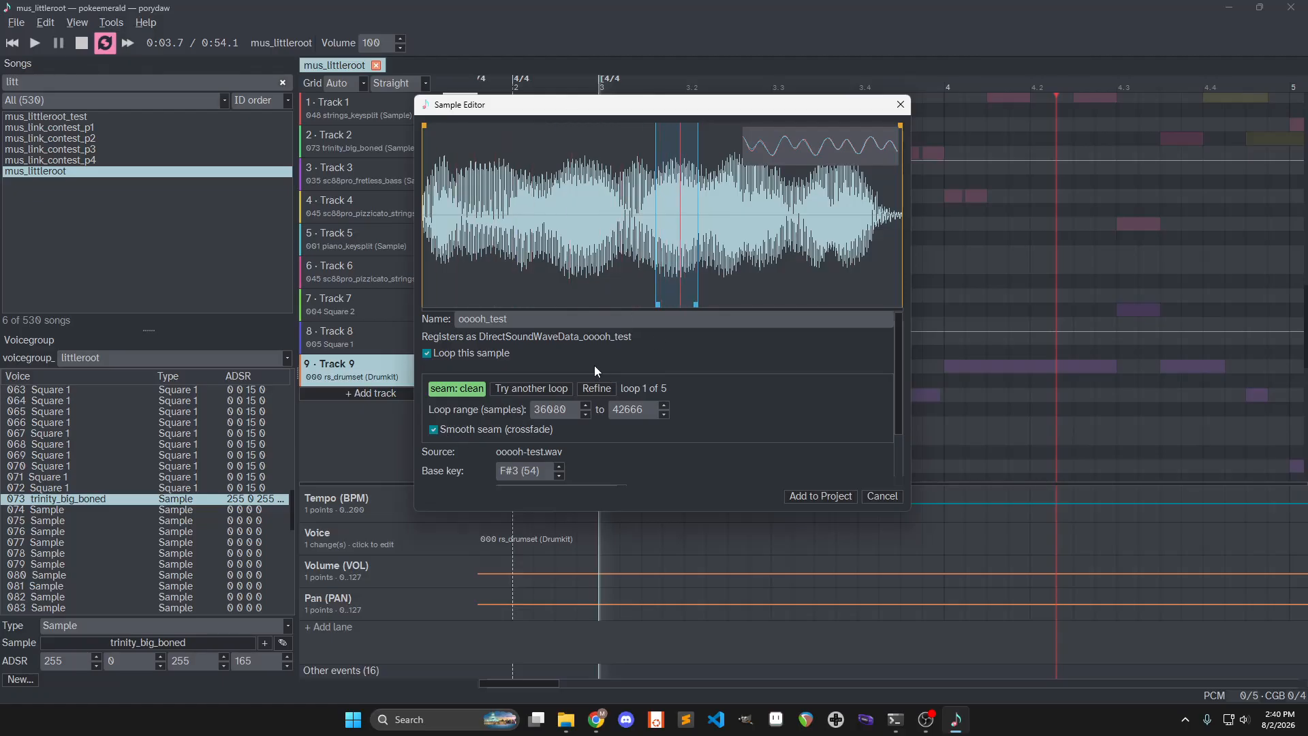
Examine the crop, fine tune and normalize options for ooooh_test and add the sample to the project
scroll(758, 395, "down", 1)
scroll(757, 395, "down", 1)
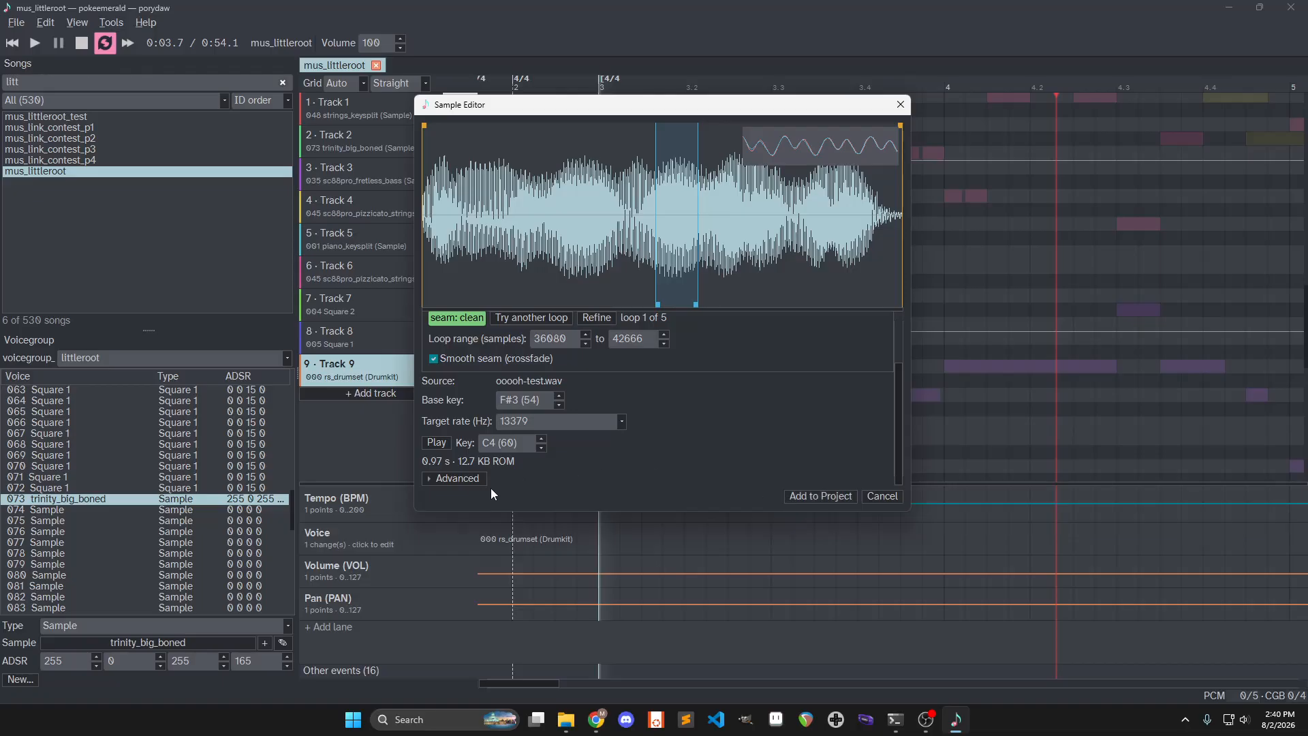
left_click(463, 479)
scroll(763, 360, "down", 3)
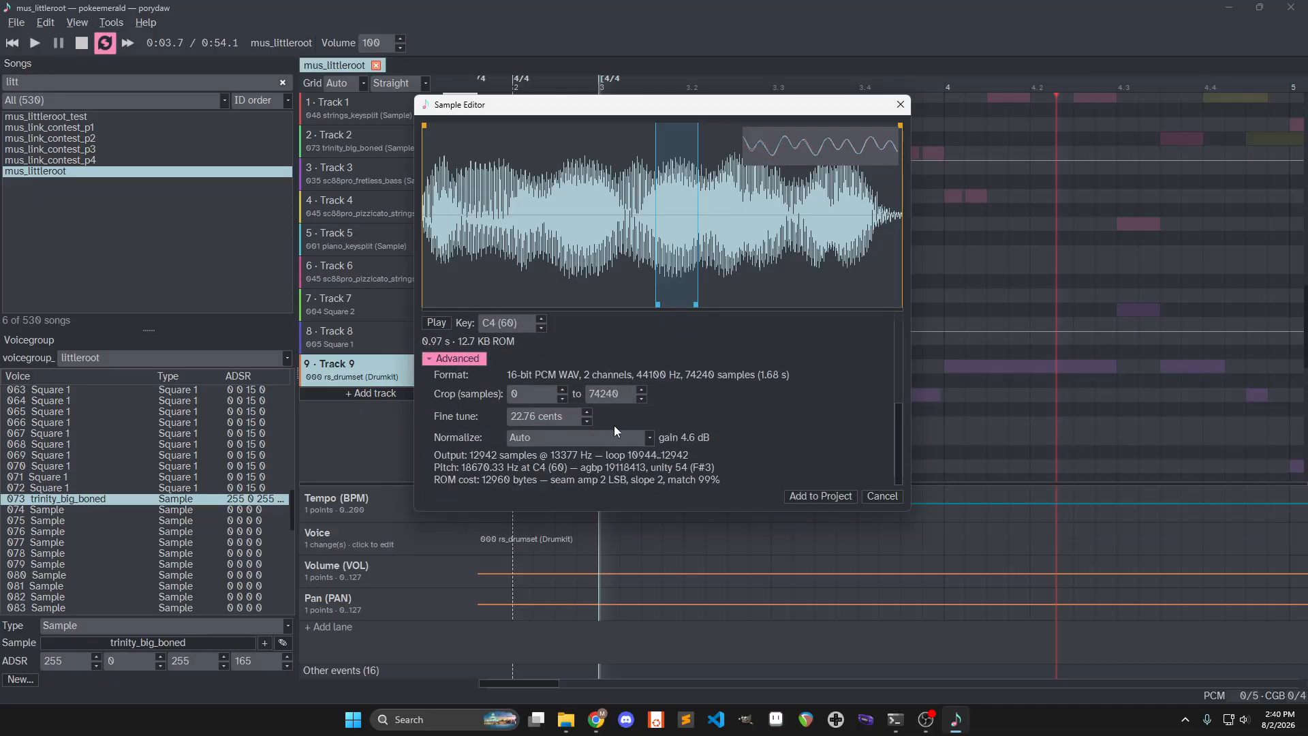
left_click(460, 359)
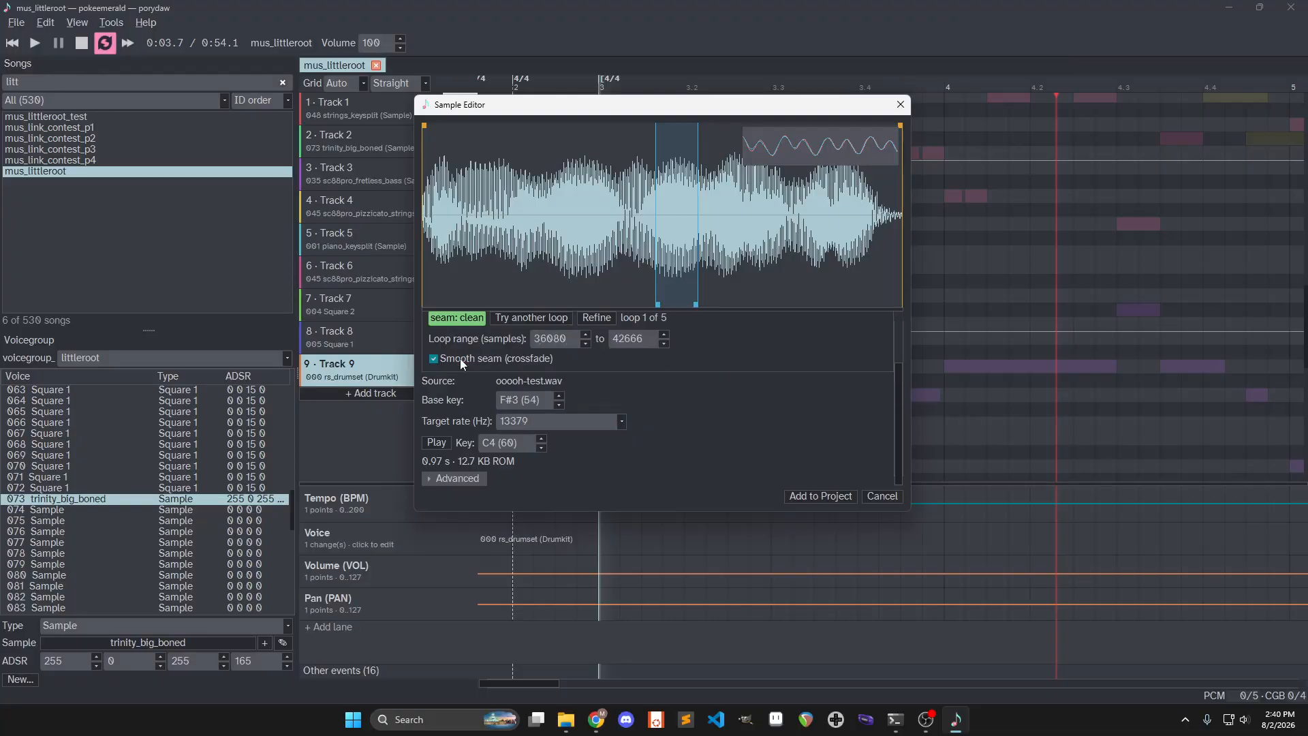
left_click(817, 500)
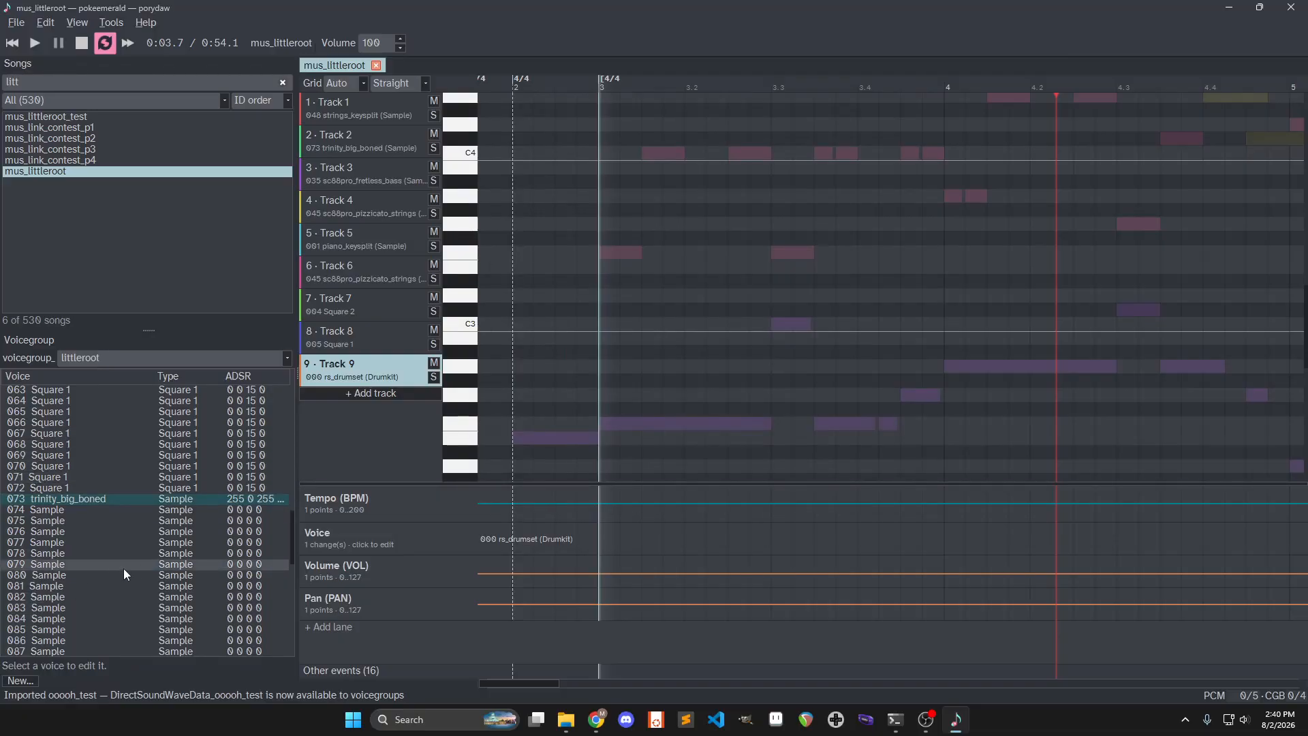
Select Track 2 and assign the ooooh_test sample to its voice 073 in the littleroot voicegroup
left_click(365, 141)
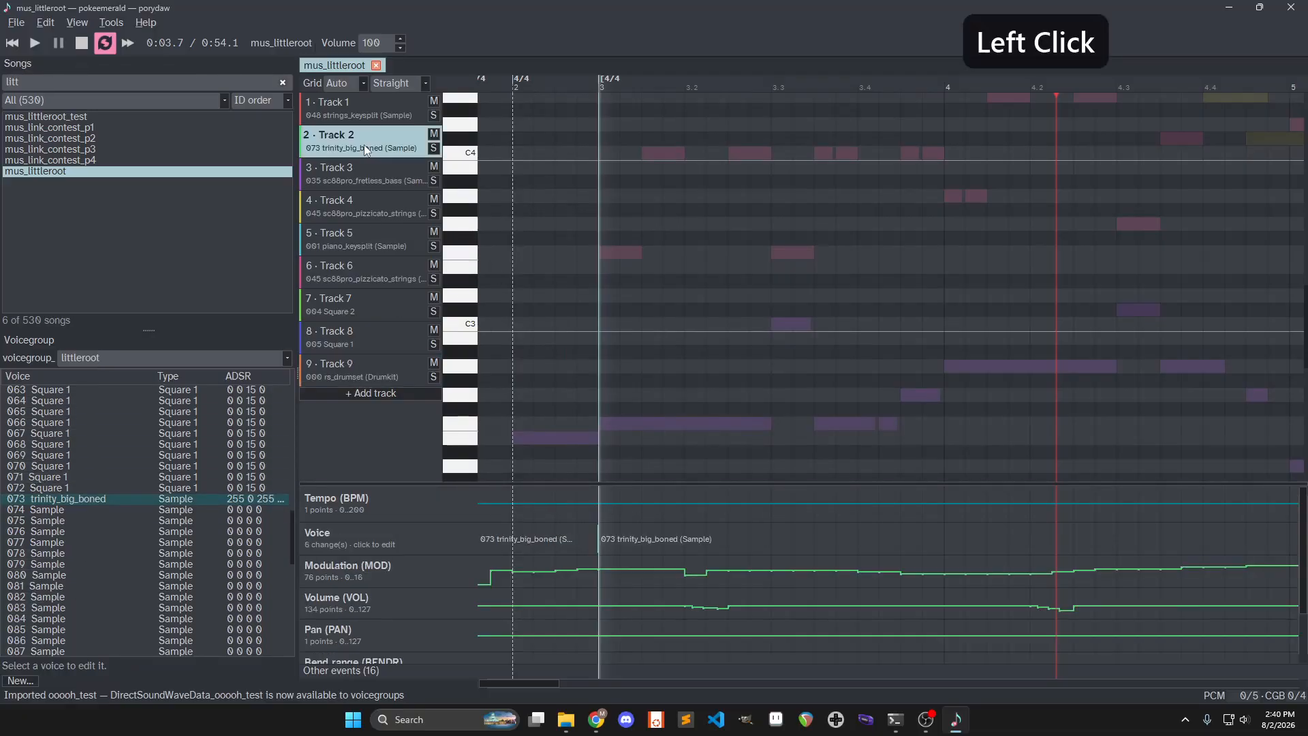
left_click_drag(544, 176, 954, 528)
left_click_drag(667, 225, 743, 344)
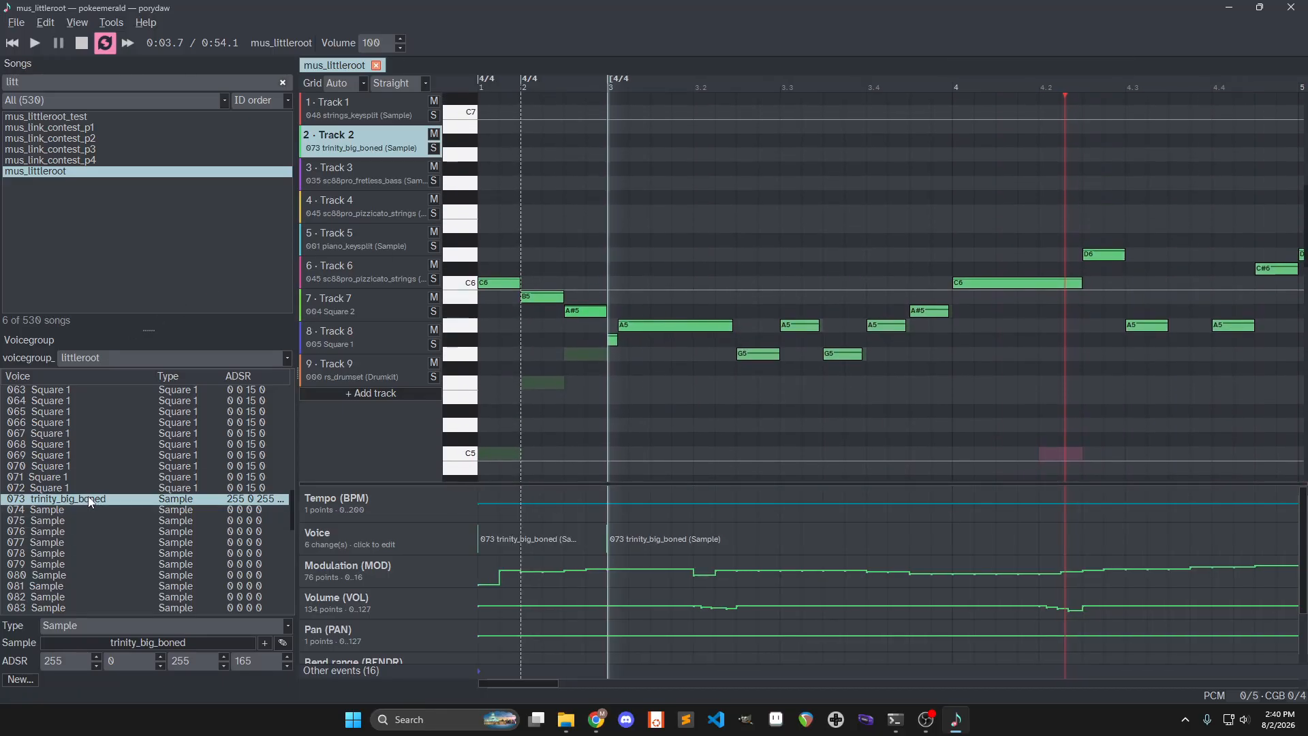
left_click(154, 642)
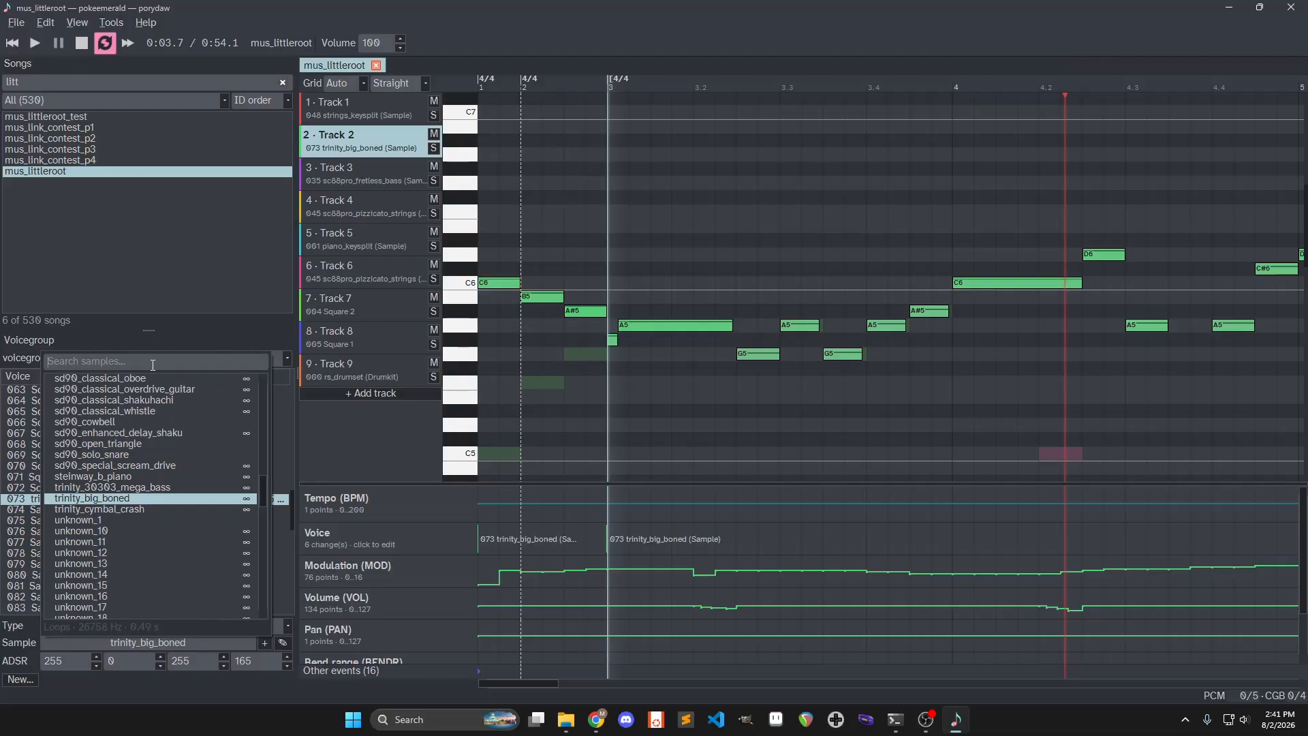
type("ooo")
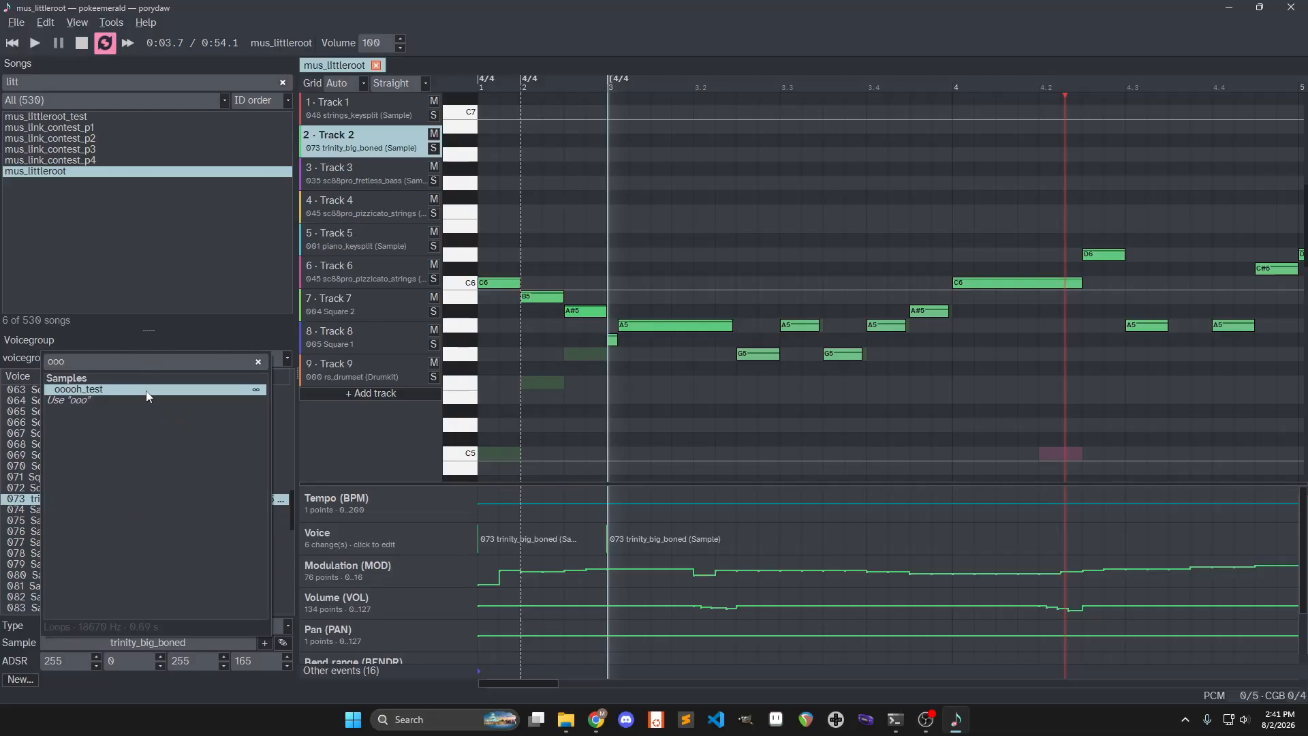
left_click(146, 391)
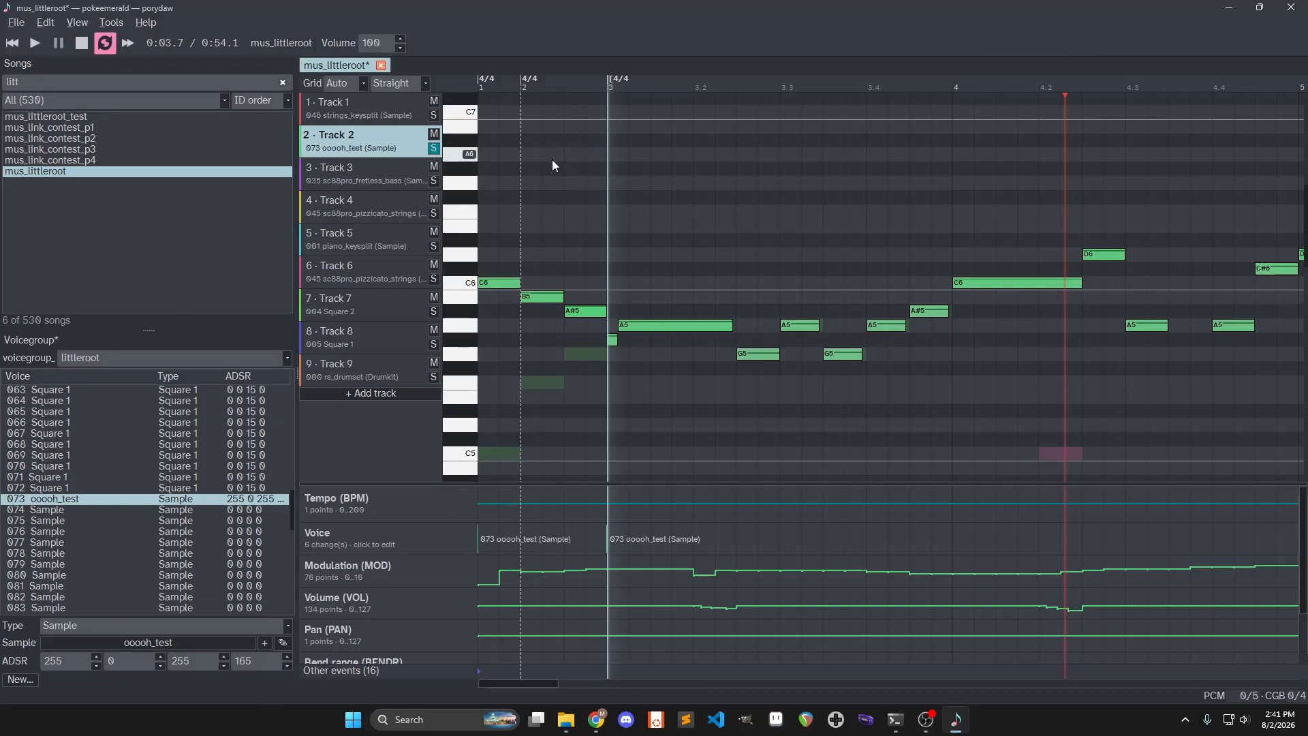
Preview Track 2 soloed and transpose all of its notes down two octaves
key("space")
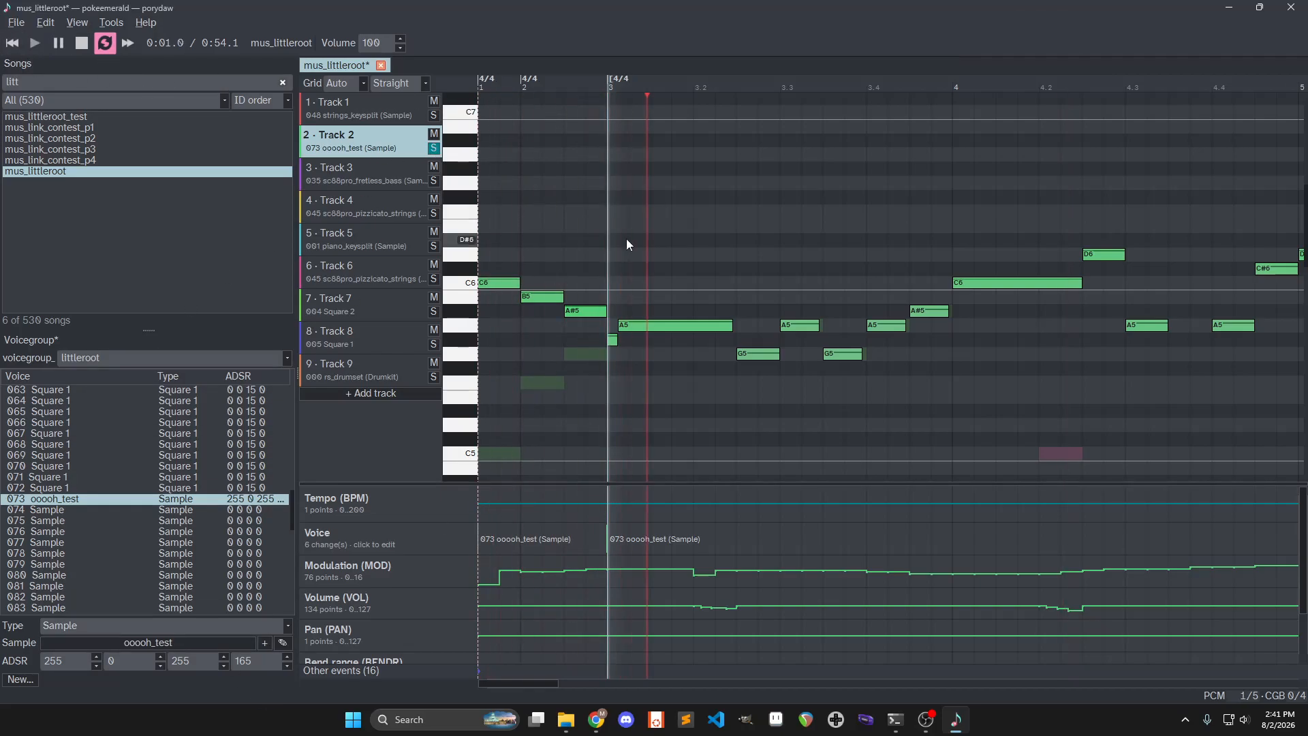
key("space")
left_click(525, 245)
key("ctrl+a")
key("shift+ctrl+Down")
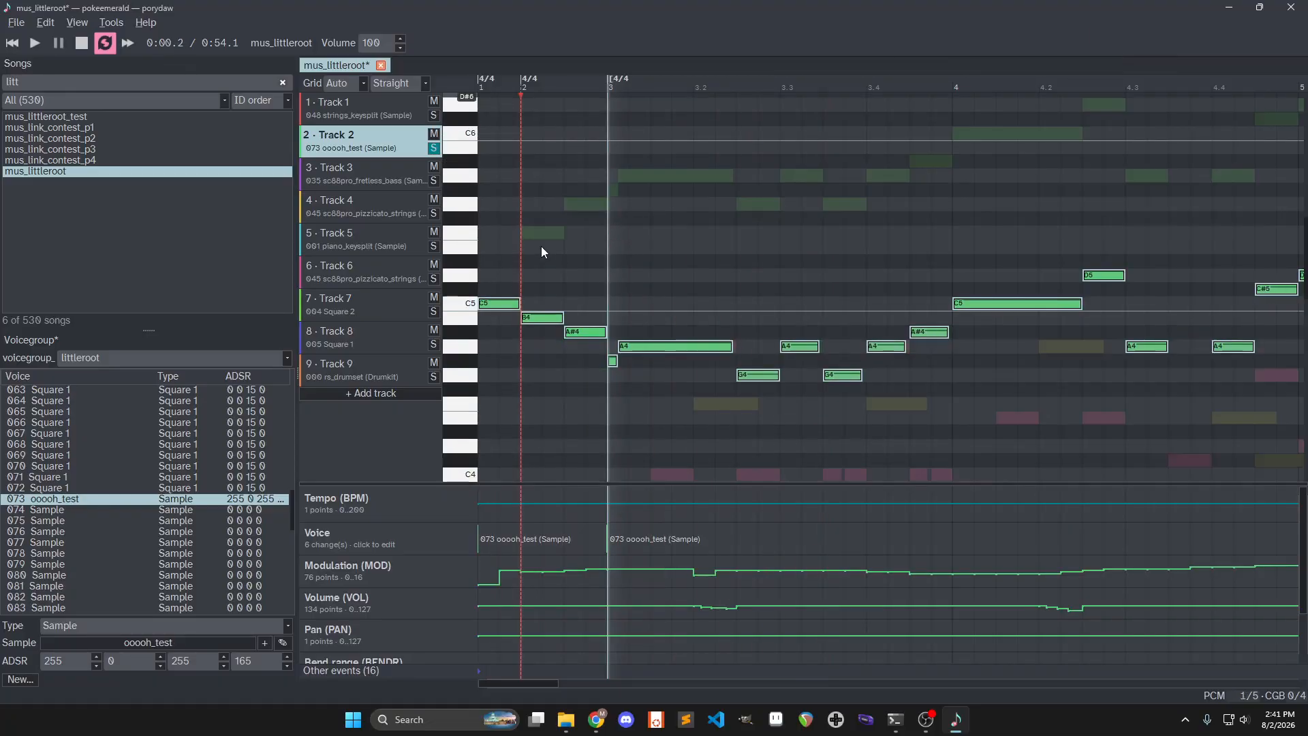
key("shift+ctrl+Down")
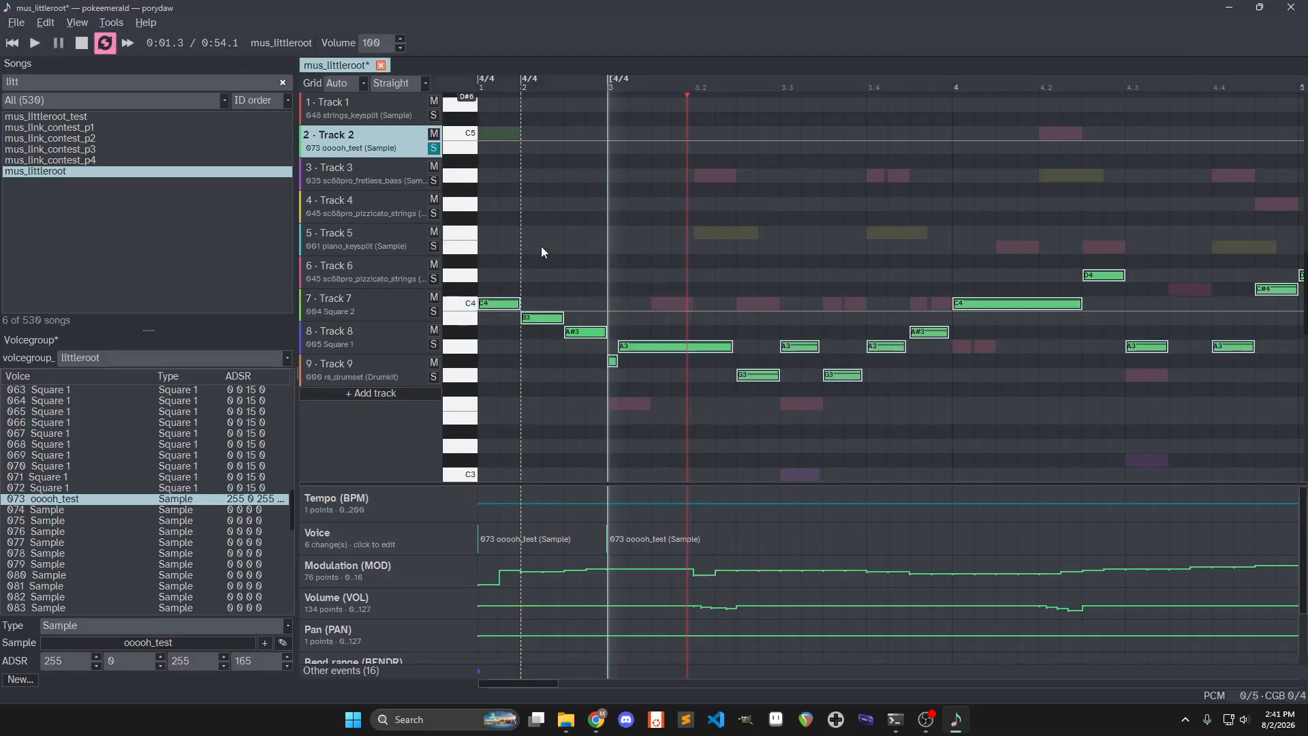
Raise Track 2's volume automation to 127 from the song start to about 4.2 and replay the track
left_click(13, 45)
key("space")
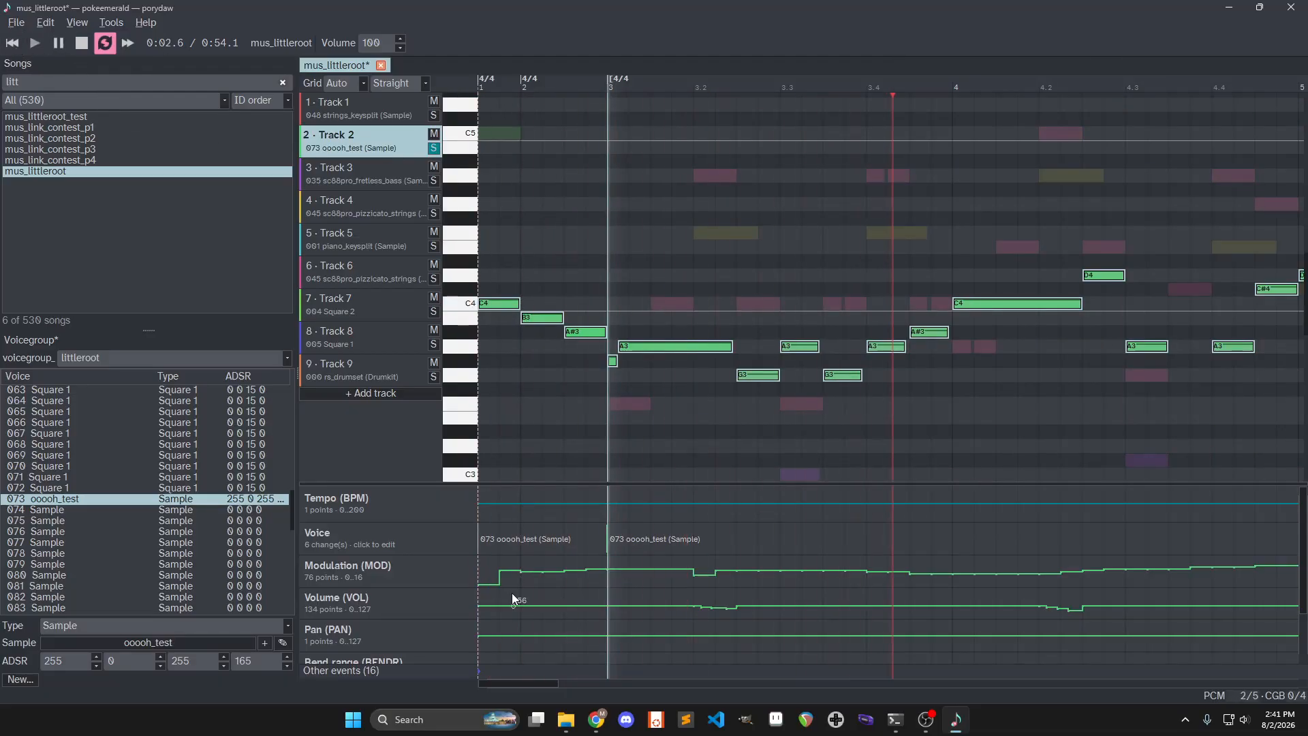
left_click(485, 591)
left_click_drag(684, 591, 1031, 560)
key("space")
key("space")
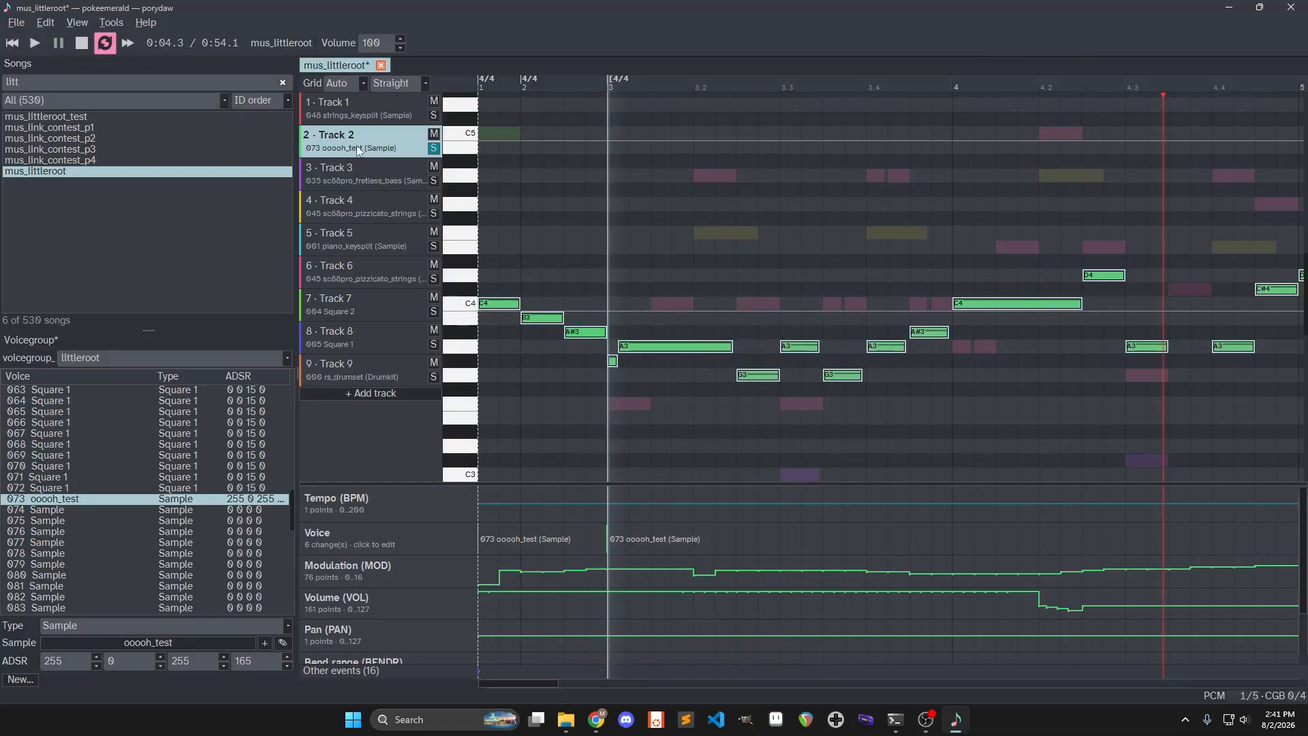
Unsolo Track 2 to hear it with the other tracks and save mus_littleroot
left_click(429, 148)
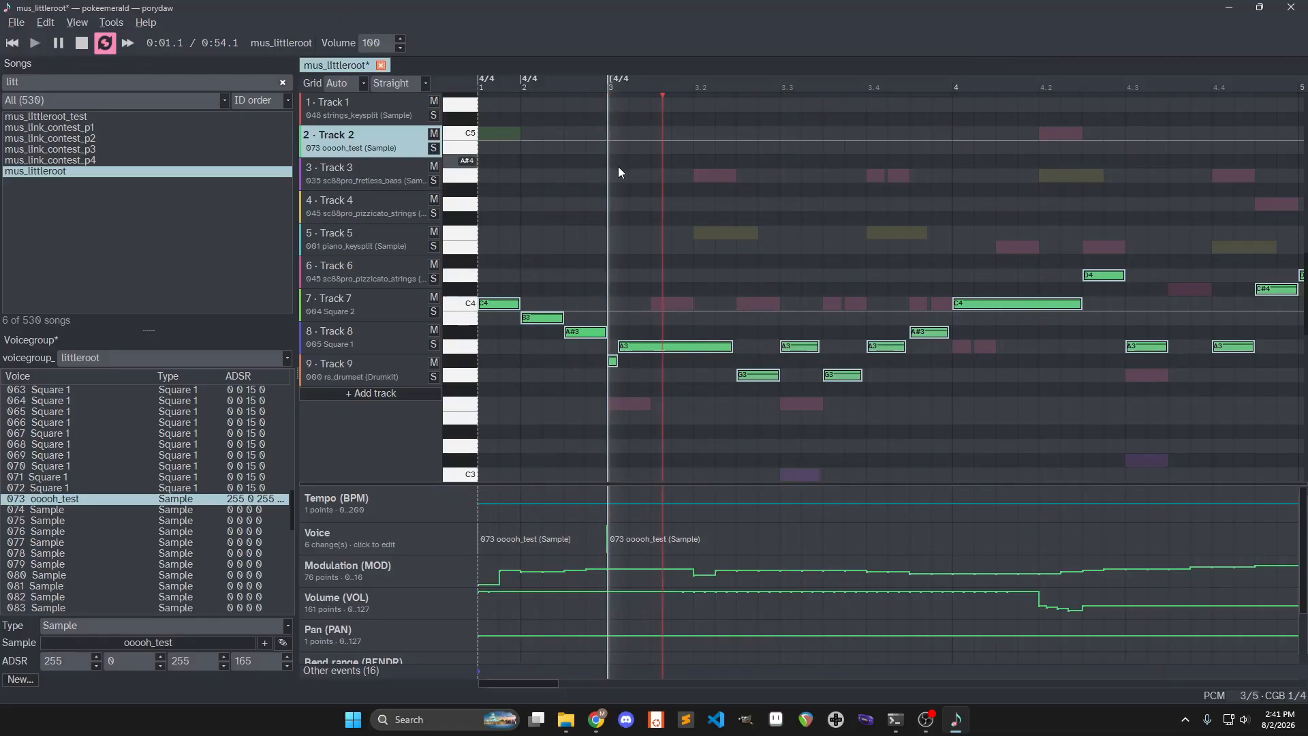
key("ctrl+s")
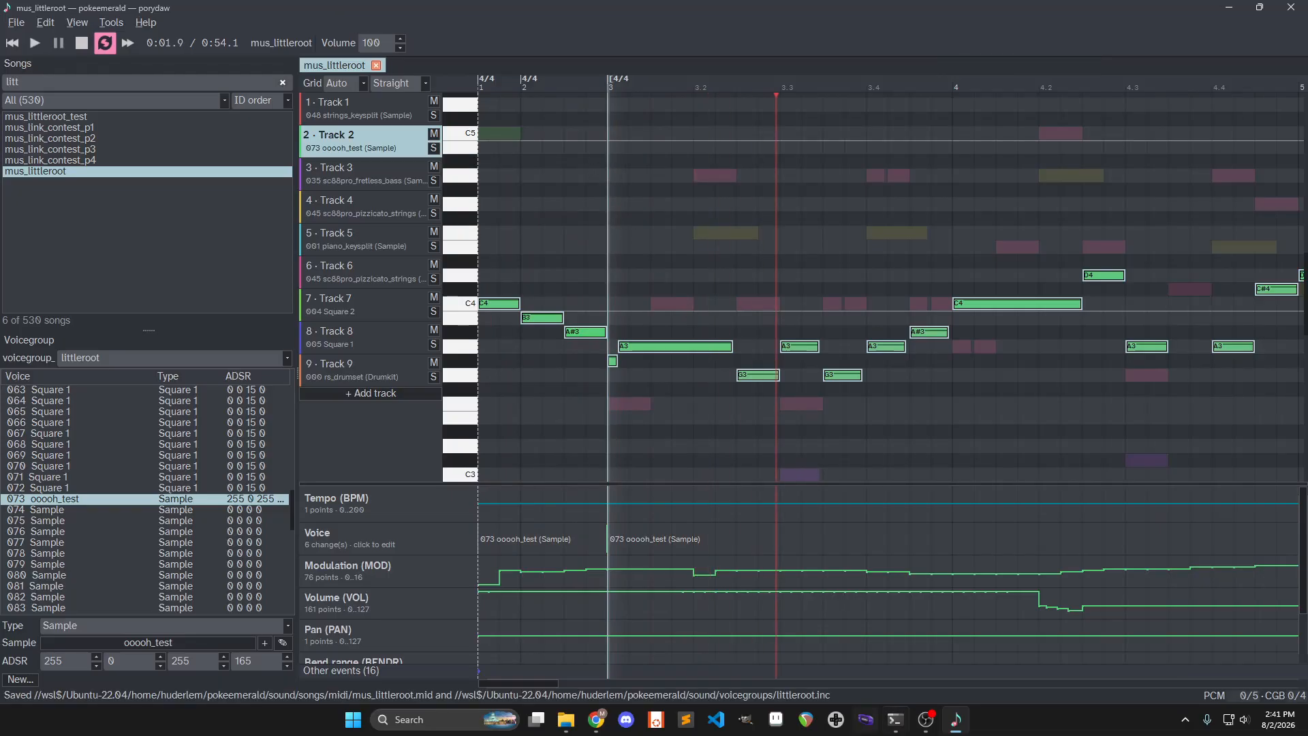
Switch to the terminal, build the project with make -j8 and list the changed files with git status
left_click(895, 719)
type("make -j8")
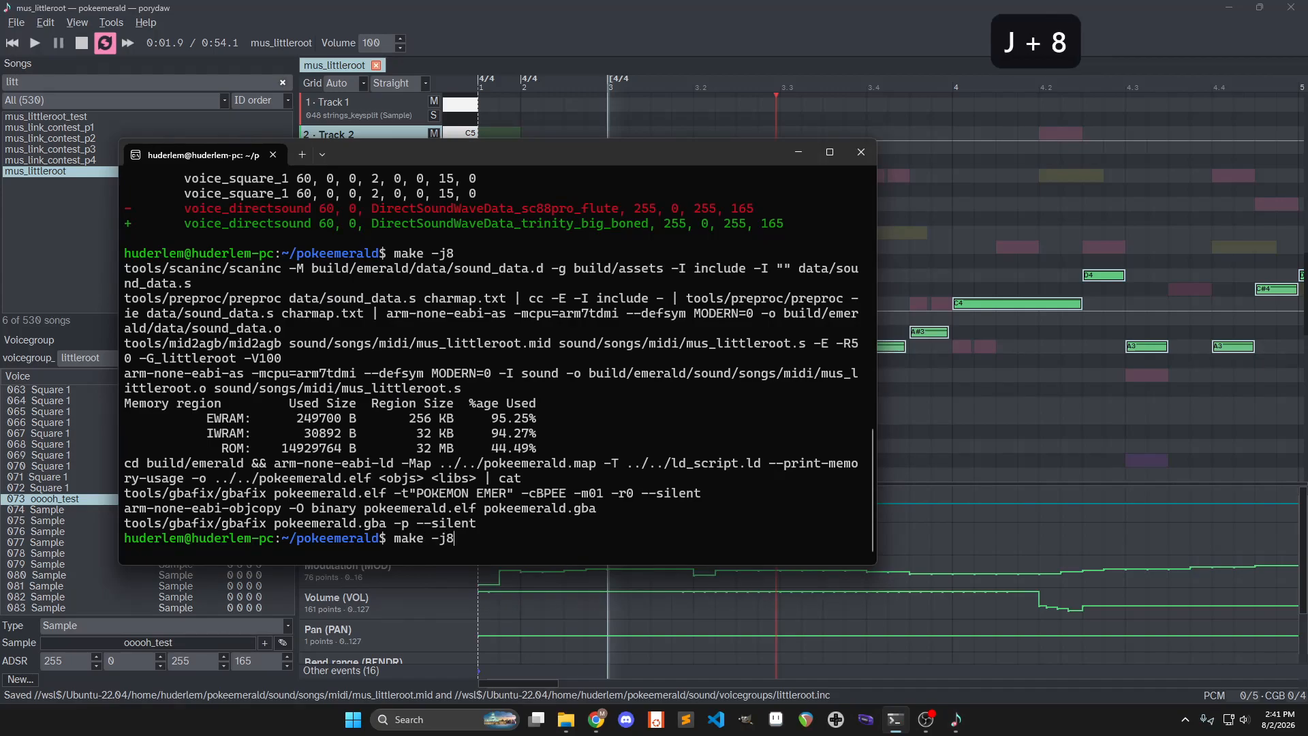
key("Return")
type("git status")
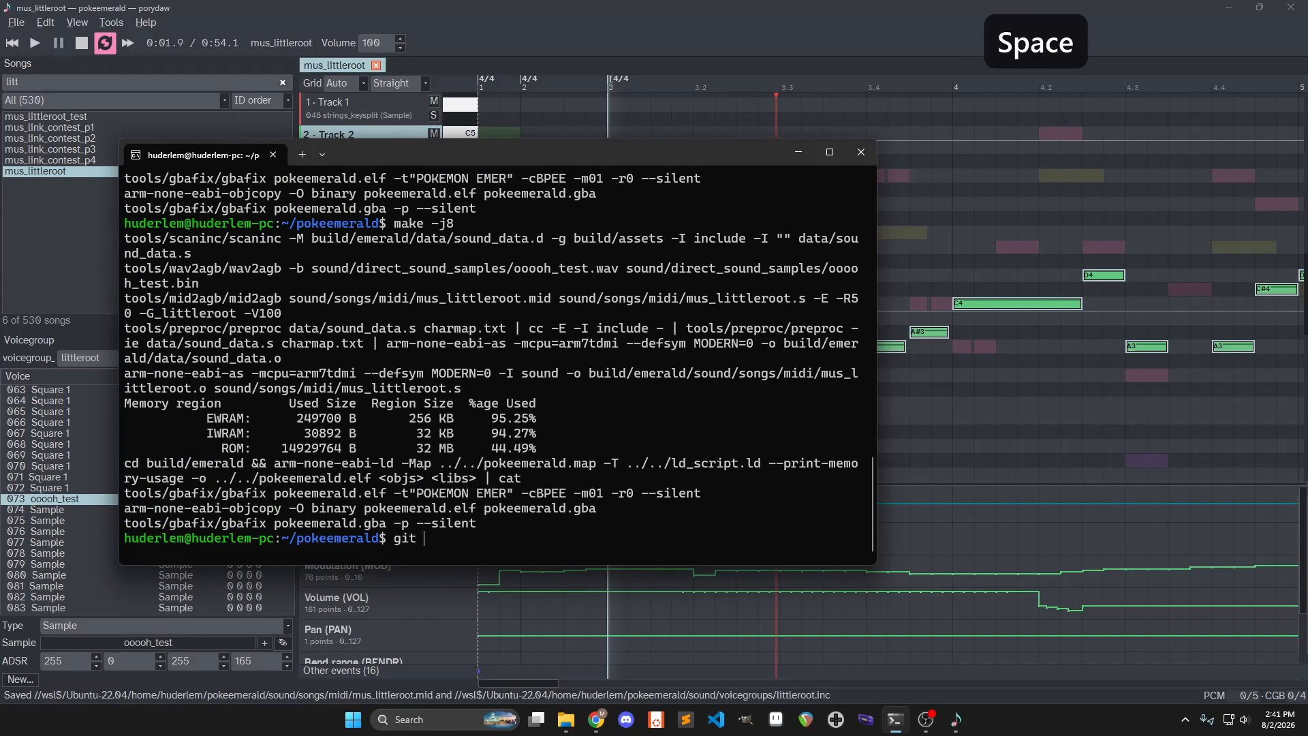
key("Return")
left_click_drag(190, 475, 517, 482)
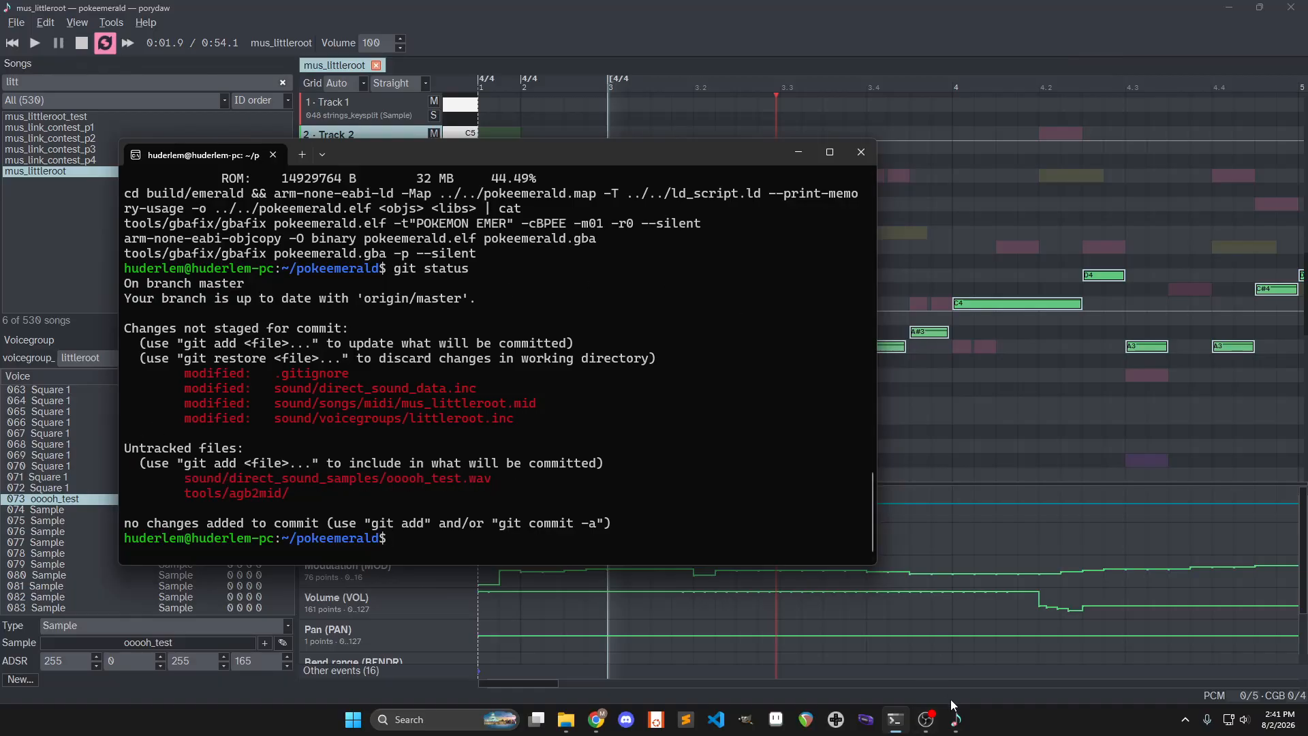
Test the rebuilt game's Littleroot music in mGBA, close the emulator and return to porydaw
left_click(871, 727)
key("ctrl+0")
key("Tab")
key("tab+s")
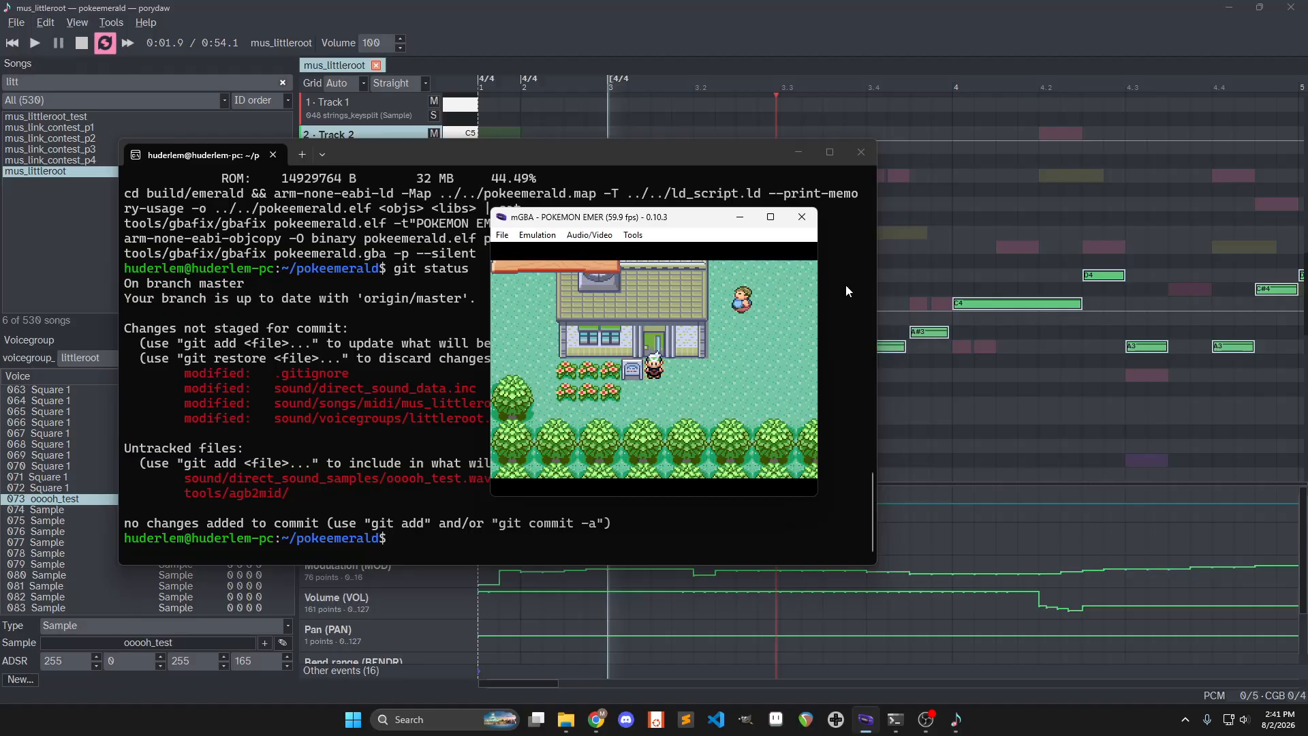
left_click(802, 217)
left_click(697, 26)
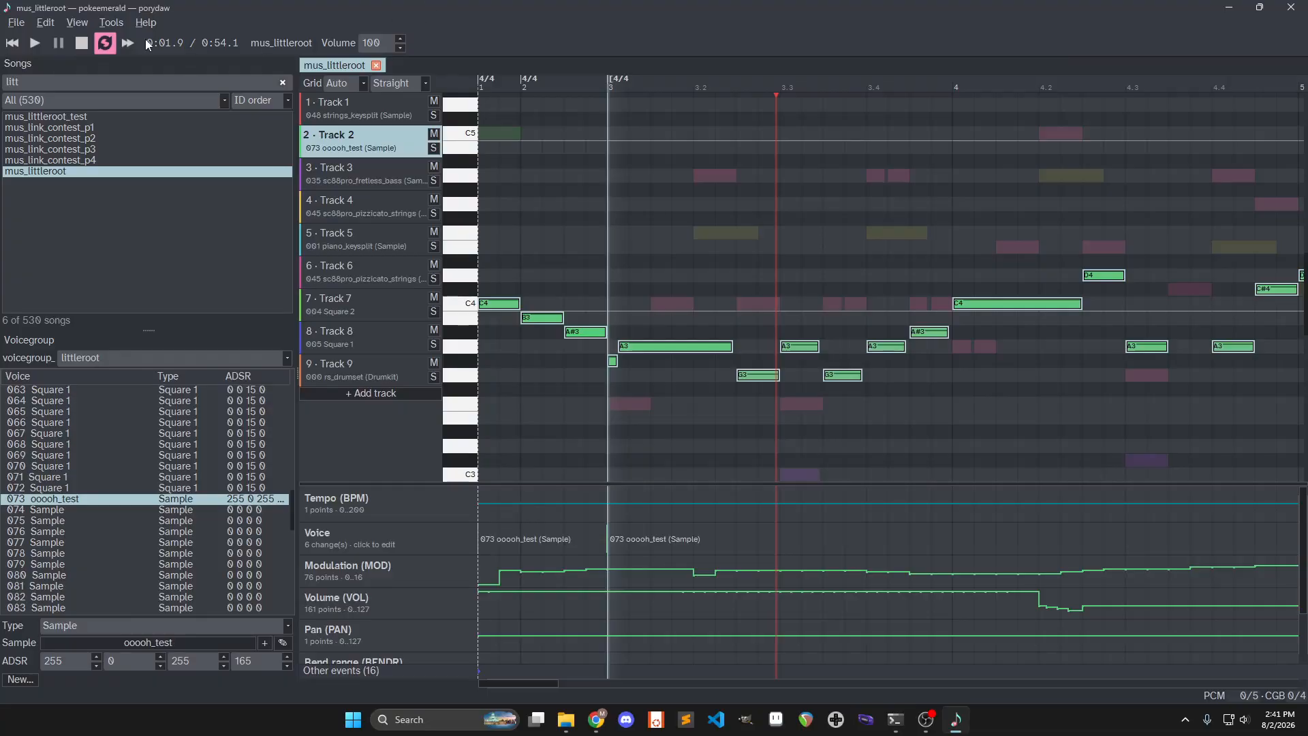
Show the MIDI Event List for Track 2, enlarge it and look through its events
left_click(82, 24)
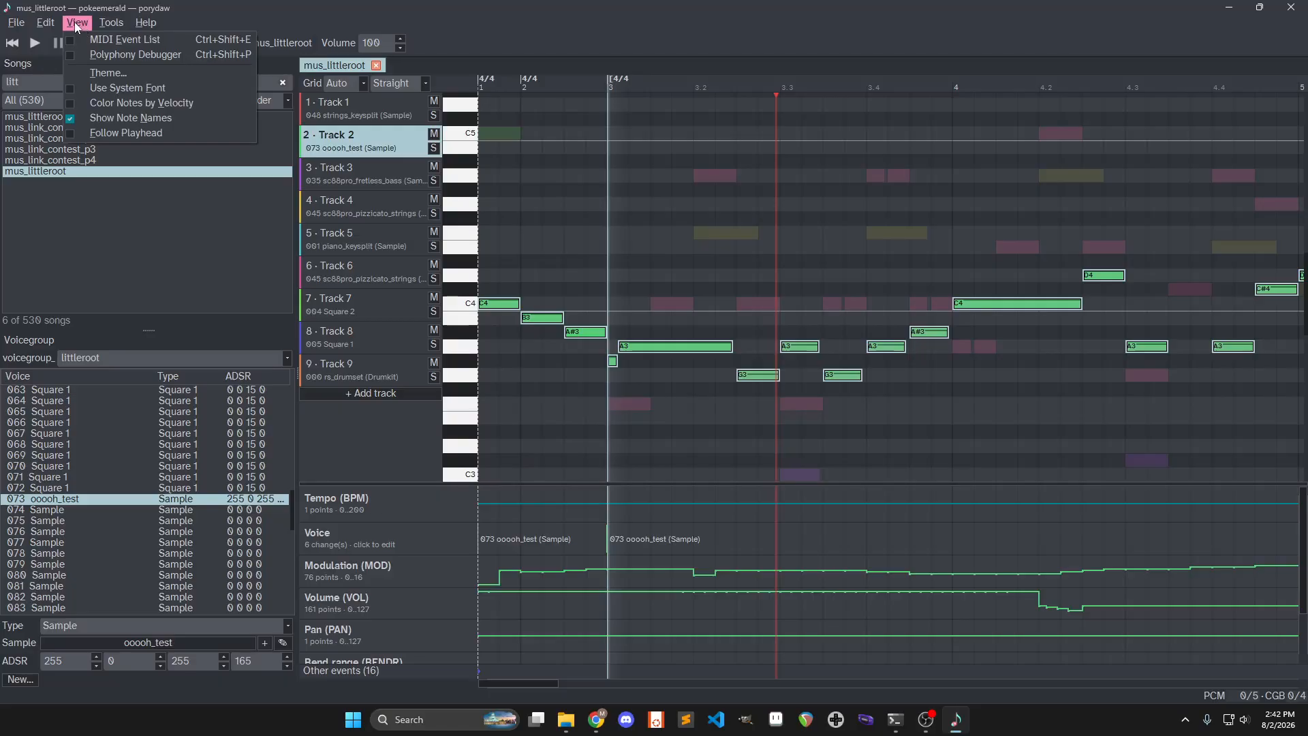
left_click(95, 39)
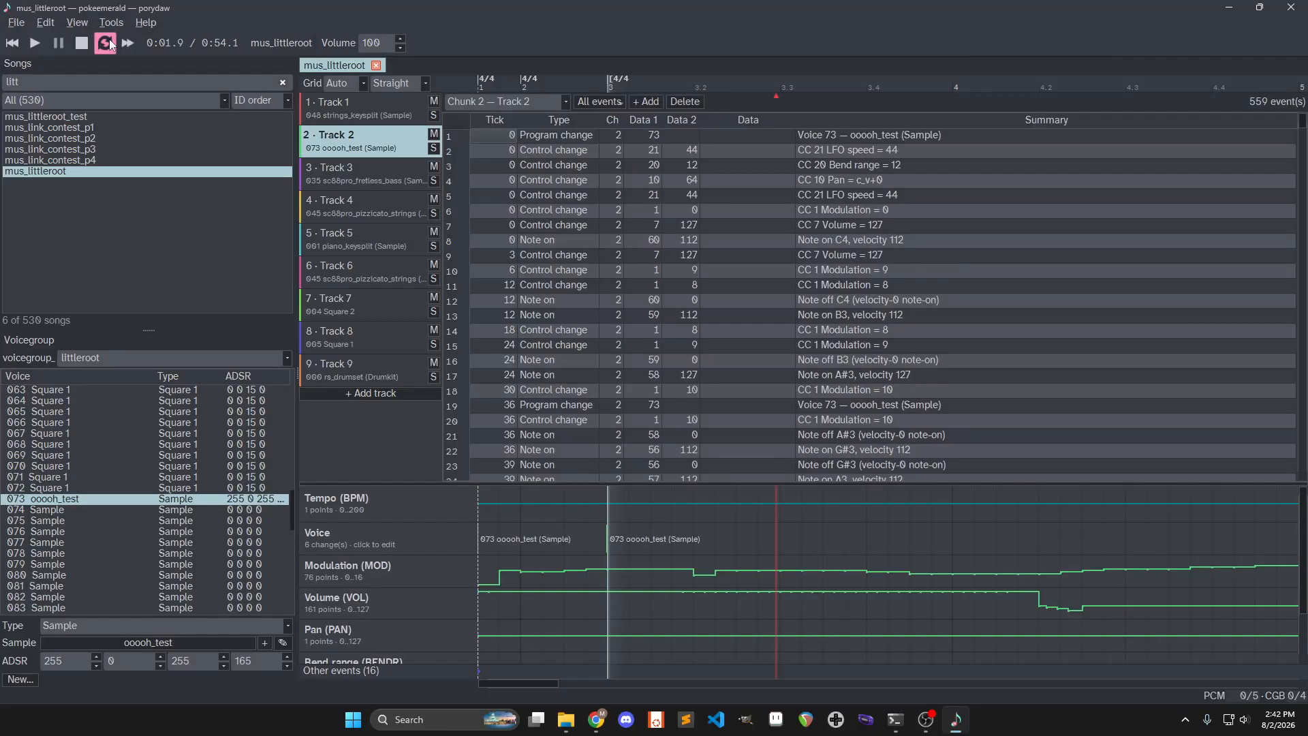
left_click_drag(726, 485, 725, 565)
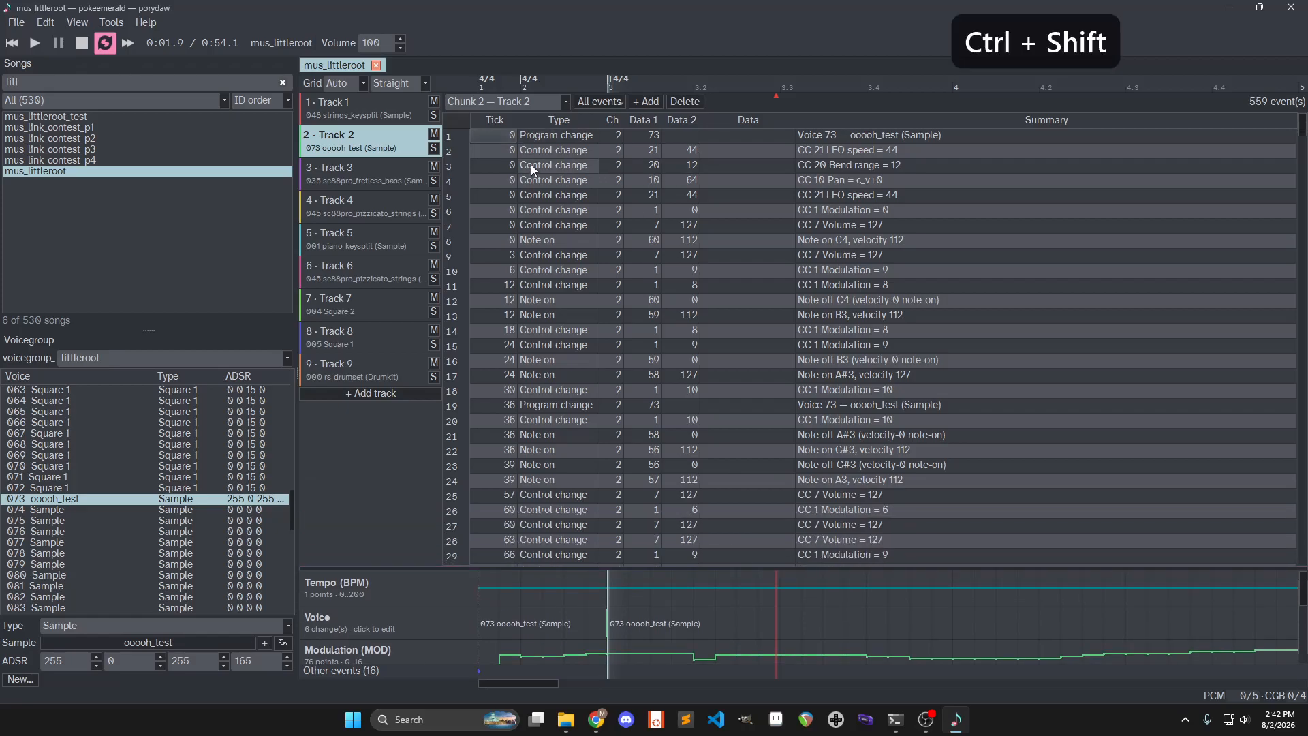
key("ctrl+shift+e")
key("ctrl+shift+e")
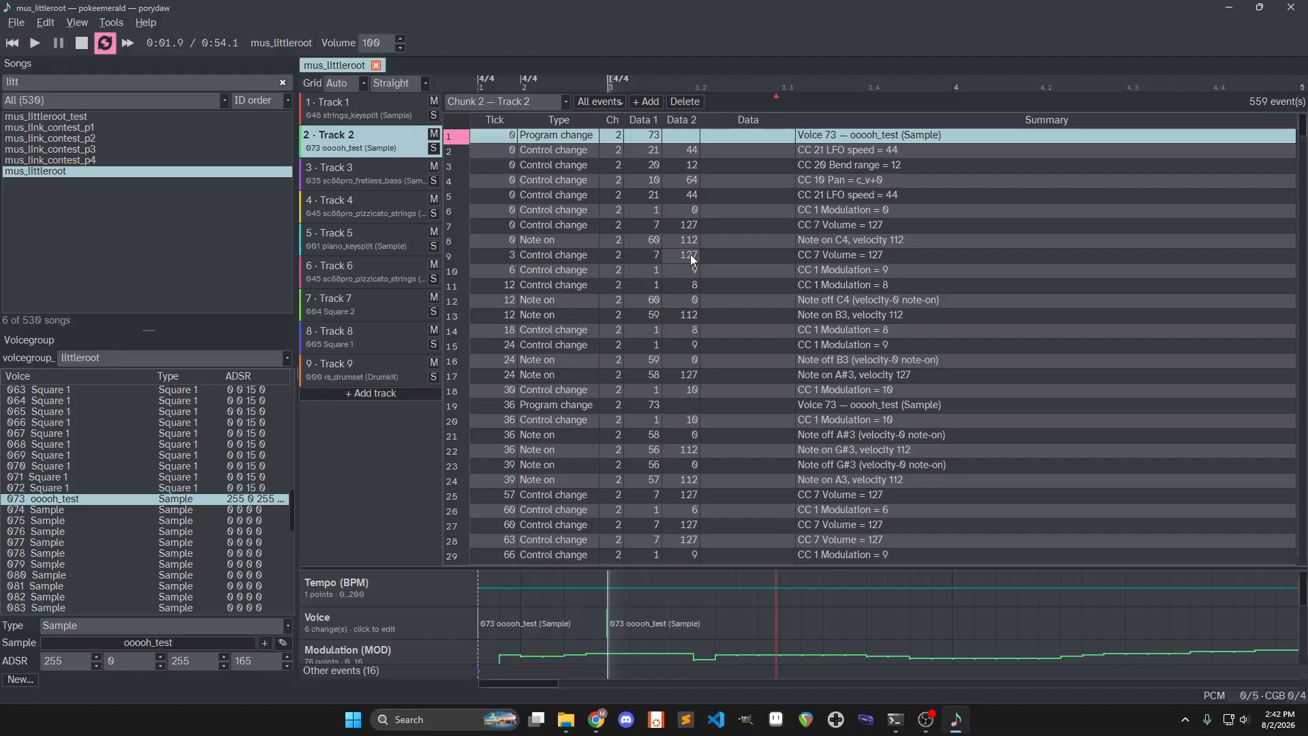
scroll(651, 239, "down", 4)
scroll(652, 239, "up", 4)
mouse_move(479, 666)
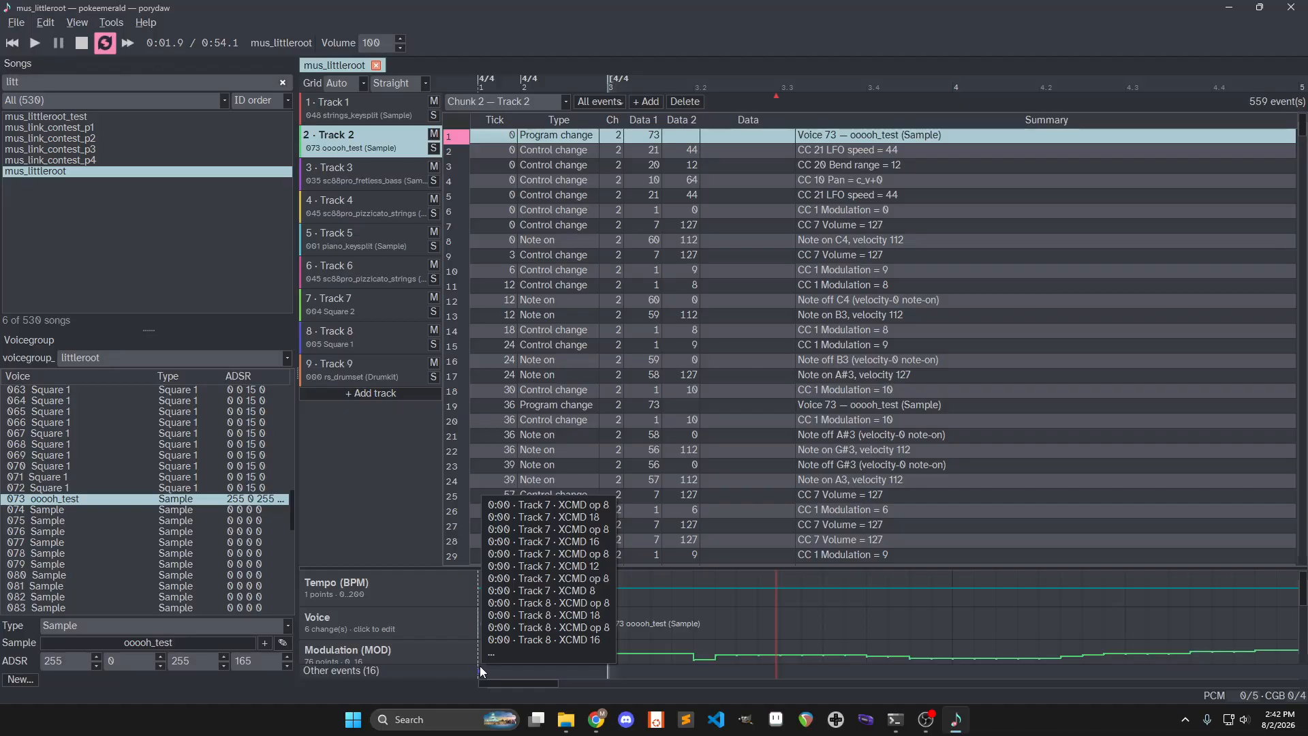
Examine the insert, move and delete options for Track 2's control change events at tick 0
right_click(524, 165)
left_click(492, 164)
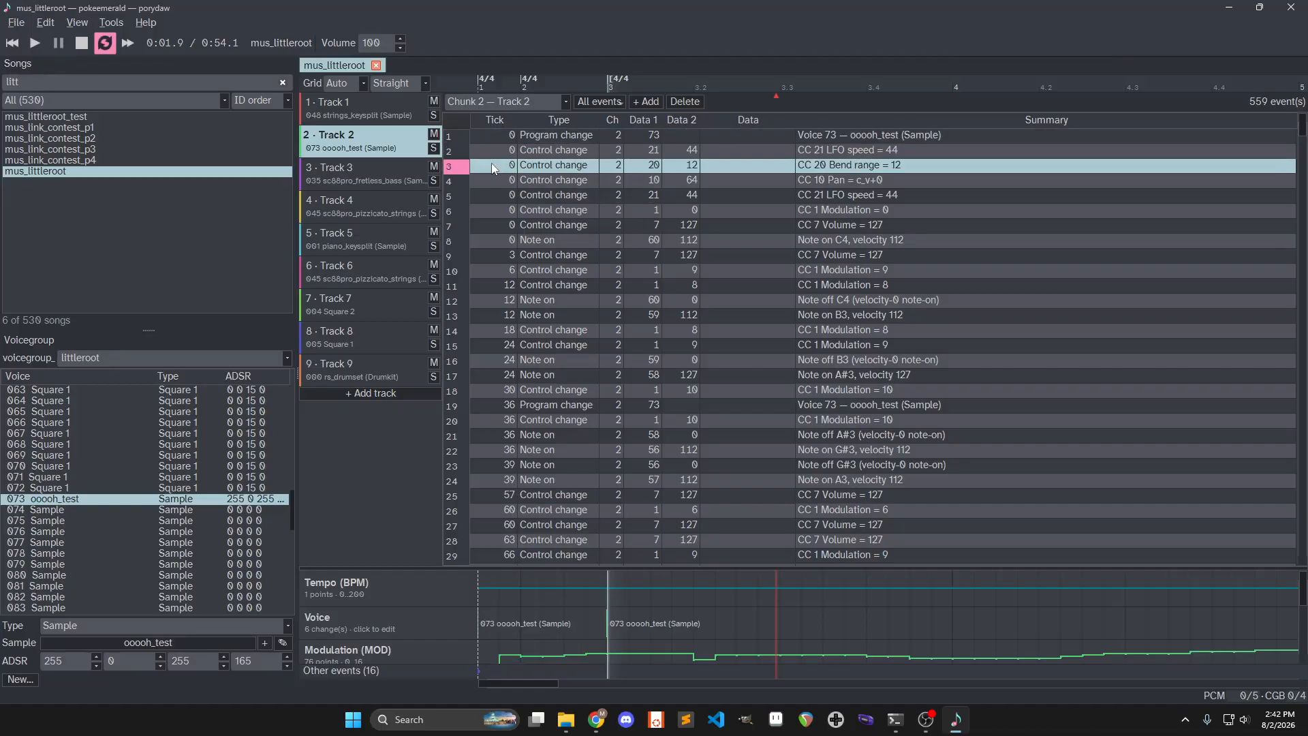
left_click(546, 185)
right_click(513, 181)
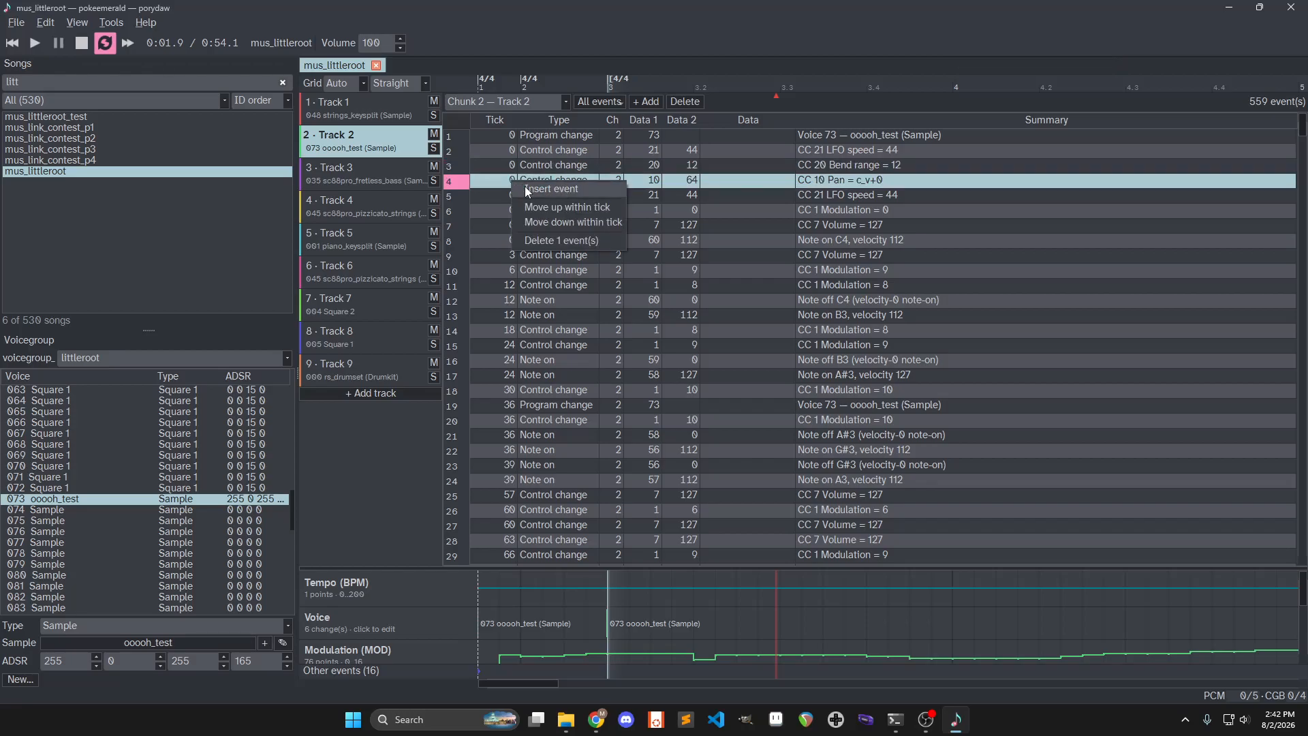
left_click(482, 189)
left_click_drag(512, 199, 516, 188)
Play the song with the event list shown, reposition the playhead to 3.3 for another playback, and return to the piano roll
key("space")
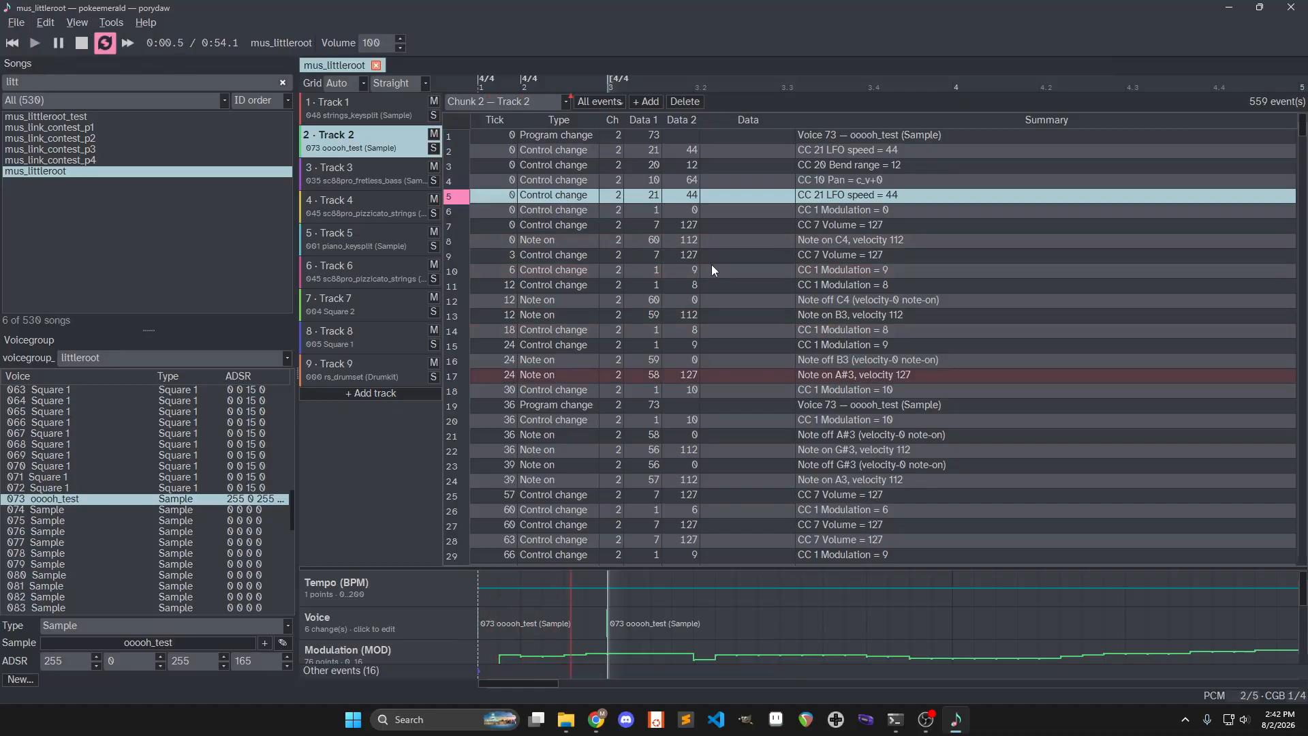
key("space")
scroll(620, 410, "down", 1)
scroll(594, 398, "down", 3)
scroll(599, 388, "up", 1)
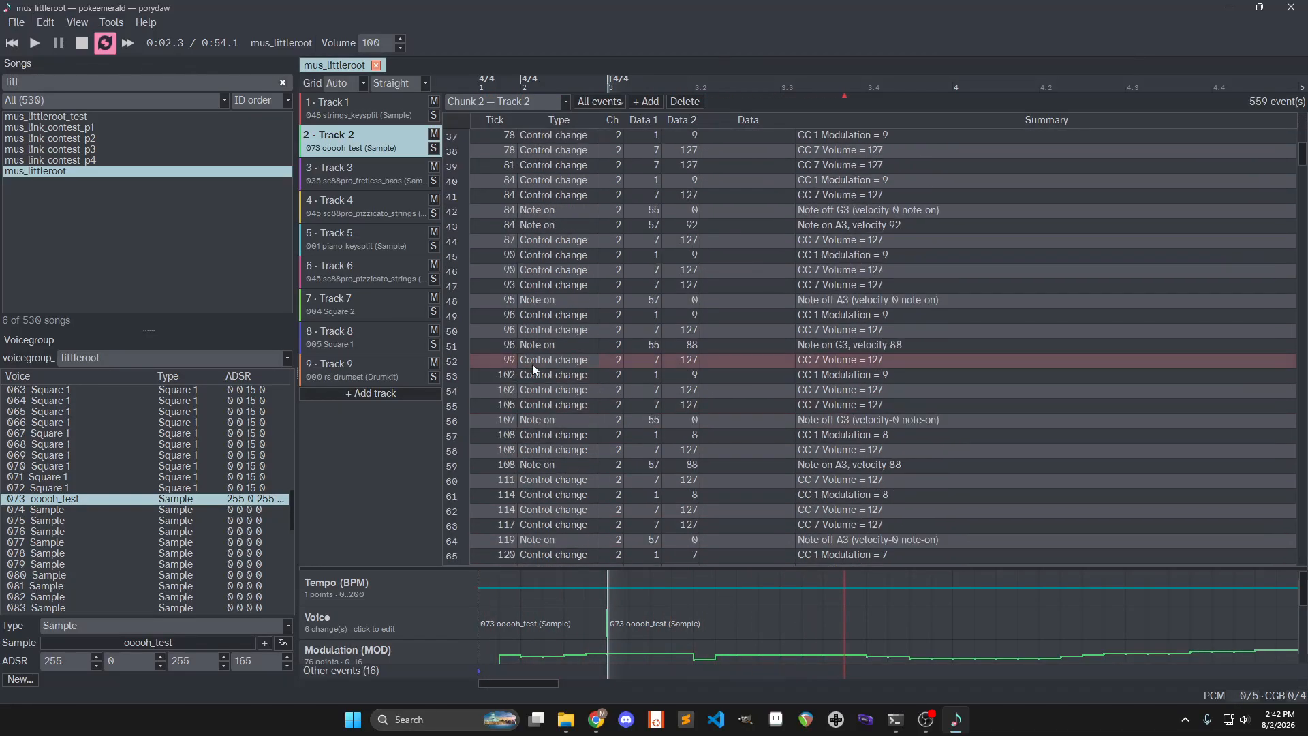
left_click(972, 83)
left_click(1102, 84)
left_click(898, 89)
left_click(792, 87)
key("space")
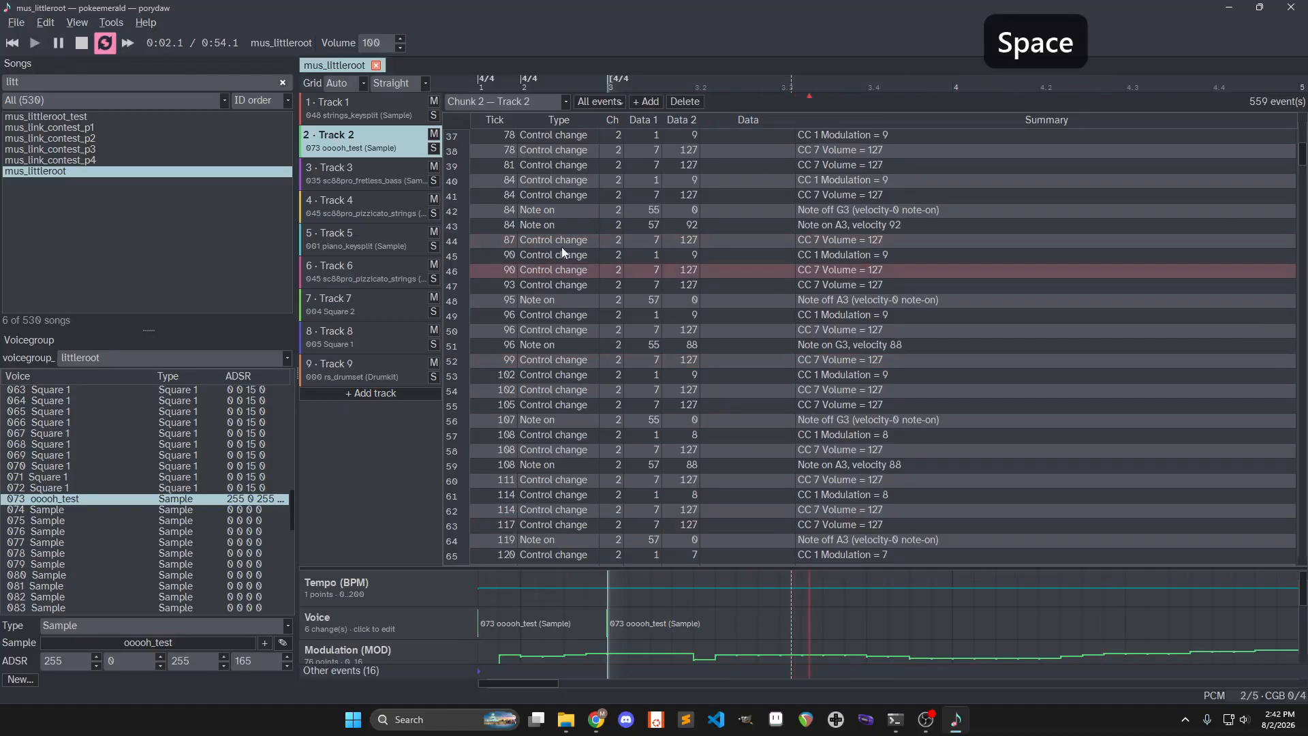
key("space")
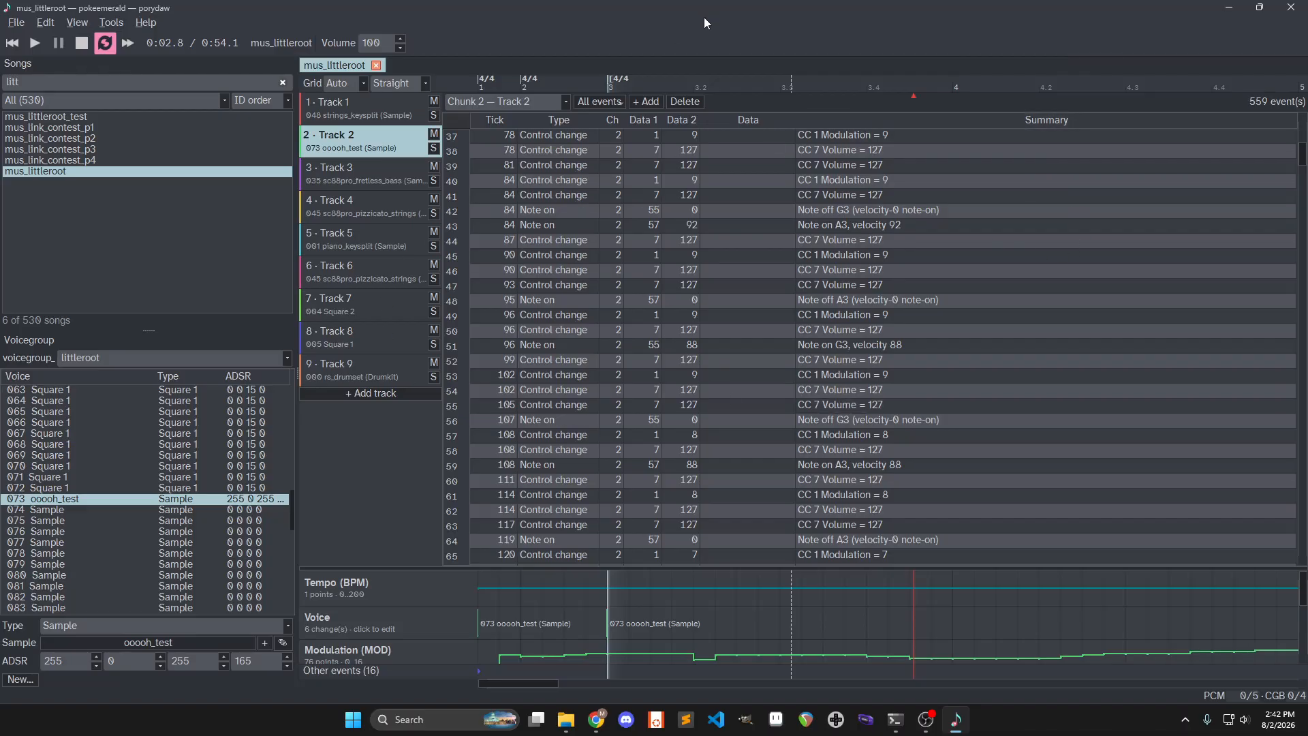
key("ctrl+shift+e")
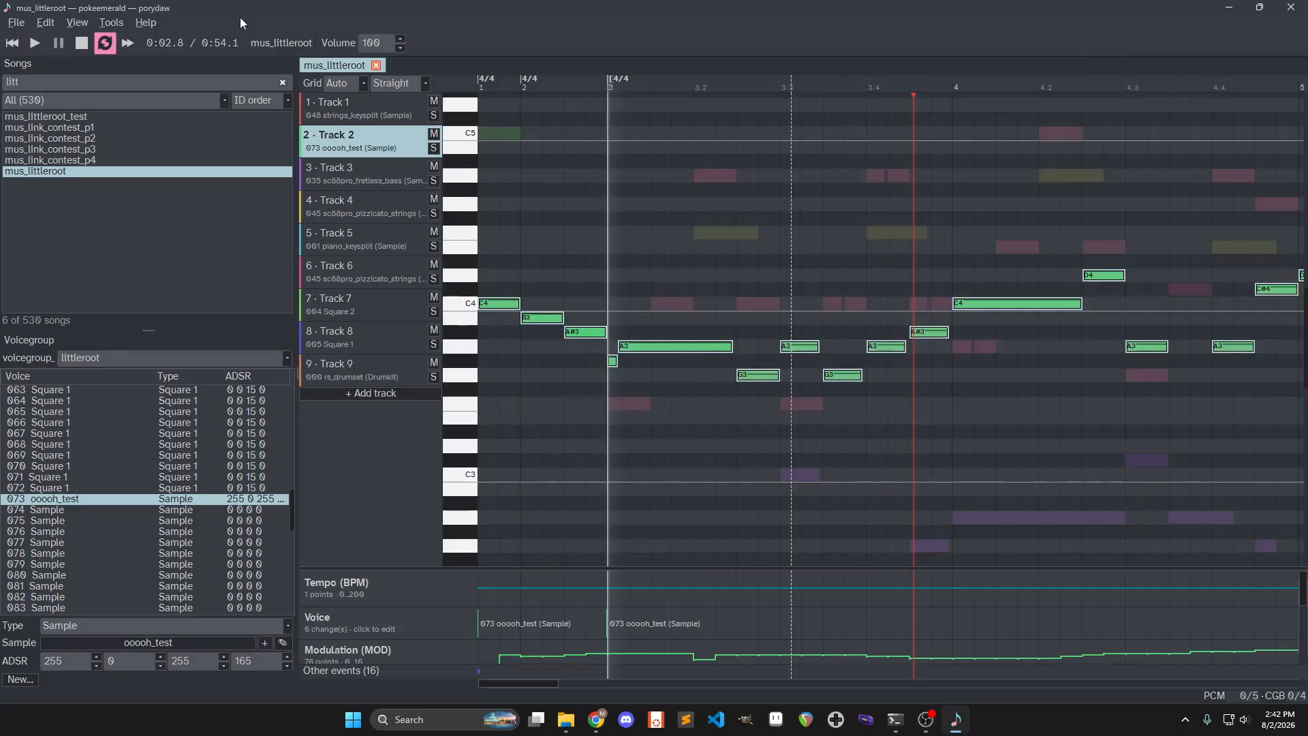
Show the Polyphony Debugger, widen it and zoom out the piano roll timeline
left_click(76, 23)
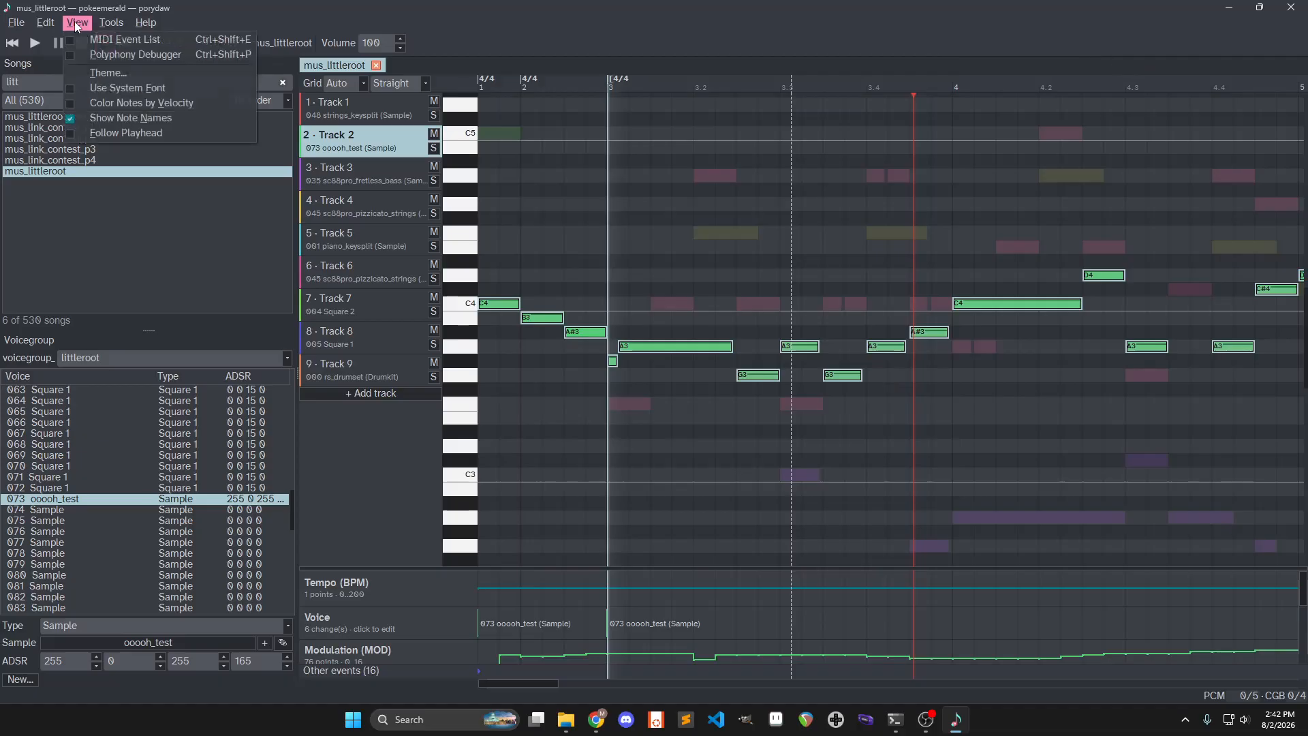
left_click(100, 56)
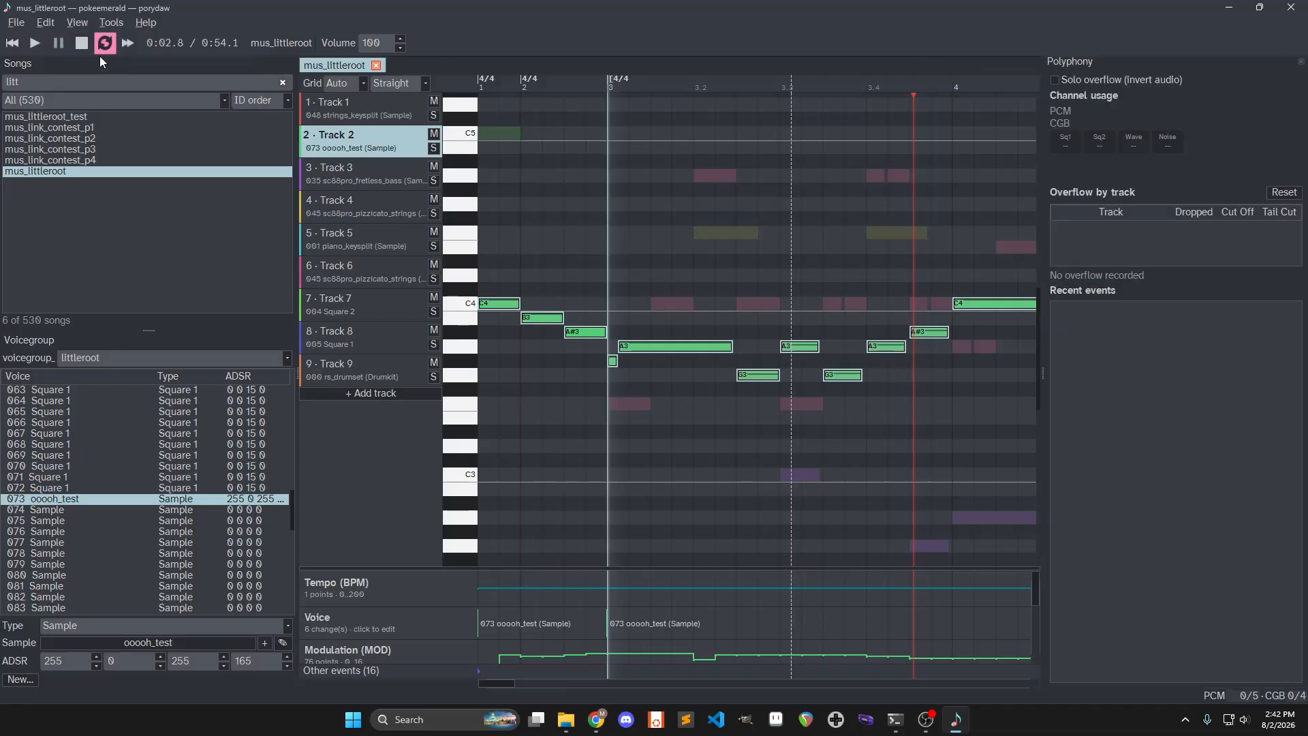
left_click(1042, 149)
left_click_drag(1042, 149, 1013, 149)
scroll(640, 235, "down", 3)
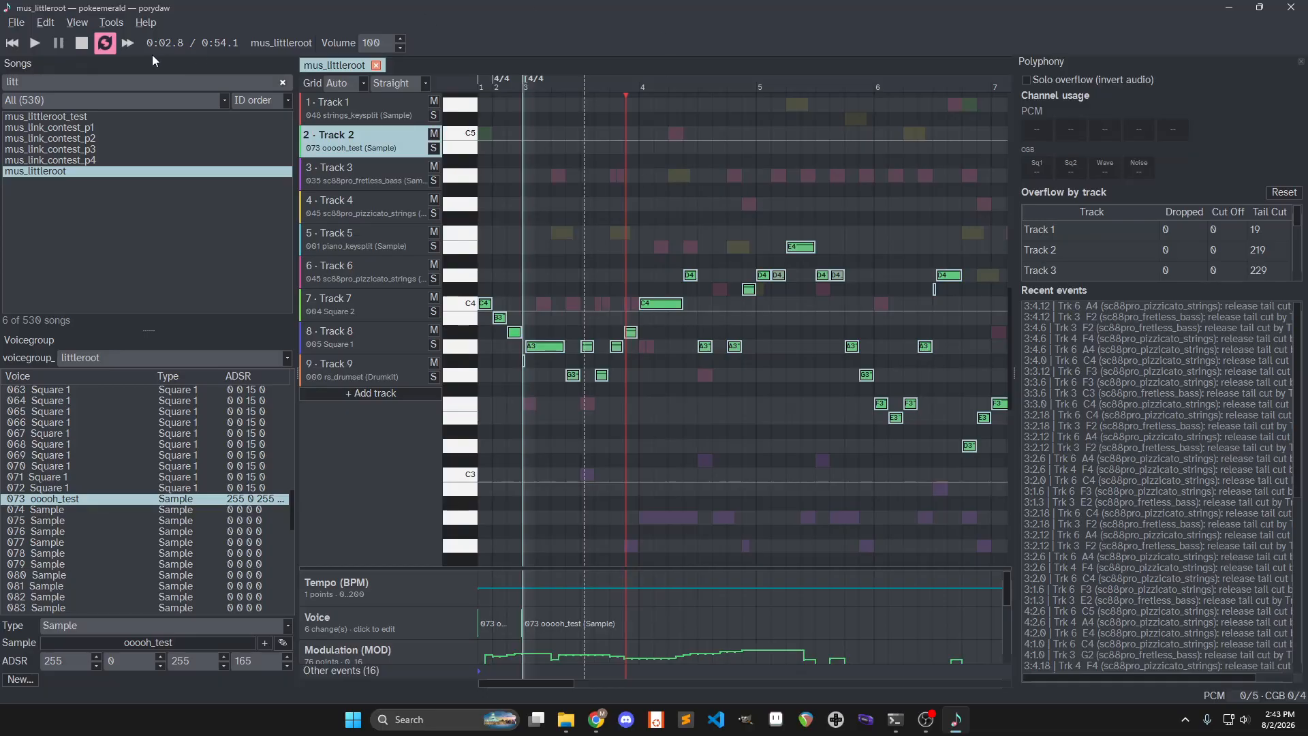
Review the song settings of mus_littleroot, and check the engine's PCM polyphony, mix rate and output filter options without changing them
left_click(59, 23)
left_click(72, 78)
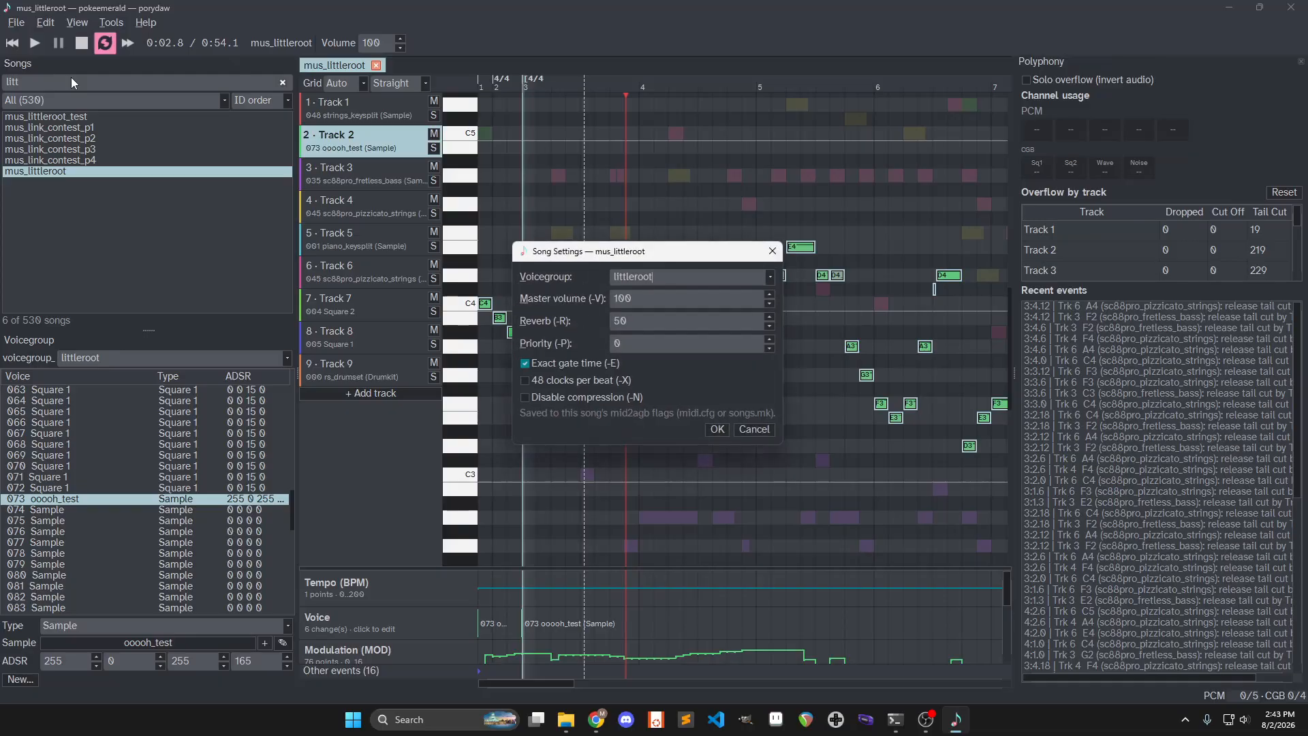
left_click(772, 251)
left_click(45, 22)
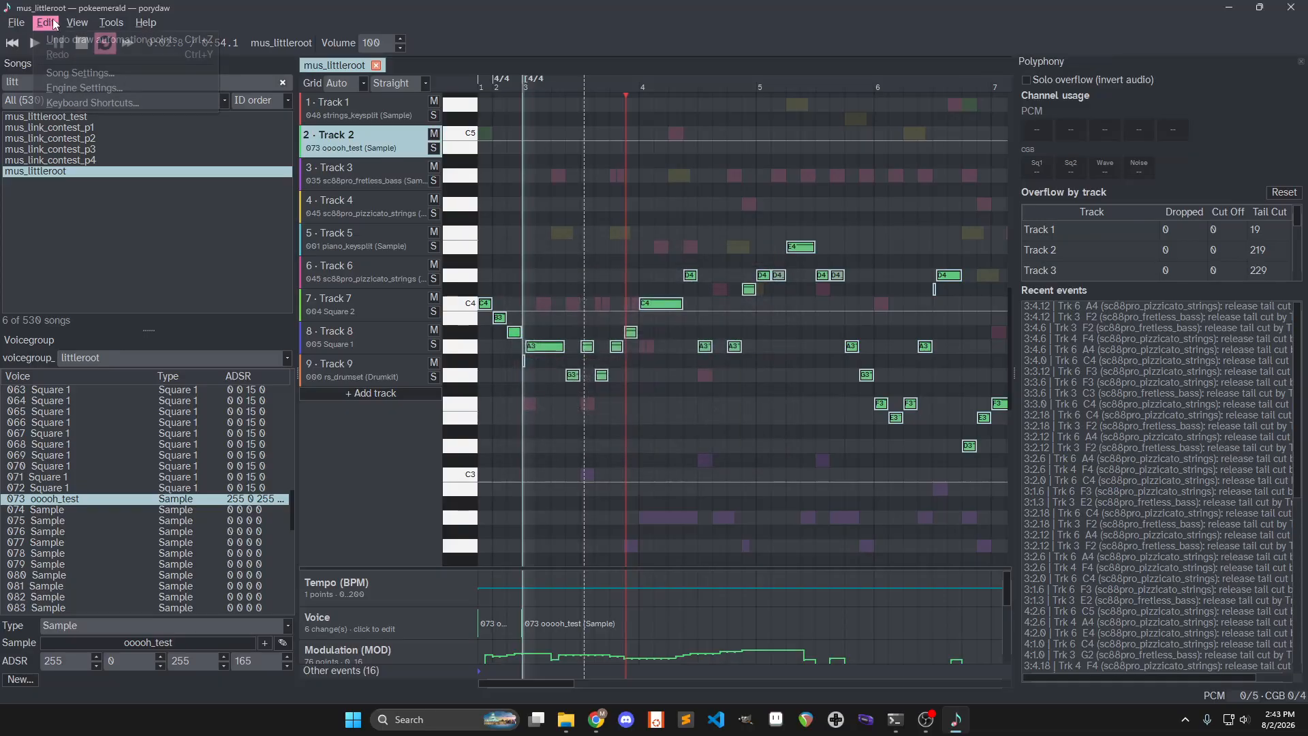
left_click(76, 87)
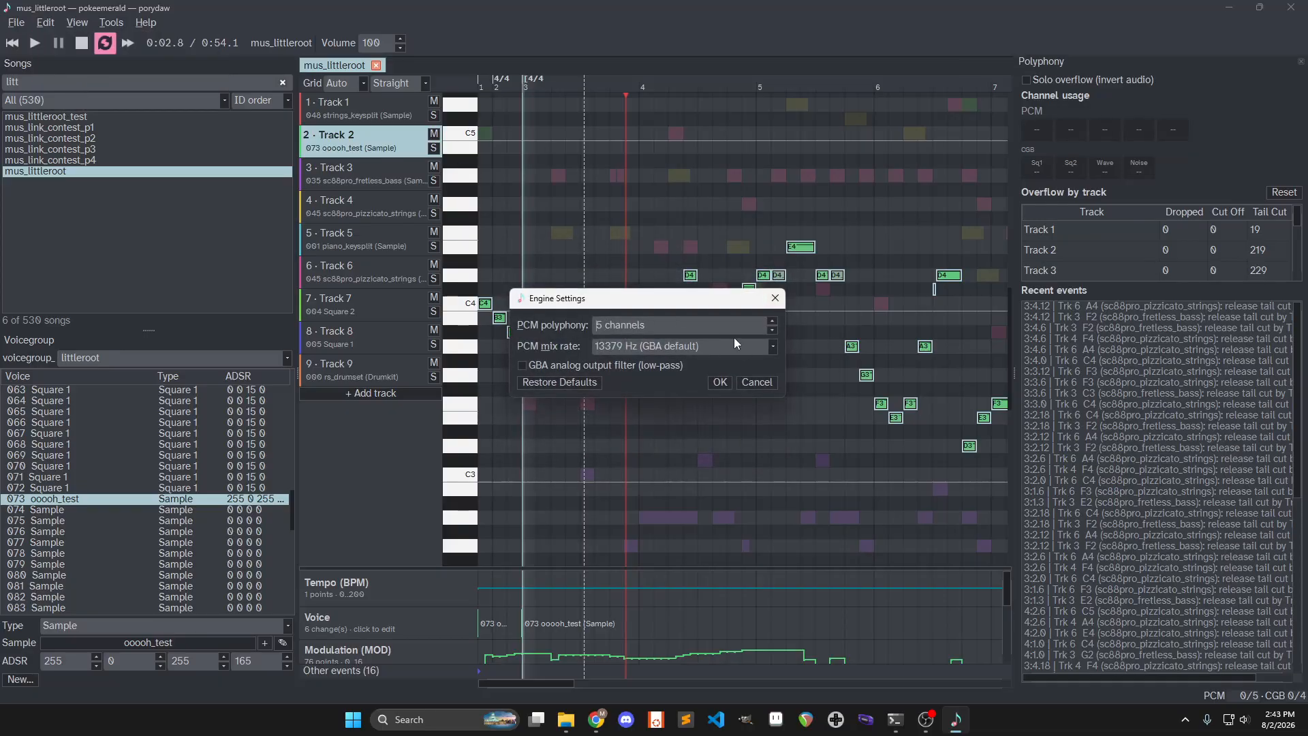
left_click(755, 382)
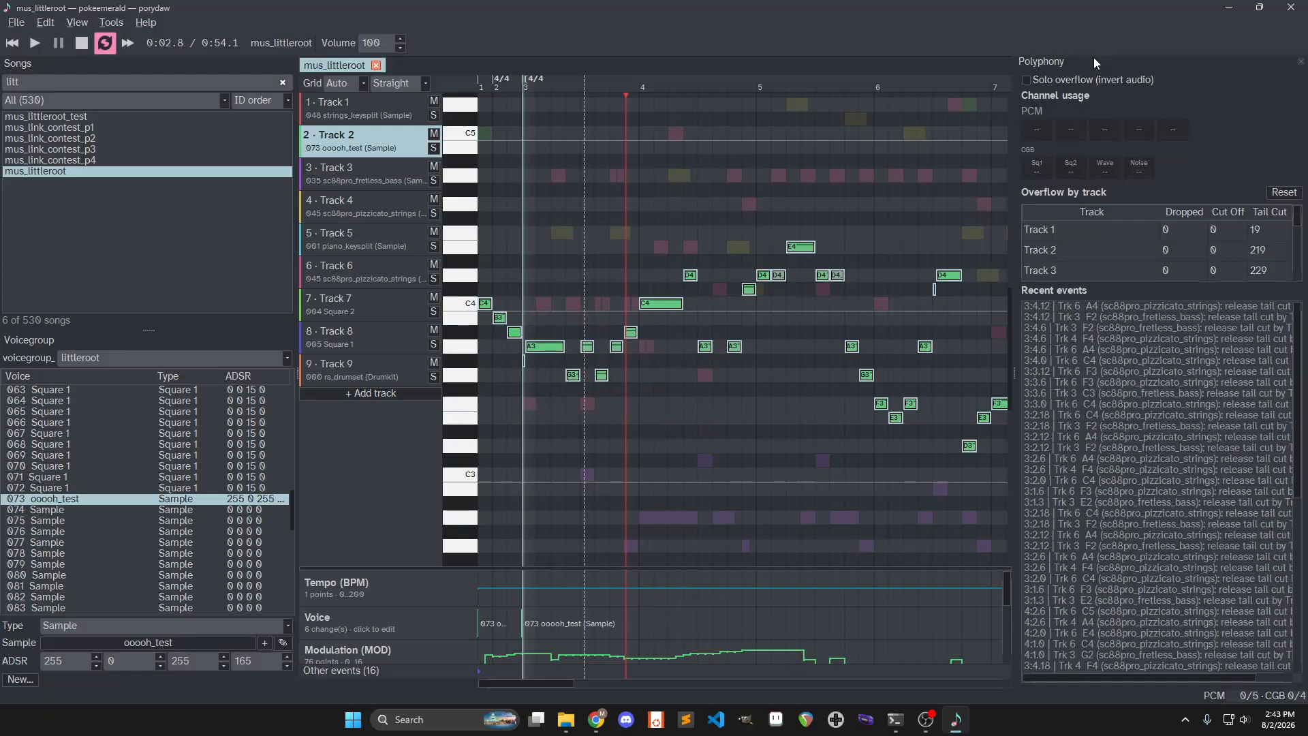
Reset the recorded overflow statistics and recent events in the polyphony debugger
scroll(636, 270, "down", 5)
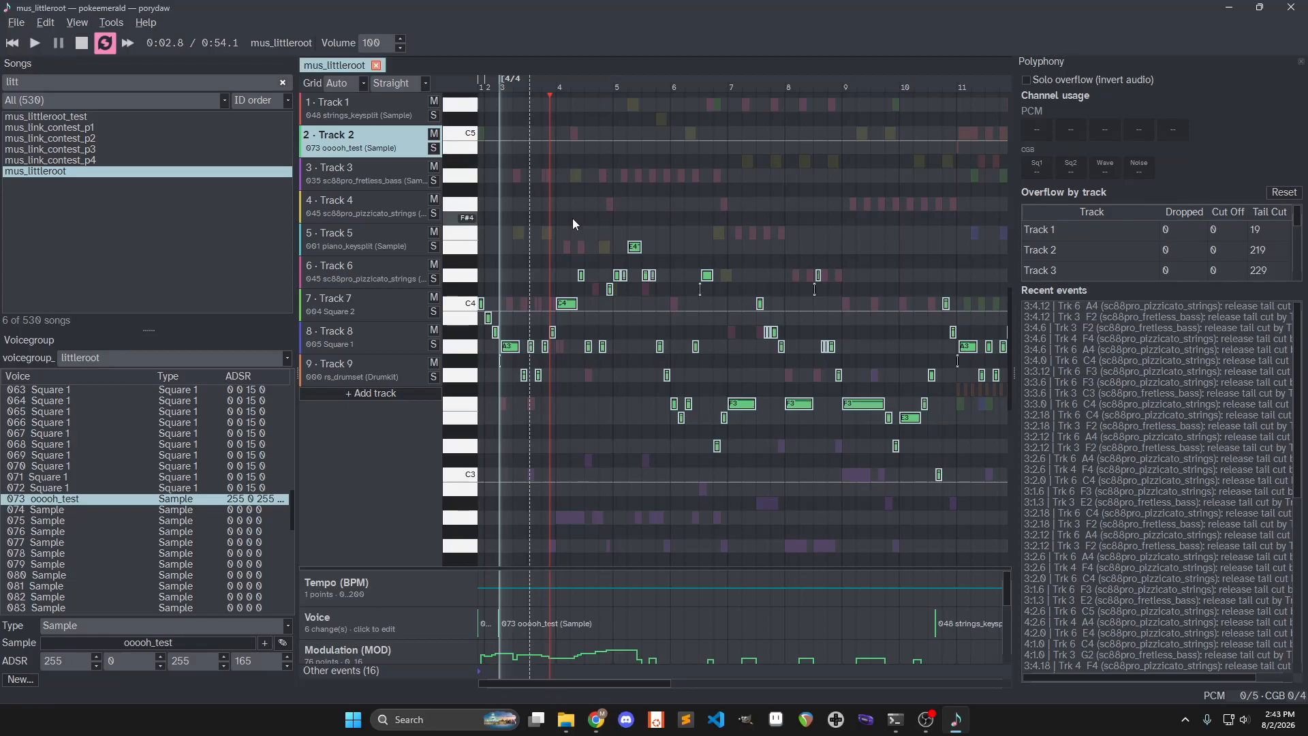
middle_click(705, 182)
scroll(684, 190, "down", 2, "ctrl")
middle_click(709, 184)
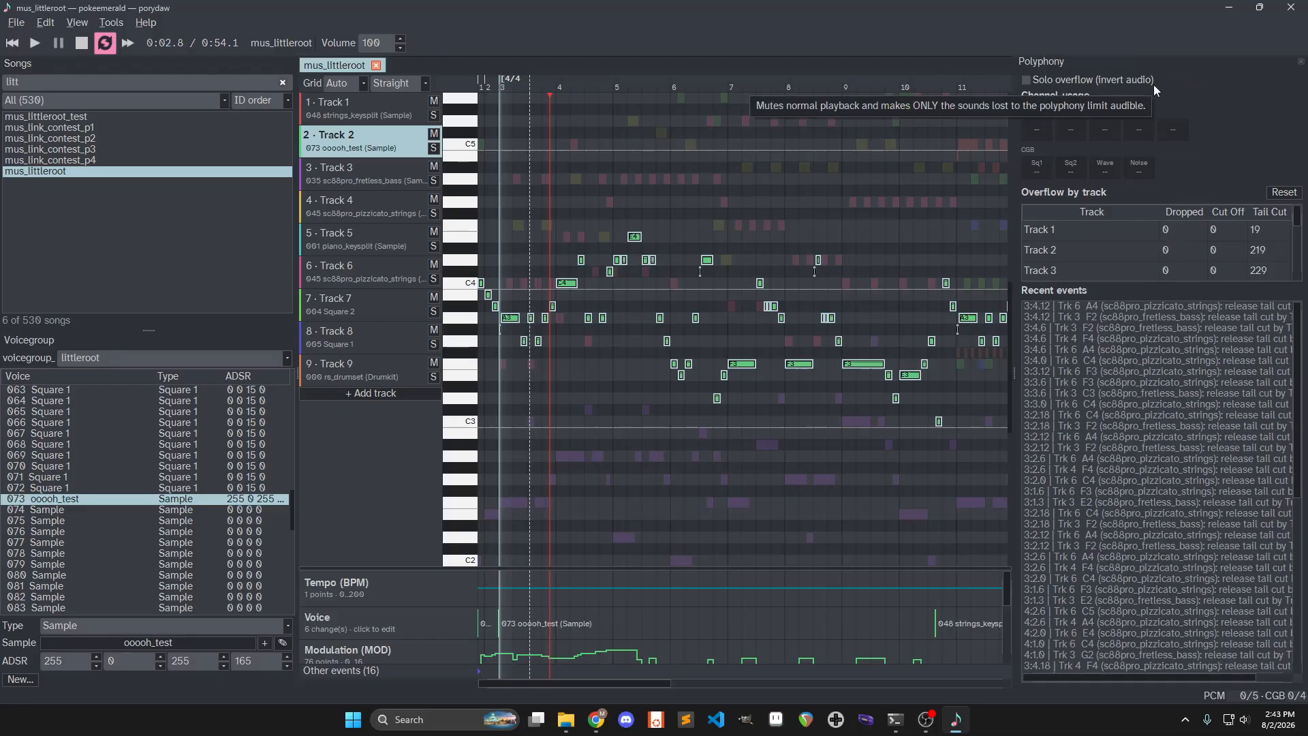
left_click(1283, 192)
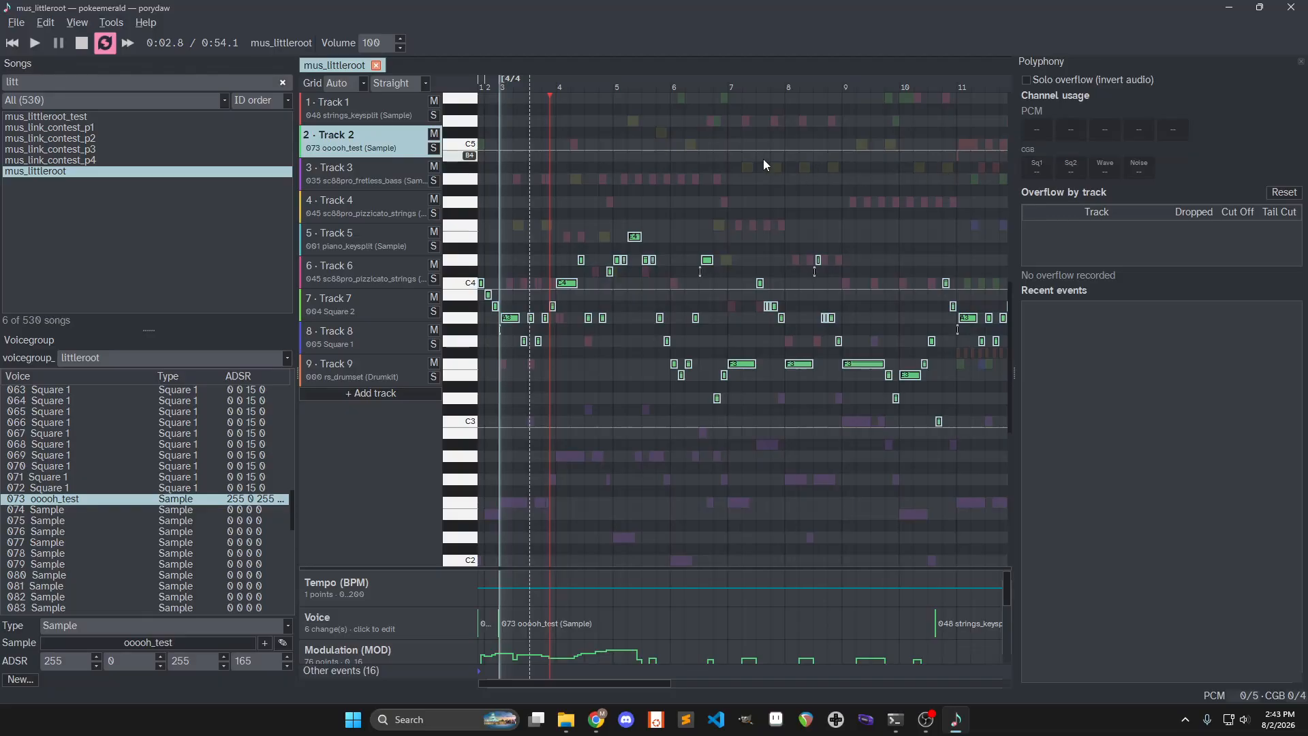
Play the song past the start of bar 6 to record fresh overflow data, and pause it there
scroll(634, 212, "down", 3)
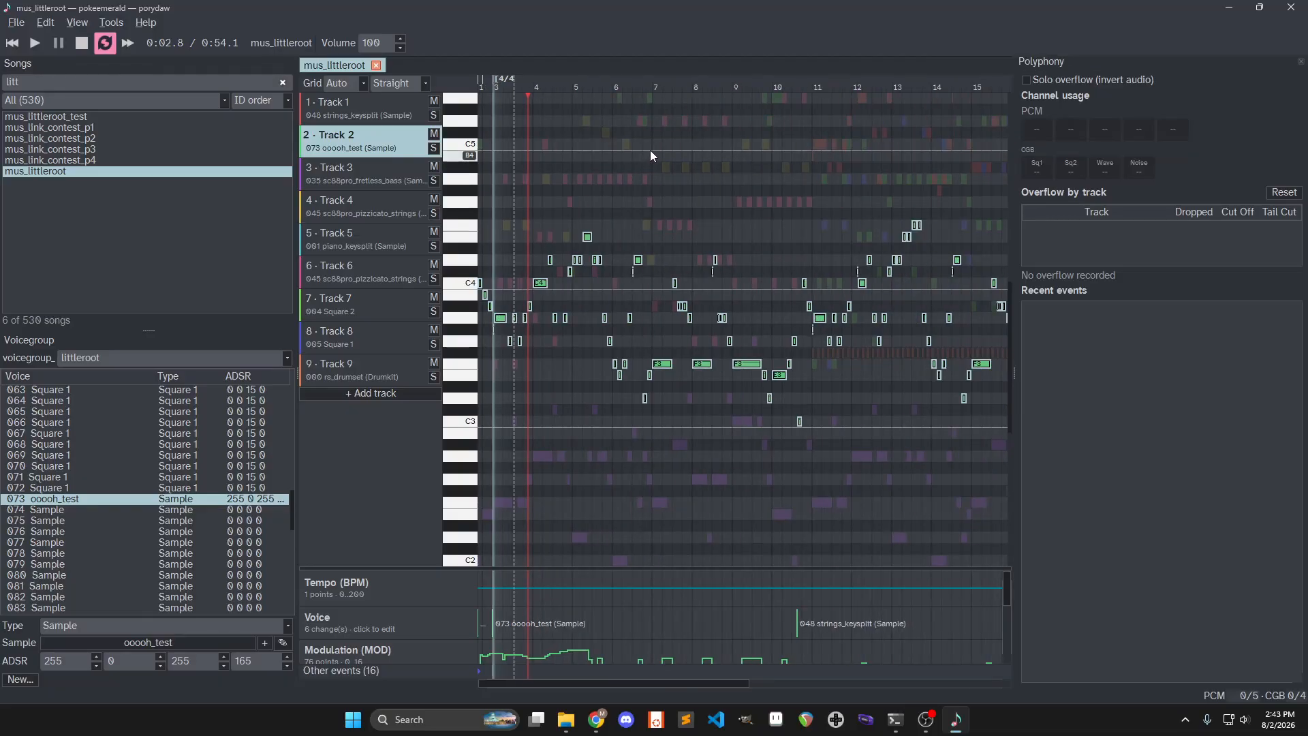
left_click(480, 79)
key("space")
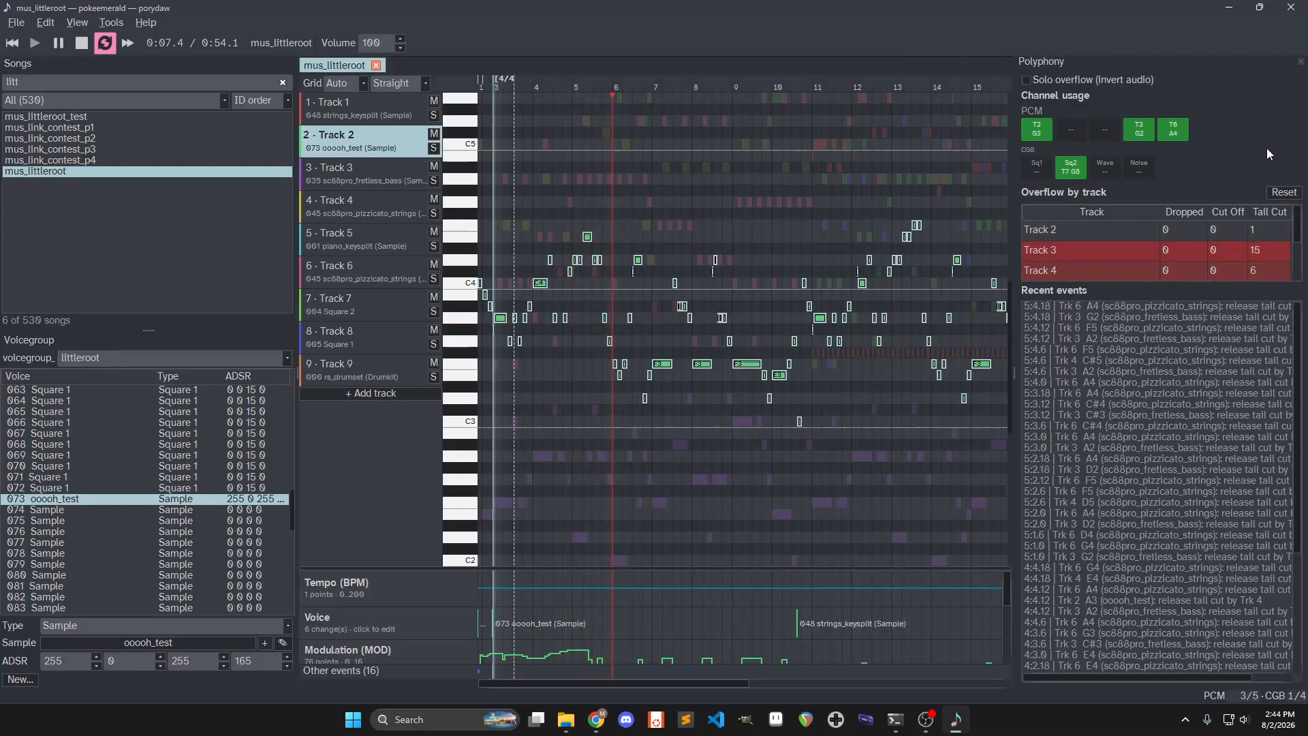
key("space")
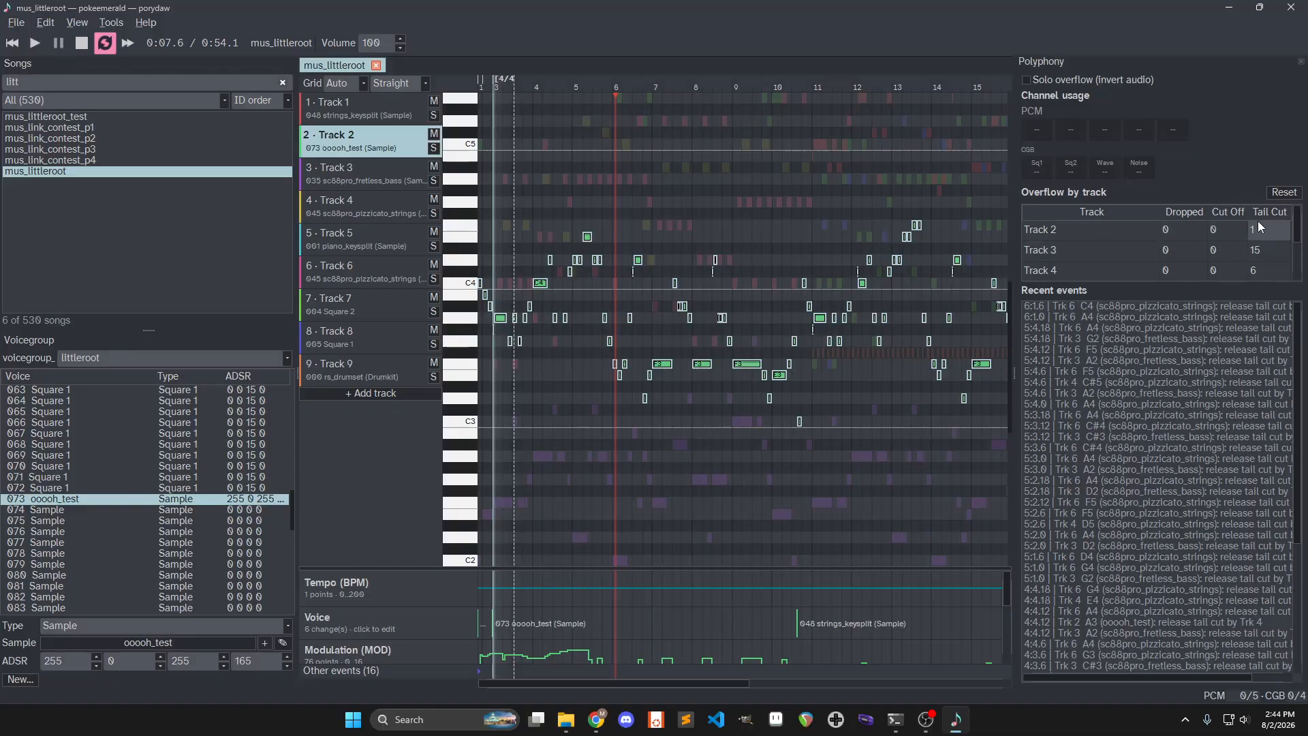
Examine the tail cuts listed for each track and the release value in the ADSR of voice 073 ooooh_test
scroll(1272, 230, "down", 1)
scroll(1267, 250, "up", 1)
scroll(1264, 249, "down", 1)
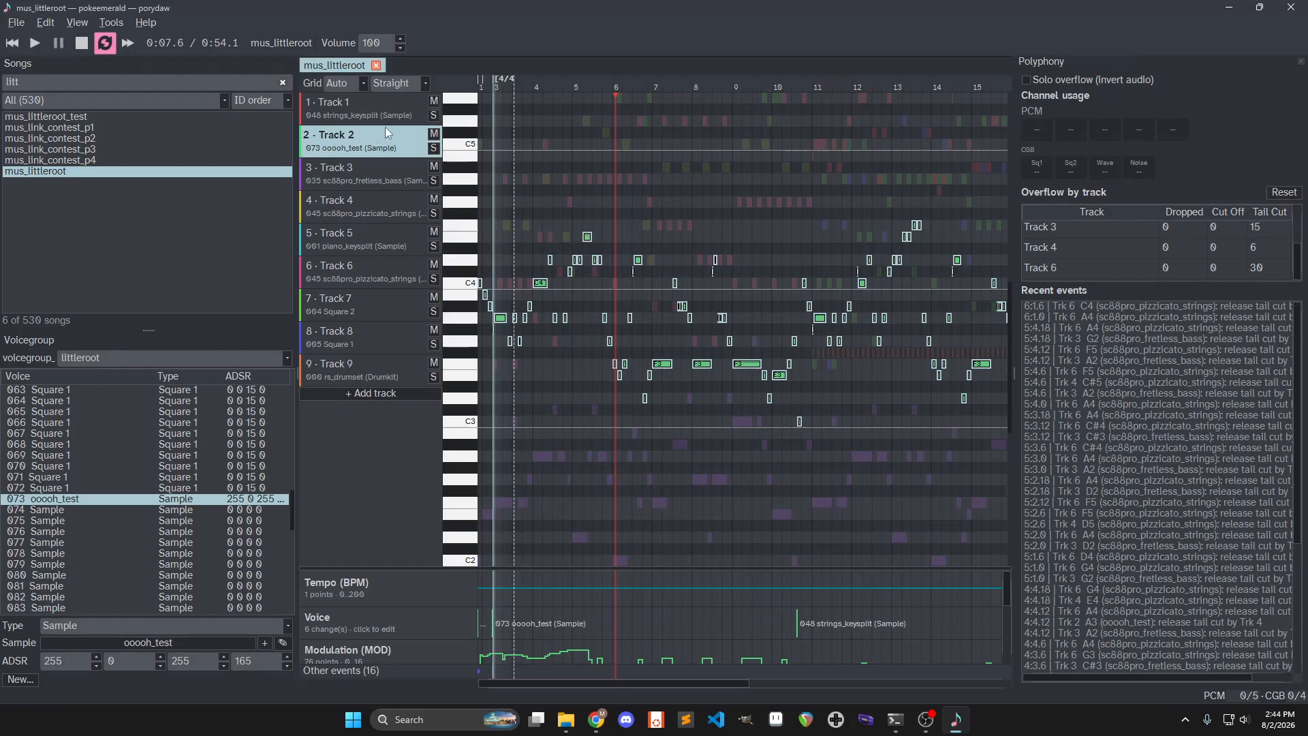
scroll(593, 236, "up", 3)
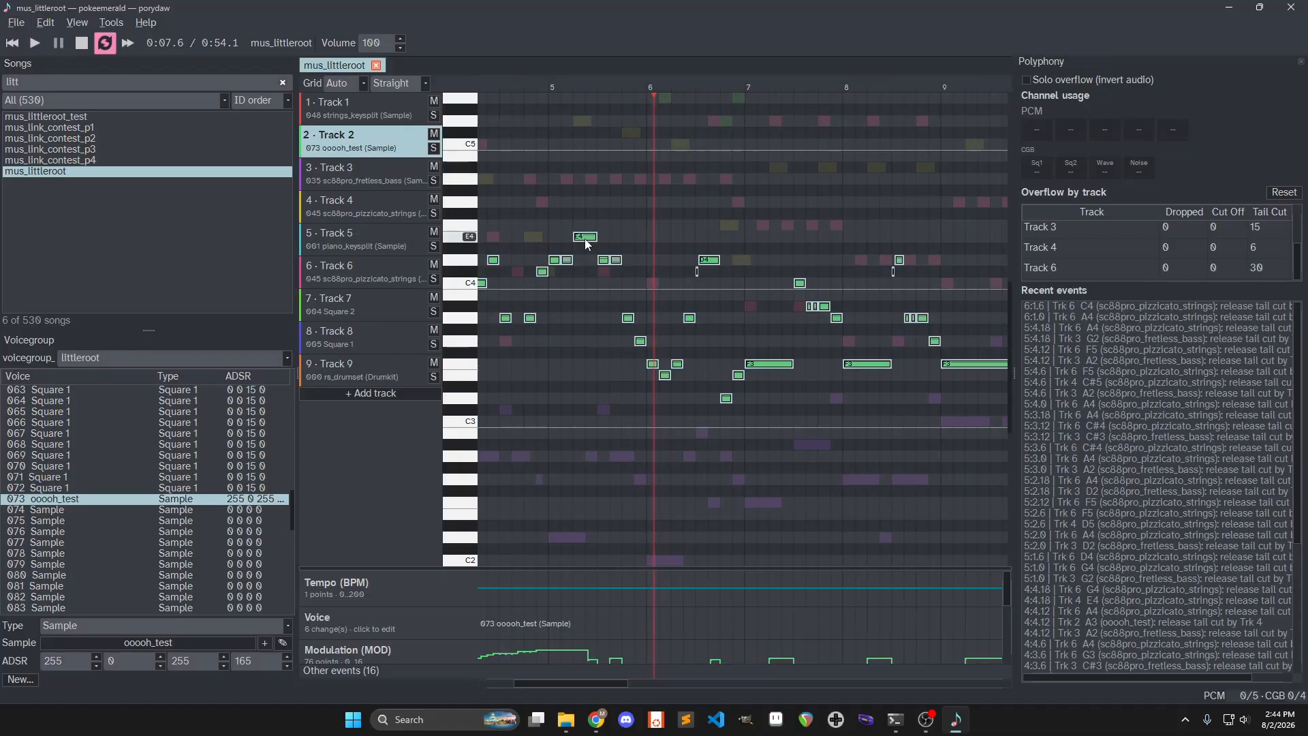
left_click(259, 662)
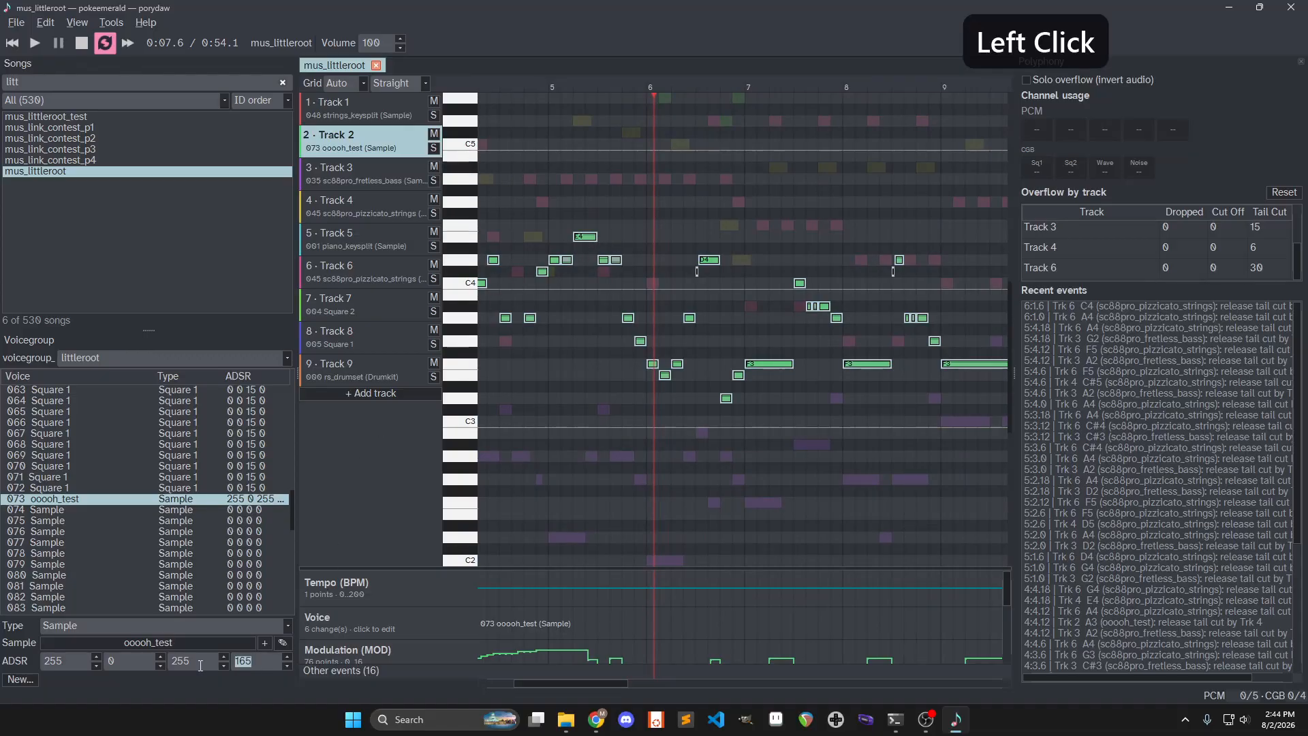
left_click(261, 660)
double_click(261, 662)
left_click(261, 662)
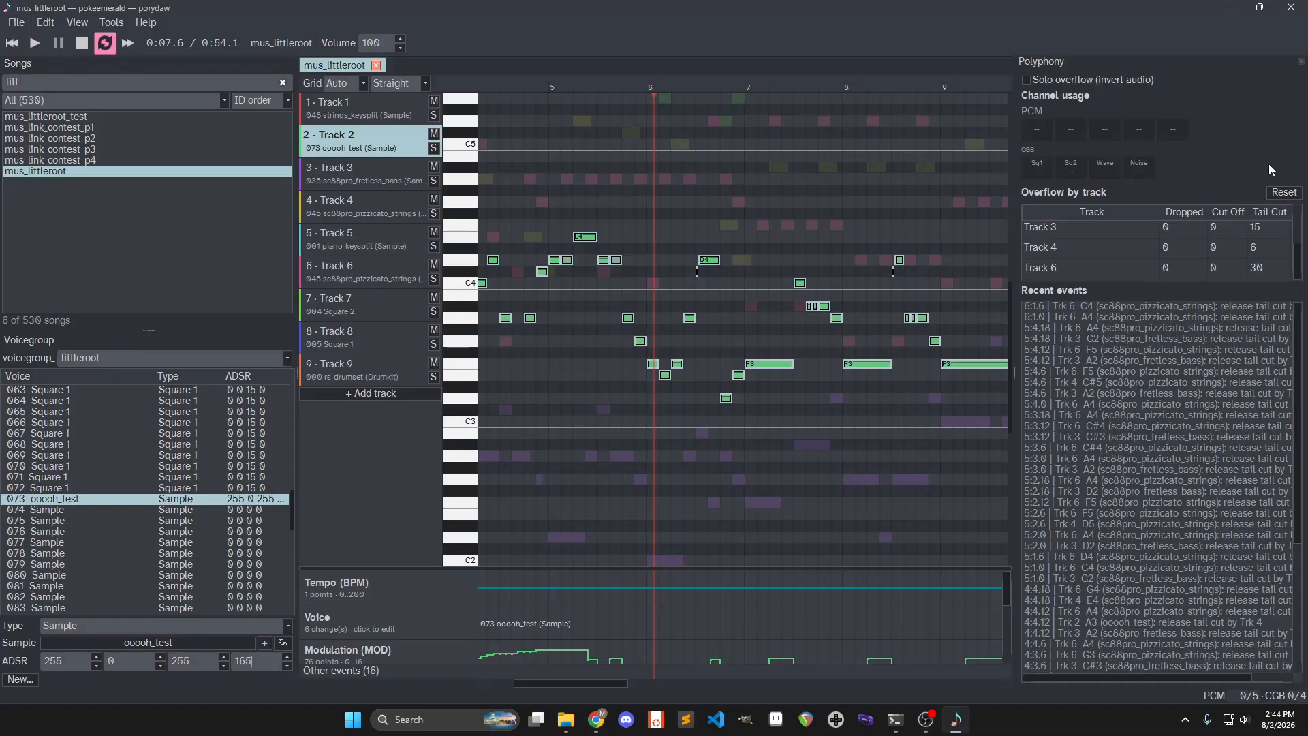
Examine the dropped, cut off and tail cut columns for every track in the overflow table
scroll(1268, 235, "down", 2)
scroll(1264, 247, "up", 1)
scroll(1263, 245, "down", 1)
left_click(1266, 239)
scroll(1273, 245, "up", 1)
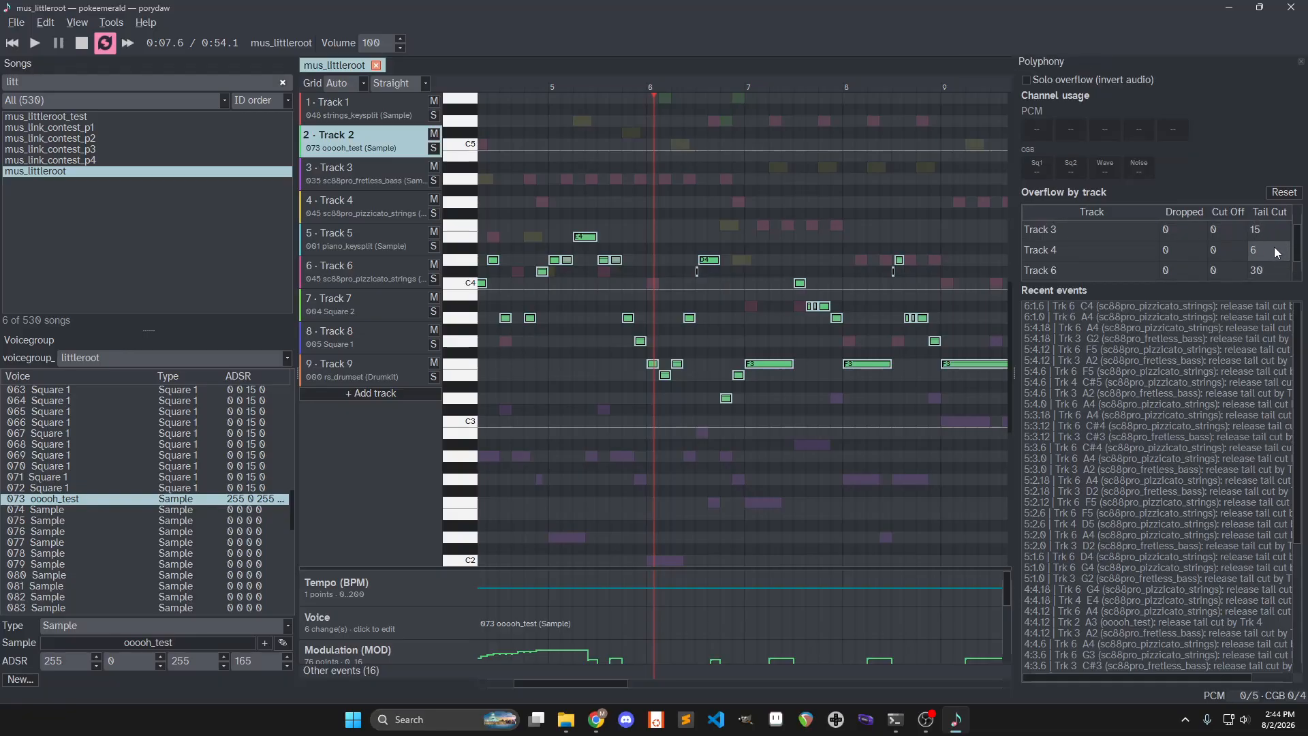
scroll(1273, 251, "down", 2)
scroll(1269, 247, "up", 1)
scroll(1270, 247, "down", 1)
scroll(1270, 240, "up", 1)
scroll(1270, 240, "down", 1)
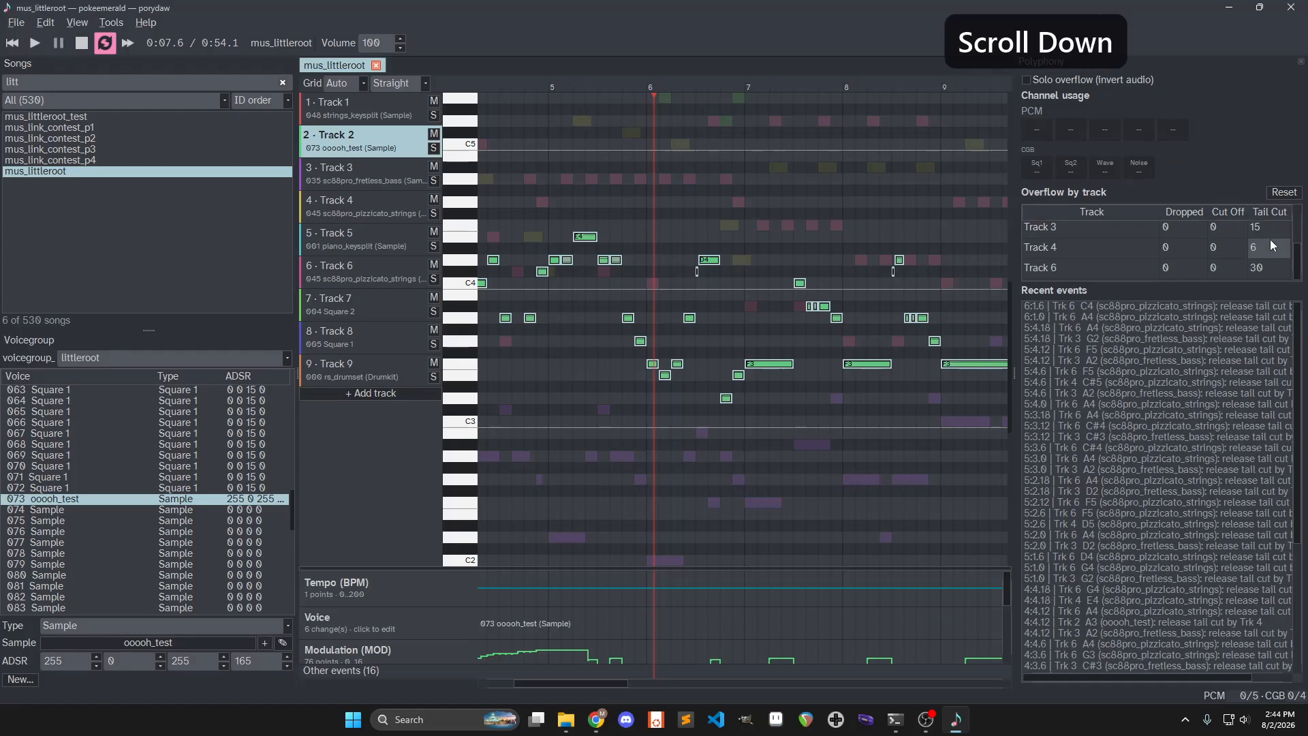
scroll(1270, 240, "up", 1)
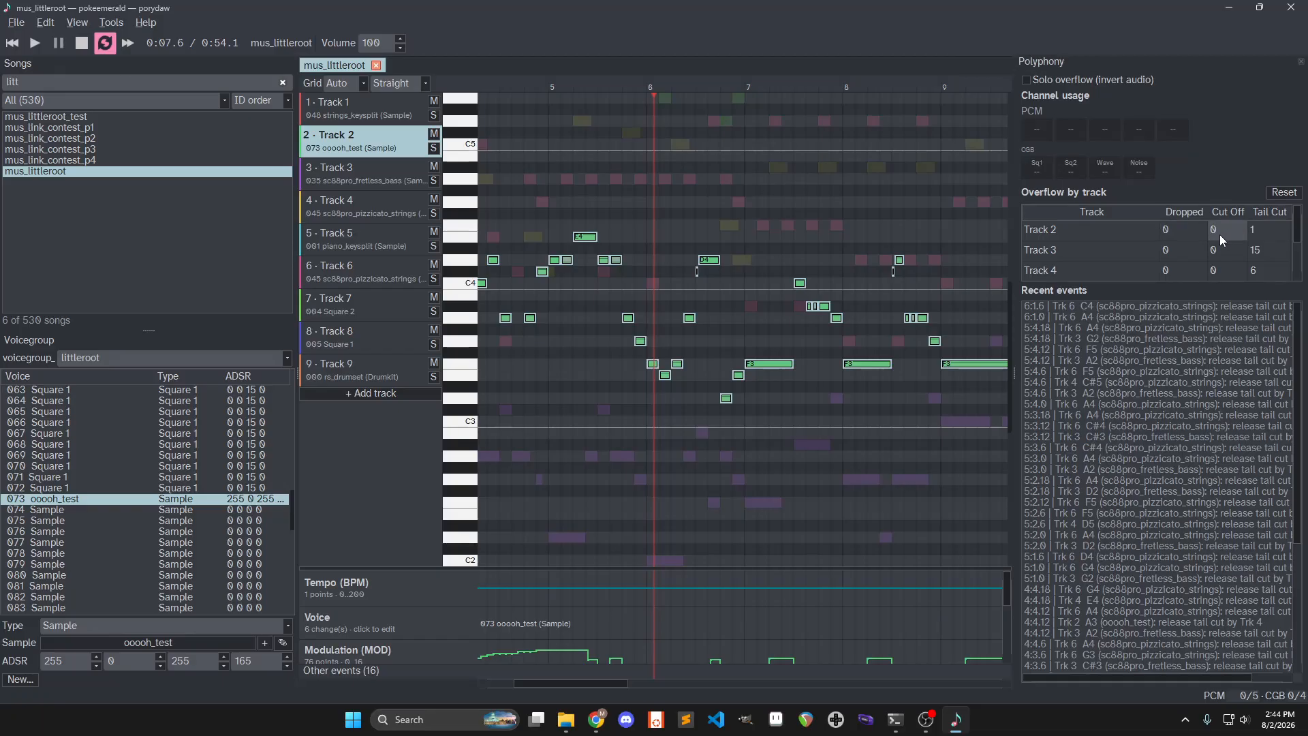
scroll(1198, 247, "down", 1)
scroll(631, 215, "down", 1)
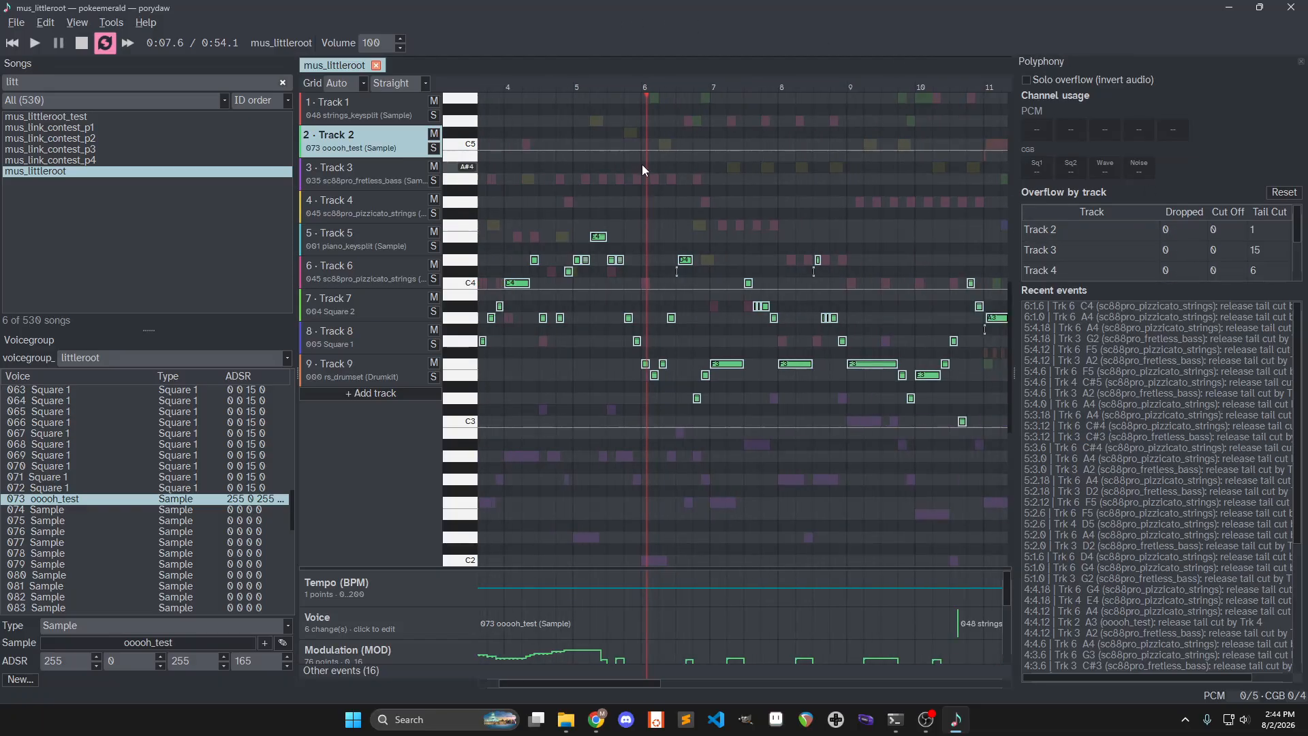
Play the song briefly again and pause it just before bar 4, with bars 4 to 7 enlarged
scroll(639, 167, "down", 1)
left_click_drag(591, 182, 707, 209)
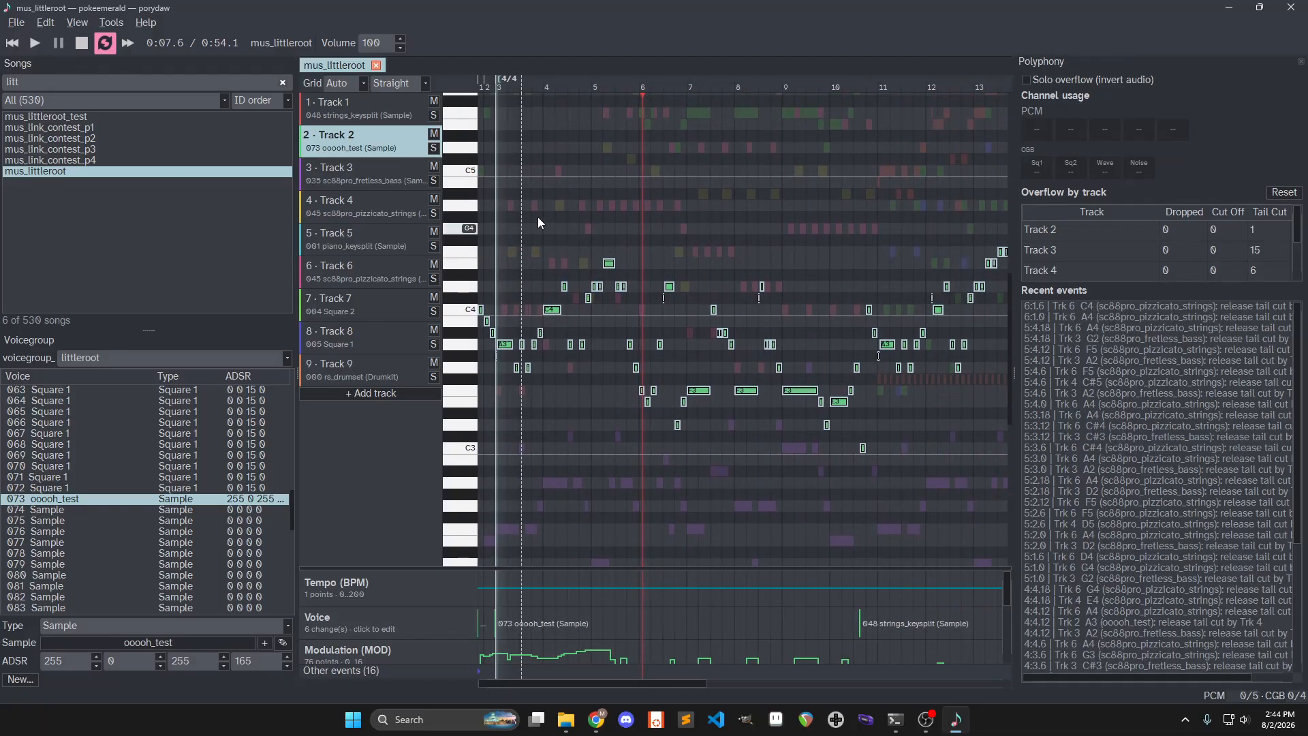
scroll(532, 183, "up", 2)
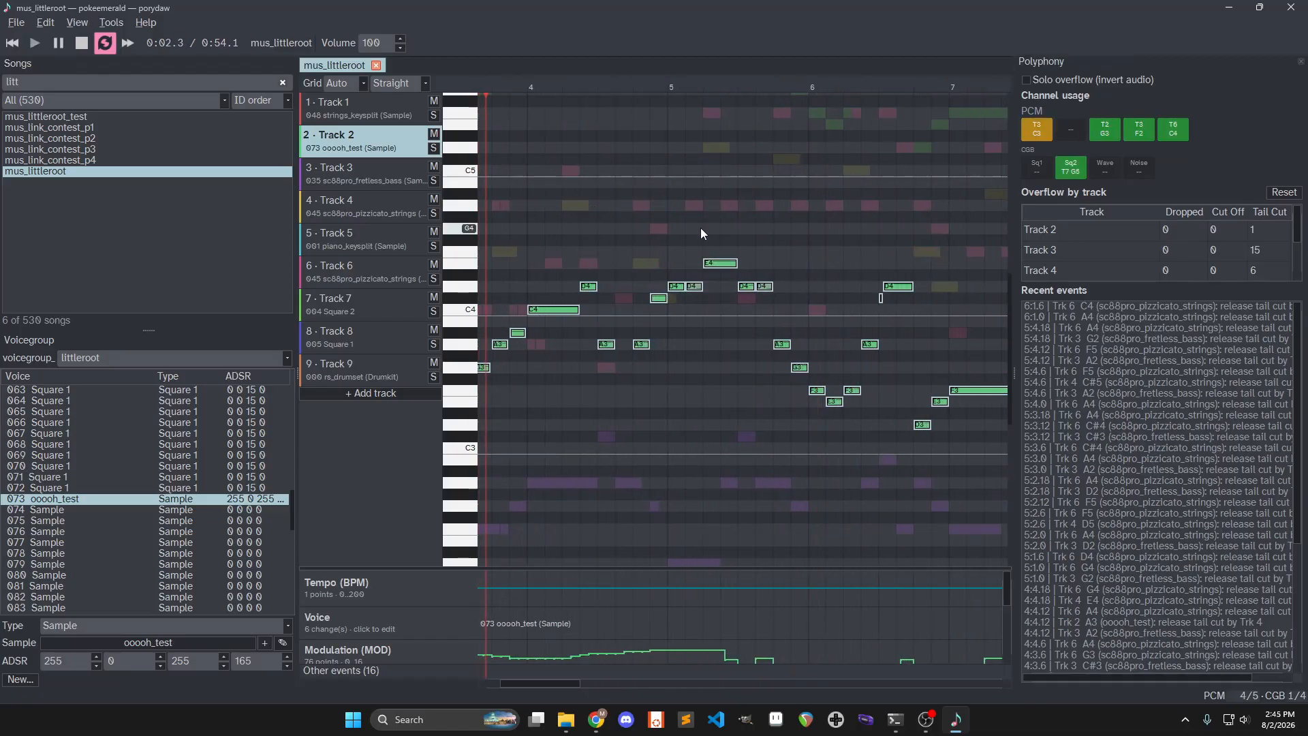
key("space")
Draw overlapping Track 2 notes in bar 5 on G4, A4, E5, C#5, B3, F#3, D3, A#2 and F#2 to overload the channels
left_click_drag(707, 228, 752, 204)
mouse_move(724, 160)
left_mouse_down()
mouse_move(762, 161)
mouse_move(770, 127)
left_mouse_up()
left_click_drag(724, 320, 770, 321)
left_click_drag(716, 378, 761, 378)
left_click_drag(733, 424, 796, 424)
left_click_drag(732, 471, 805, 471)
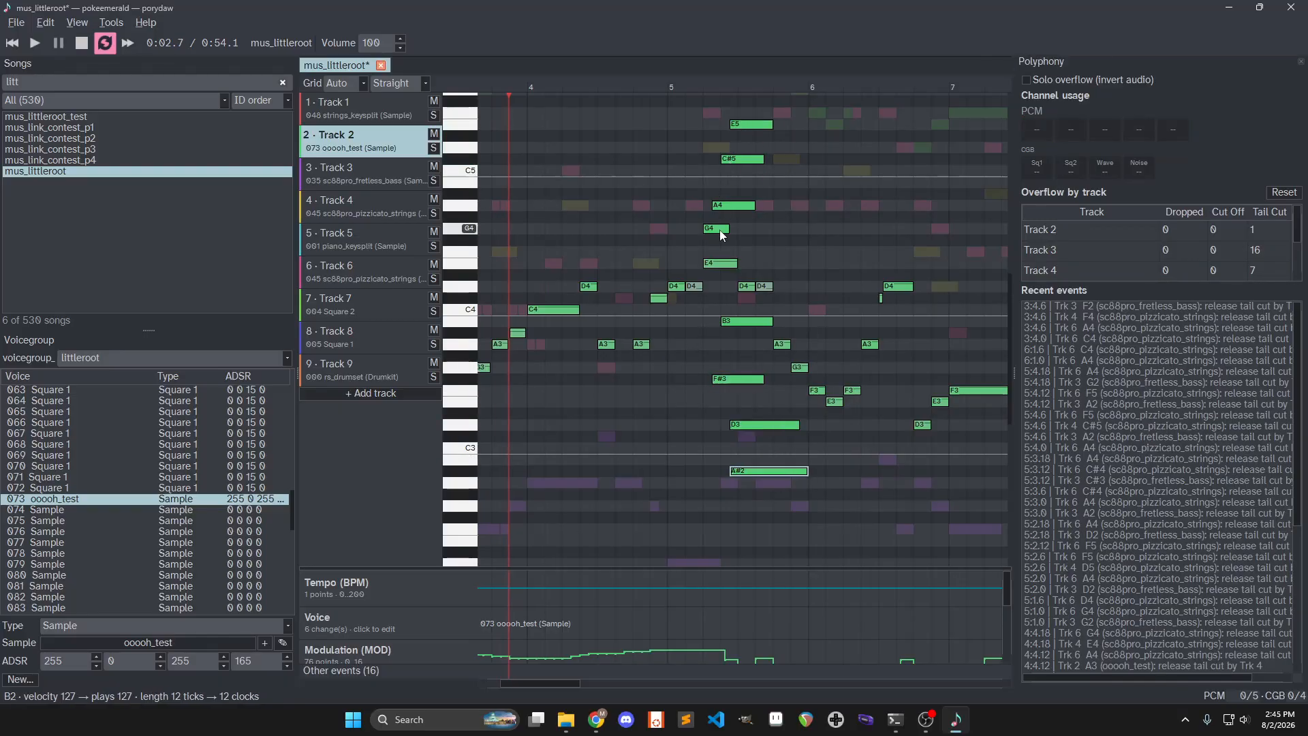
left_click_drag(724, 517, 814, 517)
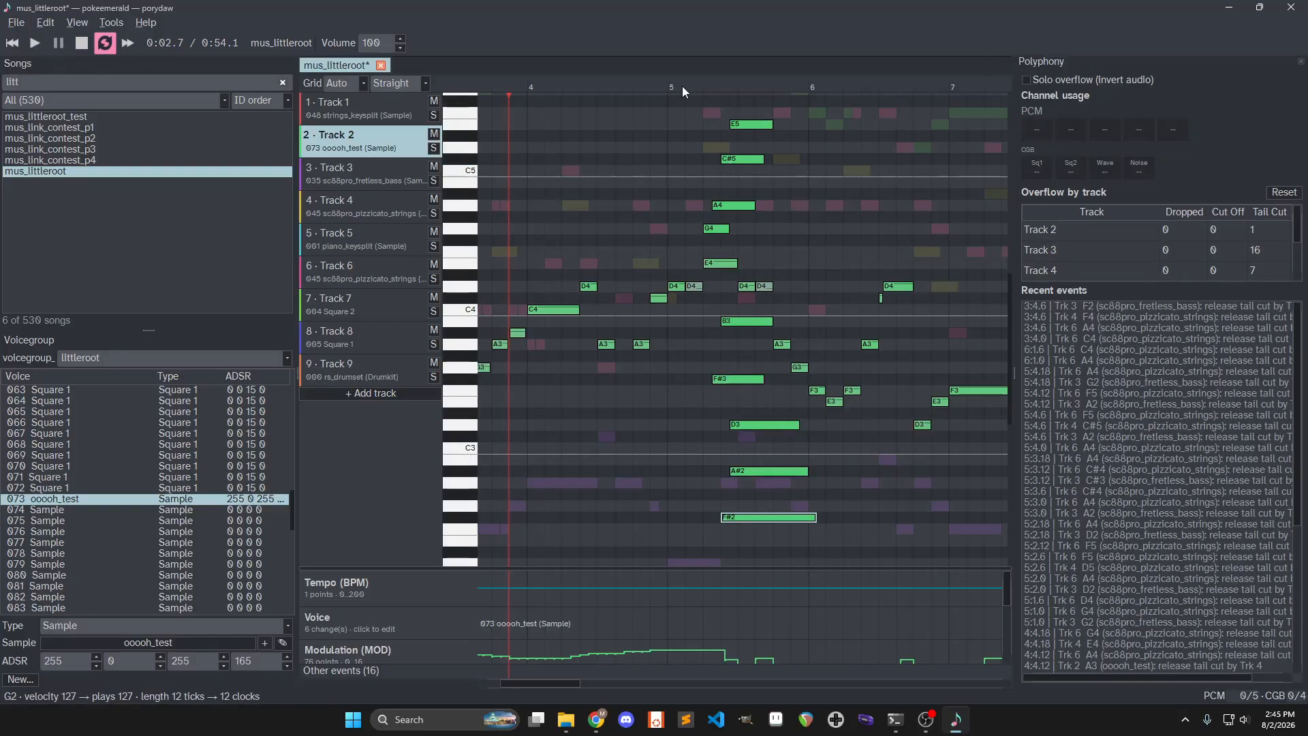
Play the stacked notes from just before bar 5, pause, and examine the dropped and cut off counts by track
left_click(660, 85)
key("space")
key("space")
left_click(1217, 229)
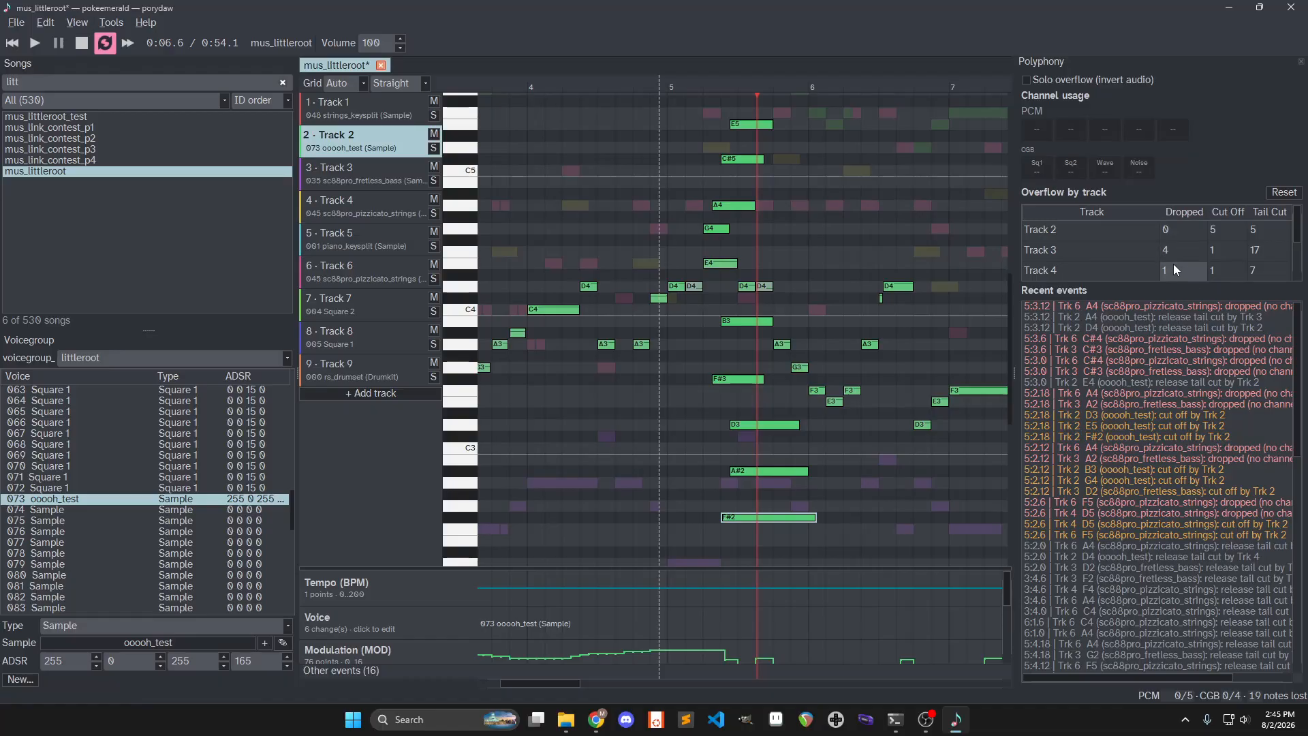
scroll(1172, 264, "down", 2)
scroll(1175, 252, "up", 1)
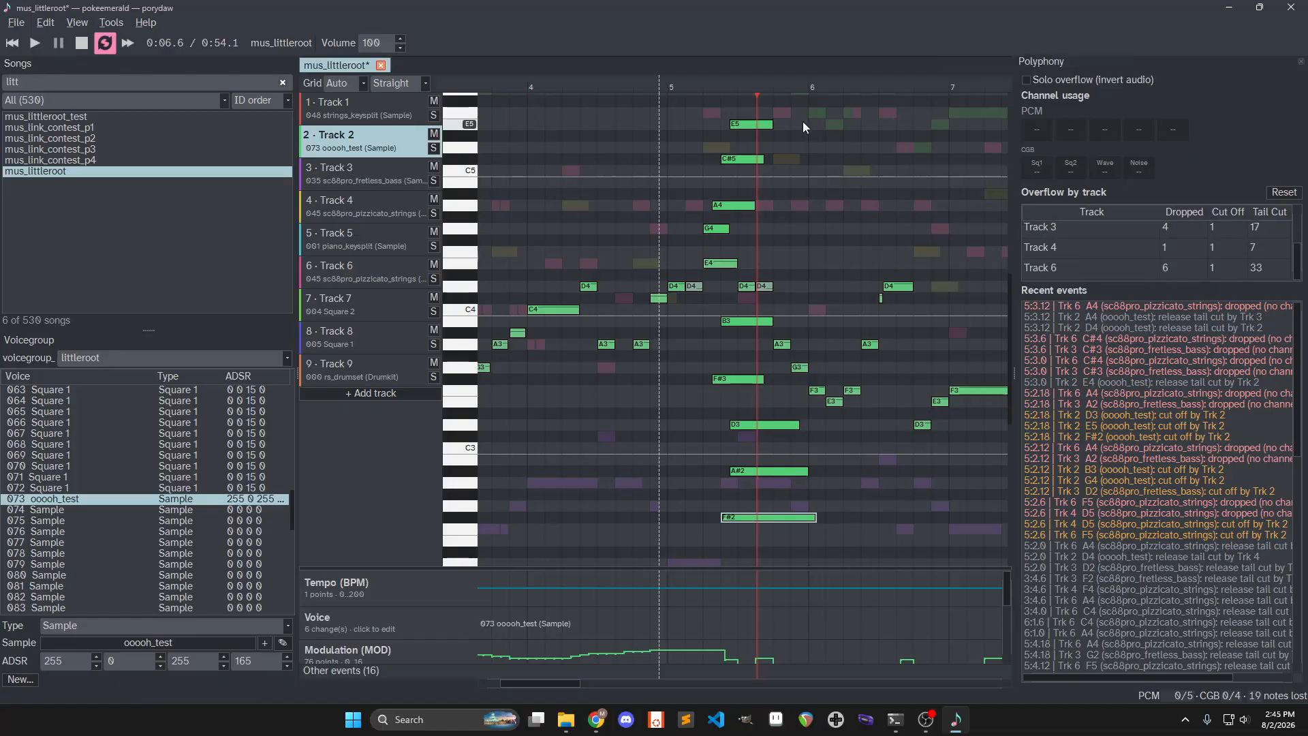
Enable Solo overflow (invert audio) in the polyphony debugger and place the playhead at bar 4
scroll(682, 318, "down", 3, "ctrl")
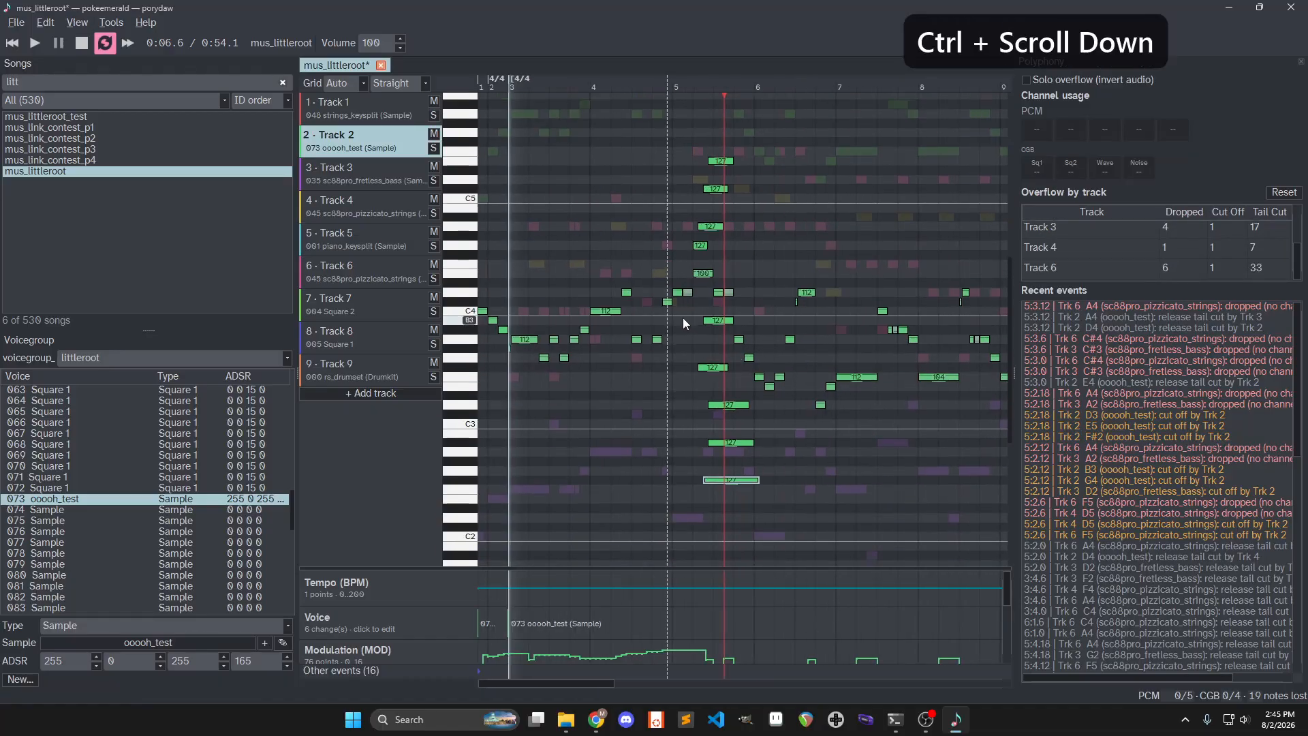
scroll(684, 317, "down", 2, "ctrl")
scroll(692, 316, "up", 1)
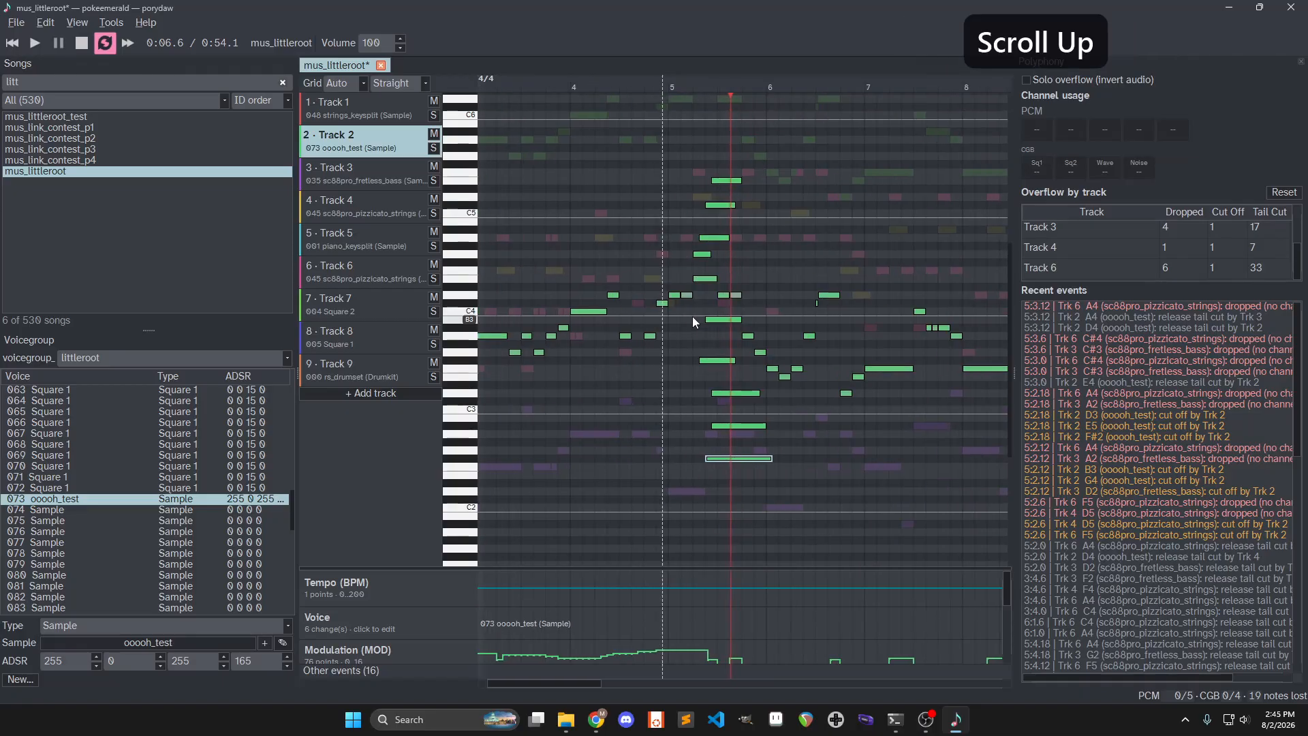
scroll(706, 315, "up", 3, "ctrl")
left_click(662, 83)
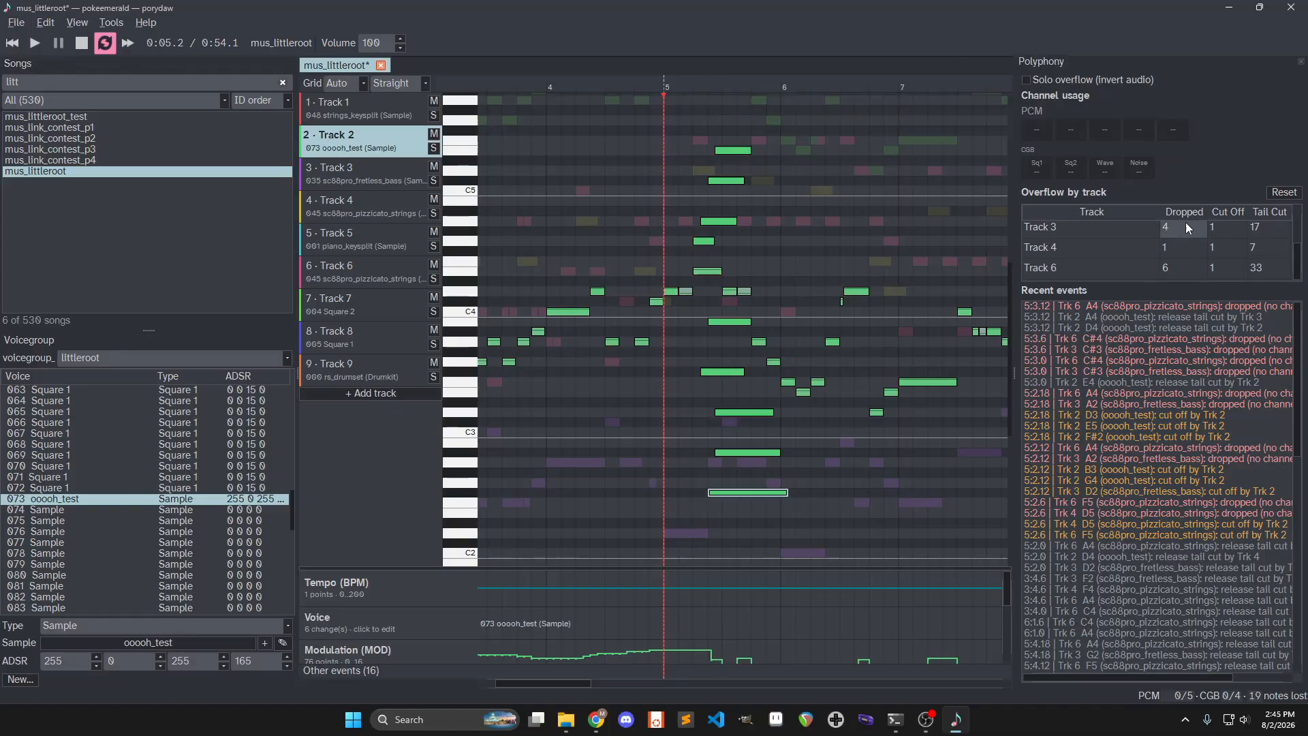
left_click(1027, 79)
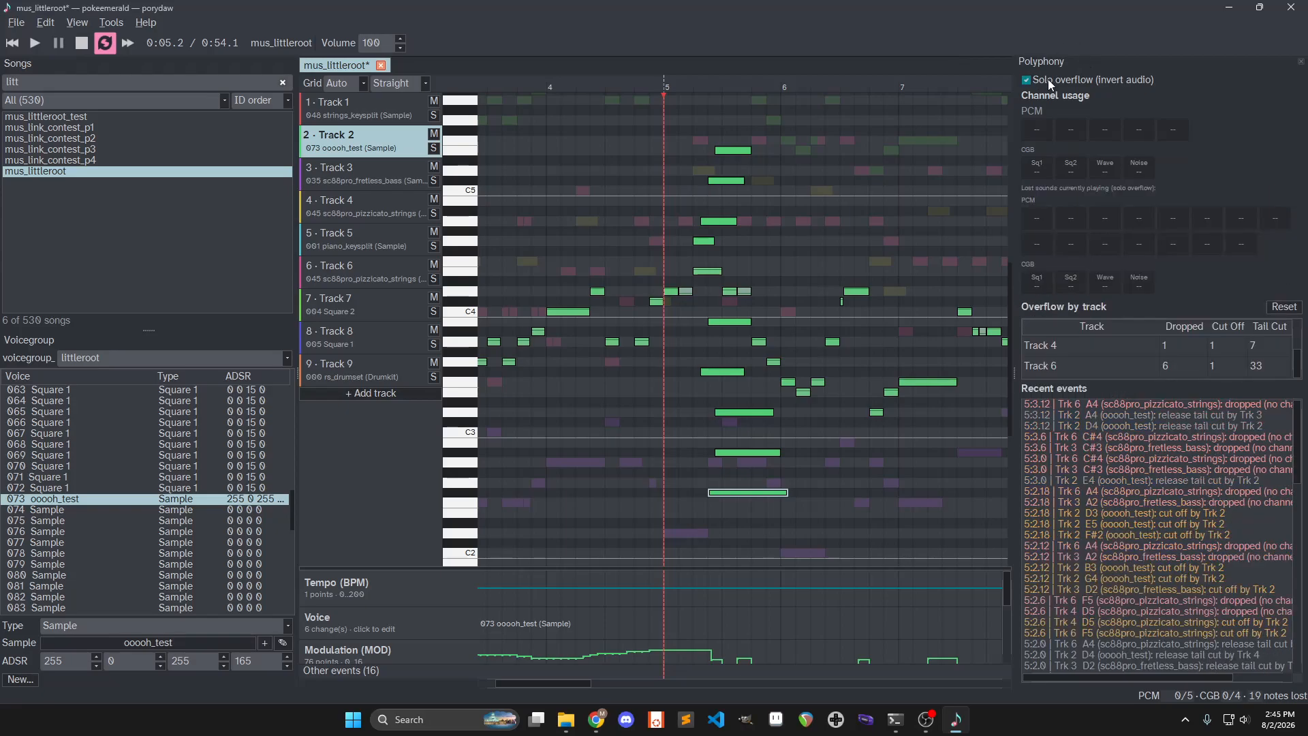
left_click(552, 86)
left_click(547, 80)
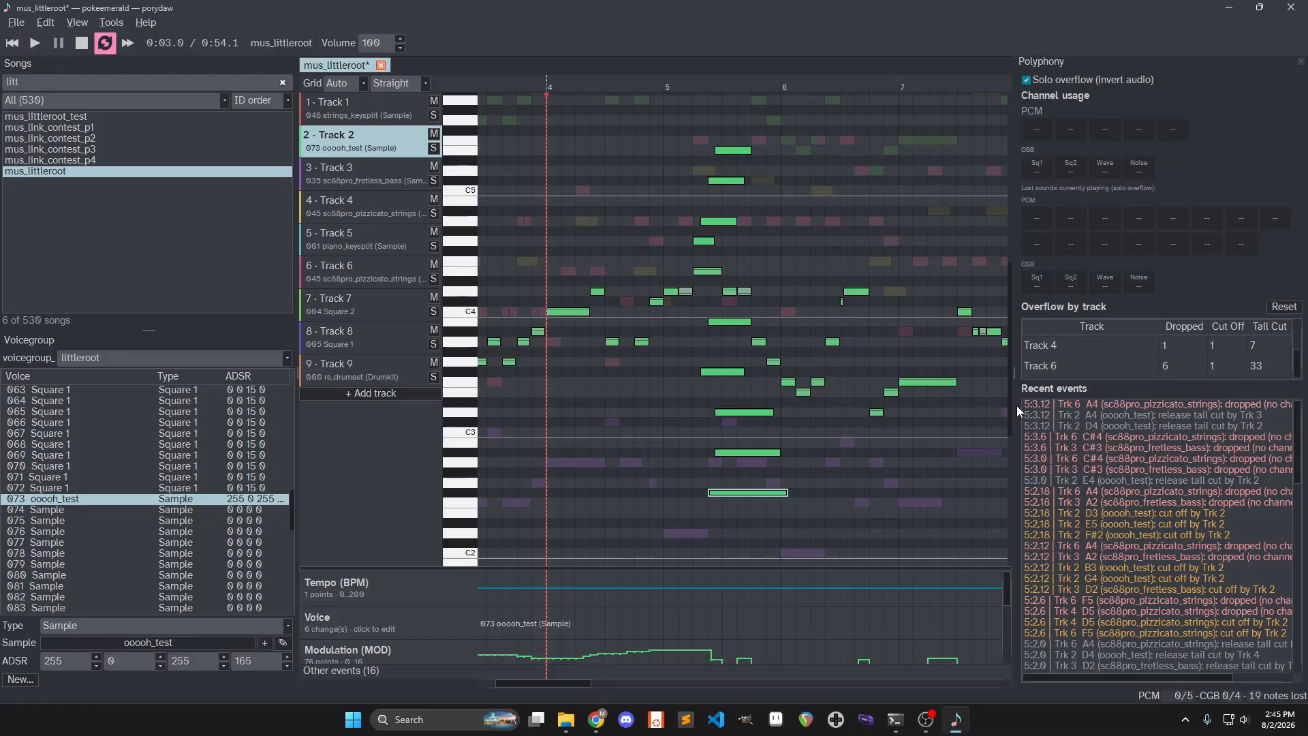
Widen the polyphony debugger to read its recent events, and jump to the dropped Track 6 C#4 note at 5:3.6
left_click_drag(1016, 403, 826, 403)
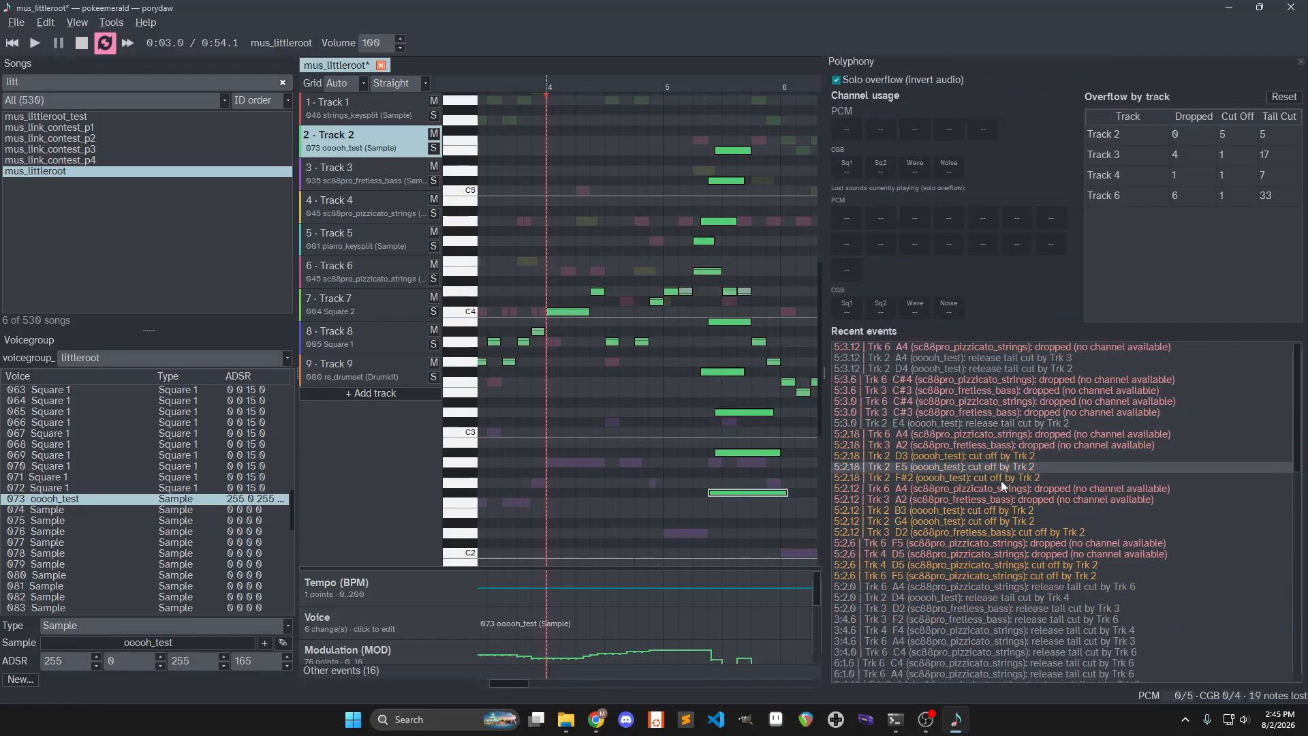
scroll(1004, 523, "down", 2)
scroll(1004, 523, "up", 2)
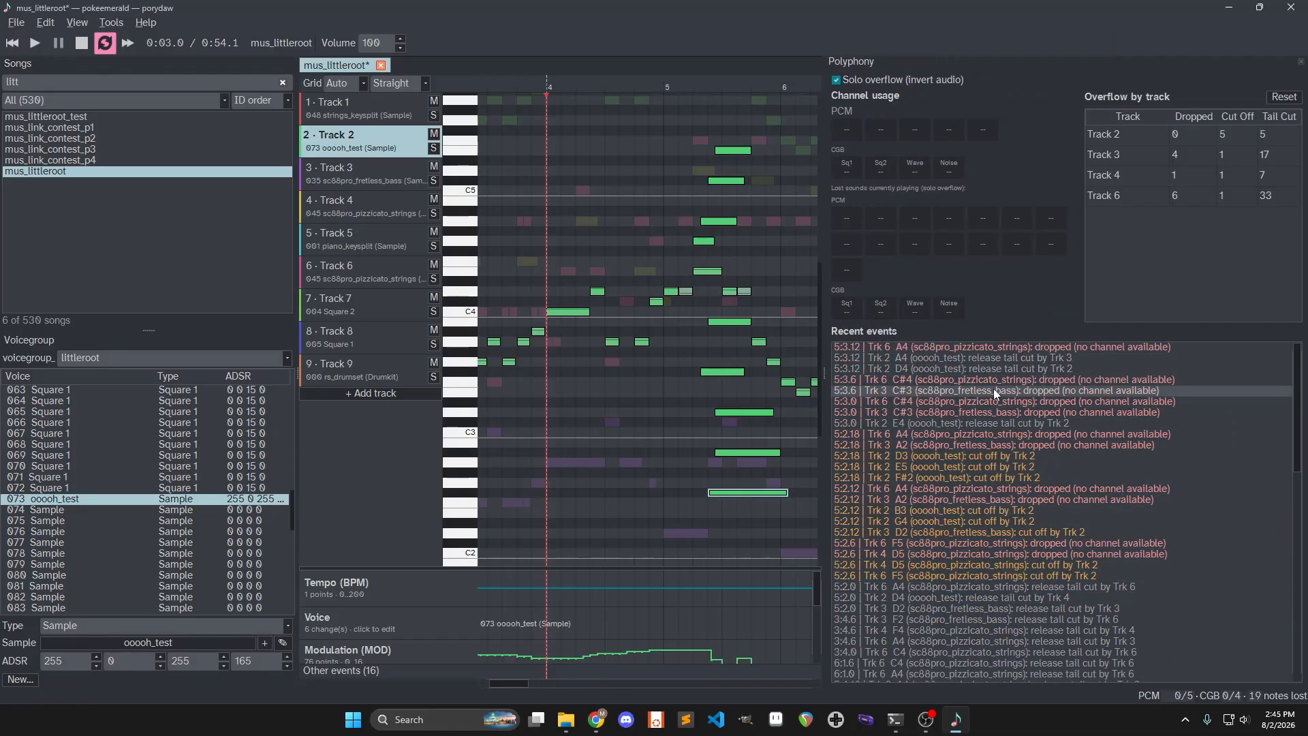
double_click(959, 380)
scroll(738, 289, "up", 3)
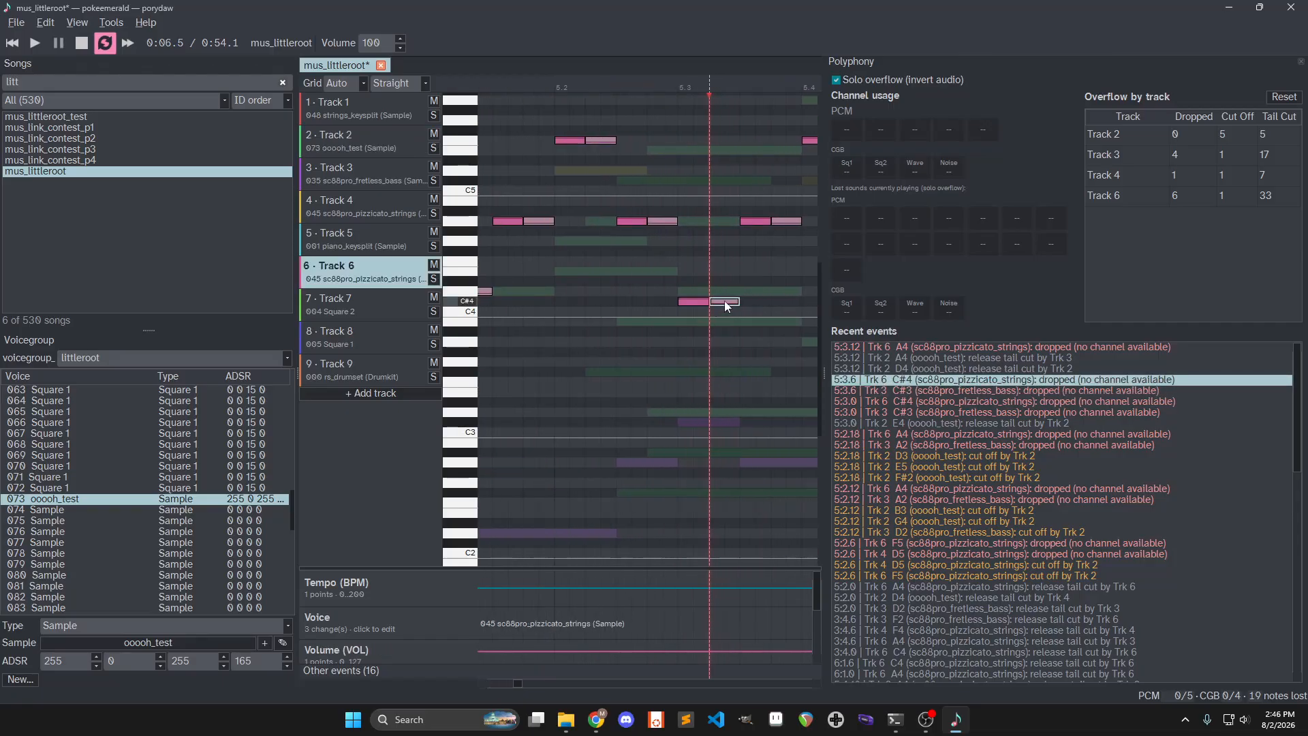
Return to Track 2, narrow the polyphony debugger and play the overflow-only audio from just before bar 5
scroll(739, 304, "down", 2)
left_click(347, 145)
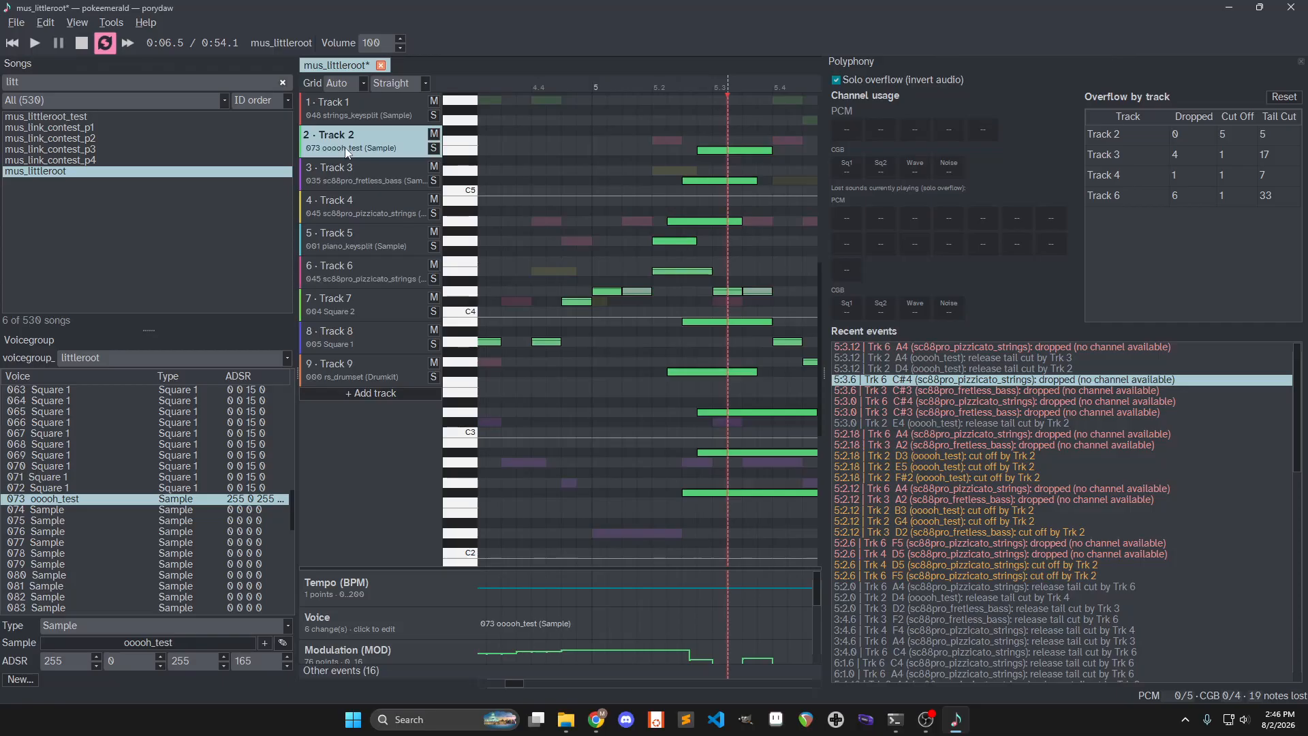
left_click_drag(825, 155, 1019, 155)
left_click(546, 86)
key("space")
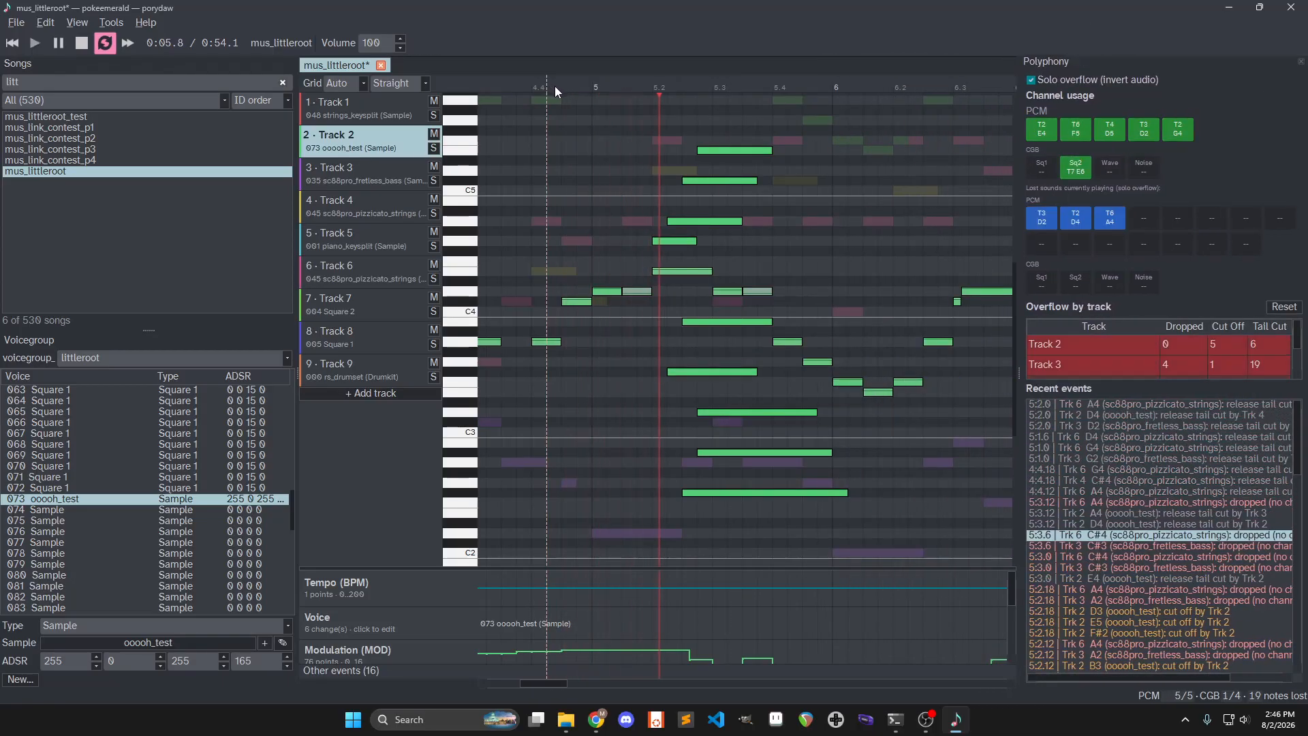
scroll(827, 236, "down", 2)
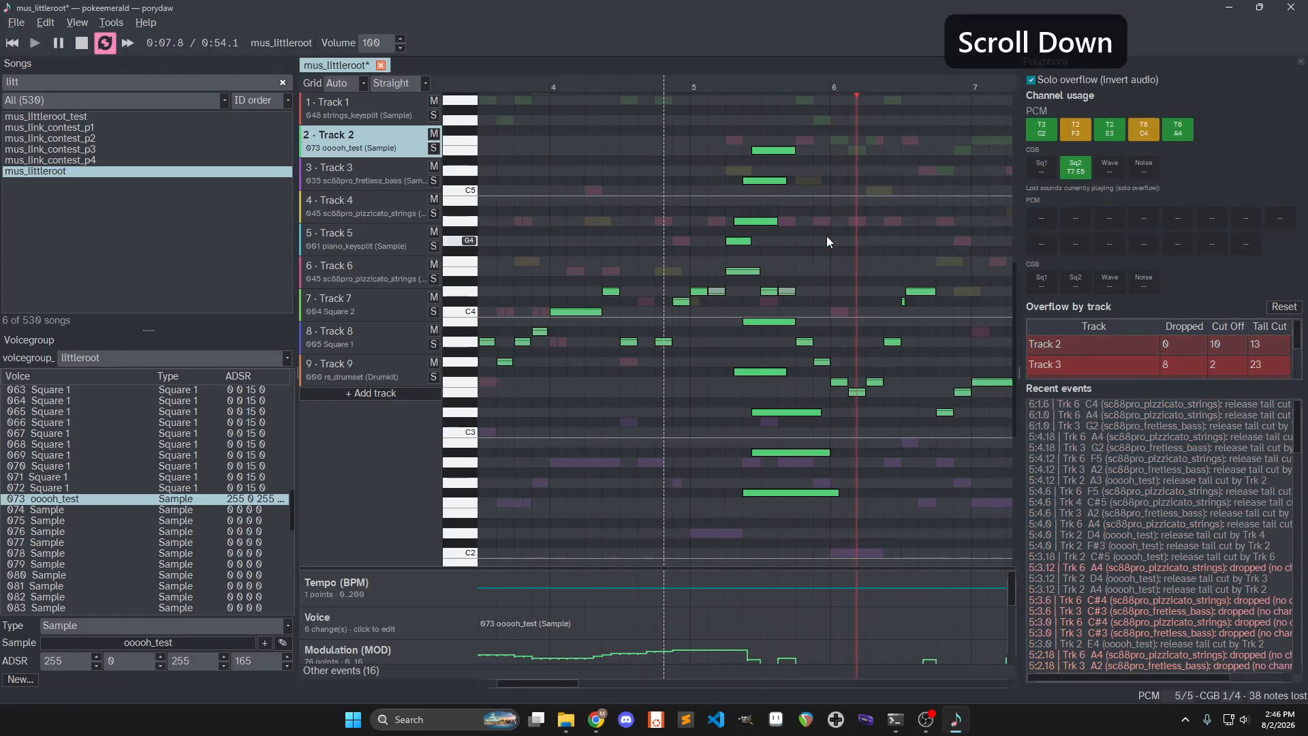
Pause the overflow-only playback and close the polyphony debugger
key("space")
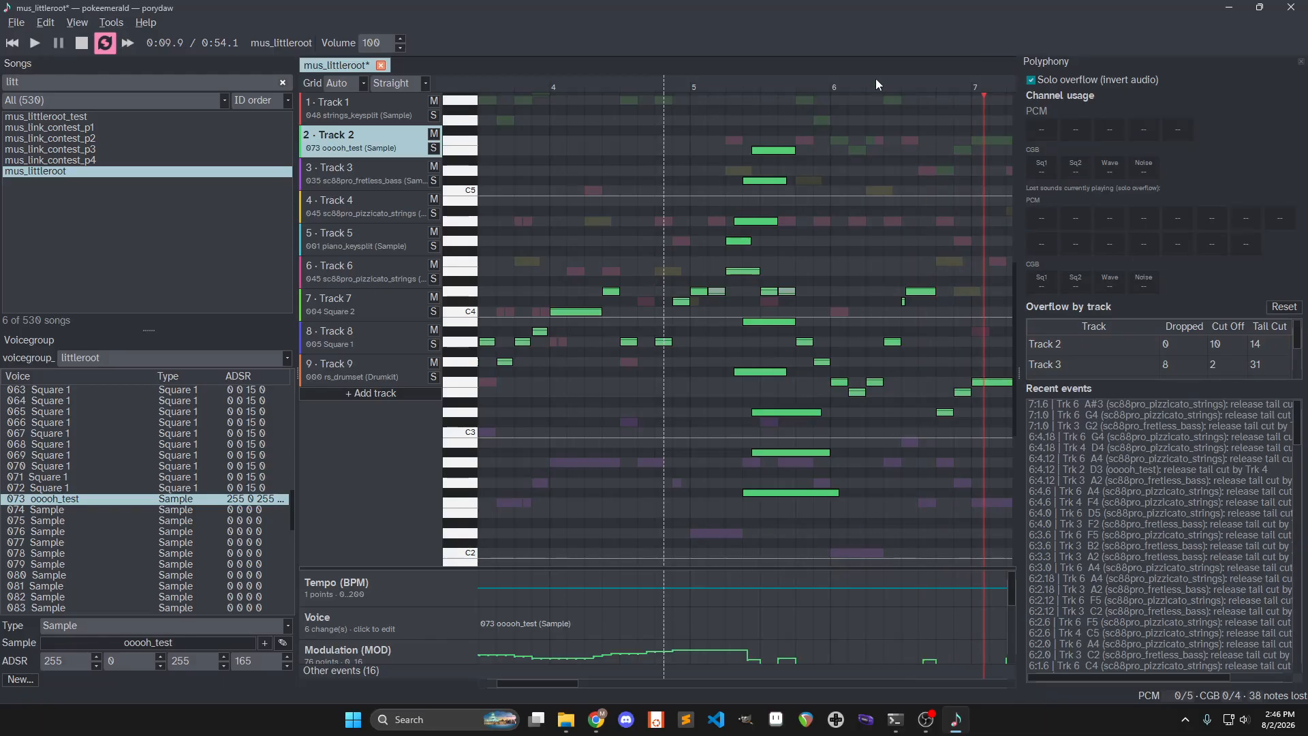
left_click_drag(698, 128, 813, 241)
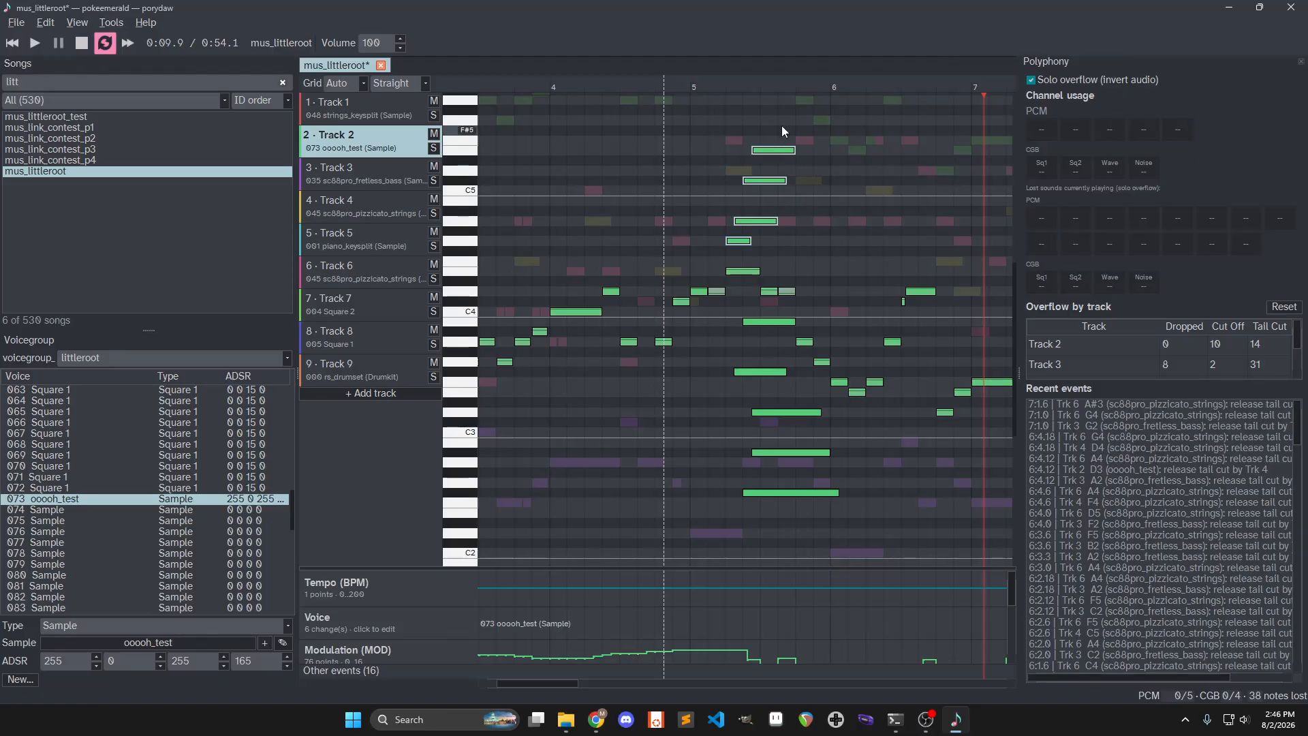
left_click(46, 23)
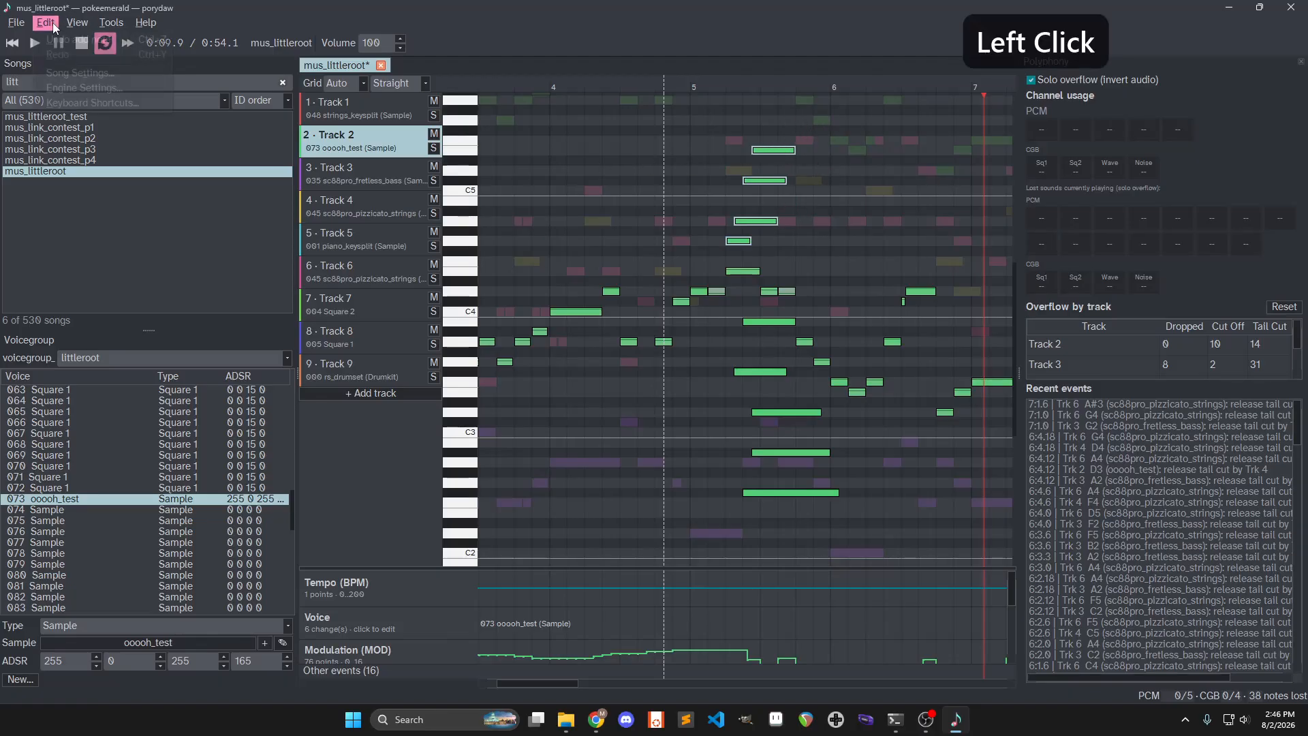
left_click(220, 38)
left_click(1300, 61)
Open the keyboard shortcuts list, read through its commands and assigned shortcuts, and close it
left_click(108, 22)
mouse_move(74, 24)
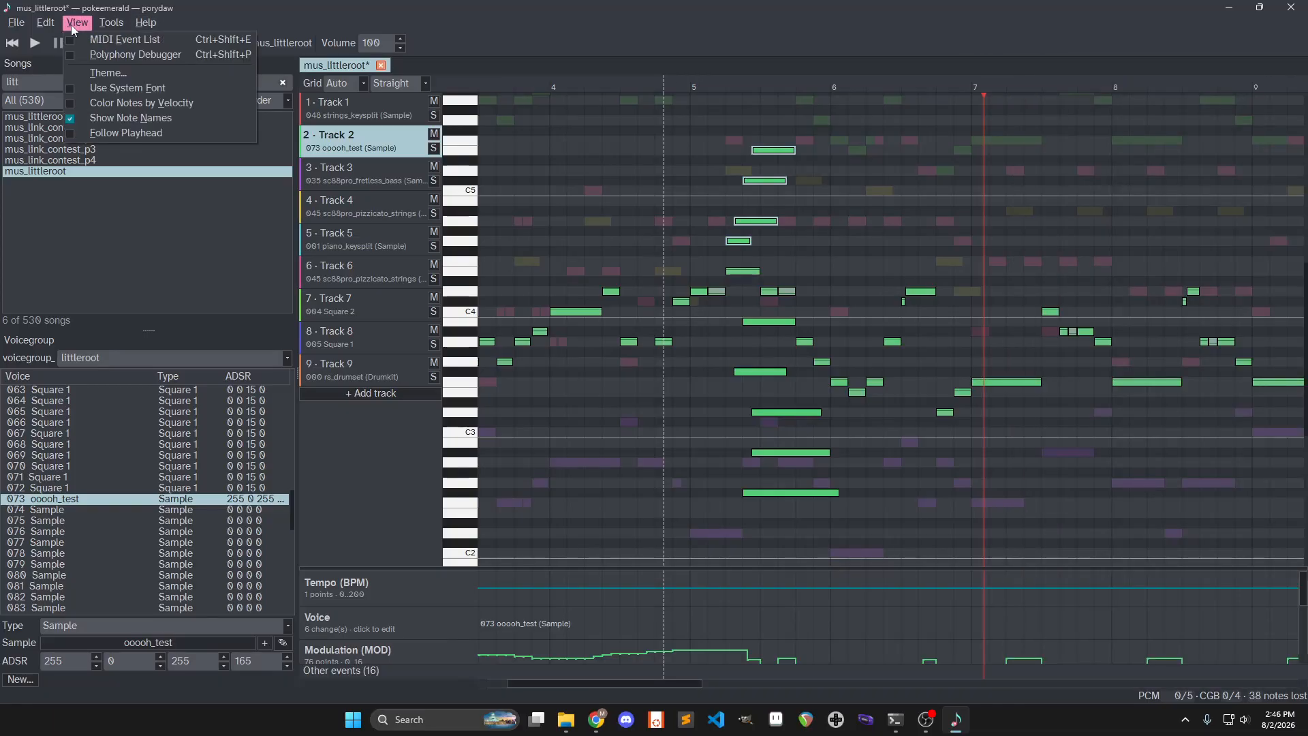
mouse_move(19, 25)
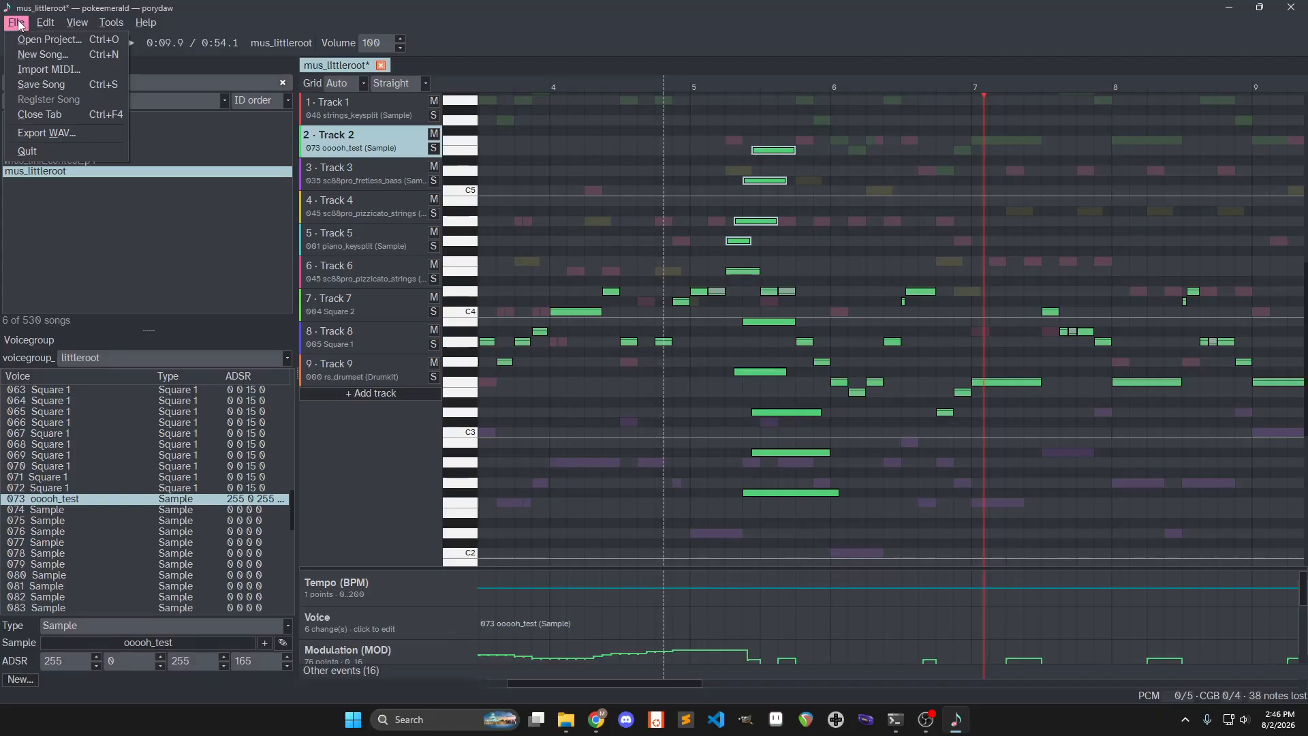
left_click(76, 102)
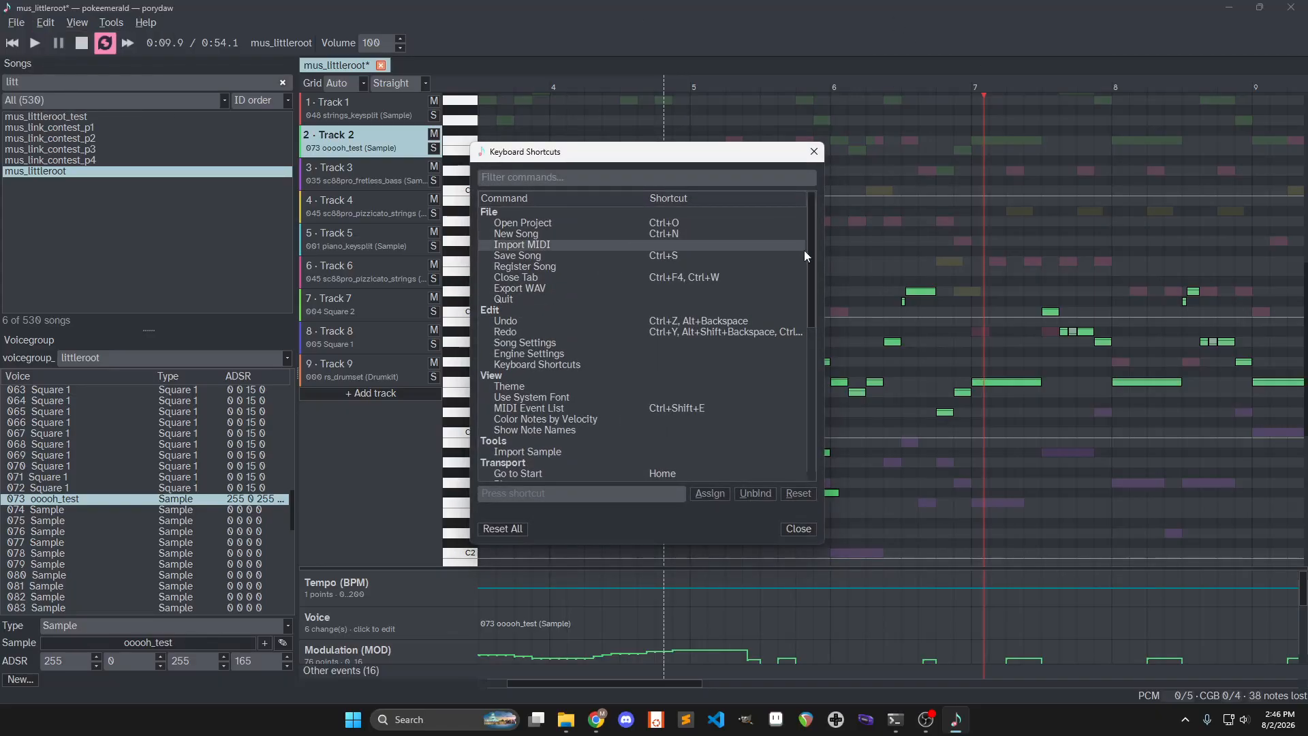
scroll(796, 248, "down", 9)
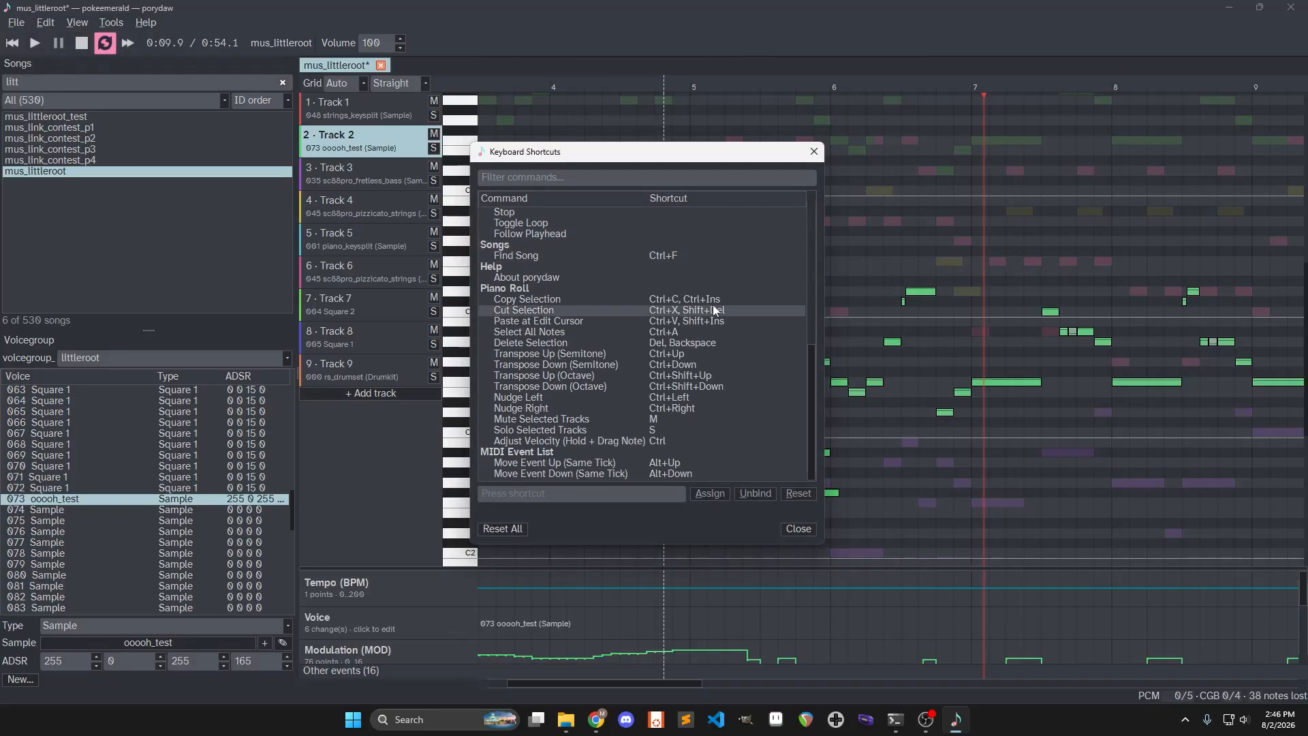
scroll(656, 370, "up", 6)
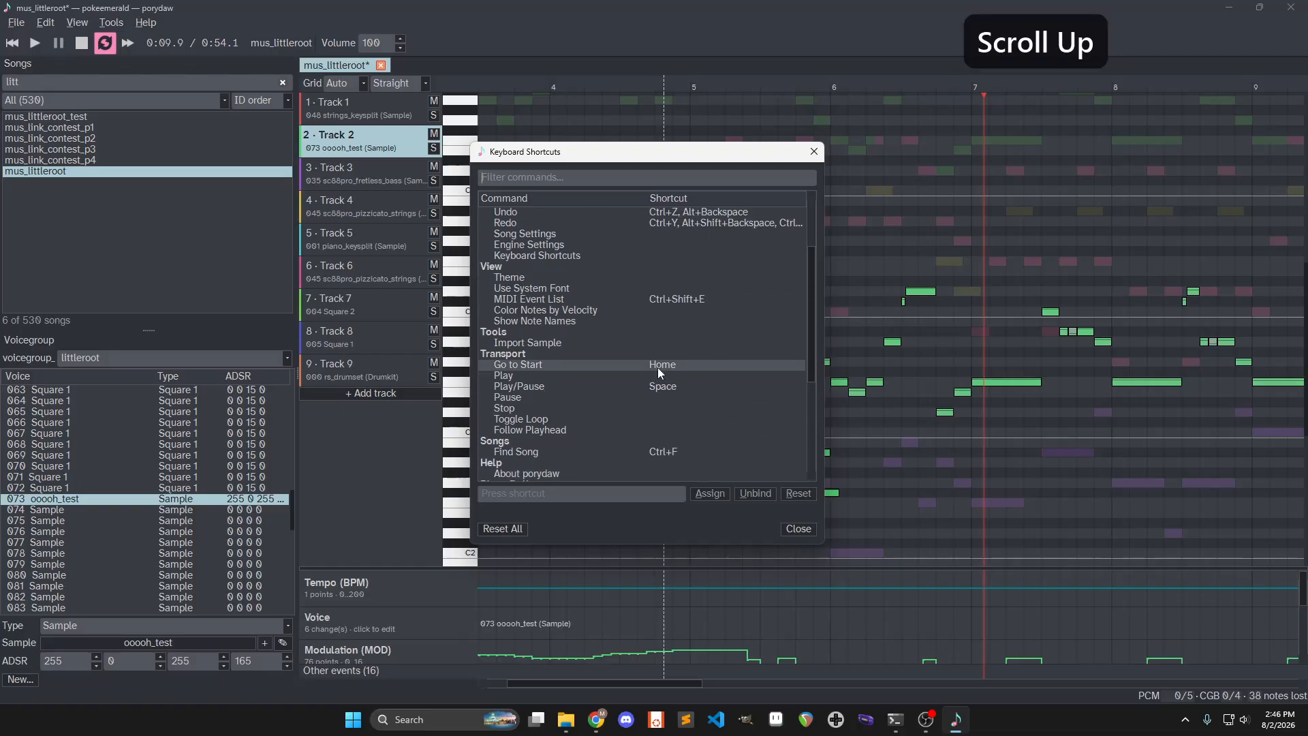
scroll(705, 294, "up", 5)
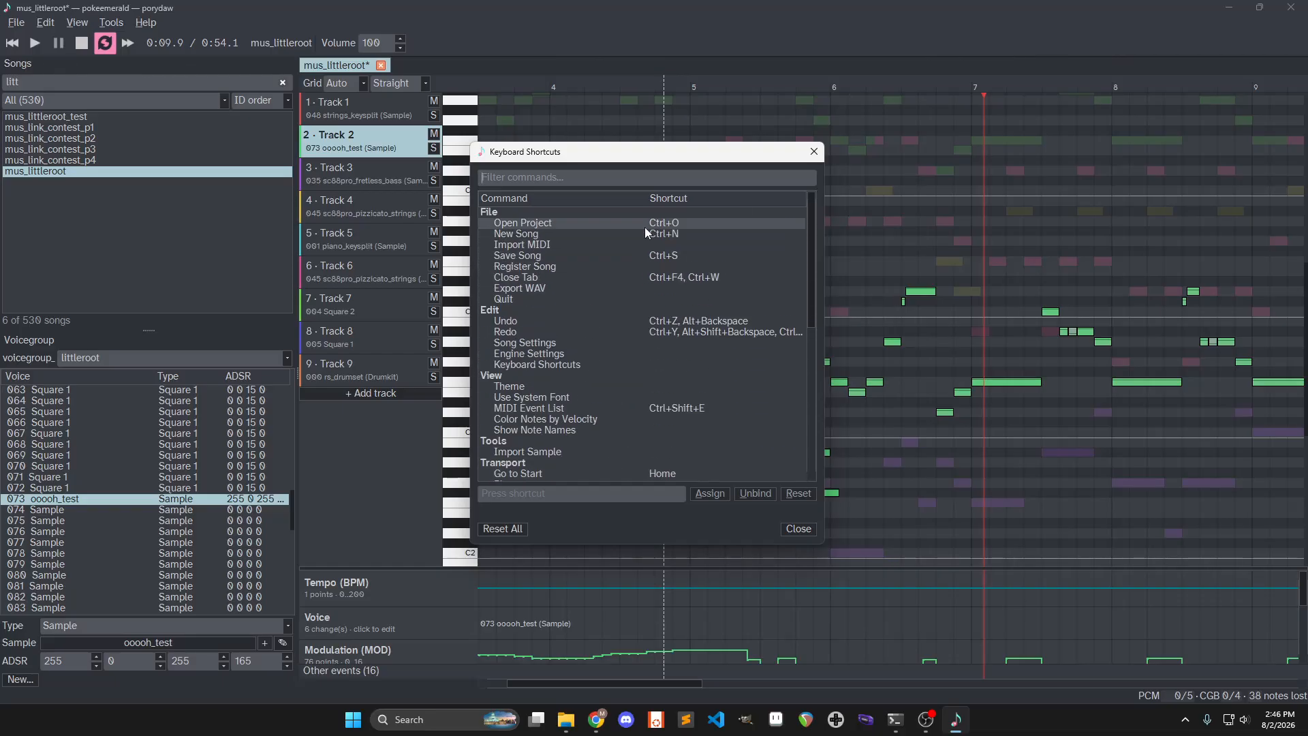
scroll(684, 244, "down", 3)
scroll(722, 229, "up", 3)
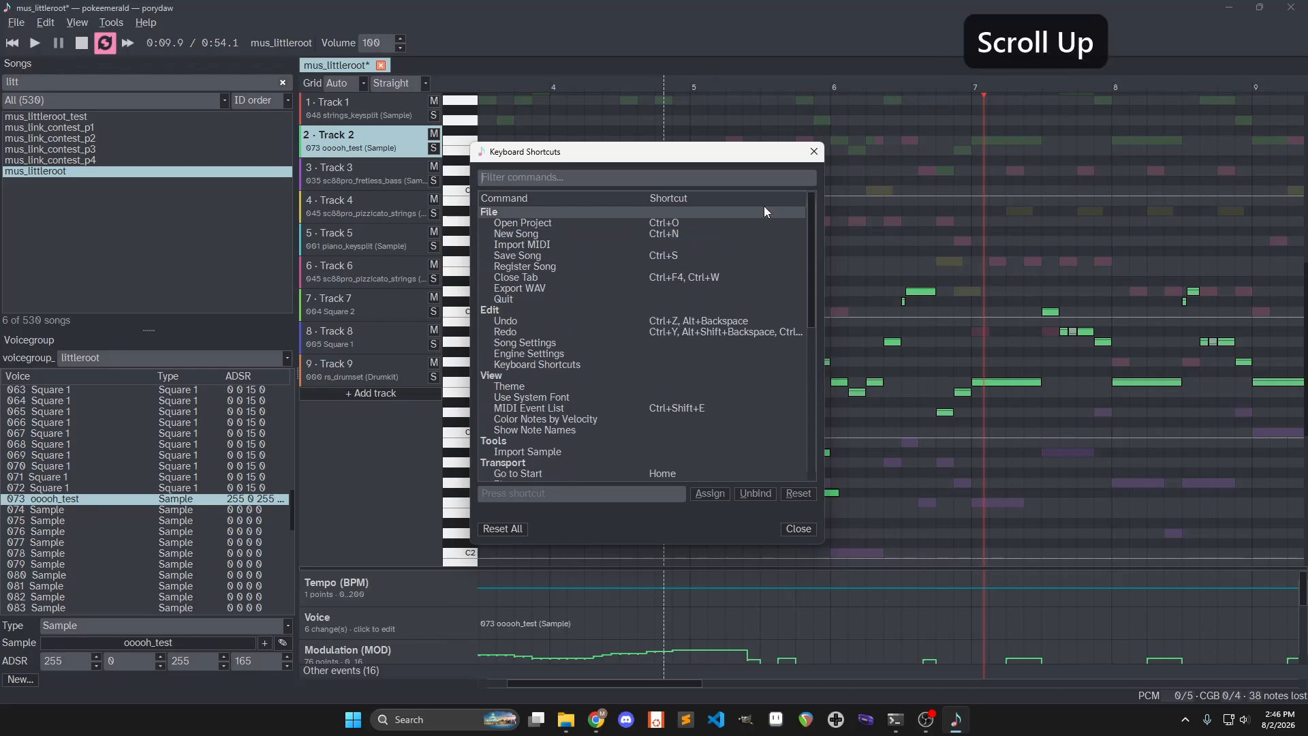
left_click(813, 151)
Open the WAV export settings, review the sample rate, loop count and fadeout options, and cancel the export
left_click(16, 23)
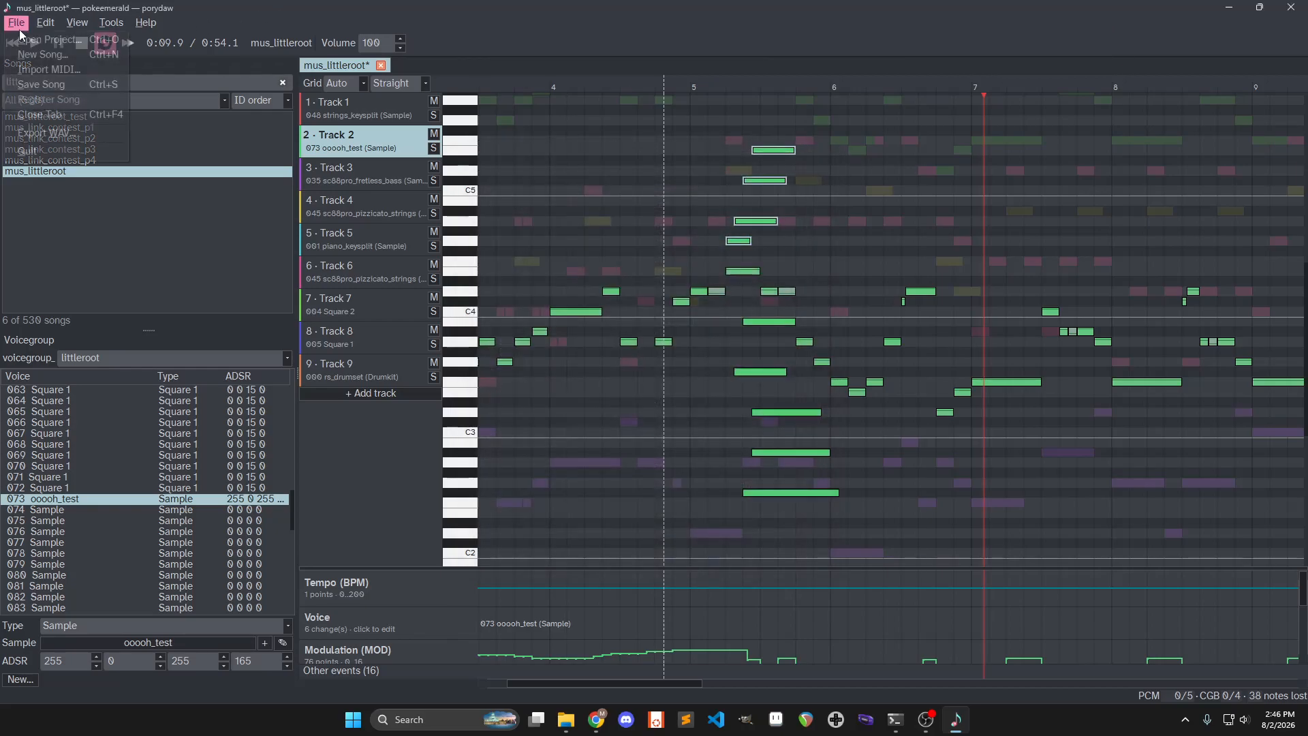
left_click(47, 133)
left_click_drag(661, 284, 623, 244)
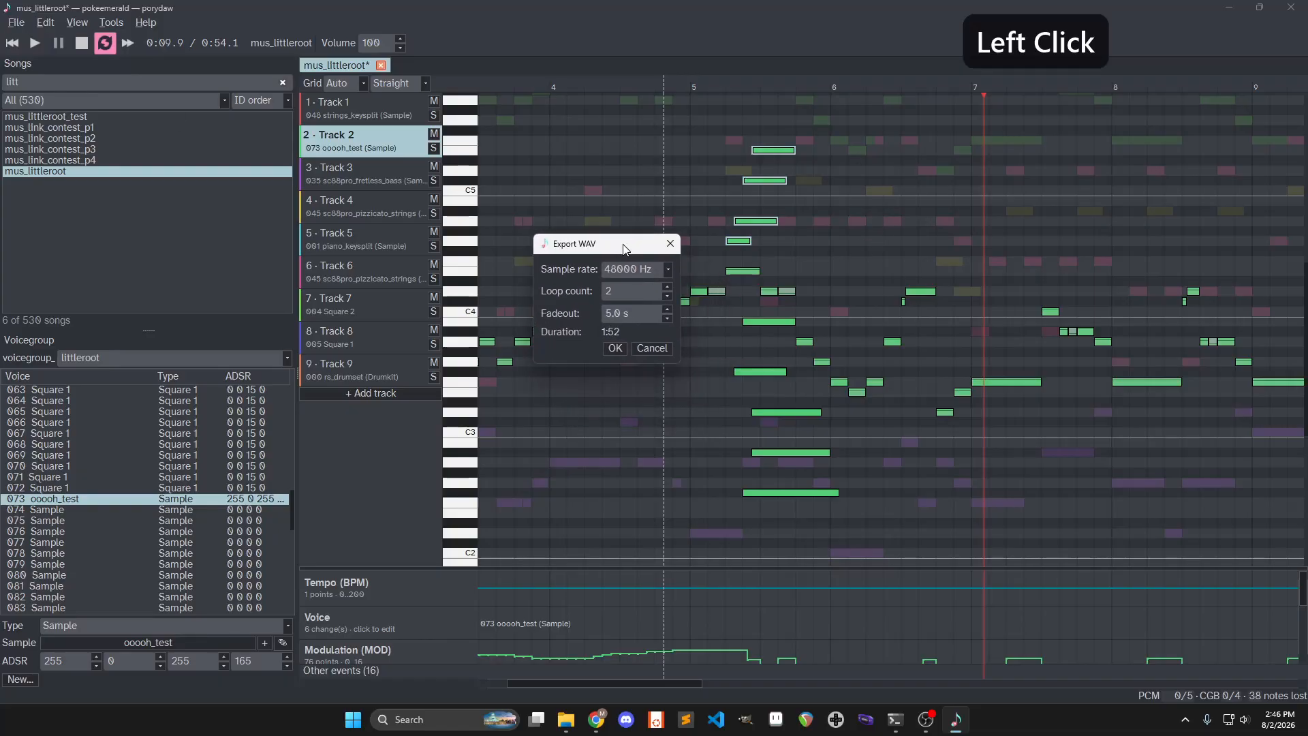
left_click(653, 349)
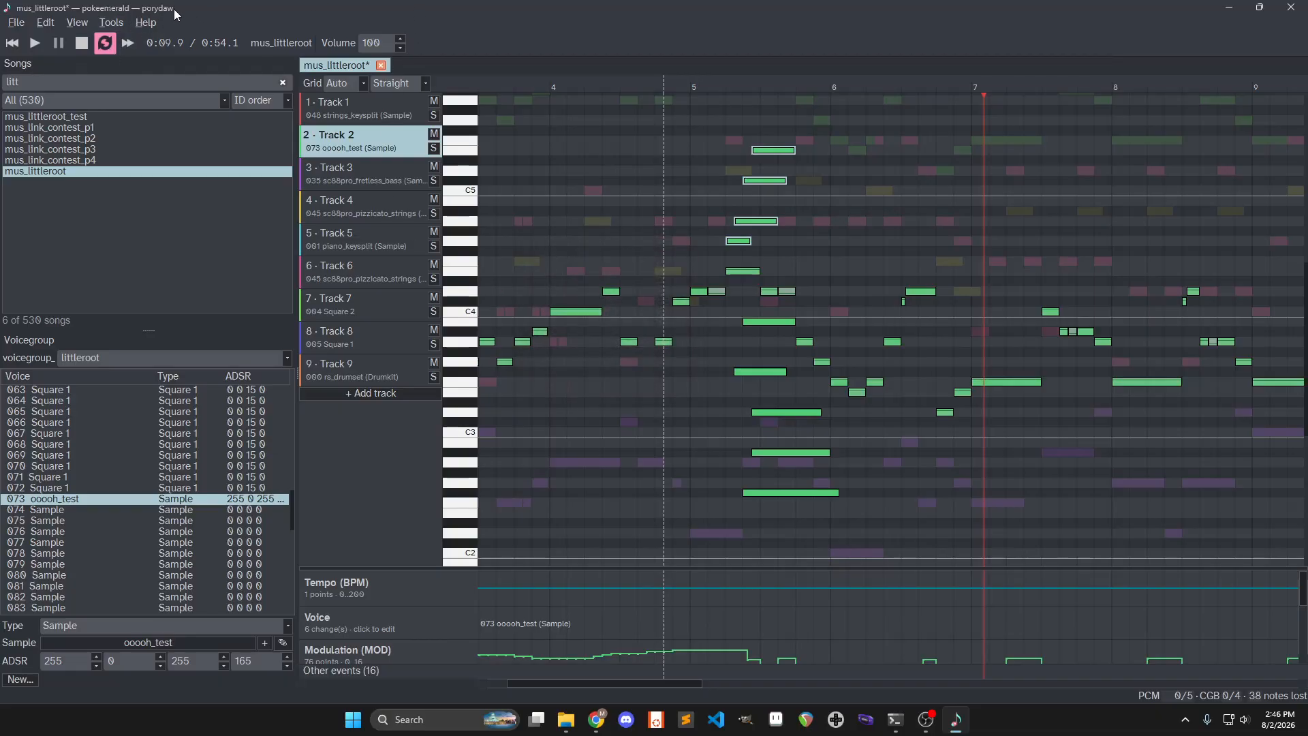
Open the theme settings and preview the Vanilla, Dark Neutral High and Immaterial themes
left_click(77, 24)
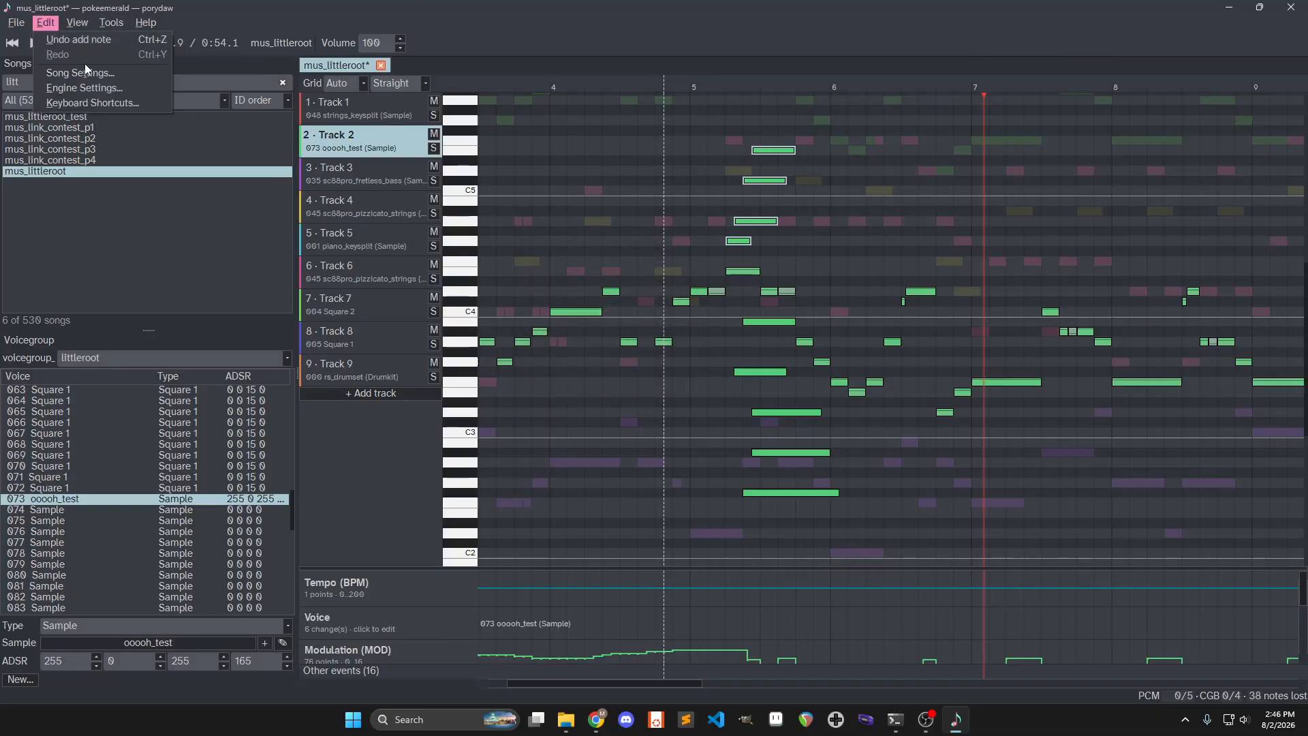
left_click(109, 73)
left_click(658, 134)
left_click_drag(658, 135, 641, 136)
left_click(545, 152)
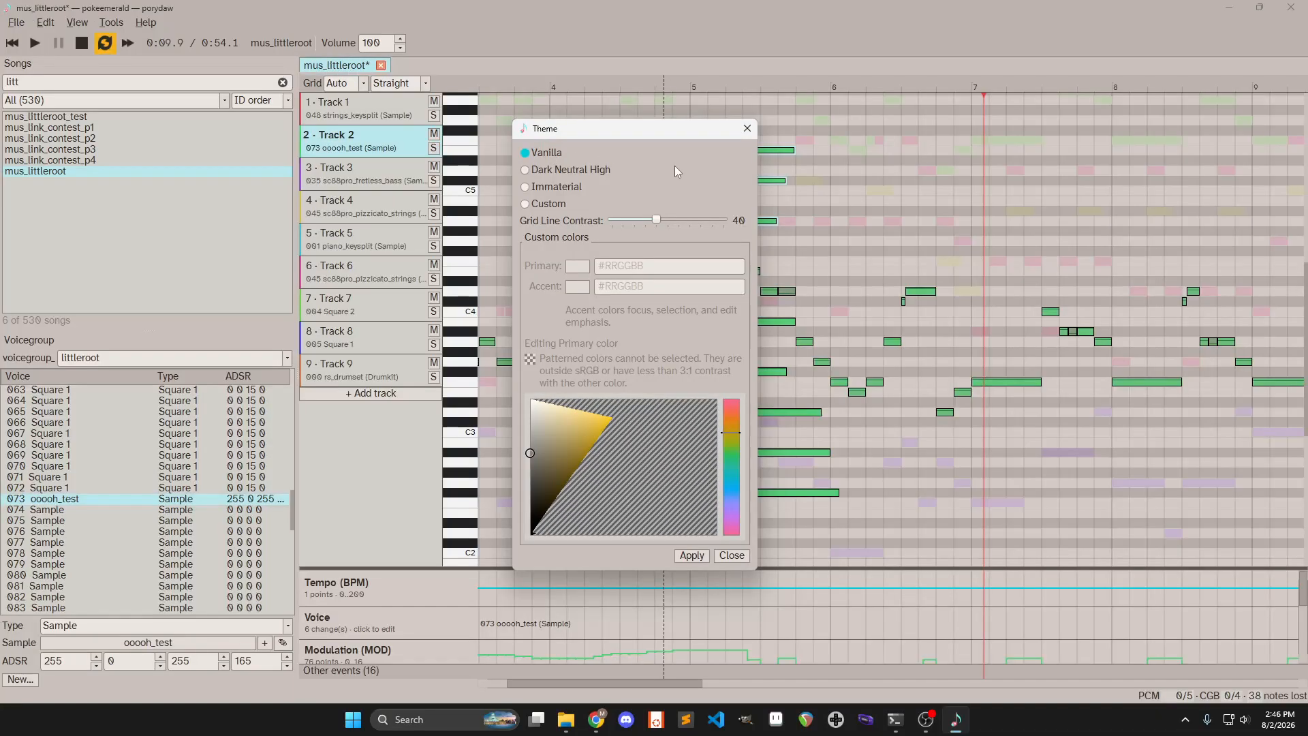
left_click(545, 170)
left_click(556, 186)
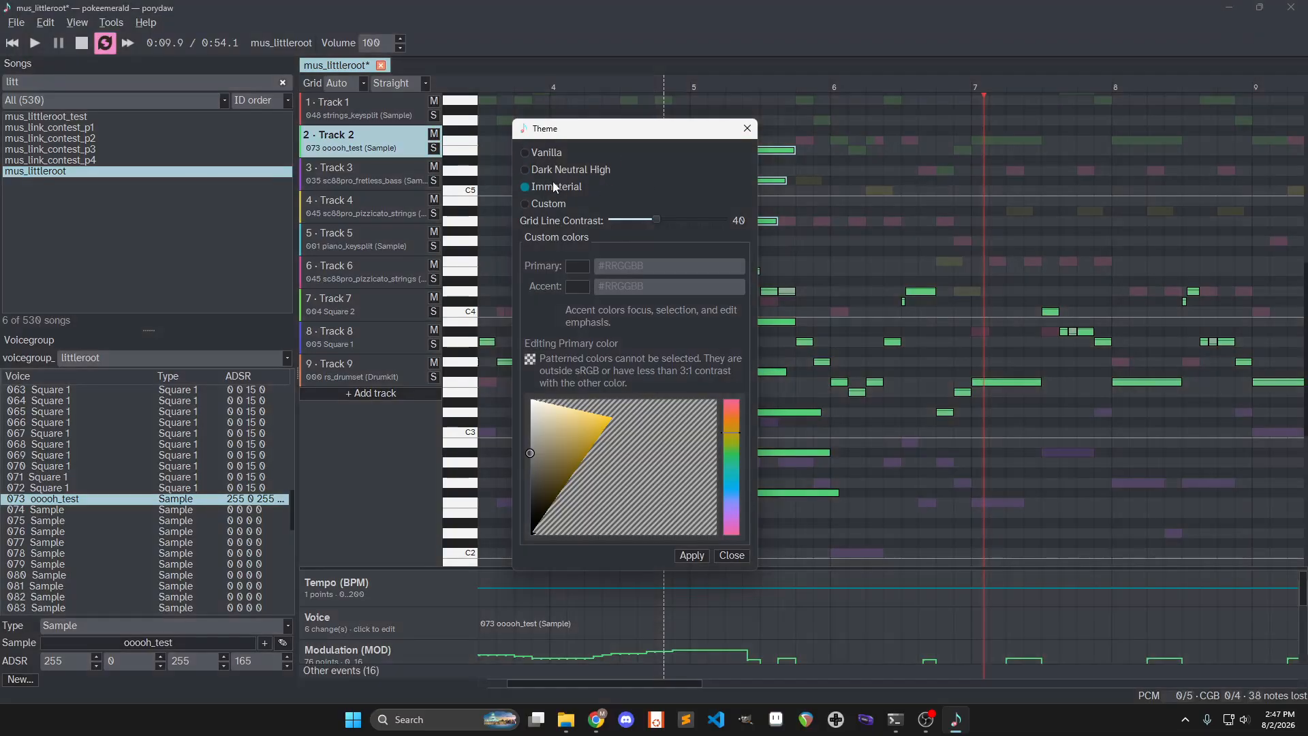
Preview the Custom theme with its primary and accent colours, and close the theme settings without applying it
left_click(550, 202)
left_click_drag(610, 141, 746, 136)
left_click(714, 259)
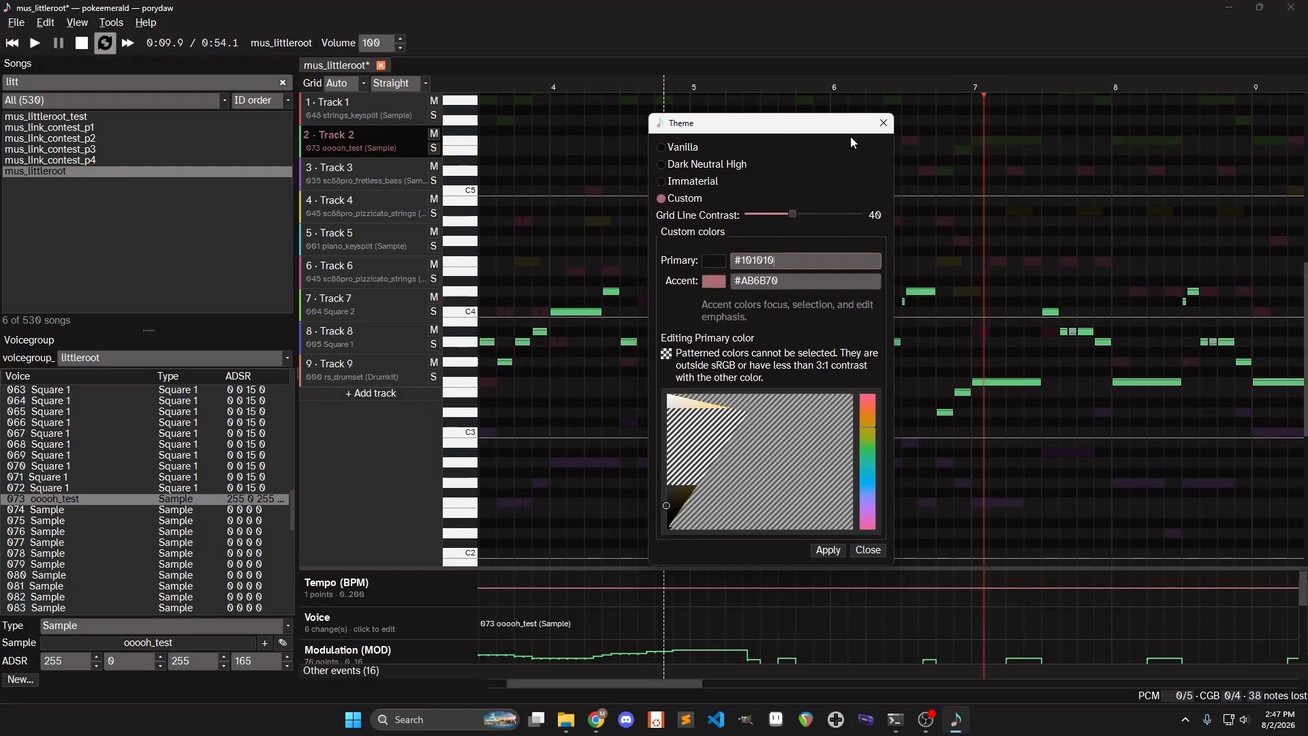
left_click(883, 123)
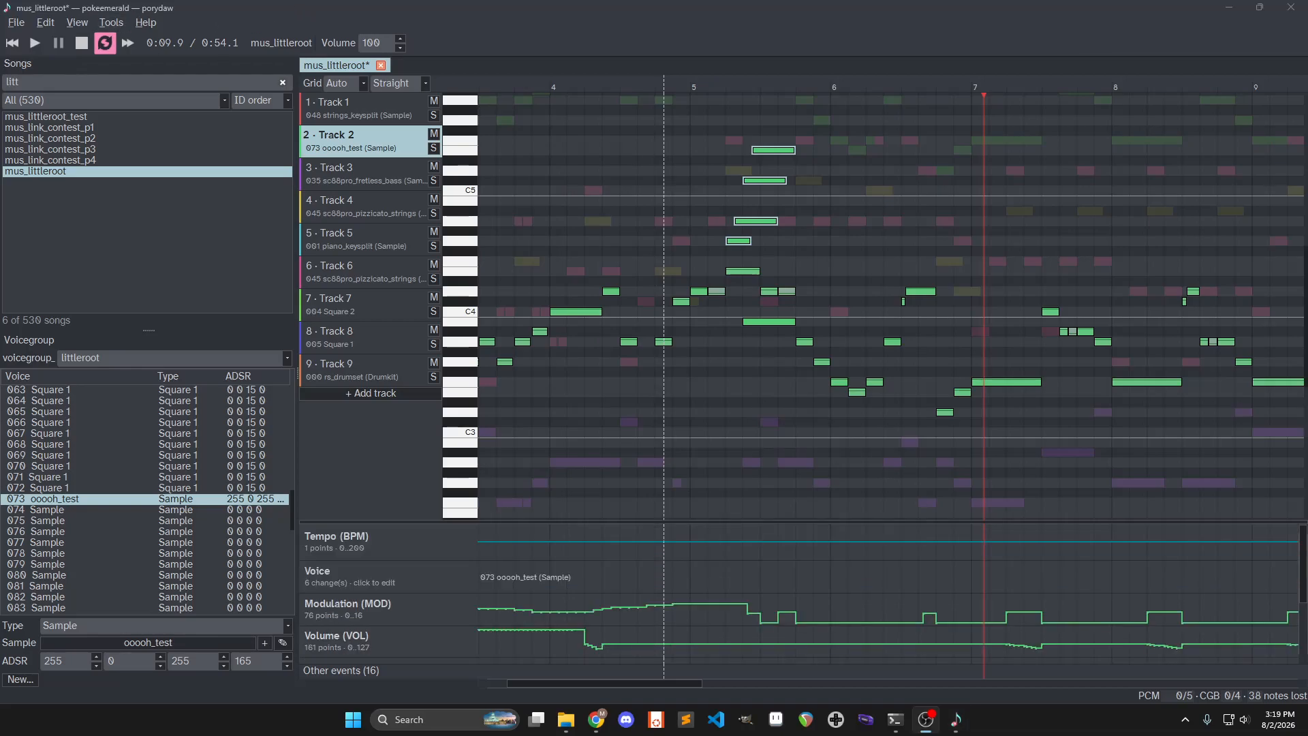
Start a MIDI import with the file "[JvP] Great Fairy Fountain - Zelda_ Breath of the Wild.mid" from the scratch folder
left_click(652, 9)
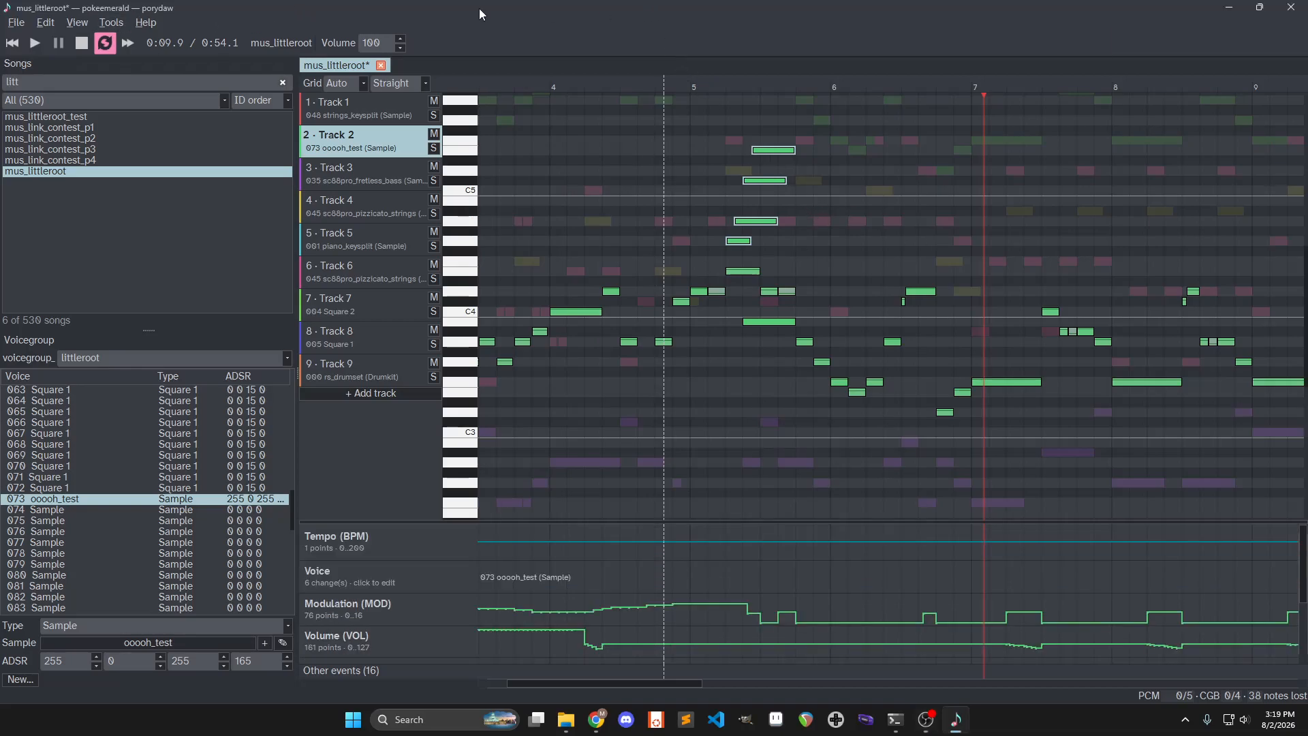
left_click(15, 23)
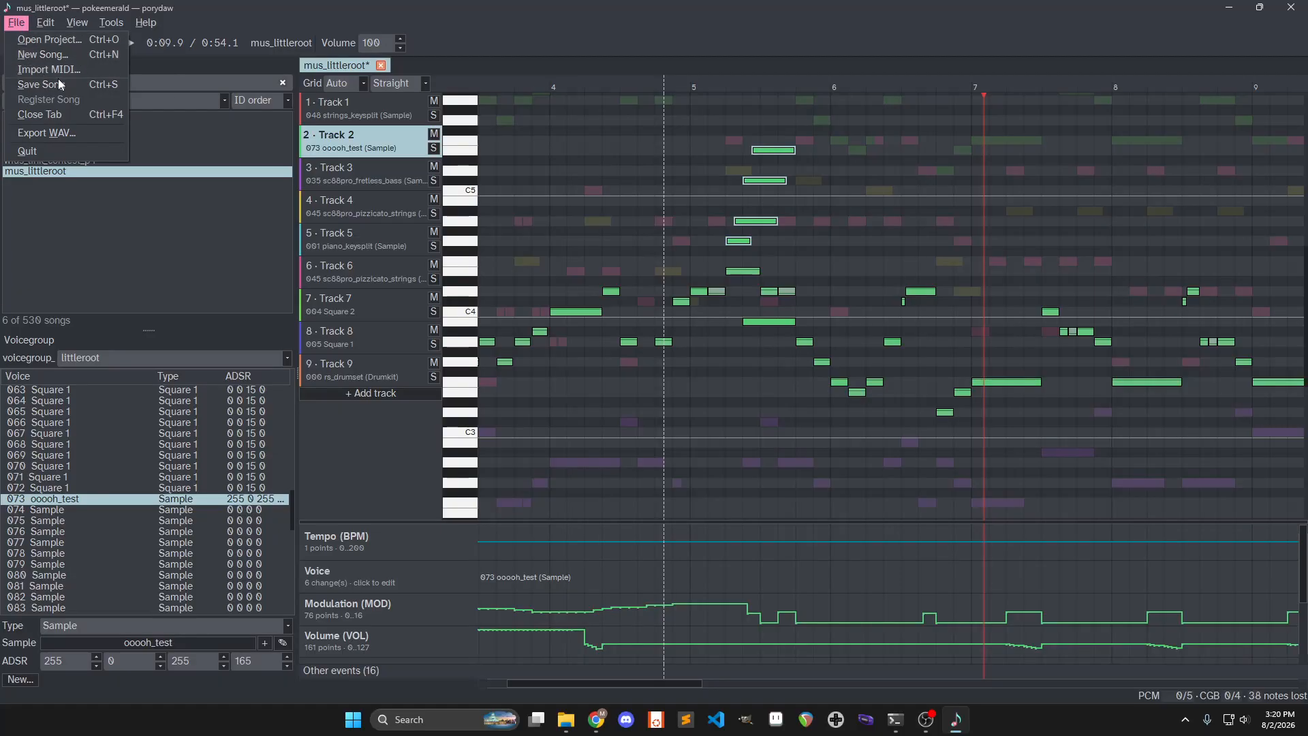
left_click(101, 68)
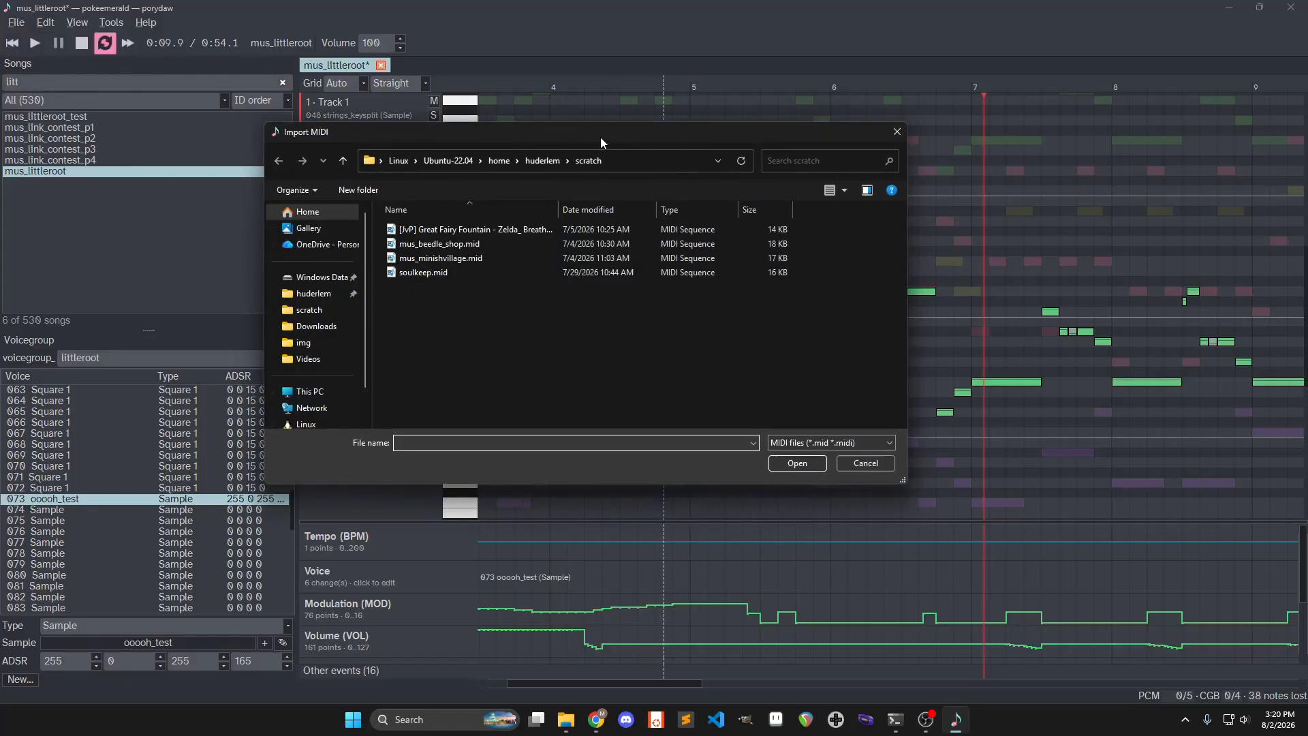
left_click_drag(599, 137, 601, 146)
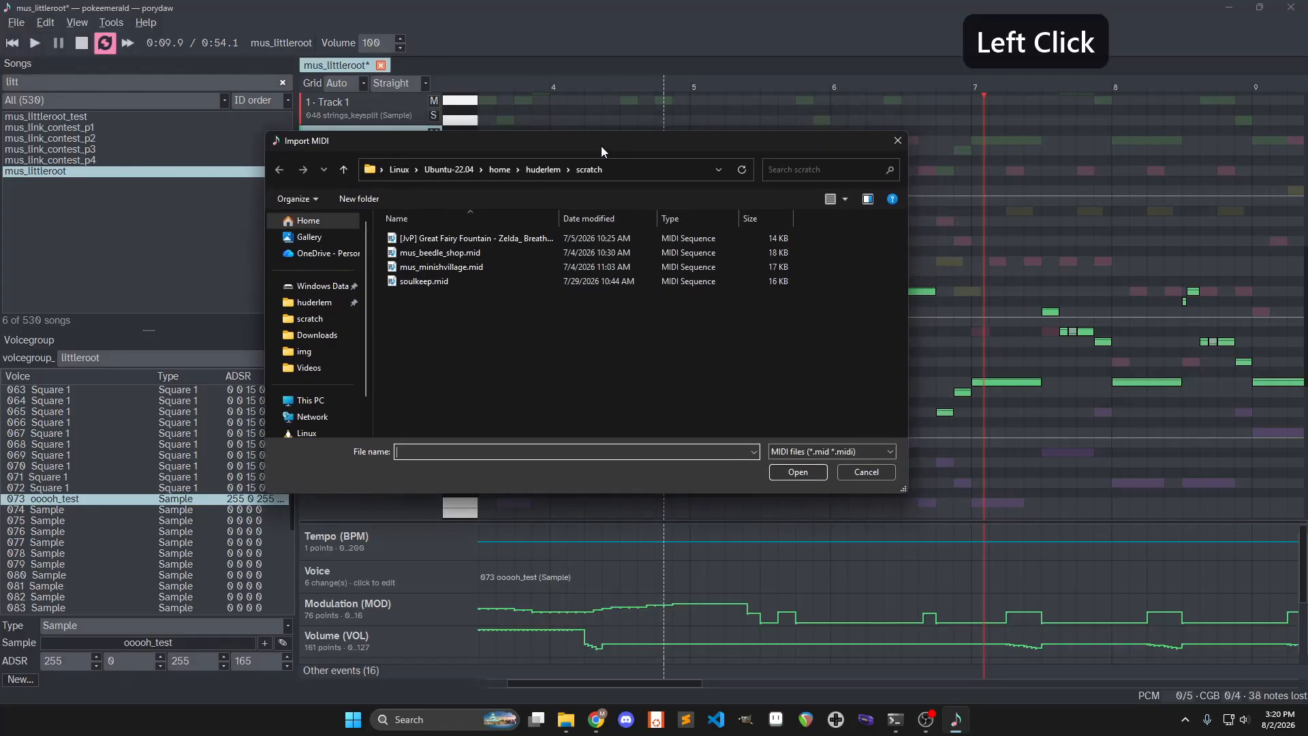
double_click(461, 239)
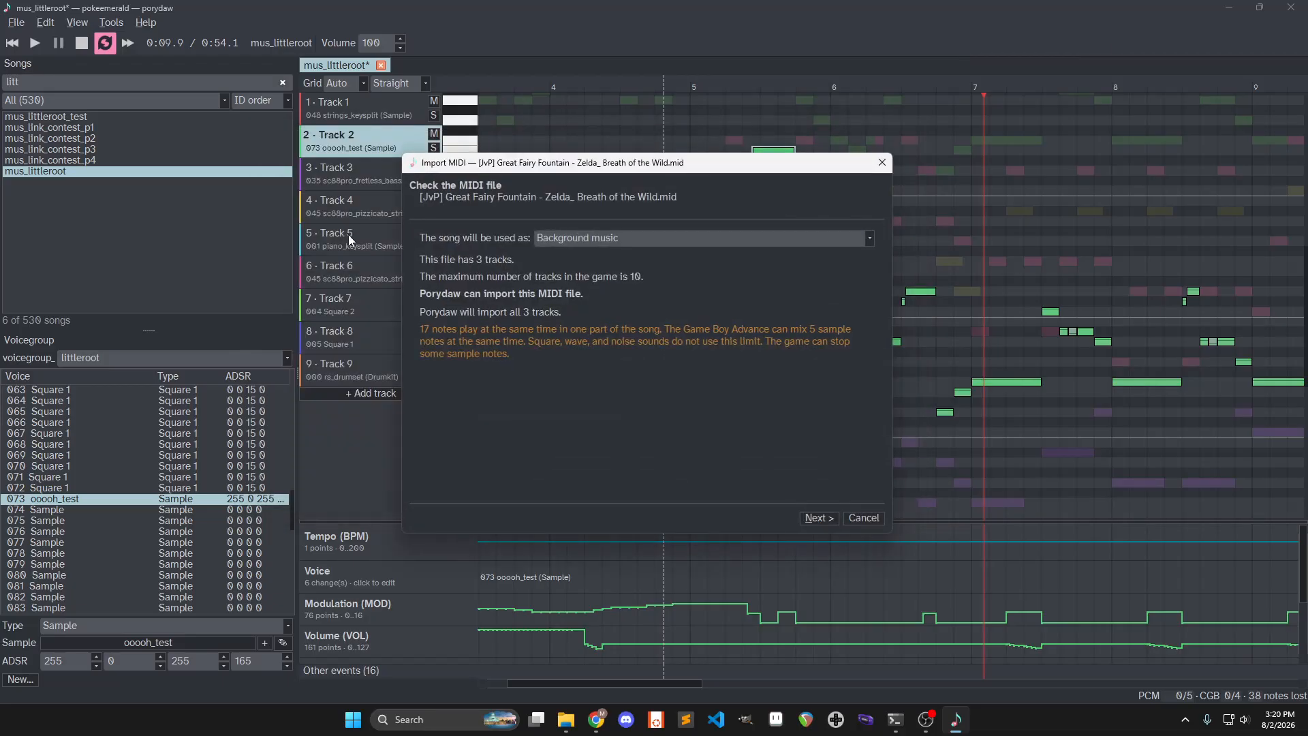
Continue the import as background music, keeping the suggested song name and constant with Background music (MUSIC_PLAYER_BGM) as the player
left_click_drag(688, 167, 679, 163)
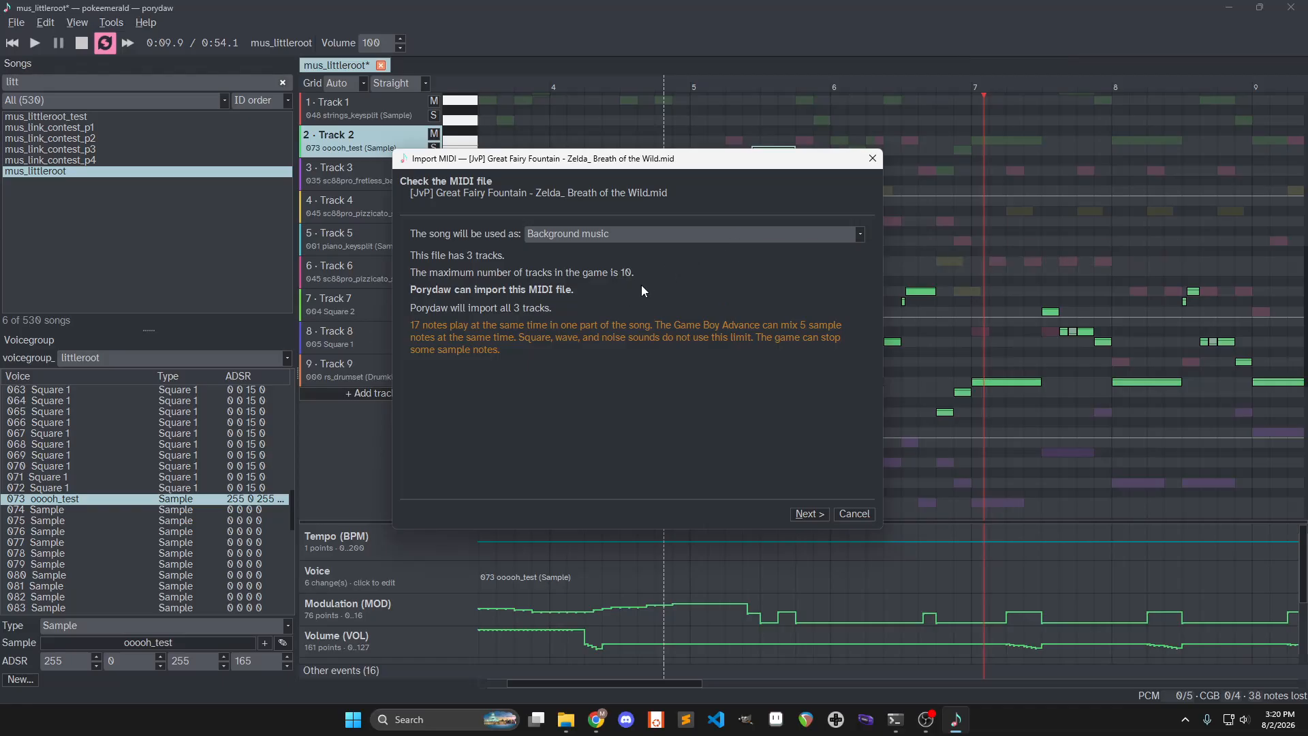
left_click(809, 513)
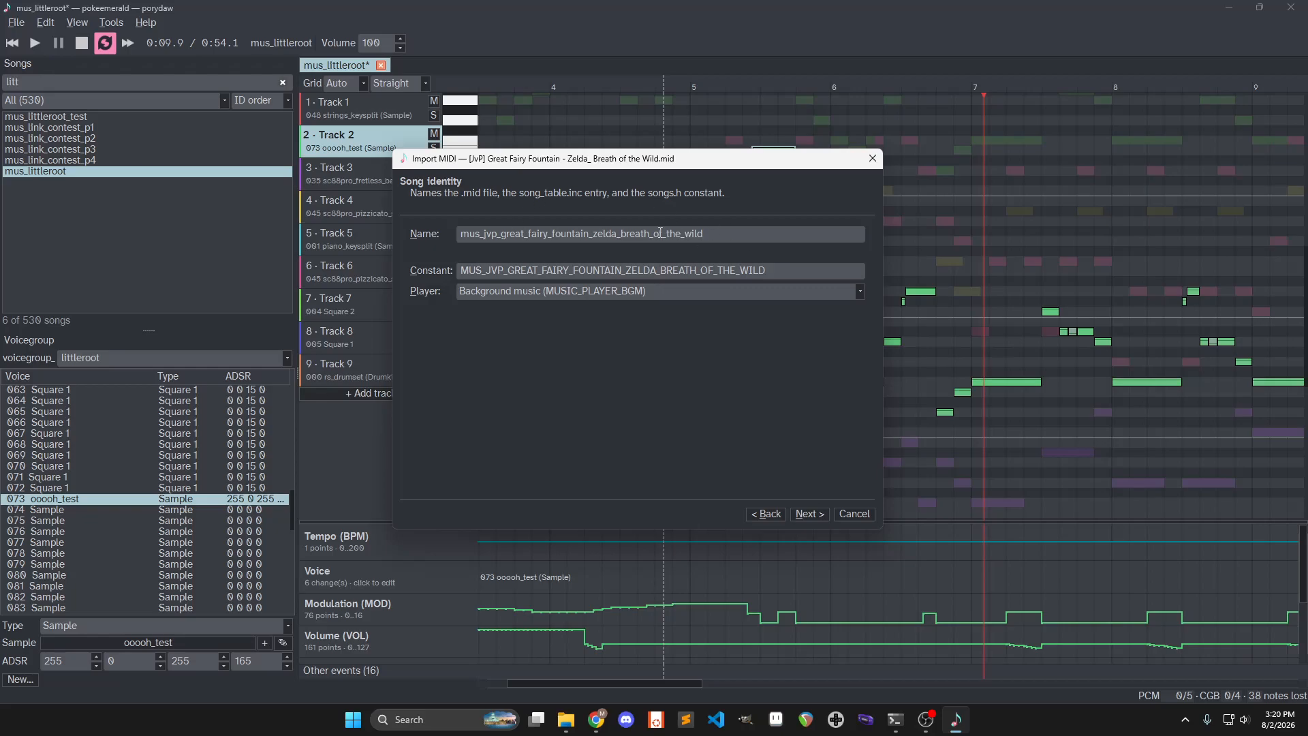
left_click(820, 293)
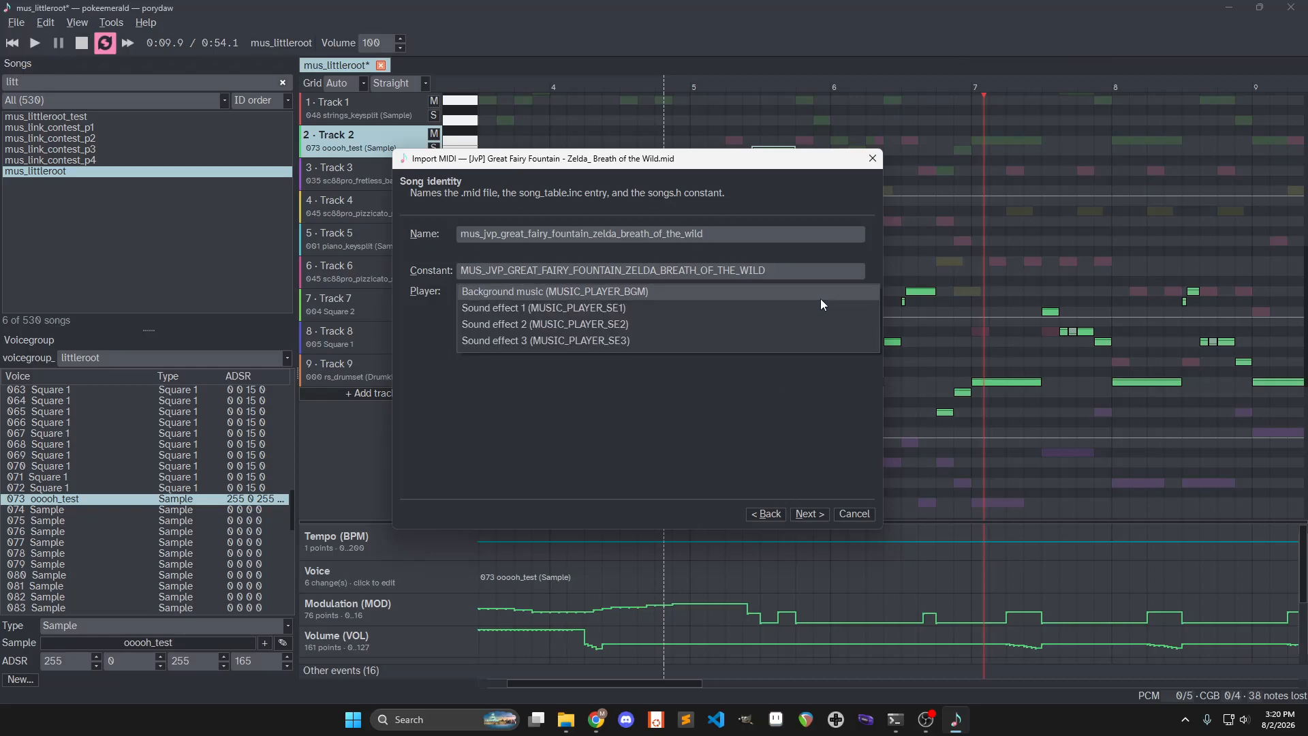
left_click(656, 399)
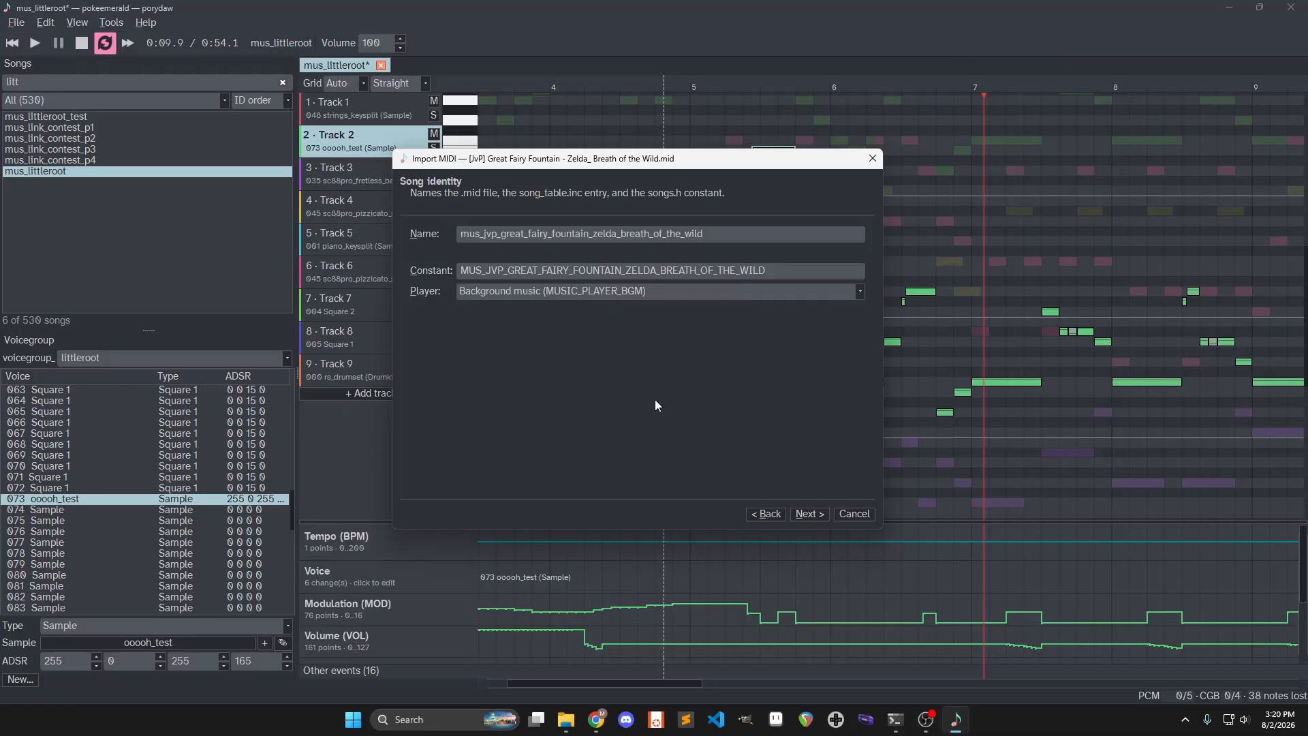
left_click(805, 514)
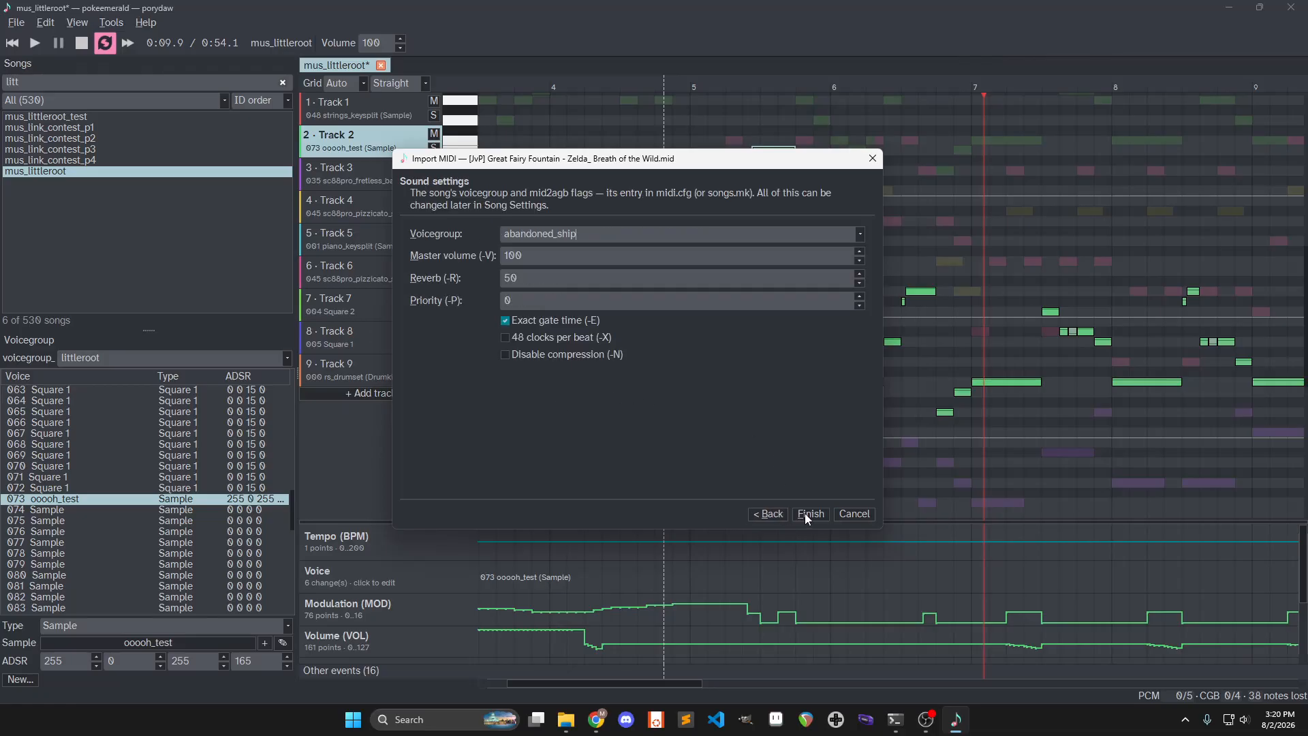
Choose the abandoned_ship voicegroup, keep the other default sound settings, and finish the MIDI import
left_click(858, 233)
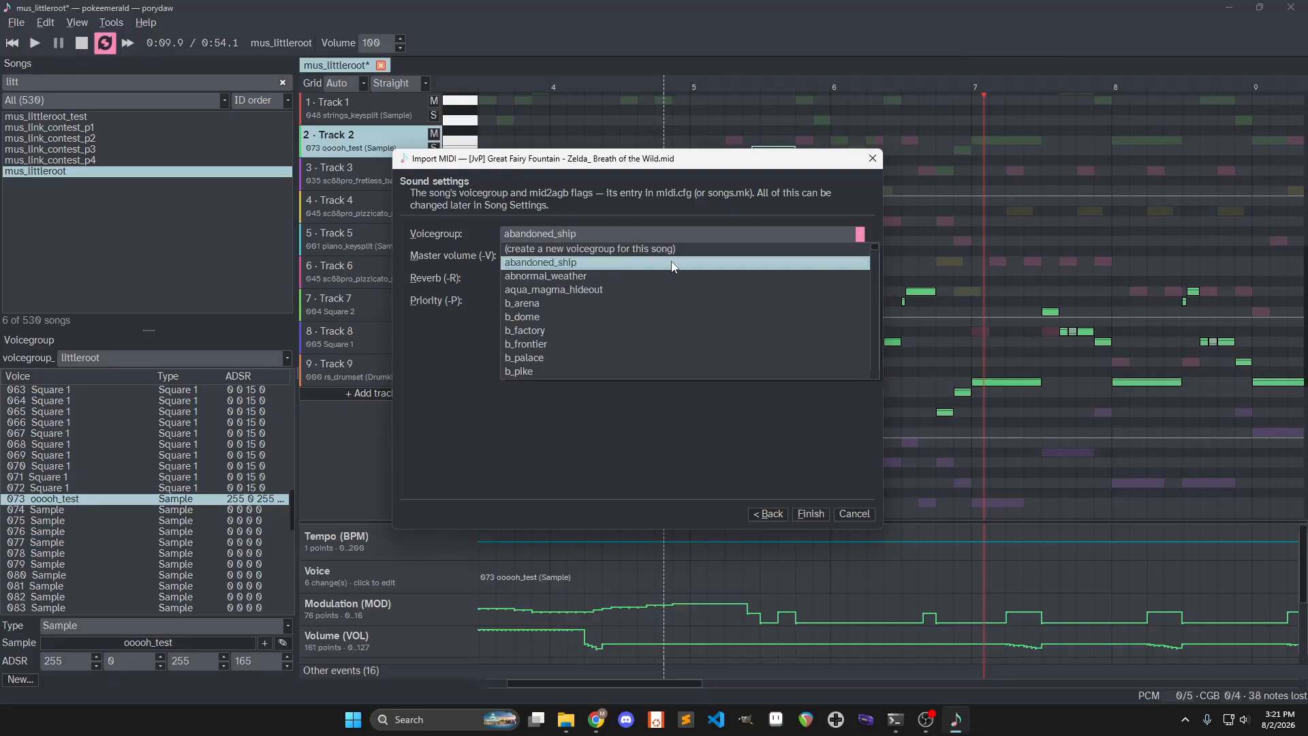
left_click(628, 265)
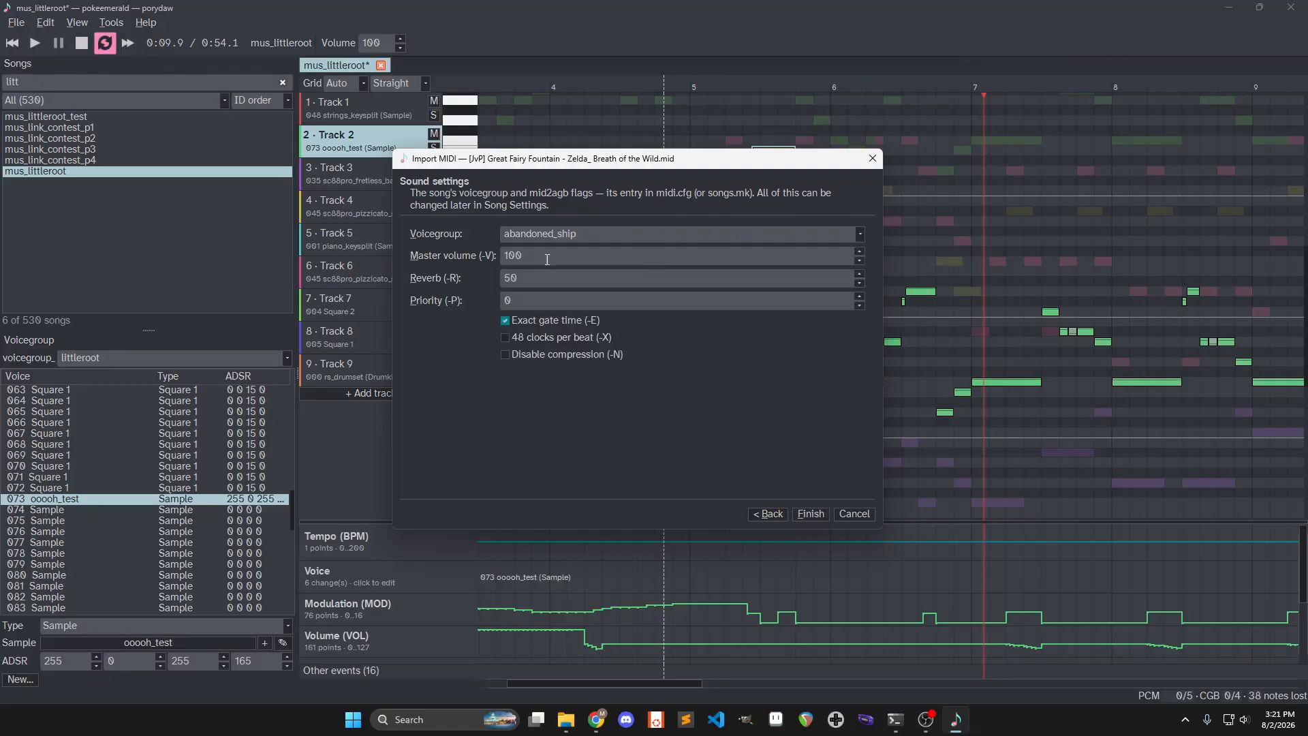
left_click(814, 513)
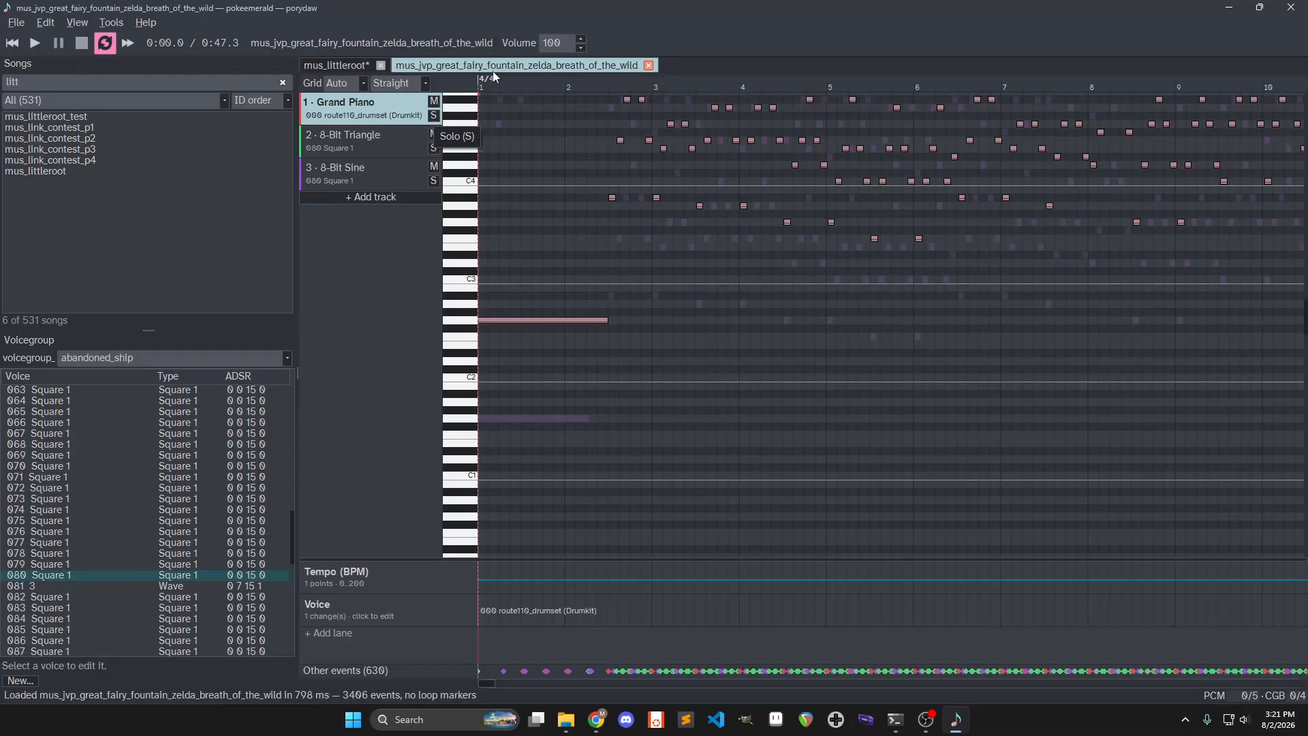
Switch to the terminal and run git status in the pokeemerald repository to find the imported MIDI among the changed files
left_click(896, 719)
type("git status")
key("Return")
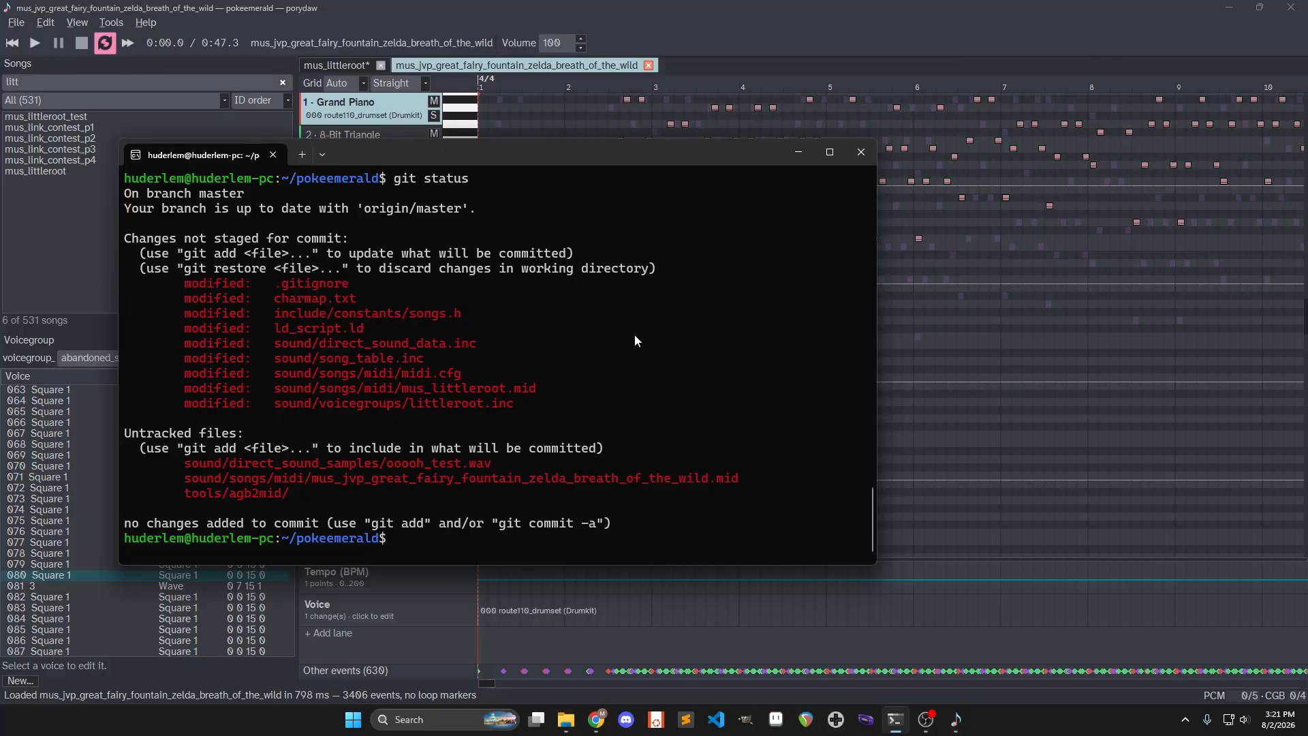
left_click_drag(203, 479, 724, 475)
Run git diff in the pokeemerald repository and page through the changes to the charmap, songs.h, linker script and song table
type("git d")
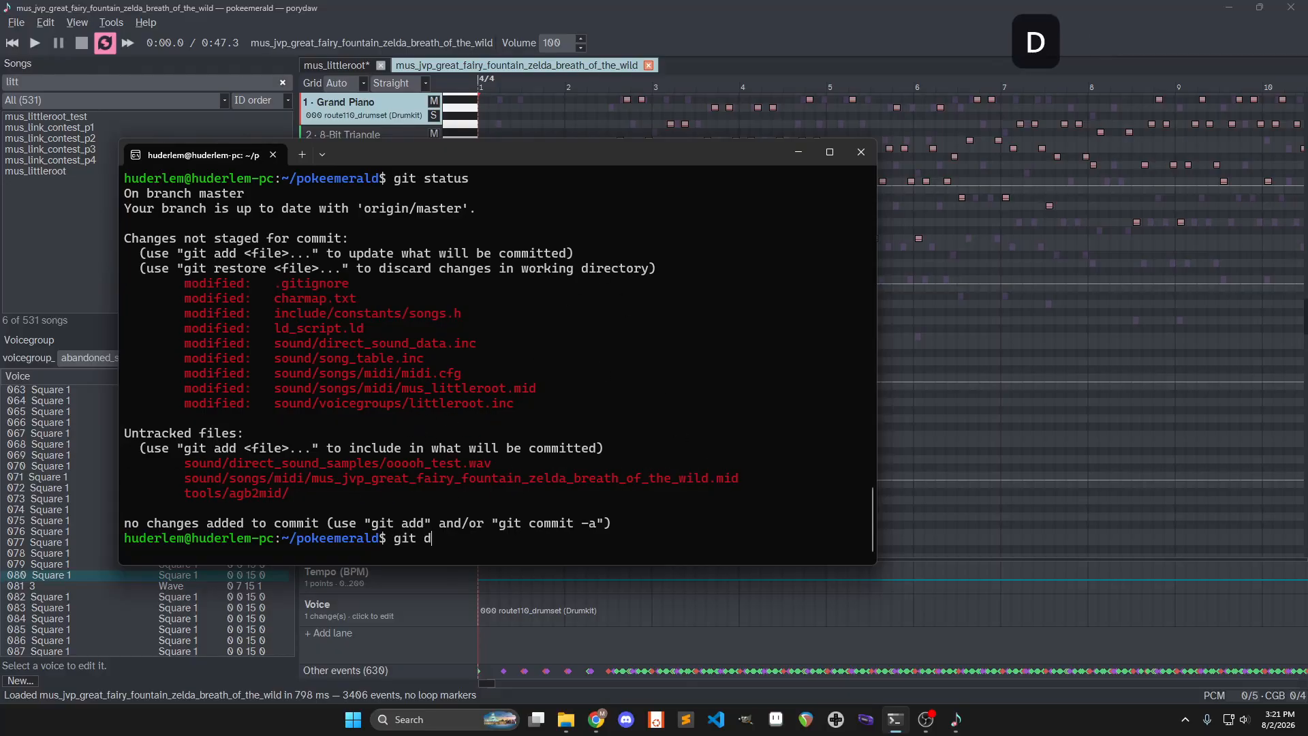
type("iff")
key("Return")
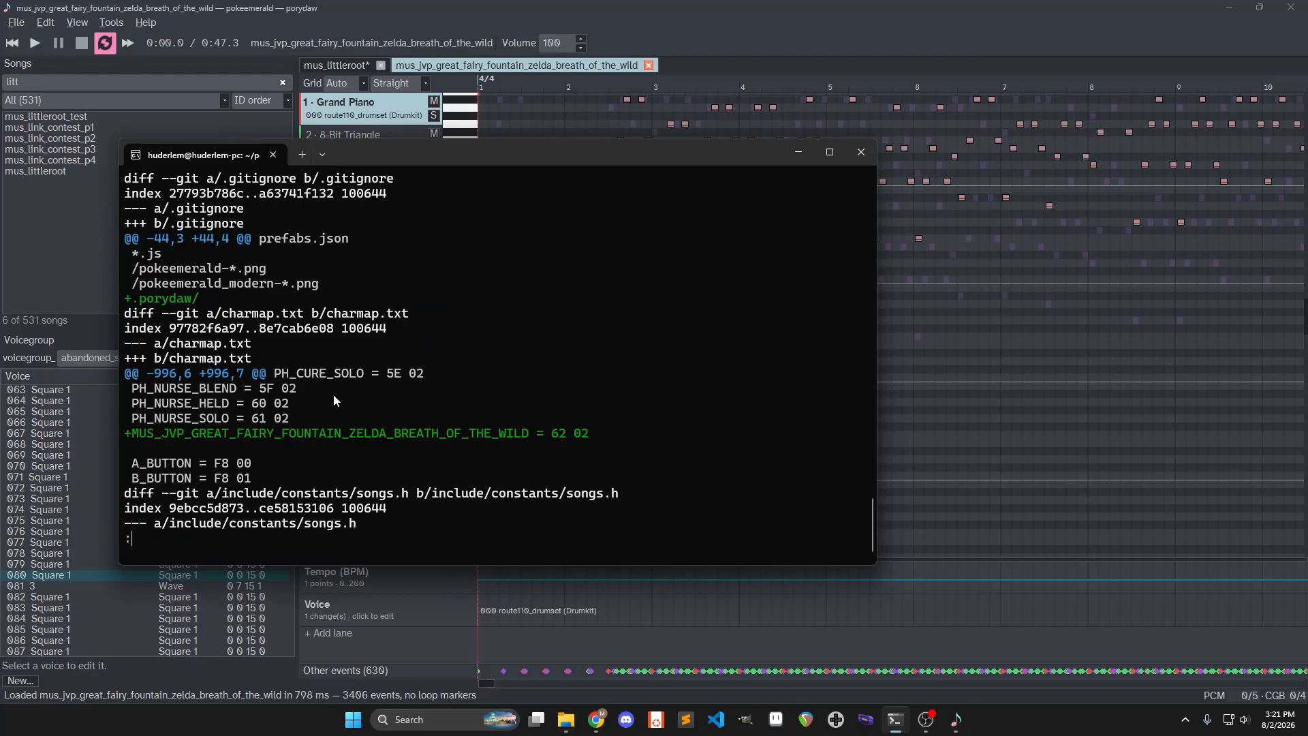
key("space")
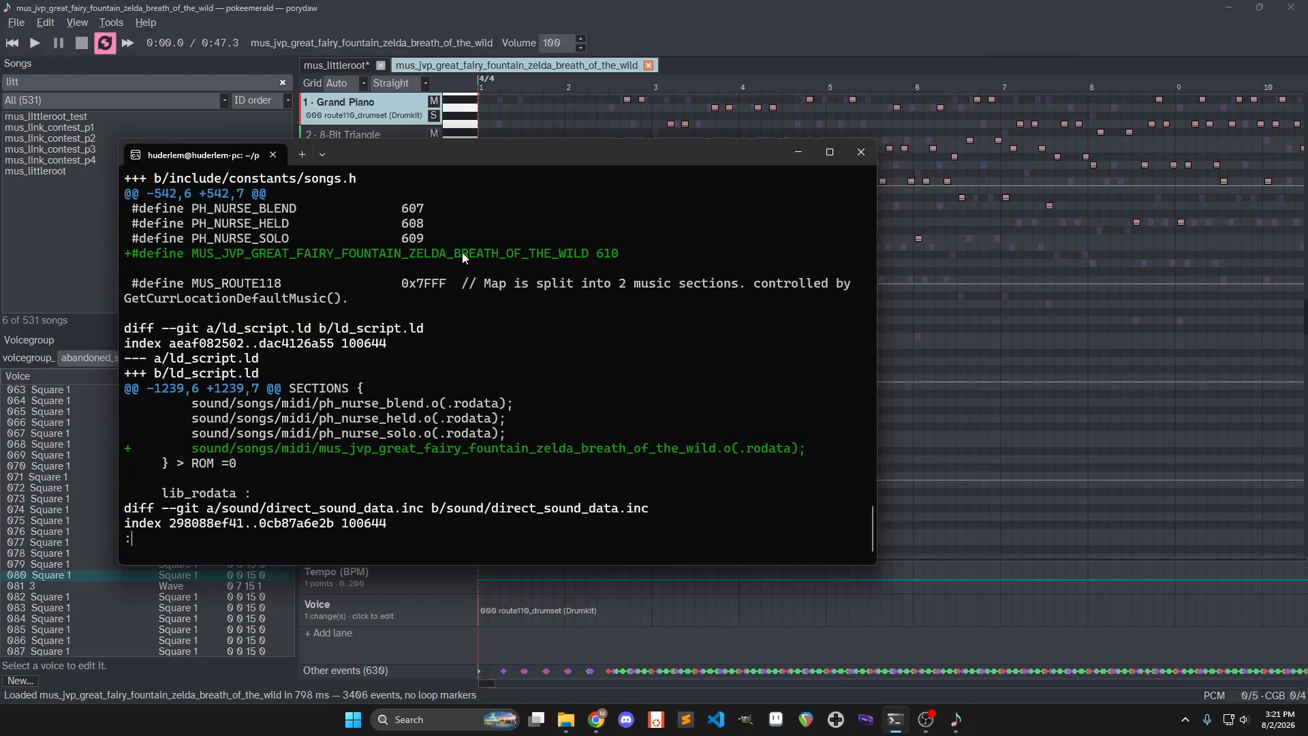
key("space")
Leave the diff, build the project with make -j8, and switch back to porydaw
type("qmake -j8")
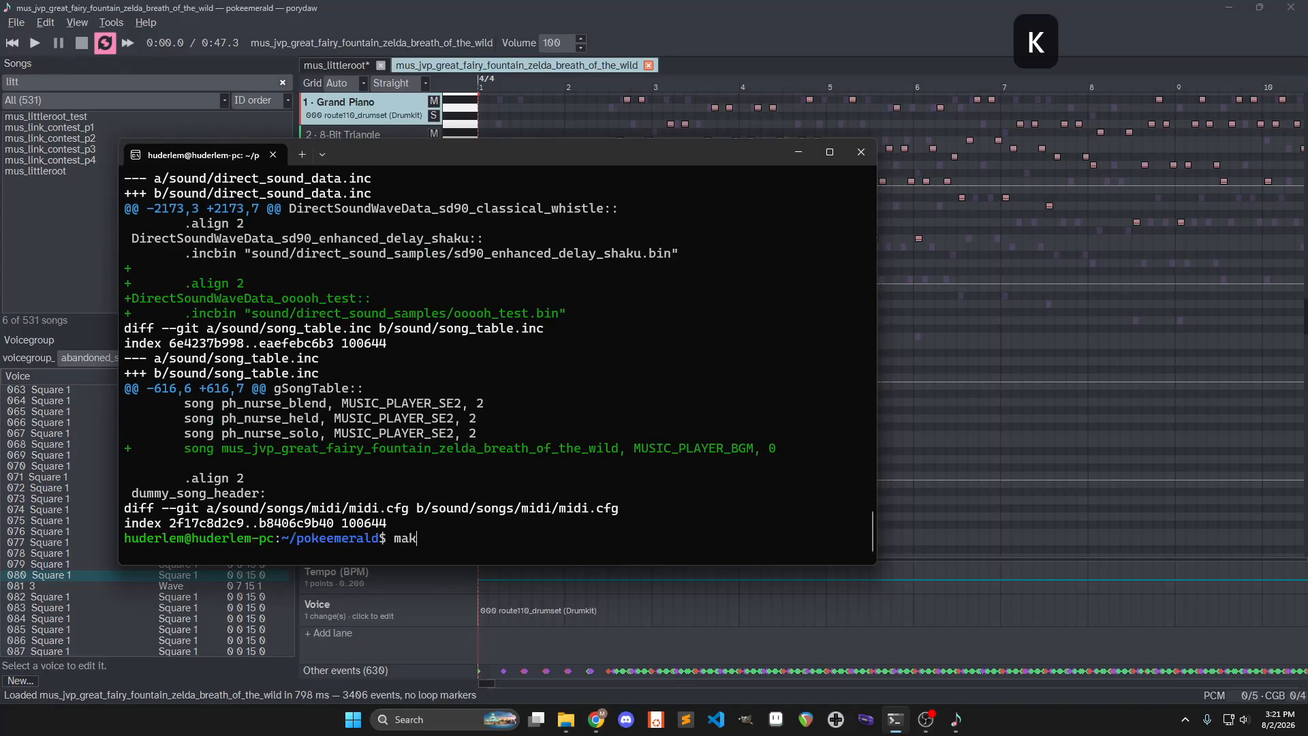
key("Return")
left_click(867, 15)
Play the imported Great Fairy Fountain song from its start with the opening bars enlarged in the piano roll
middle_click(598, 152)
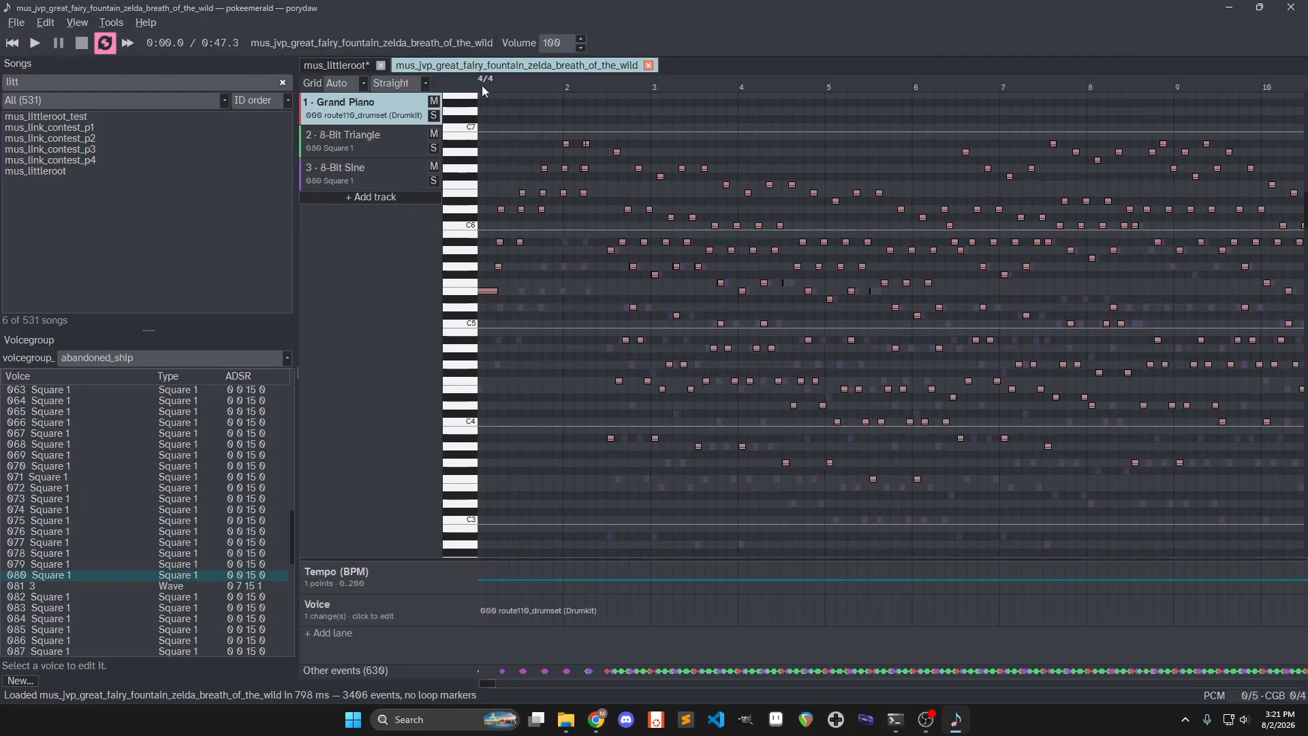
scroll(491, 152, "up", 3)
middle_click(492, 152)
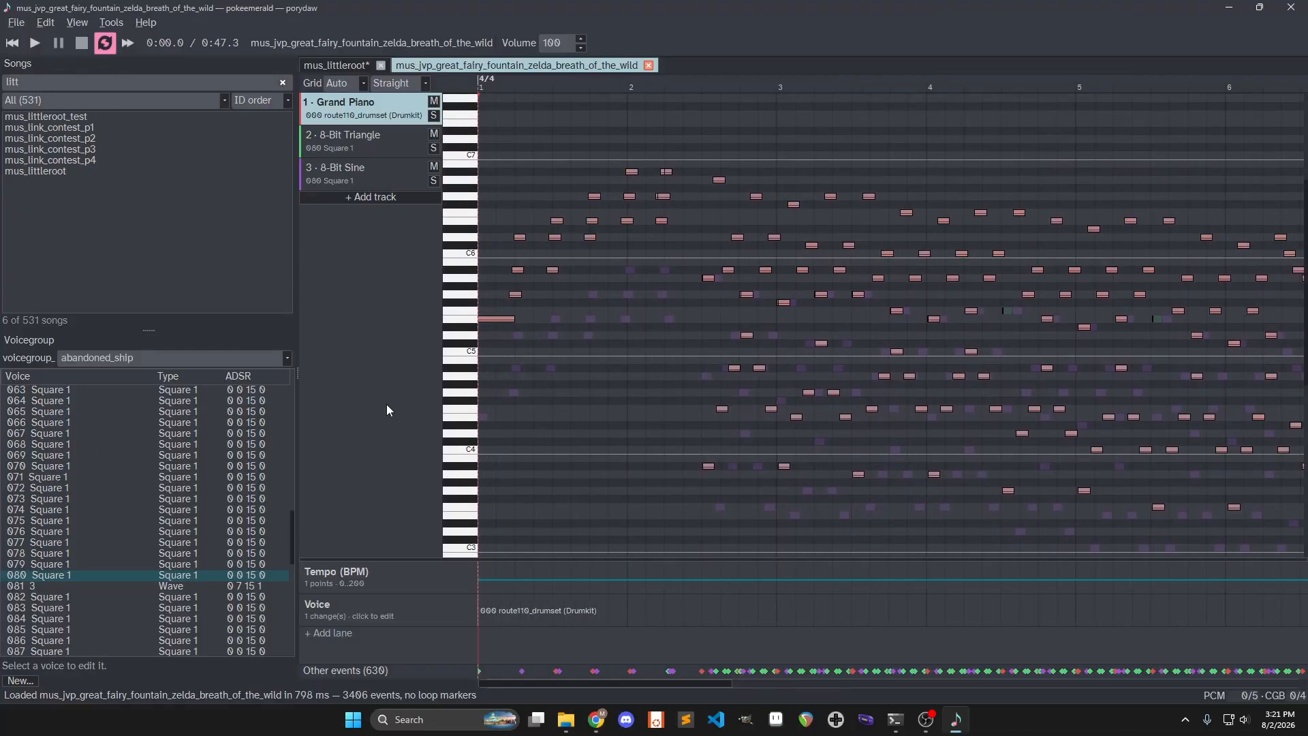
key("space")
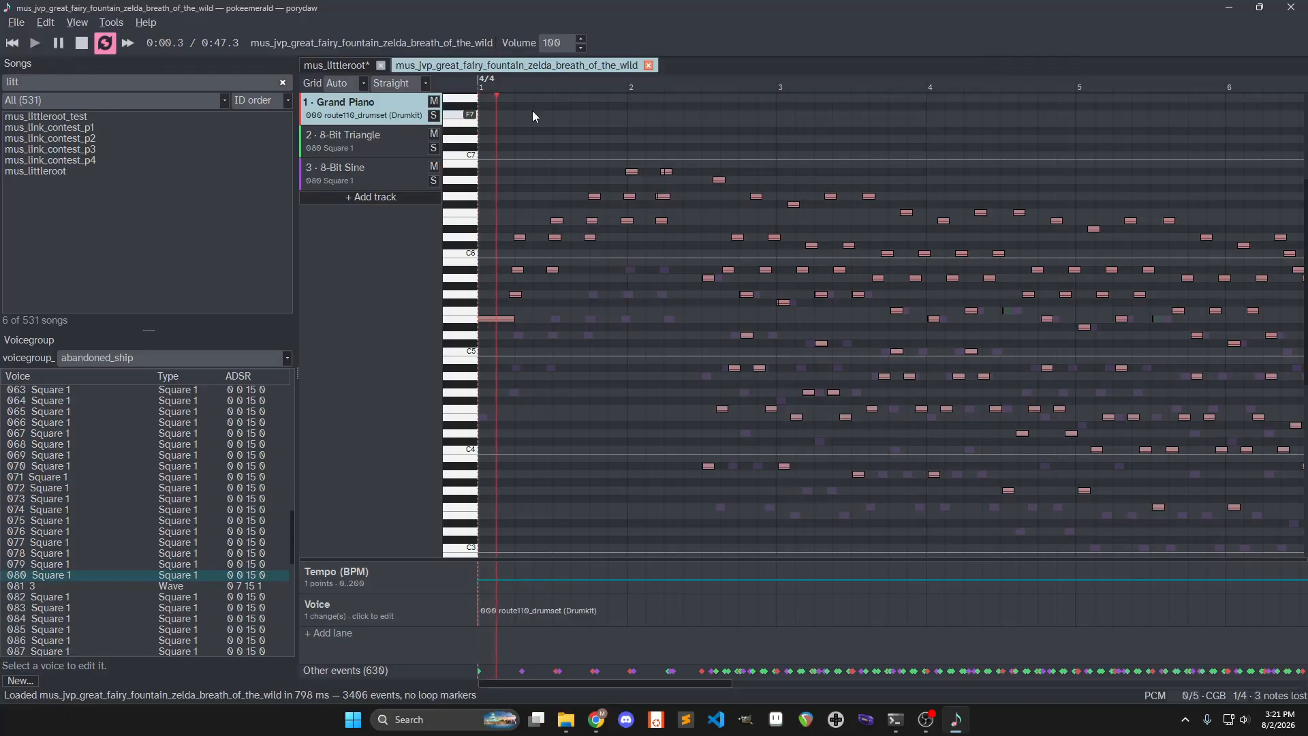
Replace the Grand Piano track's starting voice with 001 piano_keysplit (Sample)
left_click(361, 117)
left_click(79, 402)
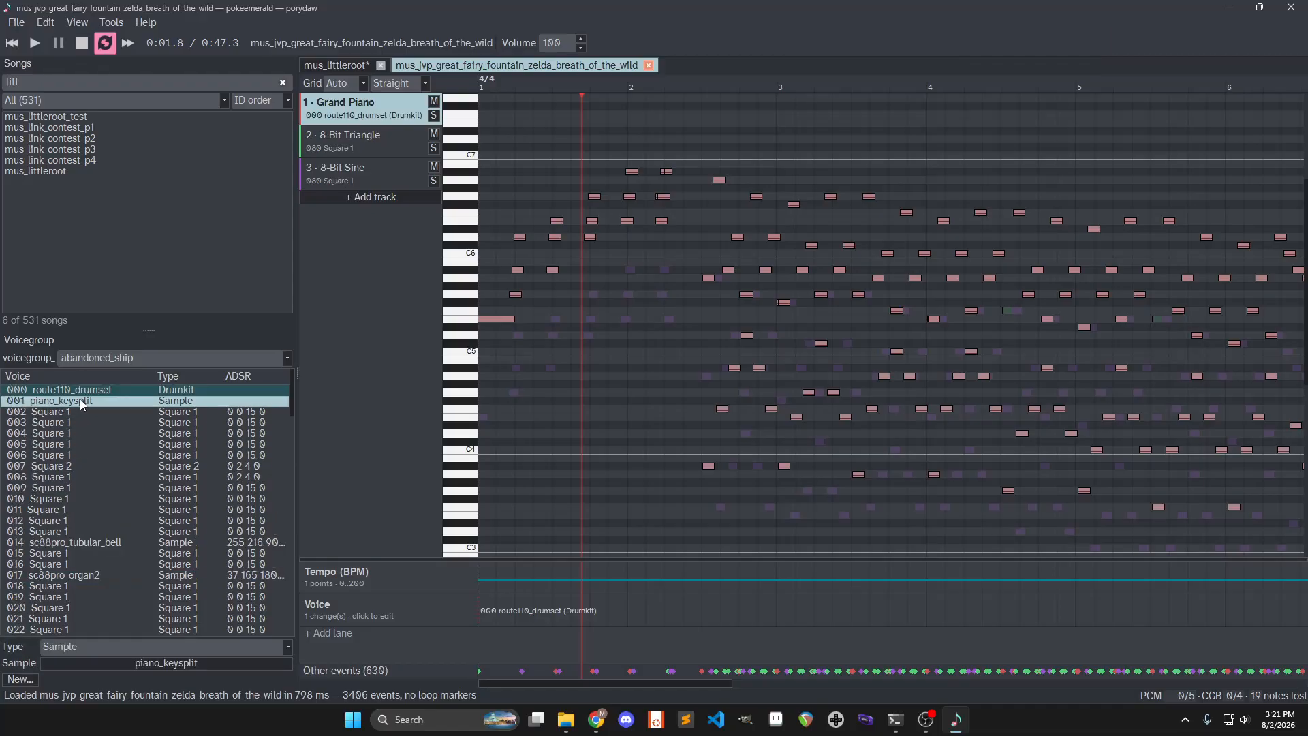
right_click(481, 614)
left_click(480, 616)
key("Down")
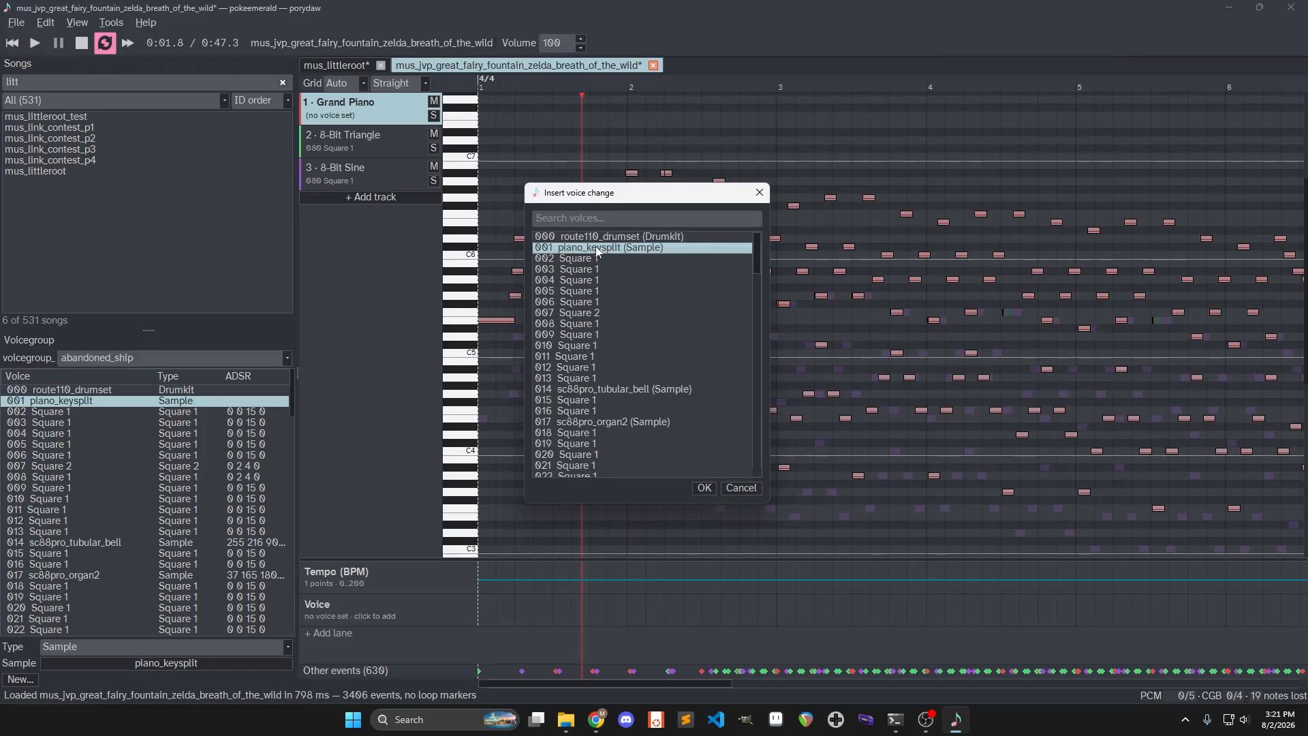
key("Return")
Insert a voice change to 001 piano_keysplit (Sample) near the start of the 8-Bit Triangle track
left_click(359, 137)
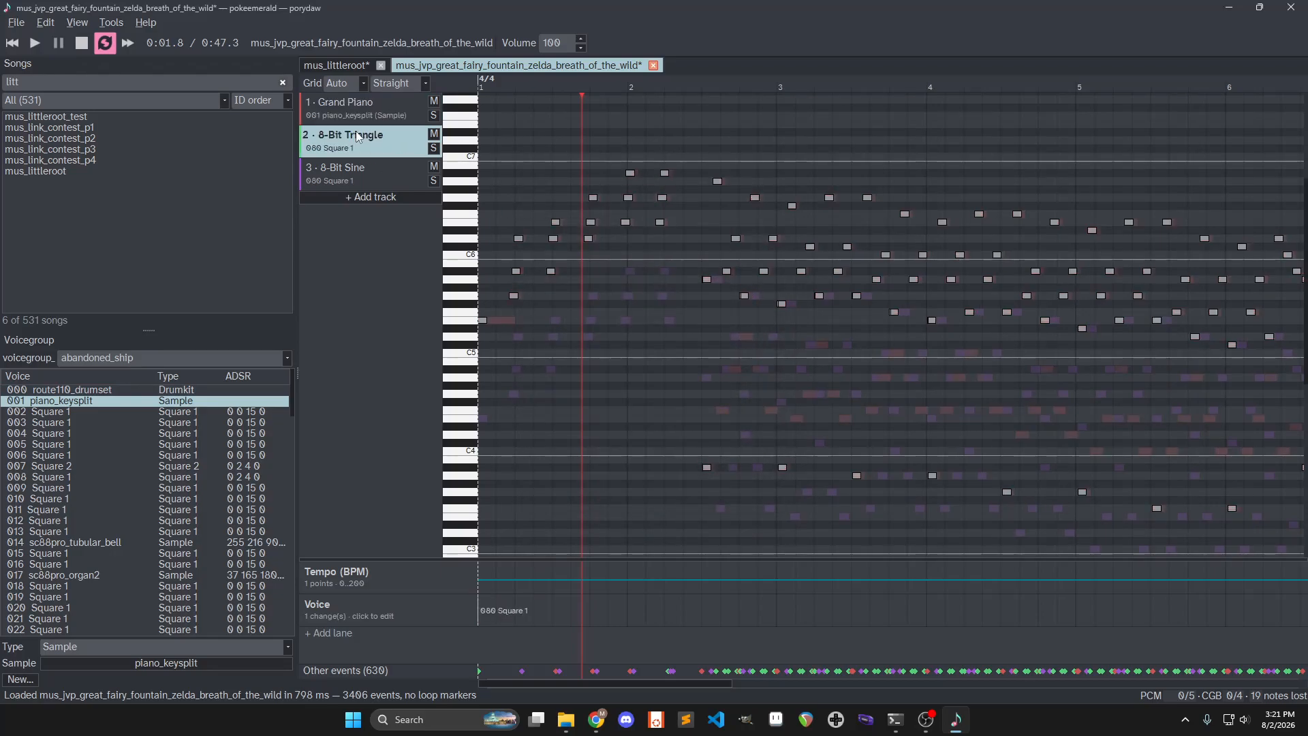
left_click(492, 613)
scroll(591, 249, "up", 20)
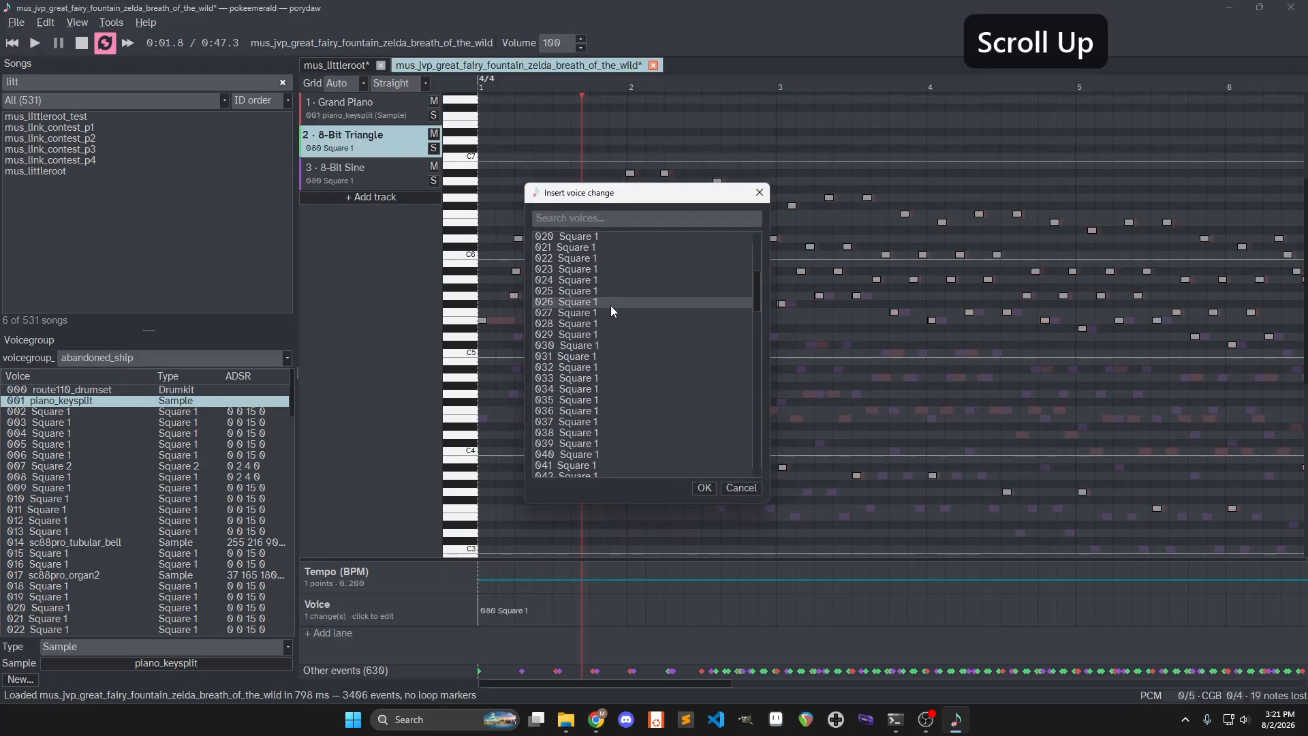
left_click(590, 247)
key("Escape")
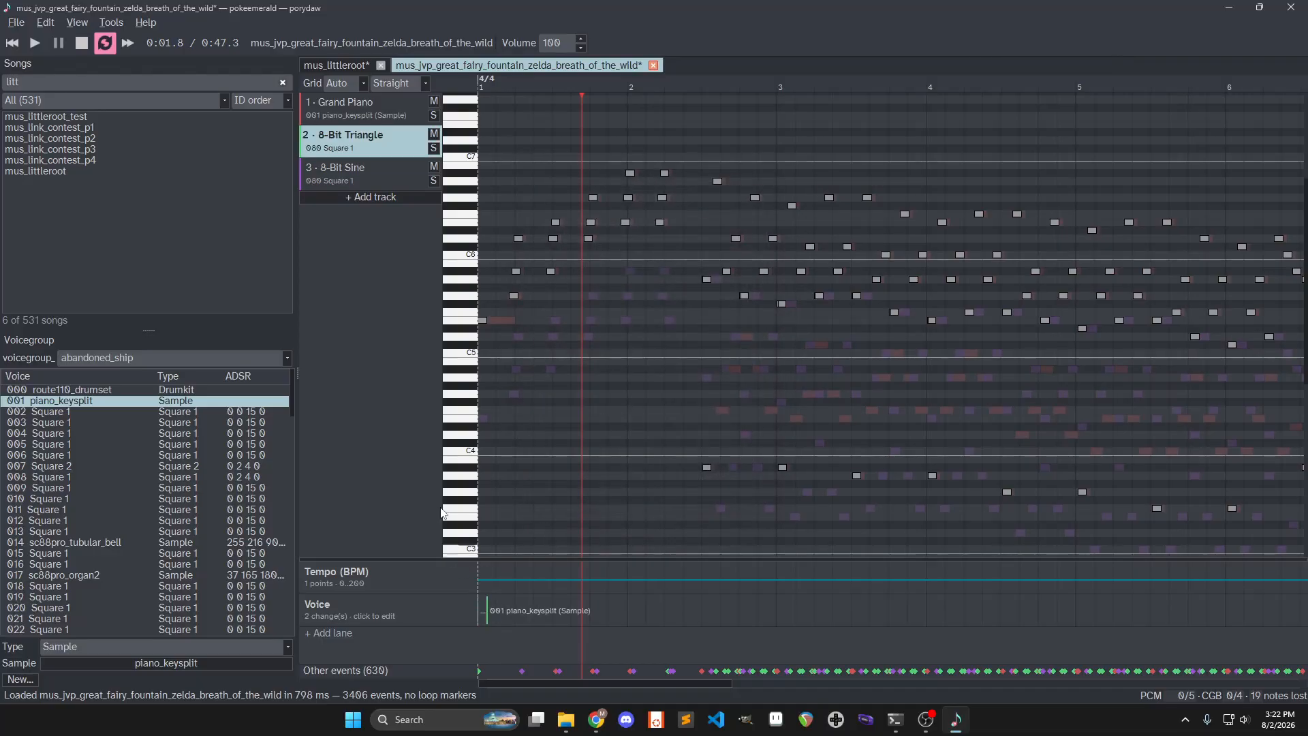
Insert a voice change to 001 piano_keysplit (Sample) near the start of the 8-Bit Sine track
left_click(366, 176)
left_click(486, 613)
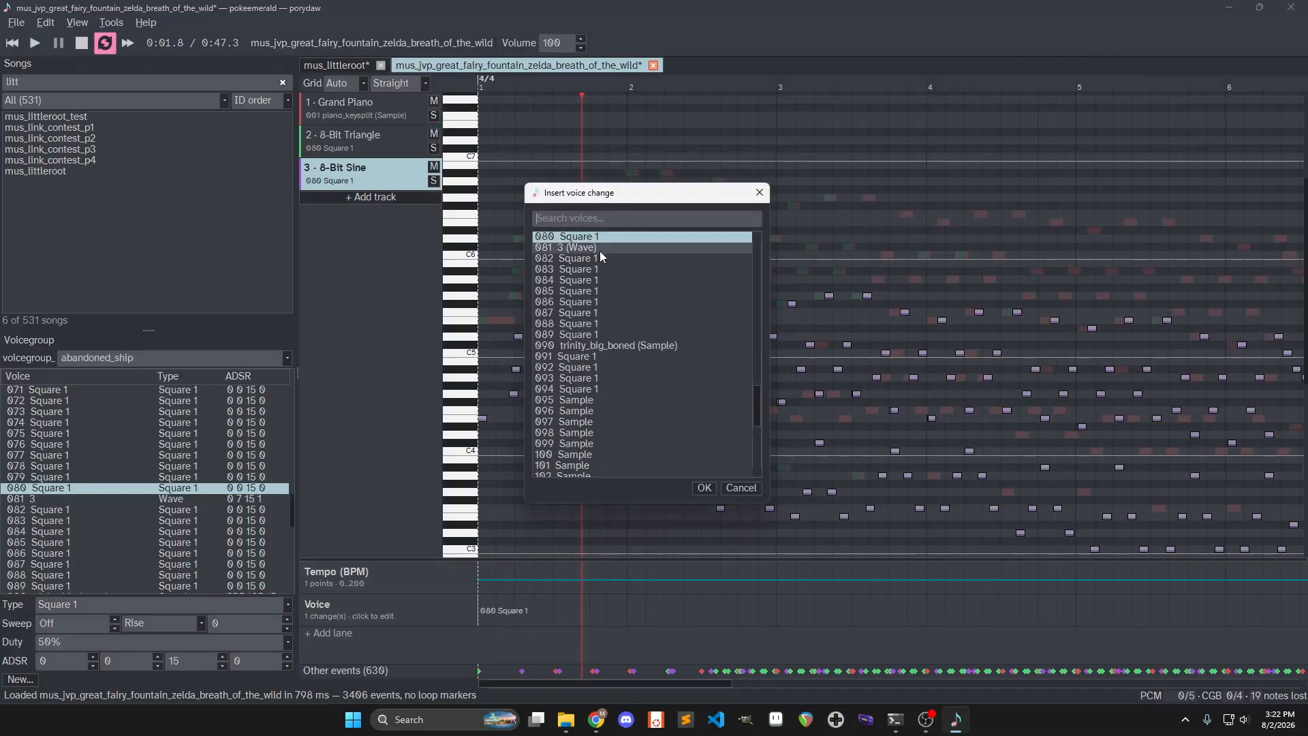
scroll(592, 255, "up", 20)
double_click(586, 248)
Play the song to hear the new piano voices on its tracks, stopping after a few bars
key("space")
scroll(733, 284, "down", 3)
middle_click(693, 306)
left_click_drag(651, 225, 648, 270)
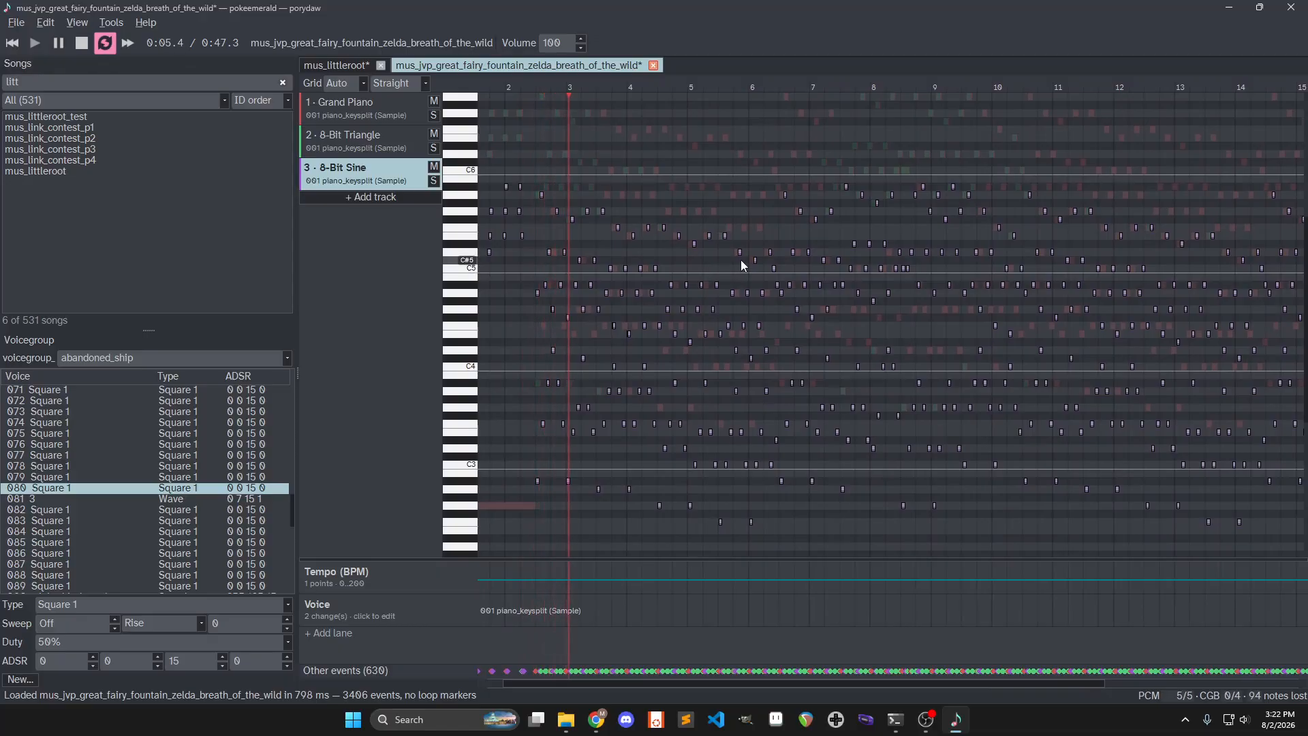
key("space")
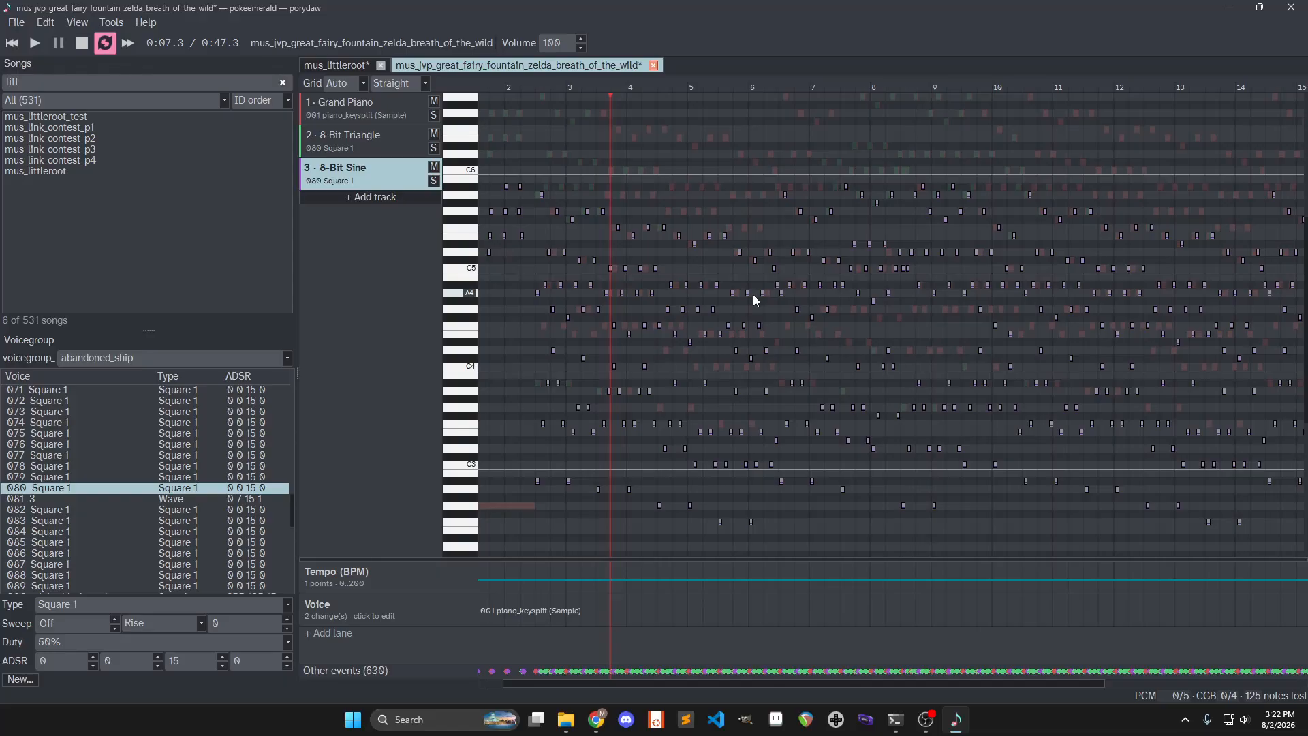
Replay the song's opening briefly and examine the 8-Bit Sine track's notes up close
left_click(761, 8)
mouse_move(522, 671)
scroll(688, 250, "up", 5)
middle_click(682, 259)
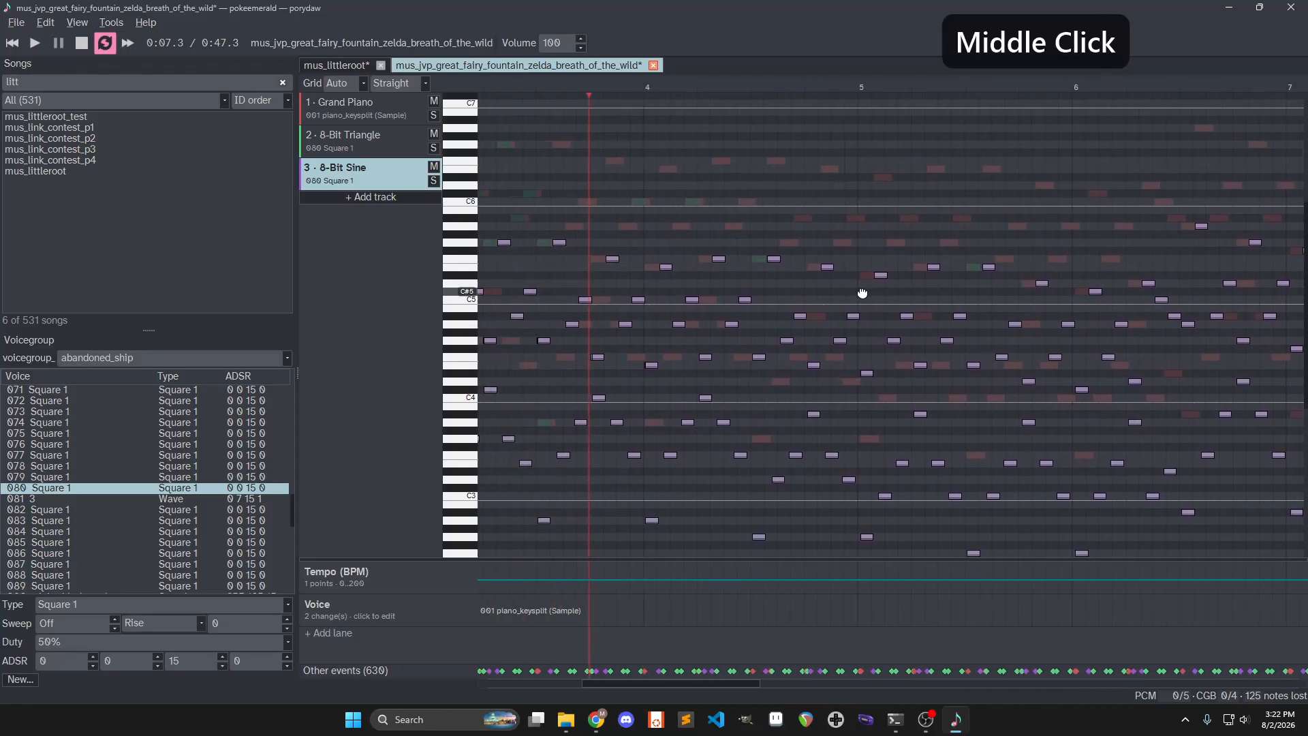
key("space")
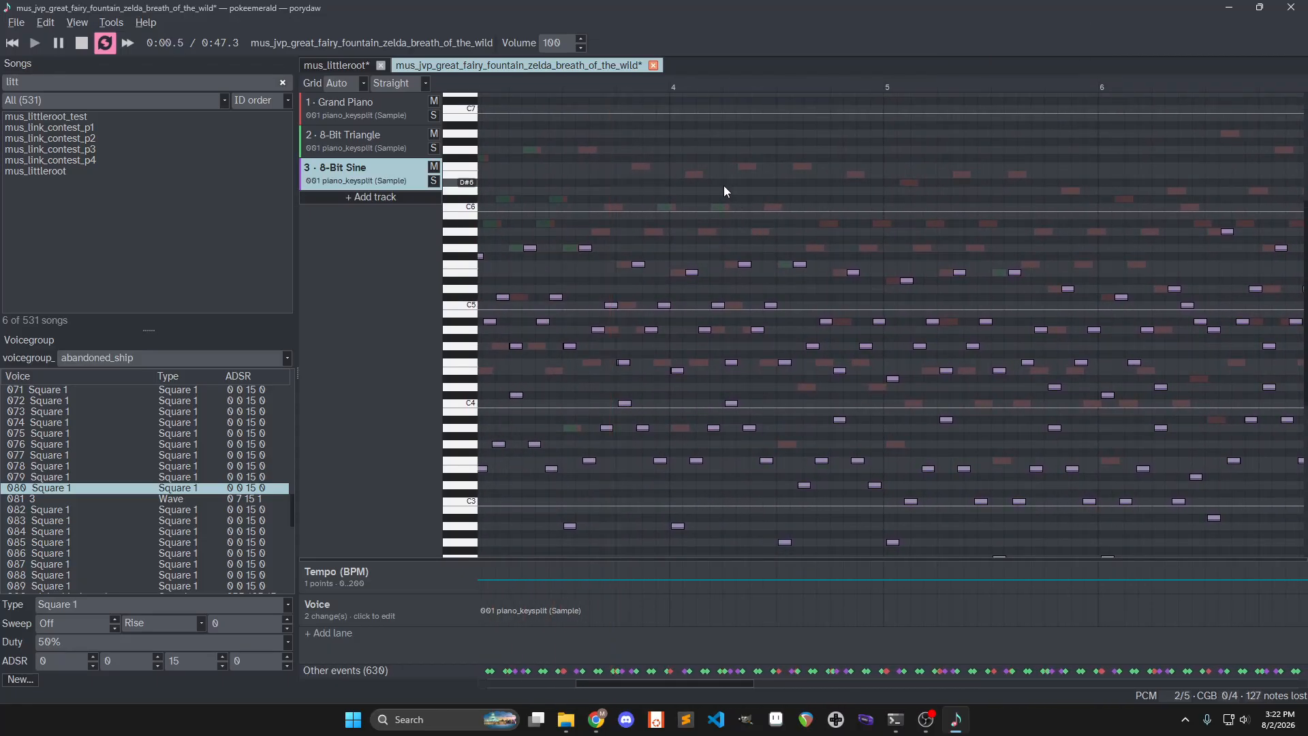
scroll(644, 188, "down", 5)
scroll(644, 198, "up", 5)
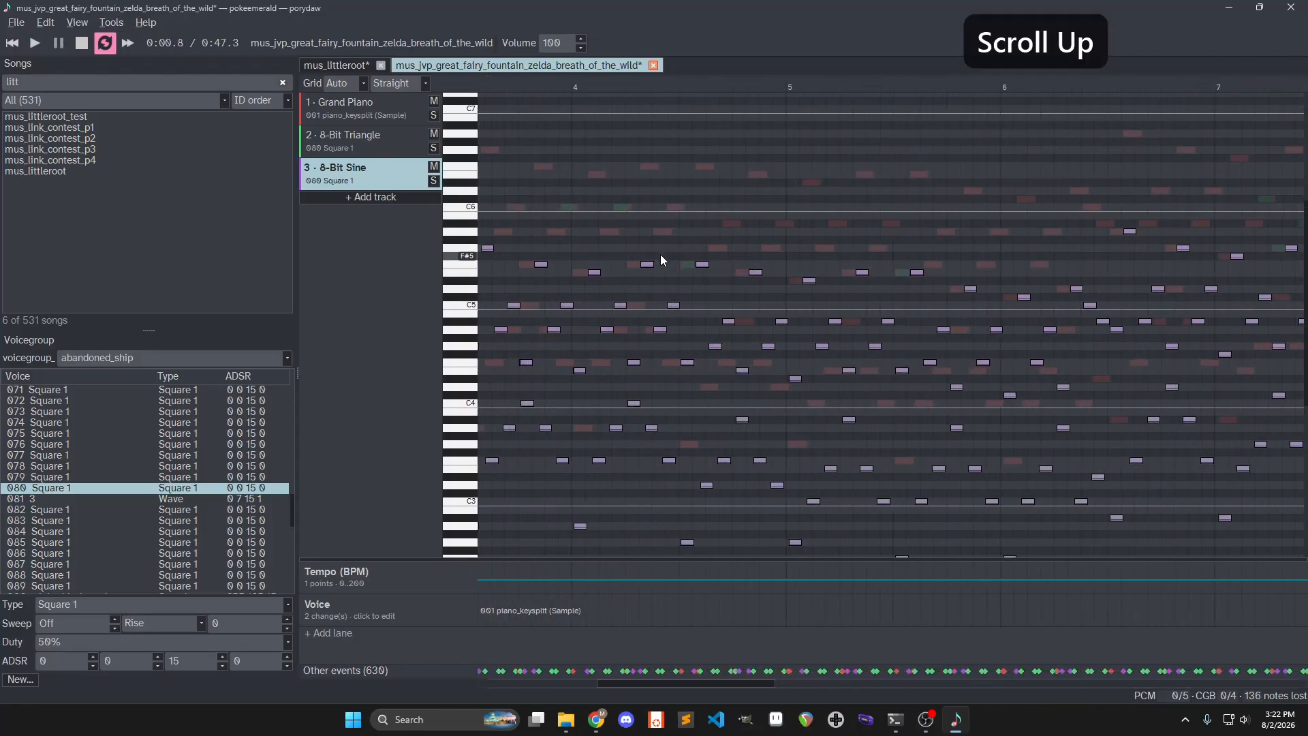
Show the Polyphony Debugger and reset its recorded overflow data
left_click(76, 23)
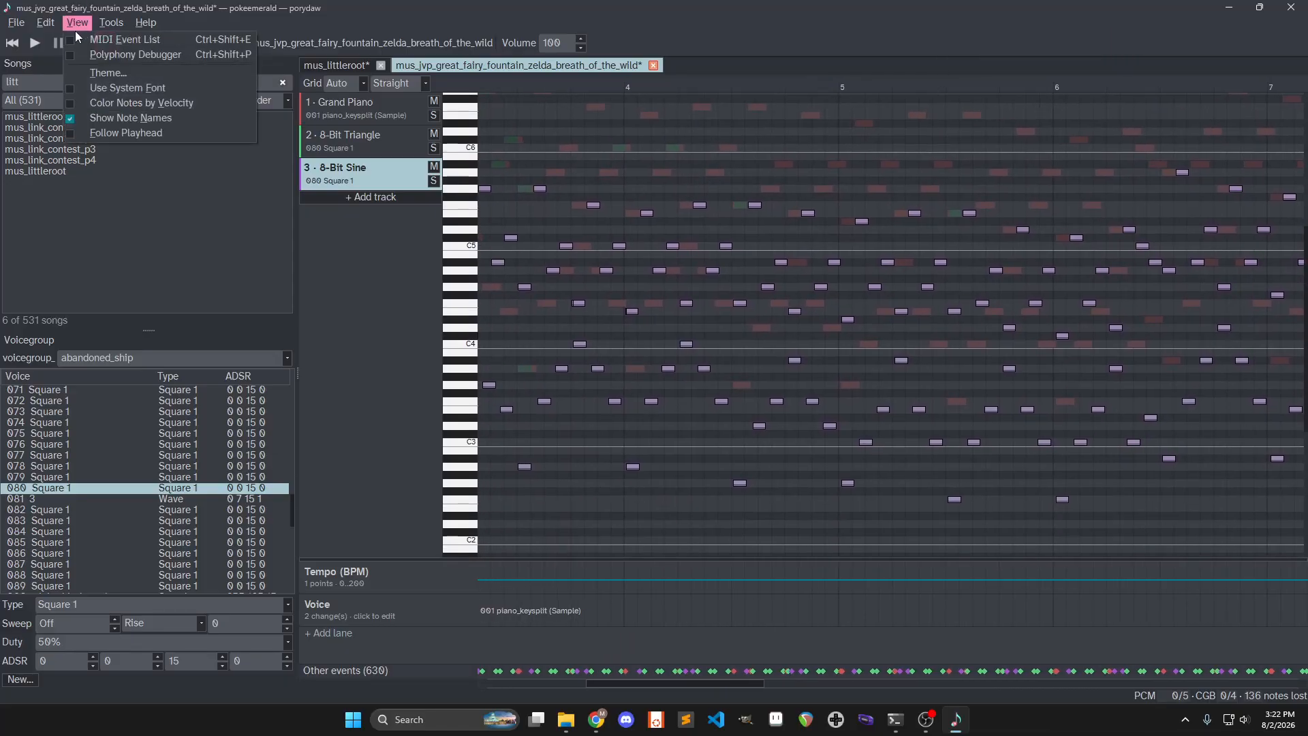
left_click(109, 54)
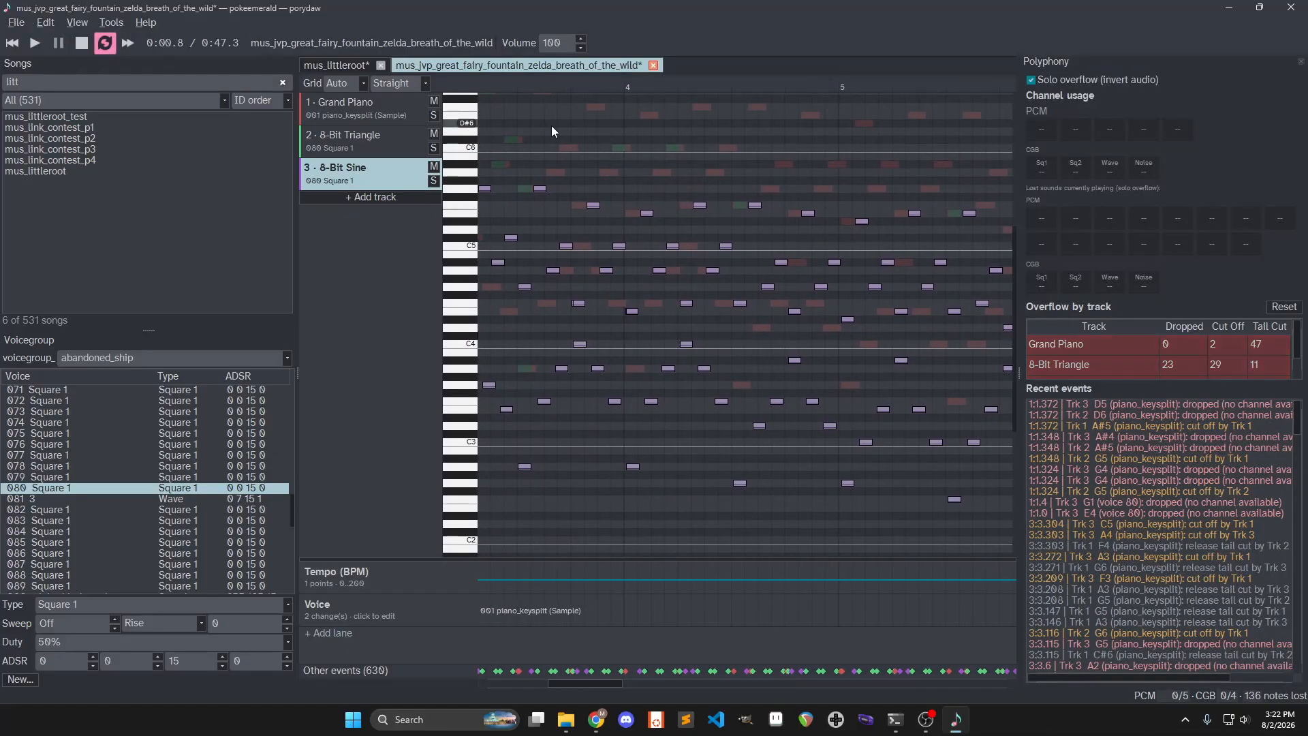
scroll(565, 163, "down", 3)
left_click(1284, 307)
scroll(631, 194, "down", 2)
left_click_drag(667, 230, 761, 321)
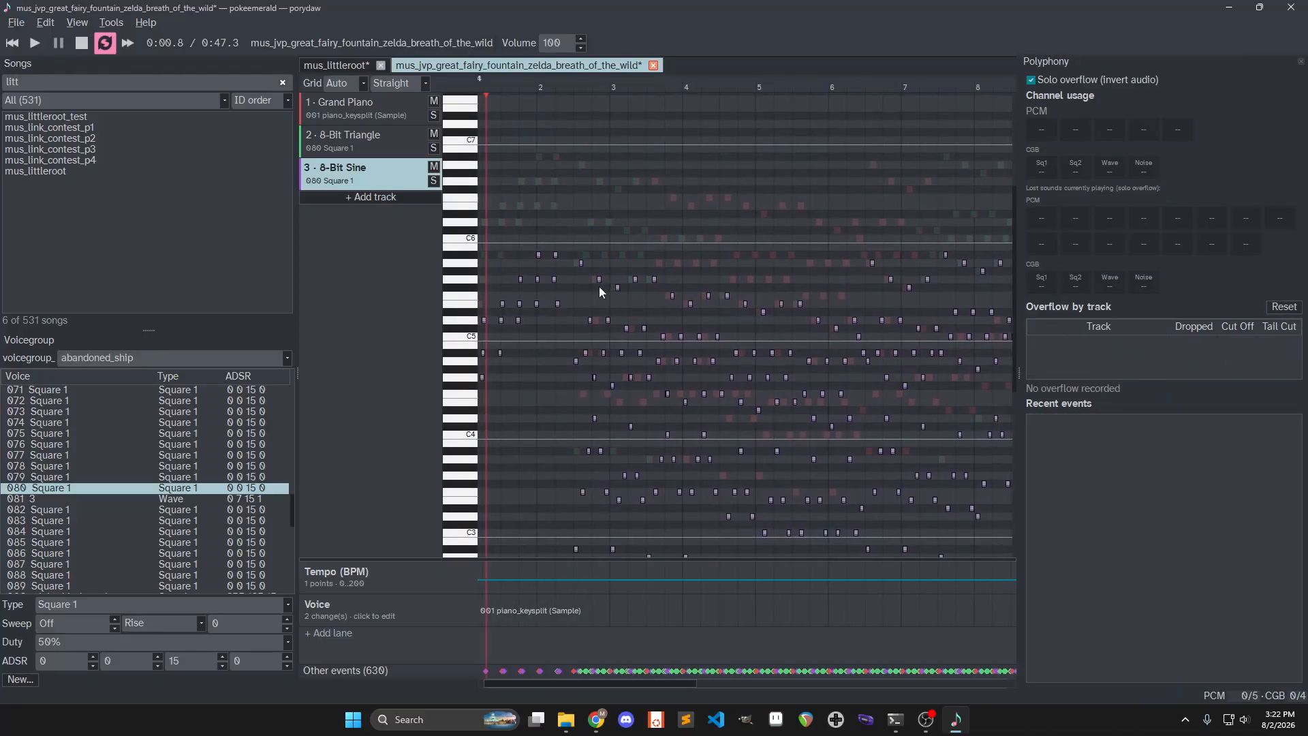
Turn off Solo overflow in the Polyphony Debugger and play the song to record its overflow events
scroll(683, 235, "up", 3)
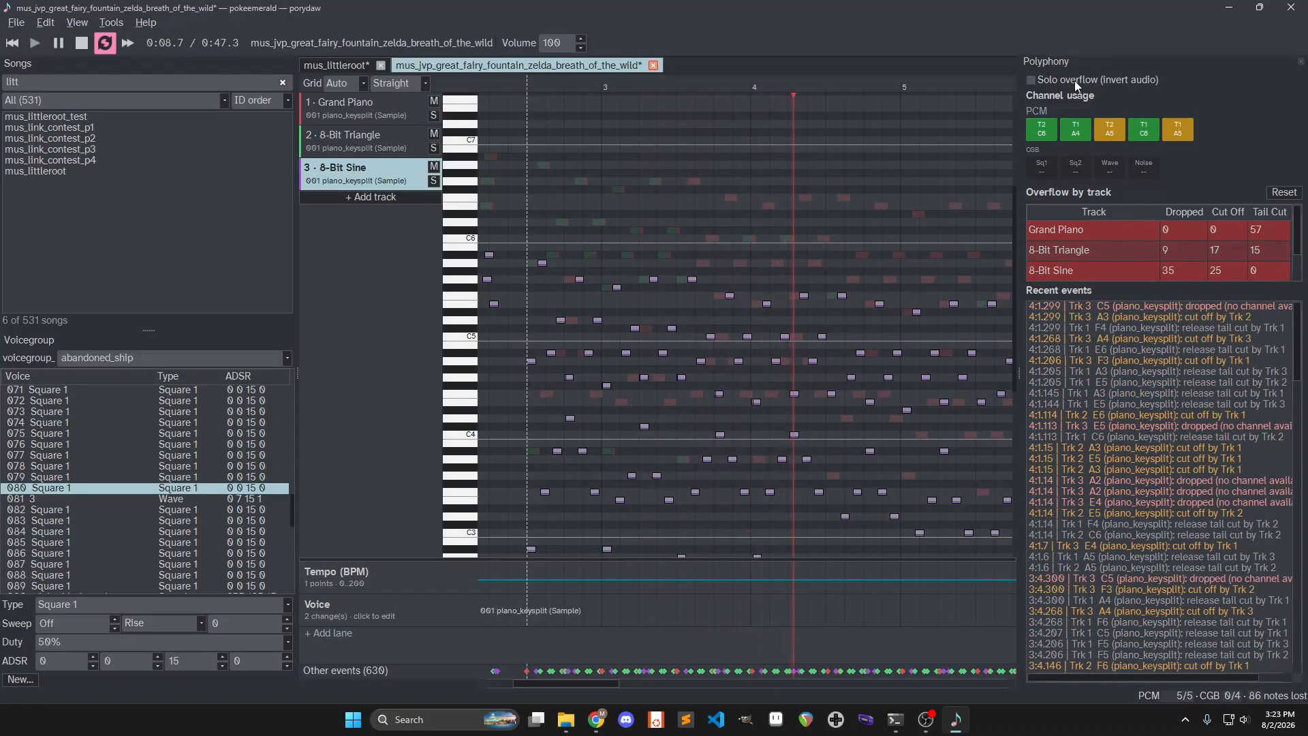
left_click(1075, 84)
key("space")
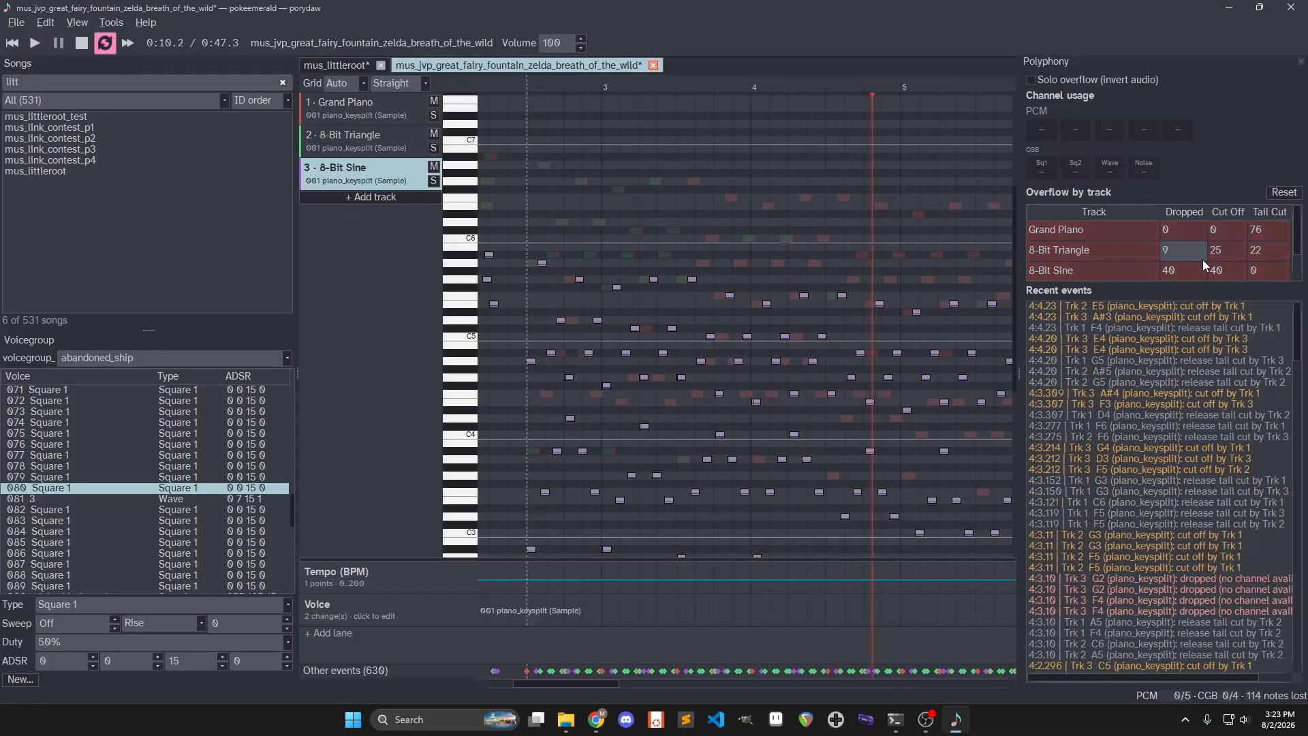
Look over the notes around bar 3 and save the imported song
scroll(1200, 235, "up", 1)
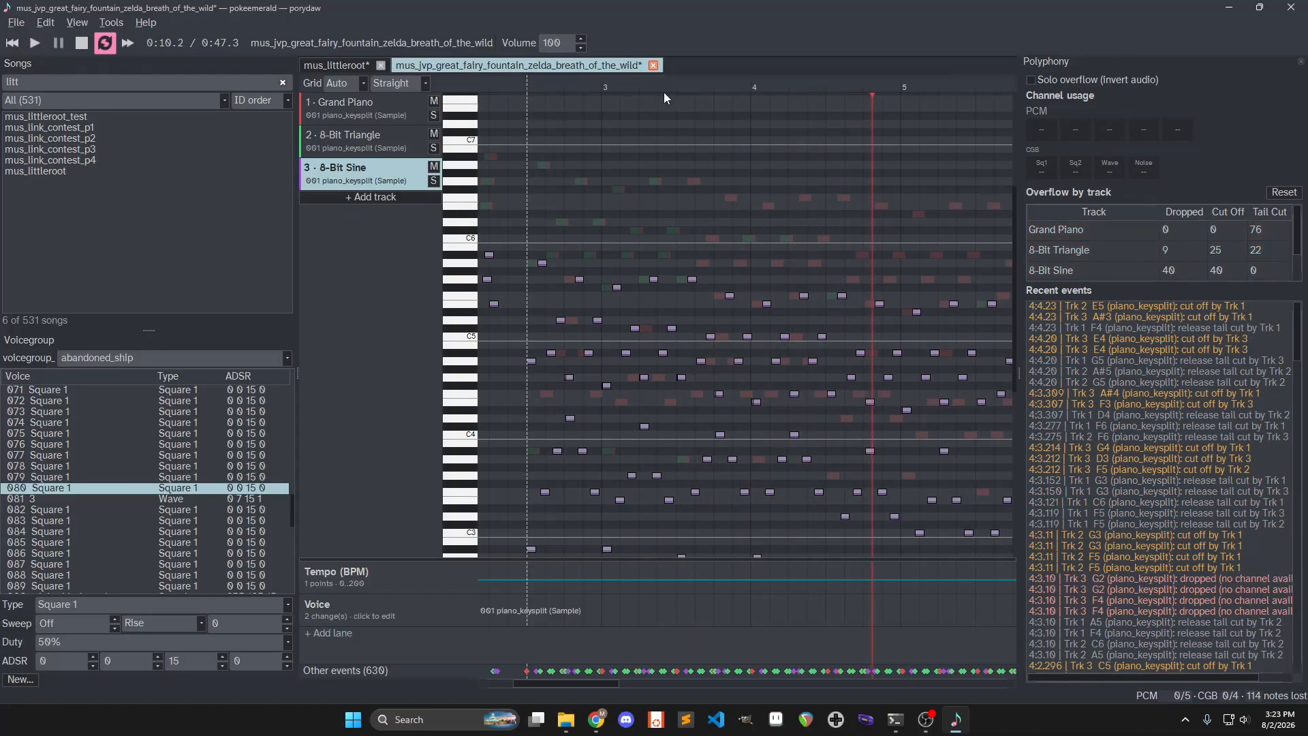
middle_click(714, 224)
scroll(661, 295, "up", 2)
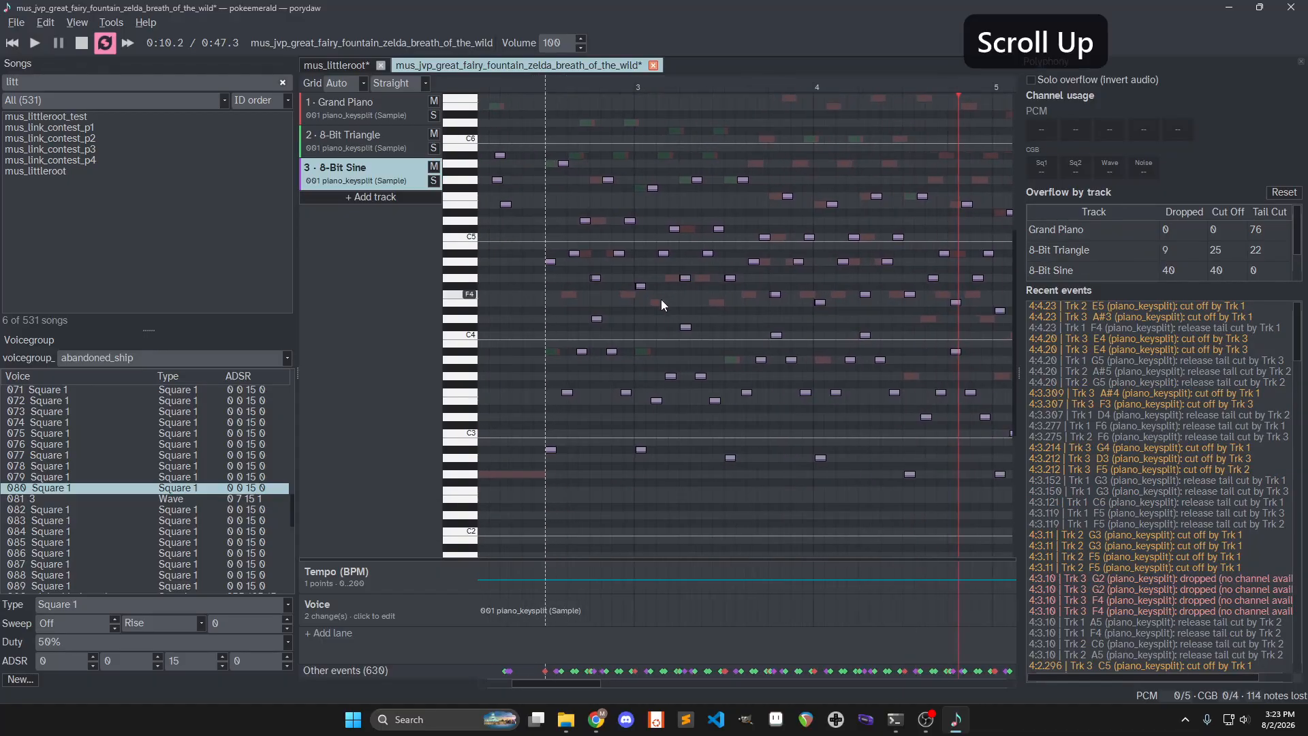
scroll(688, 305, "down", 2, "ctrl")
scroll(675, 305, "up", 2)
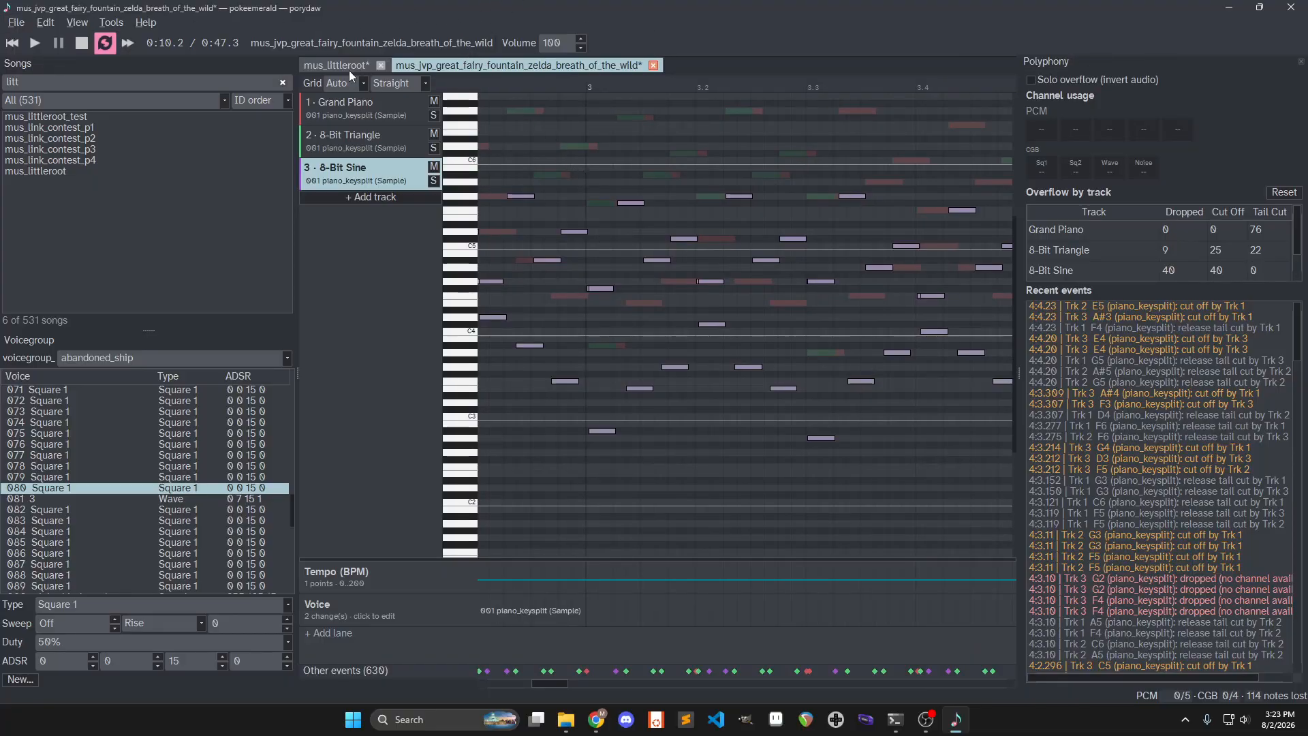
key("ctrl+s")
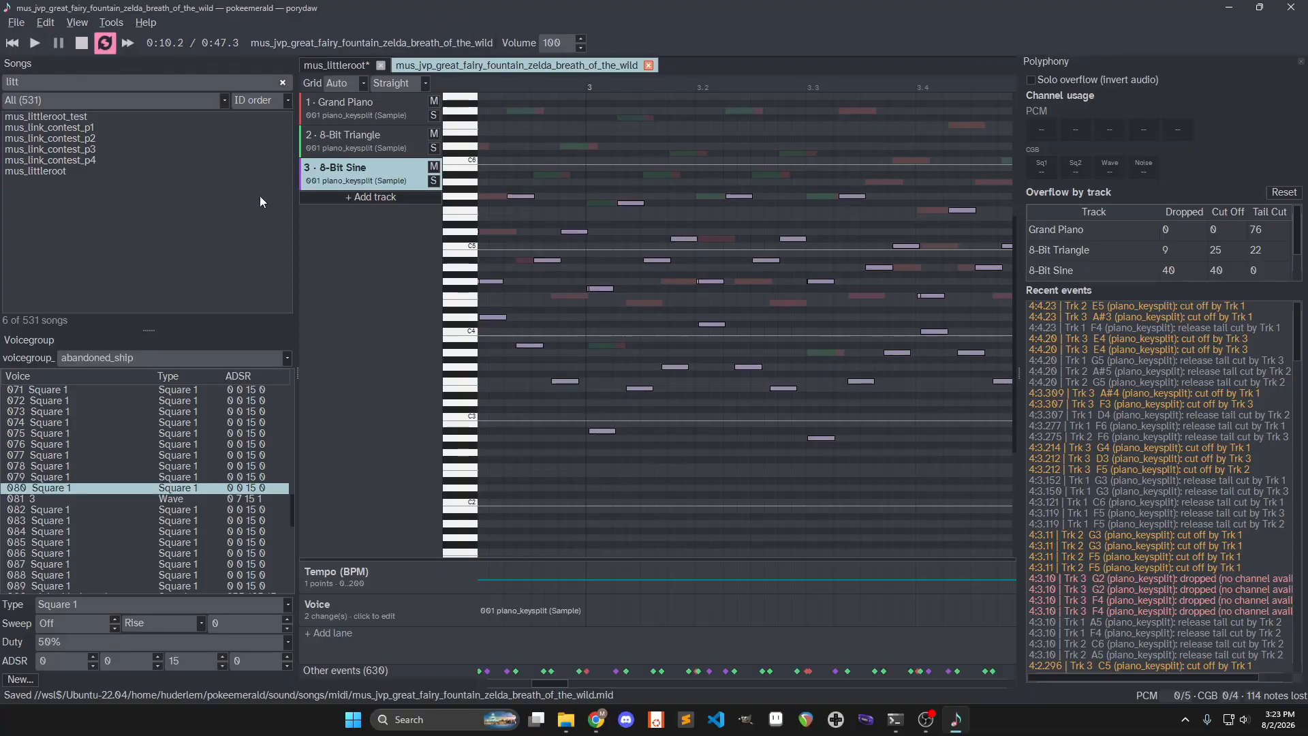
Open the pokeemerald folder in a maximized Visual Studio Code window and open songs.h
right_click(715, 722)
left_click(681, 397)
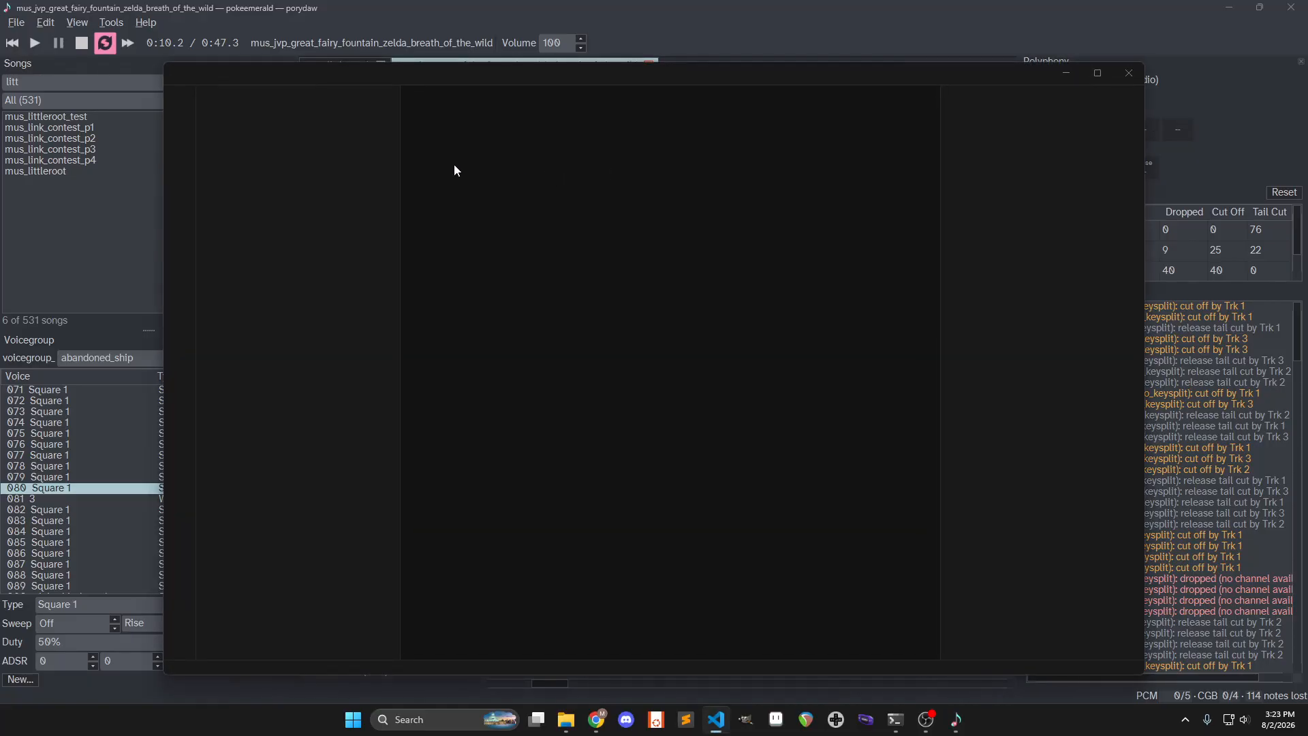
left_click(1096, 73)
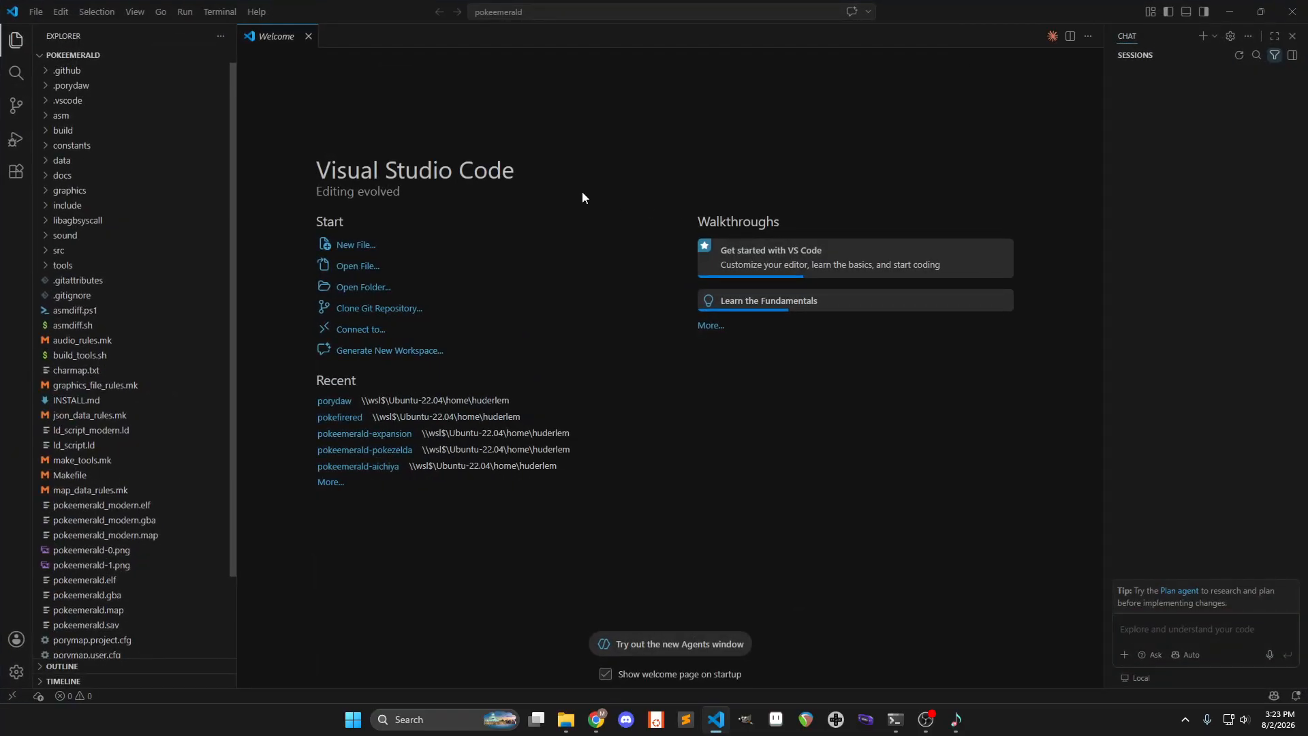
key("ctrl+p")
type("songs.h")
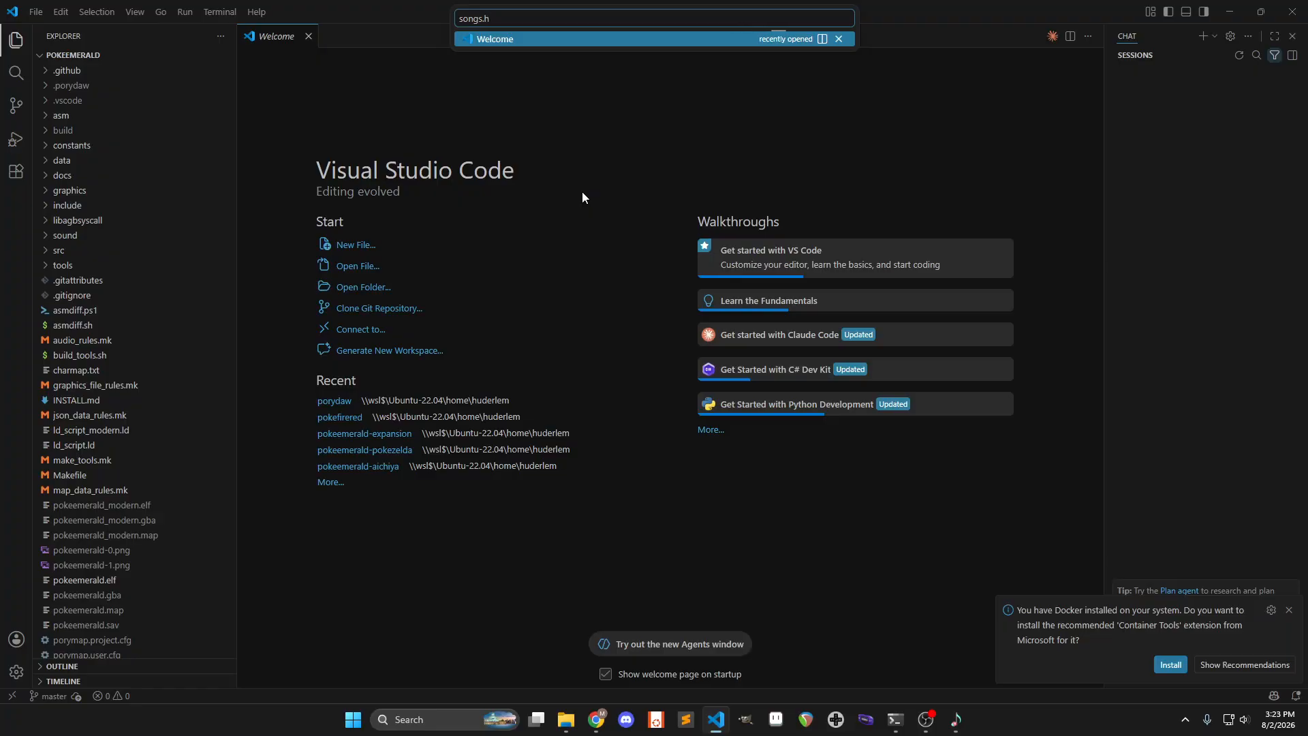
key("Return")
Find "fairy" in songs.h and copy the constant MUS_JVP_GREAT_FAIRY_FOUNTAIN_ZELDA_BREATH_OF_THE_WILD
key("ctrl+f")
type("fai")
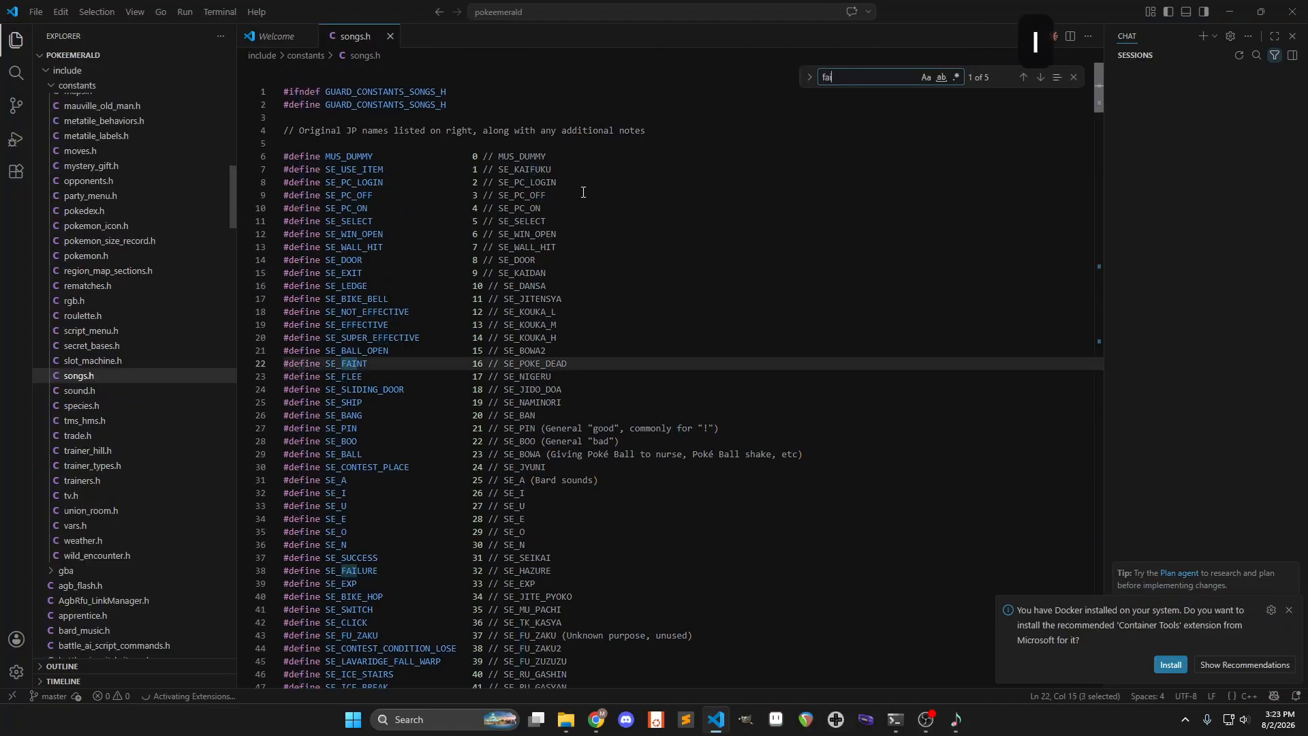
type("ry")
key("Escape")
double_click(544, 380)
key("ctrl+c")
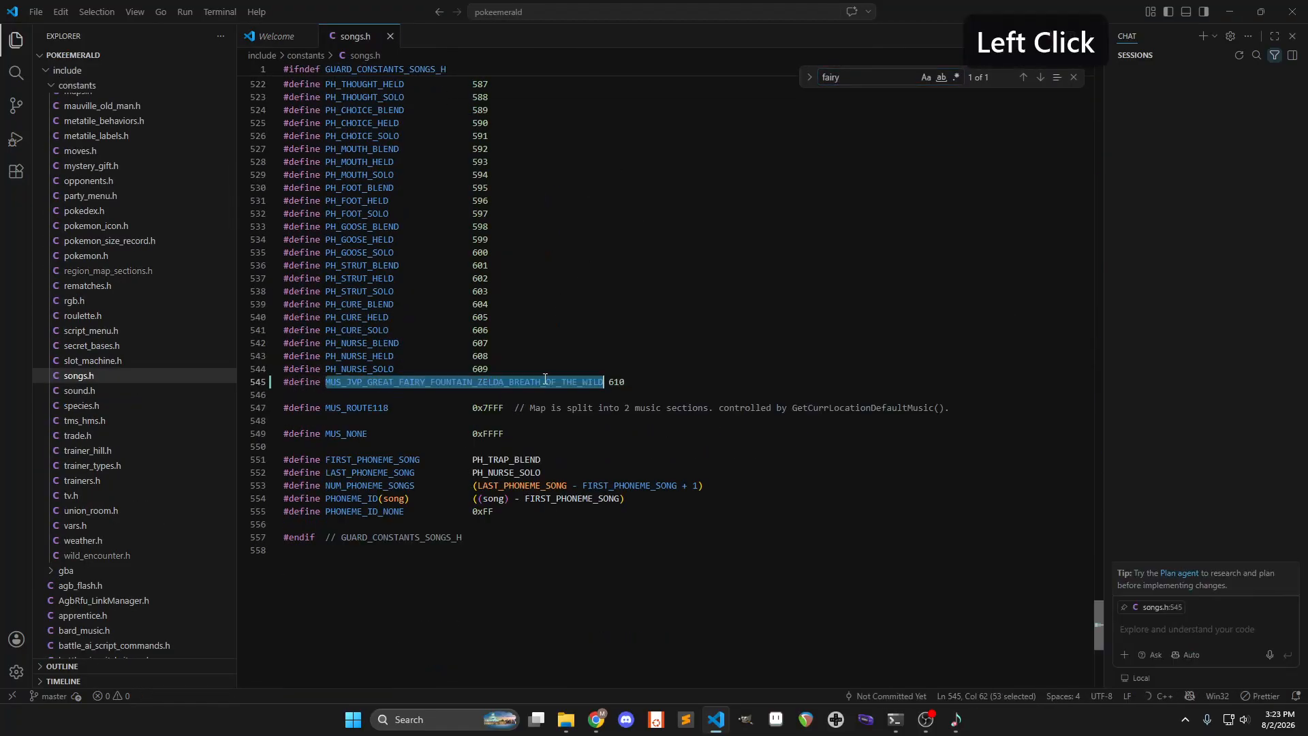
Open the map.json file of LittlerootTown by searching for "littleroot/map"
key("ctrl+p")
type("litt")
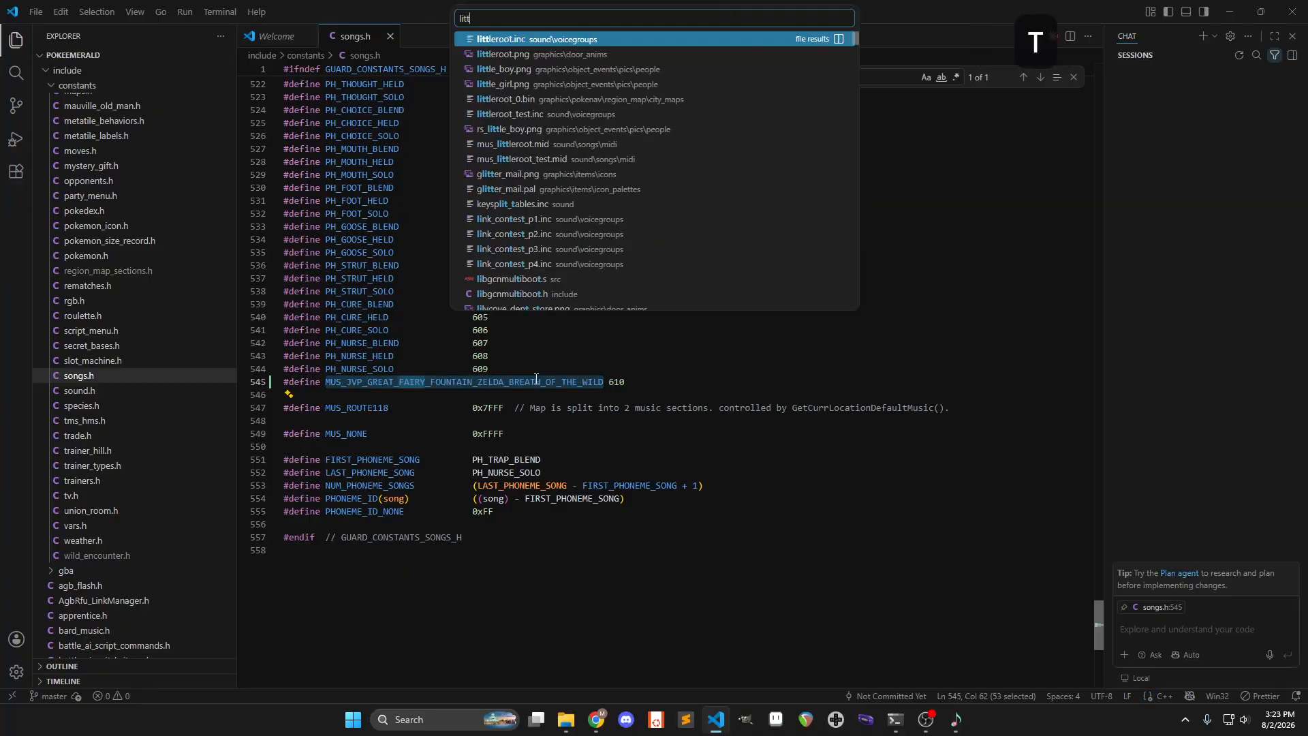
type("leroot/map")
key("Return")
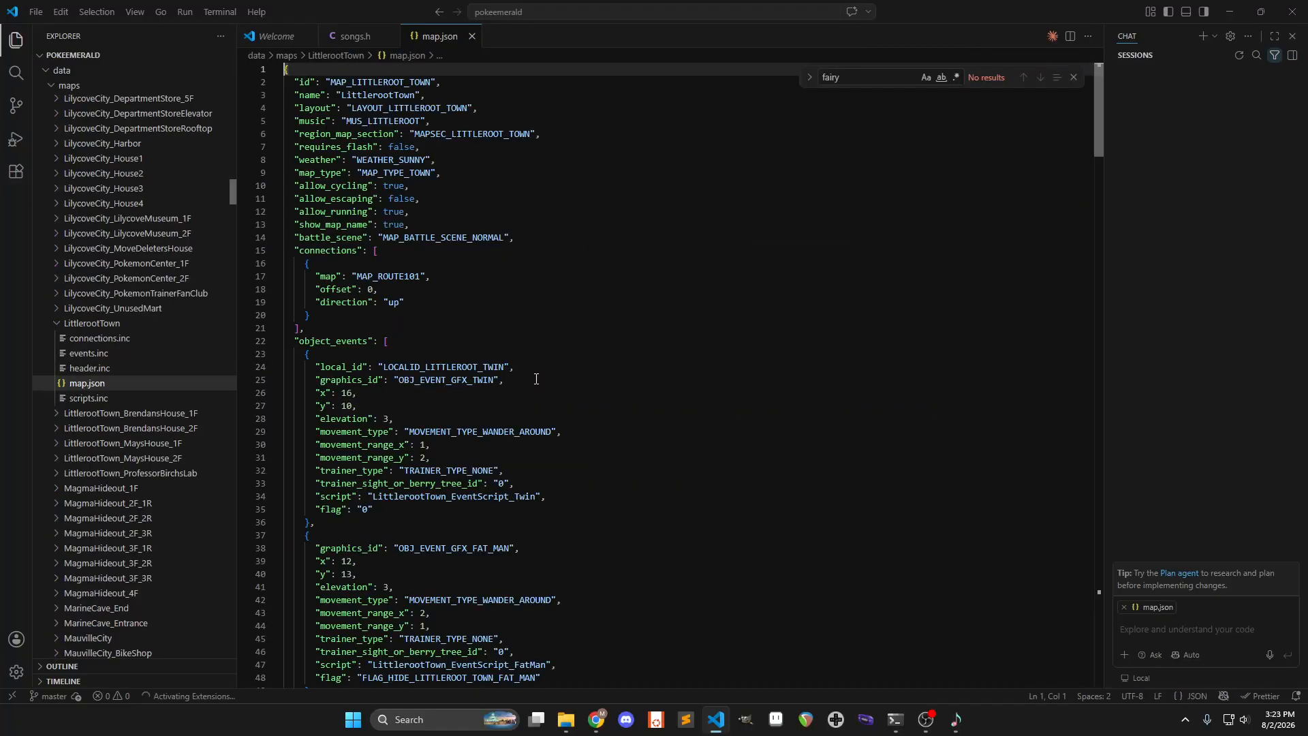
Set LittlerootTown's music to MUS_JVP_GREAT_FAIRY_FOUNTAIN_ZELDA_BREATH_OF_THE_WILD and save map.json
double_click(395, 120)
key("ctrl+v")
key("ctrl+s")
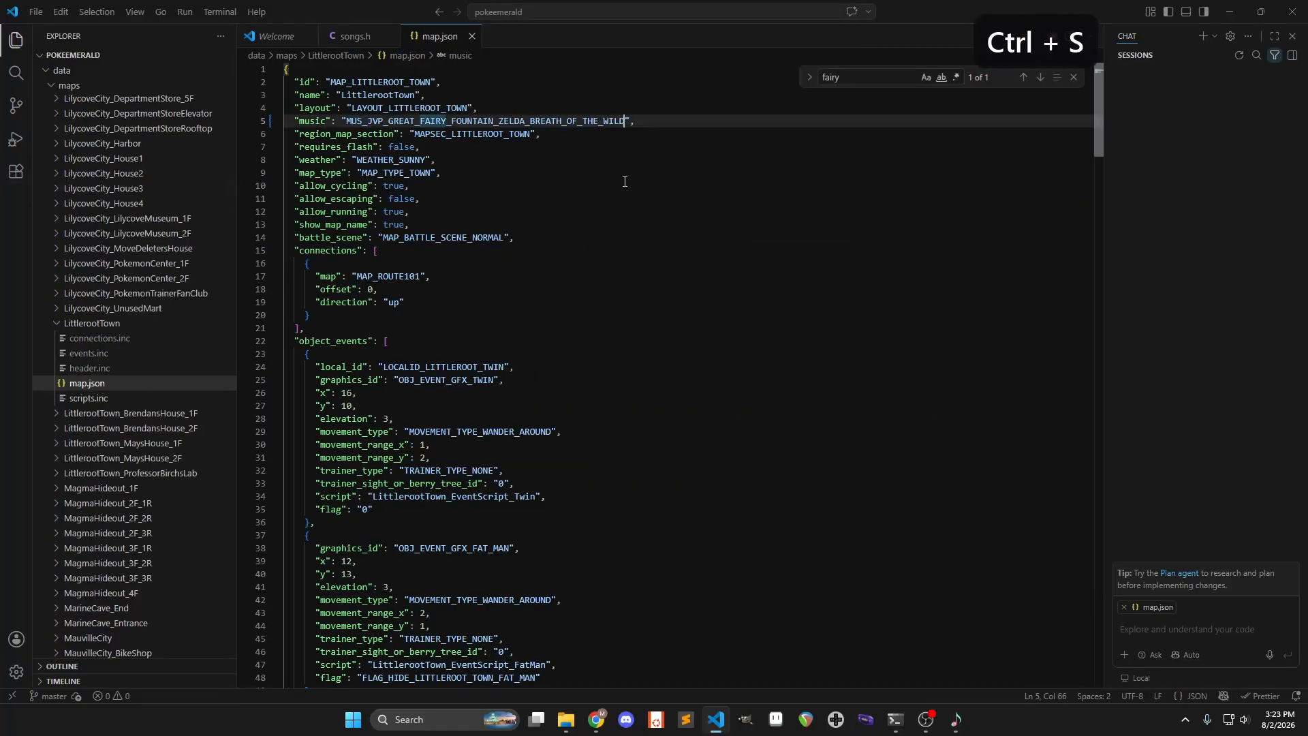
Switch to the terminal and build the pokeemerald ROM with make
left_click(894, 719)
key("BackSpace")
type("make")
key("Return")
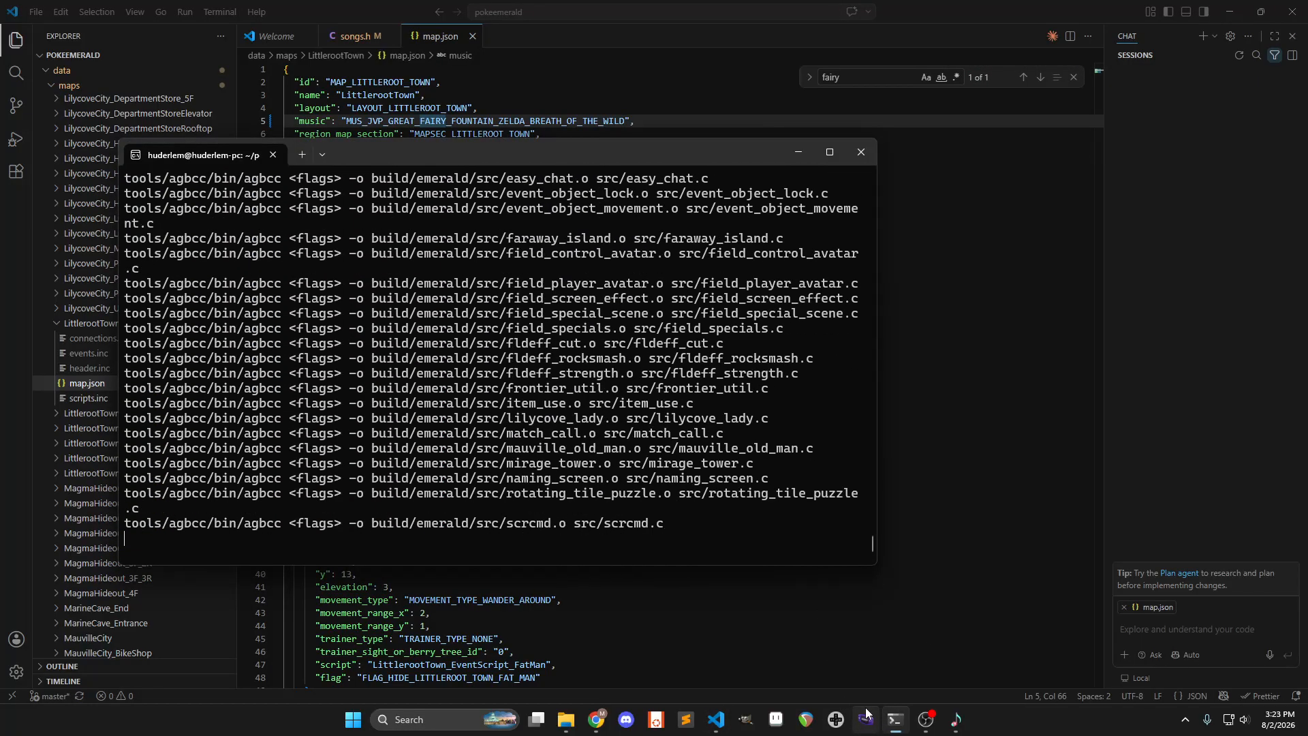
Switch to mGBA and get through the game's opening screens into Littleroot Town
left_click(867, 720)
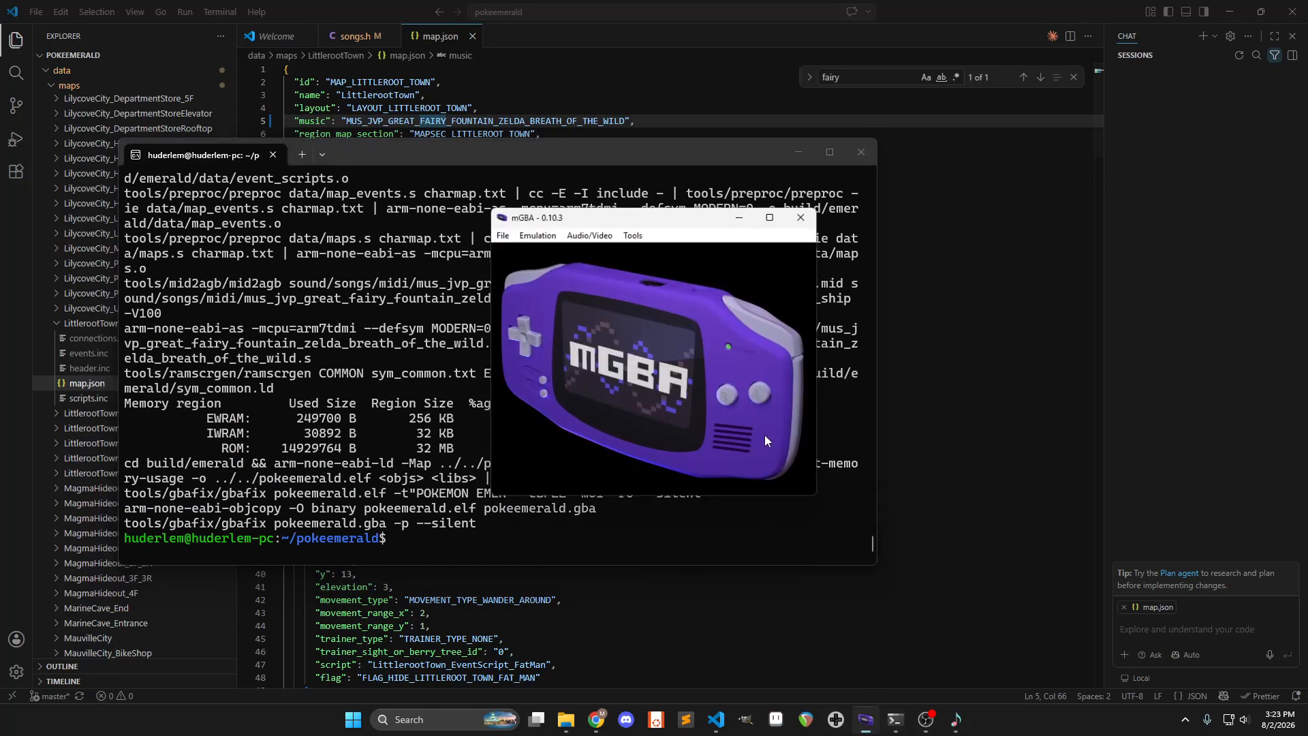
key("Tab")
key("s")
key("s")
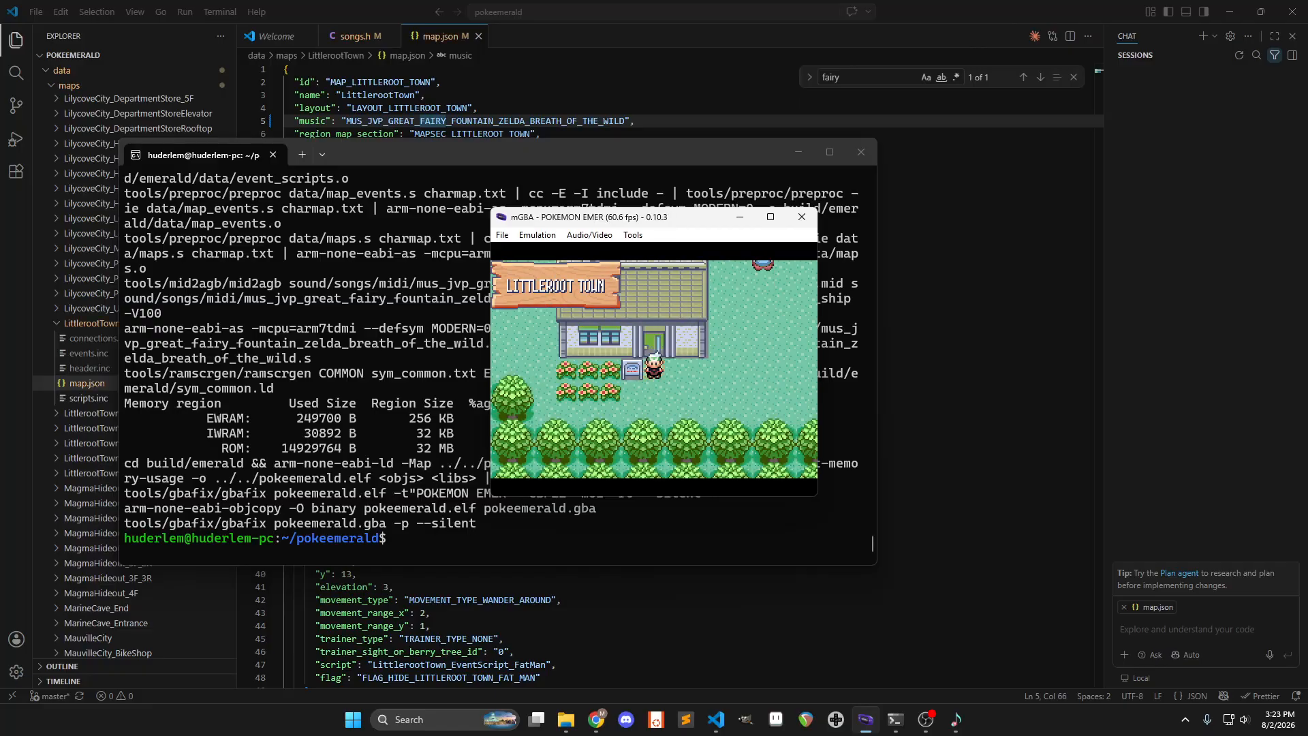
Walk the player around outside the house in Littleroot Town to listen to the new music, and minimize the emulator
key("Right")
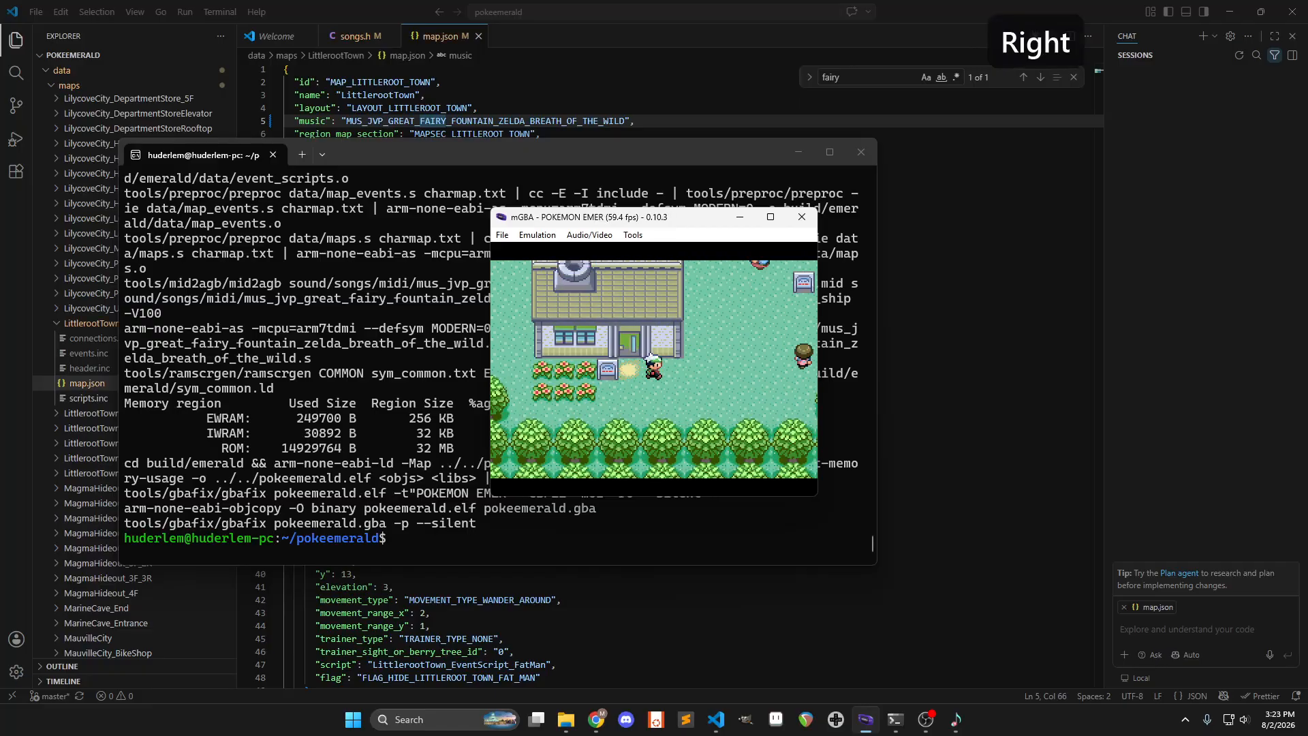
key("Left")
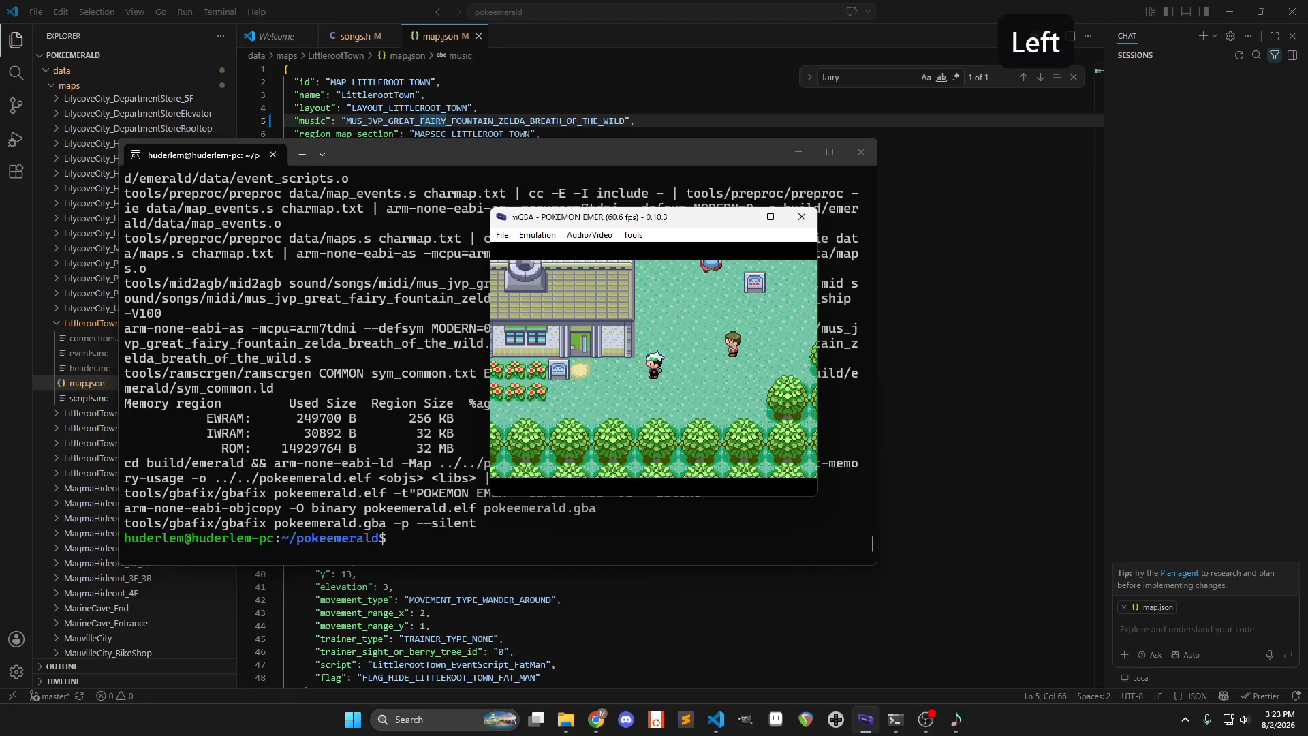
key("Down")
key("Right")
key("Up")
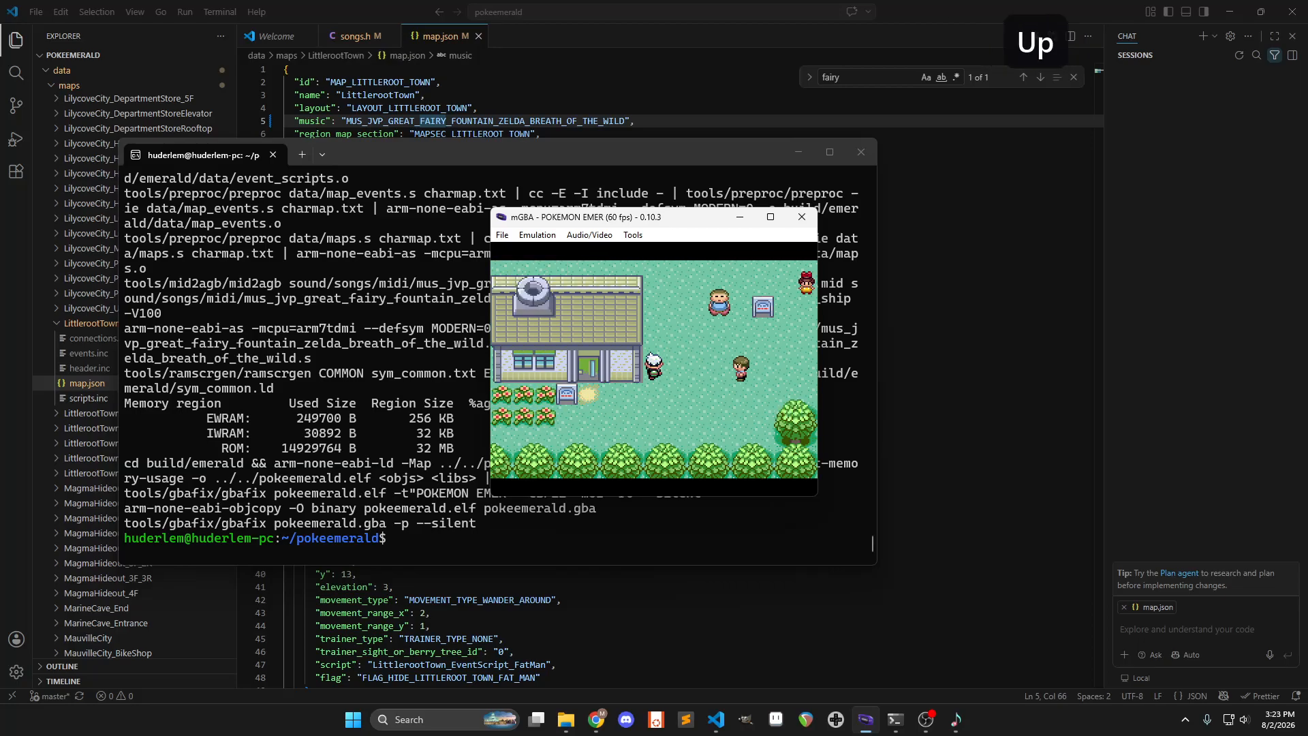
key("Down")
left_click(865, 719)
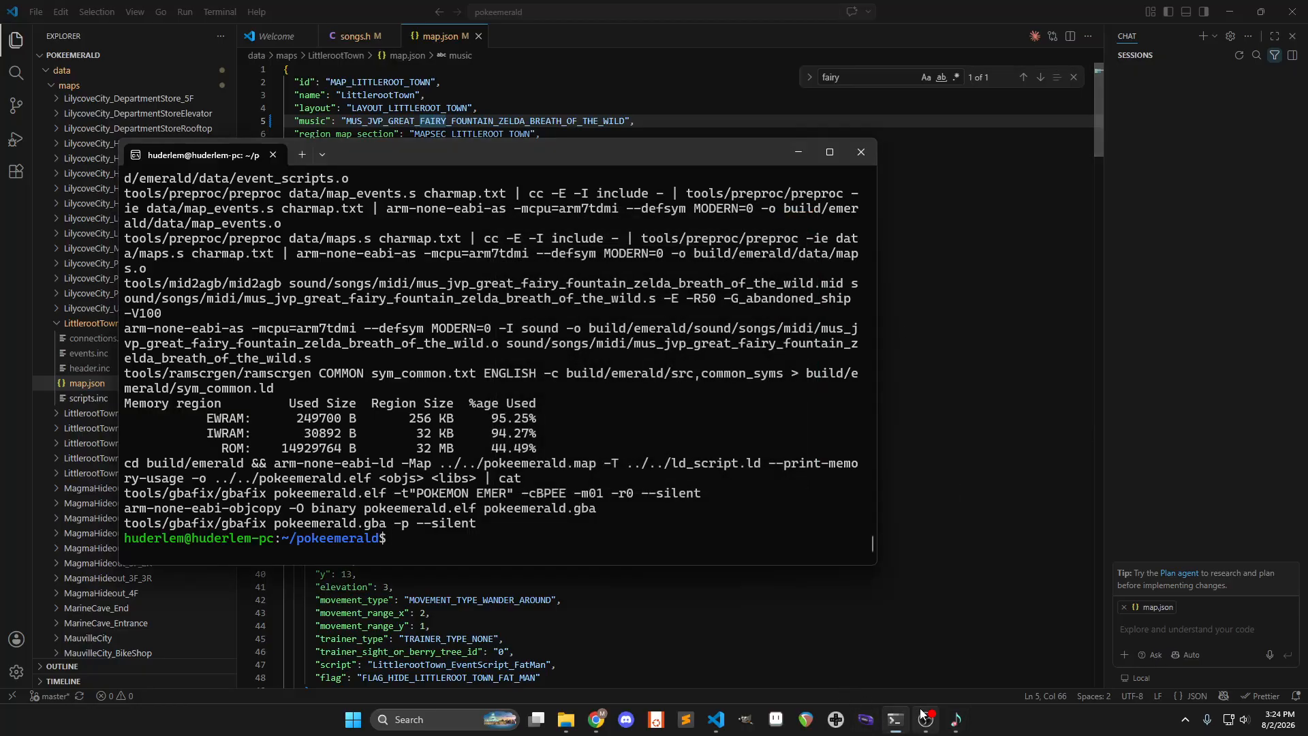
Switch to porydaw and set the fairy fountain song's loop end in bar 18, just after the last notes
left_click(955, 719)
scroll(664, 175, "down", 5)
scroll(716, 153, "down", 5)
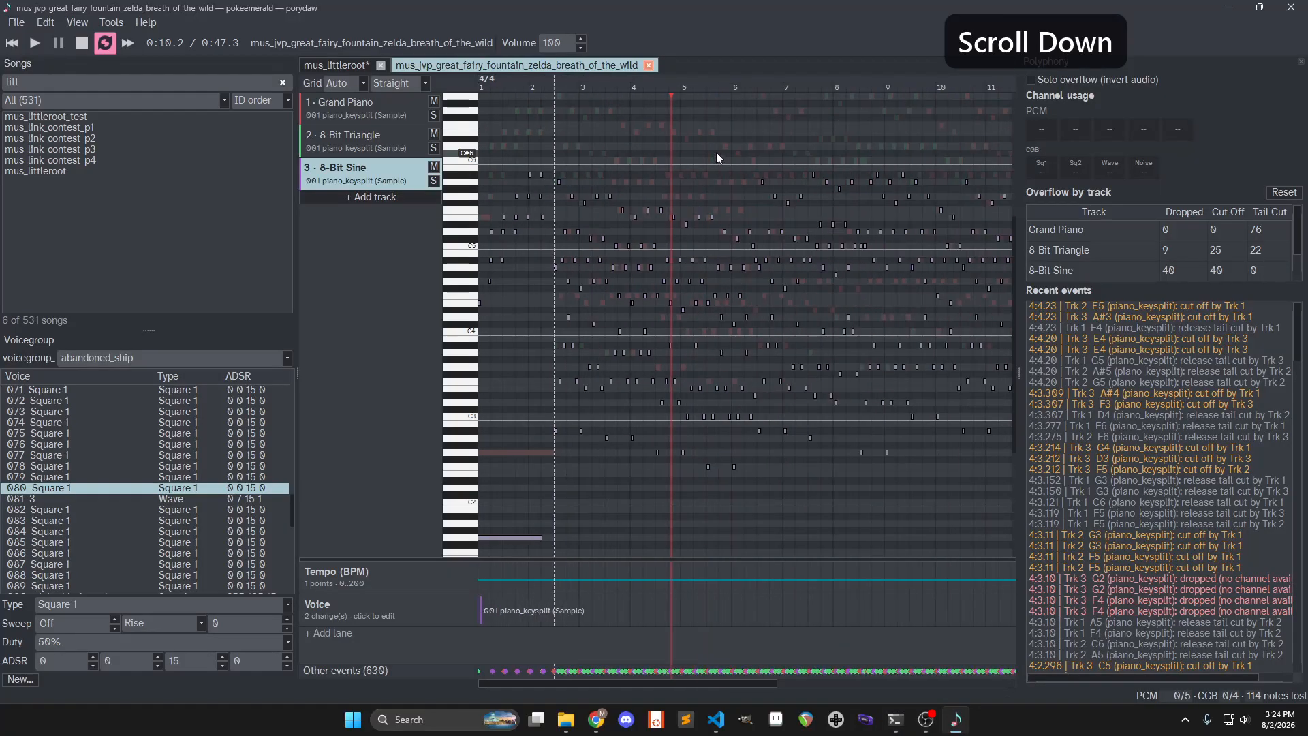
right_click(841, 80)
left_click(860, 104)
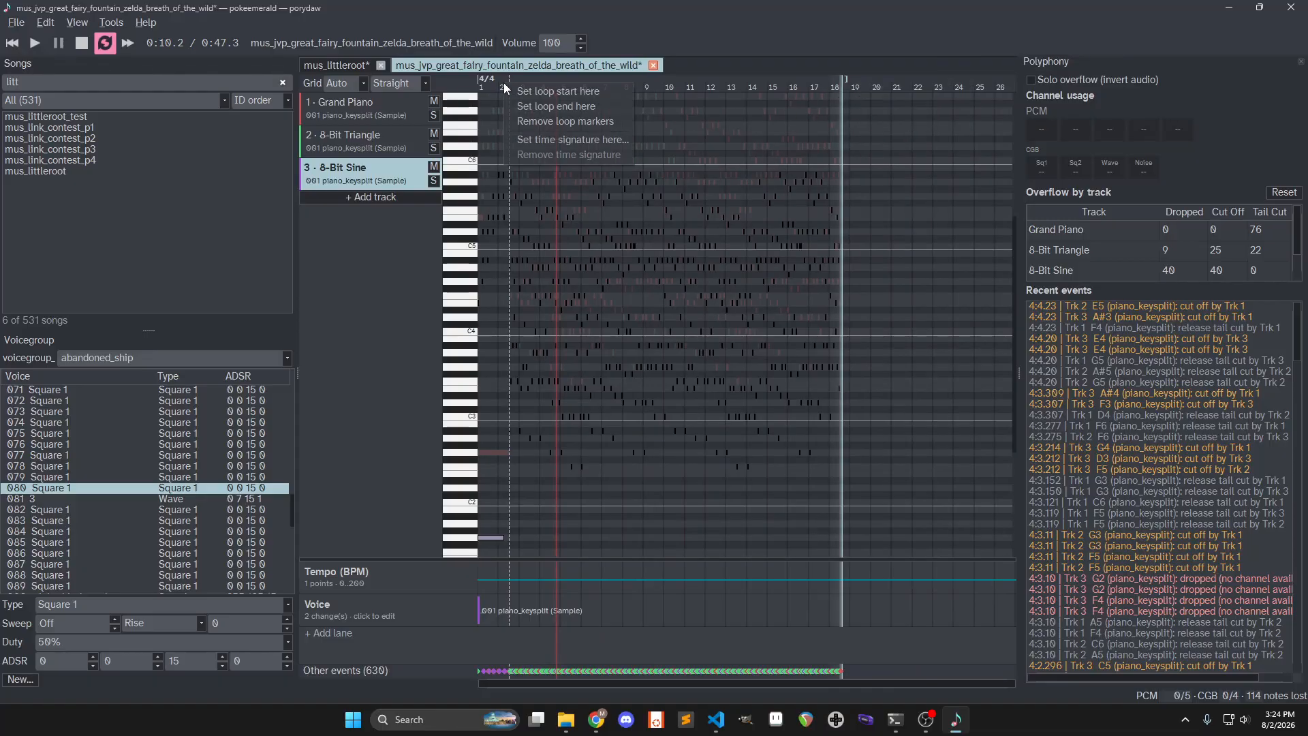
Set the fairy fountain song's loop start early in bar 2 and save the song
left_click(545, 93)
scroll(505, 113, "up", 3)
scroll(506, 113, "down", 3)
key("ctrl+s")
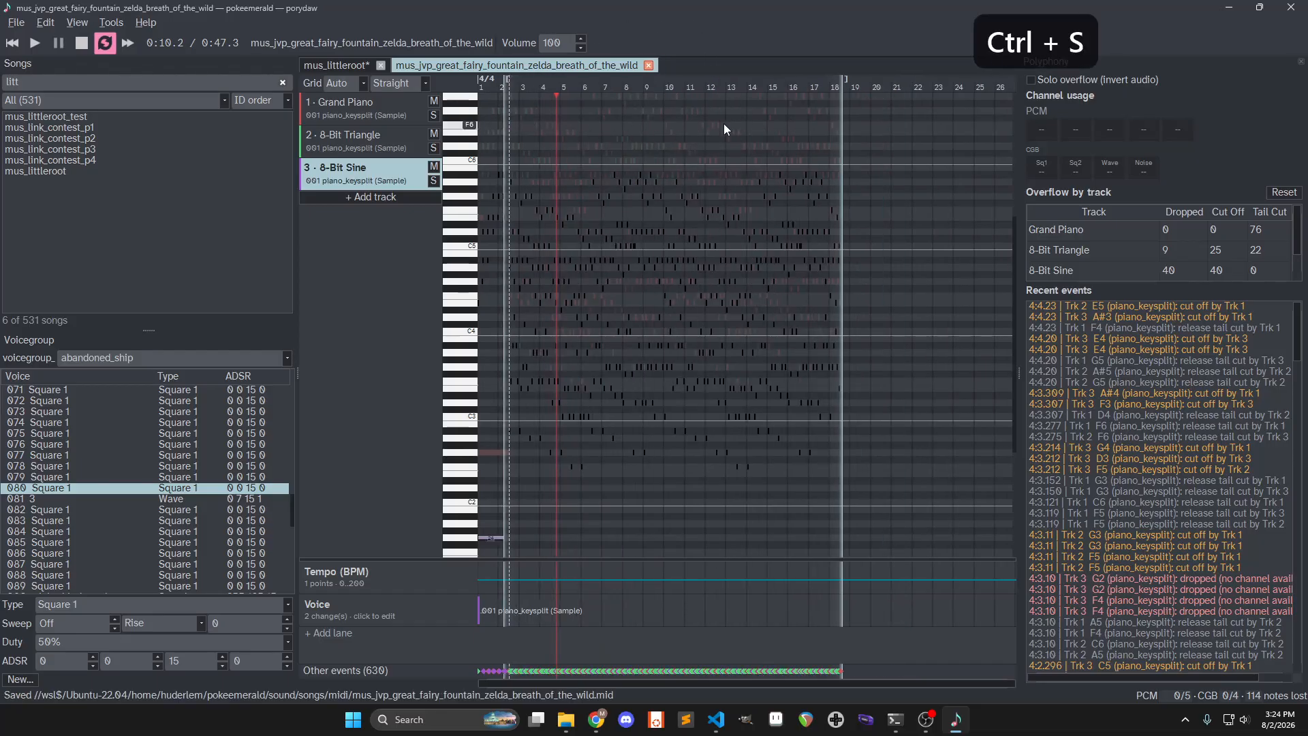
left_click(928, 11)
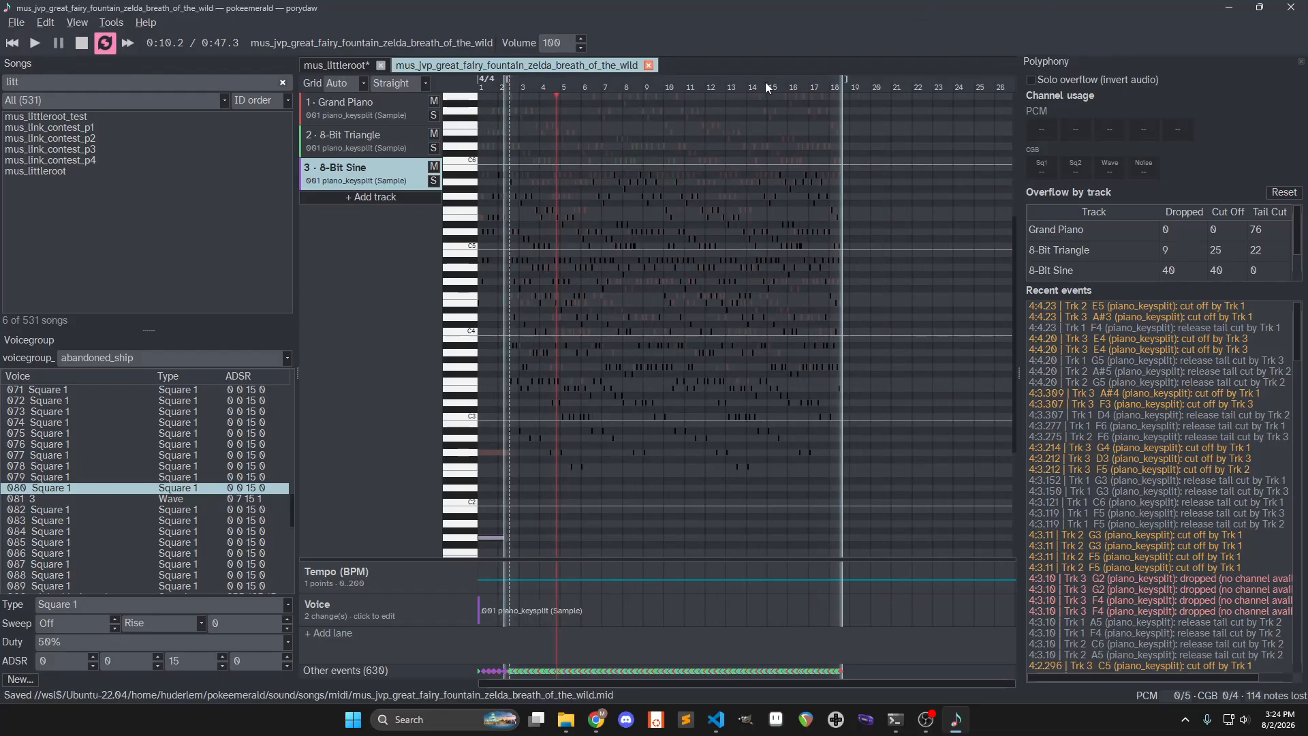